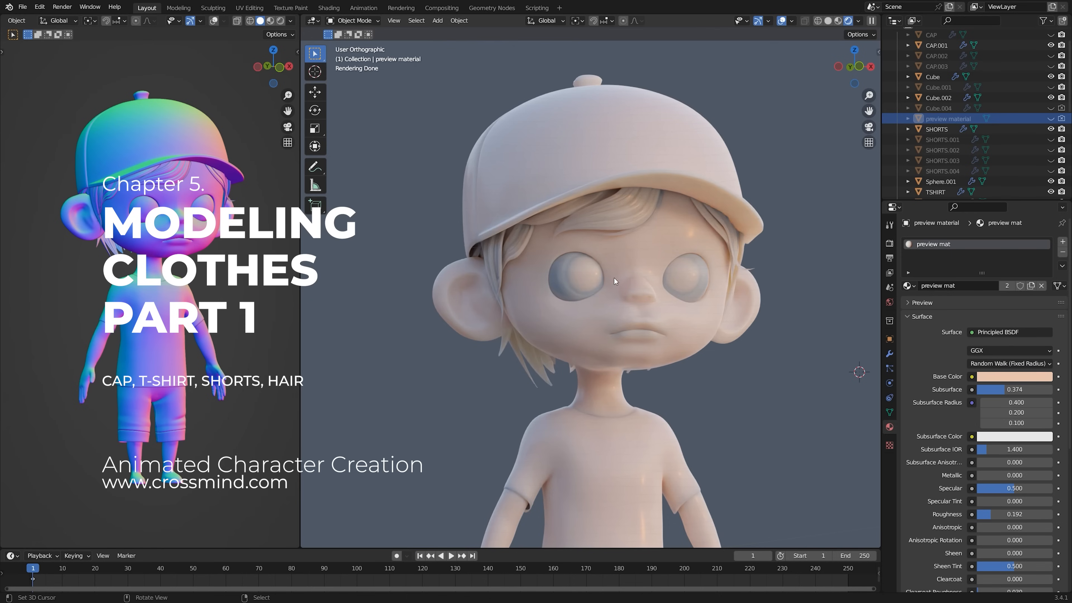
Clear the view layer's material override, then assign preview mat as the override again
{"action": "scroll", "coordinate": [1007, 331], "scroll_direction": "down", "scroll_amount": 3}
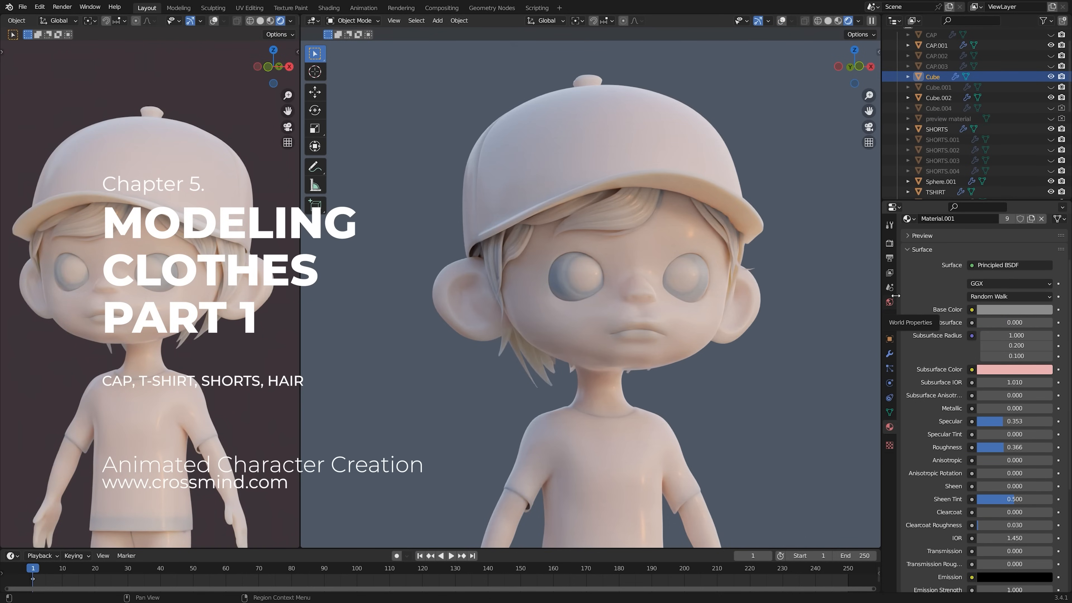
{"action": "left_click", "coordinate": [891, 273]}
{"action": "scroll", "coordinate": [983, 380], "scroll_direction": "down", "scroll_amount": 15}
{"action": "left_click", "coordinate": [1057, 556]}
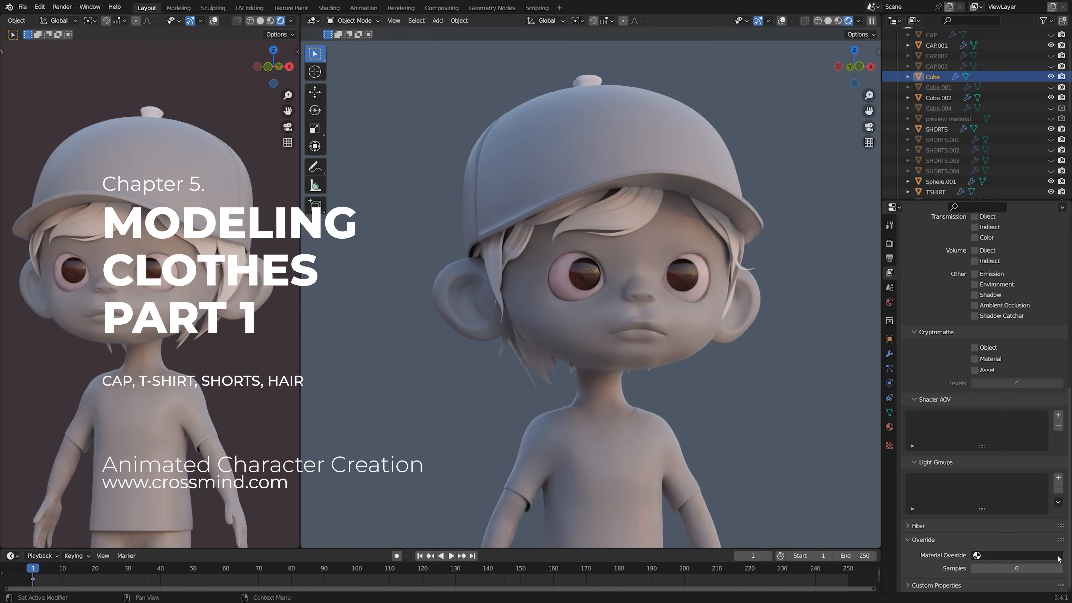
{"action": "left_click", "coordinate": [1053, 556]}
{"action": "left_click", "coordinate": [1014, 508]}
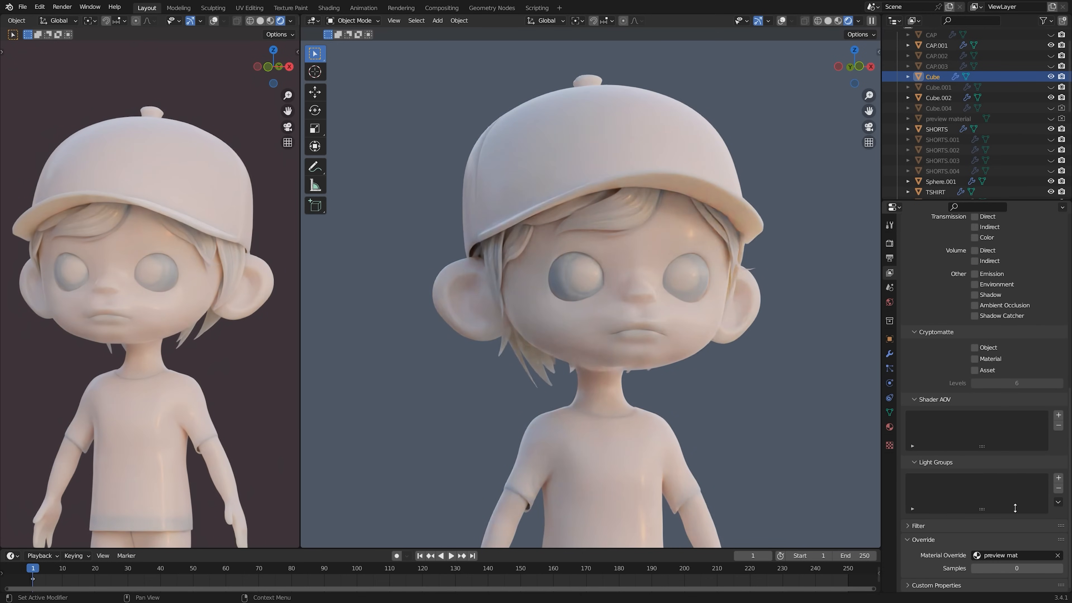
Select the preview material object and slightly shift the base color of its preview mat material
{"action": "left_click", "coordinate": [947, 120]}
{"action": "left_click", "coordinate": [889, 339]}
{"action": "left_click", "coordinate": [889, 427]}
{"action": "left_click", "coordinate": [1013, 376]}
{"action": "mouse_move", "coordinate": [997, 275]}
{"action": "left_mouse_down"}
{"action": "mouse_move", "coordinate": [1007, 286]}
{"action": "mouse_move", "coordinate": [994, 273]}
{"action": "left_mouse_up"}
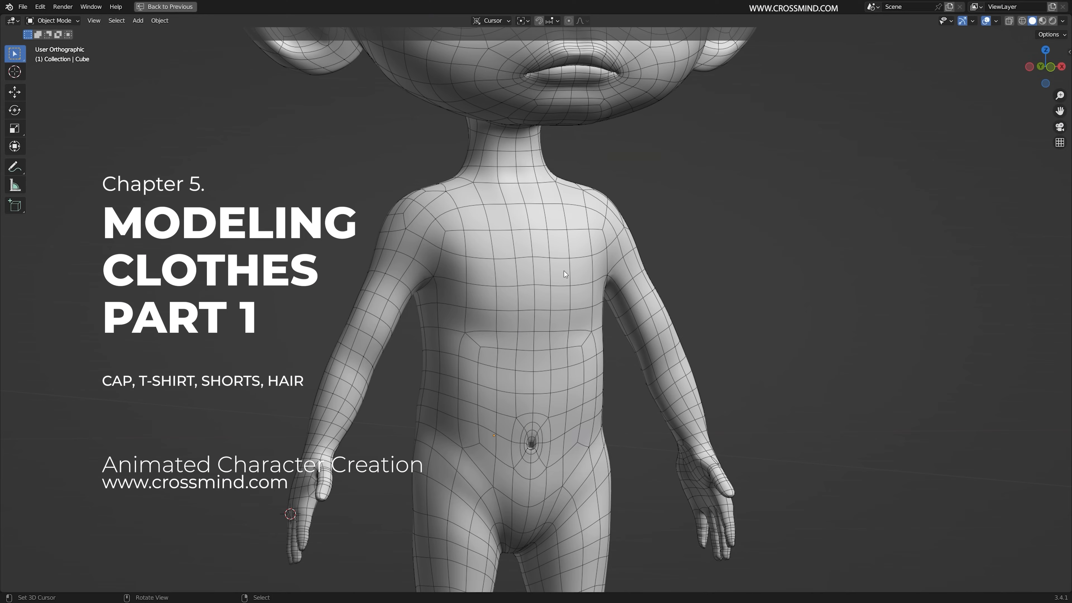
Select the horizontal edge loop around the chest of the body mesh in edit mode
{"action": "scroll", "coordinate": [589, 312], "scroll_direction": "up", "scroll_amount": 2}
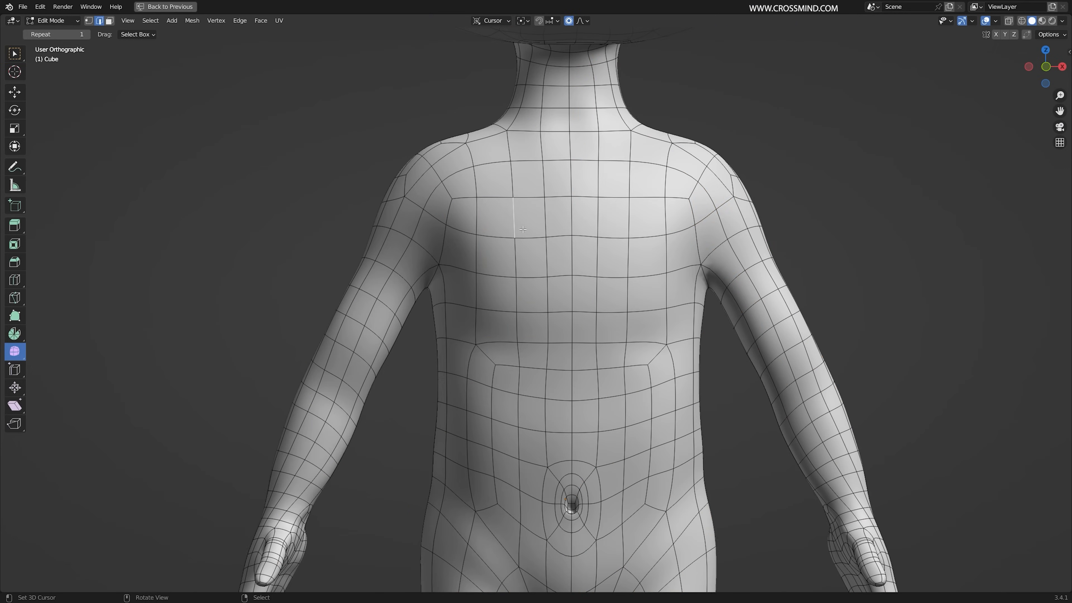
{"action": "left_click", "coordinate": [566, 323], "text": "alt"}
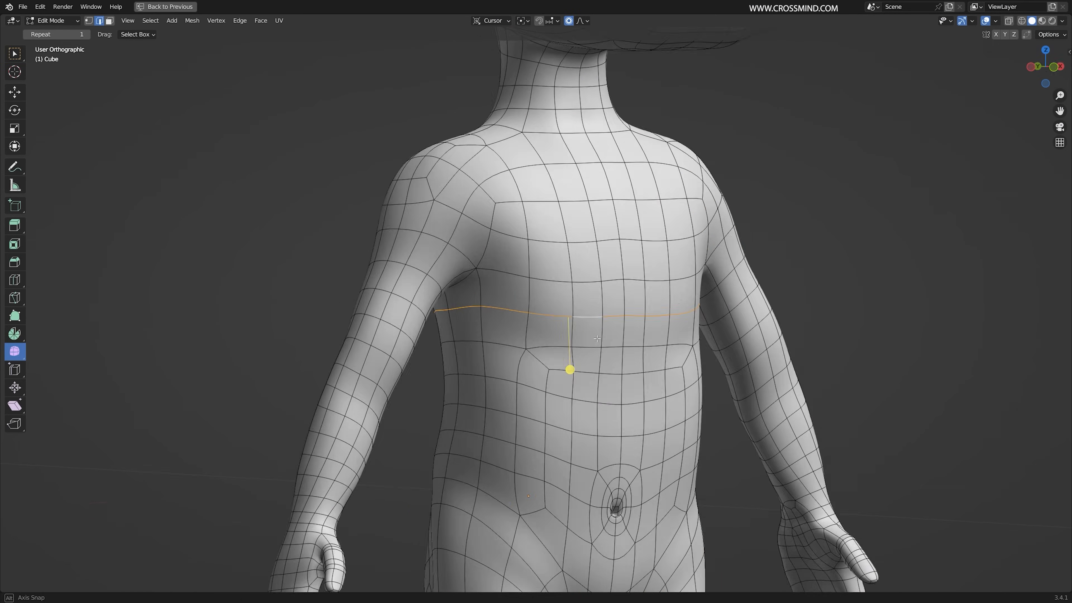
{"action": "middle_click_drag", "start_coordinate": [567, 341], "coordinate": [501, 232]}
{"action": "middle_click_drag", "start_coordinate": [676, 327], "coordinate": [651, 305], "text": "shift"}
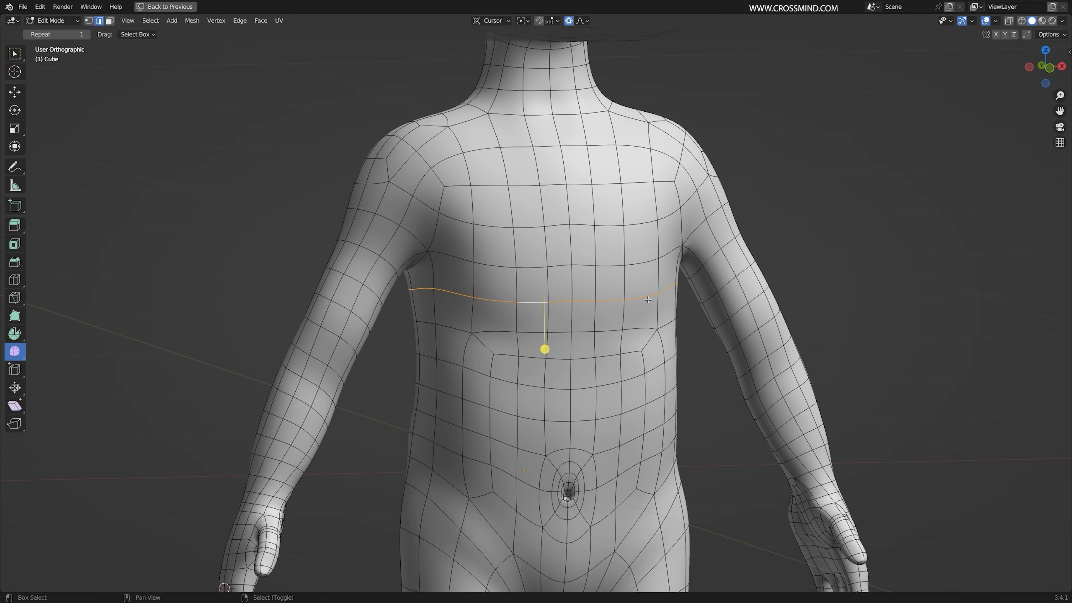
{"action": "middle_click_drag", "start_coordinate": [413, 272], "coordinate": [501, 181]}
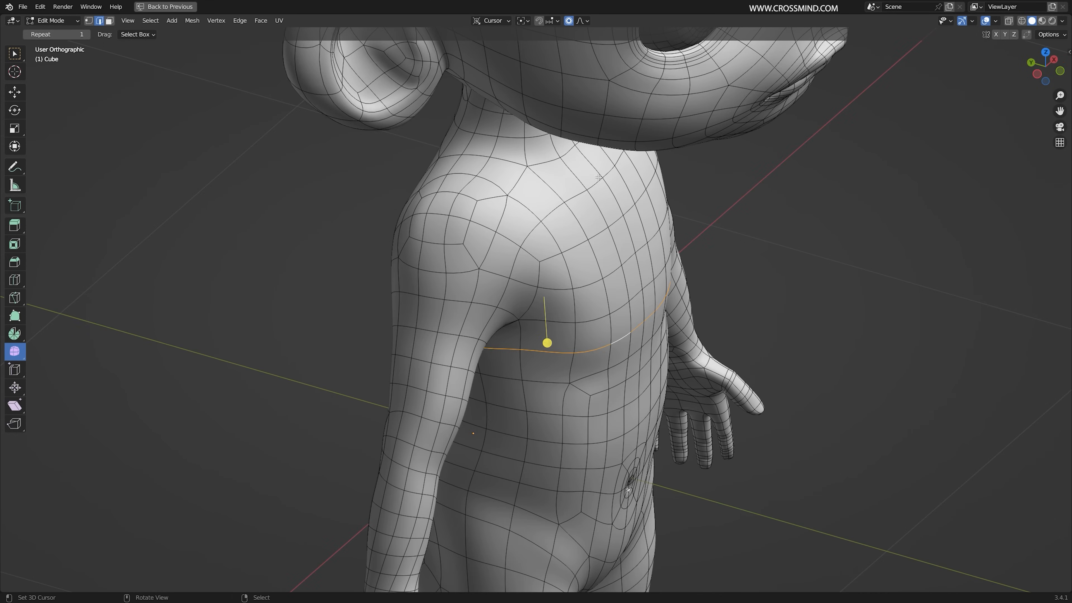
{"action": "middle_click_drag", "start_coordinate": [713, 224], "coordinate": [632, 197]}
Grow the chest selection five steps across the torso and upper arms, then shrink it by two steps
{"action": "key", "text": "ctrl+KP_Add"}
{"action": "key", "text": "ctrl+KP_Add"}
{"action": "key", "text": "ctrl+KP_Add"}
{"action": "key", "text": "ctrl+KP_Add"}
{"action": "key", "text": "ctrl+KP_Add"}
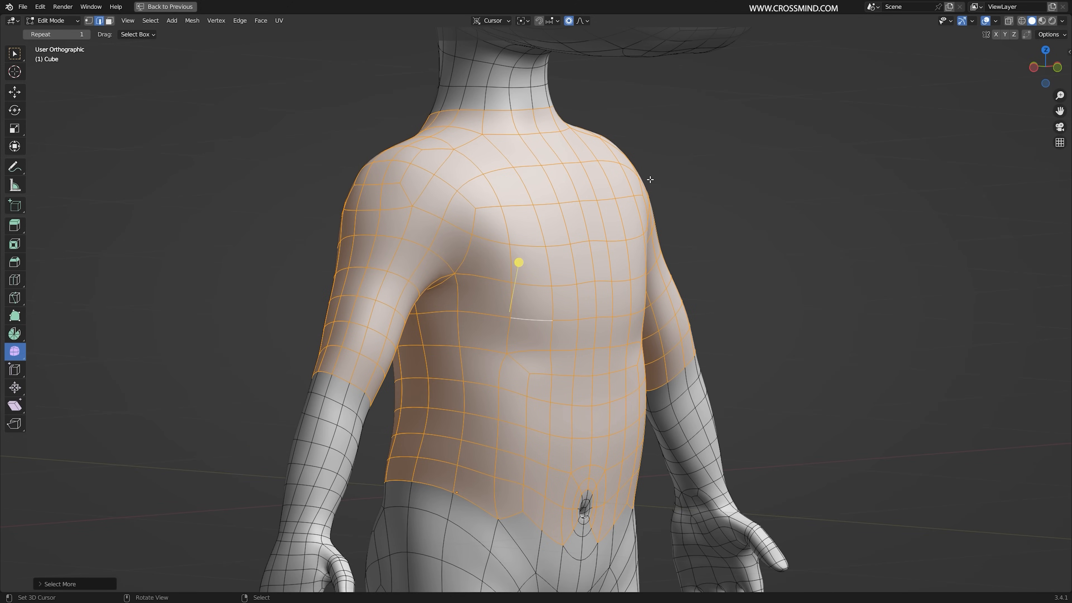
{"action": "key", "text": "ctrl+KP_Subtract"}
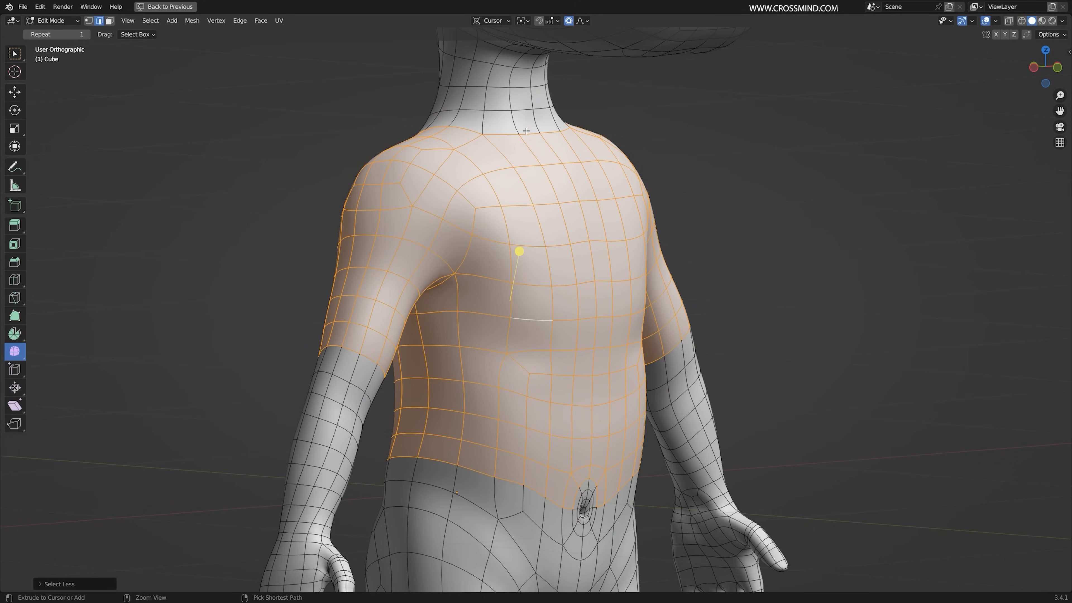
{"action": "key", "text": "ctrl+KP_Subtract"}
Duplicate the selected torso and sleeve faces in place and separate them into a new object named TSHIRT
{"action": "middle_click_drag", "start_coordinate": [508, 103], "coordinate": [644, 242]}
{"action": "key", "text": "shift+d"}
{"action": "right_click", "coordinate": [680, 239]}
{"action": "key", "text": "F3"}
{"action": "type", "text": "SEP"}
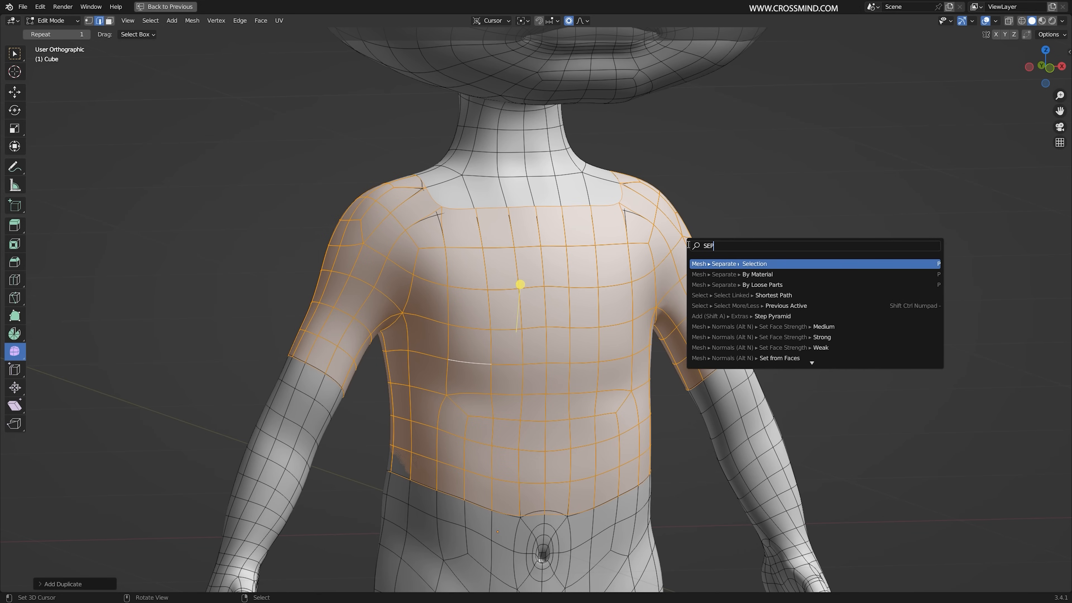
{"action": "left_click", "coordinate": [750, 263]}
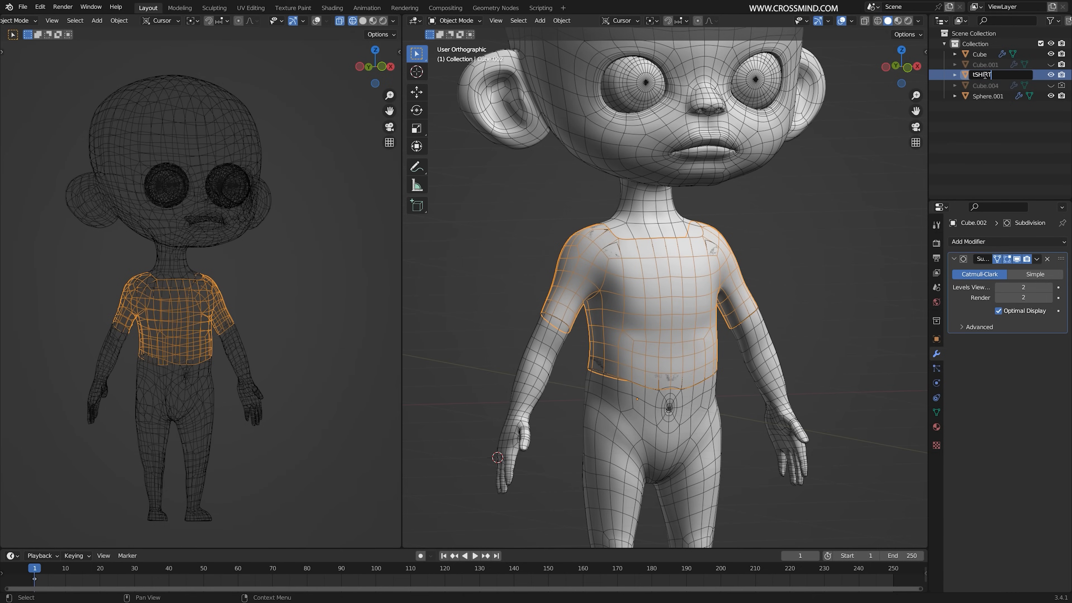
{"action": "type", "text": "T"}
{"action": "key", "text": "Return"}
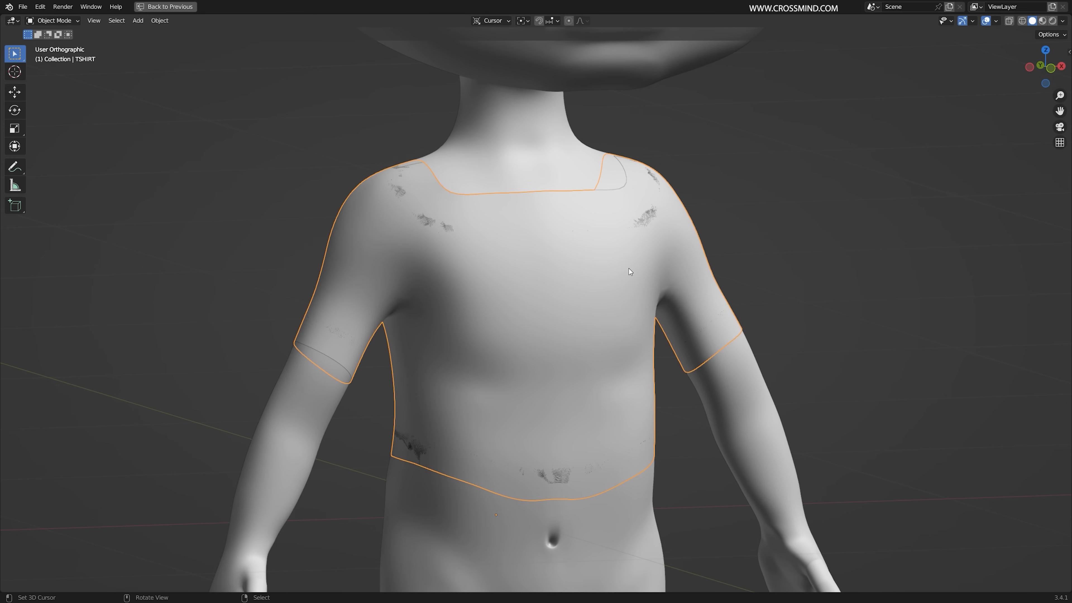
Offset the entire TSHIRT mesh slightly outward from the body with Shrink/Fatten
{"action": "key", "text": "Tab"}
{"action": "key", "text": "a"}
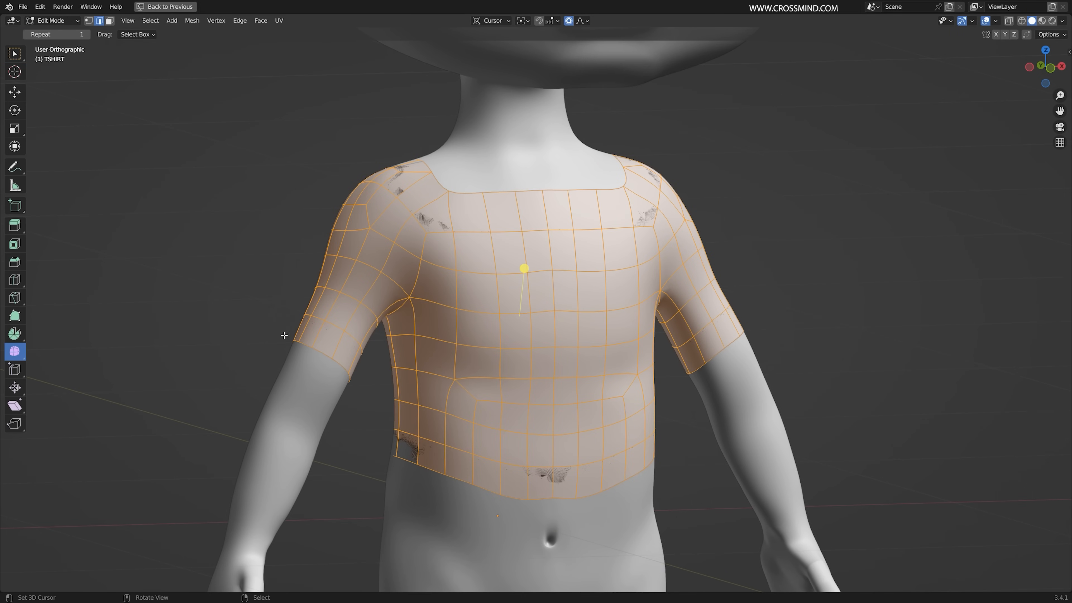
{"action": "left_click", "coordinate": [16, 393]}
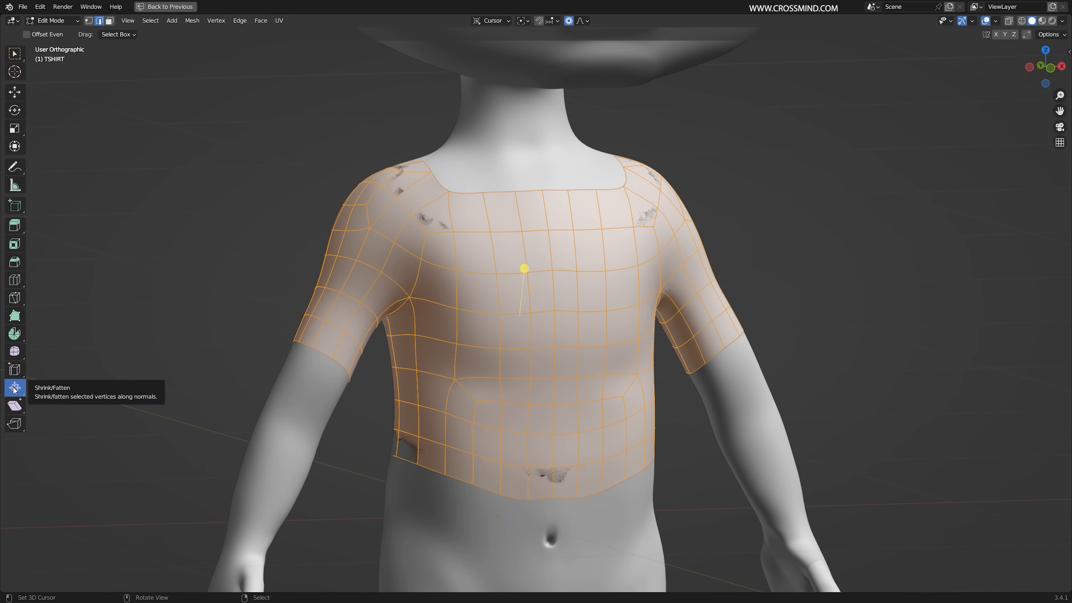
{"action": "middle_click_drag", "start_coordinate": [490, 275], "coordinate": [525, 282]}
{"action": "scroll", "coordinate": [525, 281], "scroll_direction": "up", "scroll_amount": 1}
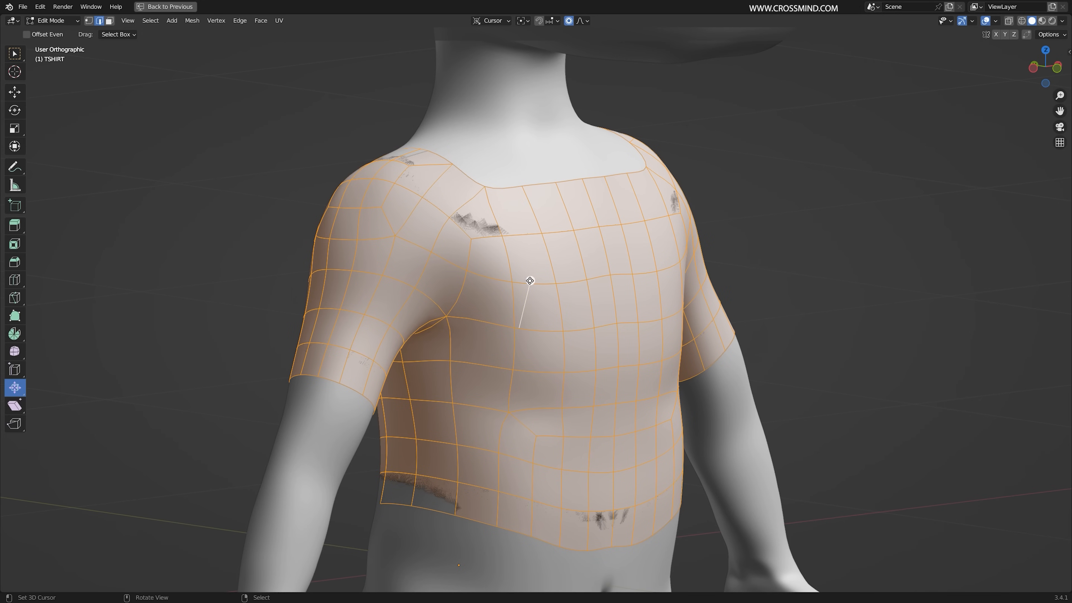
{"action": "left_click_drag", "start_coordinate": [530, 280], "coordinate": [532, 280]}
{"action": "middle_click_drag", "start_coordinate": [531, 280], "coordinate": [342, 292]}
{"action": "middle_click_drag", "start_coordinate": [255, 399], "coordinate": [270, 452]}
{"action": "scroll", "coordinate": [517, 287], "scroll_direction": "down", "scroll_amount": 1}
{"action": "middle_click_drag", "start_coordinate": [494, 283], "coordinate": [526, 284]}
{"action": "left_click_drag", "start_coordinate": [526, 285], "coordinate": [530, 276]}
Dissolve the edge path that runs up from the front hem, across the belly and back down to the hem
{"action": "scroll", "coordinate": [574, 302], "scroll_direction": "down", "scroll_amount": 2}
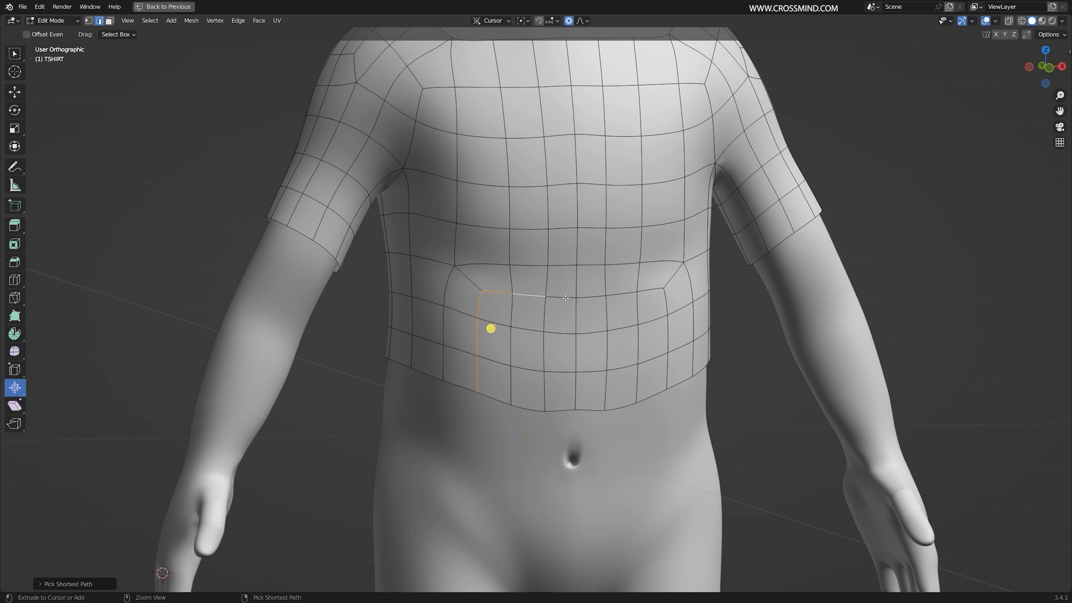
{"action": "right_click", "coordinate": [666, 374], "text": "ctrl"}
{"action": "middle_click_drag", "start_coordinate": [692, 372], "coordinate": [679, 372]}
{"action": "key", "text": "x"}
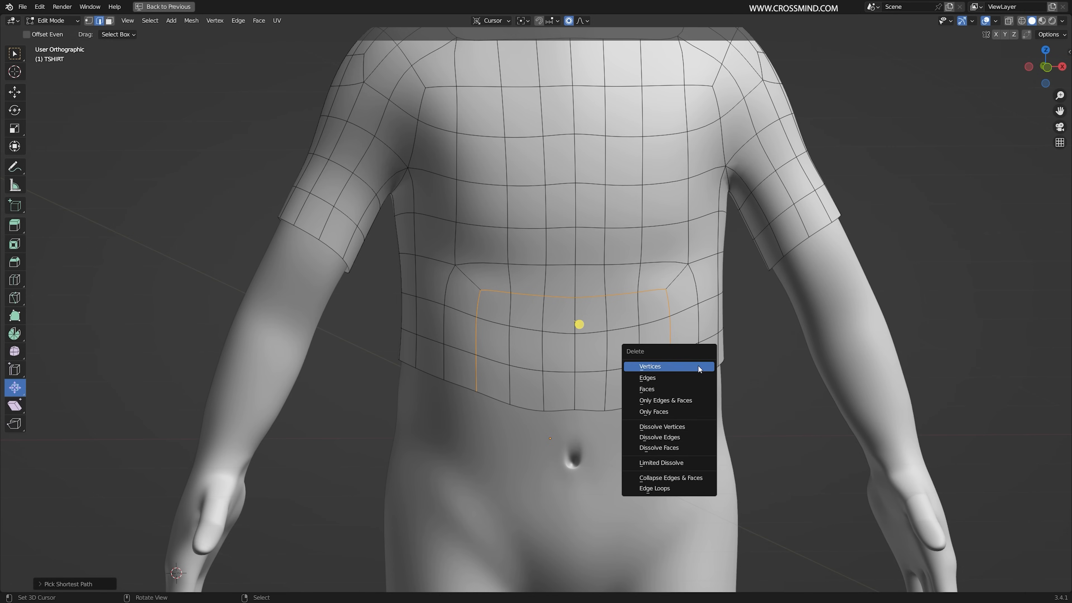
{"action": "left_click", "coordinate": [692, 439]}
Move the vertical edge loop beside the belly on the shirt front along the Y axis
{"action": "middle_click_drag", "start_coordinate": [511, 406], "coordinate": [528, 398]}
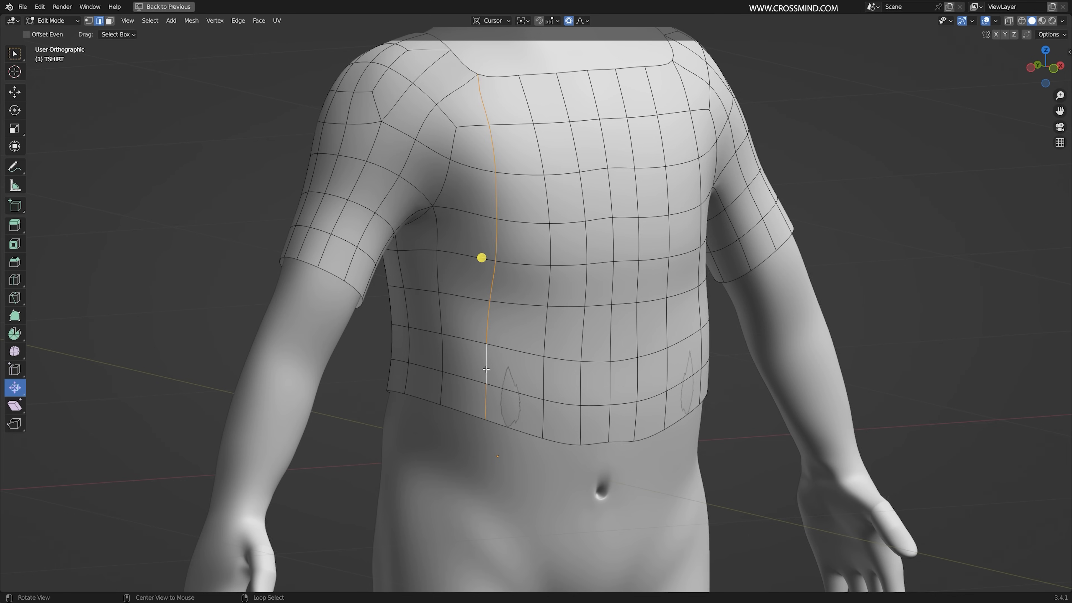
{"action": "middle_click_drag", "start_coordinate": [486, 369], "coordinate": [453, 380]}
{"action": "left_click", "coordinate": [488, 368]}
{"action": "key", "text": "g"}
{"action": "right_click", "coordinate": [484, 367]}
{"action": "key", "text": "g"}
{"action": "key", "text": "y"}
{"action": "left_click", "coordinate": [479, 371]}
Dissolve the square loop of edges on top of the shirt's shoulder
{"action": "scroll", "coordinate": [827, 298], "scroll_direction": "down", "scroll_amount": 2}
{"action": "middle_click_drag", "start_coordinate": [827, 297], "coordinate": [800, 368], "text": "shift"}
{"action": "scroll", "coordinate": [562, 278], "scroll_direction": "up", "scroll_amount": 3}
{"action": "right_click", "coordinate": [570, 279]}
{"action": "middle_click_drag", "start_coordinate": [486, 296], "coordinate": [573, 282]}
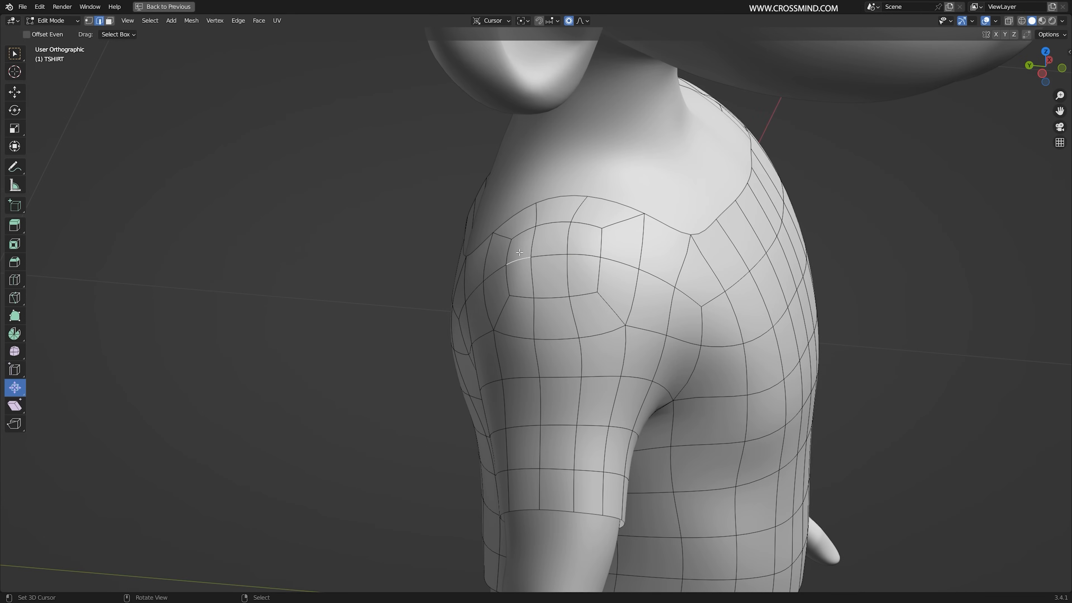
{"action": "middle_click_drag", "start_coordinate": [521, 247], "coordinate": [604, 261]}
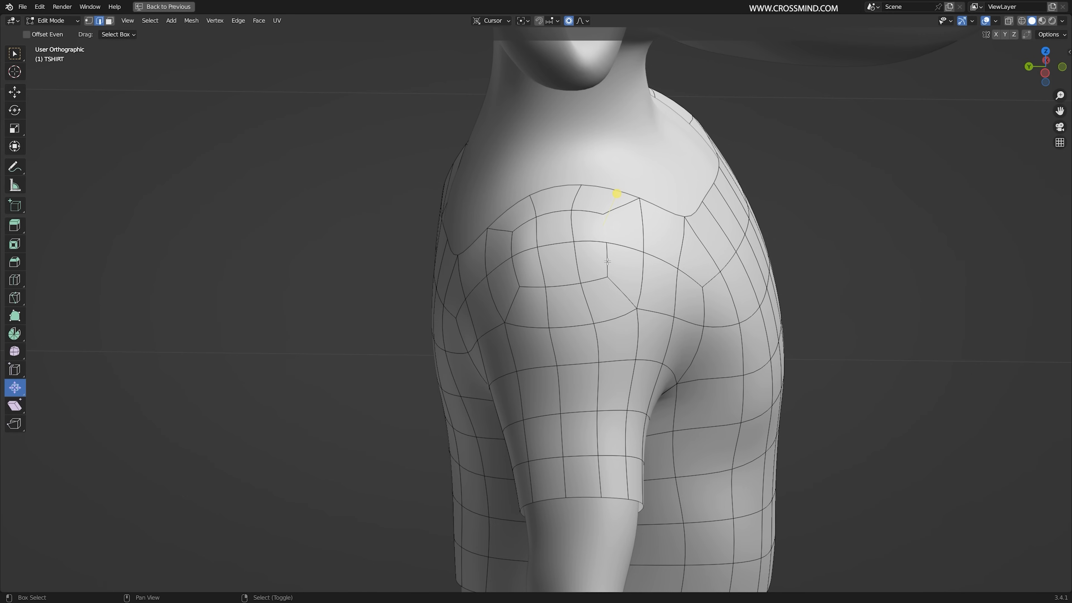
{"action": "middle_click_drag", "start_coordinate": [552, 215], "coordinate": [586, 271]}
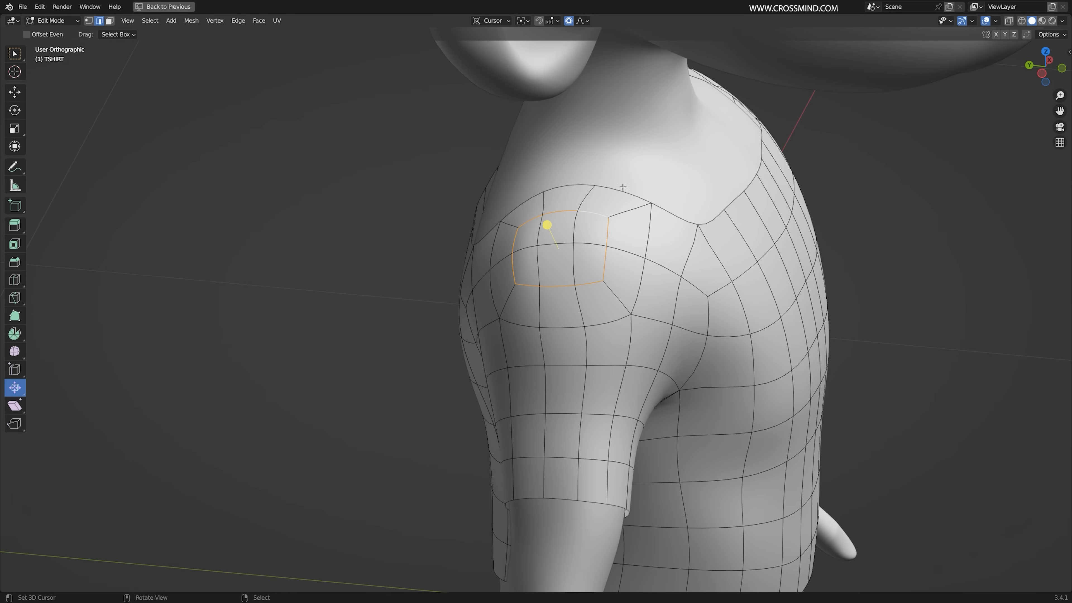
{"action": "key", "text": "x"}
{"action": "left_click", "coordinate": [560, 320]}
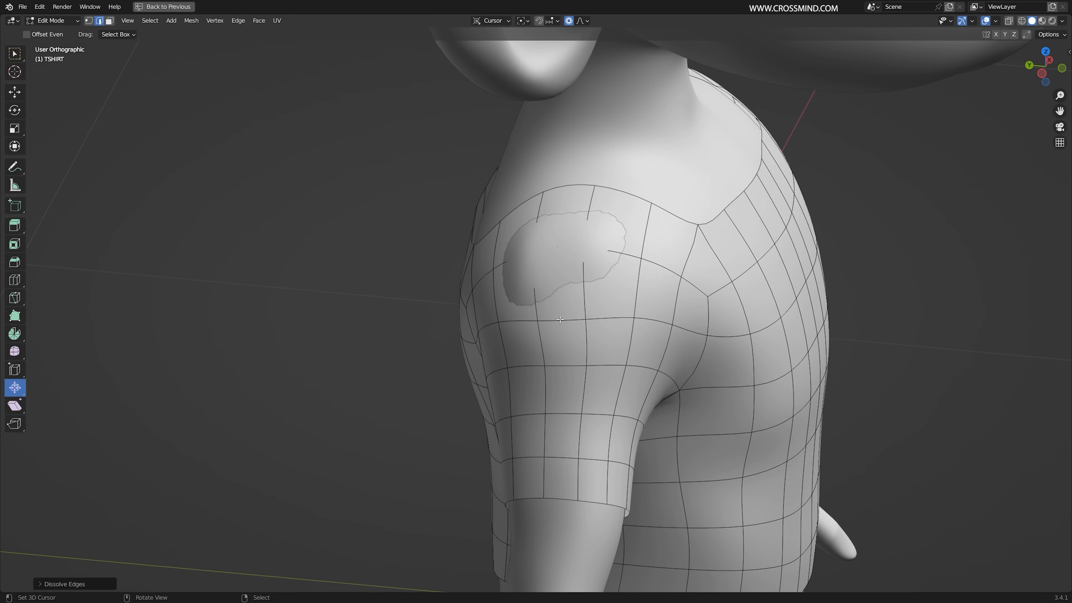
Reposition the edges on top of the shoulder to even out the mesh where the loop was dissolved
{"action": "middle_click_drag", "start_coordinate": [561, 320], "coordinate": [619, 303]}
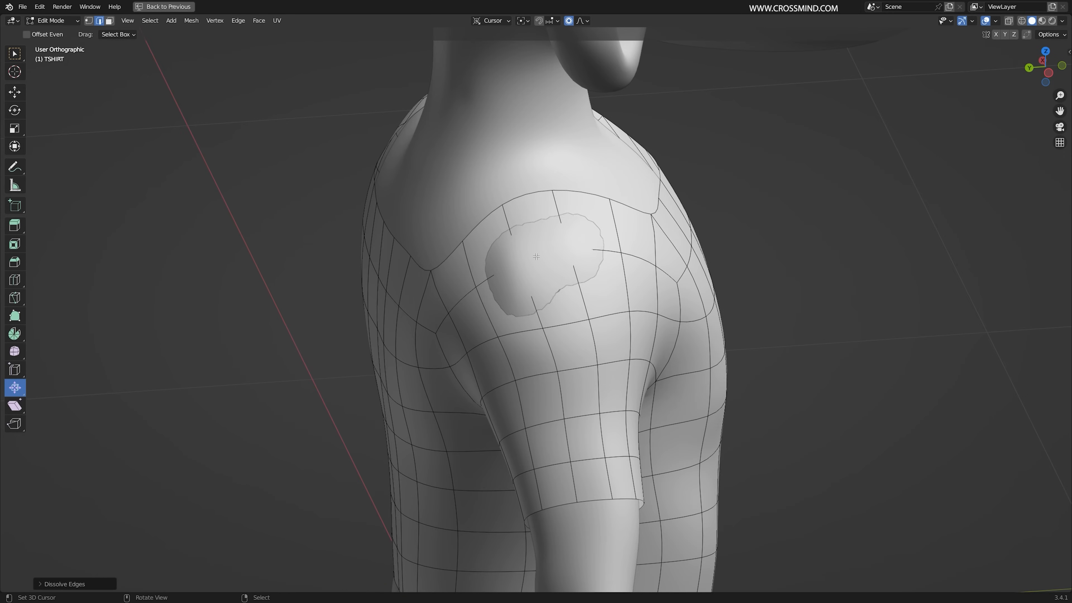
{"action": "left_click", "coordinate": [546, 220]}
{"action": "middle_click_drag", "start_coordinate": [546, 220], "coordinate": [608, 253]}
{"action": "key", "text": "g"}
{"action": "left_click", "coordinate": [547, 243]}
{"action": "key", "text": "g"}
{"action": "left_click", "coordinate": [539, 266]}
Symmetrize the whole shirt mesh from -X to +X and clear the selection
{"action": "scroll", "coordinate": [539, 265], "scroll_direction": "down", "scroll_amount": 2}
{"action": "middle_click_drag", "start_coordinate": [840, 262], "coordinate": [719, 266]}
{"action": "key", "text": "a"}
{"action": "key", "text": "F3"}
{"action": "type", "text": "sy"}
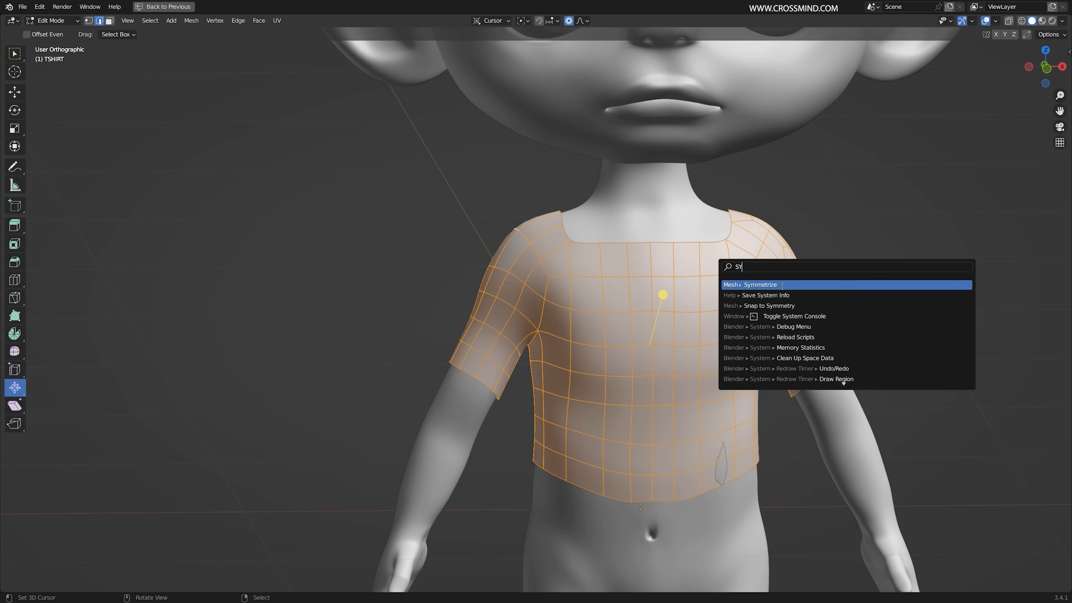
{"action": "left_click", "coordinate": [782, 286]}
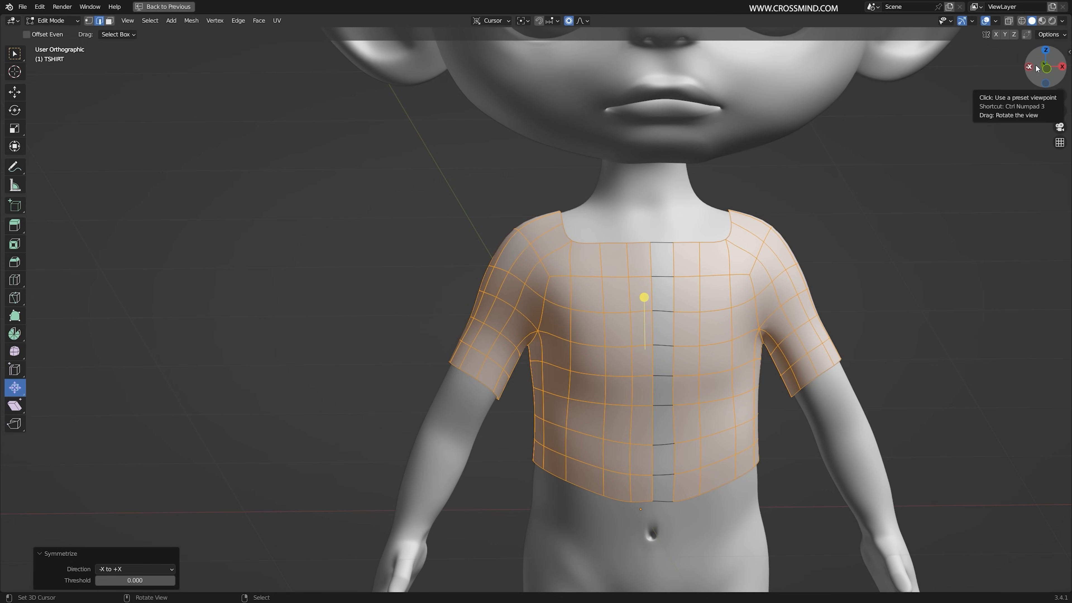
{"action": "middle_click_drag", "start_coordinate": [762, 188], "coordinate": [308, 258]}
{"action": "key", "text": "alt+a"}
Select the shirt's bottom edge loop and pull it down over the hips to lengthen the shirt
{"action": "scroll", "coordinate": [396, 257], "scroll_direction": "up", "scroll_amount": 2}
{"action": "middle_click_drag", "start_coordinate": [403, 257], "coordinate": [361, 258]}
{"action": "middle_click_drag", "start_coordinate": [279, 283], "coordinate": [473, 254]}
{"action": "middle_click_drag", "start_coordinate": [473, 254], "coordinate": [567, 197]}
{"action": "scroll", "coordinate": [568, 203], "scroll_direction": "down", "scroll_amount": 1}
{"action": "middle_click_drag", "start_coordinate": [614, 375], "coordinate": [599, 232], "text": "shift"}
{"action": "scroll", "coordinate": [613, 410], "scroll_direction": "up", "scroll_amount": 1}
{"action": "middle_click_drag", "start_coordinate": [613, 410], "coordinate": [595, 372]}
{"action": "scroll", "coordinate": [595, 370], "scroll_direction": "down", "scroll_amount": 2}
{"action": "right_click", "coordinate": [594, 370], "text": "alt"}
{"action": "key", "text": "g"}
{"action": "key", "text": "z"}
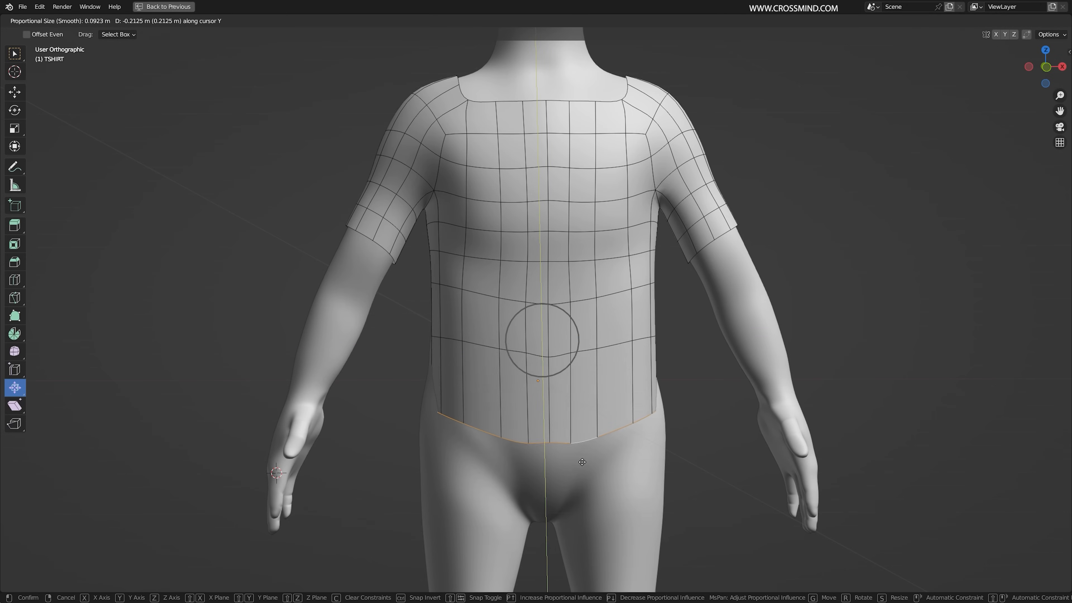
{"action": "left_click", "coordinate": [683, 462]}
Widen the shirt's hem by scaling its edge loop to about 1.144
{"action": "key", "text": "s"}
{"action": "left_click", "coordinate": [678, 462]}
{"action": "key", "text": "g"}
{"action": "key", "text": "z"}
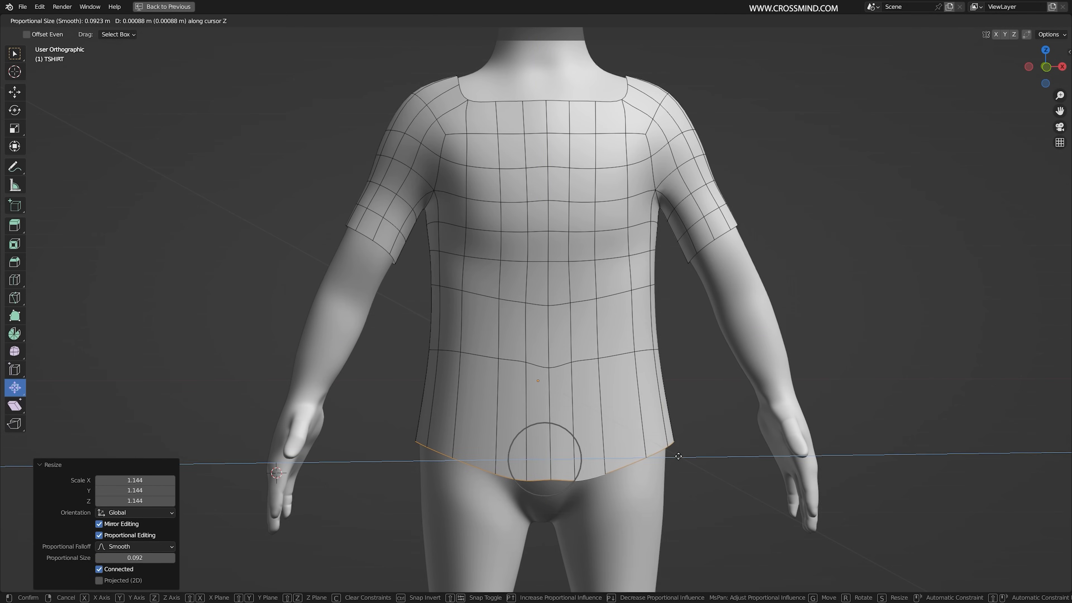
{"action": "left_click", "coordinate": [679, 455]}
{"action": "key", "text": "s"}
{"action": "key", "text": "z"}
{"action": "right_click", "coordinate": [666, 443]}
Set the transform orientation to Global and flatten the hem loop by scaling it to 0 along Z
{"action": "left_click", "coordinate": [490, 20]}
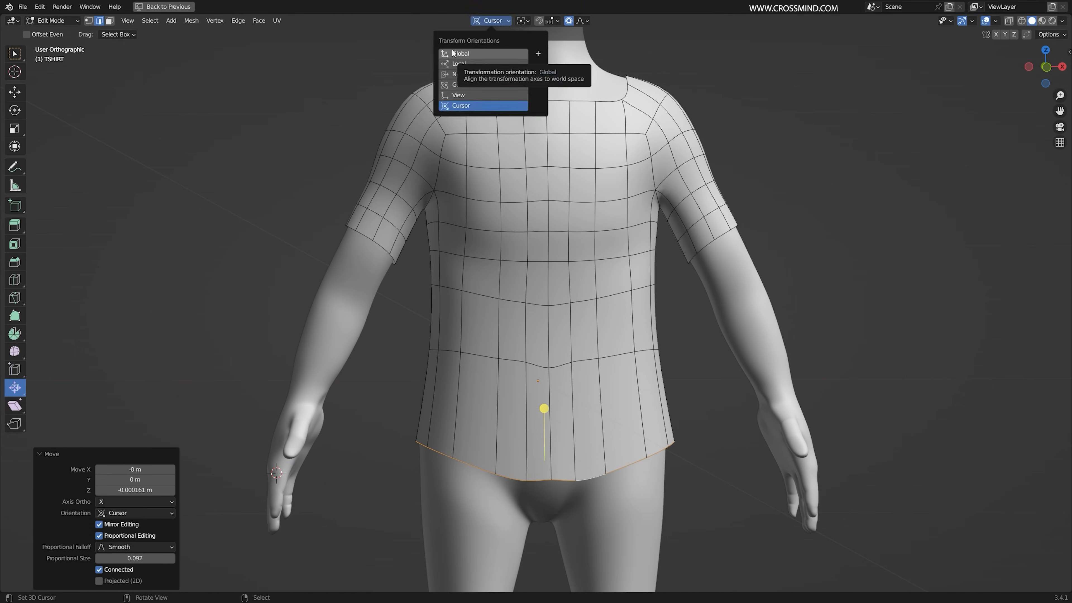
{"action": "left_click", "coordinate": [453, 54]}
{"action": "middle_click_drag", "start_coordinate": [679, 398], "coordinate": [675, 364], "text": "shift"}
{"action": "key", "text": "s"}
{"action": "key", "text": "z"}
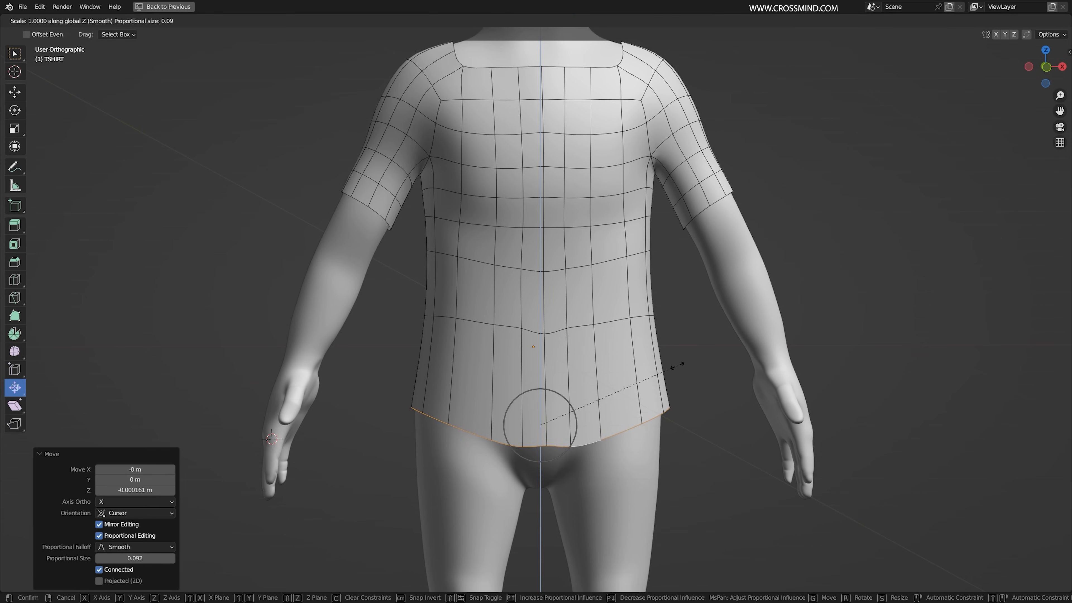
{"action": "left_click", "coordinate": [516, 346]}
{"action": "type", "text": "sz"}
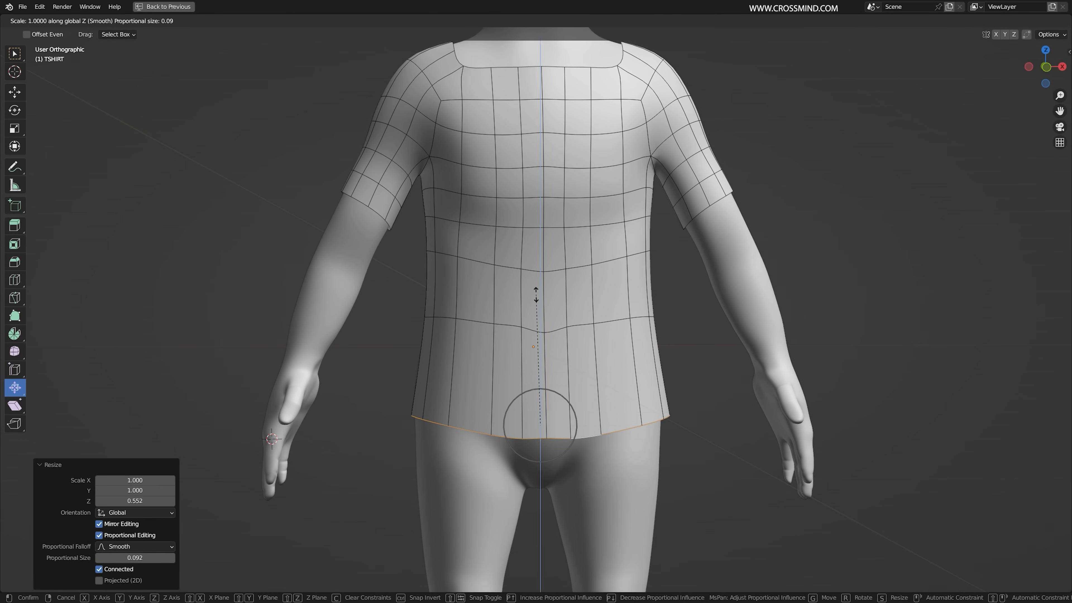
{"action": "type", "text": "0"}
{"action": "left_click", "coordinate": [536, 294]}
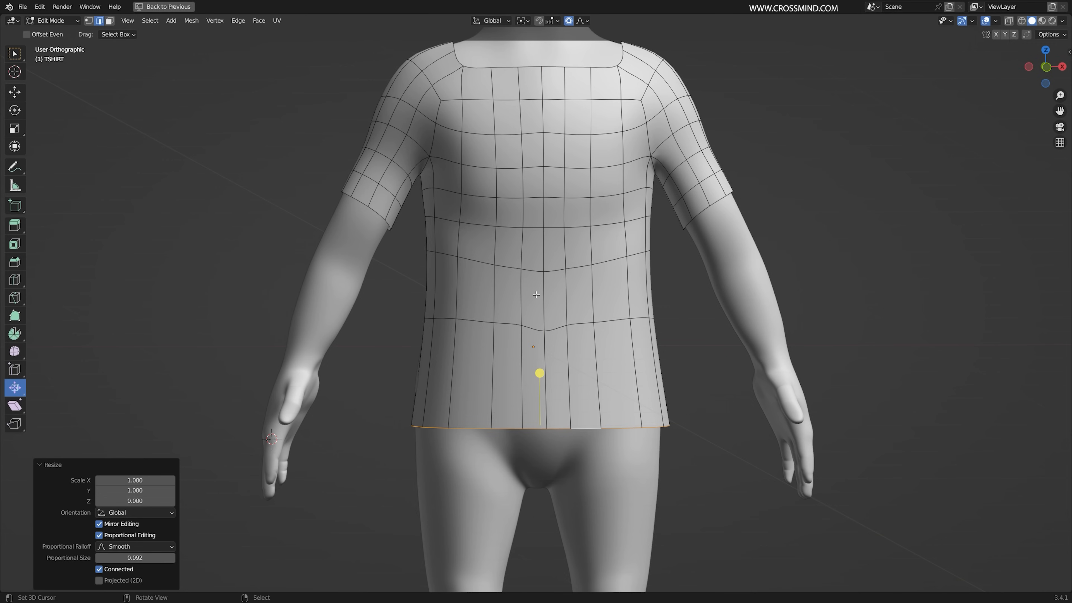
Flatten the two horizontal edge loops above the hem by scaling each to 0 along Z
{"action": "left_click", "coordinate": [578, 324], "text": "alt"}
{"action": "key", "text": "s"}
{"action": "key", "text": "z"}
{"action": "key", "text": "Return"}
{"action": "left_click", "coordinate": [536, 271], "text": "alt"}
{"action": "key", "text": "s"}
{"action": "key", "text": "z"}
{"action": "key", "text": "0"}
{"action": "key", "text": "Return"}
{"action": "left_click", "coordinate": [529, 328]}
Restore the full workspace layout and turn off the viewport display of the shirt's Subdivision modifier
{"action": "middle_click_drag", "start_coordinate": [592, 334], "coordinate": [597, 336]}
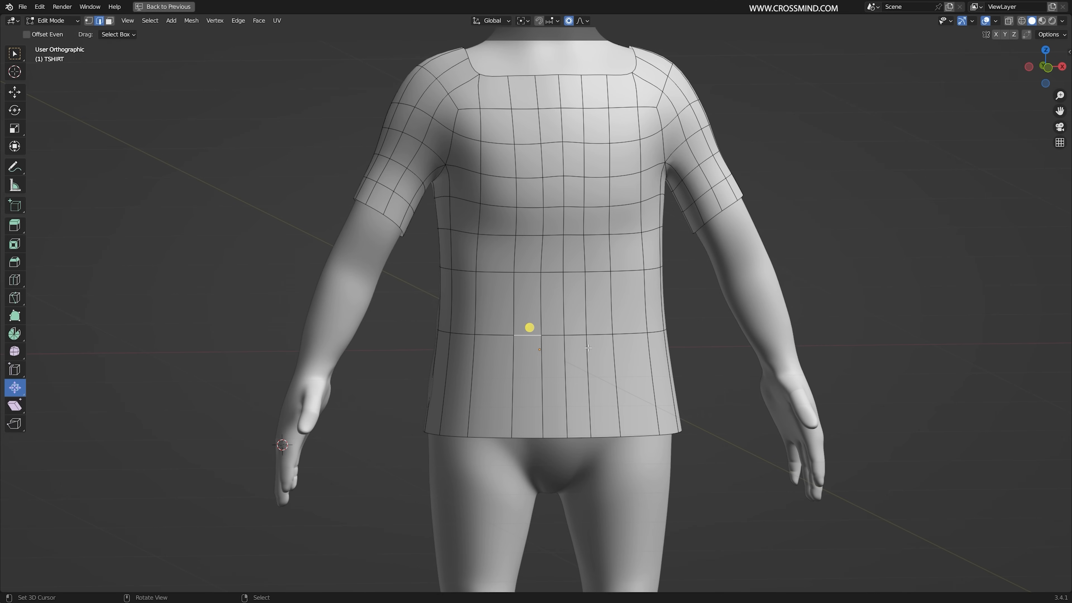
{"action": "key", "text": "ctrl+space"}
{"action": "left_click", "coordinate": [1017, 259]}
Move the first edge loop above the hem up about 0.078 m along its local Z axis
{"action": "scroll", "coordinate": [718, 315], "scroll_direction": "up", "scroll_amount": 4}
{"action": "right_click", "coordinate": [705, 305], "text": "alt"}
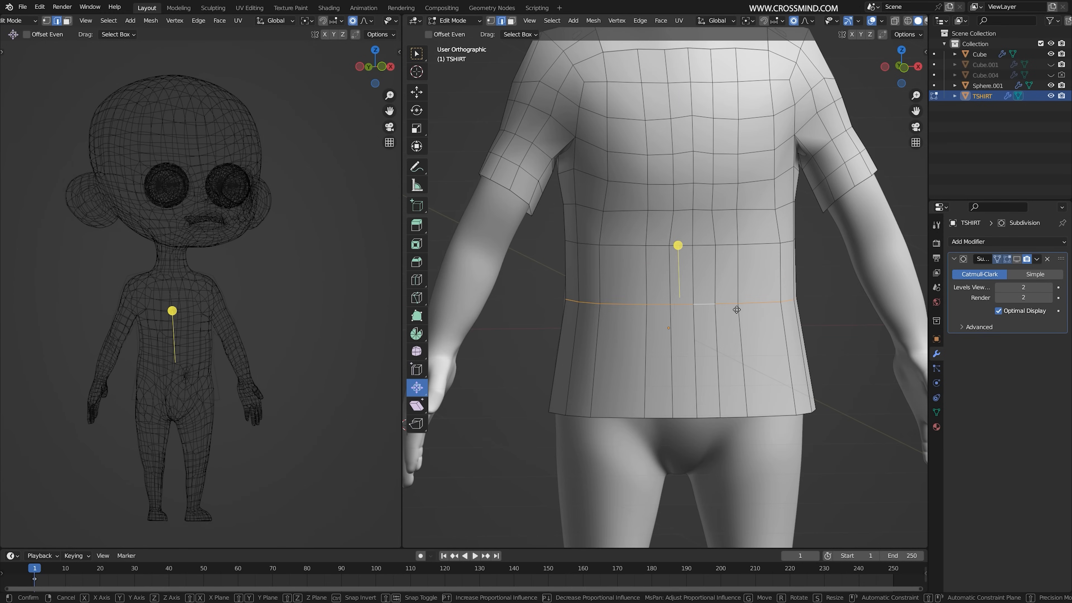
{"action": "key", "text": "g"}
{"action": "key", "text": "z"}
{"action": "key", "text": "z"}
{"action": "left_click", "coordinate": [739, 278]}
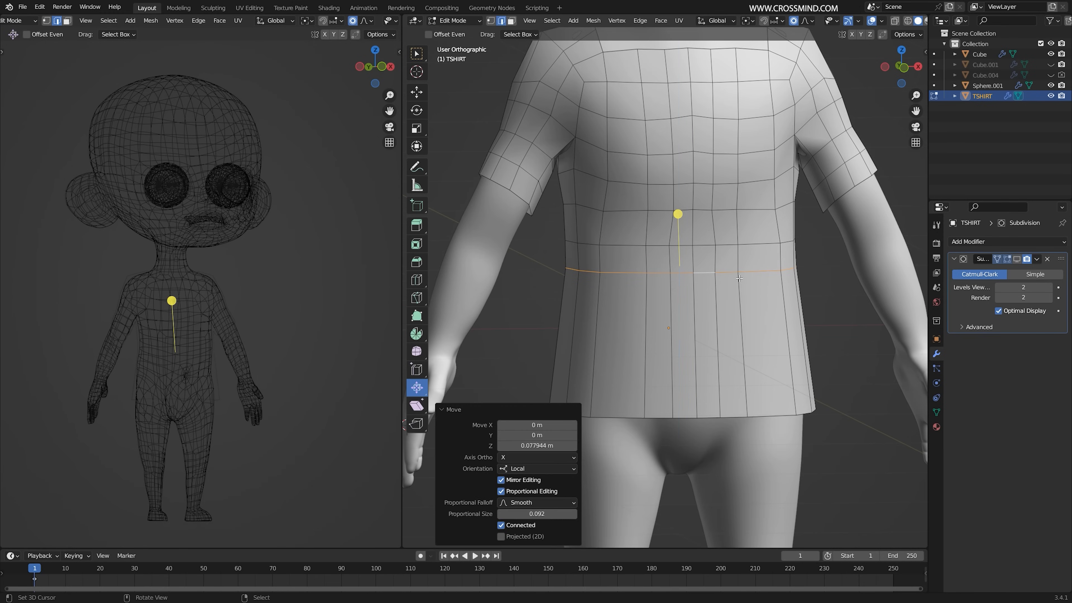
Try three evenly spaced horizontal loop cuts between the shirt's lowest torso edge loop and the hem, and undo them
{"action": "scroll", "coordinate": [713, 323], "scroll_direction": "up", "scroll_amount": 3}
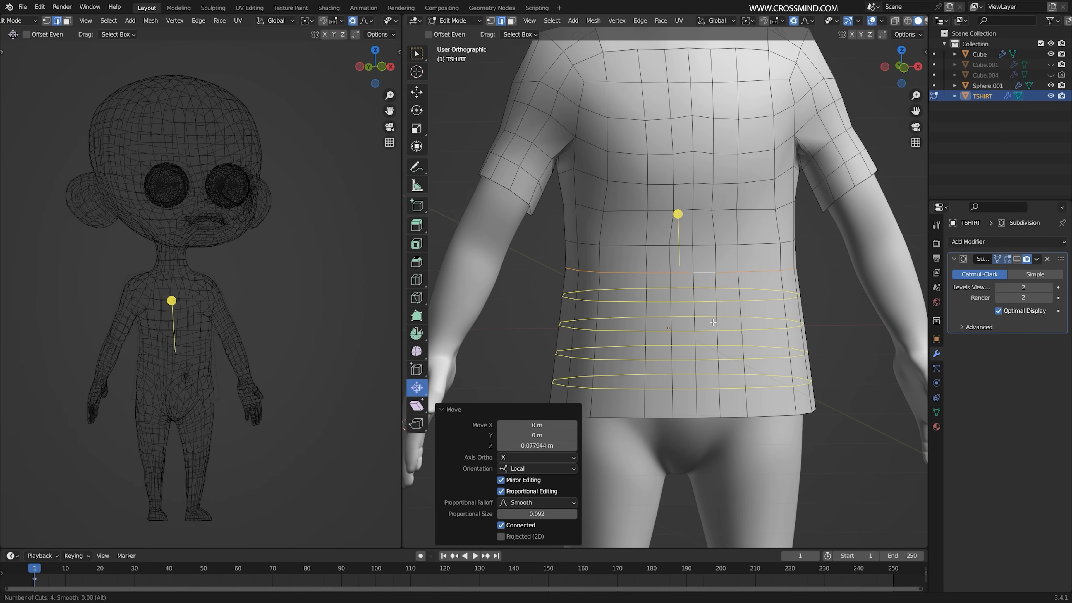
{"action": "scroll", "coordinate": [713, 322], "scroll_direction": "down", "scroll_amount": 1}
{"action": "left_click", "coordinate": [713, 322]}
{"action": "right_click", "coordinate": [713, 323]}
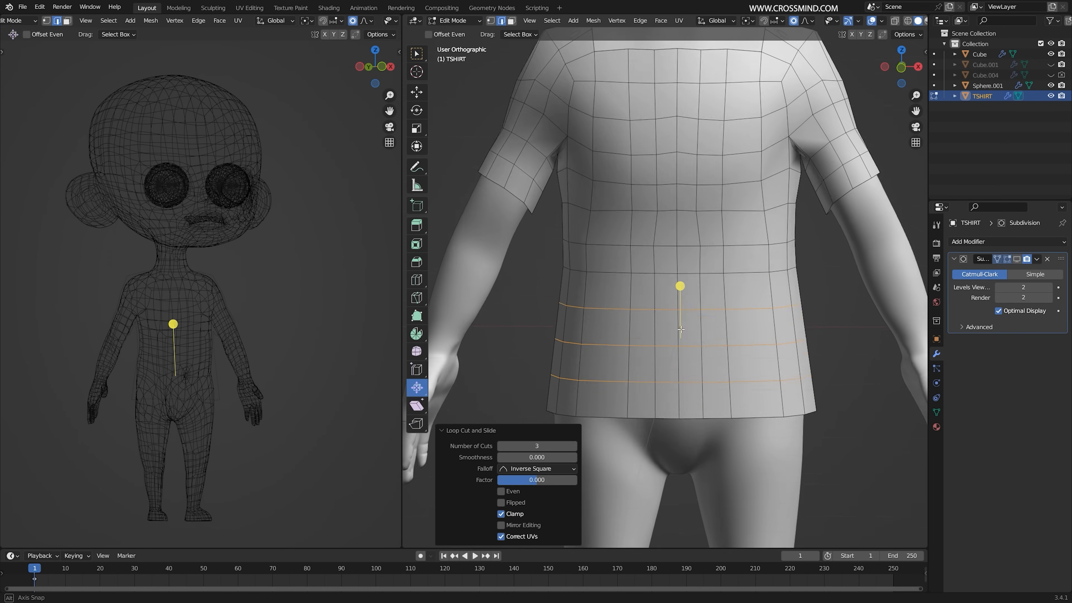
{"action": "middle_click_drag", "start_coordinate": [676, 329], "coordinate": [735, 284]}
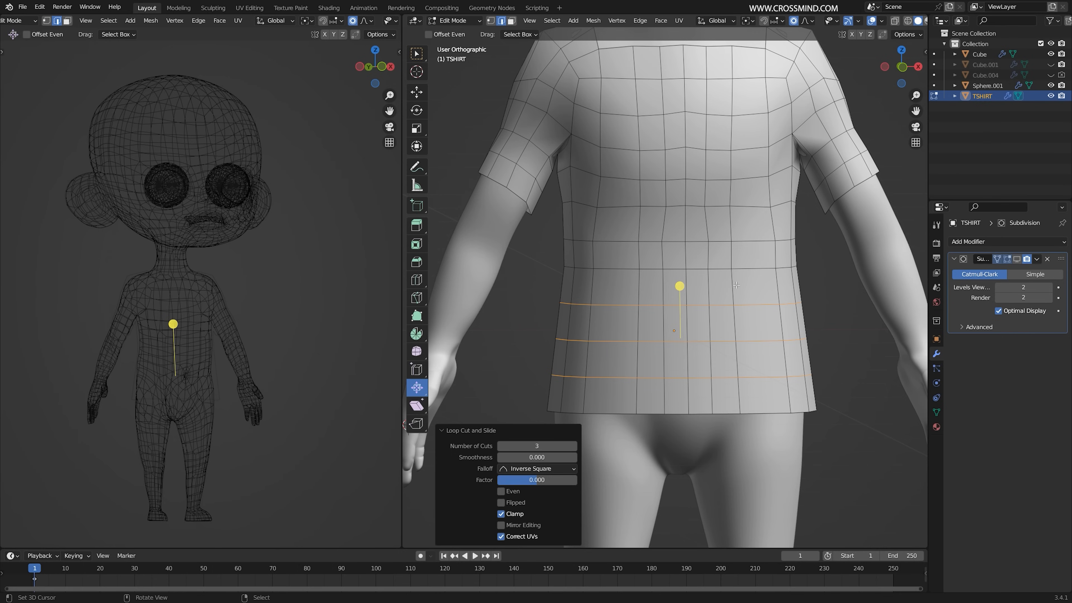
{"action": "key", "text": "ctrl+z"}
Add four evenly spaced horizontal loop cuts above the hem and save the file with the viewport maximized
{"action": "scroll", "coordinate": [735, 309], "scroll_direction": "up", "scroll_amount": 3}
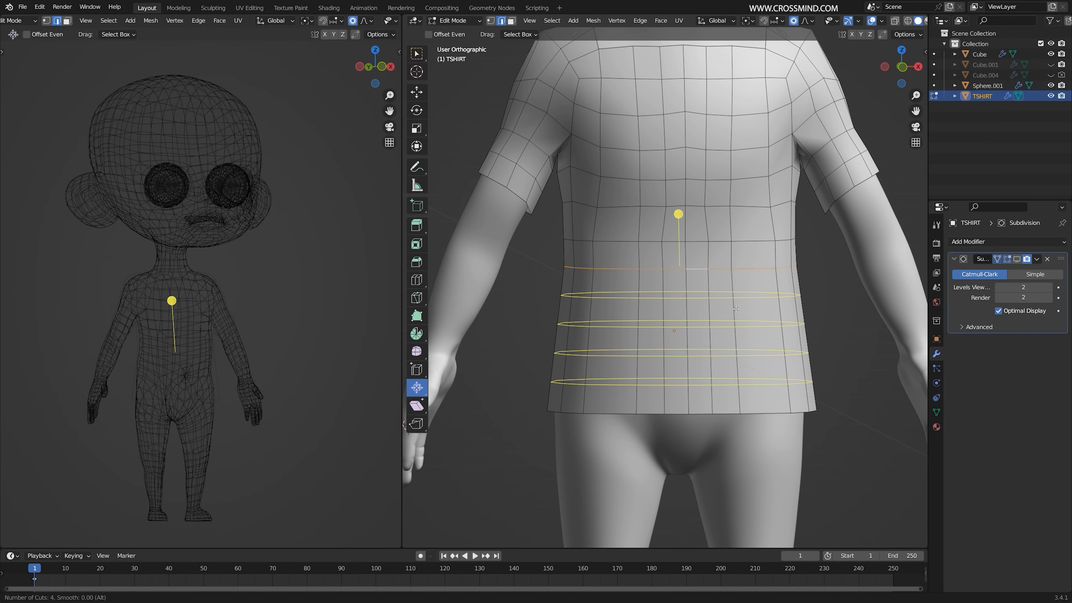
{"action": "left_click", "coordinate": [736, 309]}
{"action": "right_click", "coordinate": [735, 309]}
{"action": "key", "text": "ctrl+space"}
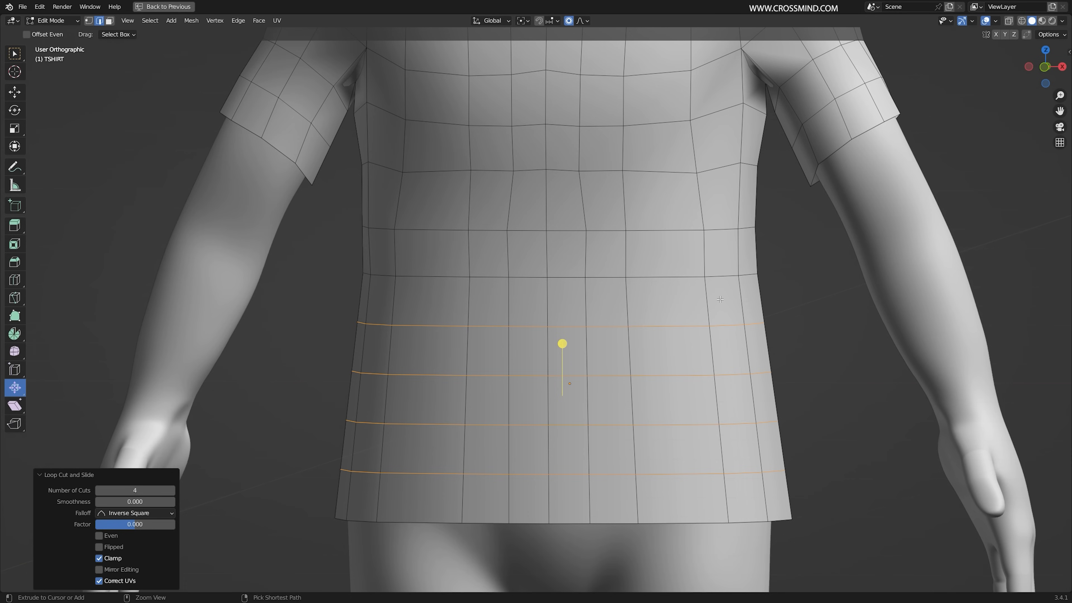
{"action": "key", "text": "ctrl+s"}
Slide two vertical edge loops on one side of the shirt's front centre to even out their spacing
{"action": "scroll", "coordinate": [718, 299], "scroll_direction": "down", "scroll_amount": 2}
{"action": "middle_click_drag", "start_coordinate": [718, 300], "coordinate": [740, 305]}
{"action": "middle_click_drag", "start_coordinate": [692, 253], "coordinate": [728, 349], "text": "shift"}
{"action": "left_click", "coordinate": [564, 310], "text": "alt"}
{"action": "key", "text": "g"}
{"action": "key", "text": "g"}
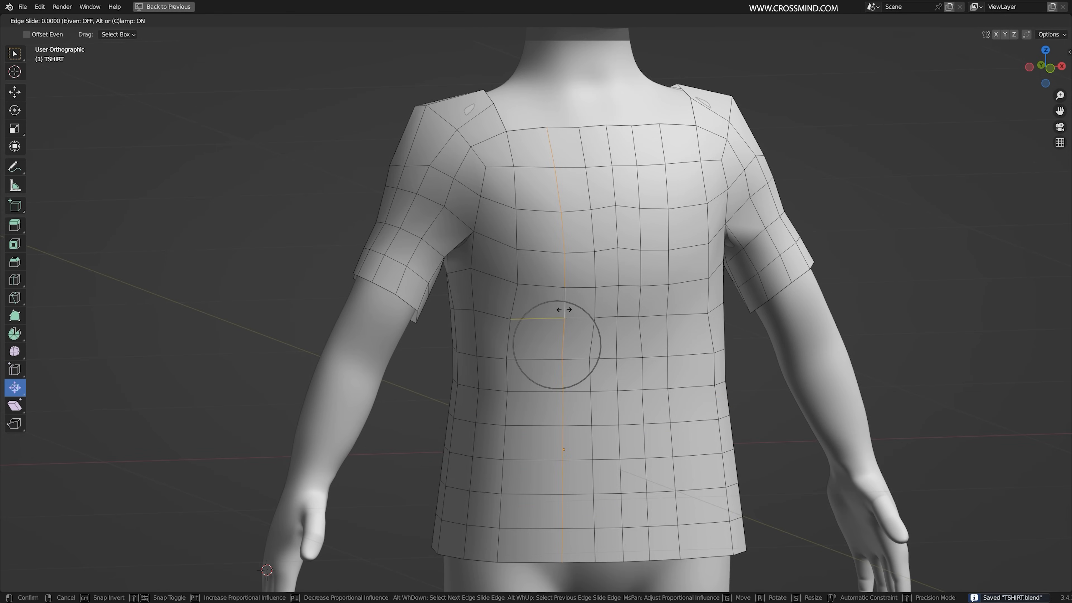
{"action": "left_click", "coordinate": [558, 310]}
{"action": "right_click", "coordinate": [596, 274], "text": "alt"}
{"action": "key", "text": "g"}
{"action": "key", "text": "g"}
{"action": "left_click", "coordinate": [588, 274]}
{"action": "middle_click_drag", "start_coordinate": [588, 274], "coordinate": [574, 277]}
Slide the outer vertical edge loop on the shirt's front slightly to even out its spacing
{"action": "right_click", "coordinate": [558, 301], "text": "alt"}
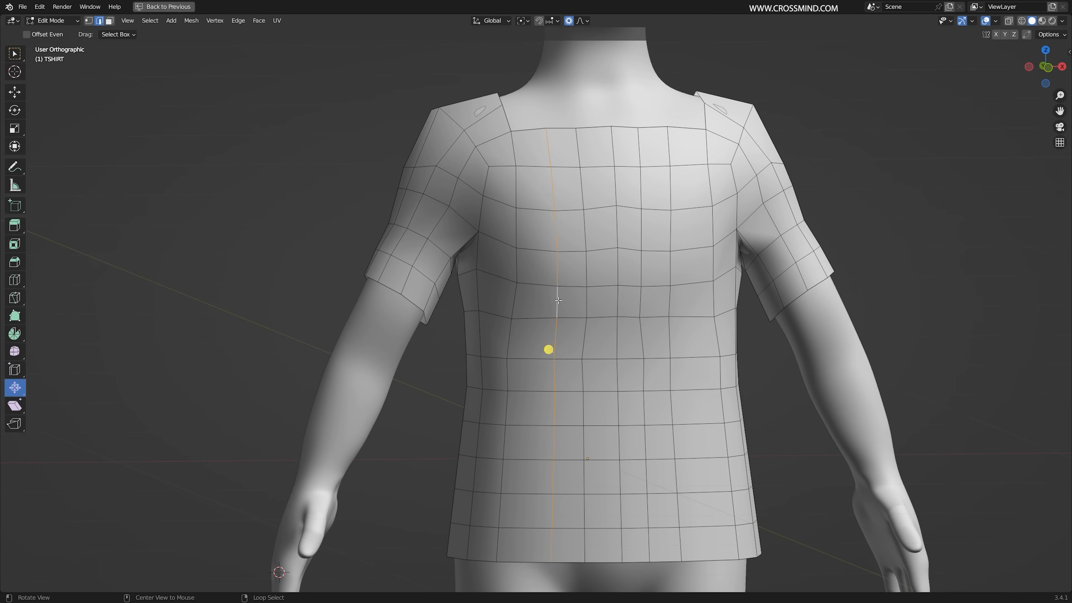
{"action": "right_click", "coordinate": [509, 392], "text": "alt"}
{"action": "key", "text": "g"}
{"action": "key", "text": "g"}
{"action": "left_click", "coordinate": [508, 399]}
Slide a vertical edge loop between the shirt's side and back to even out the grid spacing
{"action": "left_click_drag", "start_coordinate": [506, 401], "coordinate": [694, 405], "text": "alt"}
{"action": "left_click_drag", "start_coordinate": [439, 355], "coordinate": [478, 350], "text": "alt"}
{"action": "right_click", "coordinate": [480, 350], "text": "alt"}
{"action": "key", "text": "g"}
{"action": "key", "text": "g"}
{"action": "left_click", "coordinate": [488, 344]}
Shift a vertical edge loop on the shirt's back and select the loop beside the back centre line
{"action": "right_click", "coordinate": [512, 342]}
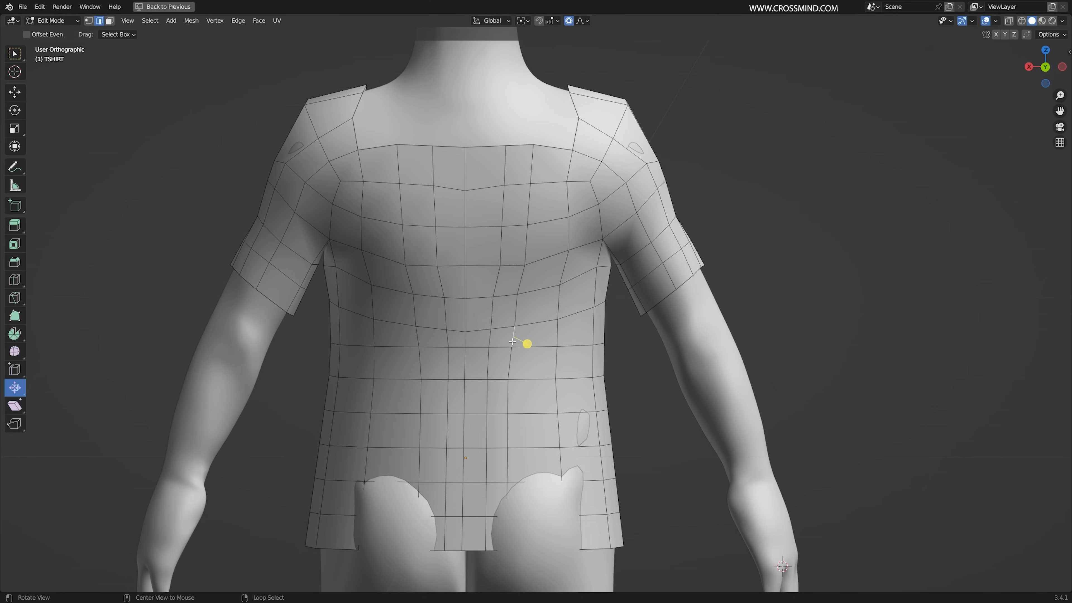
{"action": "key", "text": "g"}
{"action": "key", "text": "g"}
{"action": "left_click", "coordinate": [523, 341]}
{"action": "middle_click_drag", "start_coordinate": [523, 341], "coordinate": [583, 352]}
{"action": "right_click", "coordinate": [505, 330], "text": "alt"}
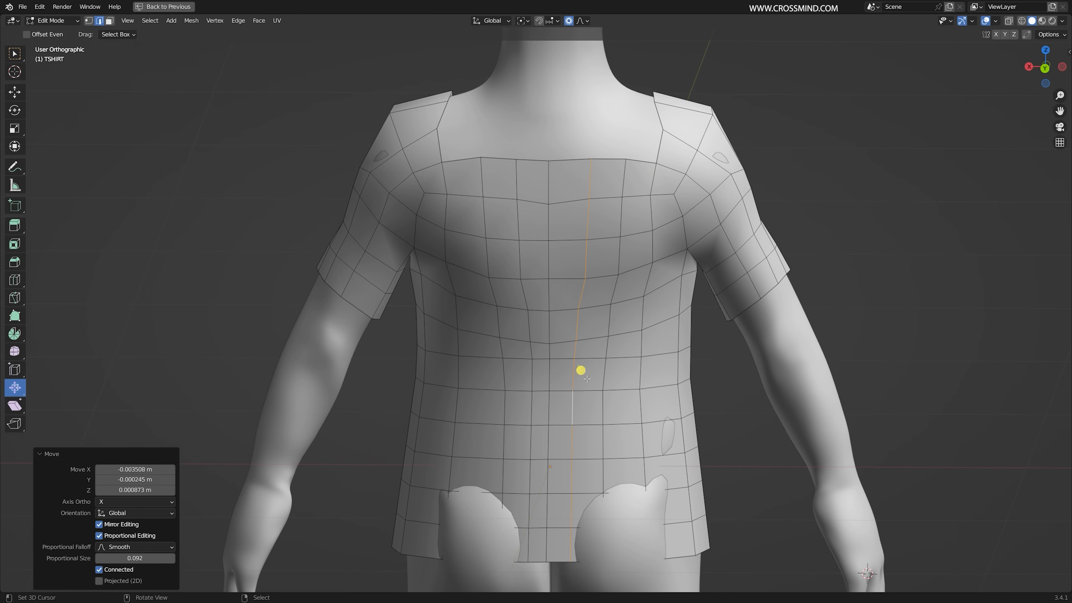
{"action": "key", "text": "g"}
{"action": "right_click", "coordinate": [567, 347]}
{"action": "middle_click_drag", "start_coordinate": [567, 313], "coordinate": [561, 325]}
{"action": "middle_click_drag", "start_coordinate": [629, 402], "coordinate": [639, 377]}
{"action": "key", "text": "g"}
{"action": "key", "text": "y"}
{"action": "key", "text": "y"}
{"action": "right_click", "coordinate": [574, 366]}
Move the vertical edge loop beside the back centre and its outer neighbour slightly to even out their spacing
{"action": "key", "text": "g"}
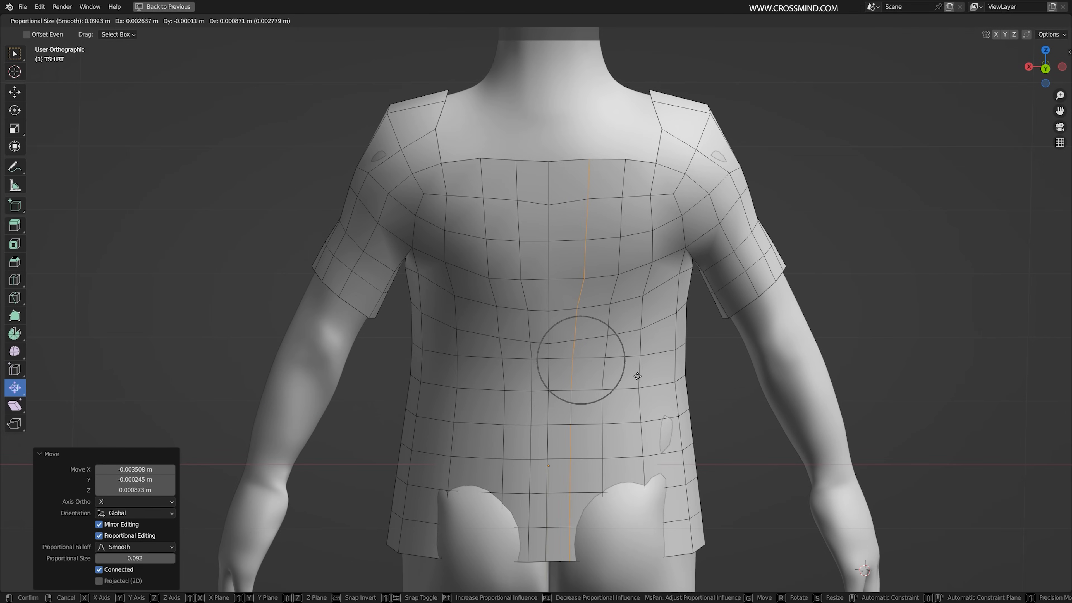
{"action": "left_click", "coordinate": [638, 376]}
{"action": "right_click", "coordinate": [606, 376], "text": "alt"}
{"action": "key", "text": "g"}
{"action": "key", "text": "y"}
{"action": "right_click", "coordinate": [617, 377]}
{"action": "key", "text": "g"}
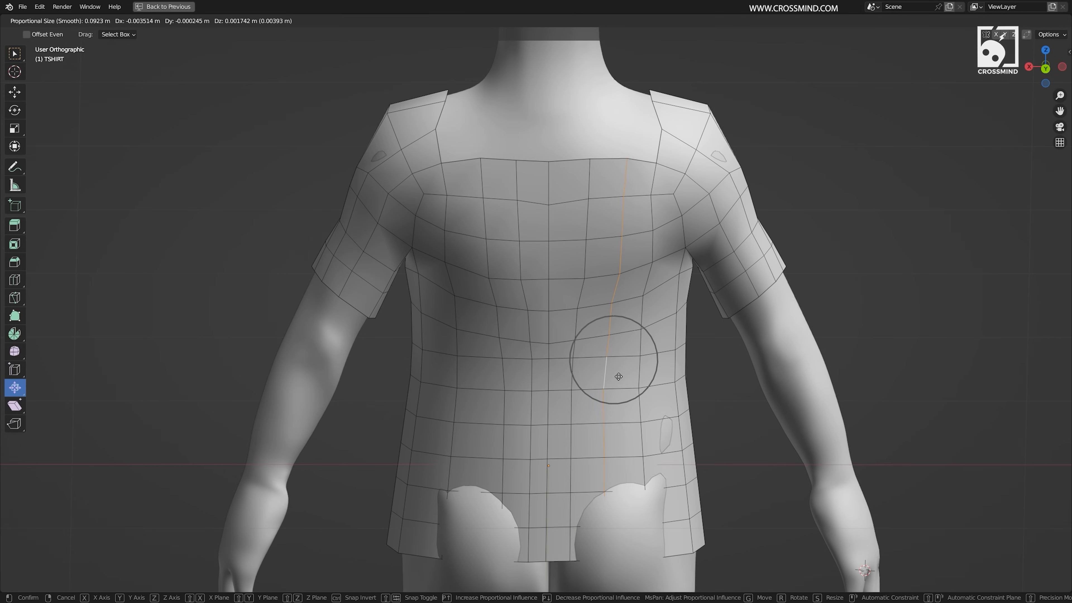
{"action": "left_click", "coordinate": [618, 377]}
Nudge the vertical edge flow on the outer part of the back toward an even spacing
{"action": "middle_click_drag", "start_coordinate": [605, 366], "coordinate": [722, 398]}
{"action": "key", "text": "g"}
{"action": "left_click", "coordinate": [647, 366]}
{"action": "key", "text": "g"}
{"action": "left_click", "coordinate": [722, 398]}
Slide the vertical edge loop near the side of the torso in two passes to balance the neighbouring faces
{"action": "middle_click_drag", "start_coordinate": [608, 391], "coordinate": [673, 390]}
{"action": "key", "text": "g"}
{"action": "key", "text": "g"}
{"action": "left_click", "coordinate": [696, 417]}
{"action": "key", "text": "g"}
{"action": "key", "text": "g"}
{"action": "left_click", "coordinate": [708, 402]}
Select the vertical edge loop below the armpit and slide it by a factor of about -0.294
{"action": "left_click", "coordinate": [715, 404], "text": "alt"}
{"action": "middle_click_drag", "start_coordinate": [749, 376], "coordinate": [671, 380]}
{"action": "key", "text": "g"}
{"action": "key", "text": "g"}
{"action": "right_click", "coordinate": [724, 406]}
{"action": "middle_click_drag", "start_coordinate": [724, 406], "coordinate": [717, 355]}
{"action": "key", "text": "g"}
{"action": "key", "text": "g"}
{"action": "left_click", "coordinate": [728, 359]}
Add a centred vertical loop cut on the torso's side below the armpit and move it slightly
{"action": "key", "text": "ctrl+r"}
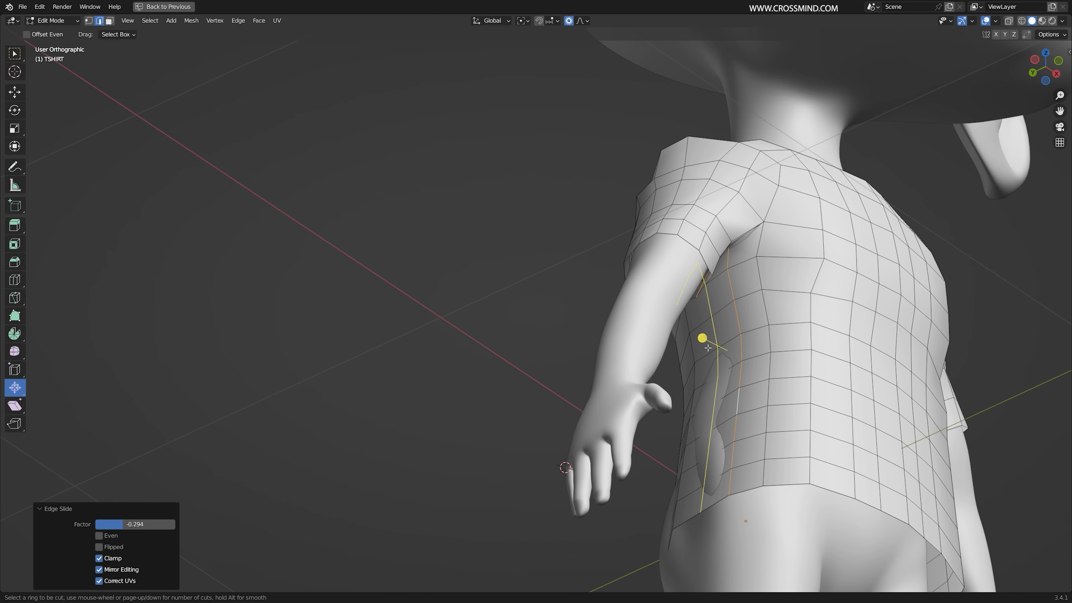
{"action": "left_click", "coordinate": [708, 348]}
{"action": "right_click", "coordinate": [708, 350]}
{"action": "middle_click_drag", "start_coordinate": [708, 349], "coordinate": [676, 385]}
{"action": "key", "text": "g"}
{"action": "left_click", "coordinate": [667, 387]}
Slide a vertical edge loop near the new side cut to even out the face widths
{"action": "middle_click_drag", "start_coordinate": [718, 397], "coordinate": [648, 296]}
{"action": "right_click", "coordinate": [612, 326], "text": "alt"}
{"action": "key", "text": "g"}
{"action": "key", "text": "g"}
{"action": "left_click", "coordinate": [621, 327]}
Add another vertical loop cut on the torso's side and slide an adjacent edge loop to balance the spacing
{"action": "key", "text": "ctrl+r"}
{"action": "left_click", "coordinate": [625, 322]}
{"action": "right_click", "coordinate": [608, 292], "text": "alt"}
{"action": "key", "text": "g"}
{"action": "key", "text": "g"}
{"action": "left_click", "coordinate": [619, 307]}
In vertex mode from the front view, turn off proportional editing and move the outer corner vertex of the front neckline inward and up
{"action": "scroll", "coordinate": [671, 351], "scroll_direction": "up", "scroll_amount": 2}
{"action": "middle_click_drag", "start_coordinate": [634, 203], "coordinate": [552, 329], "text": "shift"}
{"action": "right_click", "coordinate": [673, 330]}
{"action": "key", "text": "KP_1"}
{"action": "scroll", "coordinate": [552, 329], "scroll_direction": "up", "scroll_amount": 4}
{"action": "key", "text": "1"}
{"action": "key", "text": "g"}
{"action": "right_click", "coordinate": [680, 318]}
{"action": "middle_click_drag", "start_coordinate": [680, 318], "coordinate": [569, 261], "text": "shift"}
{"action": "key", "text": "o"}
{"action": "key", "text": "g"}
{"action": "left_click", "coordinate": [570, 270]}
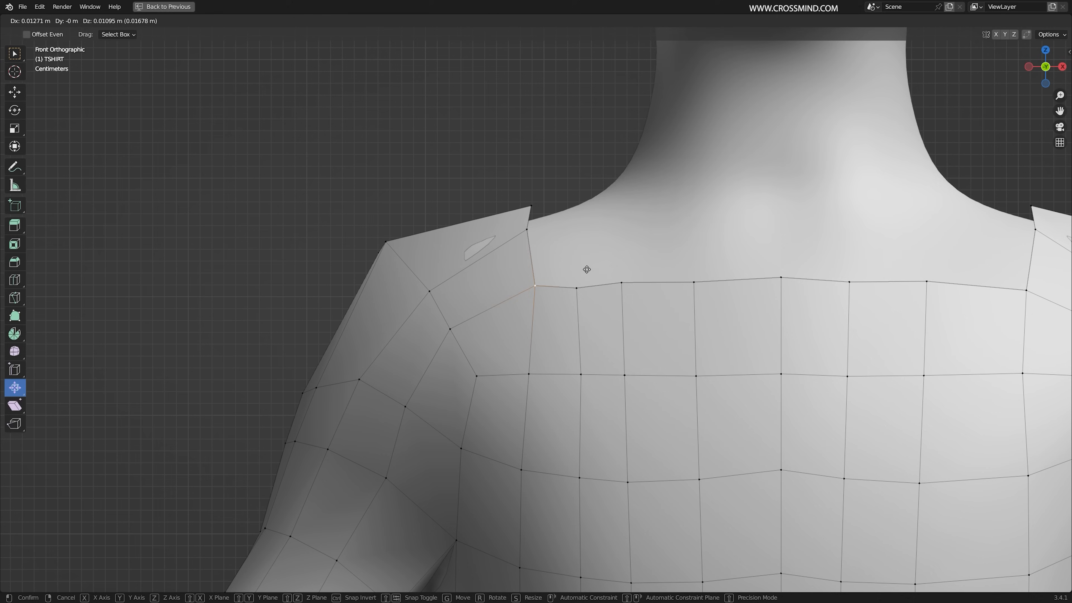
Lower the four front neckline vertices between the outer corner and the centre, moving the centre one down about 0.015 m
{"action": "right_click", "coordinate": [579, 290]}
{"action": "key", "text": "g"}
{"action": "left_click", "coordinate": [588, 298]}
{"action": "right_click", "coordinate": [628, 280]}
{"action": "key", "text": "g"}
{"action": "left_click", "coordinate": [635, 298]}
{"action": "right_click", "coordinate": [696, 284]}
{"action": "key", "text": "g"}
{"action": "left_click", "coordinate": [699, 306]}
{"action": "right_click", "coordinate": [781, 280]}
{"action": "key", "text": "g"}
{"action": "left_click", "coordinate": [783, 299]}
{"action": "middle_click_drag", "start_coordinate": [782, 299], "coordinate": [756, 311], "text": "shift"}
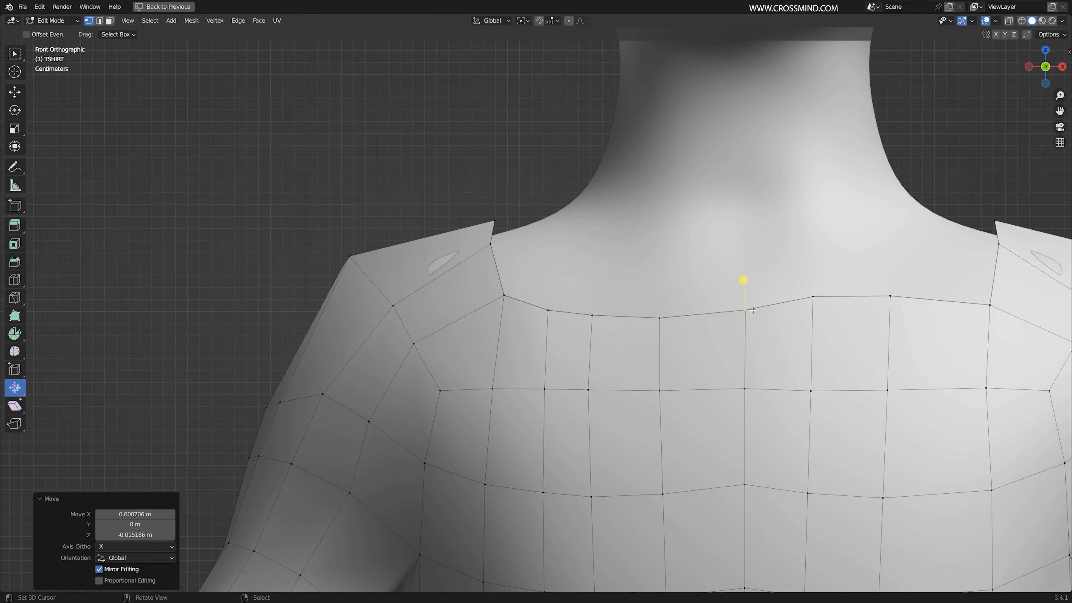
Shift the front neckline vertices between the centre and the outer corner inward to smooth the curve
{"action": "right_click", "coordinate": [660, 317]}
{"action": "key", "text": "g"}
{"action": "left_click", "coordinate": [696, 313]}
{"action": "right_click", "coordinate": [593, 314]}
{"action": "key", "text": "g"}
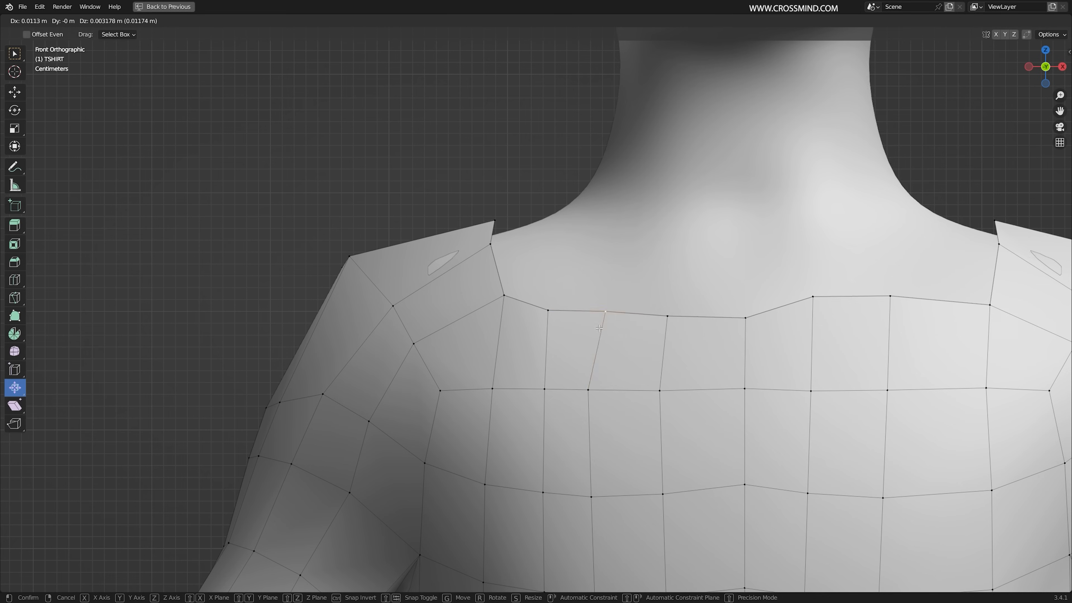
{"action": "right_click_drag", "start_coordinate": [548, 311], "coordinate": [554, 311]}
Reposition the front neckline's outer corner vertex and the two vertices above it along the shoulder opening
{"action": "right_click_drag", "start_coordinate": [504, 295], "coordinate": [508, 288]}
{"action": "right_click_drag", "start_coordinate": [490, 245], "coordinate": [493, 245]}
{"action": "right_click_drag", "start_coordinate": [495, 220], "coordinate": [490, 219]}
{"action": "scroll", "coordinate": [502, 332], "scroll_direction": "down", "scroll_amount": 3}
{"action": "middle_click_drag", "start_coordinate": [501, 332], "coordinate": [523, 349]}
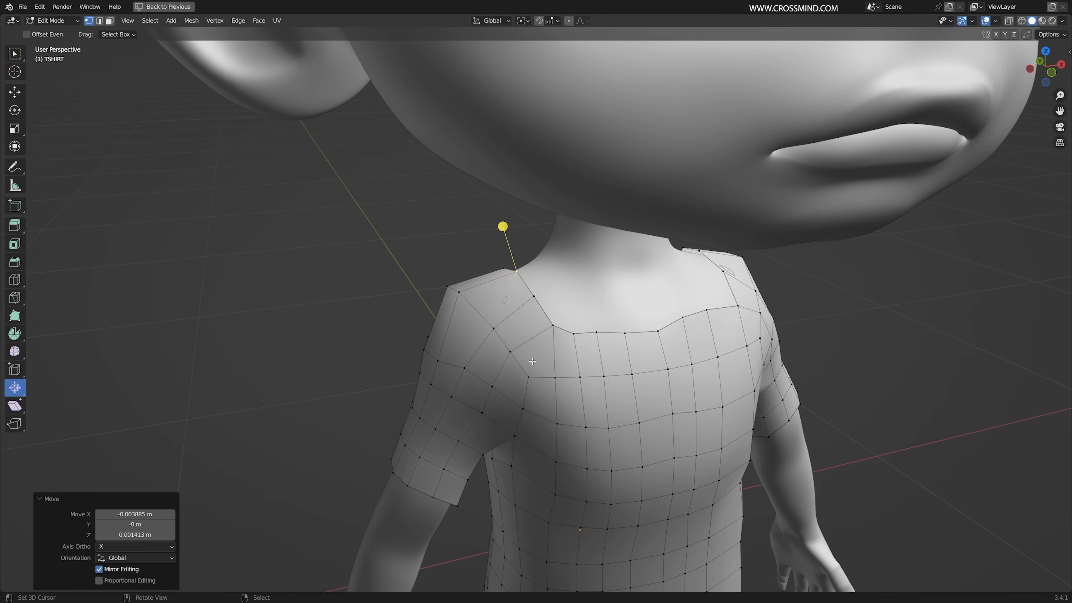
Switch to edge mode and slide vertical edge loops on the shirt's chest to even out the grid
{"action": "left_click", "coordinate": [520, 388]}
{"action": "right_click", "coordinate": [521, 388]}
{"action": "key", "text": "2"}
{"action": "right_click", "coordinate": [677, 367], "text": "alt"}
{"action": "mouse_move", "coordinate": [678, 367]}
{"action": "middle_mouse_down"}
{"action": "mouse_move", "coordinate": [708, 375]}
{"action": "mouse_move", "coordinate": [658, 359]}
{"action": "middle_mouse_up"}
{"action": "key", "text": "g"}
{"action": "key", "text": "g"}
{"action": "right_click", "coordinate": [708, 375]}
{"action": "right_click", "coordinate": [633, 423], "text": "alt+shift"}
{"action": "middle_click_drag", "start_coordinate": [633, 423], "coordinate": [711, 364]}
{"action": "key", "text": "g"}
{"action": "key", "text": "g"}
{"action": "left_click", "coordinate": [711, 363]}
Select another vertical edge loop on the shirt's torso and slide it to even out the neighbouring faces
{"action": "right_click", "coordinate": [595, 382], "text": "alt"}
{"action": "middle_click_drag", "start_coordinate": [781, 416], "coordinate": [752, 405]}
{"action": "key", "text": "g"}
{"action": "key", "text": "g"}
{"action": "left_click", "coordinate": [798, 417]}
{"action": "scroll", "coordinate": [634, 347], "scroll_direction": "up", "scroll_amount": 1}
In vertex mode from the back view, move the back neckline's outer corner vertex about 0.010 m along X and 0.018 m up
{"action": "right_click", "coordinate": [634, 345], "text": "alt"}
{"action": "middle_click_drag", "start_coordinate": [634, 347], "coordinate": [724, 295]}
{"action": "key", "text": "1"}
{"action": "scroll", "coordinate": [719, 351], "scroll_direction": "up", "scroll_amount": 2}
{"action": "right_click", "coordinate": [719, 352]}
{"action": "key", "text": "KP_1"}
{"action": "key", "text": "ctrl+KP_1"}
{"action": "scroll", "coordinate": [731, 304], "scroll_direction": "up", "scroll_amount": 3}
{"action": "key", "text": "g"}
{"action": "left_click", "coordinate": [803, 347]}
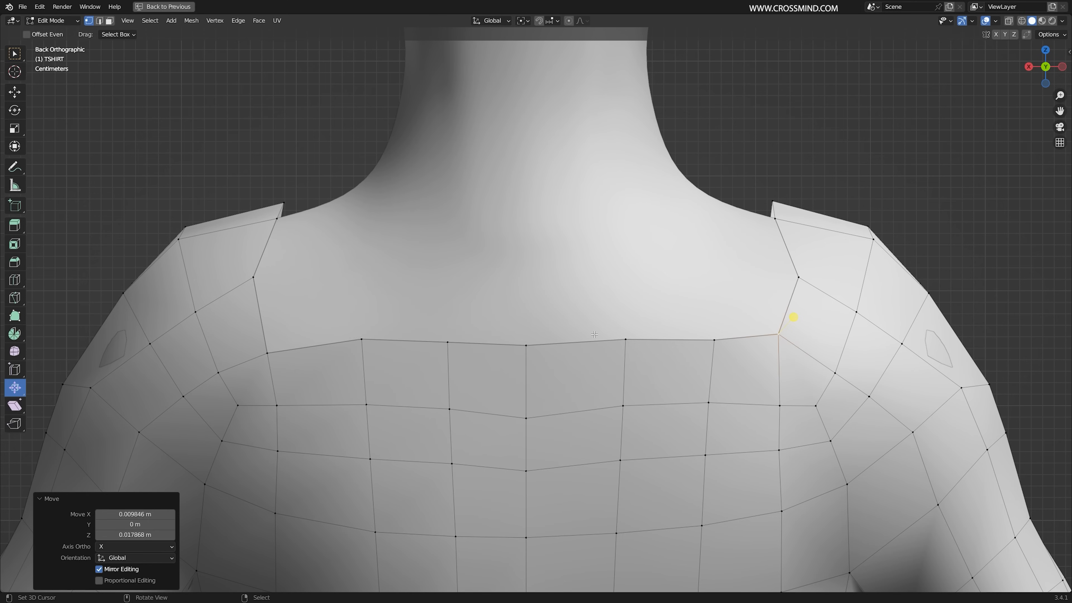
Raise the centre and one half of the back neckline's vertices into a higher curve leading up to the shoulder opening
{"action": "right_click_drag", "start_coordinate": [523, 347], "coordinate": [526, 292]}
{"action": "right_click_drag", "start_coordinate": [626, 326], "coordinate": [621, 287]}
{"action": "right_click_drag", "start_coordinate": [714, 340], "coordinate": [707, 281]}
{"action": "right_click_drag", "start_coordinate": [781, 334], "coordinate": [749, 287]}
{"action": "right_click_drag", "start_coordinate": [799, 277], "coordinate": [775, 256]}
{"action": "right_click_drag", "start_coordinate": [749, 287], "coordinate": [742, 281]}
{"action": "right_click_drag", "start_coordinate": [699, 289], "coordinate": [690, 297]}
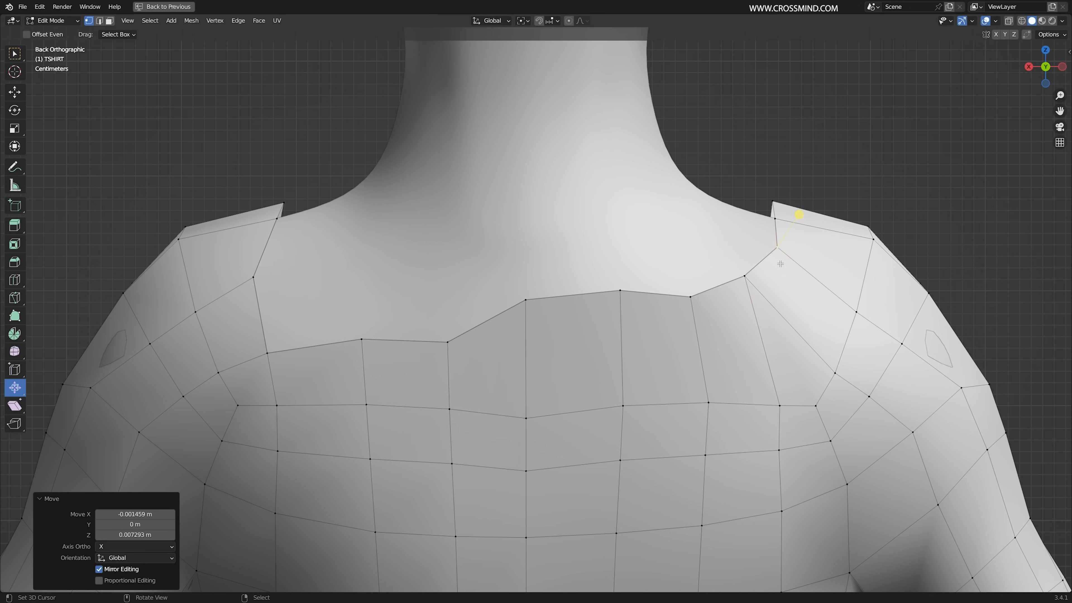
Slide the vertex row just below the raised half of the back neckline upward, including the centre vertex
{"action": "right_click", "coordinate": [620, 407]}
{"action": "right_click", "coordinate": [780, 406], "text": "ctrl"}
{"action": "key", "text": "g"}
{"action": "key", "text": "g"}
{"action": "left_click", "coordinate": [782, 382]}
{"action": "right_click", "coordinate": [530, 420]}
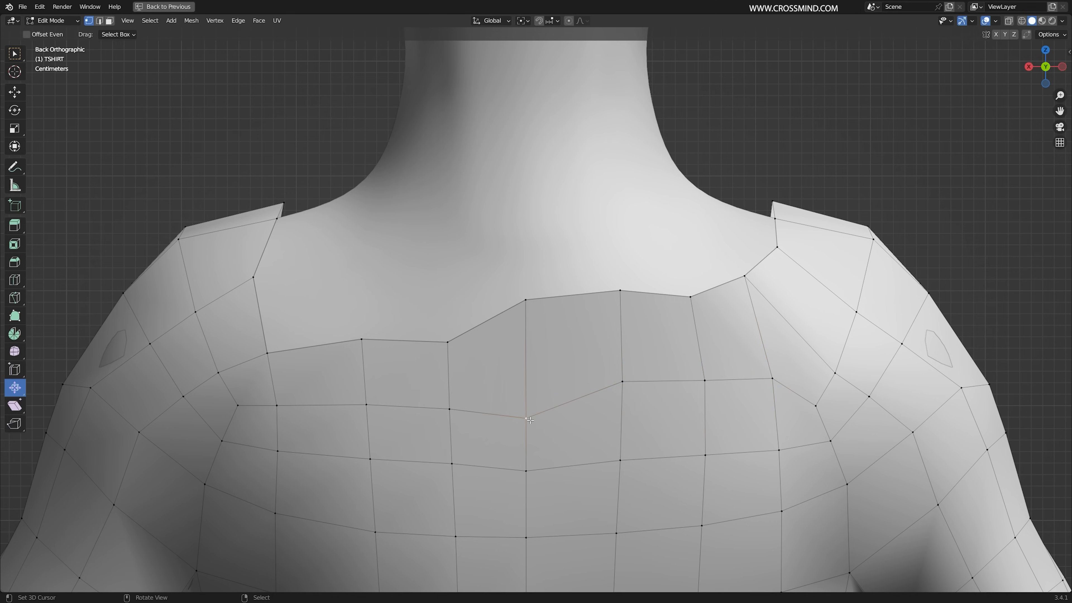
{"action": "key", "text": "g"}
{"action": "left_click", "coordinate": [530, 388]}
Move the vertices behind the shoulder up toward the raised back neckline and fine-tune the nearby neckline vertices
{"action": "right_click_drag", "start_coordinate": [782, 375], "coordinate": [852, 339]}
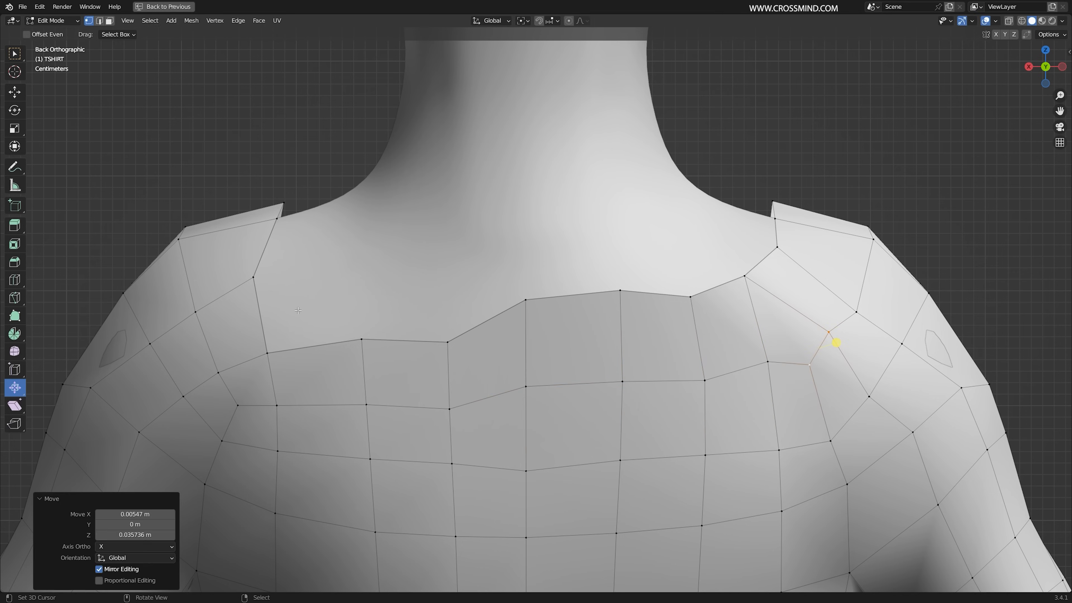
{"action": "scroll", "coordinate": [836, 342], "scroll_direction": "down", "scroll_amount": 3}
{"action": "scroll", "coordinate": [777, 305], "scroll_direction": "up", "scroll_amount": 3}
{"action": "right_click_drag", "start_coordinate": [806, 311], "coordinate": [812, 291]}
{"action": "right_click", "coordinate": [740, 261]}
{"action": "right_click_drag", "start_coordinate": [709, 282], "coordinate": [705, 280]}
From the front view, adjust the front neckline vertices between the shoulder opening and the centre to smooth their curve
{"action": "mouse_move", "coordinate": [705, 280]}
{"action": "middle_mouse_down"}
{"action": "mouse_move", "coordinate": [723, 328]}
{"action": "mouse_move", "coordinate": [735, 306]}
{"action": "mouse_move", "coordinate": [696, 294]}
{"action": "middle_mouse_up"}
{"action": "key", "text": "KP_1"}
{"action": "key", "text": "KP_1"}
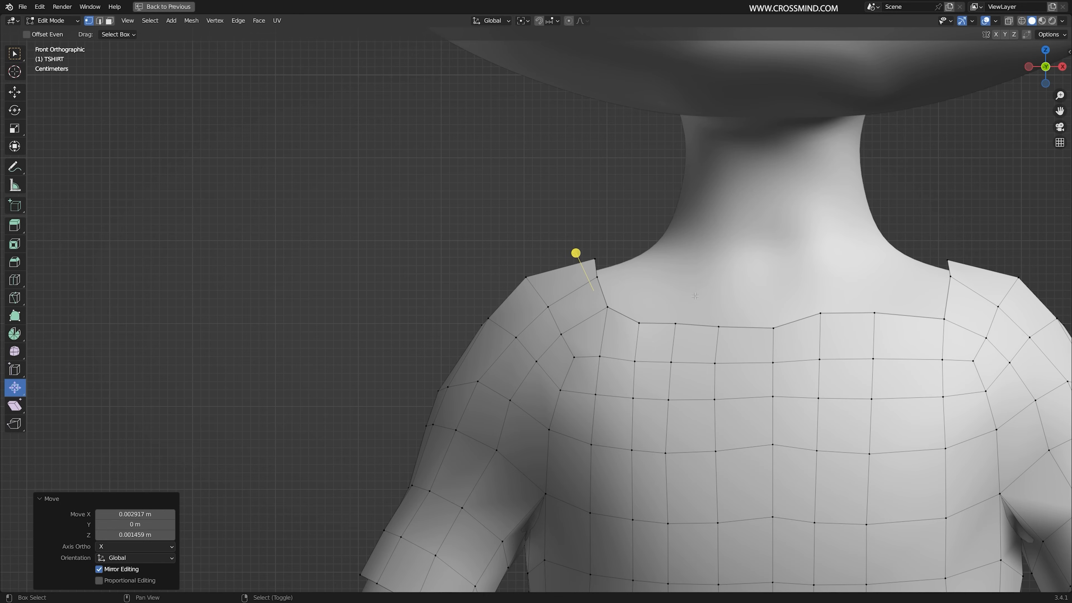
{"action": "scroll", "coordinate": [704, 355], "scroll_direction": "up", "scroll_amount": 4}
{"action": "right_click", "coordinate": [584, 290]}
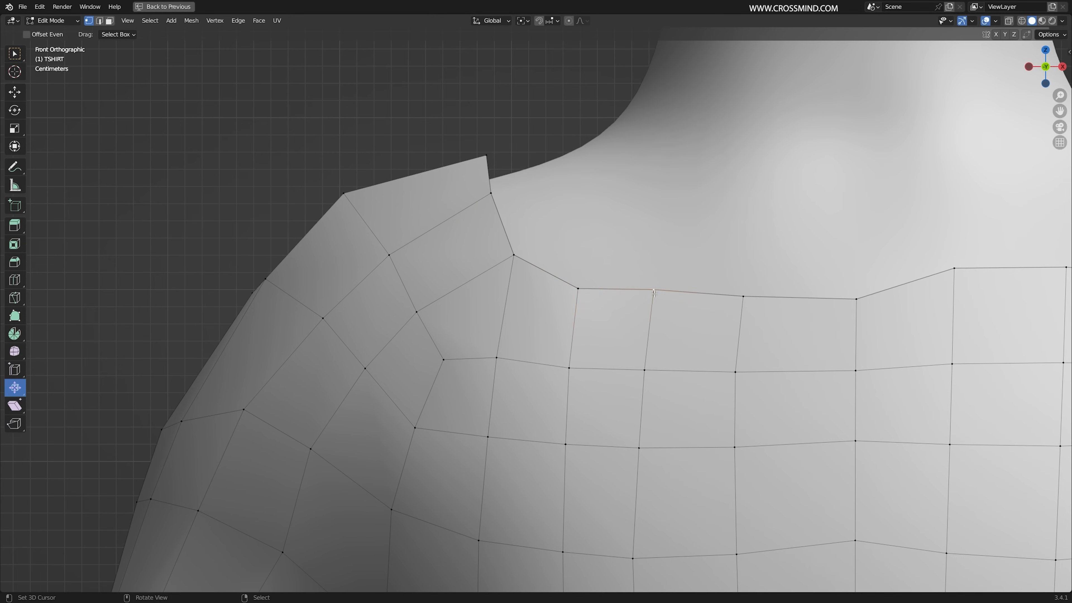
{"action": "right_click_drag", "start_coordinate": [569, 291], "coordinate": [571, 291]}
{"action": "right_click_drag", "start_coordinate": [656, 293], "coordinate": [655, 298]}
{"action": "right_click_drag", "start_coordinate": [746, 299], "coordinate": [749, 298]}
Slide the selected vertices of the upper chest's vertical edge column nearest the centre line to even out the grid
{"action": "scroll", "coordinate": [748, 298], "scroll_direction": "down", "scroll_amount": 4}
{"action": "scroll", "coordinate": [718, 321], "scroll_direction": "up", "scroll_amount": 4}
{"action": "right_click", "coordinate": [701, 340]}
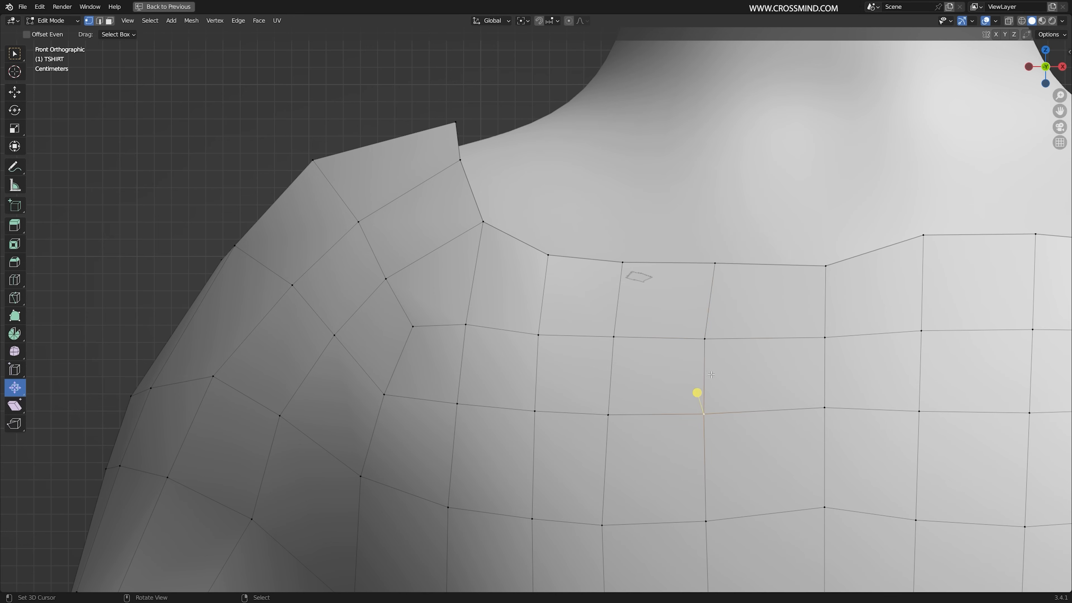
{"action": "key", "text": "g"}
{"action": "key", "text": "g"}
{"action": "left_click", "coordinate": [708, 337]}
Select the next chest column's vertices from the neckline downward and edge-slide them by a factor of -0.073
{"action": "right_click_drag", "start_coordinate": [622, 261], "coordinate": [623, 262]}
{"action": "right_click", "coordinate": [602, 522], "text": "ctrl"}
{"action": "key", "text": "g"}
{"action": "key", "text": "g"}
{"action": "left_click", "coordinate": [647, 452]}
{"action": "scroll", "coordinate": [646, 452], "scroll_direction": "down", "scroll_amount": 3}
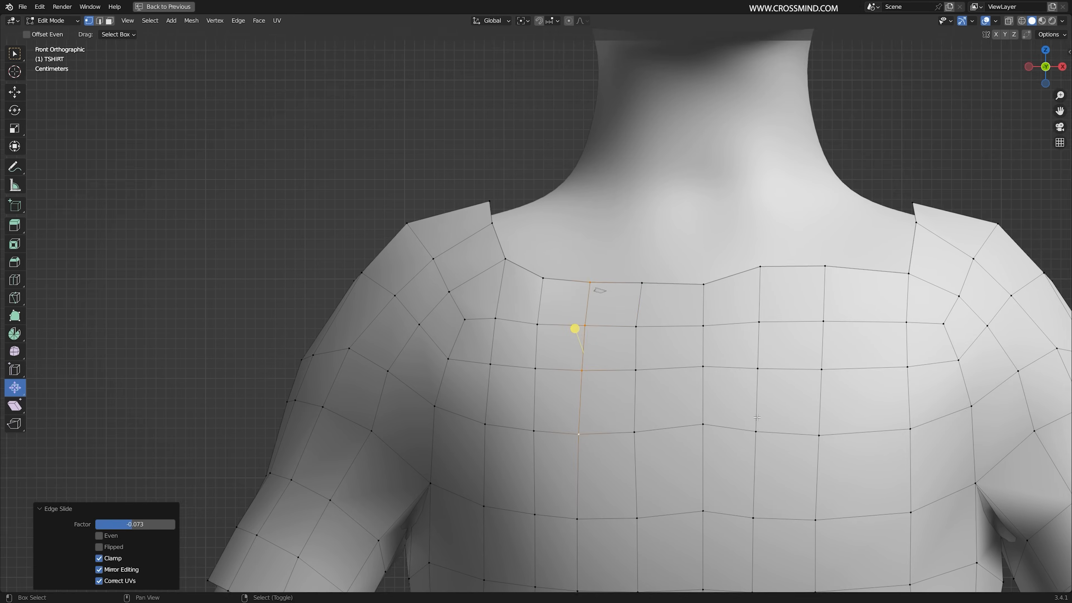
Slide individual vertices along the front chest's centre area to even out the horizontal rows below the neckline
{"action": "scroll", "coordinate": [713, 405], "scroll_direction": "up", "scroll_amount": 1}
{"action": "middle_click_drag", "start_coordinate": [740, 422], "coordinate": [682, 362], "text": "shift"}
{"action": "right_click", "coordinate": [681, 362]}
{"action": "key", "text": "g"}
{"action": "key", "text": "g"}
{"action": "left_click", "coordinate": [682, 365]}
{"action": "right_click", "coordinate": [676, 317]}
{"action": "key", "text": "g"}
{"action": "key", "text": "g"}
{"action": "left_click", "coordinate": [675, 322]}
{"action": "right_click", "coordinate": [676, 269]}
Select the whole shirt mesh and symmetrize it so both halves match
{"action": "scroll", "coordinate": [671, 270], "scroll_direction": "down", "scroll_amount": 6}
{"action": "key", "text": "a"}
{"action": "key", "text": "F3"}
{"action": "left_click", "coordinate": [764, 292]}
{"action": "scroll", "coordinate": [717, 275], "scroll_direction": "up", "scroll_amount": 2}
{"action": "middle_click_drag", "start_coordinate": [662, 249], "coordinate": [684, 267]}
{"action": "scroll", "coordinate": [693, 261], "scroll_direction": "up", "scroll_amount": 2}
Switch to edge mode, select the neckline's open edge loop and smooth its vertices
{"action": "key", "text": "alt+a"}
{"action": "scroll", "coordinate": [684, 255], "scroll_direction": "down", "scroll_amount": 1}
{"action": "key", "text": "2"}
{"action": "middle_click_drag", "start_coordinate": [699, 228], "coordinate": [685, 227]}
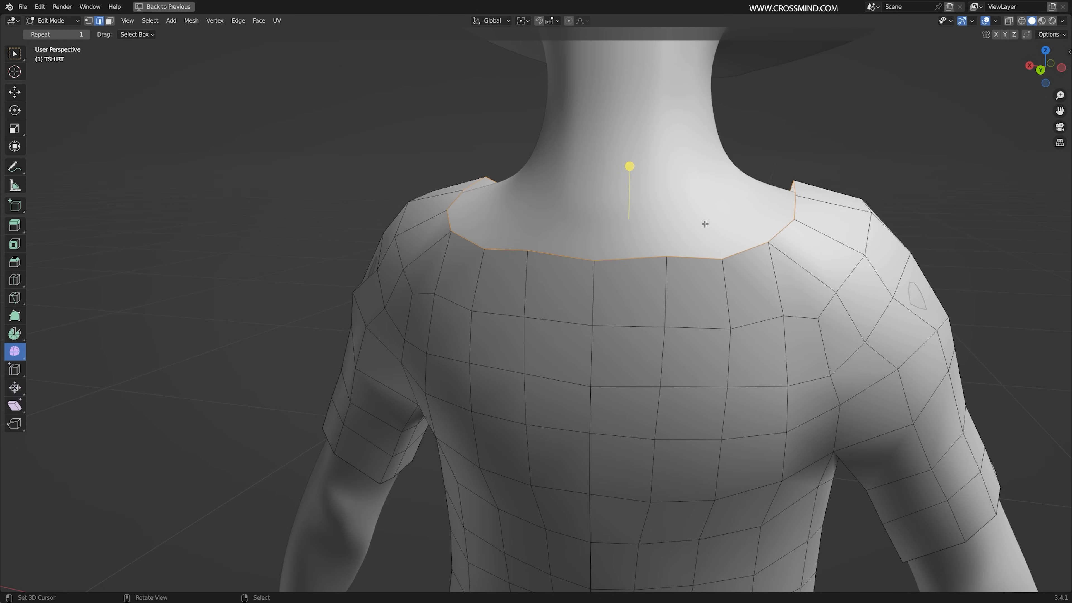
{"action": "middle_click_drag", "start_coordinate": [632, 163], "coordinate": [588, 198], "text": "shift"}
{"action": "left_click_drag", "start_coordinate": [588, 199], "coordinate": [731, 127]}
{"action": "middle_click_drag", "start_coordinate": [700, 215], "coordinate": [722, 249]}
Extrude the neckline loop along Z, scale it to fit the neck and shift it about 0.007 m along Y
{"action": "key", "text": "e"}
{"action": "key", "text": "z"}
{"action": "left_click", "coordinate": [729, 219]}
{"action": "key", "text": "s"}
{"action": "left_click", "coordinate": [751, 243]}
{"action": "key", "text": "g"}
{"action": "key", "text": "z"}
{"action": "left_click", "coordinate": [692, 240]}
{"action": "key", "text": "s"}
{"action": "key", "text": "y"}
{"action": "left_click", "coordinate": [748, 253]}
Scale the neckline loop by 1.015 along Y and smooth its vertices with a smoothing of 0.505
{"action": "middle_click_drag", "start_coordinate": [591, 254], "coordinate": [670, 263]}
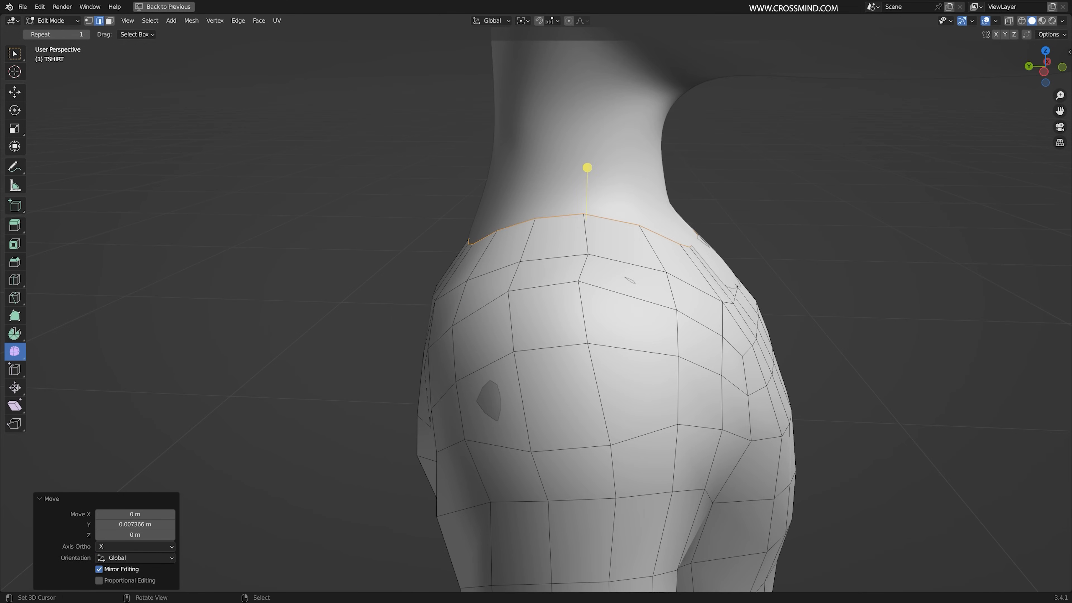
{"action": "key", "text": "s"}
{"action": "key", "text": "y"}
{"action": "left_click", "coordinate": [703, 253]}
{"action": "middle_click_drag", "start_coordinate": [702, 252], "coordinate": [576, 98]}
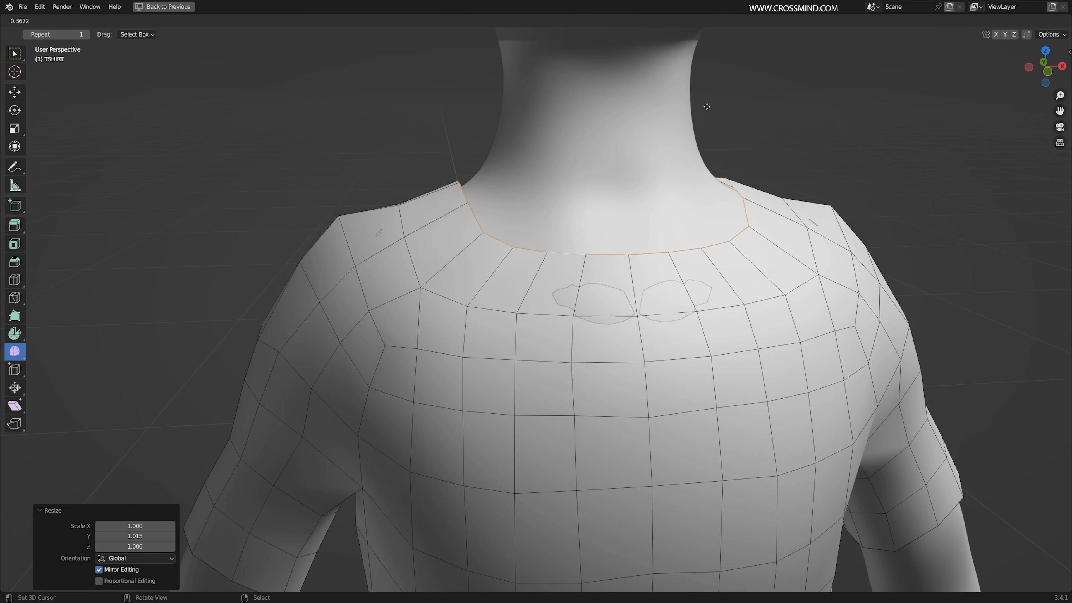
{"action": "left_click_drag", "start_coordinate": [759, 99], "coordinate": [739, 110]}
{"action": "middle_click_drag", "start_coordinate": [739, 111], "coordinate": [623, 206]}
Select edges around the neckline and move them along Y to refine the collar's fit
{"action": "scroll", "coordinate": [587, 341], "scroll_direction": "down", "scroll_amount": 6}
{"action": "scroll", "coordinate": [575, 259], "scroll_direction": "up", "scroll_amount": 3}
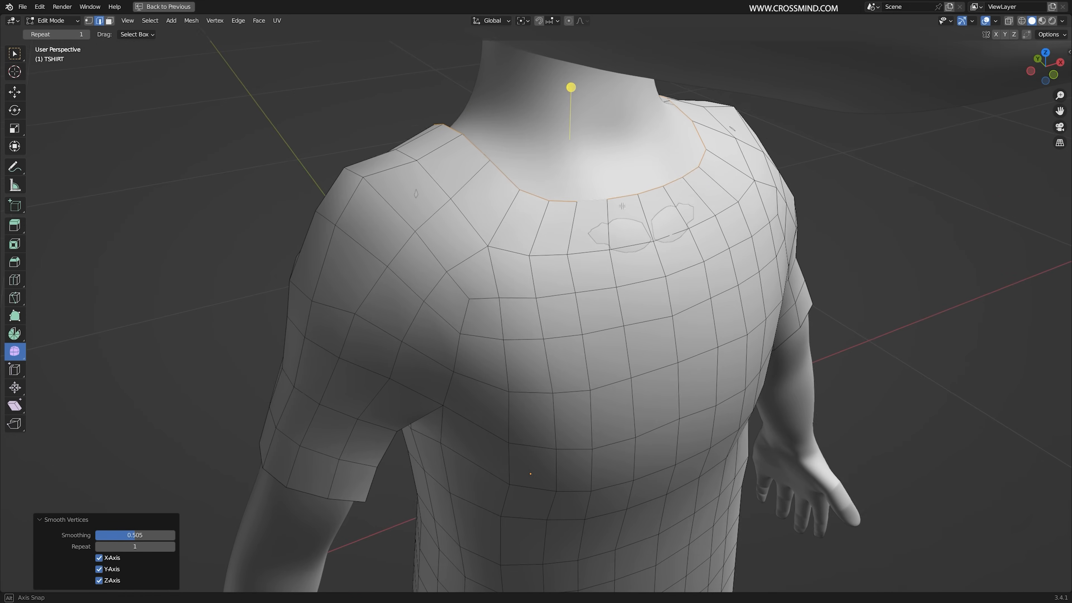
{"action": "right_click", "coordinate": [565, 224]}
{"action": "middle_click_drag", "start_coordinate": [508, 283], "coordinate": [686, 253]}
{"action": "scroll", "coordinate": [679, 275], "scroll_direction": "up", "scroll_amount": 2}
{"action": "scroll", "coordinate": [787, 211], "scroll_direction": "down", "scroll_amount": 3}
{"action": "middle_click_drag", "start_coordinate": [788, 211], "coordinate": [524, 234]}
{"action": "mouse_move", "coordinate": [754, 229]}
{"action": "middle_mouse_down", "text": "shift"}
{"action": "mouse_move", "coordinate": [764, 246]}
{"action": "mouse_move", "coordinate": [764, 215]}
{"action": "middle_mouse_up", "text": "shift"}
{"action": "scroll", "coordinate": [766, 246], "scroll_direction": "down", "scroll_amount": 3}
{"action": "key", "text": "alt+a"}
{"action": "scroll", "coordinate": [763, 215], "scroll_direction": "up", "scroll_amount": 3}
{"action": "middle_click_drag", "start_coordinate": [521, 227], "coordinate": [602, 232]}
{"action": "key", "text": "g"}
{"action": "key", "text": "y"}
{"action": "left_click", "coordinate": [607, 232]}
Select the horizontal edge loop across the chest at armpit height and move it about 0.003 m up
{"action": "scroll", "coordinate": [607, 232], "scroll_direction": "down", "scroll_amount": 3}
{"action": "middle_click_drag", "start_coordinate": [663, 289], "coordinate": [599, 237], "text": "shift"}
{"action": "scroll", "coordinate": [599, 236], "scroll_direction": "up", "scroll_amount": 3}
{"action": "key", "text": "alt+a"}
{"action": "key", "text": "2"}
{"action": "right_click", "coordinate": [566, 229], "text": "alt"}
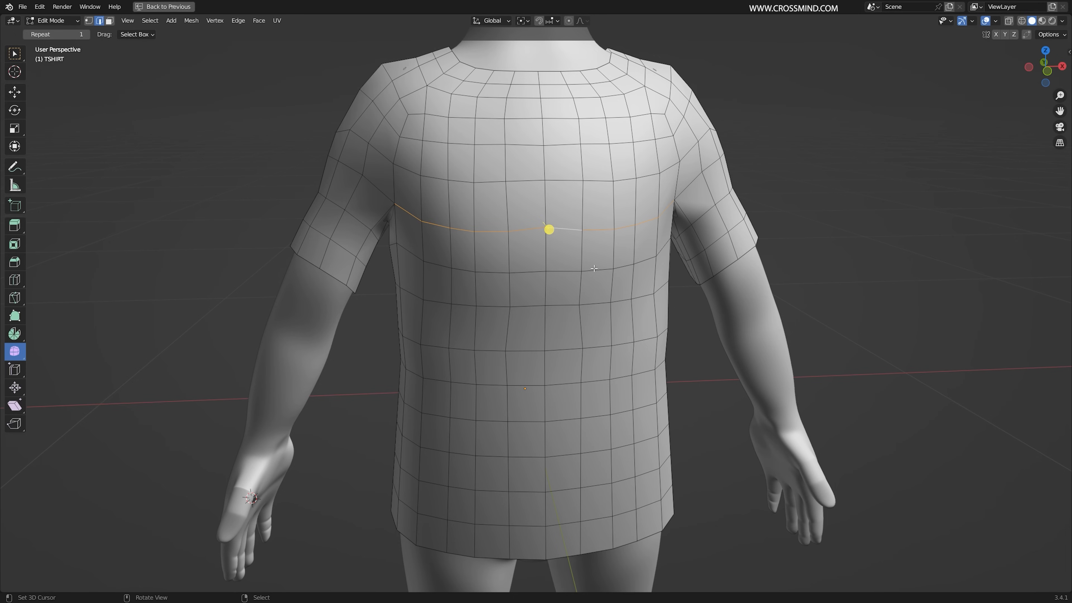
{"action": "key", "text": "g"}
{"action": "left_click", "coordinate": [655, 287]}
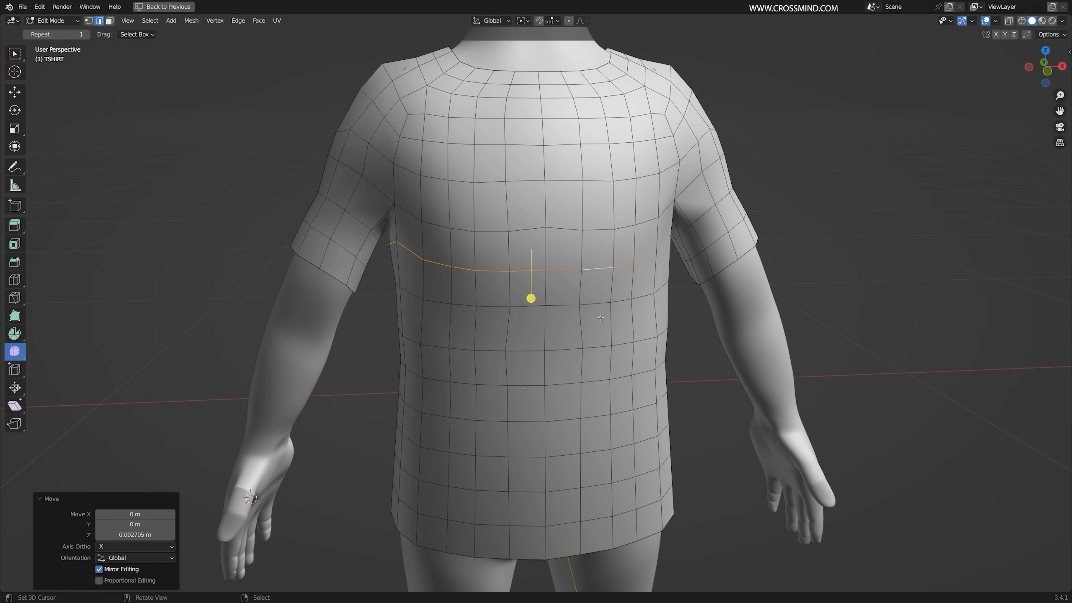
Move the next lower horizontal torso loops along Z to even out the rows, and save the file
{"action": "key", "text": "g"}
{"action": "key", "text": "z"}
{"action": "left_click", "coordinate": [605, 310]}
{"action": "right_click", "coordinate": [570, 347], "text": "alt"}
{"action": "key", "text": "g"}
{"action": "key", "text": "z"}
{"action": "left_click", "coordinate": [571, 346]}
{"action": "scroll", "coordinate": [571, 347], "scroll_direction": "down", "scroll_amount": 1}
{"action": "middle_click_drag", "start_coordinate": [571, 346], "coordinate": [585, 341]}
{"action": "key", "text": "a"}
{"action": "key", "text": "ctrl+s"}
Preview the shirt's shape without its wireframe in Sculpt Mode and return to Object Mode
{"action": "middle_click_drag", "start_coordinate": [786, 253], "coordinate": [802, 247]}
{"action": "key", "text": "KP_5"}
{"action": "key", "text": "alt+a"}
{"action": "key", "text": "ctrl+Tab"}
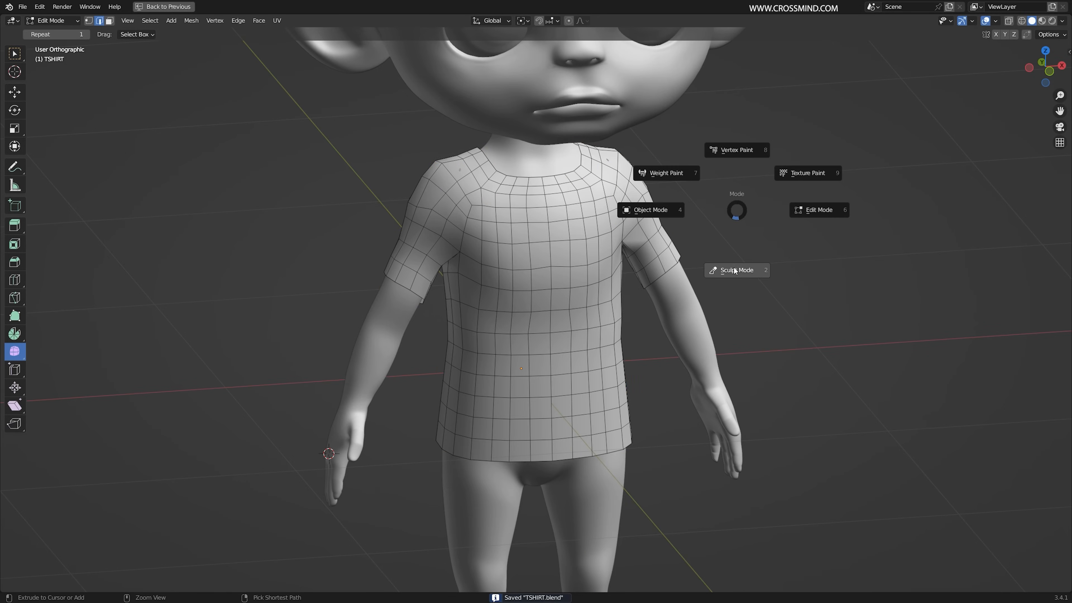
{"action": "left_click", "coordinate": [736, 270]}
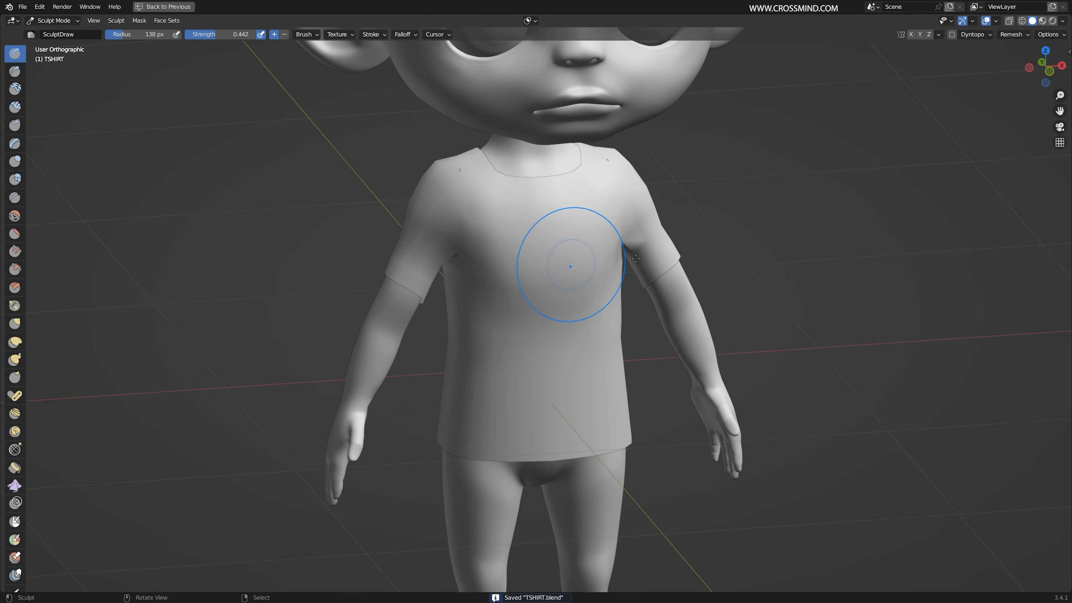
{"action": "middle_click_drag", "start_coordinate": [801, 243], "coordinate": [778, 239]}
{"action": "key", "text": "ctrl+Tab"}
{"action": "left_click", "coordinate": [586, 235]}
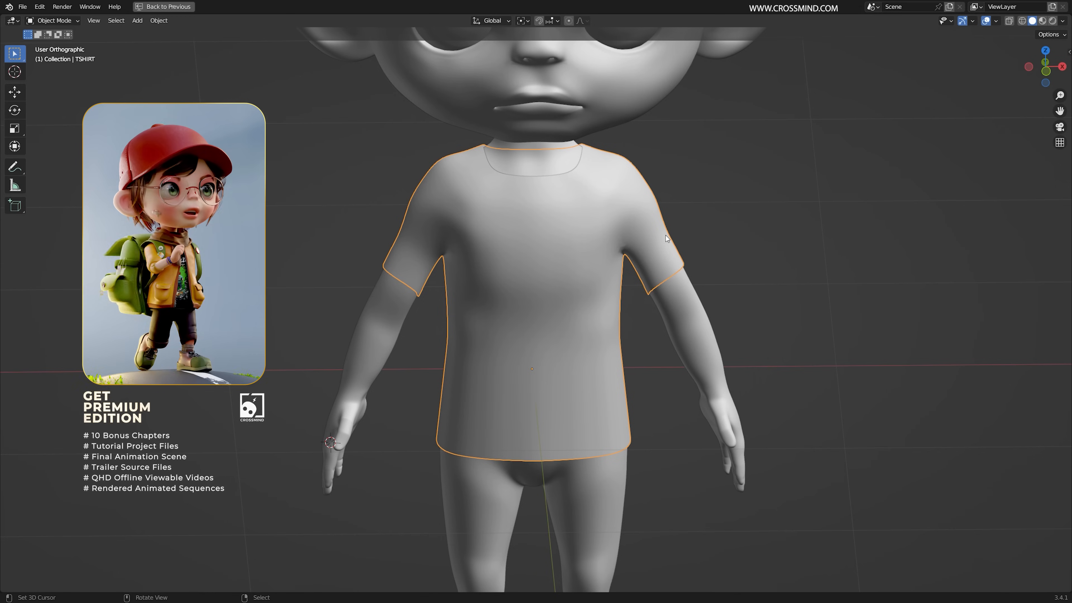
In Edit Mode, refine the shirt's edges and move the outer side edge just above the hem slightly outward
{"action": "middle_click_drag", "start_coordinate": [666, 236], "coordinate": [704, 228]}
{"action": "middle_click_drag", "start_coordinate": [508, 196], "coordinate": [588, 213]}
{"action": "scroll", "coordinate": [525, 199], "scroll_direction": "up", "scroll_amount": 2}
{"action": "key", "text": "Tab"}
{"action": "key", "text": "g"}
{"action": "middle_click_drag", "start_coordinate": [692, 198], "coordinate": [587, 220]}
{"action": "left_click", "coordinate": [665, 197]}
{"action": "middle_click_drag", "start_coordinate": [587, 220], "coordinate": [641, 180], "text": "shift"}
{"action": "left_click", "coordinate": [442, 408]}
{"action": "middle_click_drag", "start_coordinate": [442, 407], "coordinate": [442, 419]}
{"action": "key", "text": "g"}
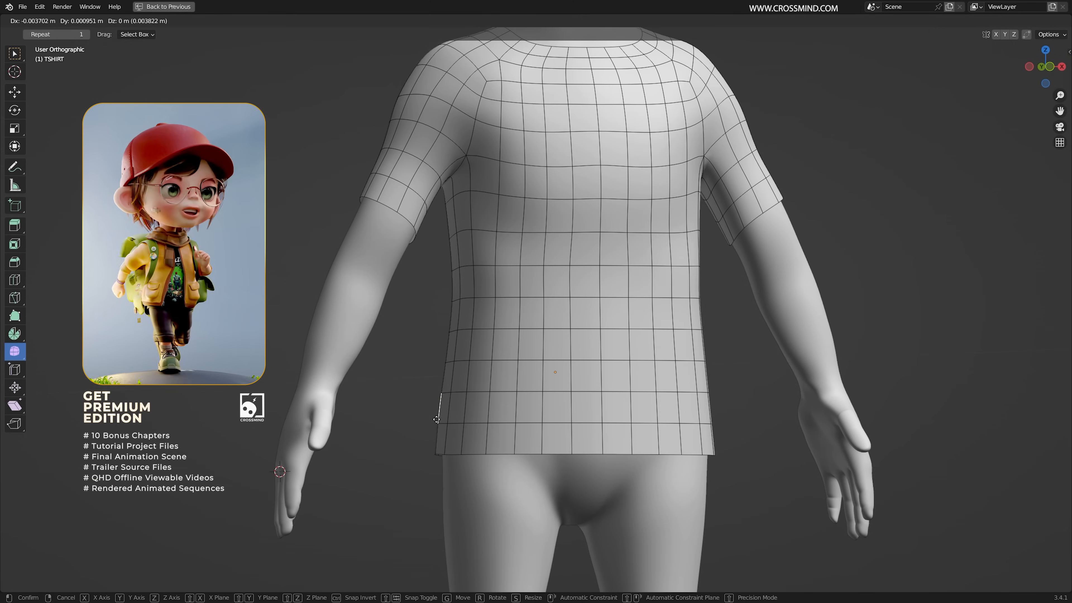
{"action": "left_click", "coordinate": [437, 419]}
Select the entire shirt mesh and symmetrize it again to mirror the side edge adjustments
{"action": "scroll", "coordinate": [551, 306], "scroll_direction": "down", "scroll_amount": 2}
{"action": "key", "text": "a"}
{"action": "key", "text": "F3"}
{"action": "left_click", "coordinate": [633, 322]}
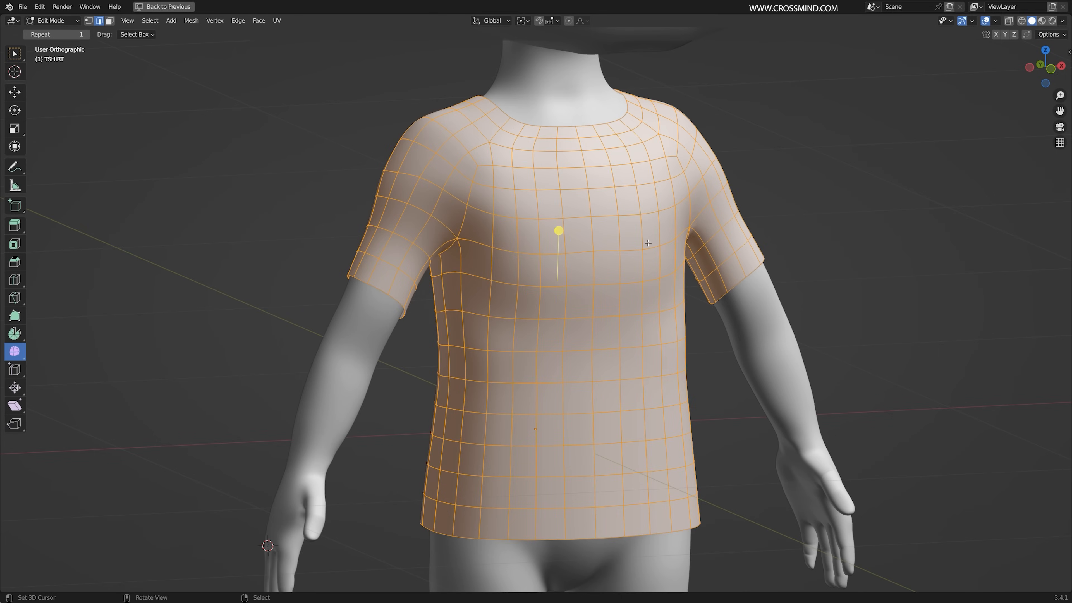
Switch the shirt to Sculpt Mode and choose the Cloth Filter tool
{"action": "key", "text": "ctrl+Tab"}
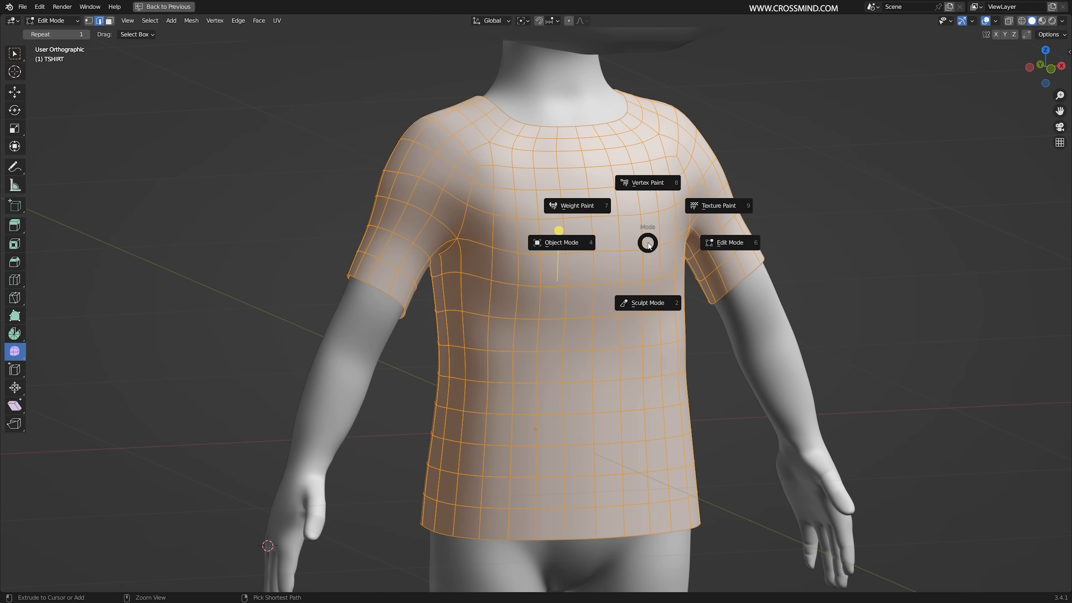
{"action": "left_click", "coordinate": [667, 307]}
{"action": "scroll", "coordinate": [14, 343], "scroll_direction": "down", "scroll_amount": 10}
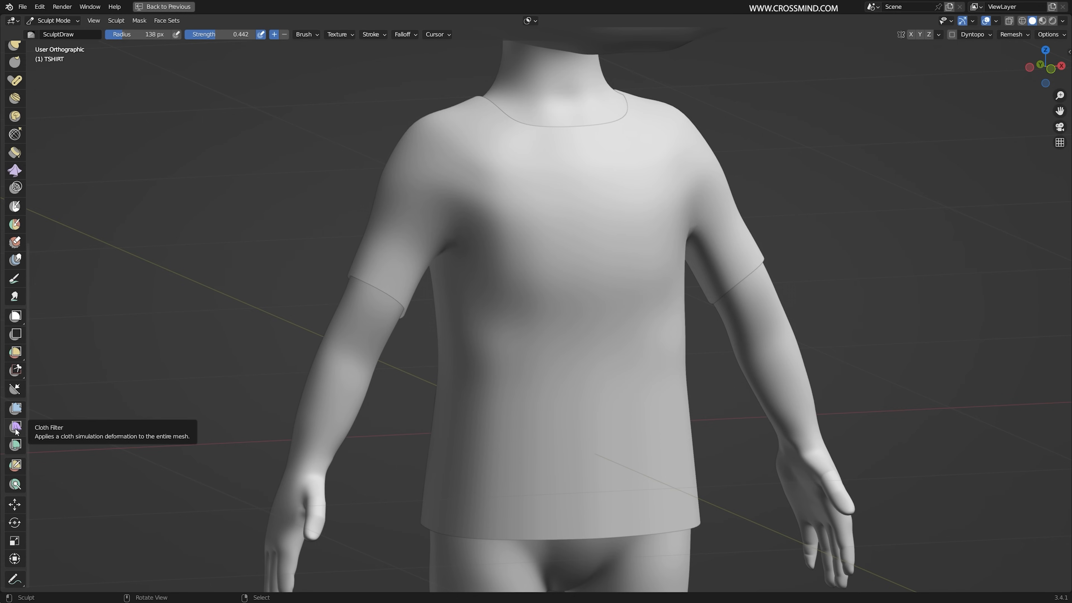
{"action": "left_click", "coordinate": [16, 427]}
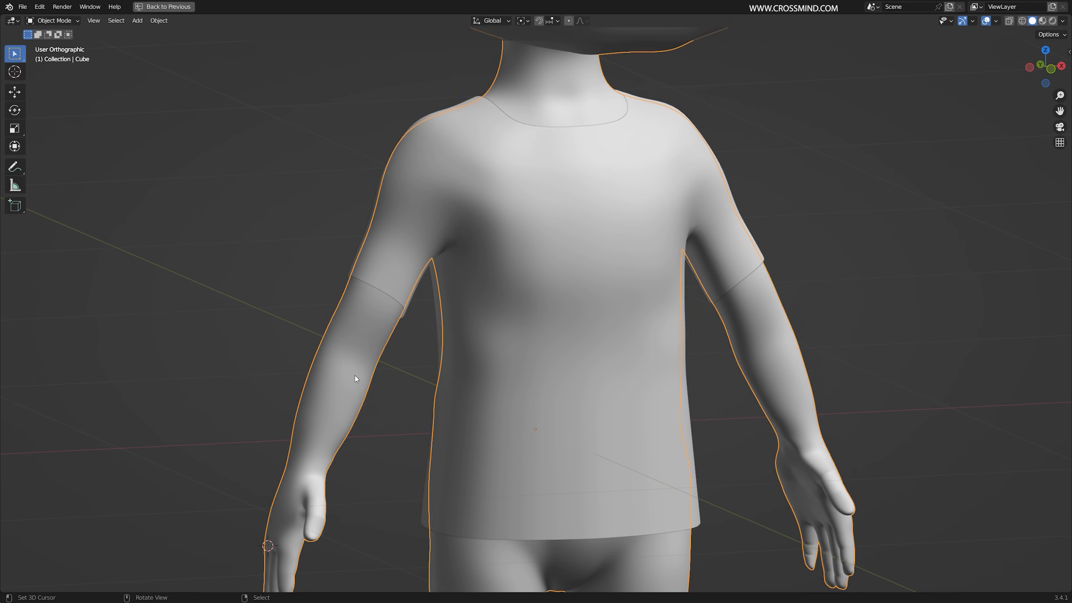
Restore the full workspace layout and add Collision physics to the character's body mesh
{"action": "key", "text": "ctrl+alt+space"}
{"action": "scroll", "coordinate": [681, 340], "scroll_direction": "up", "scroll_amount": 1}
{"action": "middle_click_drag", "start_coordinate": [681, 339], "coordinate": [631, 303], "text": "shift"}
{"action": "right_click", "coordinate": [815, 248]}
{"action": "right_click", "coordinate": [799, 266]}
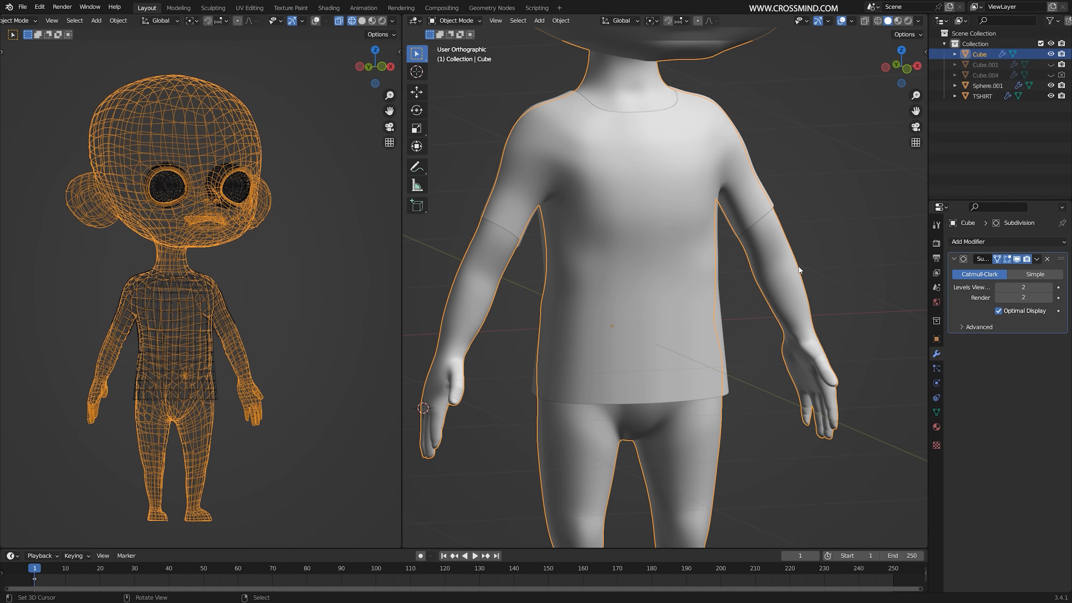
{"action": "left_click", "coordinate": [937, 383]}
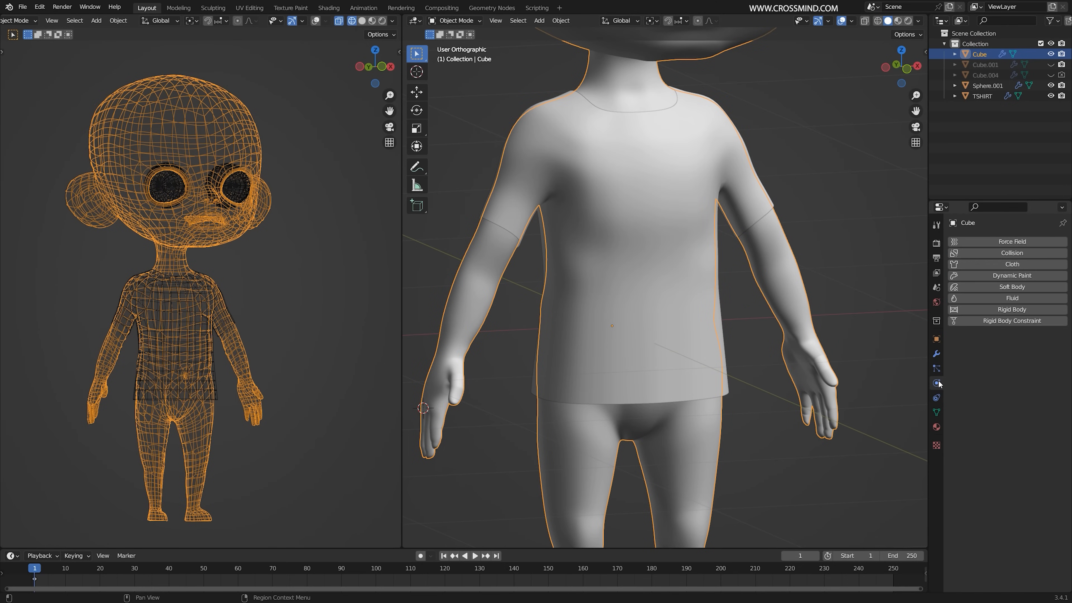
{"action": "left_click", "coordinate": [1011, 252]}
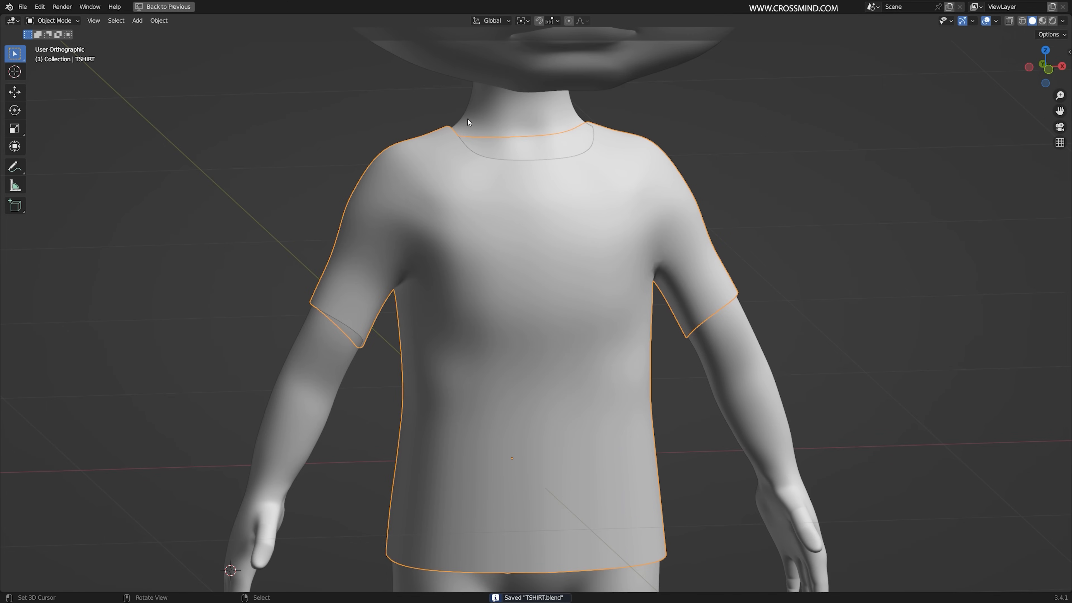
Put the shirt back in Sculpt Mode, set the Cloth Filter type to Gravity and enable Use Collisions
{"action": "key", "text": "ctrl+Tab"}
{"action": "left_click", "coordinate": [660, 240]}
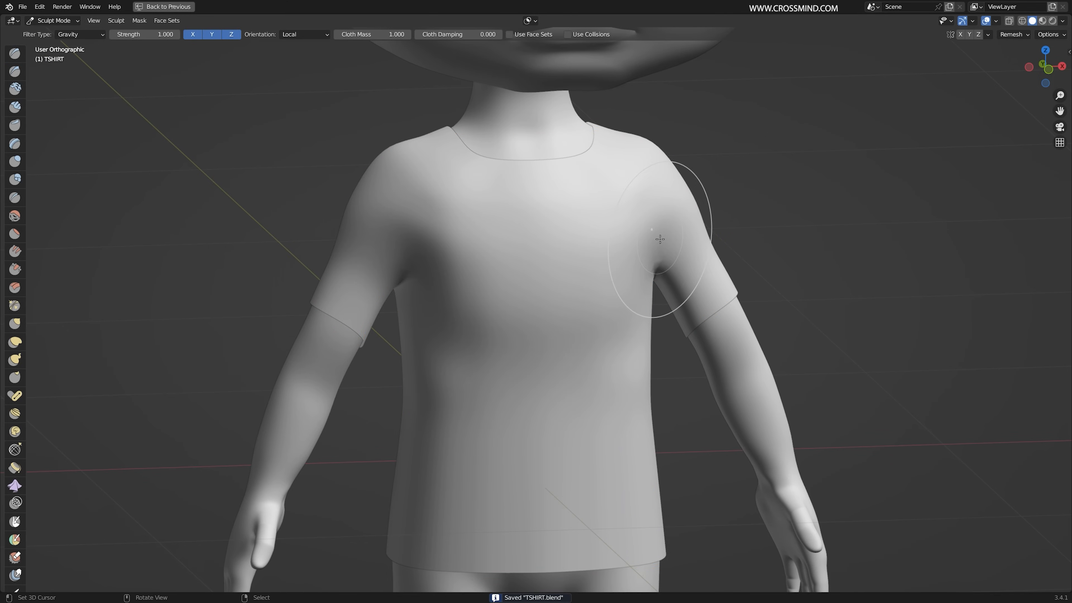
{"action": "scroll", "coordinate": [3, 371], "scroll_direction": "down", "scroll_amount": 10}
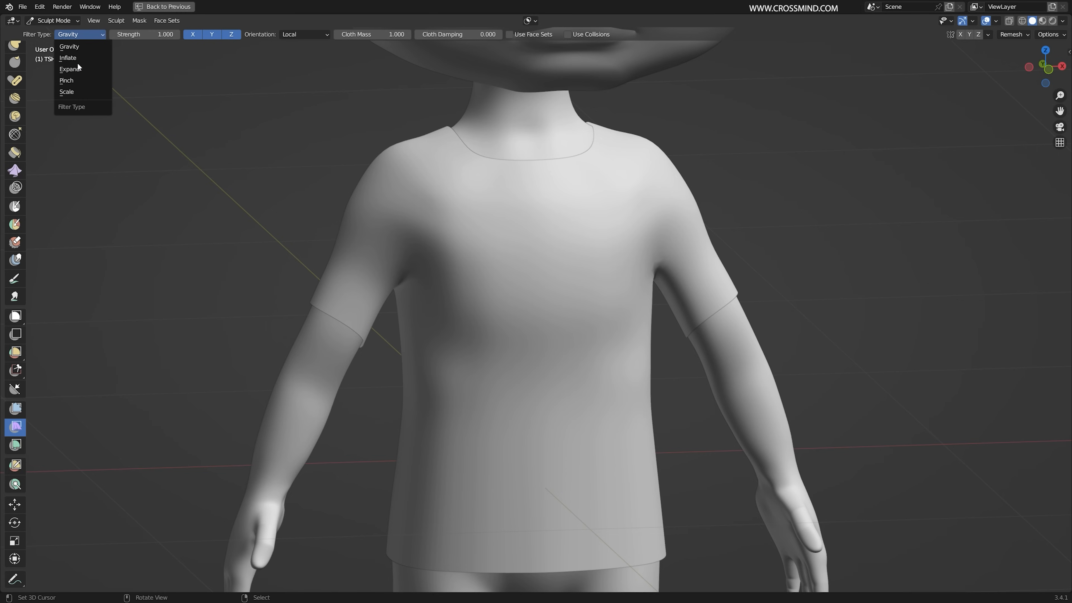
{"action": "left_click", "coordinate": [63, 46]}
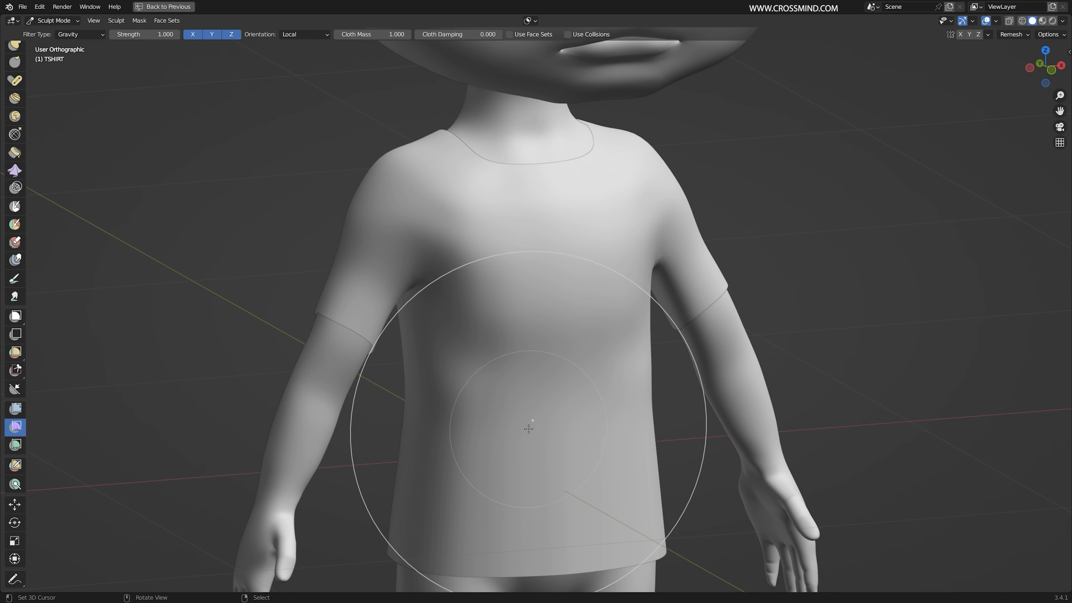
{"action": "middle_click_drag", "start_coordinate": [536, 383], "coordinate": [591, 182]}
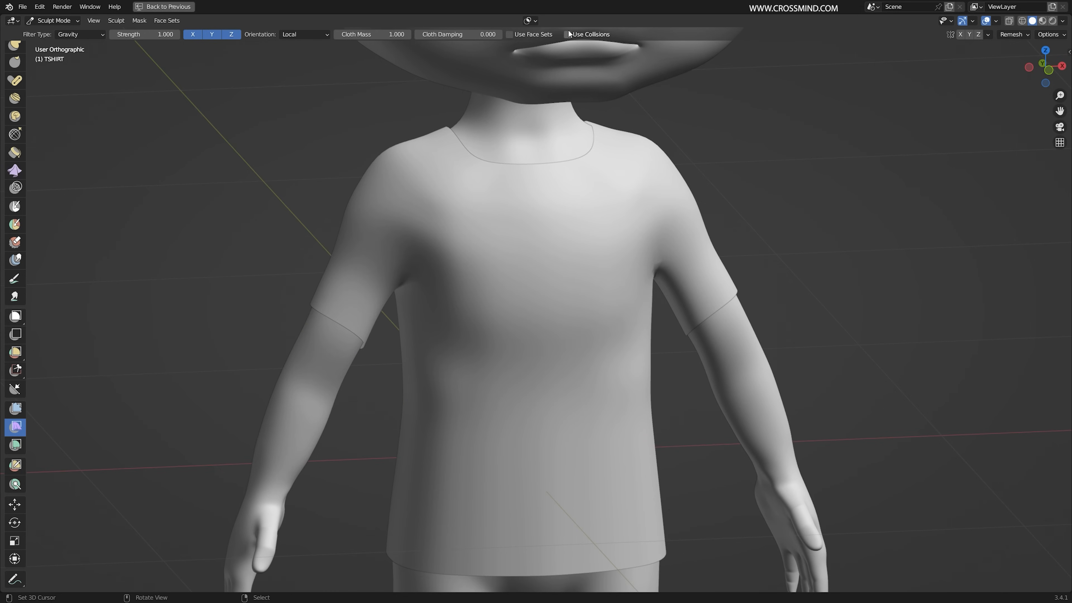
{"action": "middle_click_drag", "start_coordinate": [757, 297], "coordinate": [677, 317]}
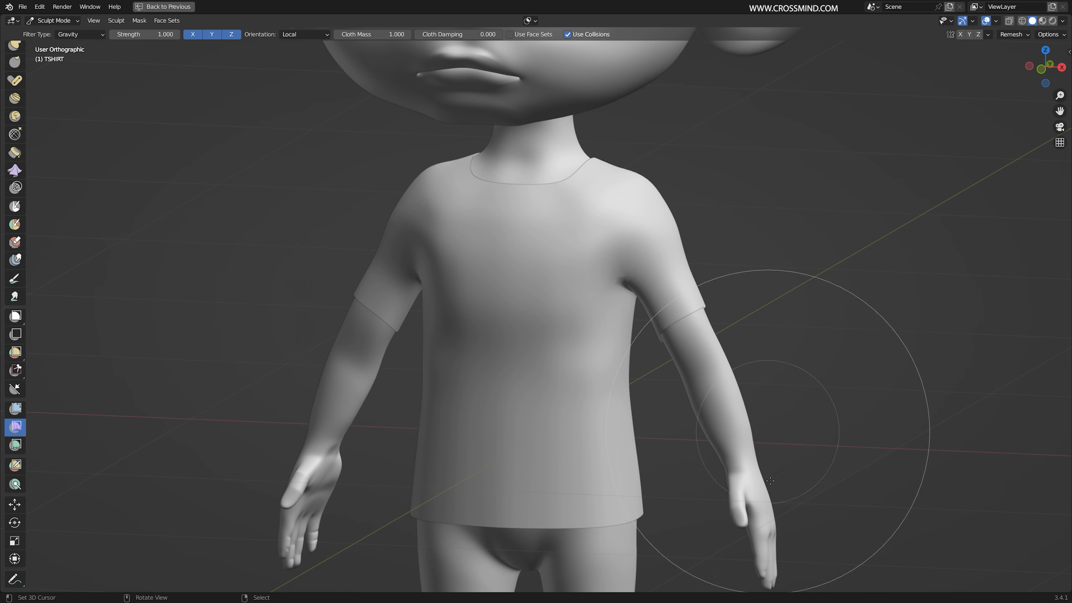
Save the file, try the Gravity cloth filter on the shirt and undo the stroke
{"action": "middle_click_drag", "start_coordinate": [636, 401], "coordinate": [537, 297]}
{"action": "key", "text": "ctrl+s"}
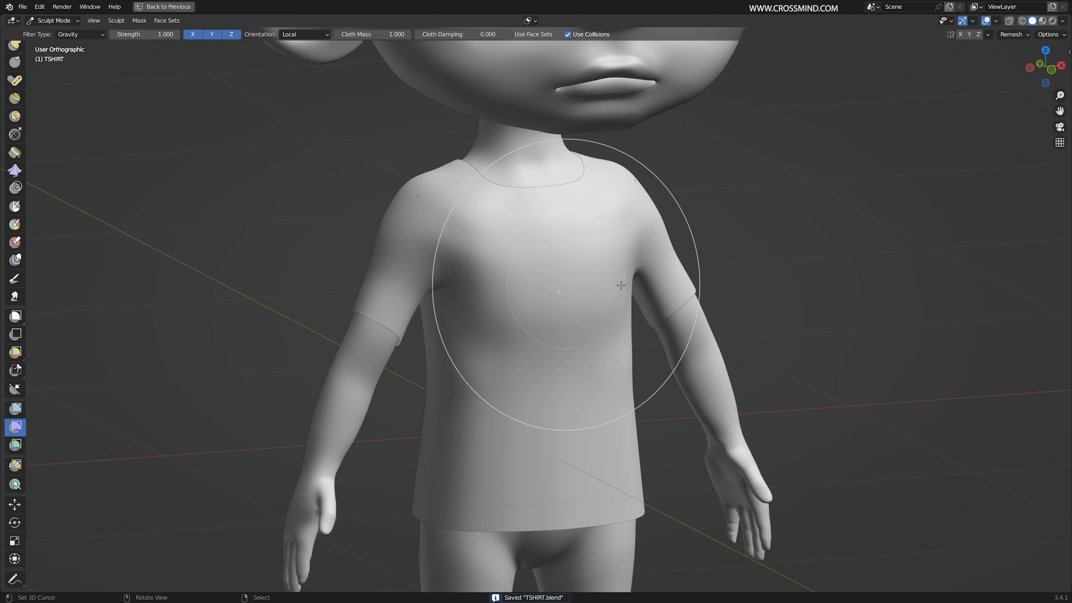
{"action": "left_click_drag", "start_coordinate": [723, 280], "coordinate": [812, 306]}
{"action": "scroll", "coordinate": [807, 313], "scroll_direction": "down", "scroll_amount": 2}
{"action": "middle_click_drag", "start_coordinate": [670, 337], "coordinate": [665, 301]}
{"action": "key", "text": "ctrl+z"}
{"action": "scroll", "coordinate": [653, 319], "scroll_direction": "up", "scroll_amount": 2}
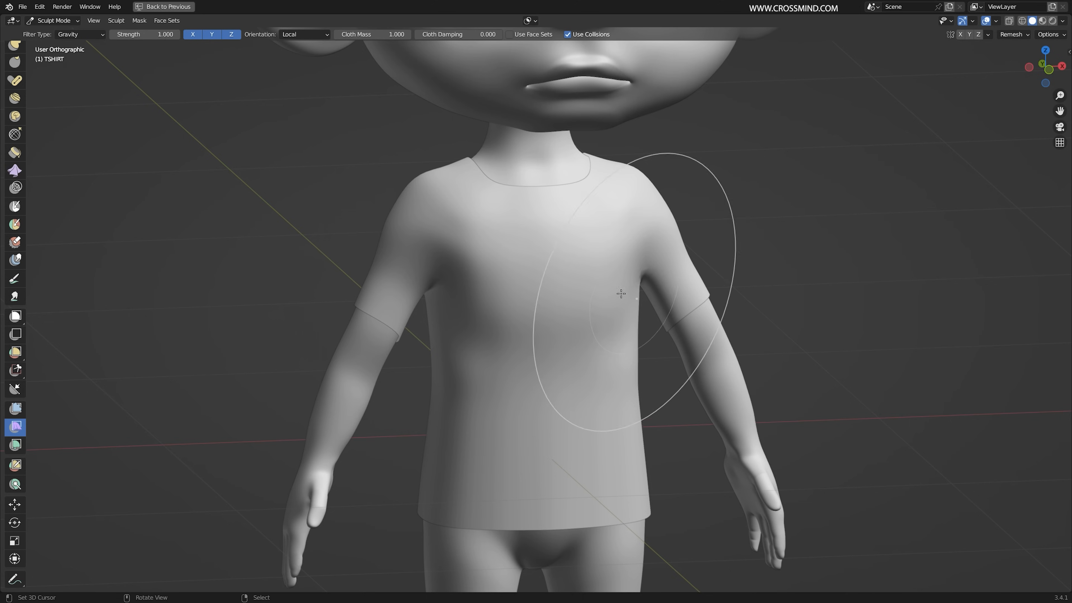
Inspect the shirt around the shoulders, chest and sides for places where the body pokes through
{"action": "middle_click_drag", "start_coordinate": [650, 296], "coordinate": [644, 295]}
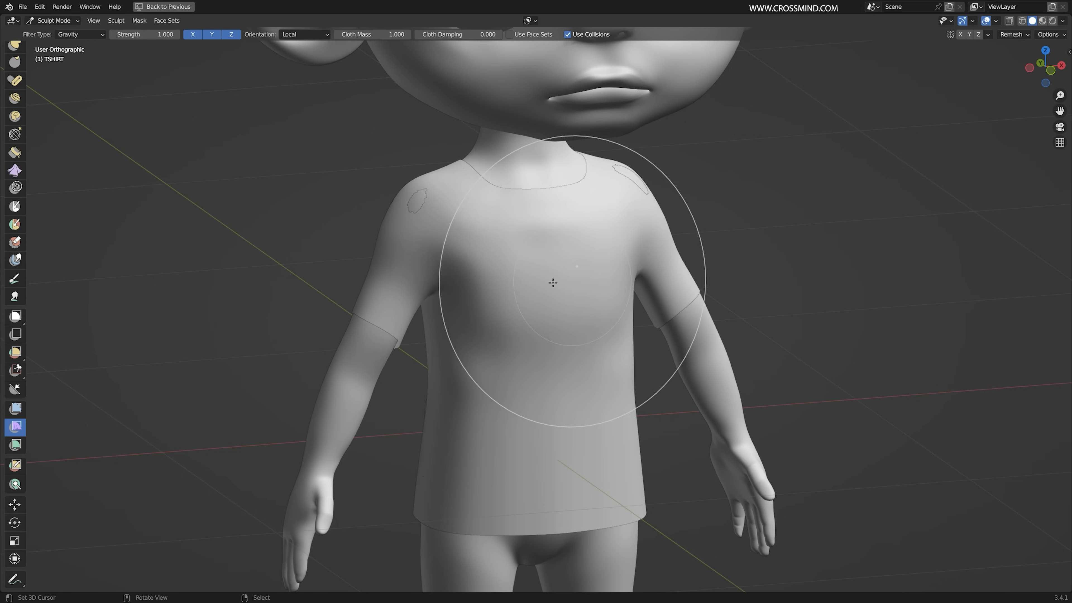
{"action": "mouse_move", "coordinate": [549, 295]}
{"action": "middle_mouse_down"}
{"action": "mouse_move", "coordinate": [633, 440]}
{"action": "mouse_move", "coordinate": [681, 414]}
{"action": "mouse_move", "coordinate": [594, 354]}
{"action": "middle_mouse_up"}
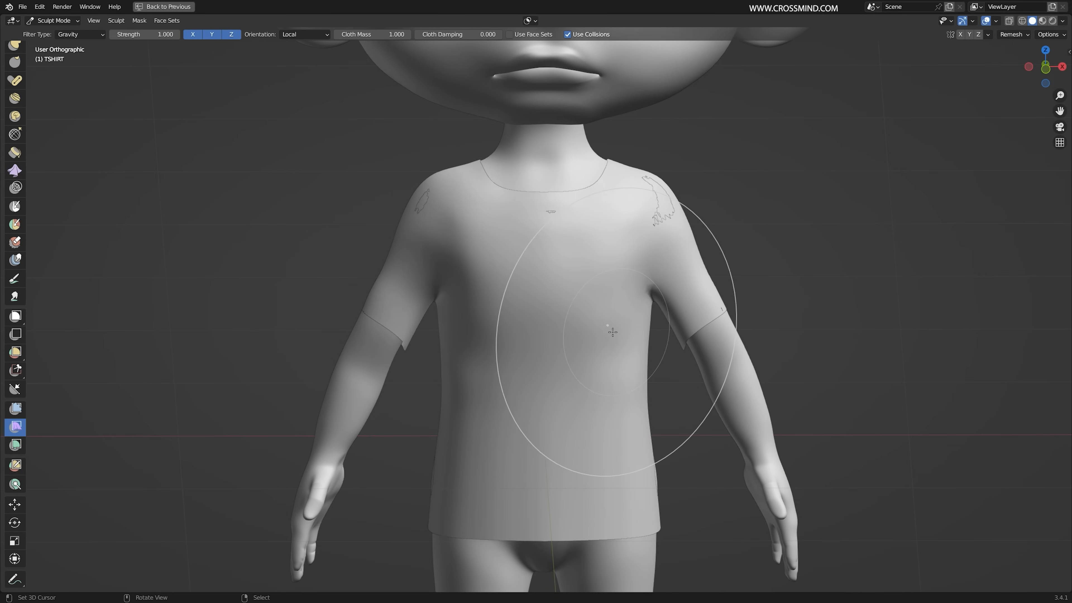
{"action": "mouse_move", "coordinate": [557, 387]}
{"action": "middle_mouse_down"}
{"action": "mouse_move", "coordinate": [654, 400]}
{"action": "mouse_move", "coordinate": [692, 422]}
{"action": "middle_mouse_up"}
{"action": "key", "text": "ctrl+Tab"}
{"action": "left_click", "coordinate": [658, 384]}
{"action": "key", "text": "alt+a"}
{"action": "middle_click_drag", "start_coordinate": [885, 273], "coordinate": [838, 254]}
{"action": "middle_click_drag", "start_coordinate": [604, 359], "coordinate": [606, 316], "text": "shift"}
{"action": "right_click", "coordinate": [605, 316]}
{"action": "scroll", "coordinate": [655, 334], "scroll_direction": "up", "scroll_amount": 2}
{"action": "middle_click_drag", "start_coordinate": [747, 304], "coordinate": [748, 224]}
{"action": "mouse_move", "coordinate": [307, 309]}
{"action": "middle_mouse_down"}
{"action": "mouse_move", "coordinate": [357, 310]}
{"action": "mouse_move", "coordinate": [320, 315]}
{"action": "mouse_move", "coordinate": [316, 328]}
{"action": "middle_mouse_up"}
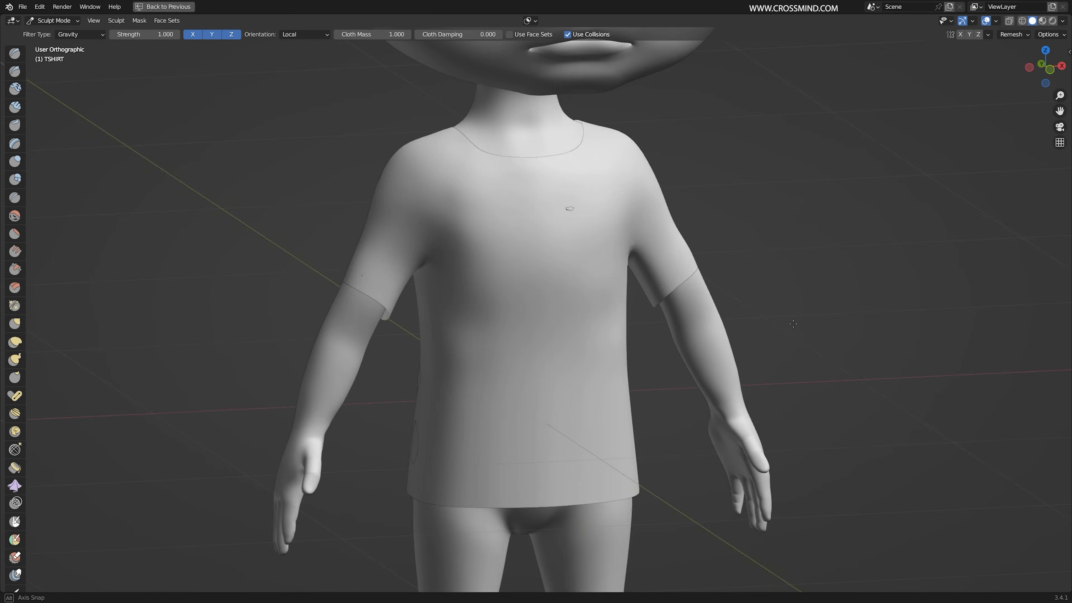
{"action": "middle_click_drag", "start_coordinate": [634, 380], "coordinate": [761, 387]}
Switch the shirt to Edit Mode and move the faces on its side and near the hem outward to cover the body
{"action": "key", "text": "ctrl+Tab"}
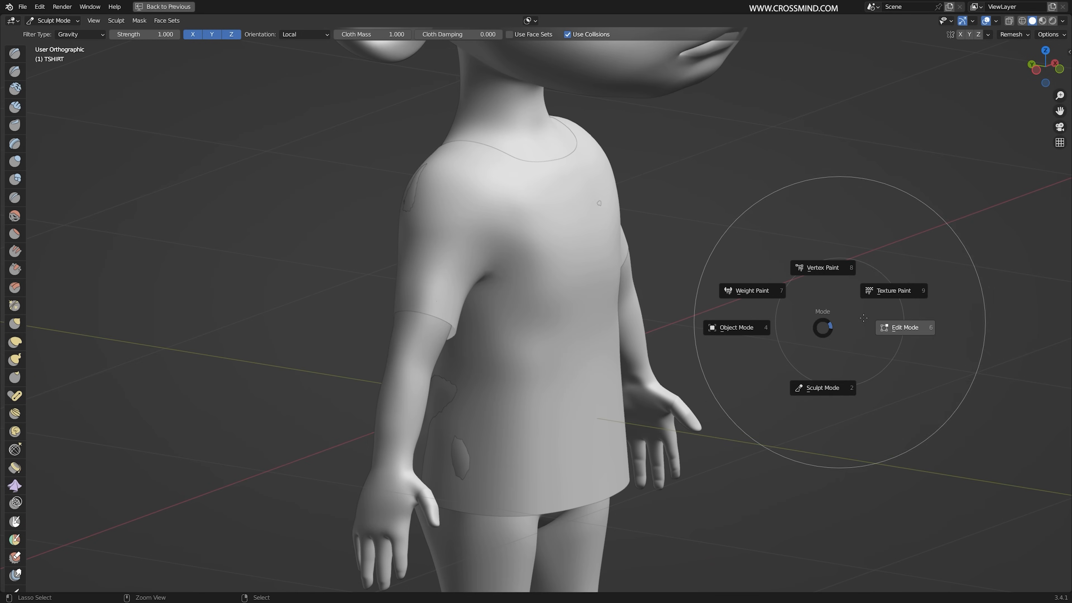
{"action": "left_click", "coordinate": [900, 325]}
{"action": "middle_click_drag", "start_coordinate": [663, 211], "coordinate": [621, 213]}
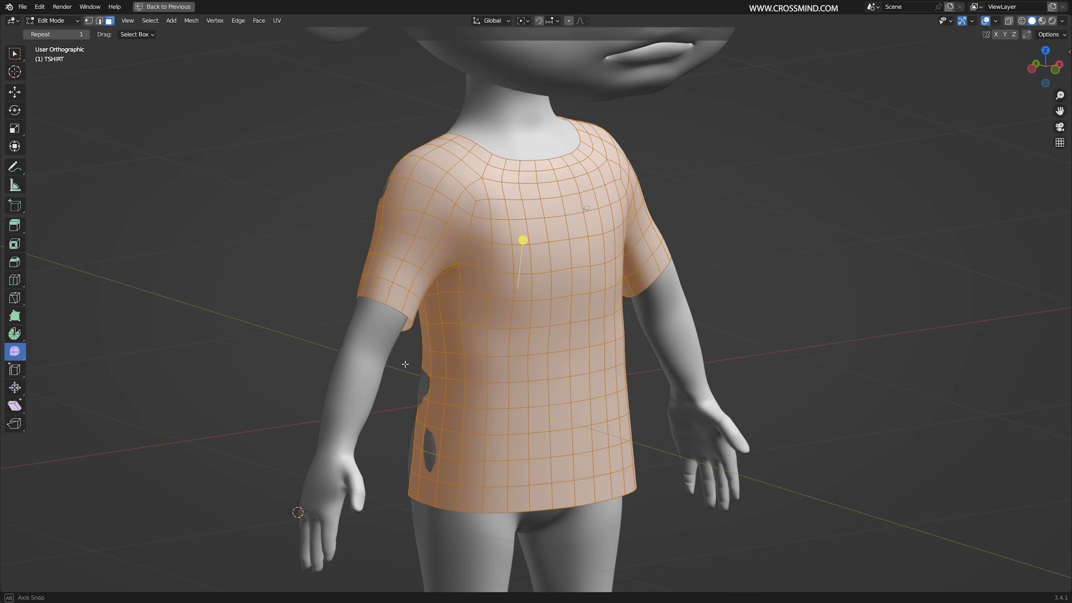
{"action": "middle_click_drag", "start_coordinate": [405, 364], "coordinate": [401, 356]}
{"action": "right_click", "coordinate": [422, 376]}
{"action": "key", "text": "g"}
{"action": "left_click", "coordinate": [422, 397]}
{"action": "right_click", "coordinate": [424, 455]}
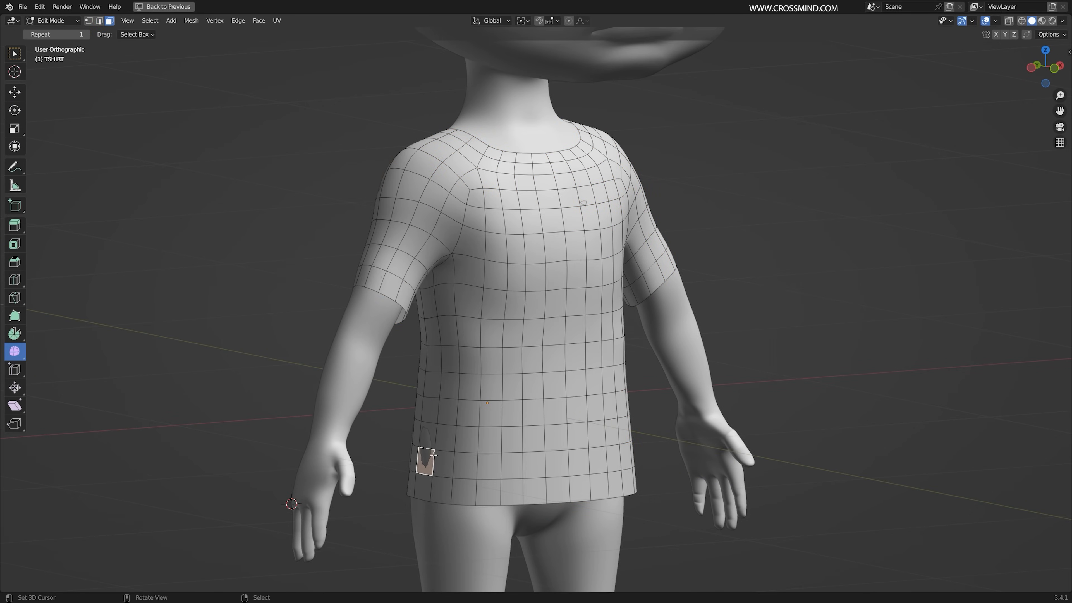
{"action": "middle_click_drag", "start_coordinate": [397, 447], "coordinate": [417, 443]}
{"action": "key", "text": "g"}
{"action": "left_click", "coordinate": [408, 444]}
Move a face on the shirt's side at waist height outward, about -0.011 m in X, using proportional editing with a 0.29 m size
{"action": "right_click", "coordinate": [432, 359]}
{"action": "key", "text": "o"}
{"action": "key", "text": "g"}
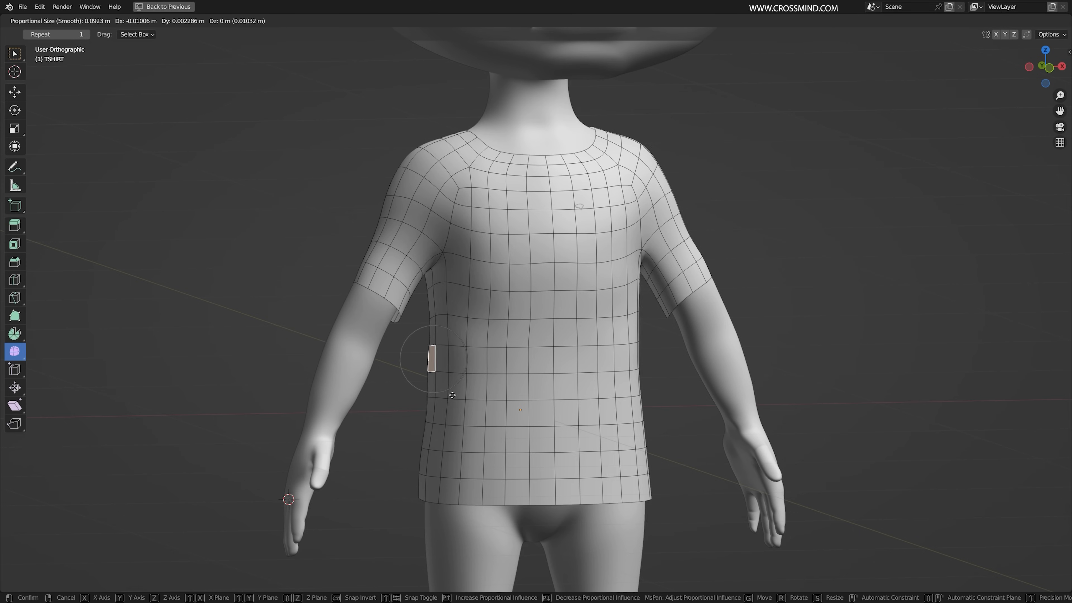
{"action": "scroll", "coordinate": [452, 395], "scroll_direction": "down", "scroll_amount": 5}
{"action": "left_click", "coordinate": [453, 395]}
{"action": "key", "text": "g"}
{"action": "scroll", "coordinate": [452, 395], "scroll_direction": "down", "scroll_amount": 2}
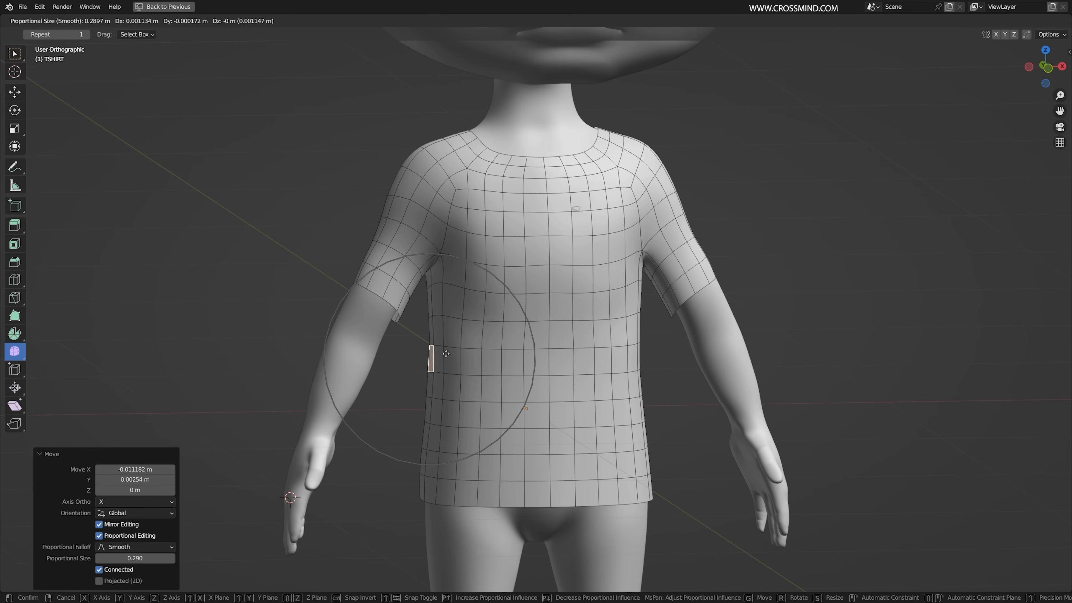
{"action": "left_click", "coordinate": [451, 394]}
Move a face near the back of the hem about 0.061 m in Y with proportional editing
{"action": "middle_click_drag", "start_coordinate": [451, 394], "coordinate": [545, 359]}
{"action": "right_click", "coordinate": [454, 421]}
{"action": "middle_click_drag", "start_coordinate": [453, 421], "coordinate": [515, 383], "text": "shift"}
{"action": "key", "text": "g"}
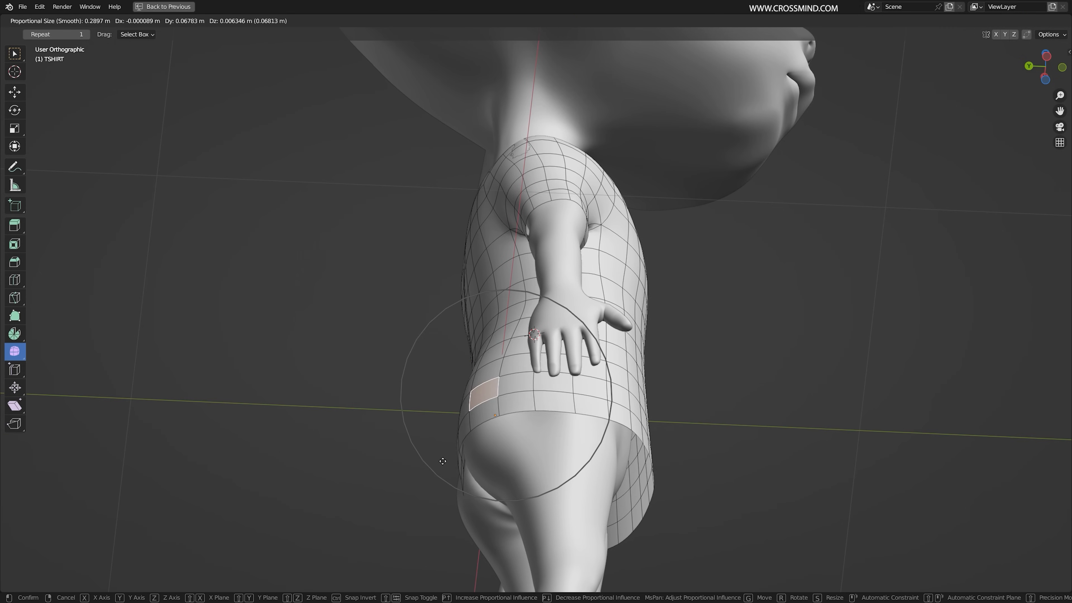
{"action": "left_click", "coordinate": [444, 462]}
{"action": "middle_click_drag", "start_coordinate": [445, 462], "coordinate": [436, 390]}
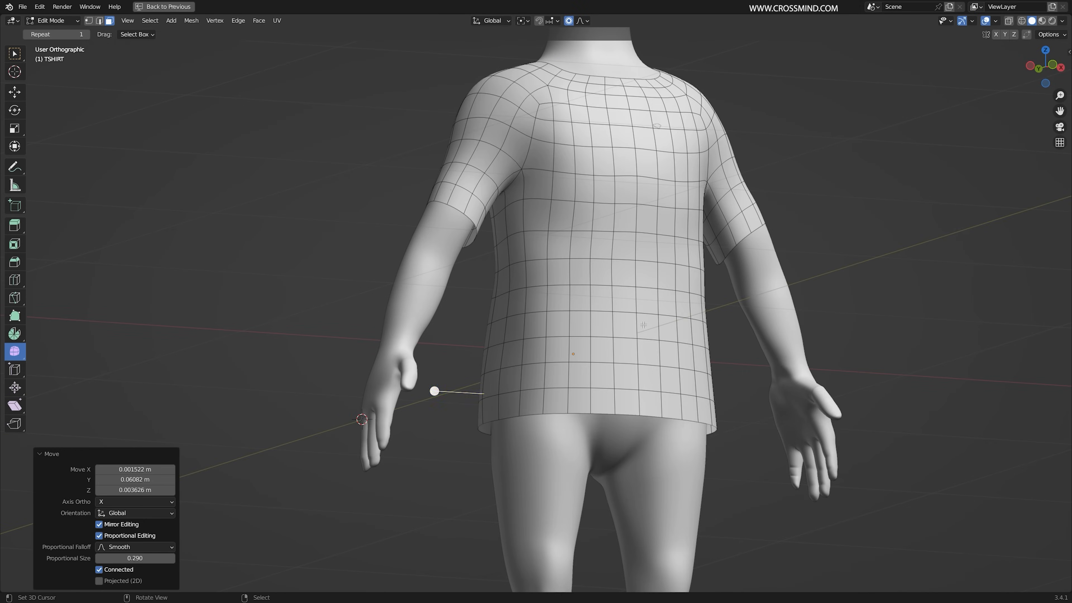
Select the entire shirt mesh and symmetrize it from -X to +X
{"action": "key", "text": "a"}
{"action": "key", "text": "F3"}
{"action": "key", "text": "Return"}
{"action": "middle_click_drag", "start_coordinate": [645, 324], "coordinate": [706, 347]}
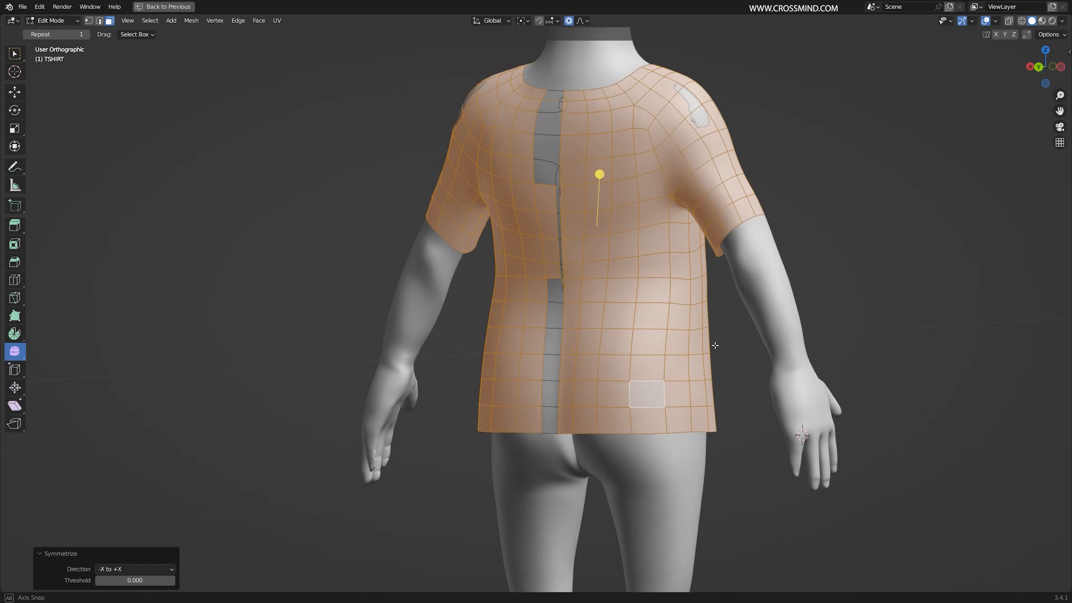
Select the faces around the broken center seam on the shirt's back and delete them
{"action": "key", "text": "alt+a"}
{"action": "scroll", "coordinate": [653, 255], "scroll_direction": "up", "scroll_amount": 2}
{"action": "middle_click_drag", "start_coordinate": [616, 258], "coordinate": [653, 256]}
{"action": "key", "text": "Tab"}
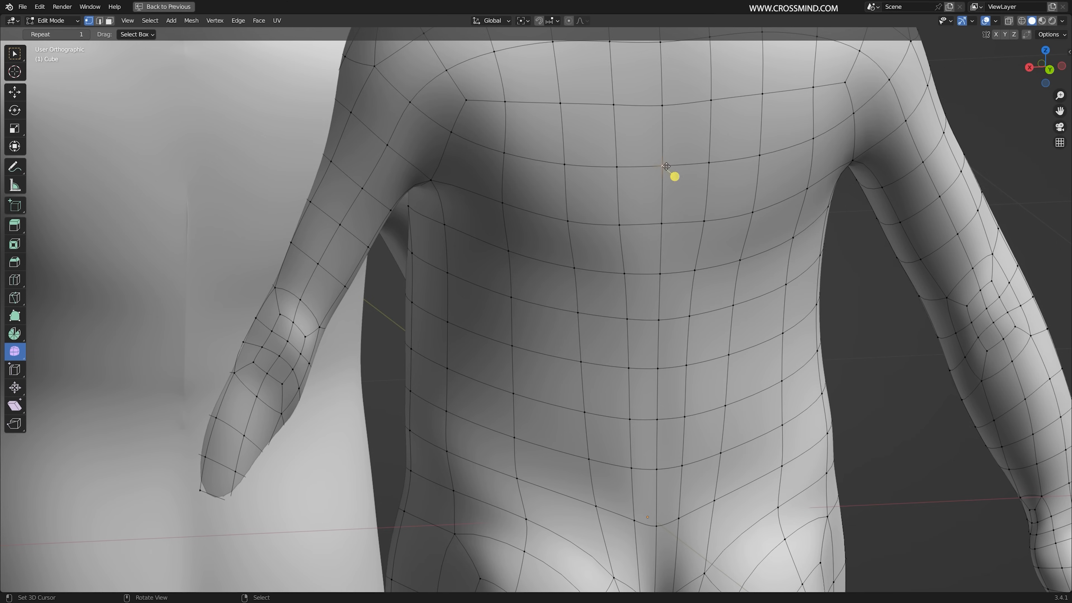
{"action": "scroll", "coordinate": [587, 284], "scroll_direction": "down", "scroll_amount": 3}
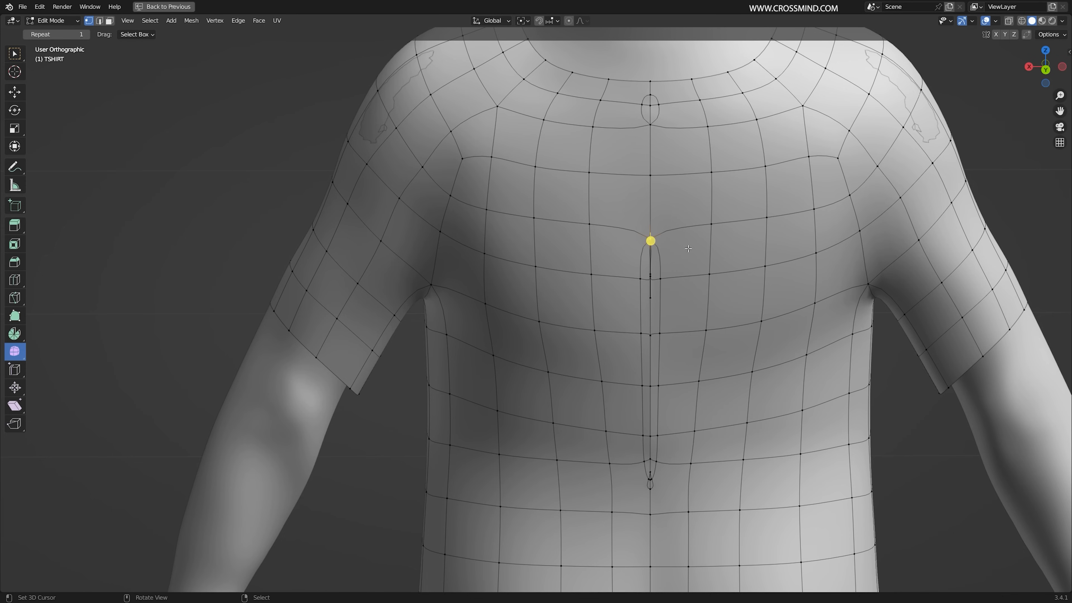
{"action": "middle_click_drag", "start_coordinate": [688, 249], "coordinate": [668, 274]}
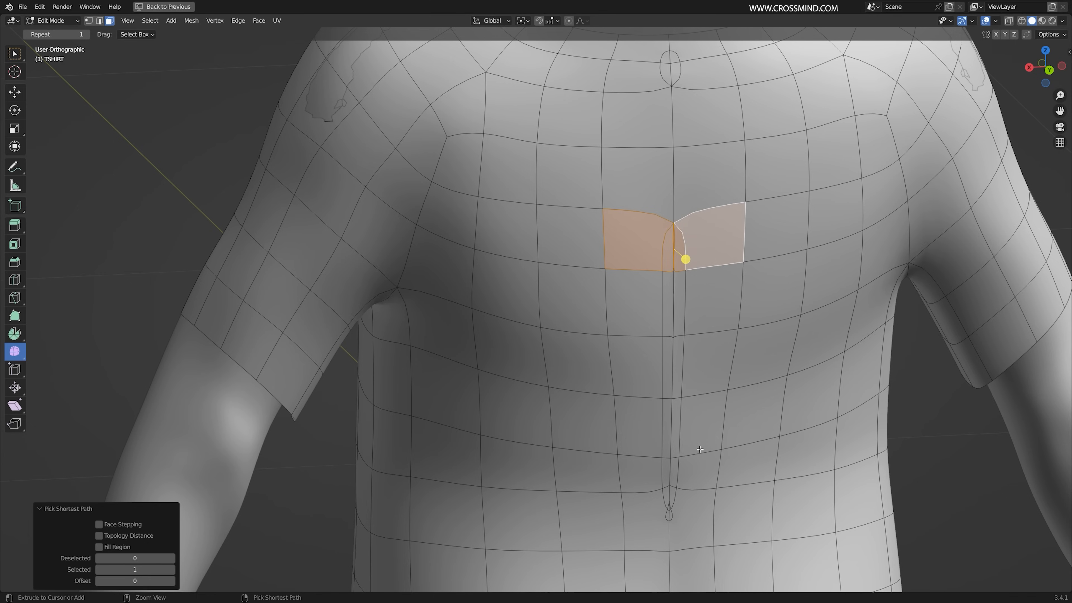
{"action": "left_click", "coordinate": [693, 521], "text": "ctrl"}
{"action": "left_click", "coordinate": [645, 522], "text": "ctrl"}
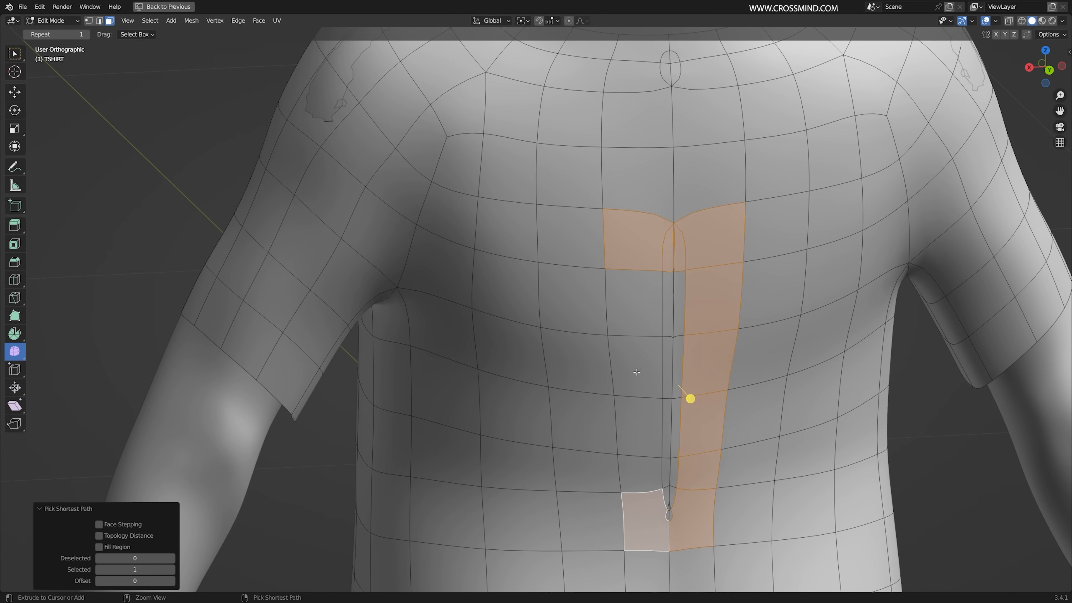
{"action": "left_click", "coordinate": [648, 313], "text": "ctrl"}
{"action": "key", "text": "ctrl+KP_Subtract"}
{"action": "middle_click_drag", "start_coordinate": [678, 306], "coordinate": [673, 318]}
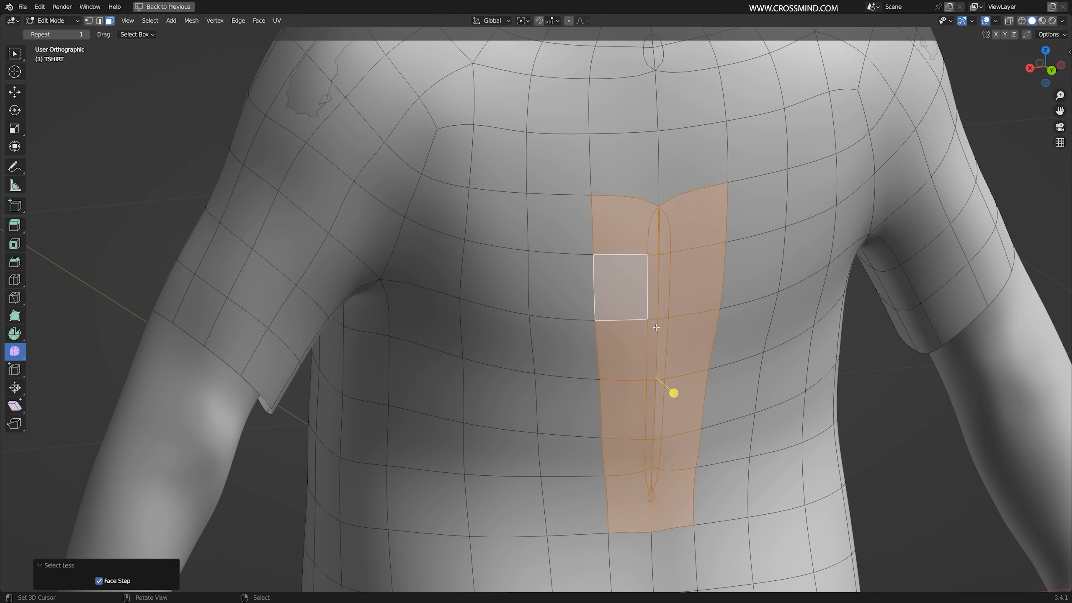
{"action": "middle_click_drag", "start_coordinate": [709, 298], "coordinate": [668, 286], "text": "shift"}
{"action": "key", "text": "x"}
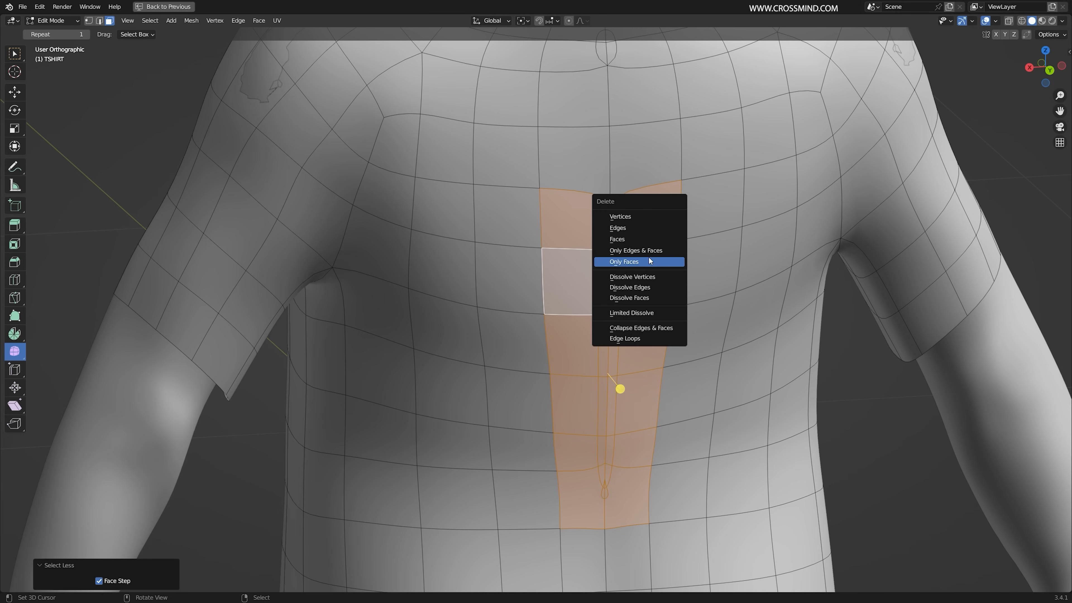
{"action": "left_click", "coordinate": [647, 245]}
Select the border loop of the hole in the shirt's back and fill it with Grid Fill
{"action": "key", "text": "2"}
{"action": "left_click", "coordinate": [628, 189], "text": "alt"}
{"action": "key", "text": "F3"}
{"action": "type", "text": "grid"}
{"action": "key", "text": "Down"}
{"action": "key", "text": "Down"}
{"action": "key", "text": "Return"}
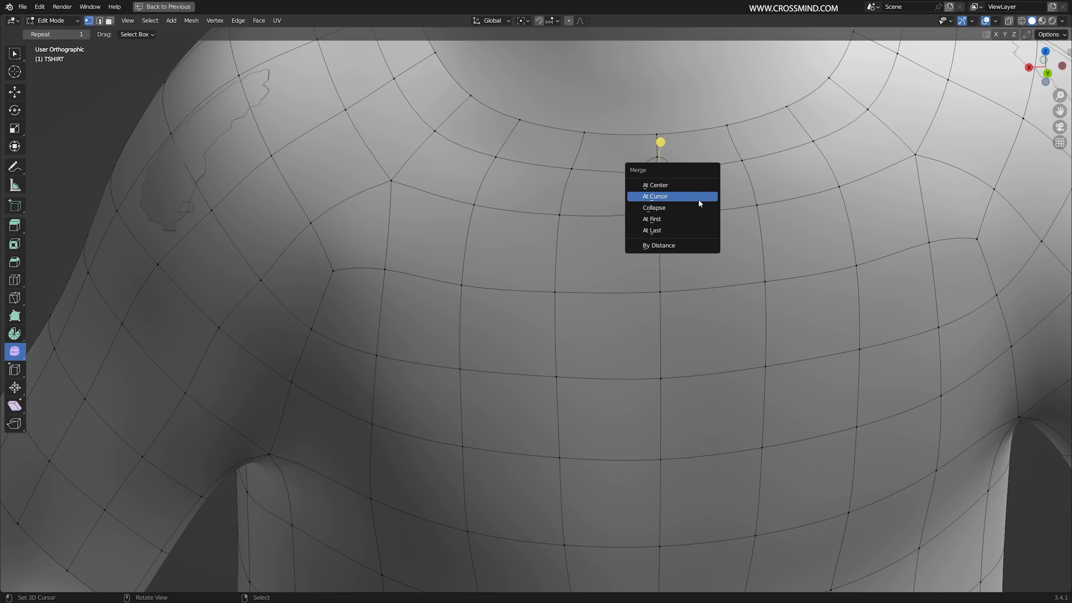
Merge the doubled center vertices below the back collar at their center and dissolve the stray vertex on the collar's center edge
{"action": "left_click", "coordinate": [698, 198]}
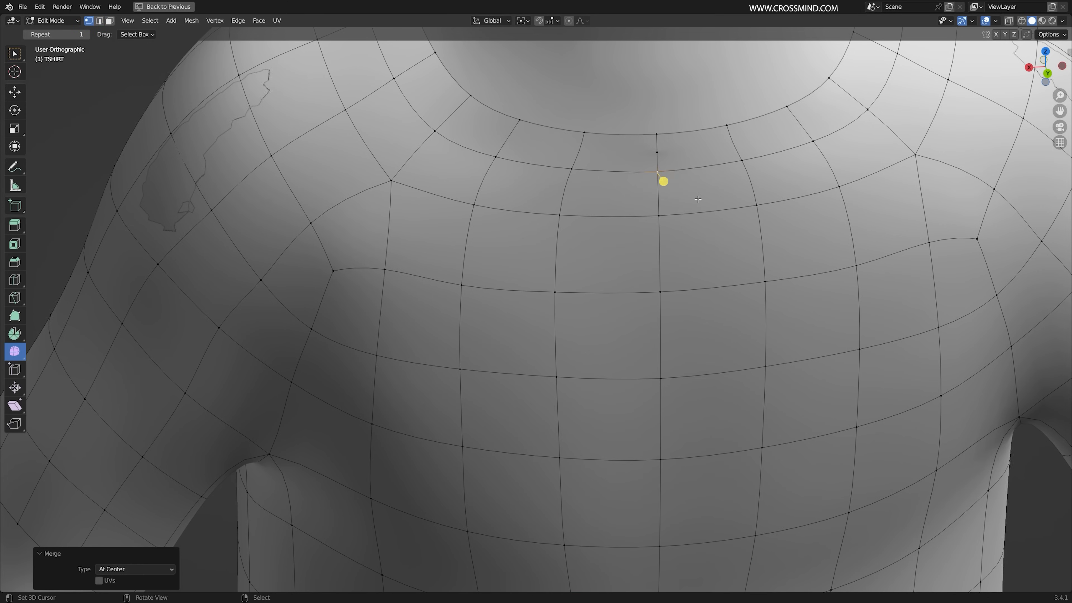
{"action": "right_click", "coordinate": [658, 152]}
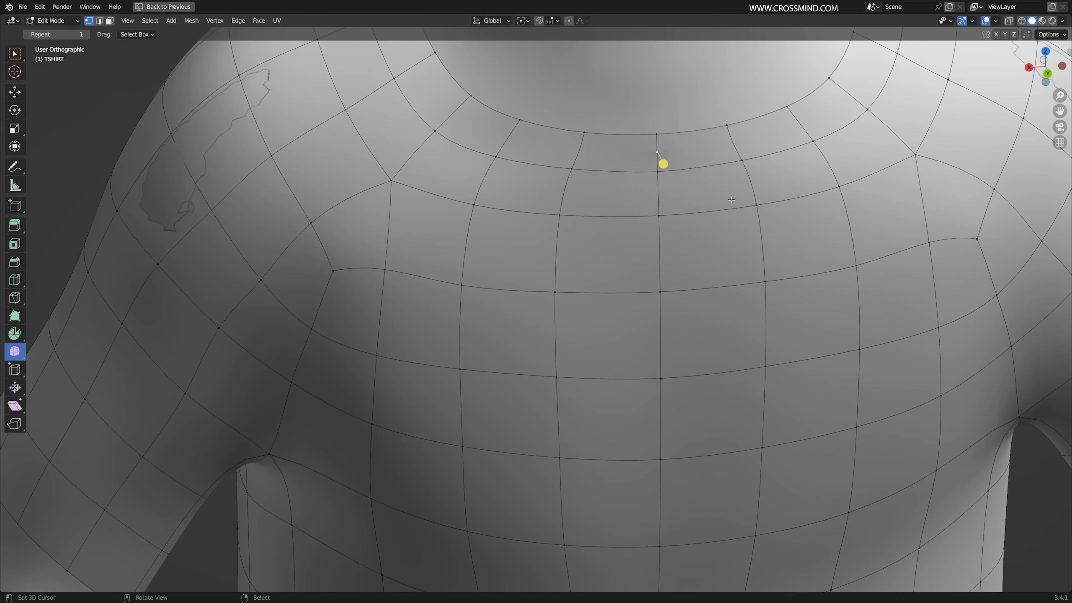
{"action": "key", "text": "x"}
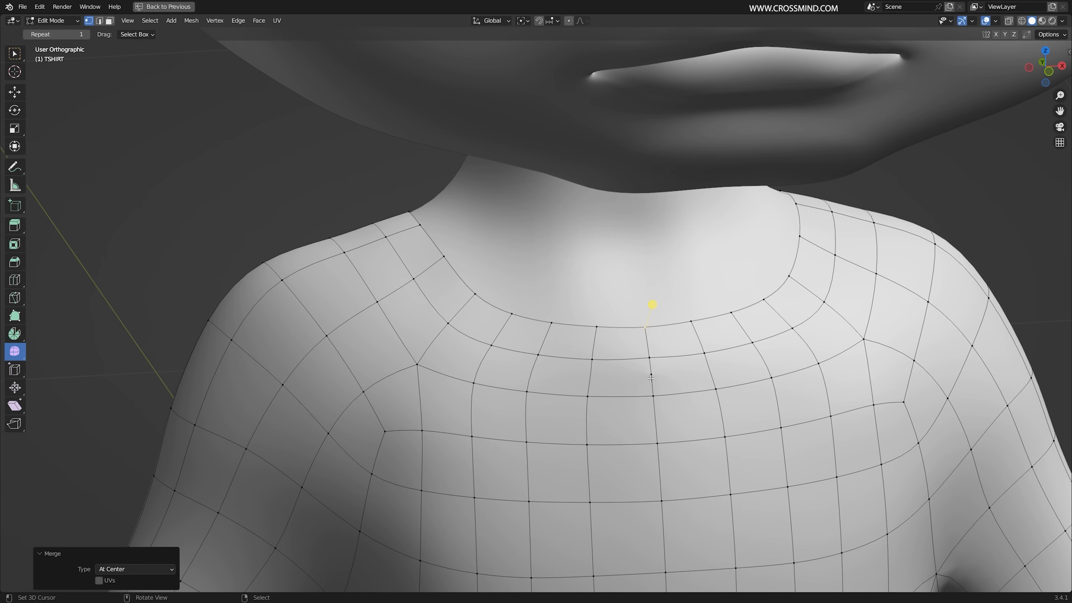
{"action": "key", "text": "ctrl+z"}
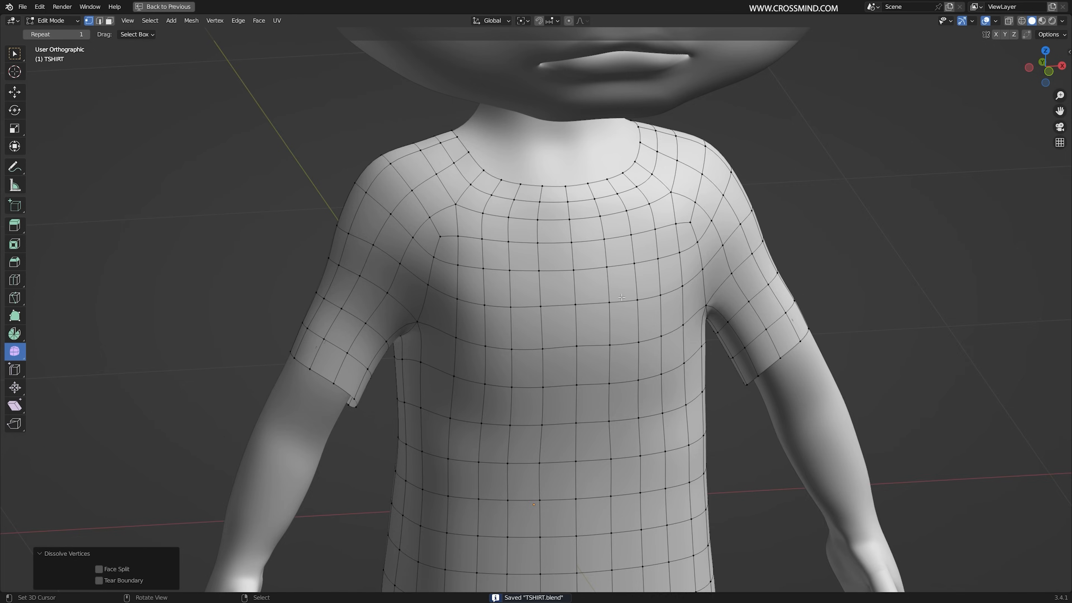
Symmetrize the whole repaired shirt mesh from -X to +X, leave Edit Mode and save the file
{"action": "middle_click_drag", "start_coordinate": [625, 321], "coordinate": [459, 257]}
{"action": "key", "text": "a"}
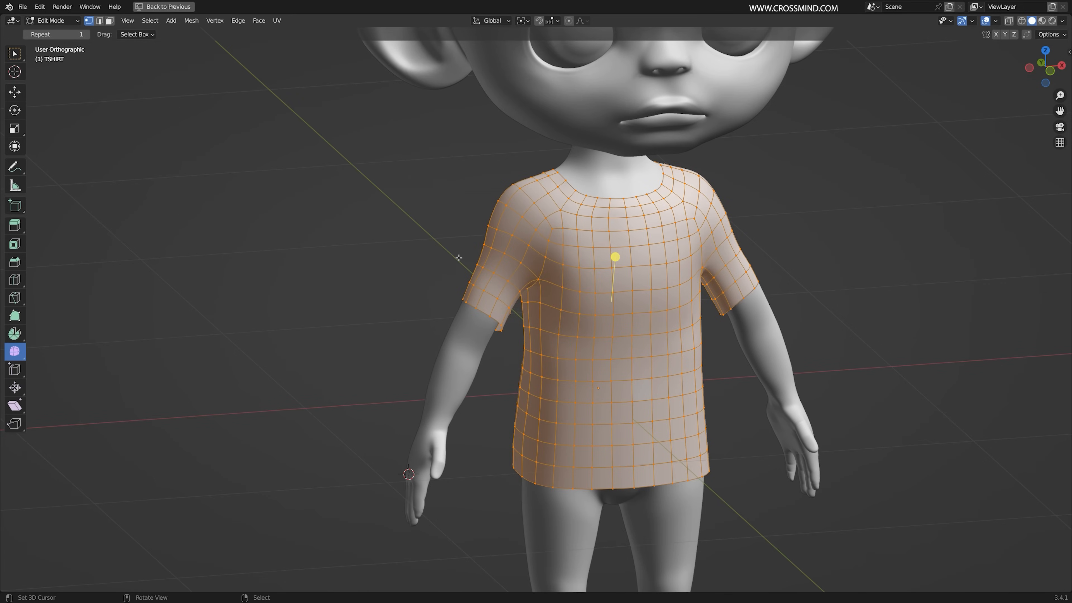
{"action": "key", "text": "F3"}
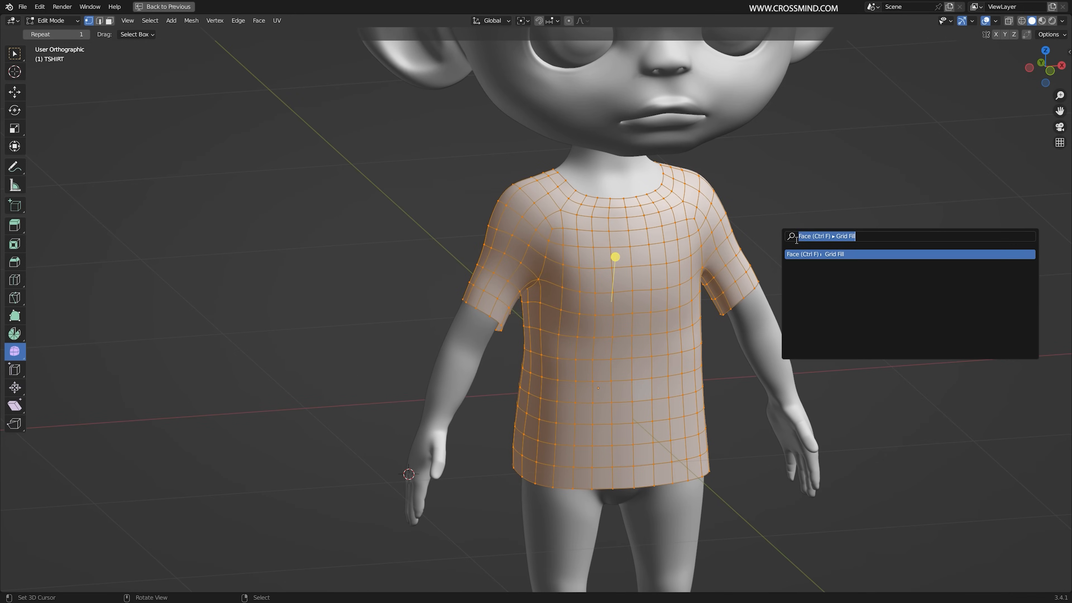
{"action": "type", "text": "sy"}
{"action": "key", "text": "Return"}
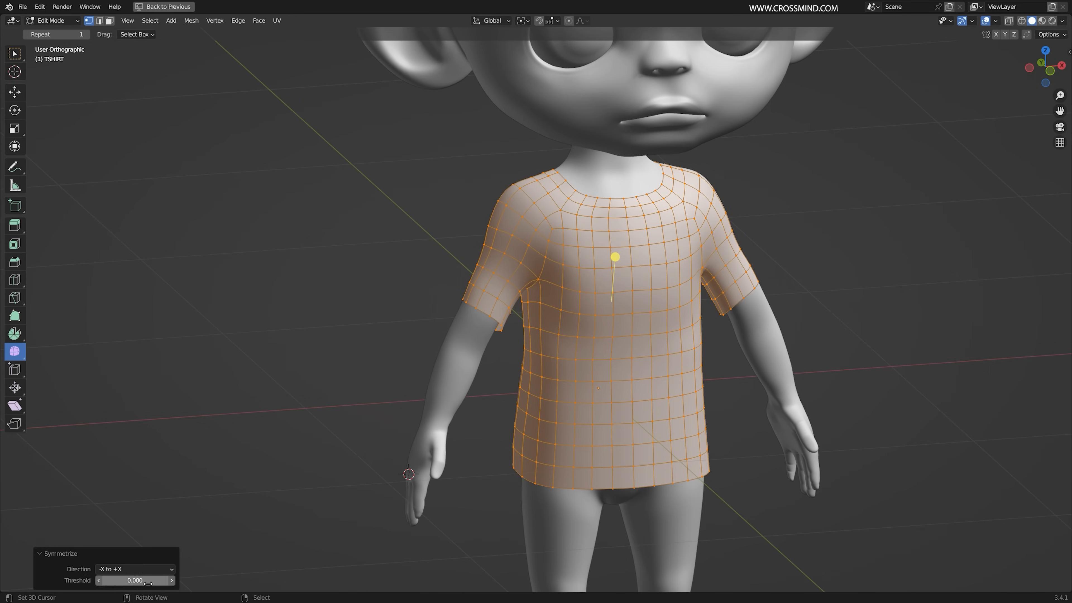
{"action": "key", "text": "KP_1"}
{"action": "middle_click_drag", "start_coordinate": [544, 390], "coordinate": [780, 312]}
{"action": "key", "text": "alt+a"}
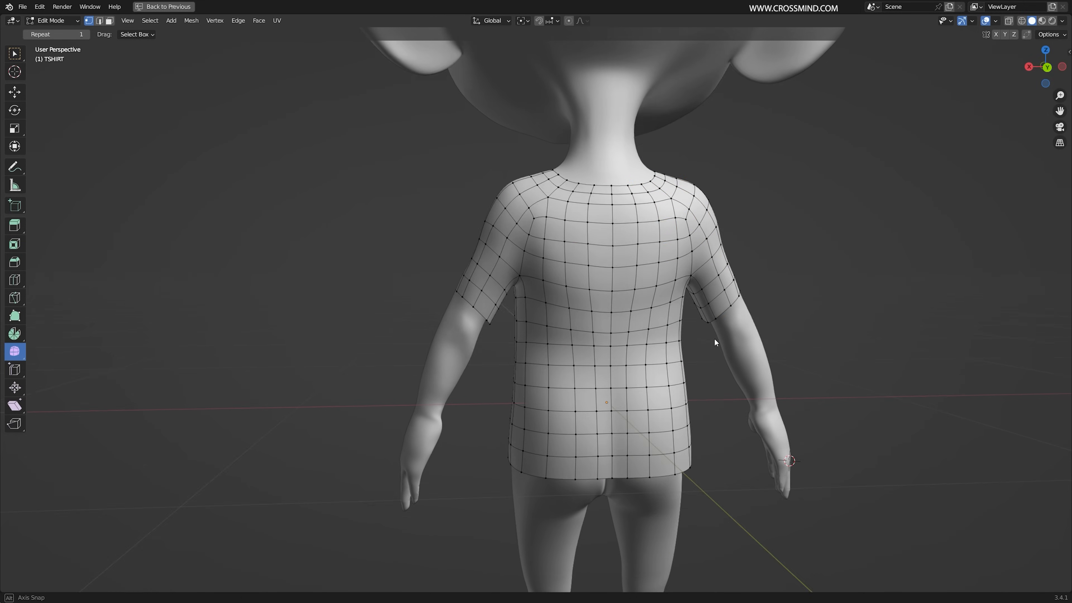
{"action": "key", "text": "Tab"}
{"action": "middle_click_drag", "start_coordinate": [715, 339], "coordinate": [679, 234]}
{"action": "key", "text": "ctrl+s"}
Select the shirt's neckline edge loop in Edit Mode and round it with LoopTools Circle, with Flatten turned off
{"action": "scroll", "coordinate": [618, 286], "scroll_direction": "up", "scroll_amount": 3}
{"action": "middle_click_drag", "start_coordinate": [613, 218], "coordinate": [618, 290], "text": "shift"}
{"action": "scroll", "coordinate": [618, 290], "scroll_direction": "up", "scroll_amount": 5}
{"action": "key", "text": "Tab"}
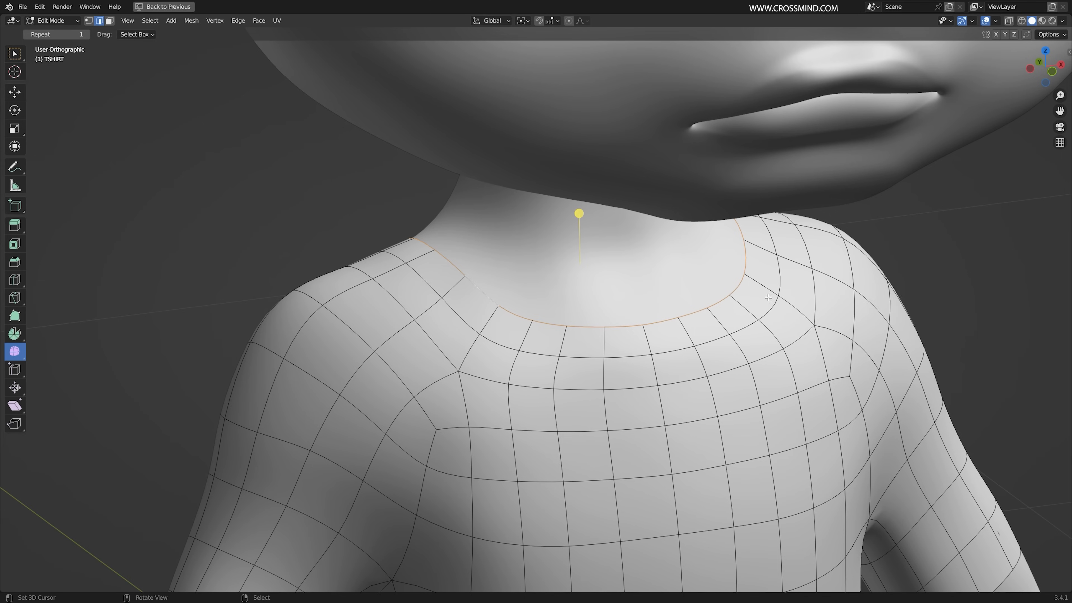
{"action": "key", "text": "F3"}
{"action": "key", "text": "Escape"}
{"action": "key", "text": "w"}
{"action": "mouse_move", "coordinate": [857, 141]}
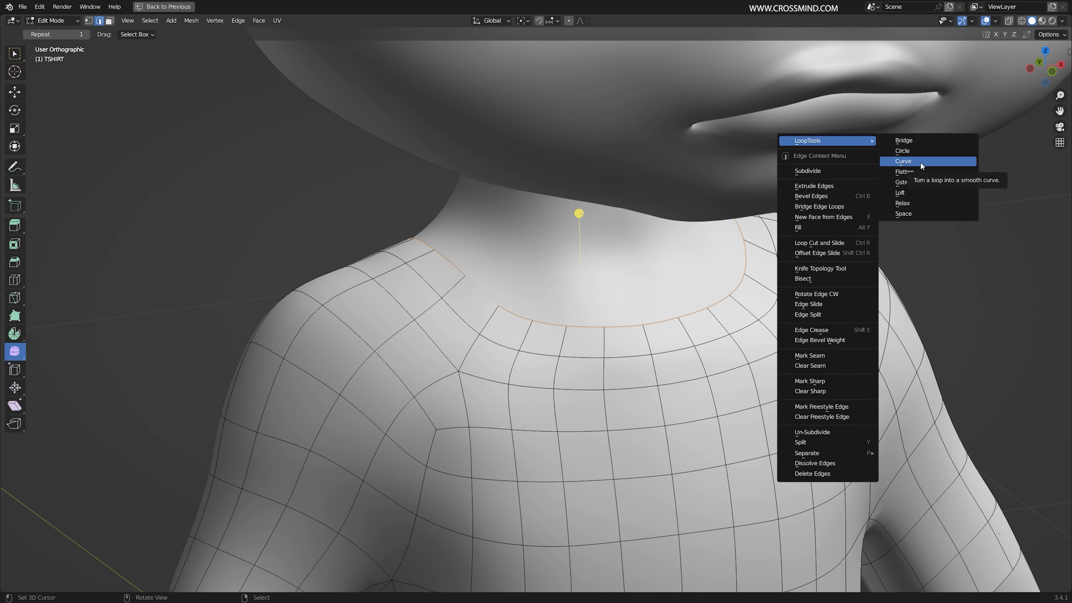
{"action": "left_click", "coordinate": [920, 150]}
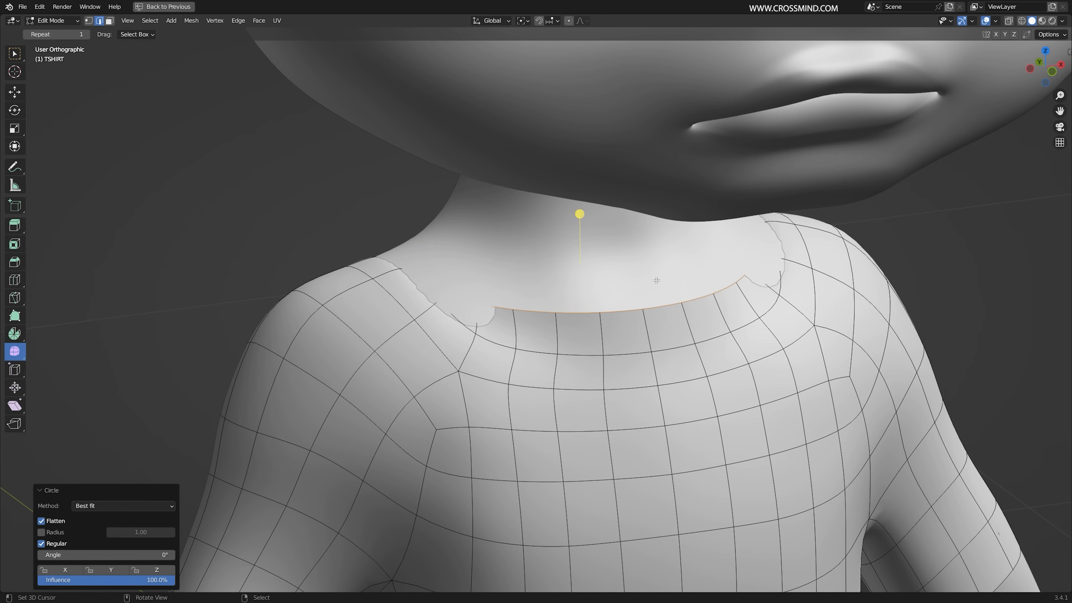
{"action": "left_click", "coordinate": [46, 522]}
Scale the neckline loop and raise it along Z in two moves of about 0.0037 m and 0.0042 m
{"action": "middle_click_drag", "start_coordinate": [607, 367], "coordinate": [528, 325]}
{"action": "middle_click_drag", "start_coordinate": [636, 318], "coordinate": [648, 323]}
{"action": "key", "text": "g"}
{"action": "key", "text": "z"}
{"action": "left_click", "coordinate": [737, 335]}
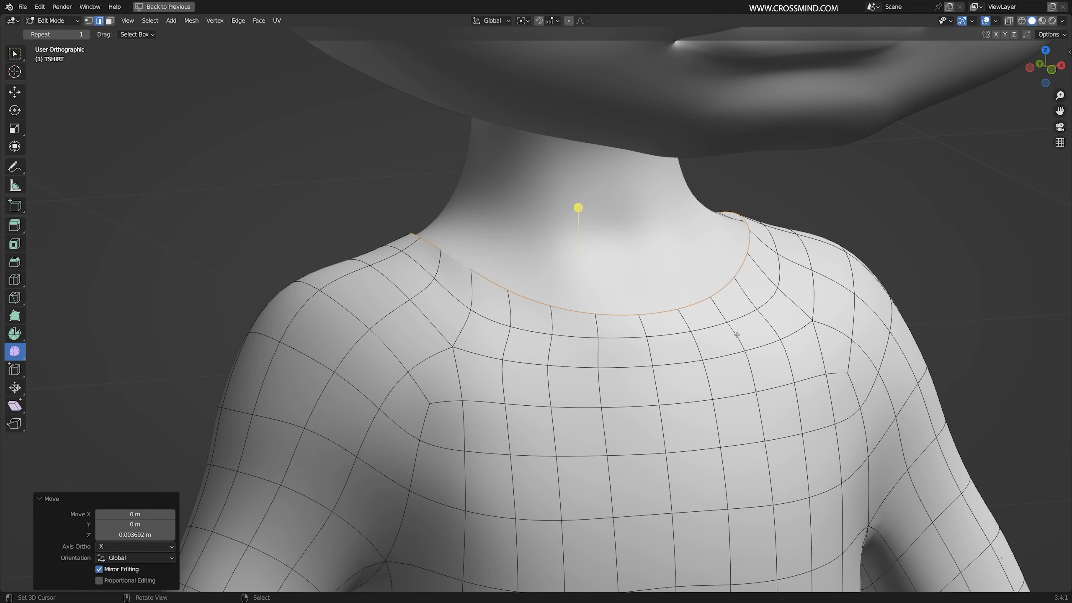
{"action": "key", "text": "s"}
{"action": "left_click", "coordinate": [663, 383]}
{"action": "key", "text": "g"}
{"action": "key", "text": "z"}
{"action": "left_click", "coordinate": [669, 376]}
Move the neckline loop about 0.004 m along Y and scale it along Y to fit around the neck
{"action": "middle_click_drag", "start_coordinate": [672, 375], "coordinate": [556, 410]}
{"action": "key", "text": "g"}
{"action": "key", "text": "y"}
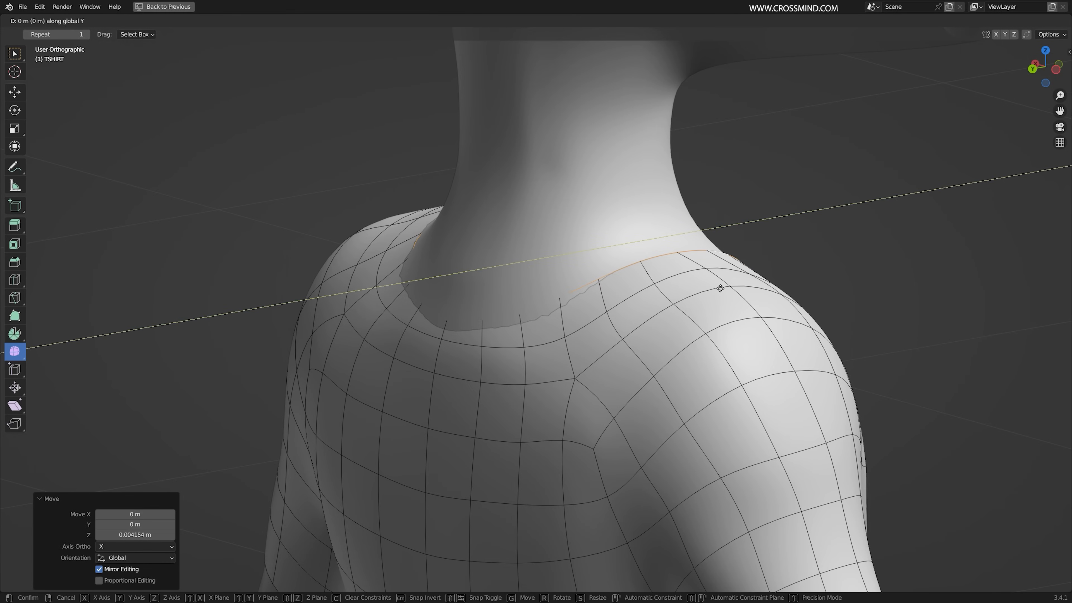
{"action": "left_click", "coordinate": [719, 291]}
{"action": "middle_click_drag", "start_coordinate": [719, 292], "coordinate": [713, 296]}
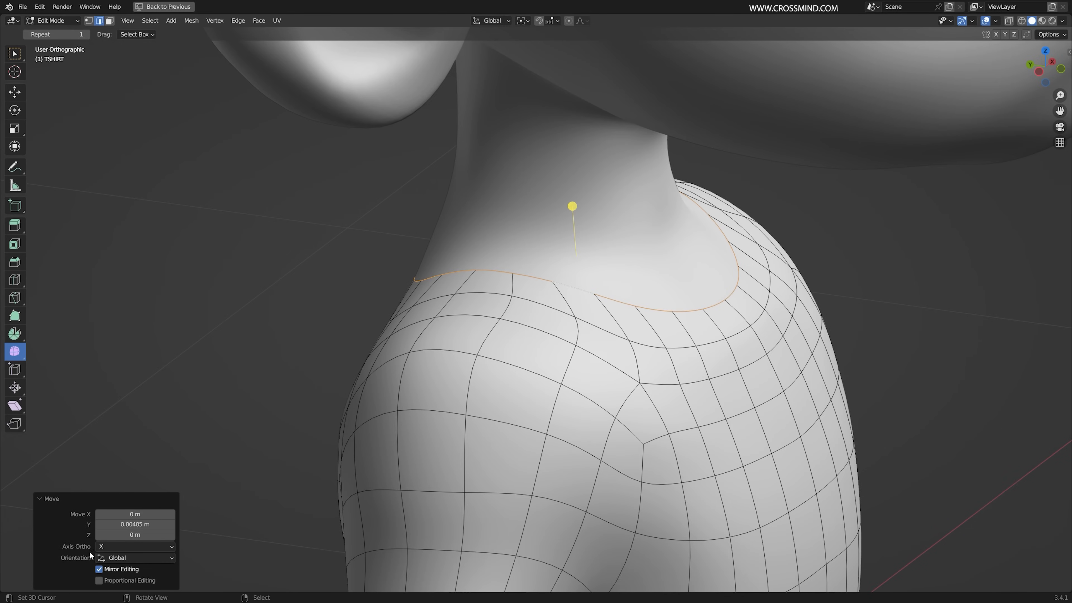
{"action": "key", "text": "s"}
{"action": "middle_click_drag", "start_coordinate": [725, 334], "coordinate": [676, 342]}
{"action": "key", "text": "y"}
{"action": "left_click", "coordinate": [728, 337]}
Round the edge loop just below the neckline with LoopTools Circle, lower its Influence and deselect everything
{"action": "left_click", "coordinate": [592, 311]}
{"action": "right_click", "coordinate": [675, 343]}
{"action": "mouse_move", "coordinate": [690, 258]}
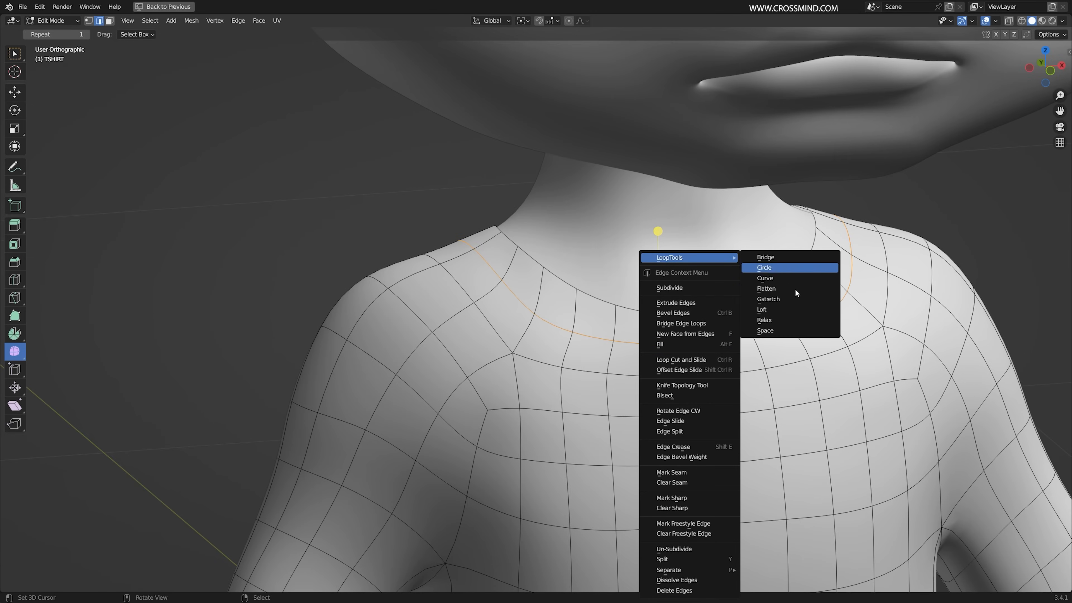
{"action": "left_click", "coordinate": [784, 268]}
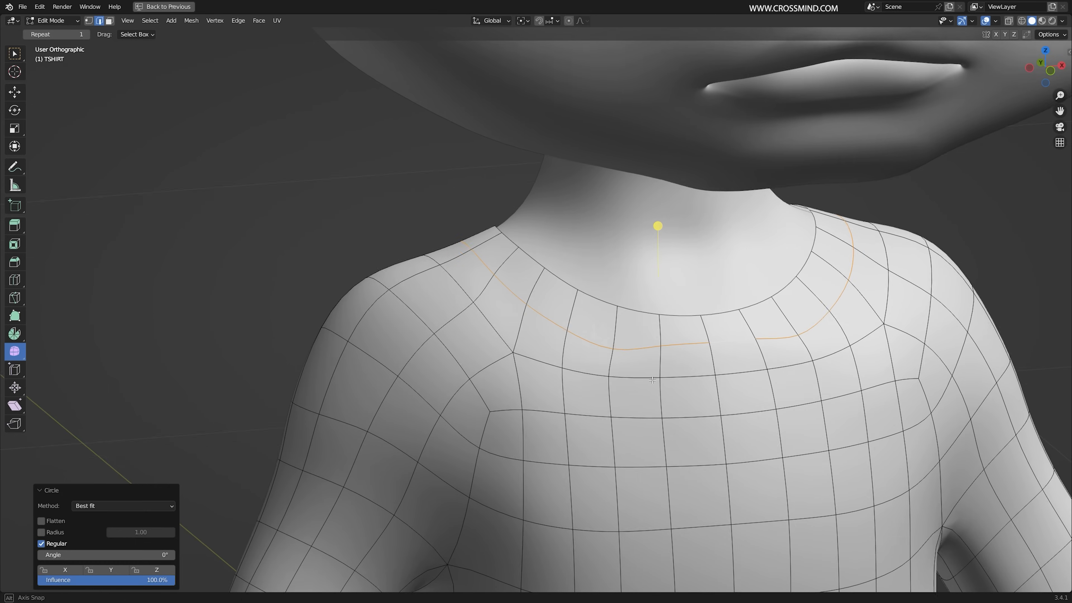
{"action": "middle_click_drag", "start_coordinate": [648, 379], "coordinate": [222, 530]}
{"action": "left_click_drag", "start_coordinate": [153, 583], "coordinate": [83, 580]}
{"action": "middle_click_drag", "start_coordinate": [399, 466], "coordinate": [545, 454]}
{"action": "mouse_move", "coordinate": [90, 580]}
{"action": "left_mouse_down"}
{"action": "mouse_move", "coordinate": [38, 580]}
{"action": "mouse_move", "coordinate": [87, 580]}
{"action": "mouse_move", "coordinate": [38, 580]}
{"action": "mouse_move", "coordinate": [69, 580]}
{"action": "left_mouse_up"}
{"action": "middle_click_drag", "start_coordinate": [714, 355], "coordinate": [624, 350]}
{"action": "middle_click_drag", "start_coordinate": [950, 220], "coordinate": [911, 215]}
{"action": "key", "text": "alt+a"}
Search the add-ons in the Preferences for LoopTools, check that it is enabled and close the Preferences
{"action": "key", "text": "w"}
{"action": "left_click", "coordinate": [40, 7]}
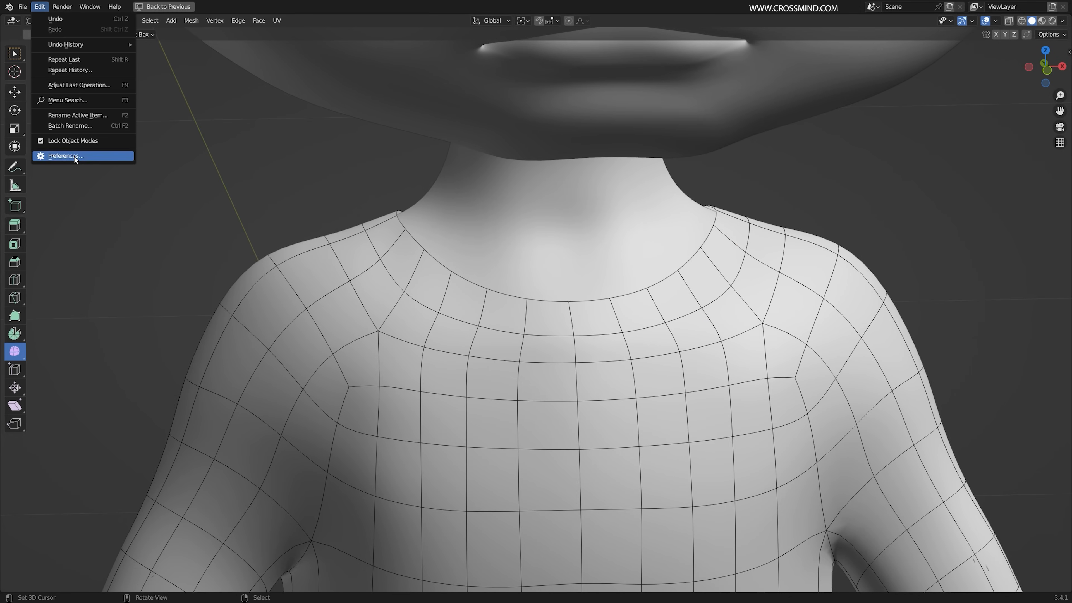
{"action": "left_click", "coordinate": [74, 155]}
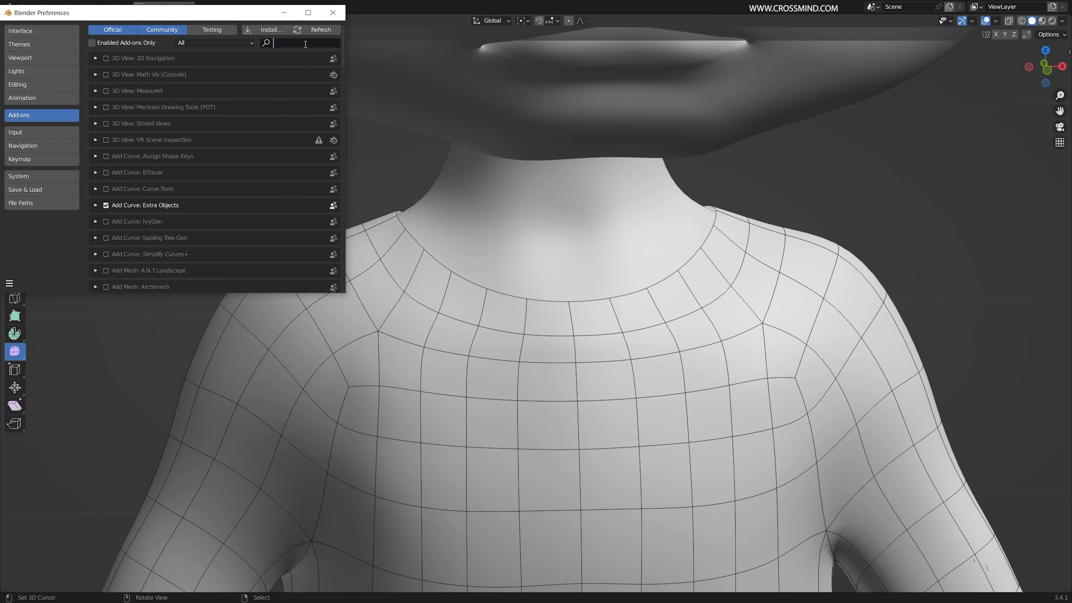
{"action": "type", "text": "LOO"}
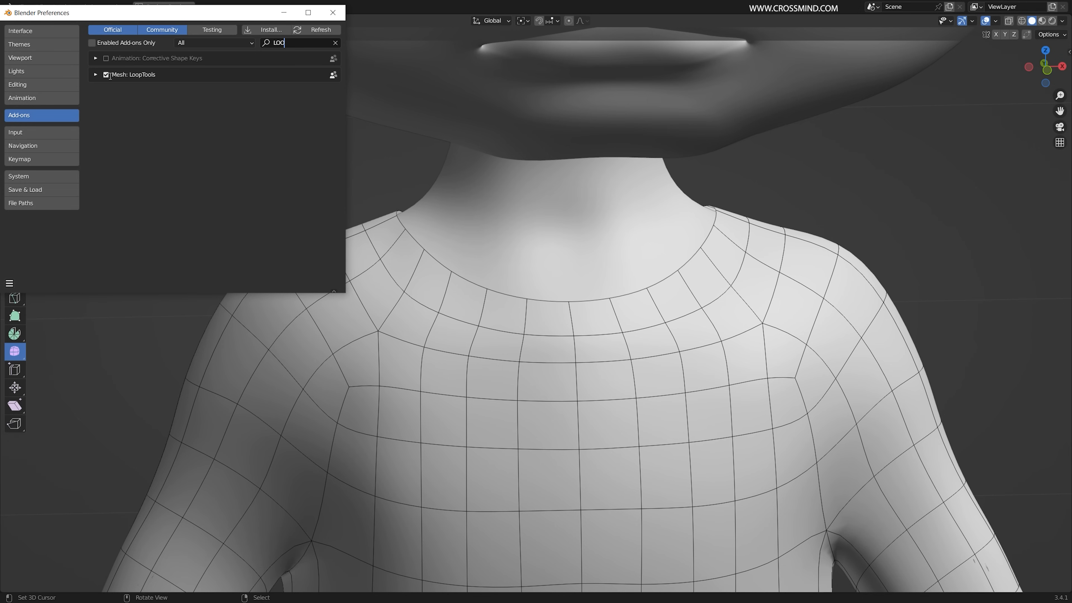
{"action": "left_click", "coordinate": [336, 14]}
Look up the LoopTools commands in the edge context menu and in the viewport sidebar, and hide the sidebar again
{"action": "middle_click_drag", "start_coordinate": [586, 239], "coordinate": [616, 236]}
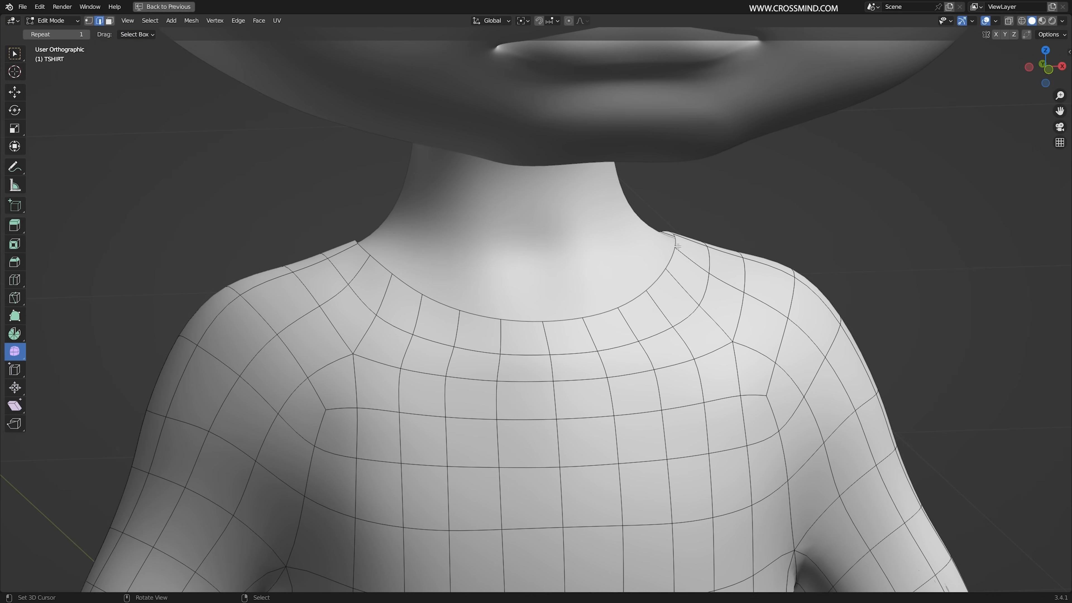
{"action": "key", "text": "w"}
{"action": "mouse_move", "coordinate": [648, 231]}
{"action": "left_click", "coordinate": [859, 170]}
{"action": "middle_click_drag", "start_coordinate": [761, 209], "coordinate": [774, 217]}
{"action": "key", "text": "n"}
{"action": "left_click", "coordinate": [1066, 122]}
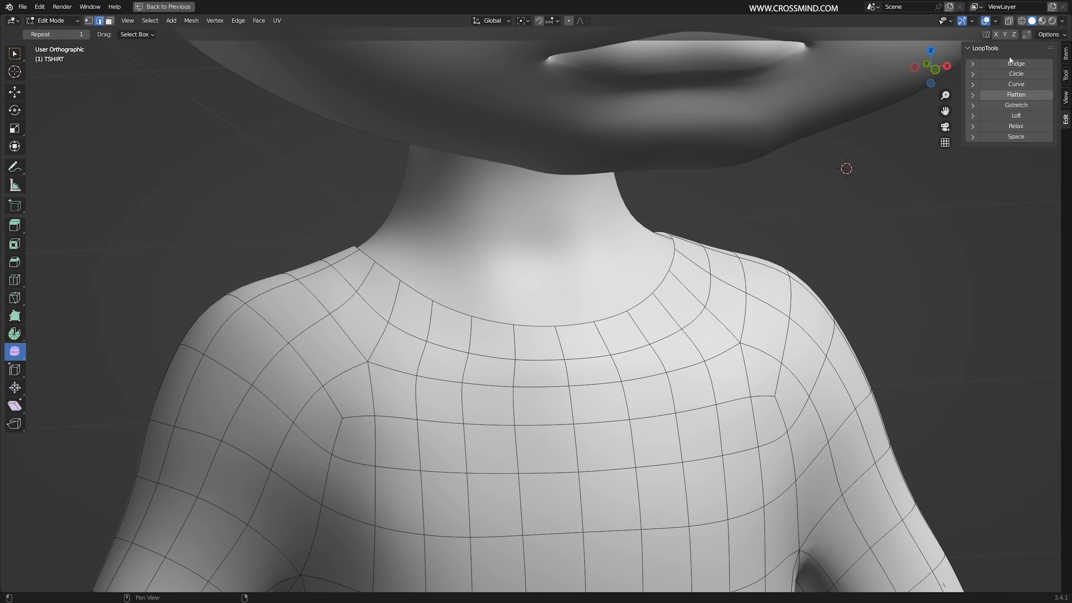
{"action": "key", "text": "n"}
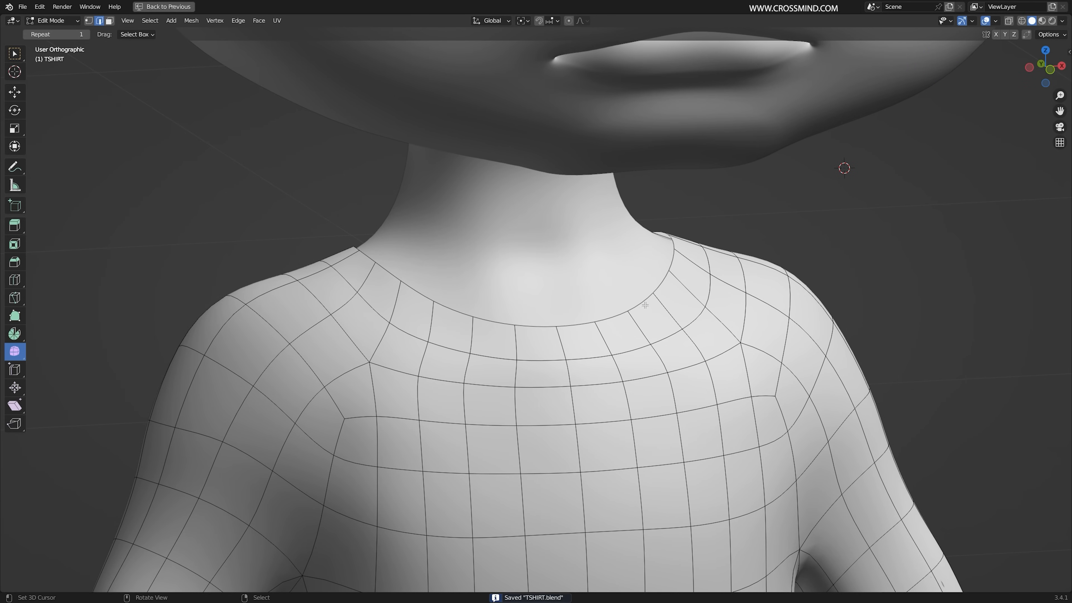
Insert an edge loop below the neckline at a slide factor of about 0.63 and bevel it about 0.0013 m wide
{"action": "scroll", "coordinate": [606, 356], "scroll_direction": "up", "scroll_amount": 2}
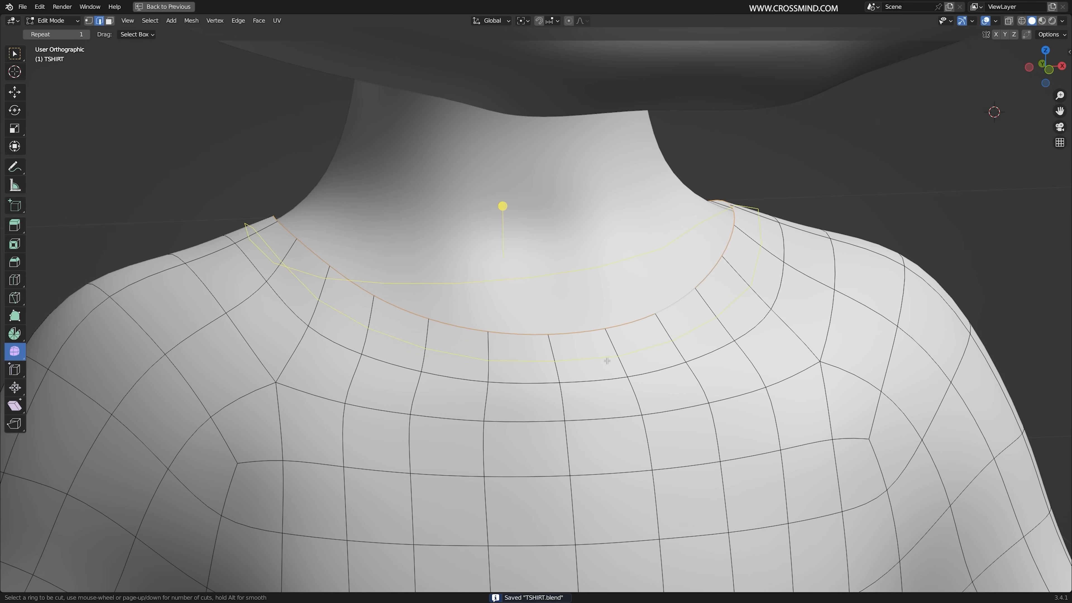
{"action": "left_click_drag", "start_coordinate": [607, 361], "coordinate": [606, 380]}
{"action": "key", "text": "ctrl+b"}
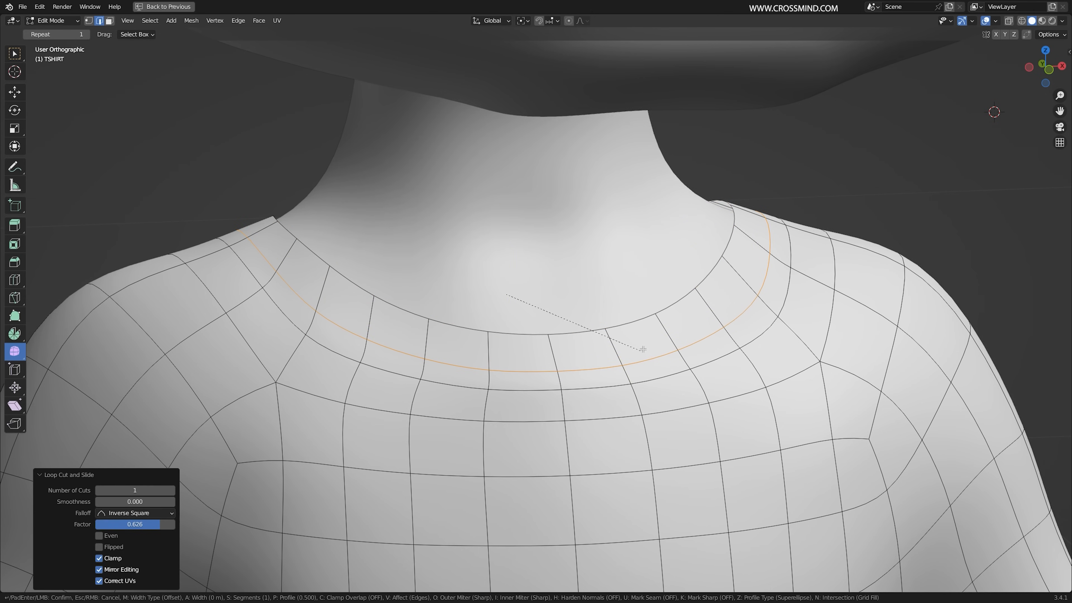
{"action": "left_click", "coordinate": [641, 350]}
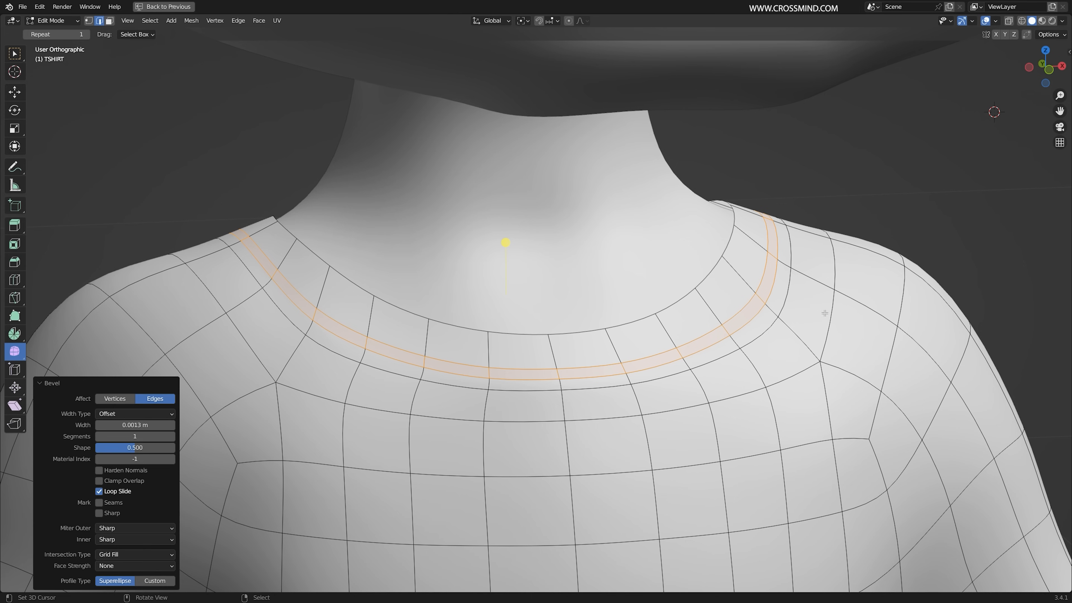
Extrude the narrow beveled collar strip along its normals by about -0.0052 m to form a seam groove
{"action": "key", "text": "ctrl+space"}
{"action": "scroll", "coordinate": [859, 308], "scroll_direction": "up", "scroll_amount": 5}
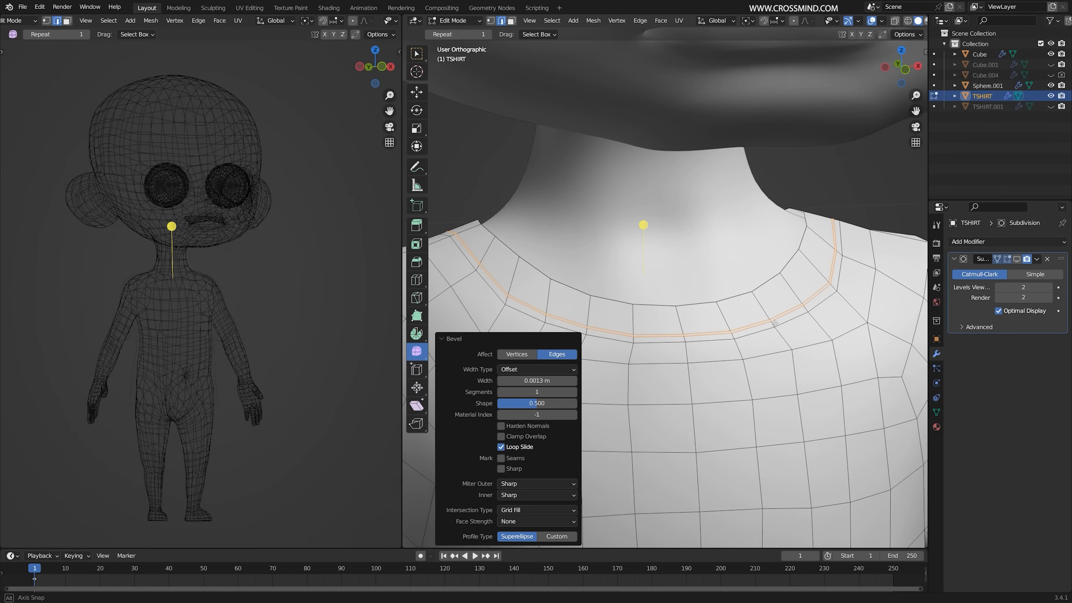
{"action": "key", "text": "alt+e"}
{"action": "left_click", "coordinate": [858, 308]}
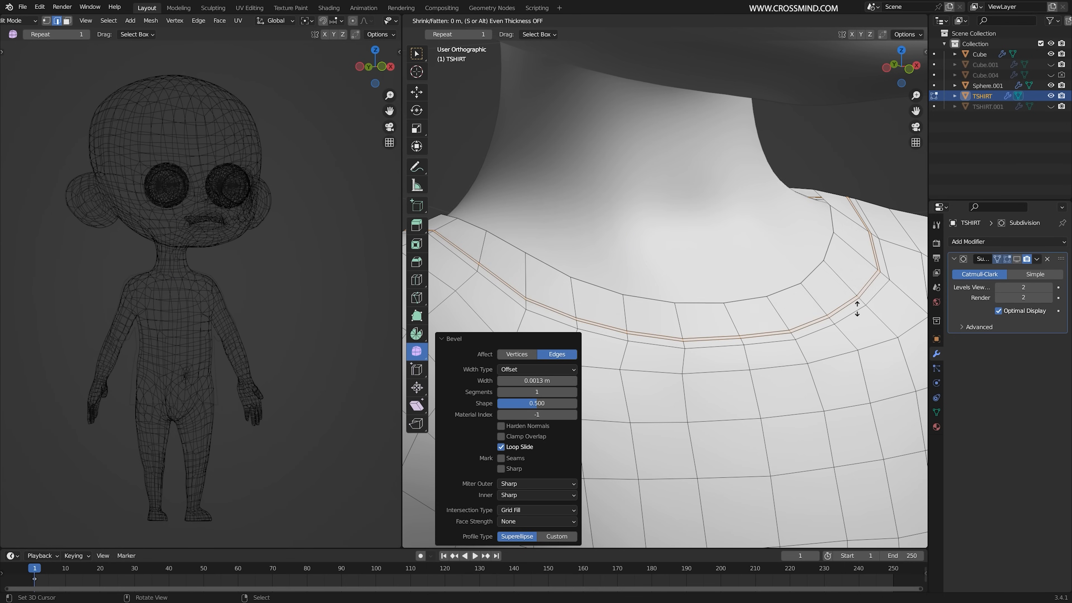
{"action": "left_click", "coordinate": [844, 310]}
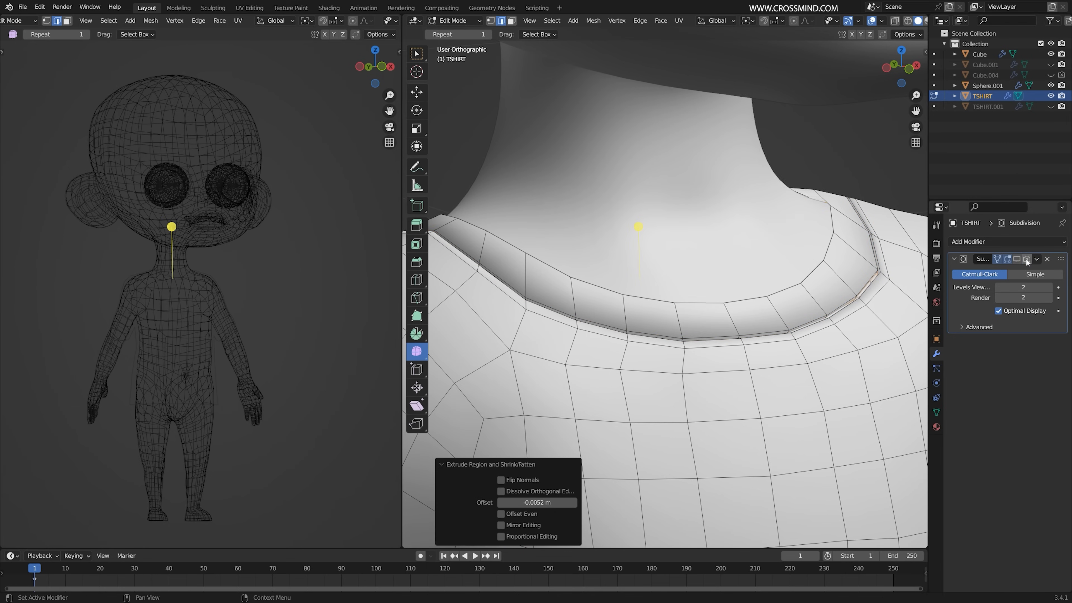
Turn on the shirt's Subdivision modifier in the viewport and hide the overlays to inspect the collar groove
{"action": "left_click_drag", "start_coordinate": [1026, 258], "coordinate": [1016, 258]}
{"action": "scroll", "coordinate": [895, 163], "scroll_direction": "down", "scroll_amount": 2}
{"action": "middle_click_drag", "start_coordinate": [789, 307], "coordinate": [770, 313]}
{"action": "key", "text": "ctrl+space"}
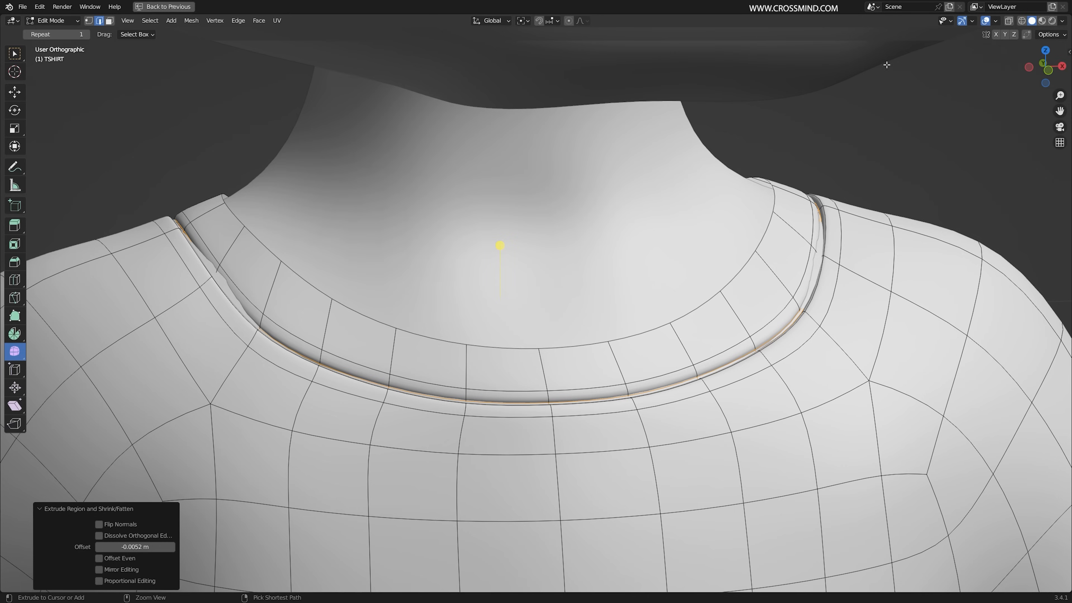
{"action": "left_click", "coordinate": [986, 20]}
{"action": "scroll", "coordinate": [833, 322], "scroll_direction": "down", "scroll_amount": 3}
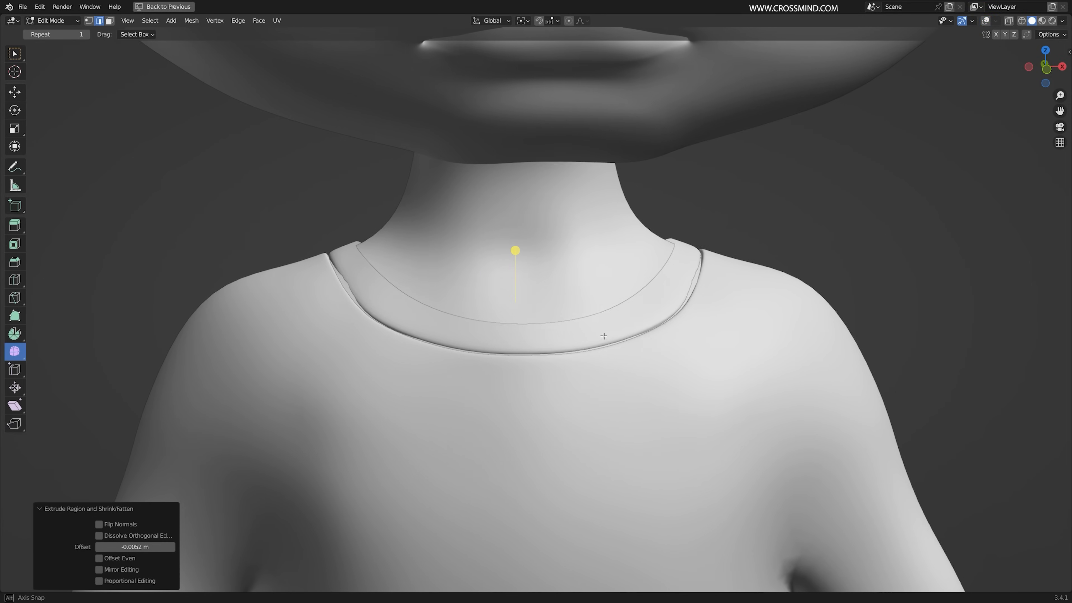
Try raising the collar groove's inner edges along Z by about 0.0064 m and undo the move
{"action": "key", "text": "g"}
{"action": "key", "text": "z"}
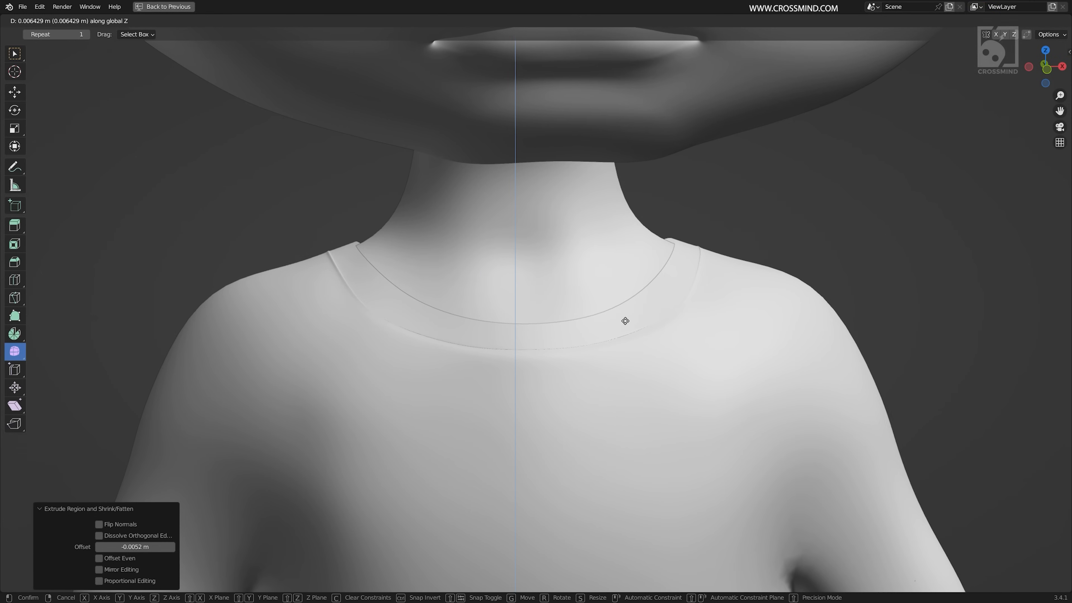
{"action": "left_click", "coordinate": [625, 321]}
{"action": "middle_click_drag", "start_coordinate": [626, 321], "coordinate": [738, 381]}
{"action": "key", "text": "ctrl+z"}
{"action": "key", "text": "g"}
{"action": "key", "text": "z"}
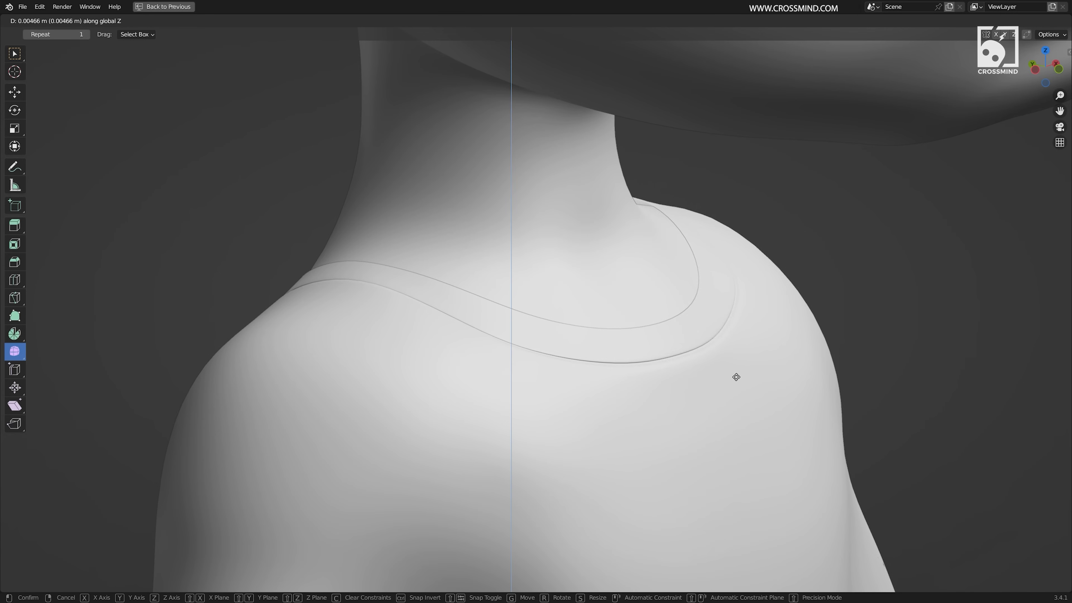
{"action": "key", "text": "Escape"}
Show the overlays and raise the groove's inner edges about 0.0016 m along Z, then nudge them about -0.0009 m in Z
{"action": "left_click", "coordinate": [986, 21]}
{"action": "scroll", "coordinate": [793, 322], "scroll_direction": "up", "scroll_amount": 1}
{"action": "key", "text": "g"}
{"action": "key", "text": "z"}
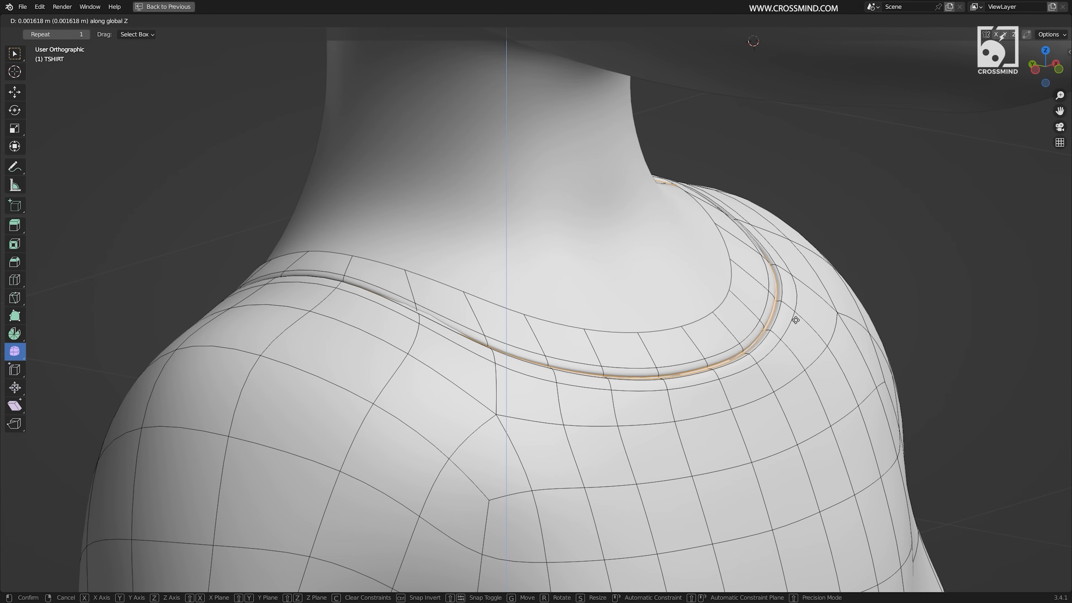
{"action": "left_click", "coordinate": [795, 315]}
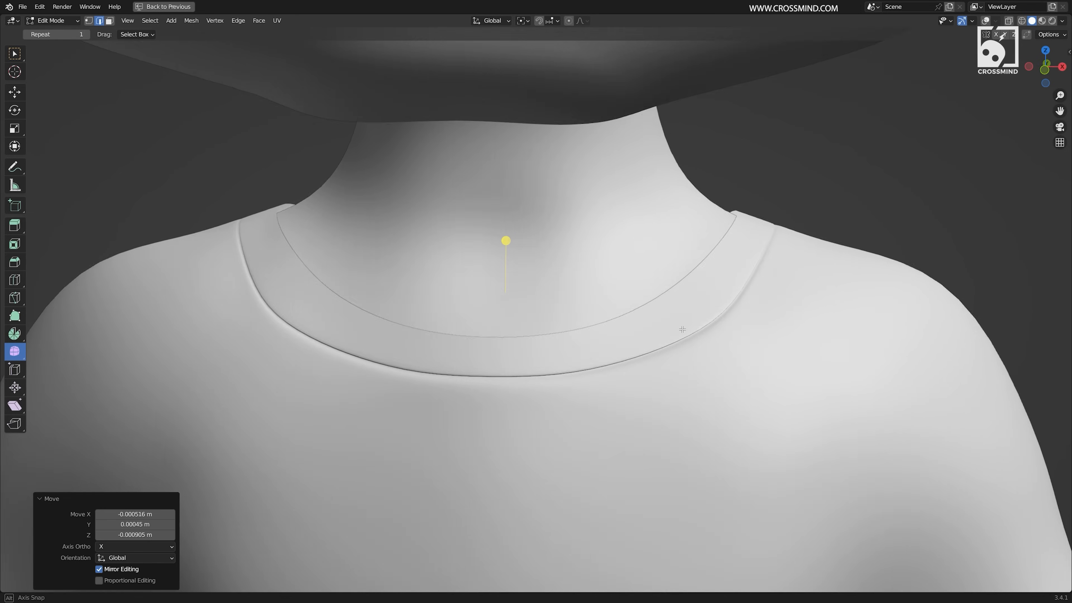
{"action": "middle_click_drag", "start_coordinate": [682, 330], "coordinate": [752, 336]}
{"action": "left_click", "coordinate": [986, 21]}
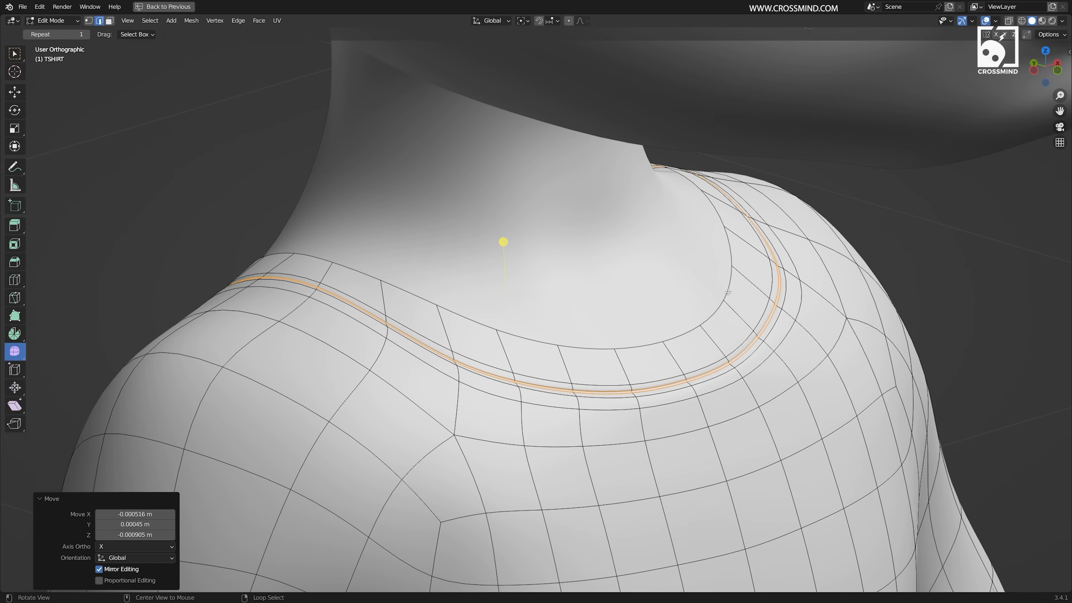
Extrude the neckline's border edge loop in place, scale it and move it about -0.0039 m along Z
{"action": "right_click", "coordinate": [724, 306], "text": "alt"}
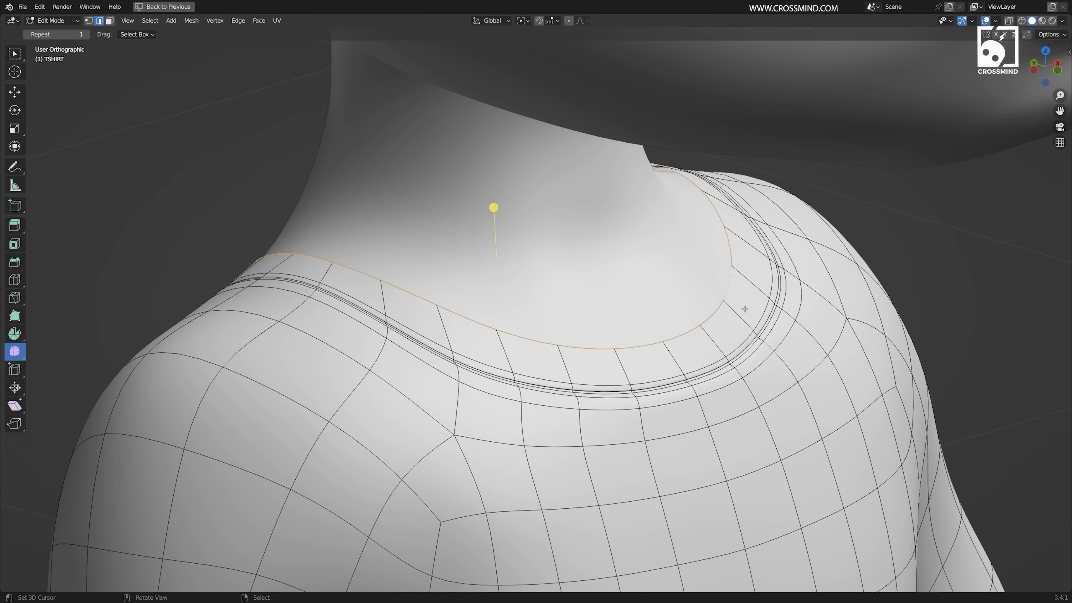
{"action": "middle_click_drag", "start_coordinate": [755, 314], "coordinate": [784, 318]}
{"action": "scroll", "coordinate": [783, 318], "scroll_direction": "up", "scroll_amount": 3}
{"action": "key", "text": "e"}
{"action": "right_click", "coordinate": [797, 318]}
{"action": "key", "text": "s"}
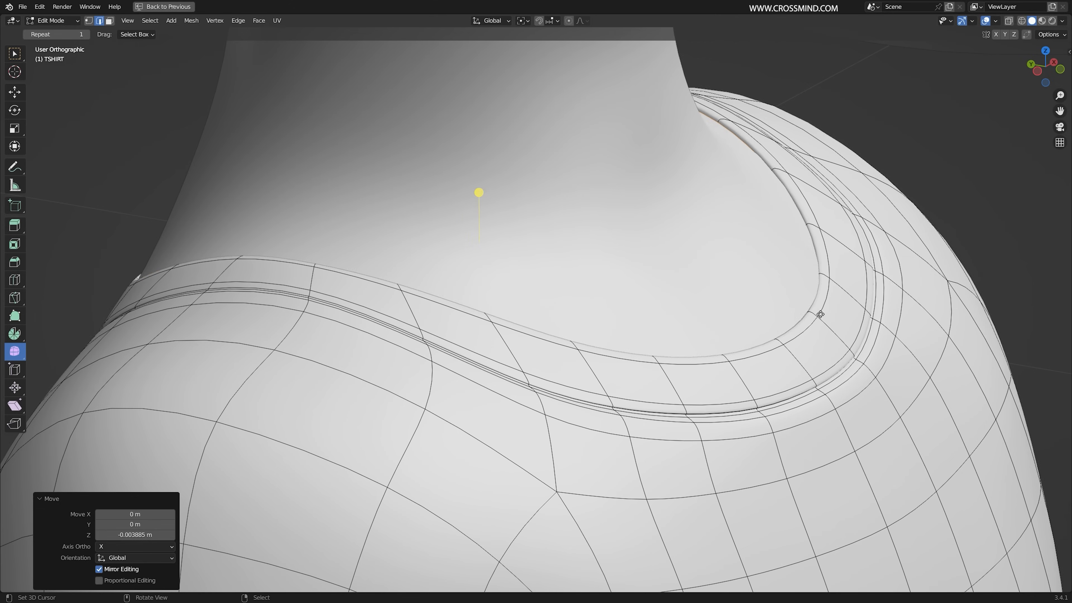
Extrude the inner neckline edge a second time, scale it and lower it along Z to give the collar thickness
{"action": "key", "text": "e"}
{"action": "right_click", "coordinate": [820, 315]}
{"action": "key", "text": "s"}
{"action": "left_click", "coordinate": [862, 321]}
{"action": "key", "text": "g"}
{"action": "key", "text": "z"}
{"action": "left_click", "coordinate": [862, 327]}
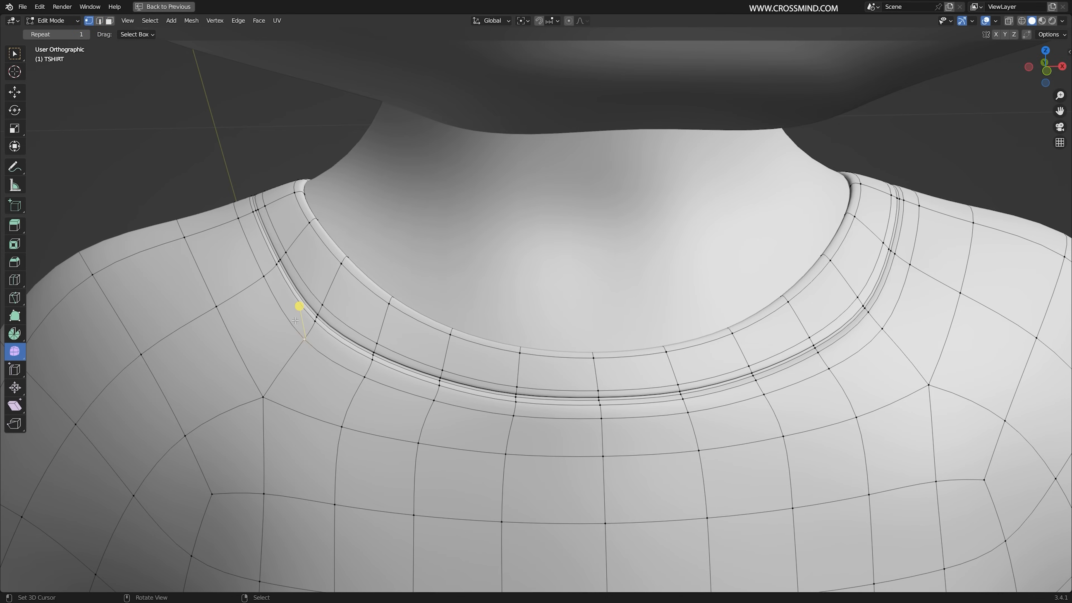
Undo the last change, insert a centred edge loop beside the collar seam and slide it into place
{"action": "left_click", "coordinate": [357, 395]}
{"action": "left_click", "coordinate": [357, 395]}
{"action": "scroll", "coordinate": [358, 395], "scroll_direction": "up", "scroll_amount": 2}
{"action": "key", "text": "ctrl+z"}
{"action": "key", "text": "ctrl+r"}
{"action": "left_click", "coordinate": [283, 342]}
{"action": "right_click", "coordinate": [283, 342]}
{"action": "key", "text": "g"}
{"action": "key", "text": "g"}
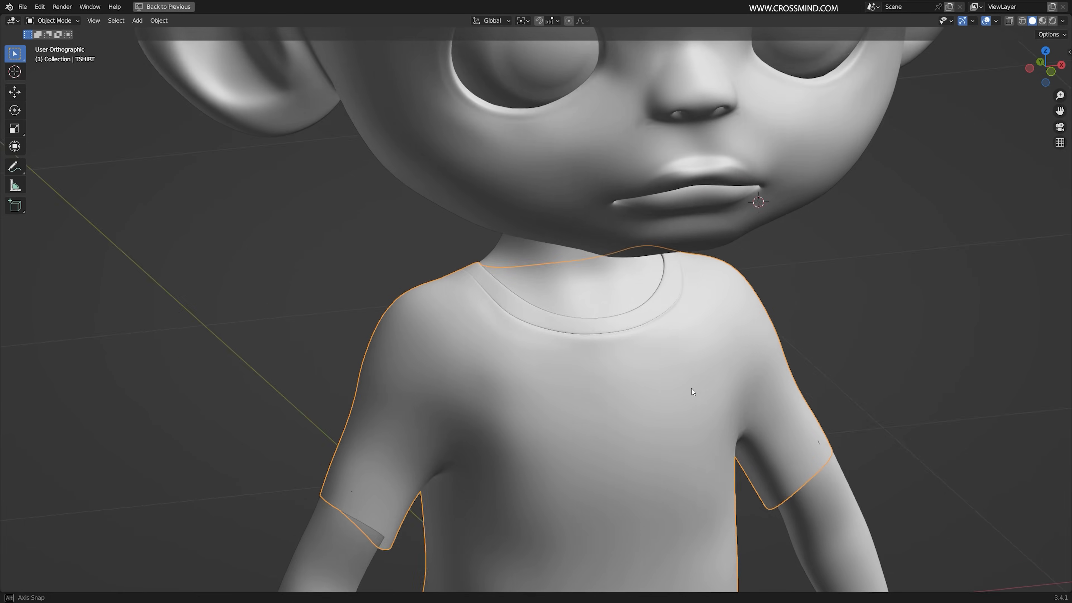
Check the finished collar in Object Mode and save the file
{"action": "middle_click_drag", "start_coordinate": [692, 389], "coordinate": [697, 321]}
{"action": "scroll", "coordinate": [692, 325], "scroll_direction": "down", "scroll_amount": 2}
{"action": "key", "text": "ctrl+s"}
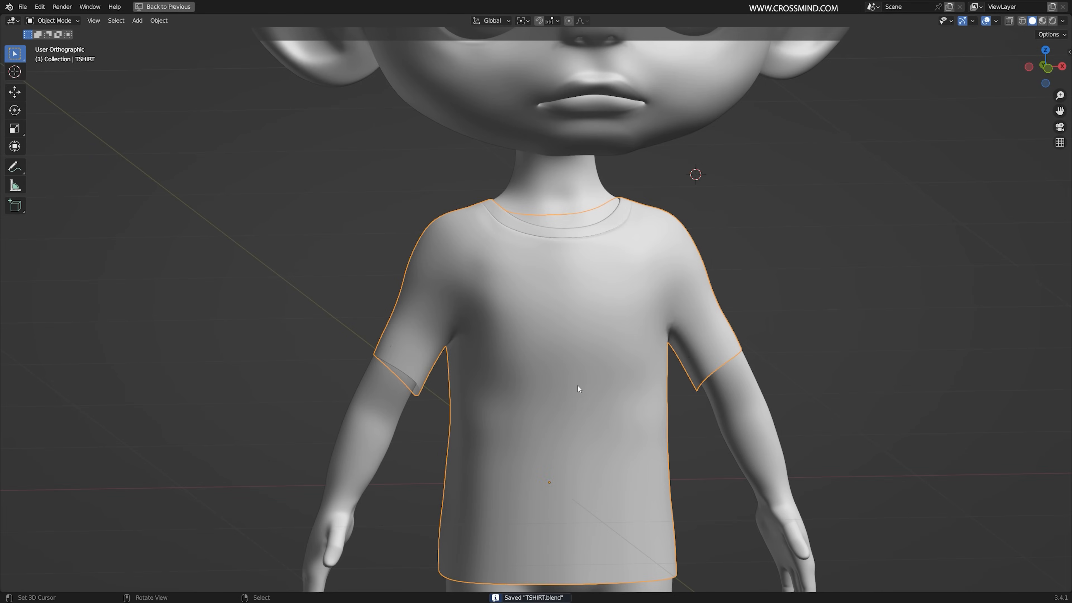
Enter Edit Mode on the shirt and insert an edge loop near the sleeve hem, slid by about 0.23
{"action": "scroll", "coordinate": [538, 298], "scroll_direction": "down", "scroll_amount": 2}
{"action": "scroll", "coordinate": [713, 304], "scroll_direction": "up", "scroll_amount": 5}
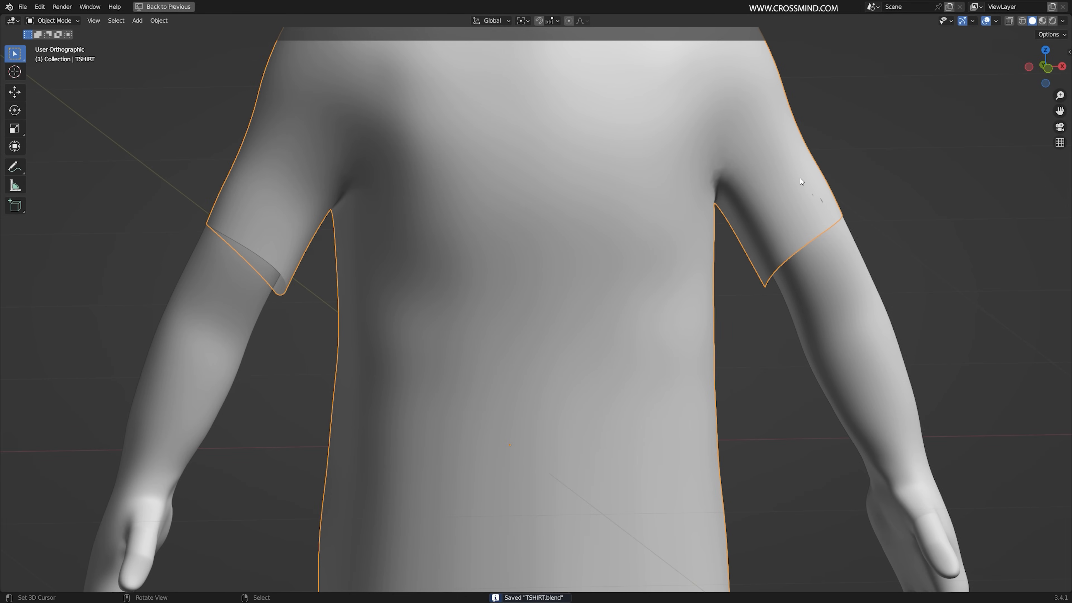
{"action": "key", "text": "Tab"}
{"action": "key", "text": "ctrl+r"}
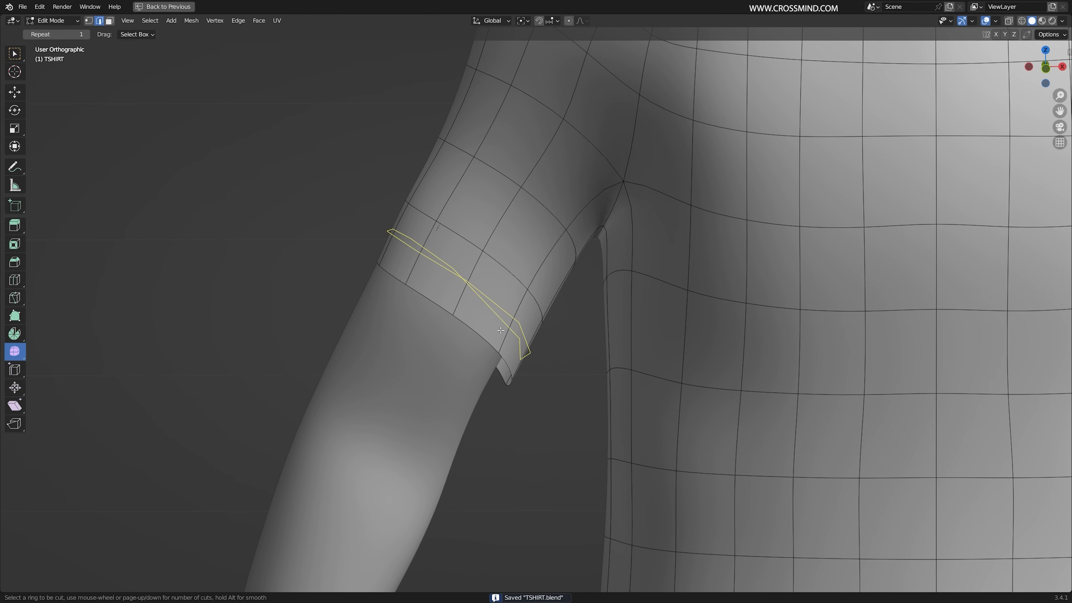
{"action": "left_click", "coordinate": [501, 331]}
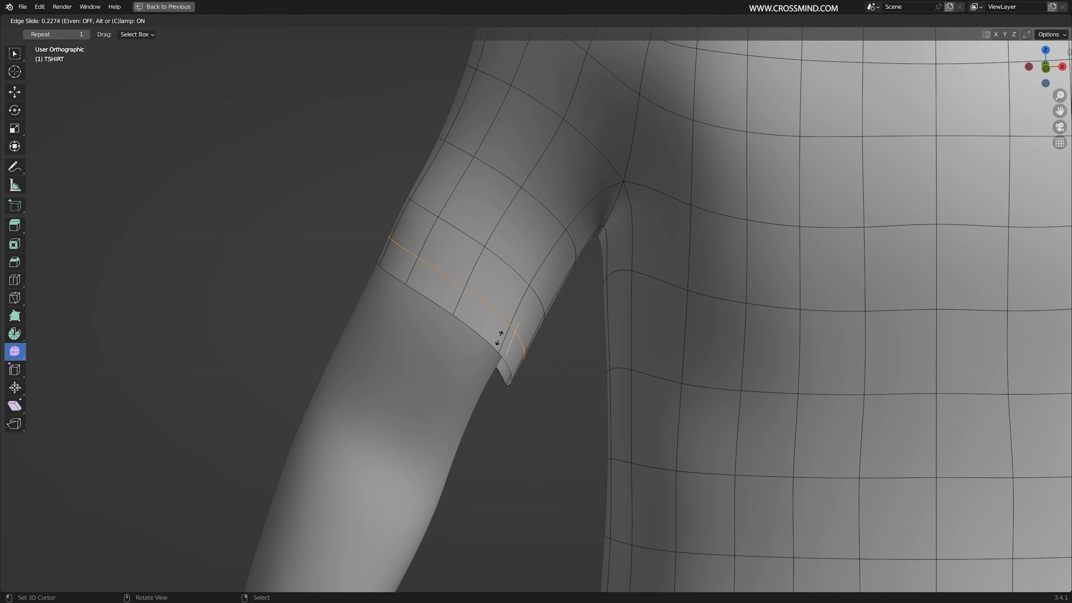
{"action": "left_click", "coordinate": [499, 340]}
Select the sleeve's open hem loop, extrude it in place and scale it to about 0.976
{"action": "middle_click_drag", "start_coordinate": [498, 338], "coordinate": [511, 334]}
{"action": "right_click", "coordinate": [566, 318], "text": "alt"}
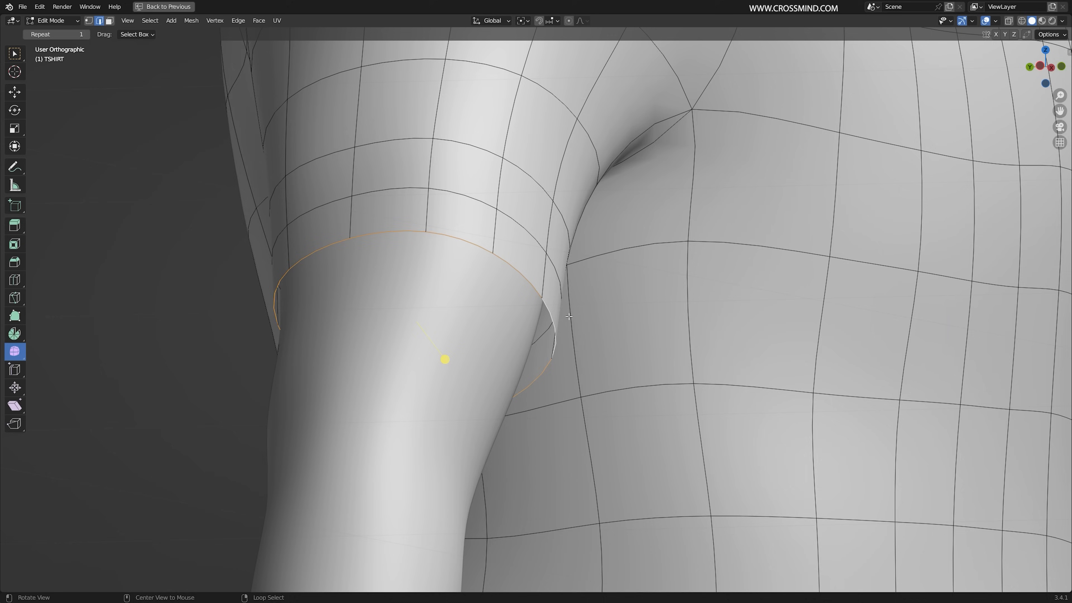
{"action": "middle_click_drag", "start_coordinate": [570, 317], "coordinate": [565, 321]}
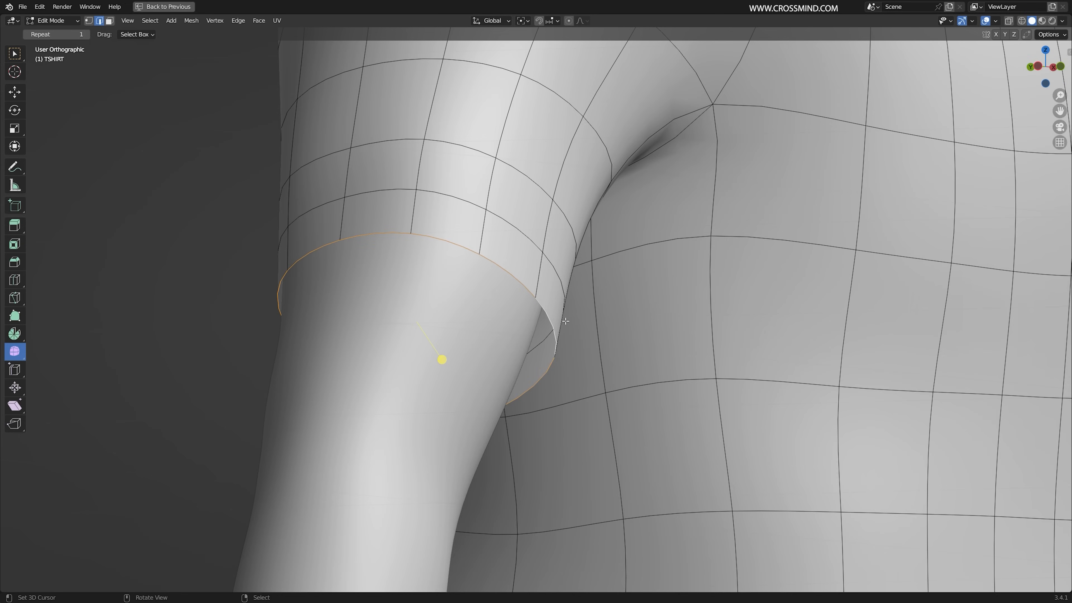
{"action": "key", "text": "e"}
{"action": "key", "text": "Escape"}
{"action": "key", "text": "s"}
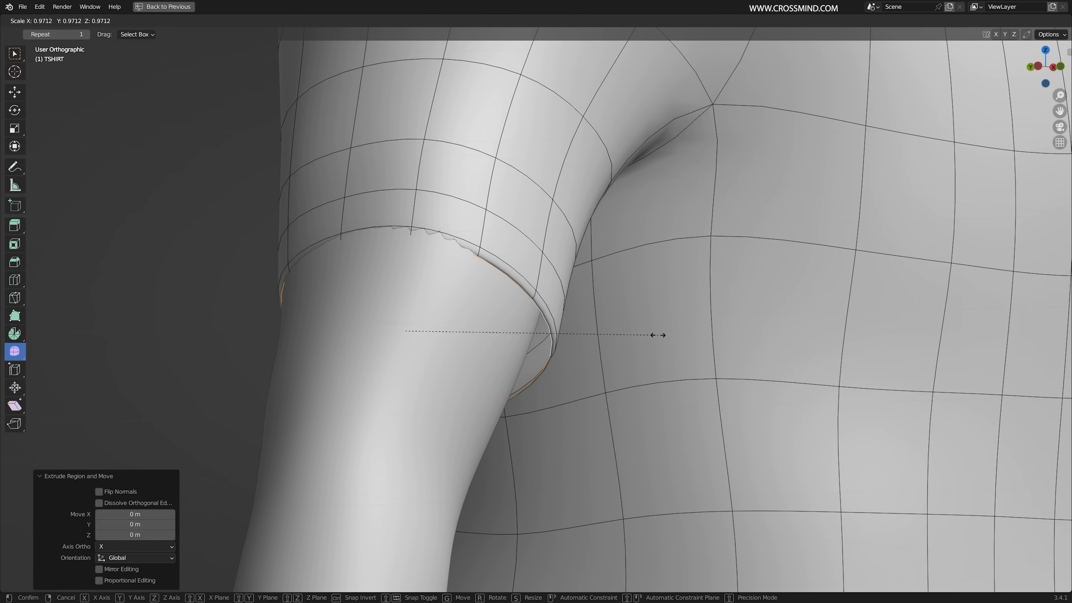
{"action": "left_click", "coordinate": [658, 335]}
Scale the sleeve's inner hem loop by a further 0.963 and inspect it from the front
{"action": "key", "text": "KP_1"}
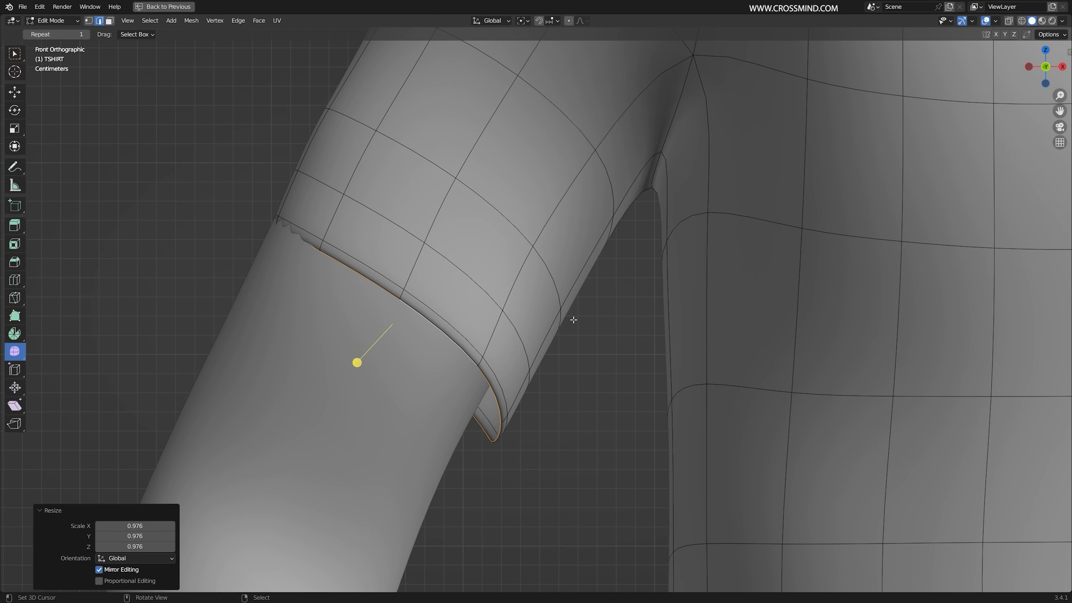
{"action": "key", "text": "s"}
{"action": "left_click", "coordinate": [542, 323]}
{"action": "middle_click_drag", "start_coordinate": [542, 324], "coordinate": [602, 320]}
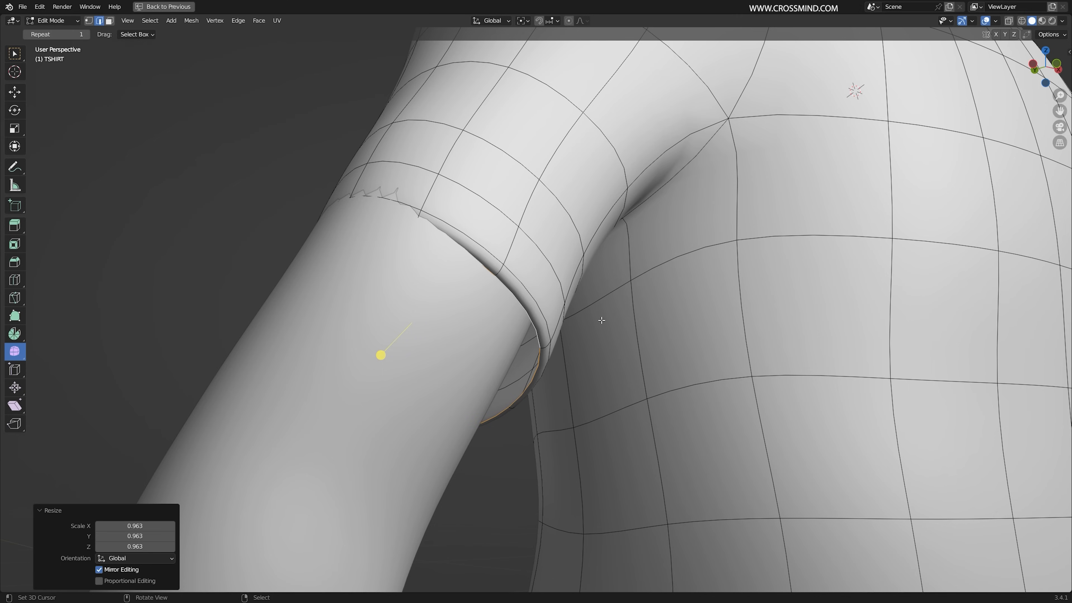
{"action": "key", "text": "KP_1"}
{"action": "scroll", "coordinate": [561, 355], "scroll_direction": "up", "scroll_amount": 1}
{"action": "middle_click_drag", "start_coordinate": [512, 387], "coordinate": [555, 373], "text": "shift"}
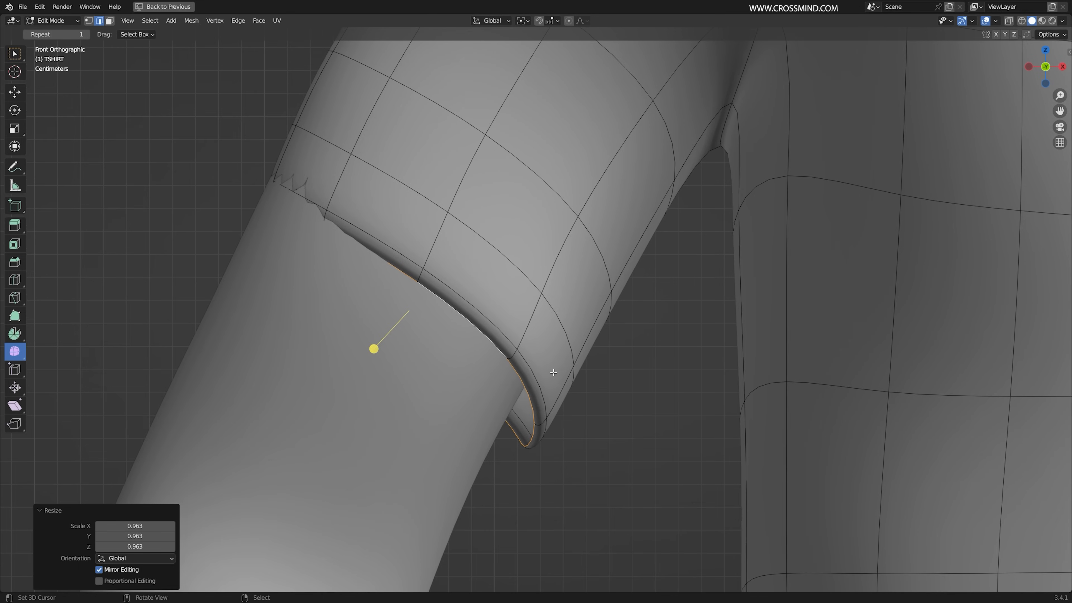
Extrude the sleeve's inner hem loop once more in place and rescale it to continue the hem's inner side
{"action": "key", "text": "e"}
{"action": "key", "text": "Escape"}
{"action": "key", "text": "s"}
{"action": "left_click", "coordinate": [632, 397]}
Enlarge the sleeve's outer hem loop with proportional editing at a size of about 0.069 and nudge it so the hem clears the arm
{"action": "right_click", "coordinate": [548, 399], "text": "alt"}
{"action": "key", "text": "o"}
{"action": "key", "text": "s"}
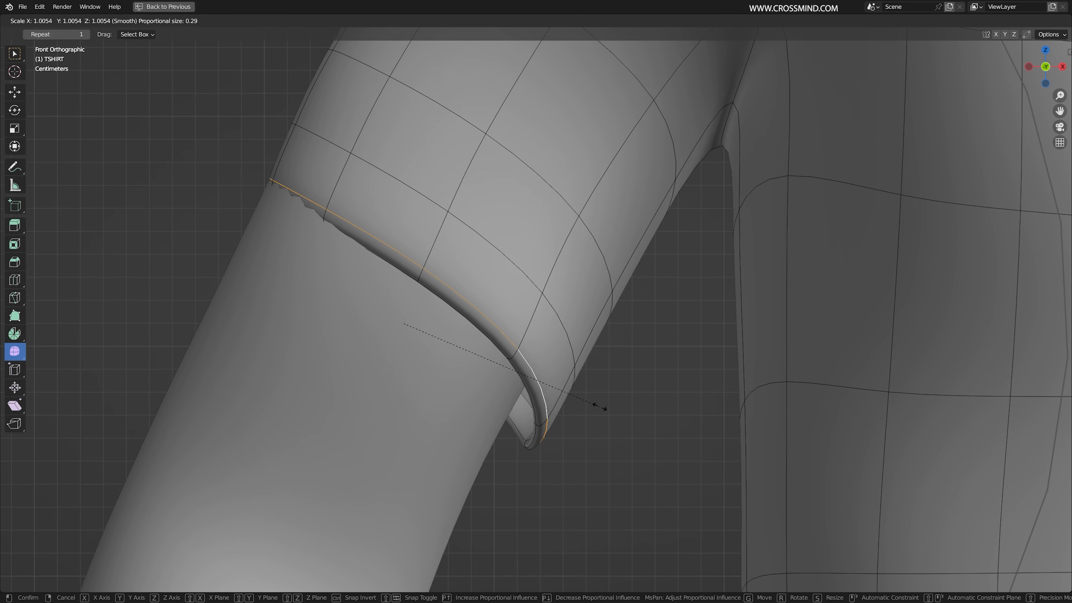
{"action": "scroll", "coordinate": [606, 406], "scroll_direction": "up", "scroll_amount": 15}
{"action": "left_click", "coordinate": [611, 404]}
{"action": "key", "text": "g"}
{"action": "left_click", "coordinate": [608, 404]}
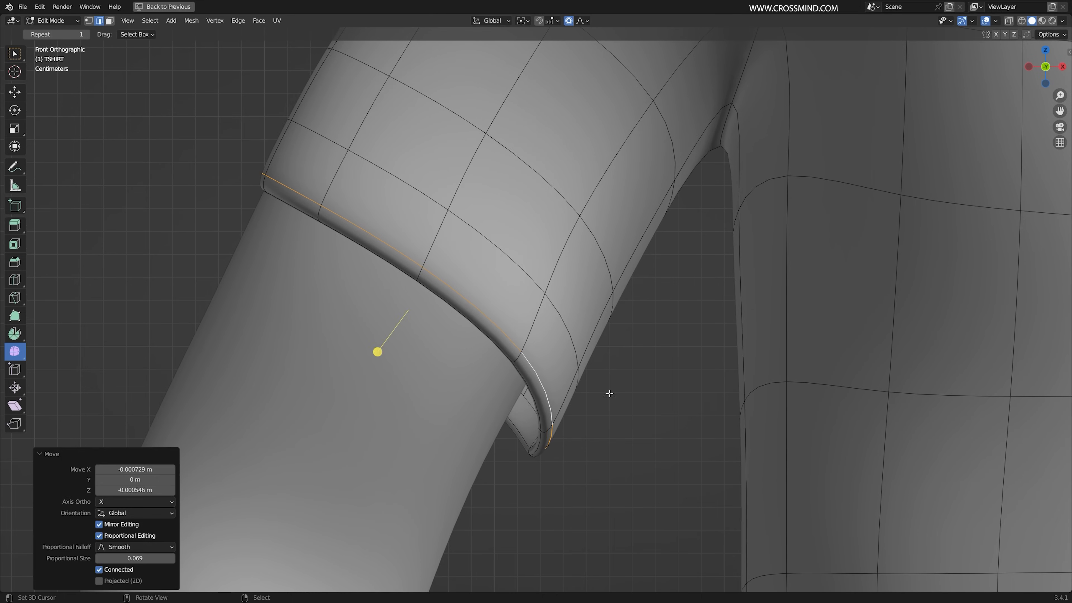
Select the sleeve's edge loop just above the hem and bevel it into a pair of loops
{"action": "scroll", "coordinate": [610, 398], "scroll_direction": "down", "scroll_amount": 3}
{"action": "middle_click_drag", "start_coordinate": [546, 331], "coordinate": [552, 372], "text": "shift"}
{"action": "scroll", "coordinate": [552, 372], "scroll_direction": "up", "scroll_amount": 2}
{"action": "right_click", "coordinate": [569, 369], "text": "alt"}
{"action": "scroll", "coordinate": [593, 383], "scroll_direction": "up", "scroll_amount": 3}
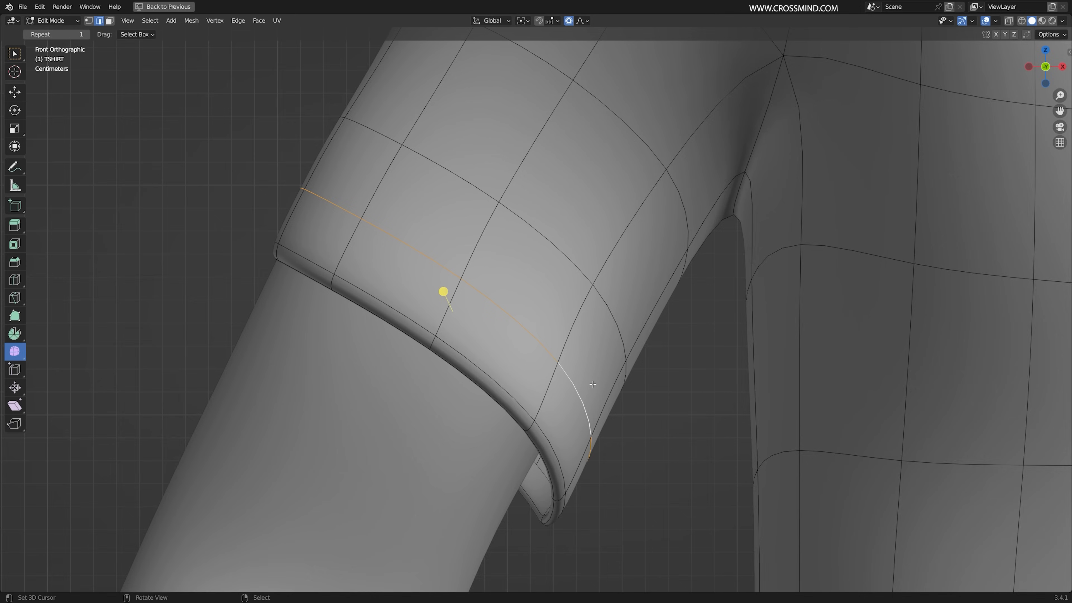
{"action": "key", "text": "ctrl+b"}
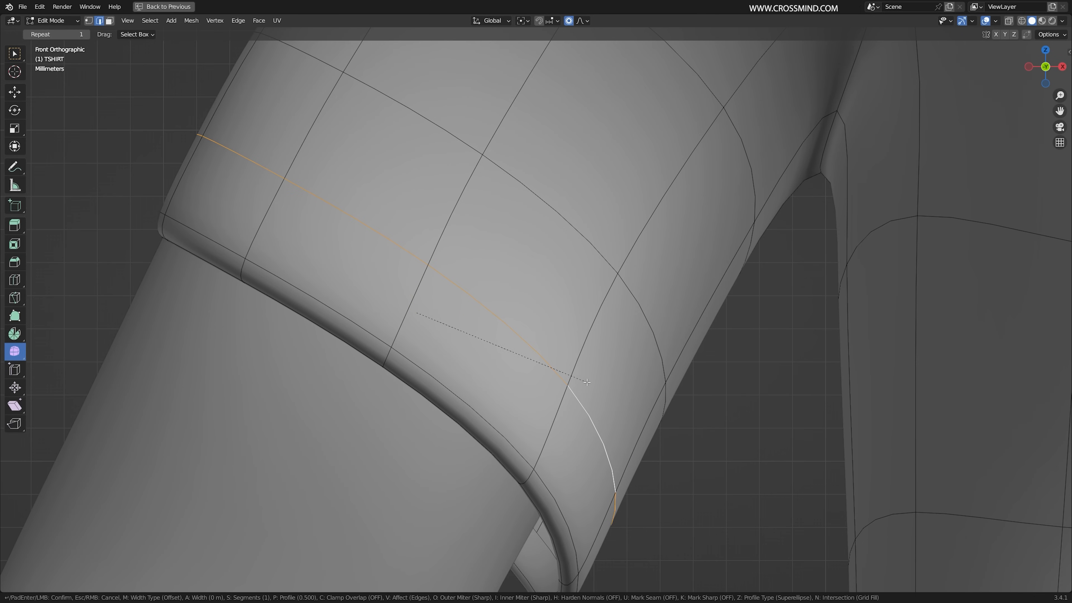
{"action": "left_click", "coordinate": [592, 378]}
Insert a centred edge loop between the sleeve's beveled loops and bevel it into a narrow seam strip
{"action": "key", "text": "ctrl+r"}
{"action": "left_click", "coordinate": [591, 378]}
{"action": "right_click", "coordinate": [591, 378]}
{"action": "key", "text": "ctrl+b"}
{"action": "left_click", "coordinate": [619, 354]}
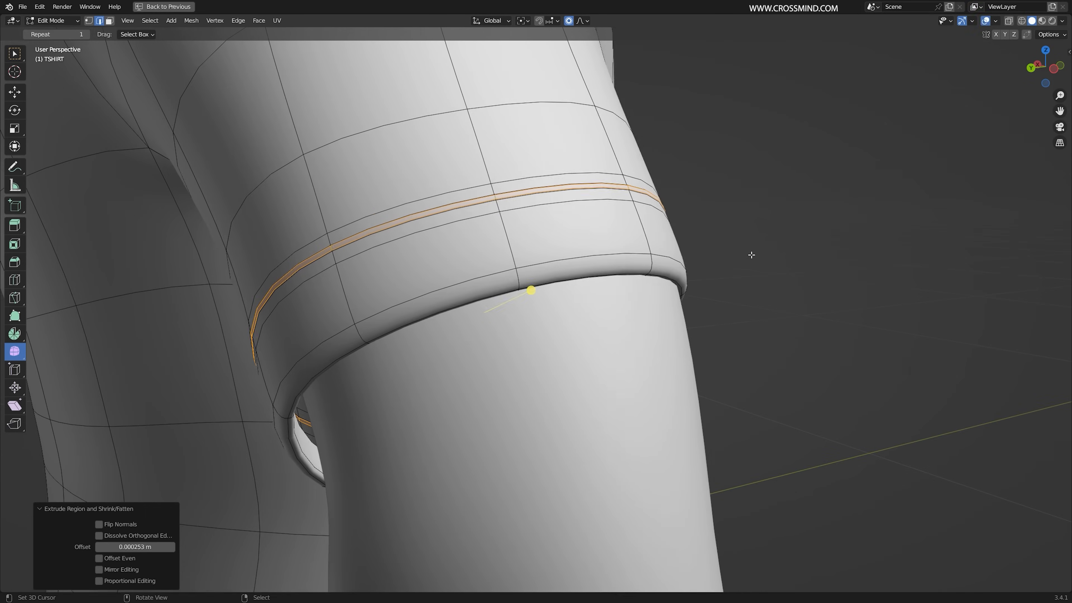
{"action": "key", "text": "s"}
{"action": "scroll", "coordinate": [782, 247], "scroll_direction": "up", "scroll_amount": 10}
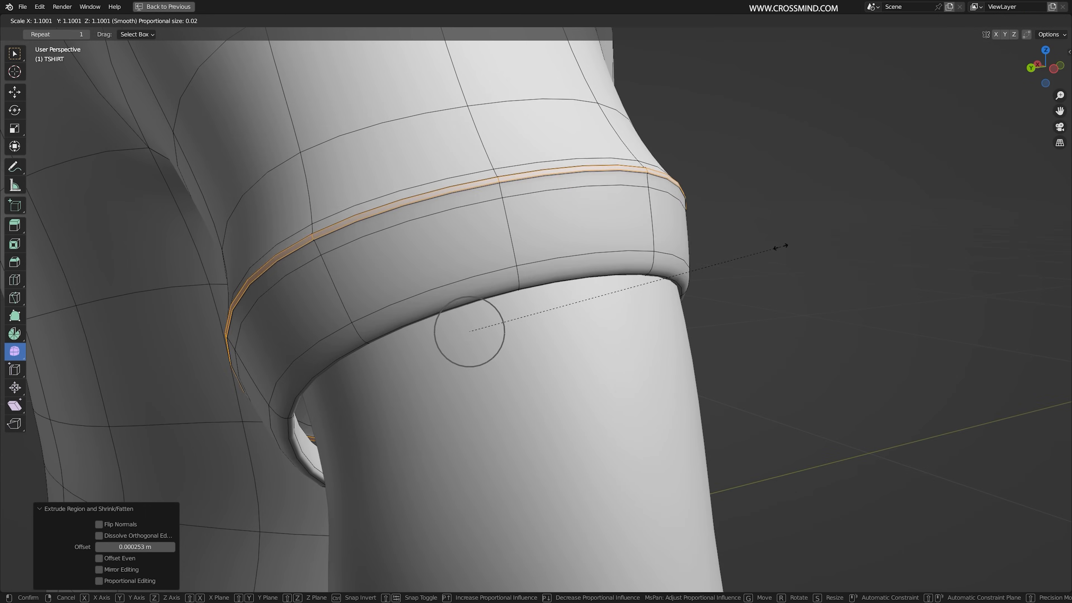
{"action": "right_click", "coordinate": [782, 247]}
{"action": "key", "text": "ctrl+z"}
Hide the overlays and extrude the sleeve's narrow seam strip along its normals with an offset of about 0.00108 m
{"action": "key", "text": "alt+shift+z"}
{"action": "key", "text": "alt+e"}
{"action": "left_click", "coordinate": [745, 232]}
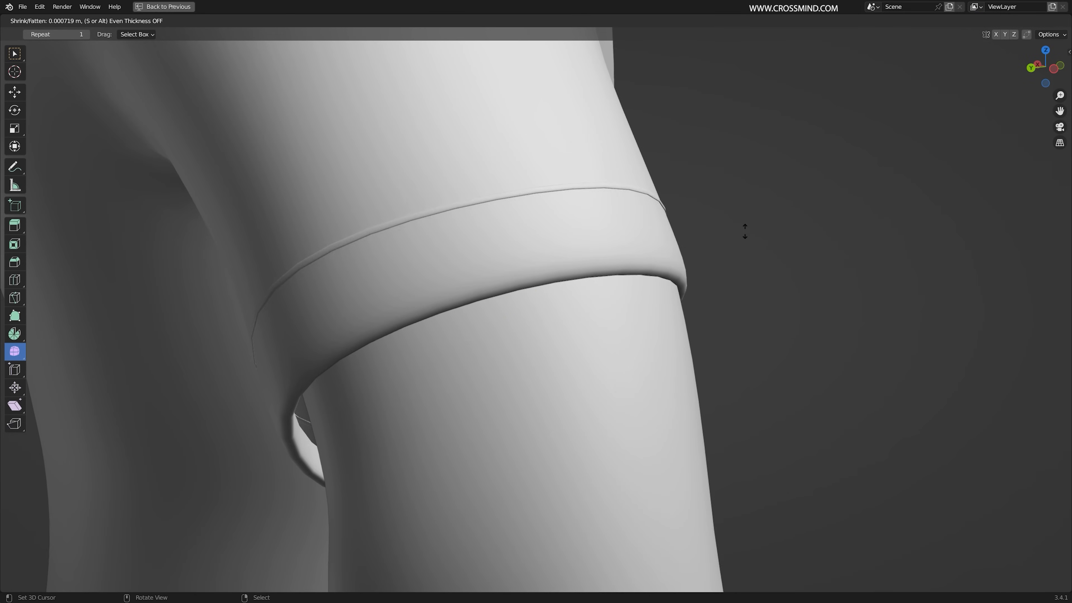
{"action": "left_click", "coordinate": [742, 233]}
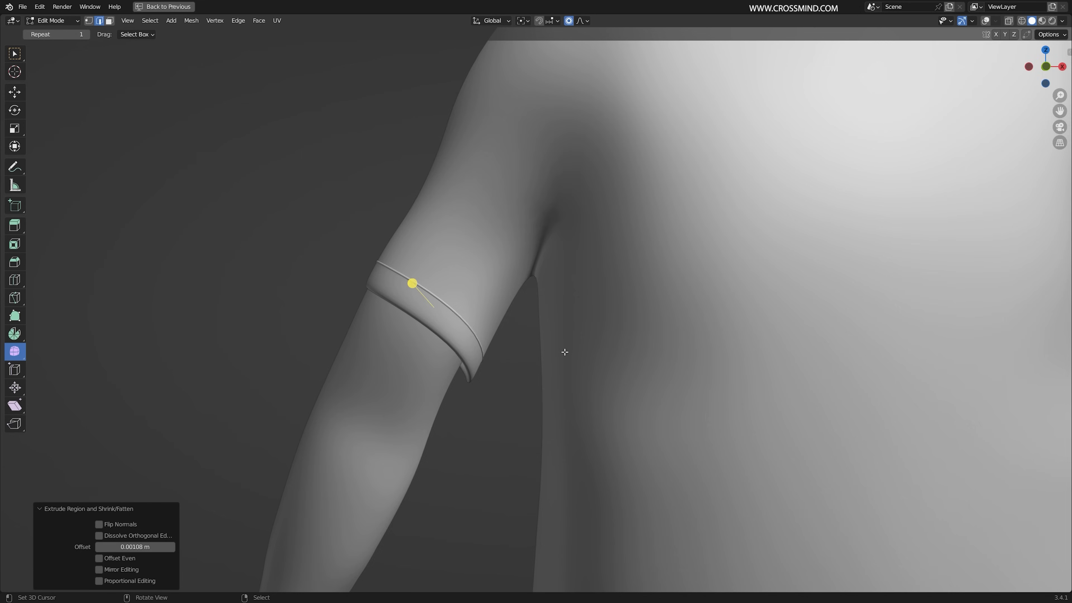
{"action": "key", "text": "KP_1"}
{"action": "middle_click_drag", "start_coordinate": [706, 299], "coordinate": [637, 320]}
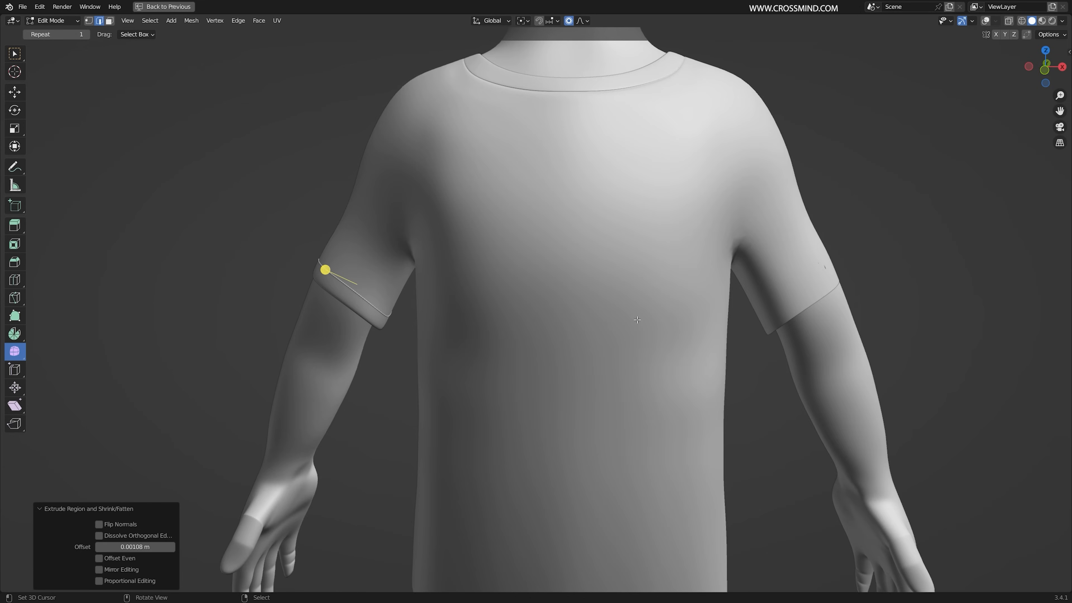
Show the overlays again, select the open edge loop at the shirt's bottom hem and extrude it in place
{"action": "middle_click_drag", "start_coordinate": [553, 383], "coordinate": [529, 314], "text": "shift"}
{"action": "scroll", "coordinate": [528, 314], "scroll_direction": "up", "scroll_amount": 4}
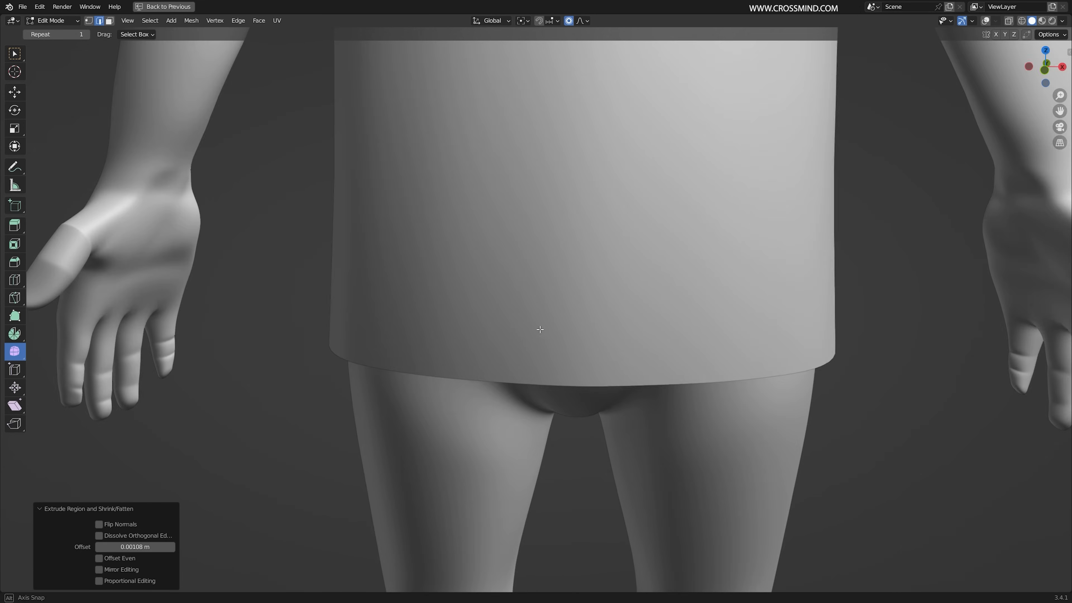
{"action": "left_click", "coordinate": [986, 20]}
{"action": "key", "text": "ctrl+r"}
{"action": "key", "text": "Escape"}
{"action": "right_click", "coordinate": [874, 341], "text": "alt"}
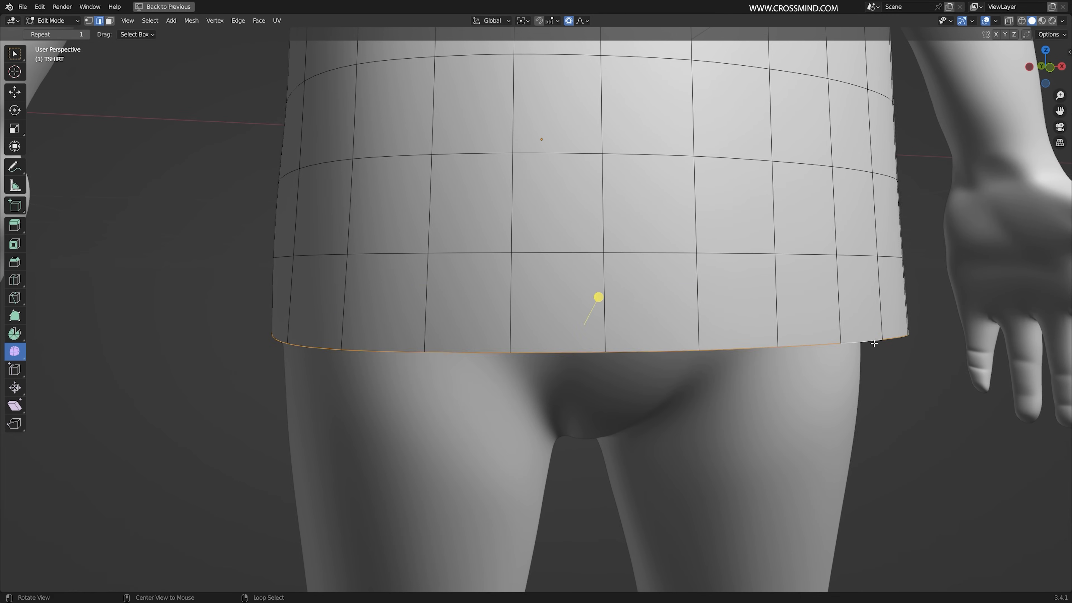
{"action": "middle_click_drag", "start_coordinate": [874, 341], "coordinate": [898, 319]}
{"action": "scroll", "coordinate": [920, 340], "scroll_direction": "up", "scroll_amount": 3}
{"action": "key", "text": "alt+e"}
{"action": "key", "text": "e"}
{"action": "right_click", "coordinate": [926, 295]}
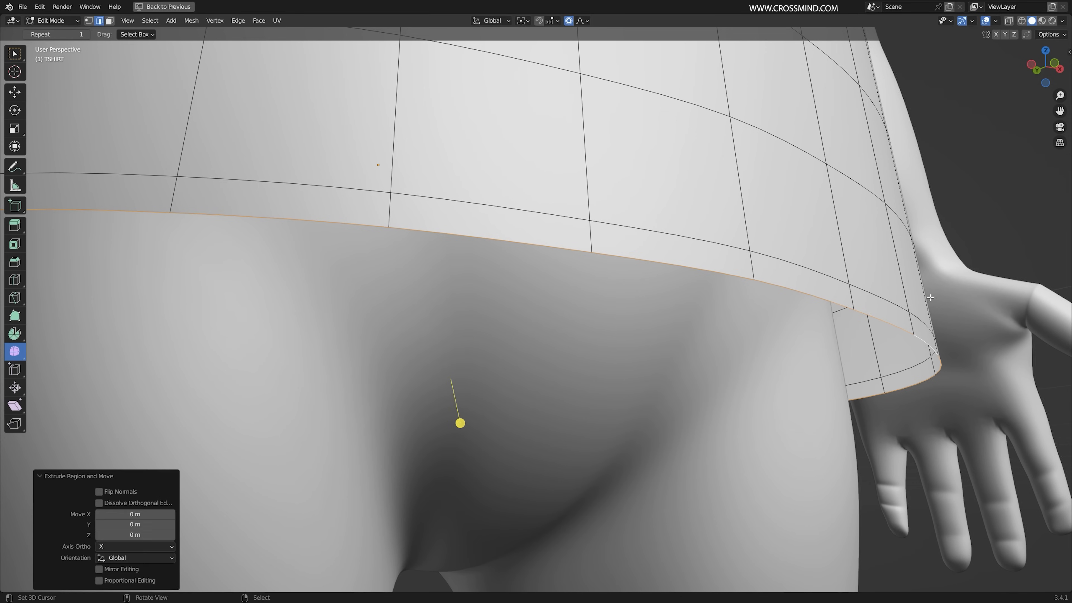
Scale the extruded bottom hem loop to about 0.958 with proportional editing disabled
{"action": "key", "text": "s"}
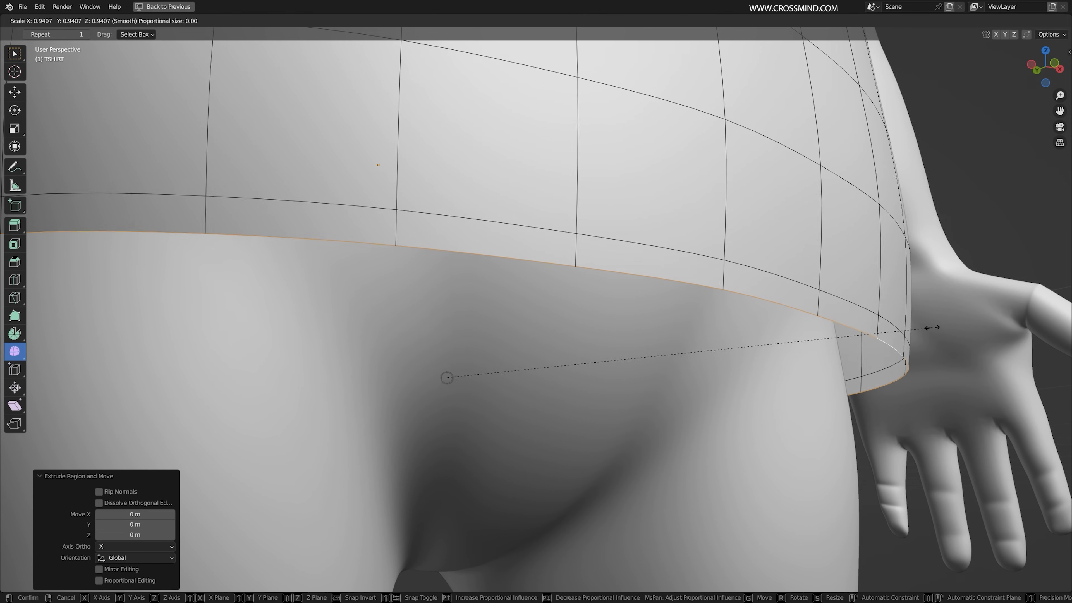
{"action": "key", "text": "Escape"}
{"action": "key", "text": "s"}
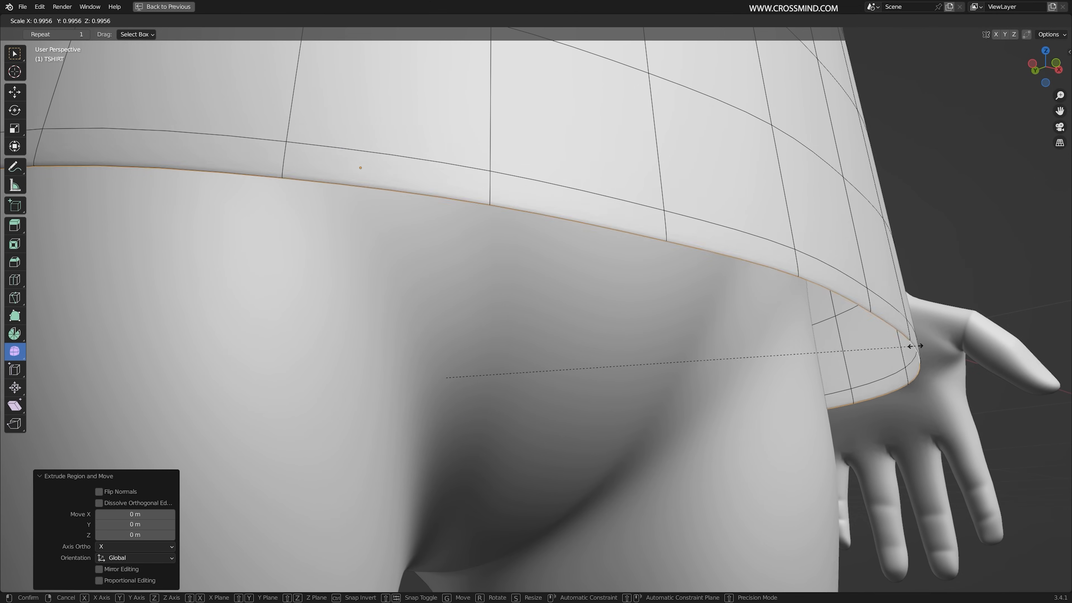
{"action": "left_click", "coordinate": [890, 345]}
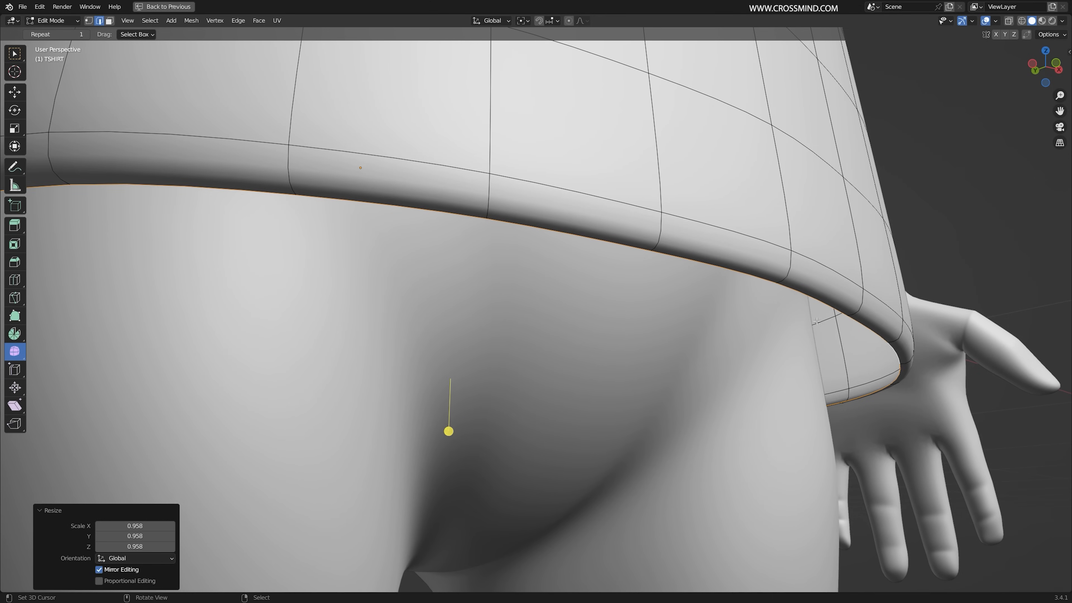
Extrude the bottom hem loop in place at a scale of about 0.982, and extrude it again about 0.081 m upward along Z
{"action": "middle_click_drag", "start_coordinate": [889, 334], "coordinate": [870, 341]}
{"action": "key", "text": "e"}
{"action": "right_click", "coordinate": [870, 340]}
{"action": "key", "text": "s"}
{"action": "left_click", "coordinate": [891, 360]}
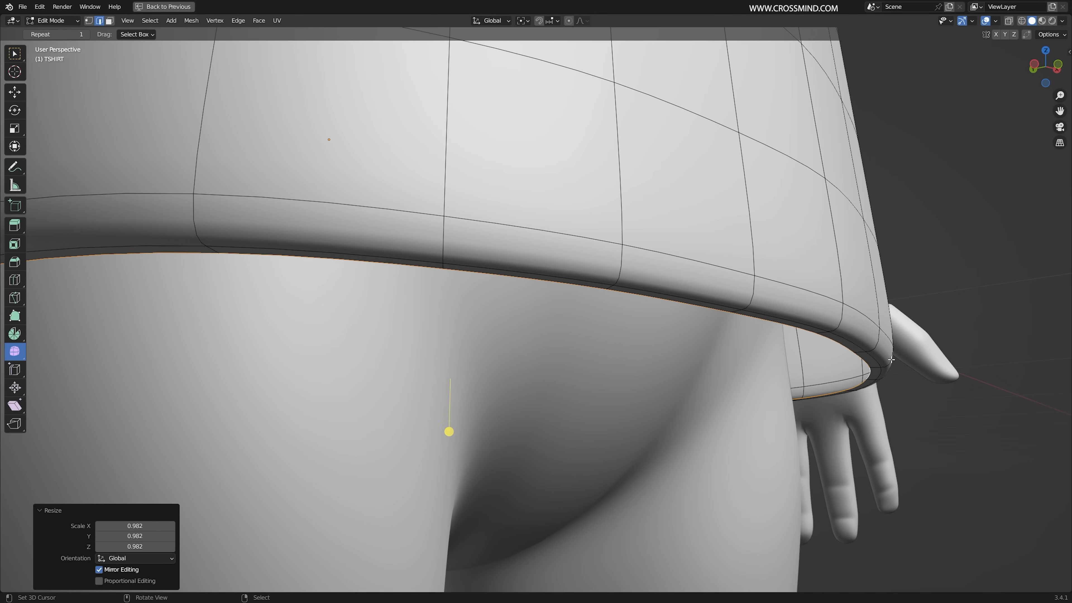
{"action": "key", "text": "e"}
{"action": "key", "text": "z"}
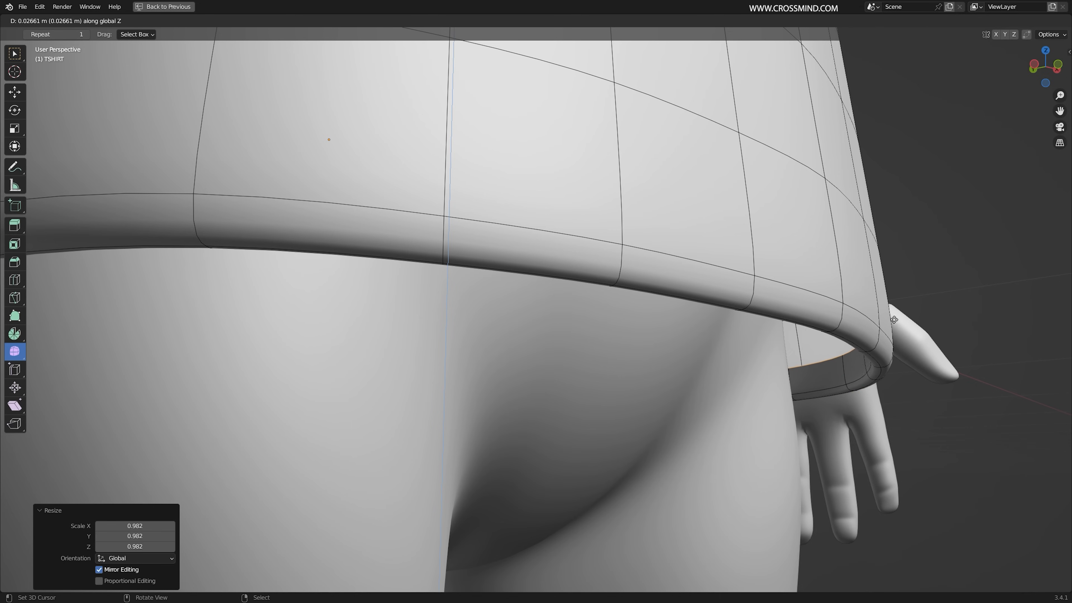
{"action": "left_click", "coordinate": [896, 244]}
Insert an edge loop above the shirt's bottom hem, slid by about 0.570, and bevel it to a width of about 0.001 m
{"action": "middle_click_drag", "start_coordinate": [895, 243], "coordinate": [491, 299]}
{"action": "scroll", "coordinate": [472, 289], "scroll_direction": "up", "scroll_amount": 5}
{"action": "key", "text": "ctrl+r"}
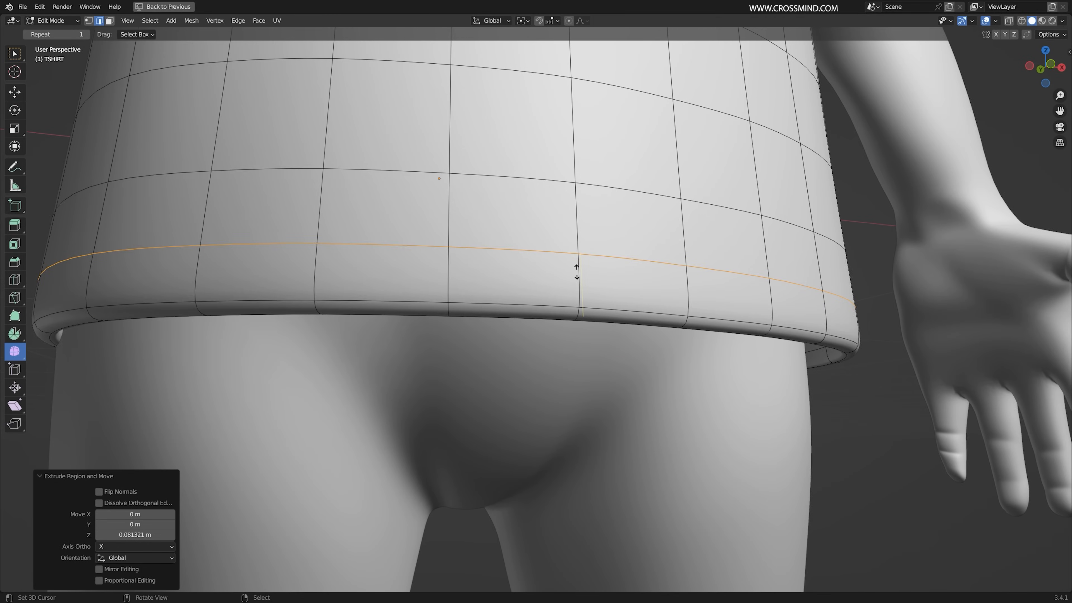
{"action": "left_click", "coordinate": [574, 273]}
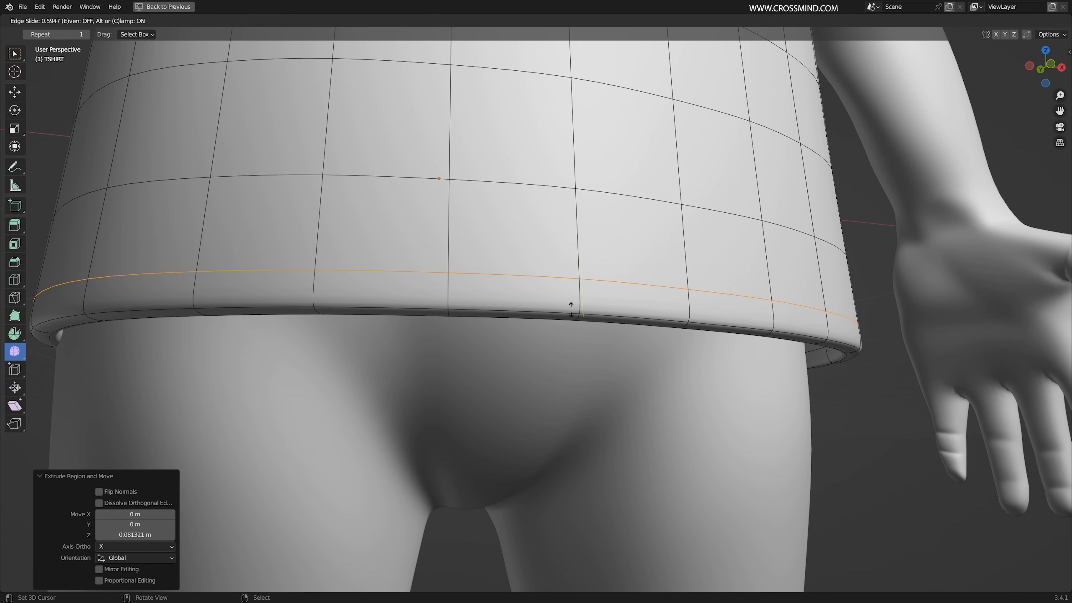
{"action": "left_click", "coordinate": [574, 307]}
{"action": "scroll", "coordinate": [454, 323], "scroll_direction": "up", "scroll_amount": 4}
{"action": "key", "text": "ctrl+b"}
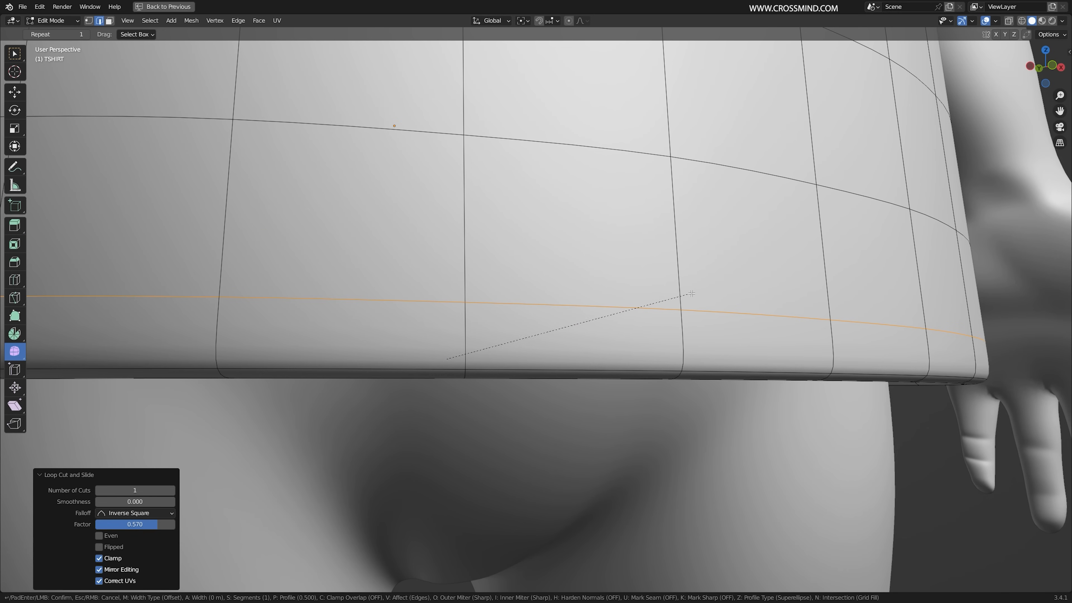
{"action": "left_click", "coordinate": [894, 316]}
Insert two edge loops inside the beveled strip above the bottom hem, the first slid by about -0.584 and the second centred above it
{"action": "key", "text": "ctrl+alt+space"}
{"action": "scroll", "coordinate": [776, 312], "scroll_direction": "up", "scroll_amount": 5}
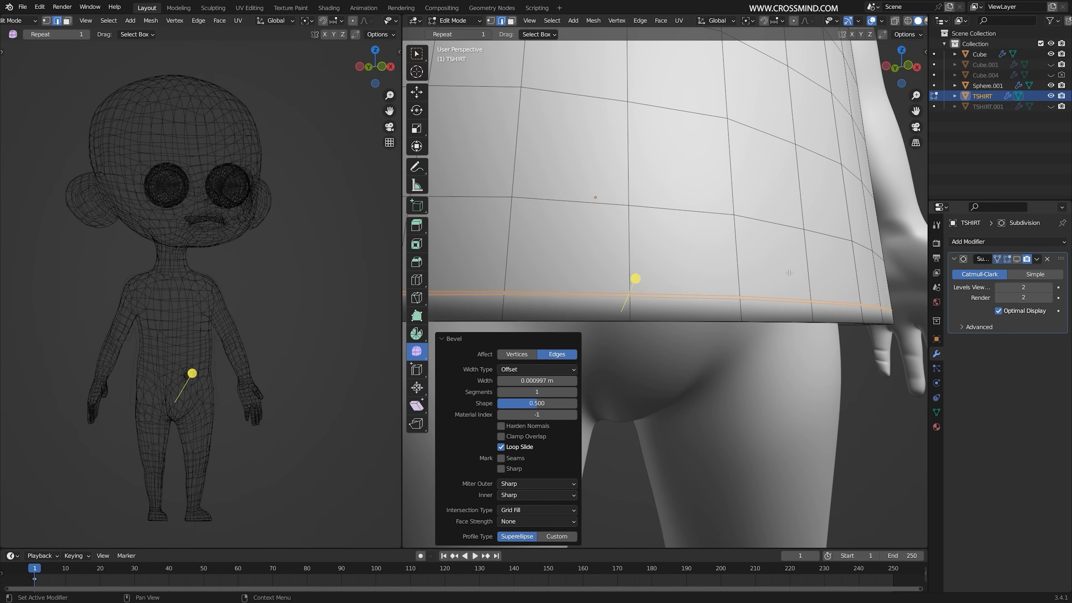
{"action": "key", "text": "3"}
{"action": "key", "text": "ctrl+space"}
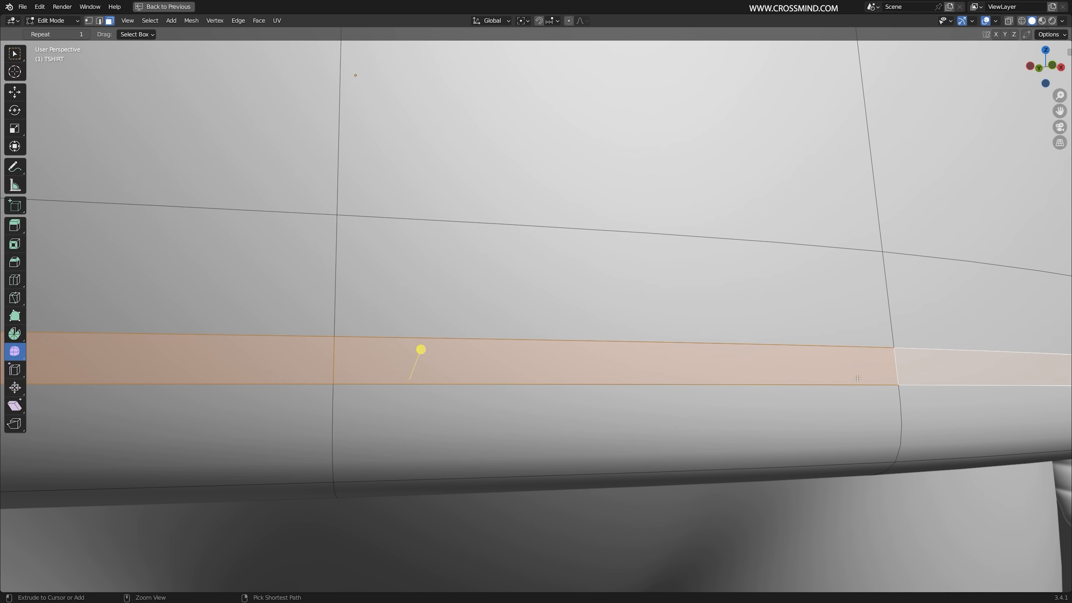
{"action": "key", "text": "ctrl+r"}
{"action": "left_click", "coordinate": [895, 364]}
{"action": "left_click", "coordinate": [897, 371]}
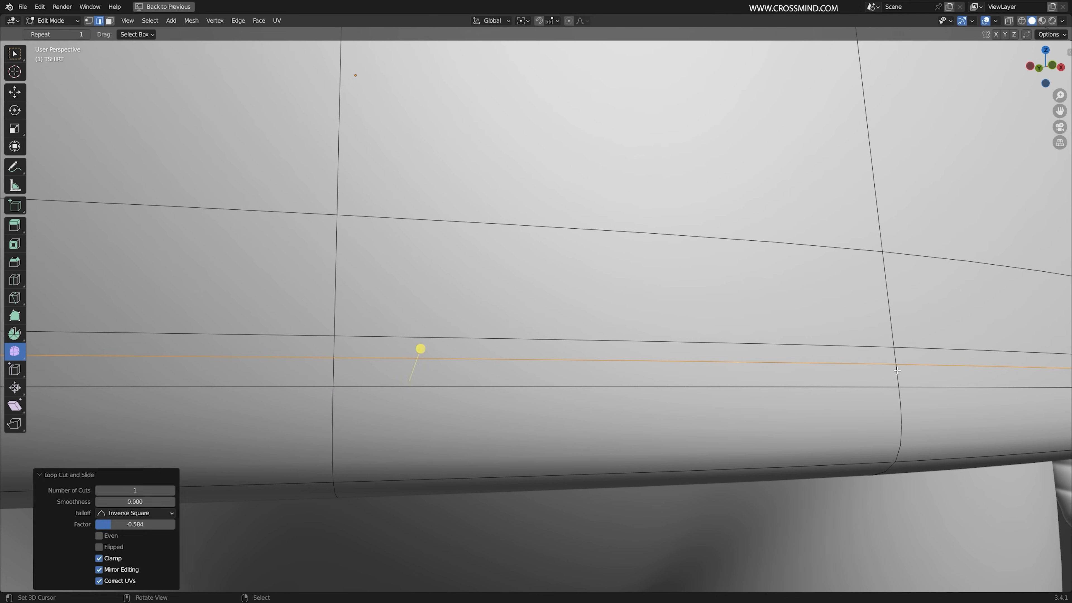
{"action": "scroll", "coordinate": [897, 371], "scroll_direction": "down", "scroll_amount": 4}
{"action": "scroll", "coordinate": [690, 340], "scroll_direction": "up", "scroll_amount": 3}
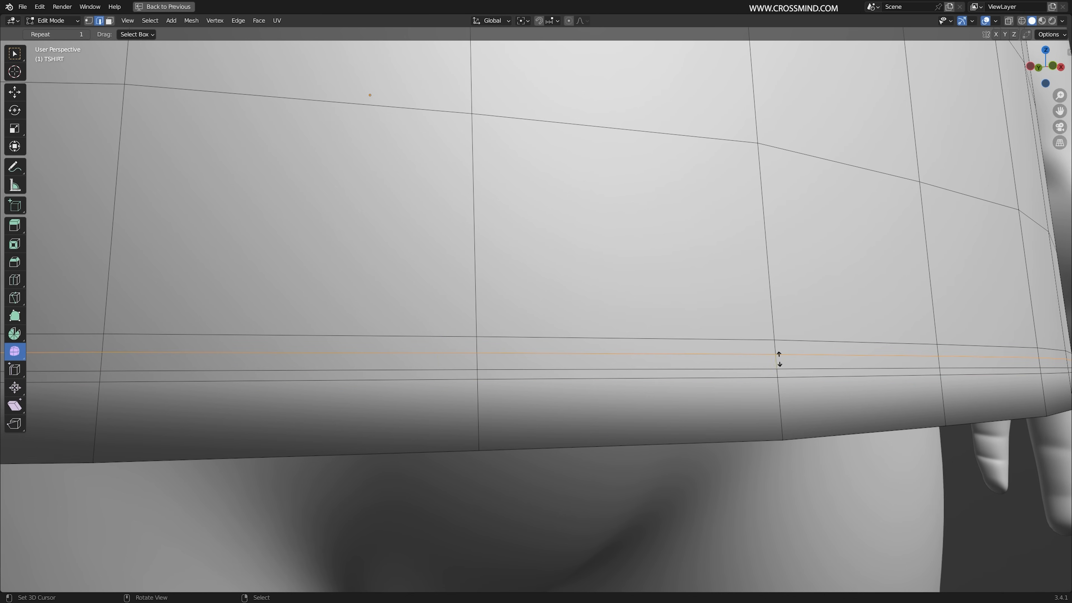
{"action": "left_click", "coordinate": [779, 360]}
Scale the strip's upper inner loop slightly inward and the lower one to about 1.001, raising the lower loop about 0.0019 m along Z
{"action": "key", "text": "s"}
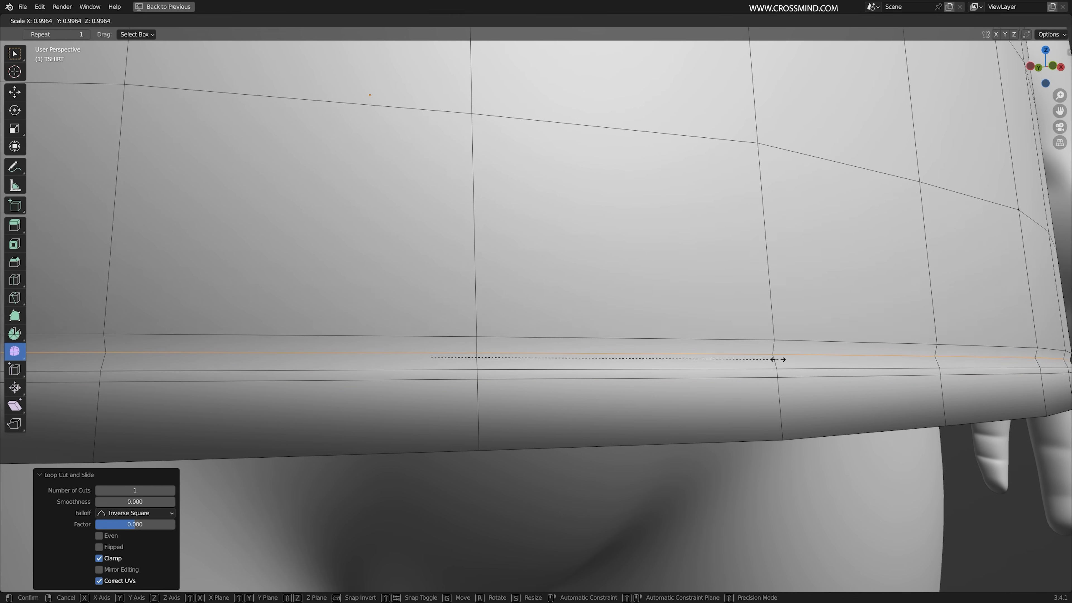
{"action": "left_click", "coordinate": [776, 360]}
{"action": "left_click", "coordinate": [752, 369], "text": "alt"}
{"action": "key", "text": "s"}
{"action": "left_click", "coordinate": [817, 388]}
{"action": "key", "text": "g"}
{"action": "key", "text": "z"}
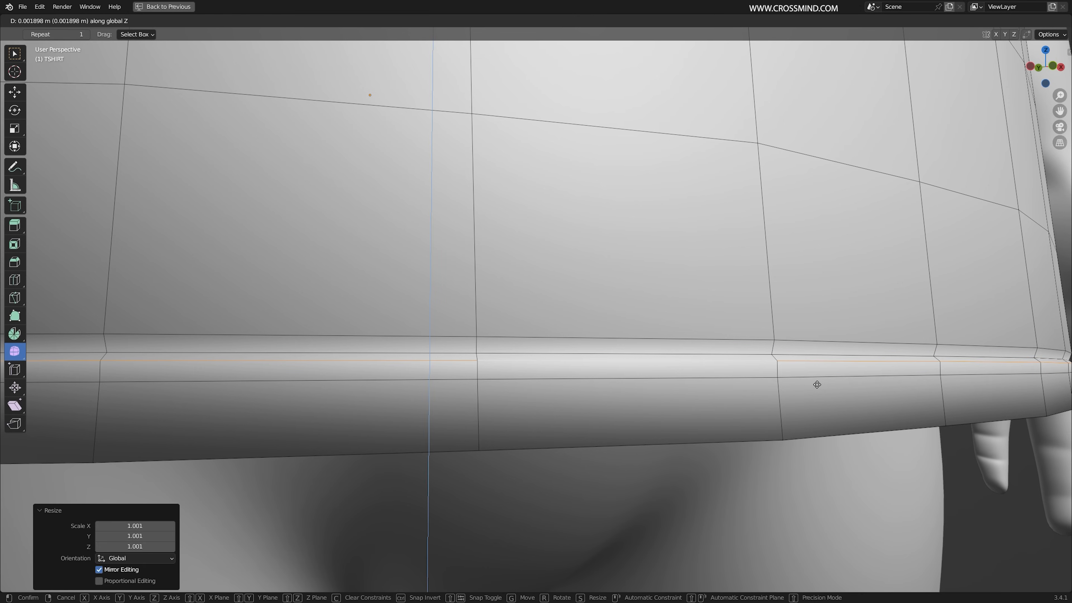
{"action": "left_click", "coordinate": [816, 384]}
Enable the Subdivision modifier's viewport display, check the bottom hem without overlays and save the file
{"action": "scroll", "coordinate": [816, 383], "scroll_direction": "down", "scroll_amount": 2}
{"action": "middle_click_drag", "start_coordinate": [816, 383], "coordinate": [708, 360]}
{"action": "scroll", "coordinate": [708, 360], "scroll_direction": "down", "scroll_amount": 2}
{"action": "left_click", "coordinate": [985, 21]}
{"action": "scroll", "coordinate": [778, 230], "scroll_direction": "down", "scroll_amount": 3}
{"action": "key", "text": "ctrl+space"}
{"action": "left_click", "coordinate": [1017, 259]}
{"action": "middle_click_drag", "start_coordinate": [717, 371], "coordinate": [700, 316]}
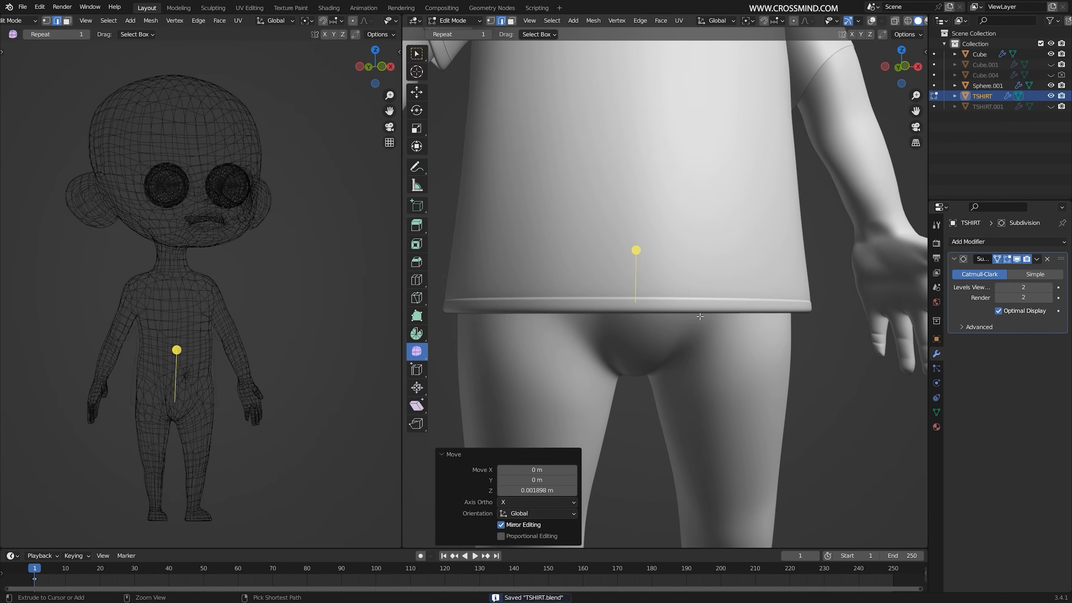
{"action": "key", "text": "ctrl+s"}
{"action": "key", "text": "ctrl+space"}
Select the entire shirt mesh and symmetrize it so both sleeves share the finished hem
{"action": "scroll", "coordinate": [700, 316], "scroll_direction": "down", "scroll_amount": 5}
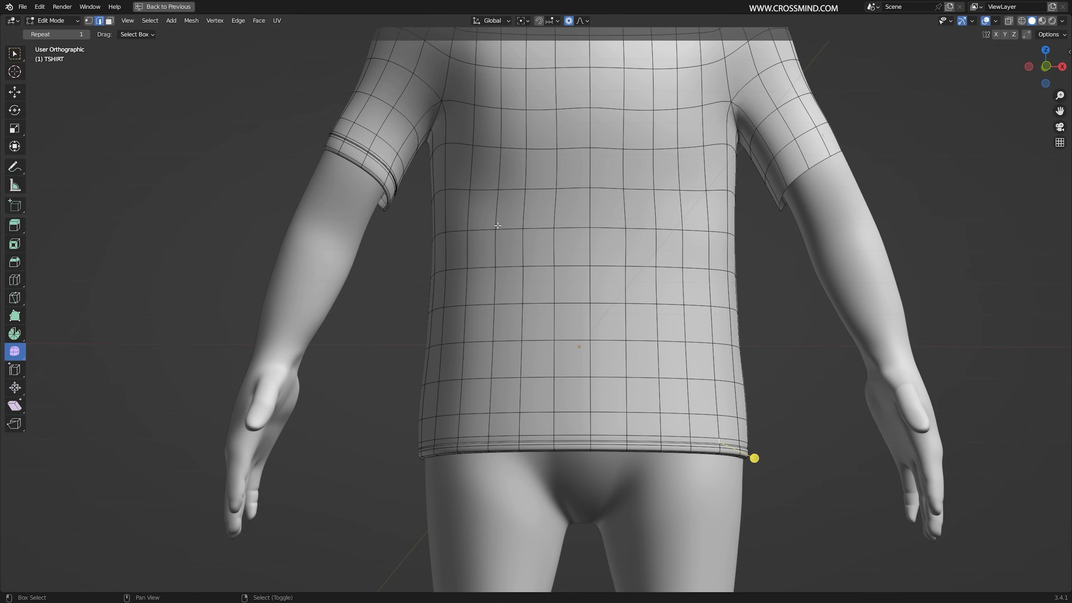
{"action": "middle_click_drag", "start_coordinate": [510, 240], "coordinate": [554, 330], "text": "shift"}
{"action": "key", "text": "a"}
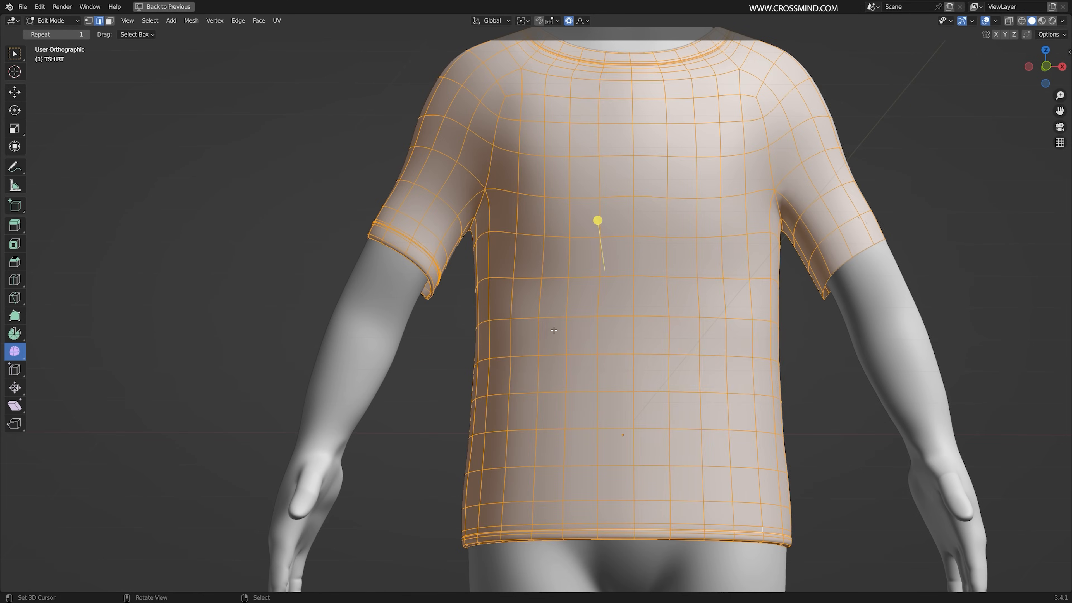
{"action": "key", "text": "F3"}
{"action": "key", "text": "Return"}
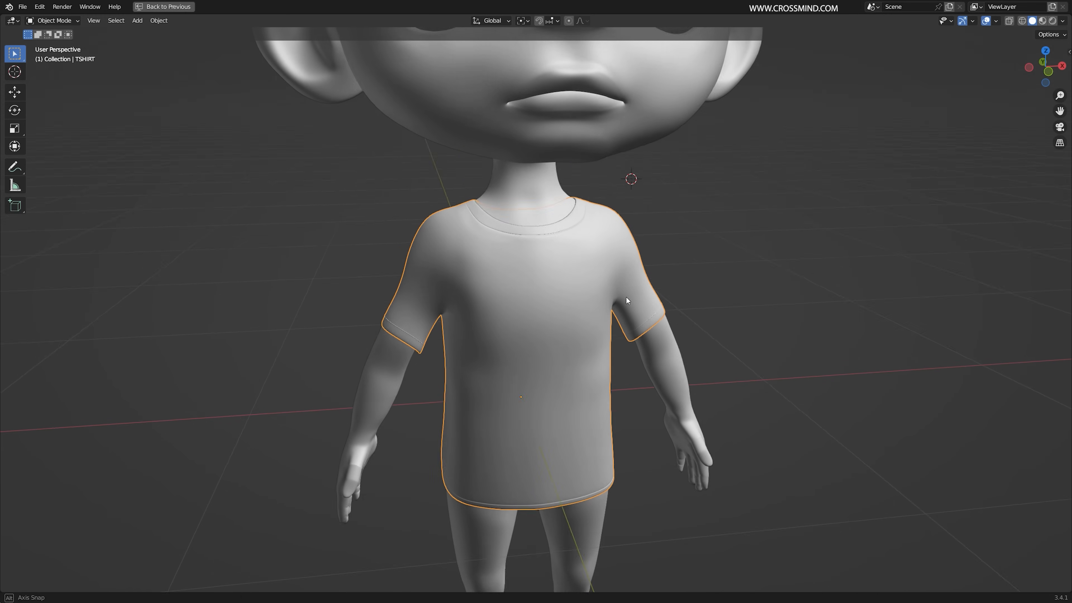
Save the file in Object Mode and review the shirt on the whole character
{"action": "middle_click_drag", "start_coordinate": [626, 295], "coordinate": [627, 295]}
{"action": "key", "text": "ctrl+s"}
{"action": "key", "text": "KP_5"}
{"action": "scroll", "coordinate": [627, 296], "scroll_direction": "down", "scroll_amount": 2}
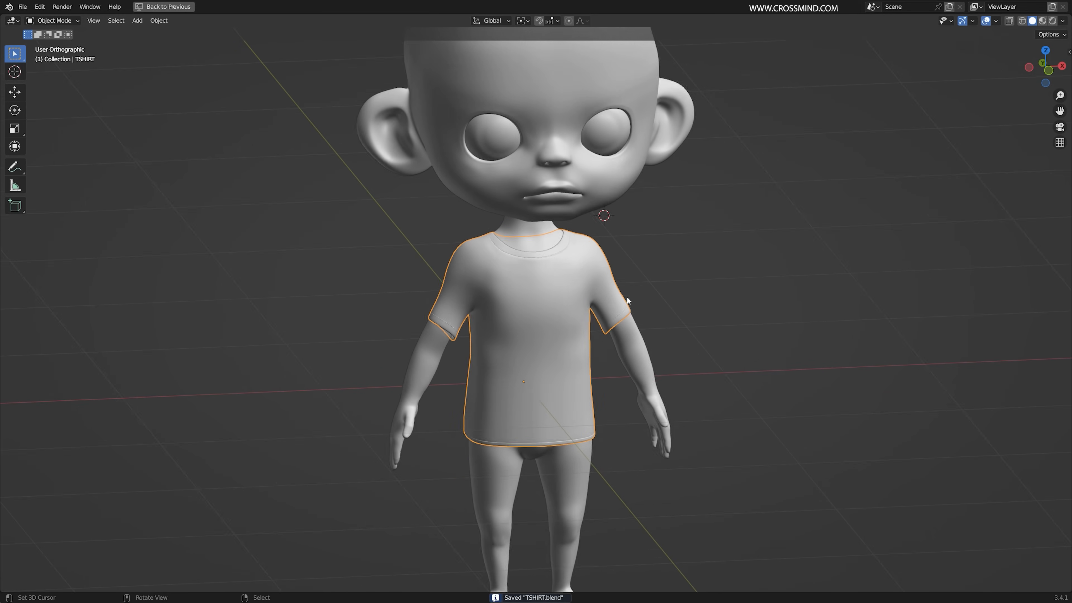
{"action": "scroll", "coordinate": [626, 296], "scroll_direction": "down", "scroll_amount": 2}
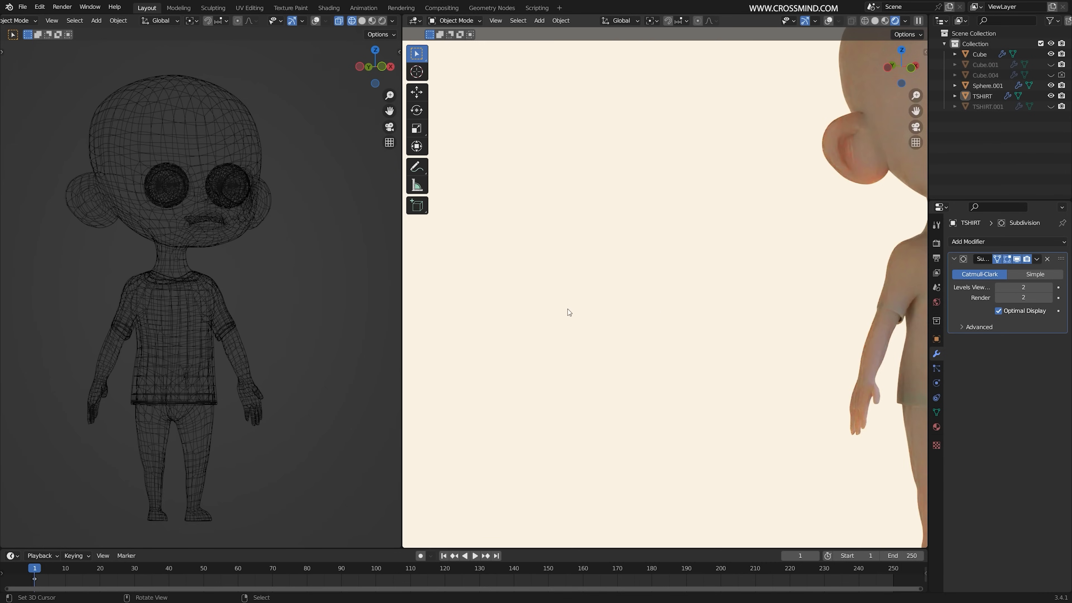
Replace the shirt's material with a new one and darken its base color
{"action": "left_click", "coordinate": [1042, 286]}
{"action": "left_click", "coordinate": [1034, 286]}
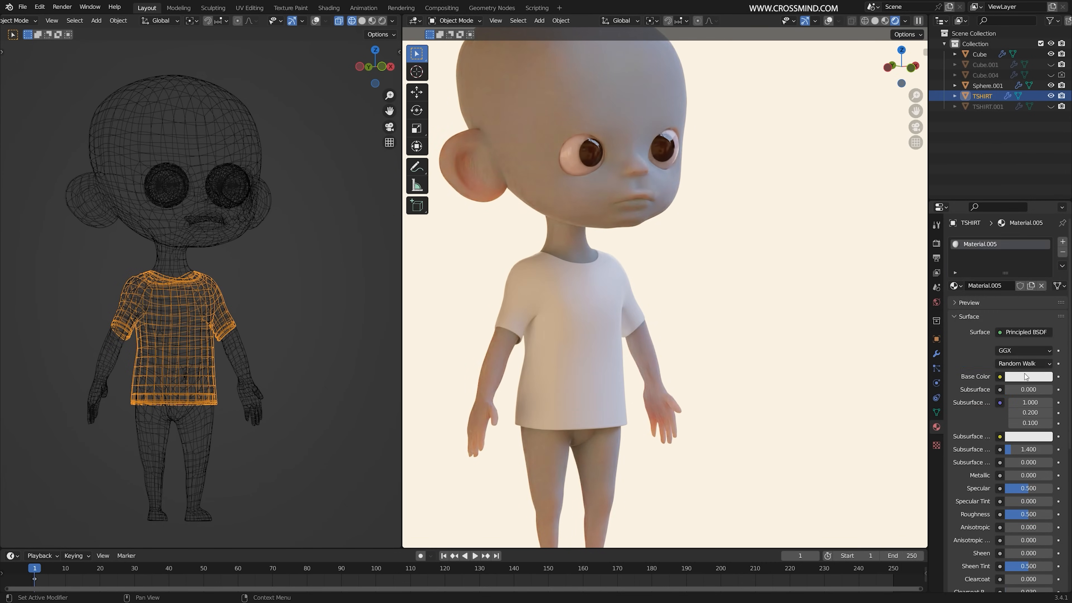
{"action": "left_click", "coordinate": [1027, 376]}
{"action": "left_click_drag", "start_coordinate": [1045, 241], "coordinate": [1044, 266]}
{"action": "left_click", "coordinate": [979, 296]}
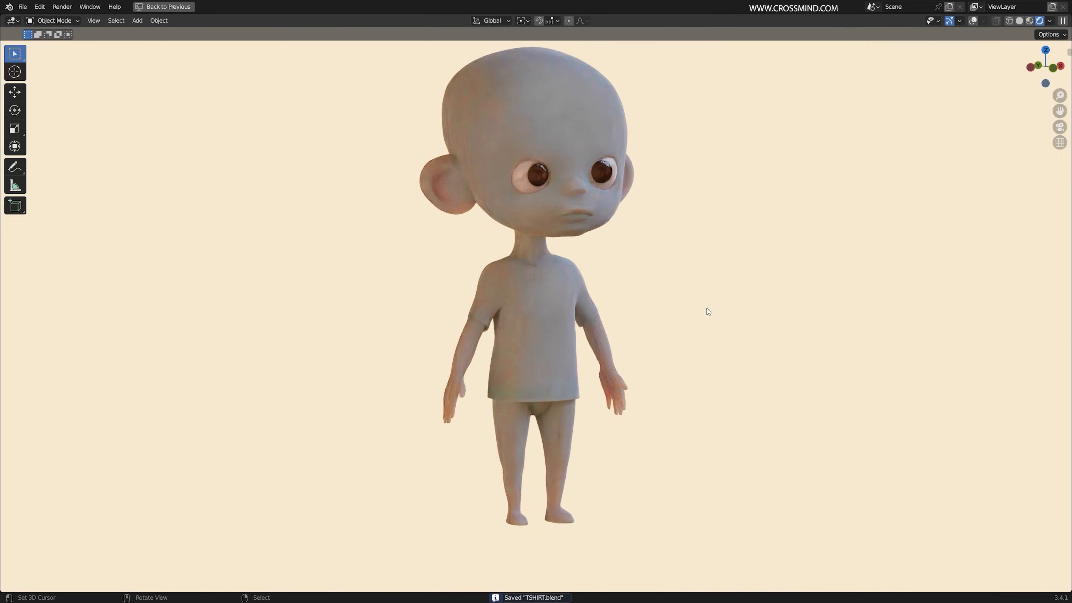
Compare other HDRI environments as lighting for the rendered preview of the dressed character
{"action": "left_click", "coordinate": [1050, 22]}
{"action": "left_click", "coordinate": [992, 107]}
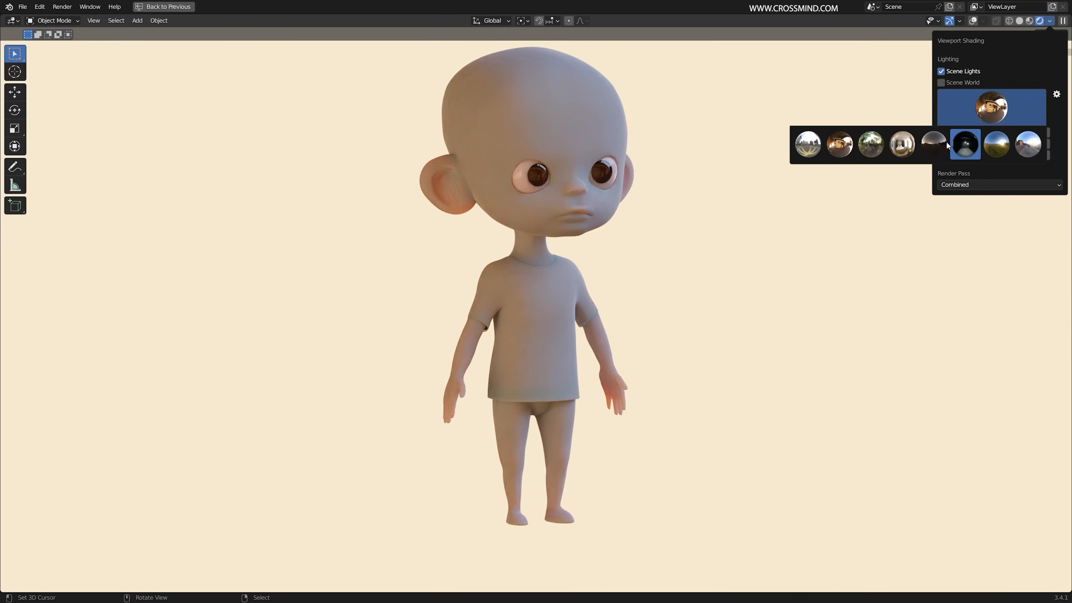
{"action": "left_click", "coordinate": [936, 142]}
{"action": "left_click", "coordinate": [991, 107]}
{"action": "left_click", "coordinate": [1023, 146]}
{"action": "left_click", "coordinate": [976, 21]}
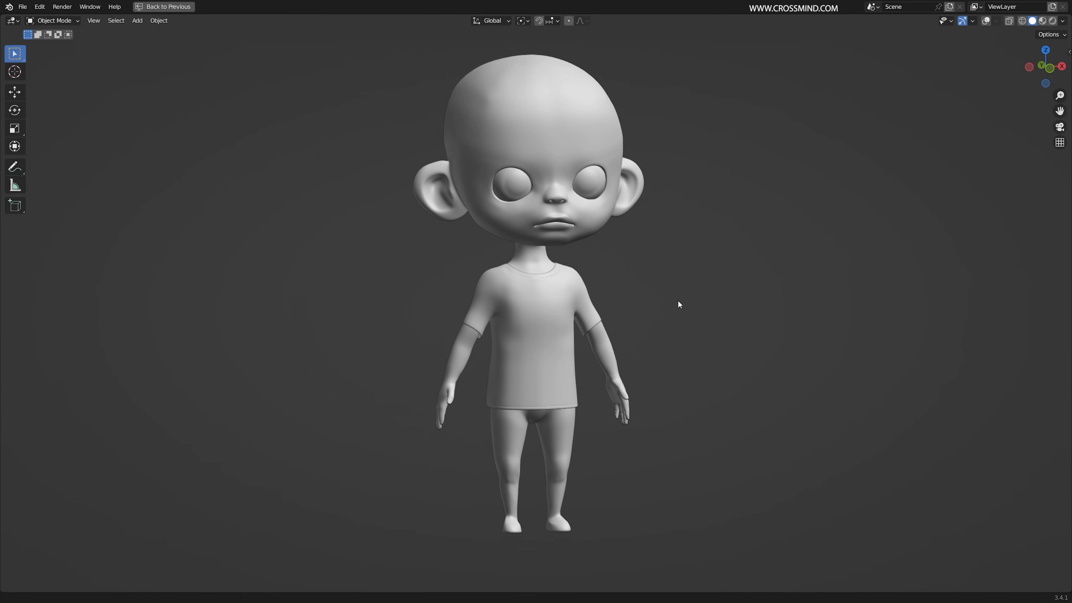
Isolate the body mesh in local view and open it for editing from the front with overlays shown
{"action": "scroll", "coordinate": [677, 300], "scroll_direction": "up", "scroll_amount": 3}
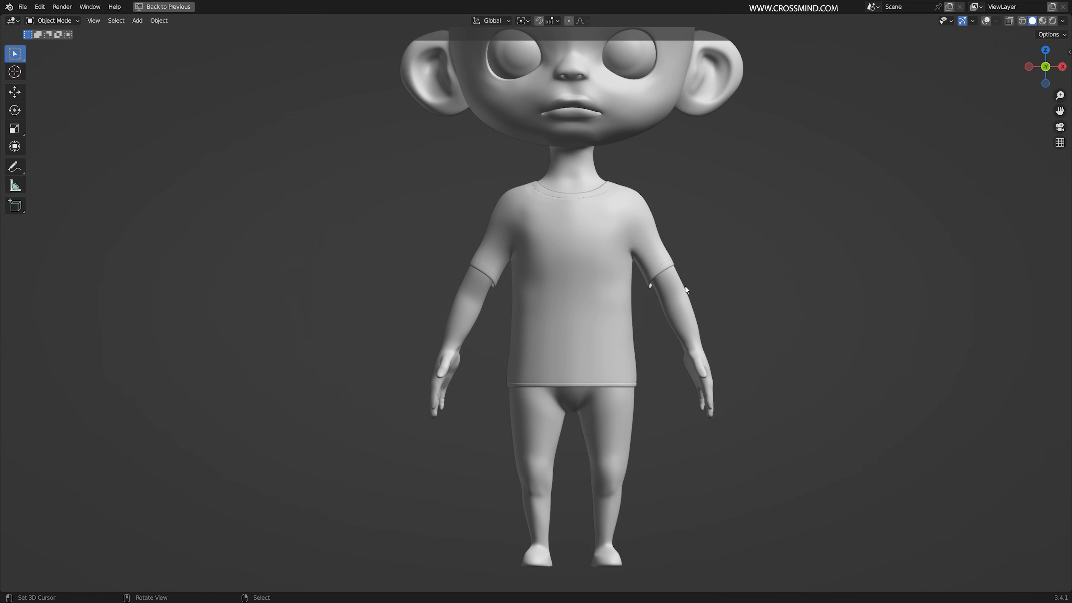
{"action": "right_click", "coordinate": [607, 485]}
{"action": "key", "text": "KP_Divide"}
{"action": "scroll", "coordinate": [630, 494], "scroll_direction": "up", "scroll_amount": 3}
{"action": "middle_click_drag", "start_coordinate": [630, 495], "coordinate": [633, 310], "text": "shift"}
{"action": "scroll", "coordinate": [633, 310], "scroll_direction": "up", "scroll_amount": 2}
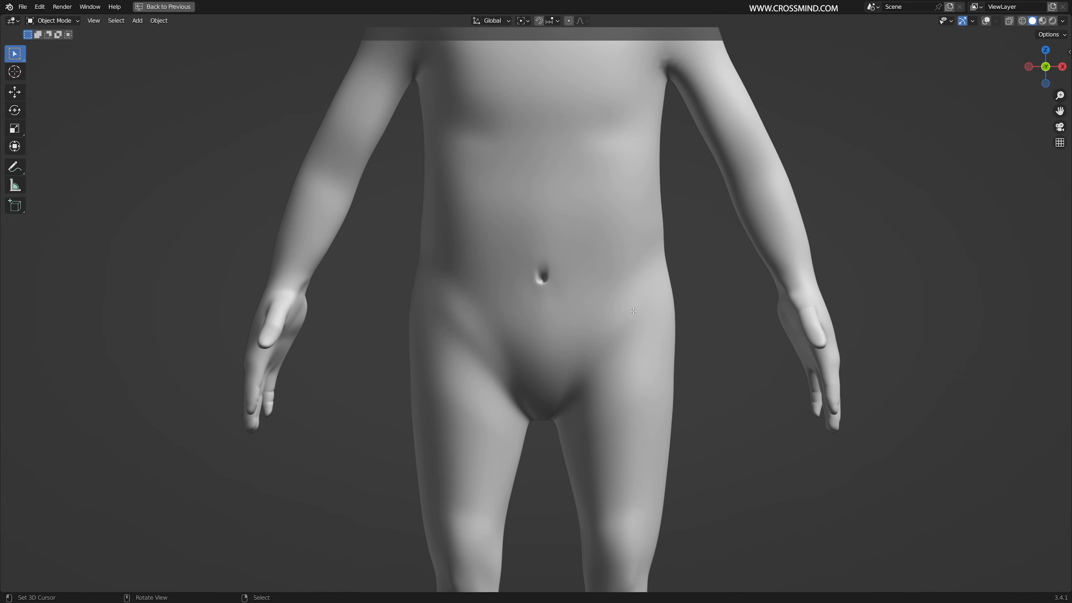
{"action": "key", "text": "Tab"}
{"action": "left_click", "coordinate": [986, 21]}
{"action": "key", "text": "KP_1"}
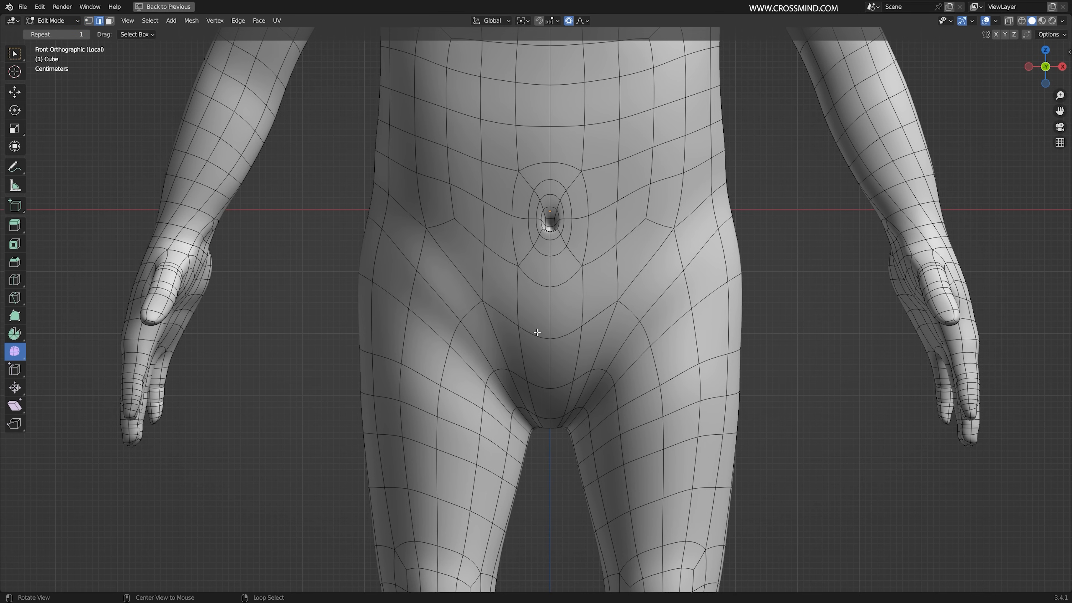
Select the edge loops around both upper thighs and grow the selection six times to cover the hips and thighs
{"action": "scroll", "coordinate": [537, 336], "scroll_direction": "down", "scroll_amount": 2}
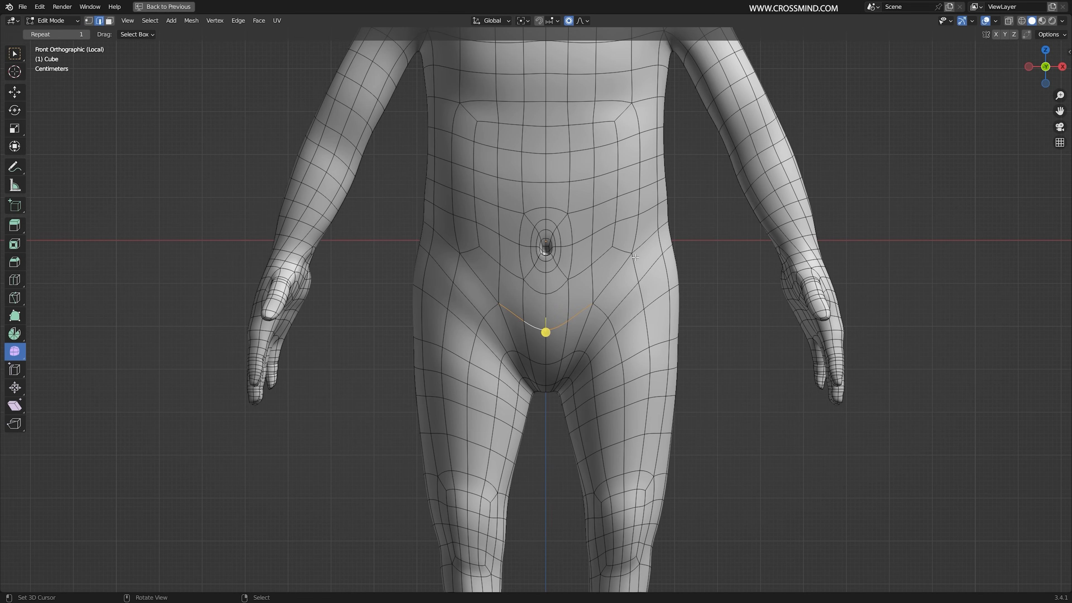
{"action": "scroll", "coordinate": [539, 398], "scroll_direction": "up", "scroll_amount": 2}
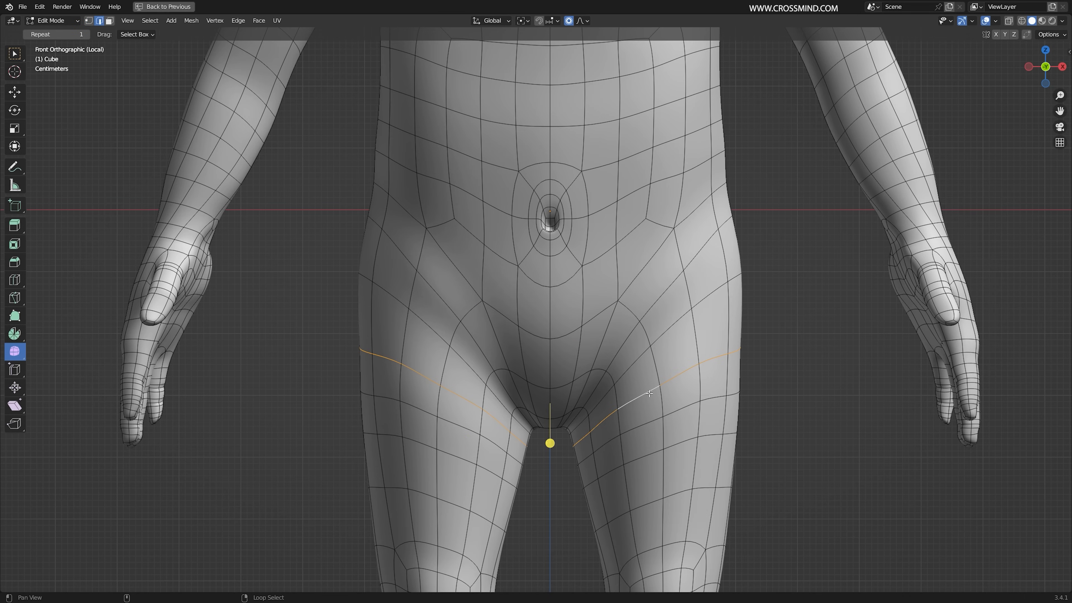
{"action": "key", "text": "ctrl+KP_Add"}
{"action": "key", "text": "ctrl+KP_Add"}
{"action": "key", "text": "ctrl+KP_Add"}
{"action": "key", "text": "ctrl+KP_Add"}
{"action": "key", "text": "ctrl+KP_Add"}
{"action": "key", "text": "ctrl+KP_Add"}
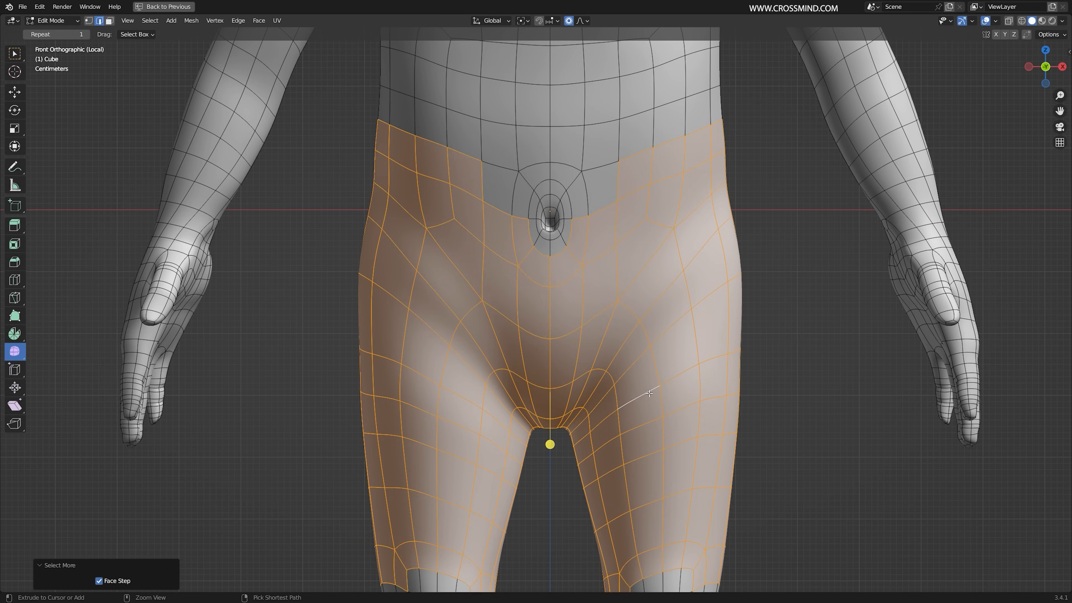
Duplicate the selected hip and thigh faces in place, separate them into their own object and name it SHORTS
{"action": "key", "text": "KP_5"}
{"action": "middle_click_drag", "start_coordinate": [576, 376], "coordinate": [682, 351]}
{"action": "key", "text": "shift+d"}
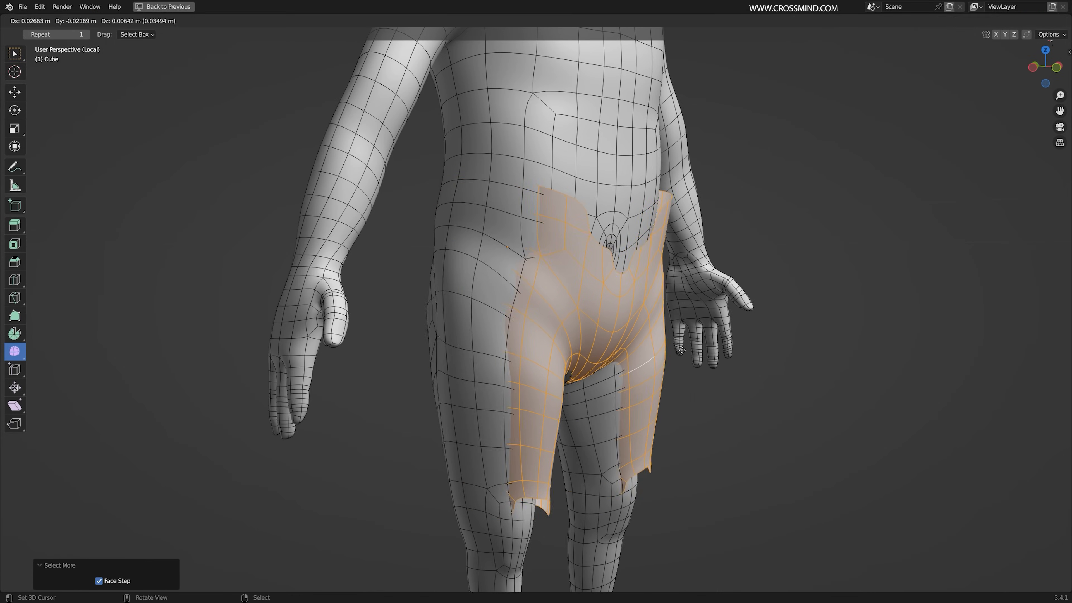
{"action": "key", "text": "Escape"}
{"action": "key", "text": "F3"}
{"action": "type", "text": "SEP"}
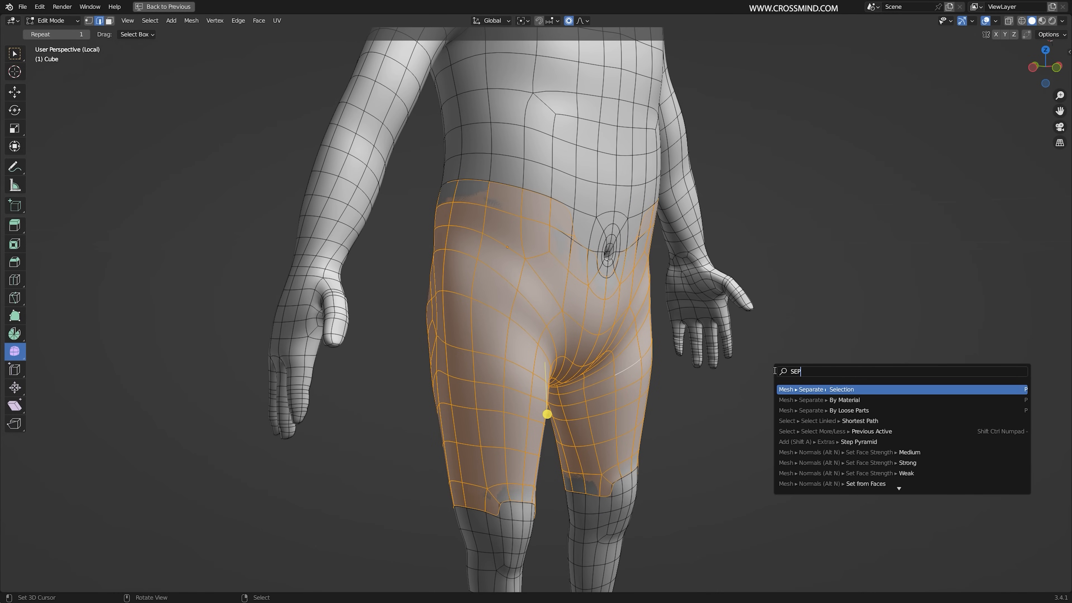
{"action": "left_click", "coordinate": [840, 390]}
{"action": "double_click", "coordinate": [984, 85]}
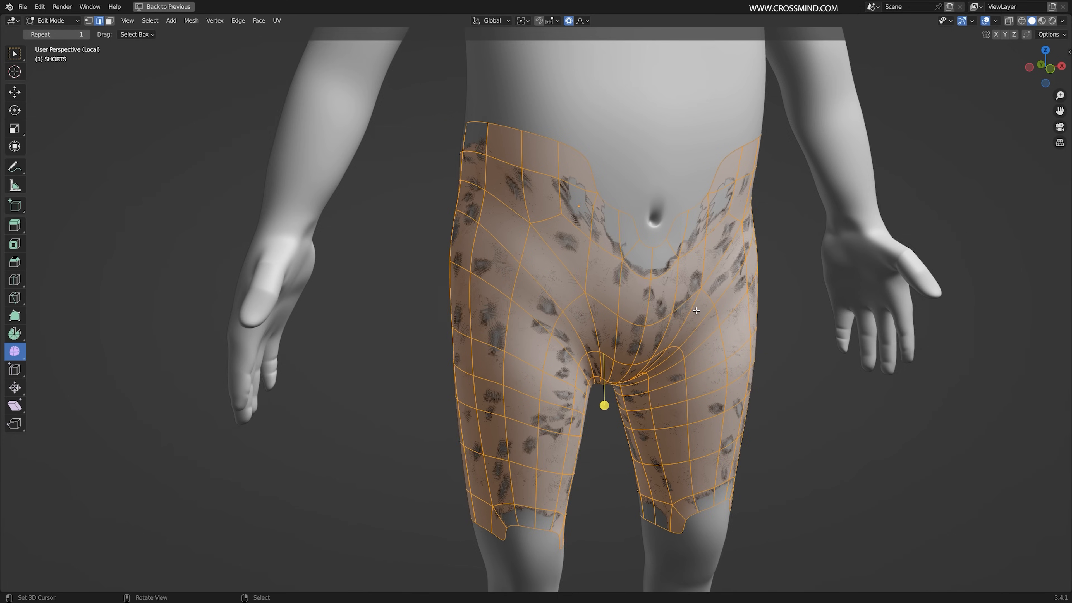
Inflate the entire shorts mesh about 0.01 m outward from the body with Shrink/Fatten
{"action": "scroll", "coordinate": [566, 296], "scroll_direction": "down", "scroll_amount": 3}
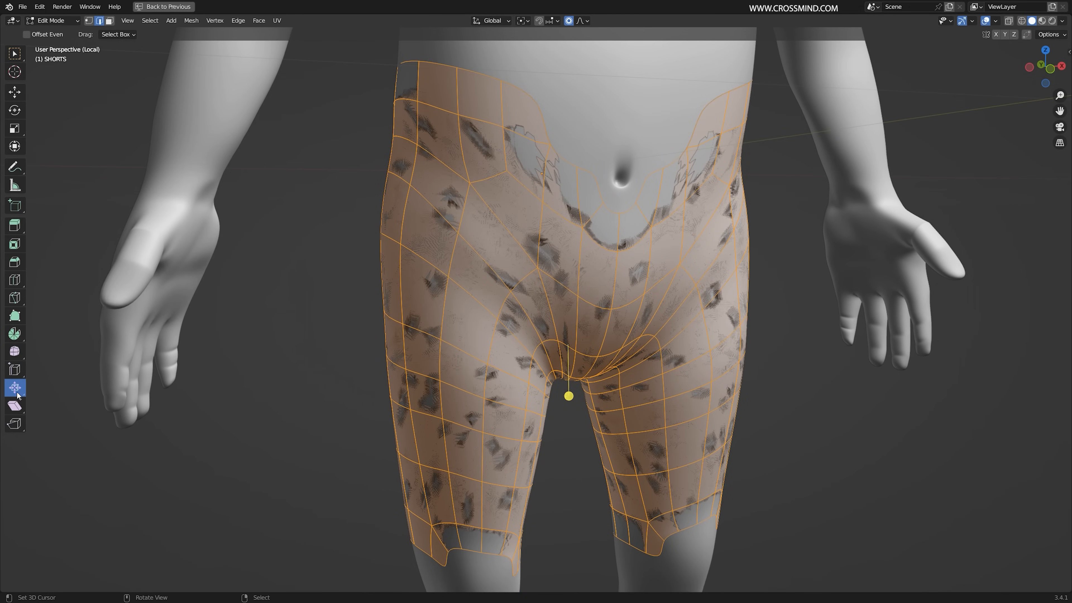
{"action": "scroll", "coordinate": [569, 397], "scroll_direction": "down", "scroll_amount": 3}
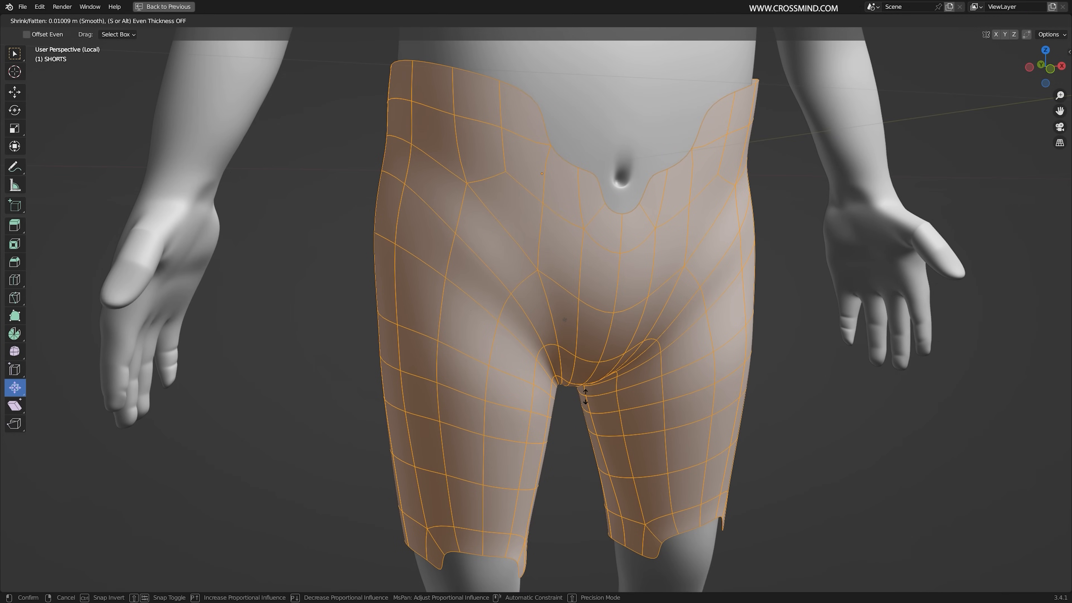
{"action": "left_click", "coordinate": [569, 395]}
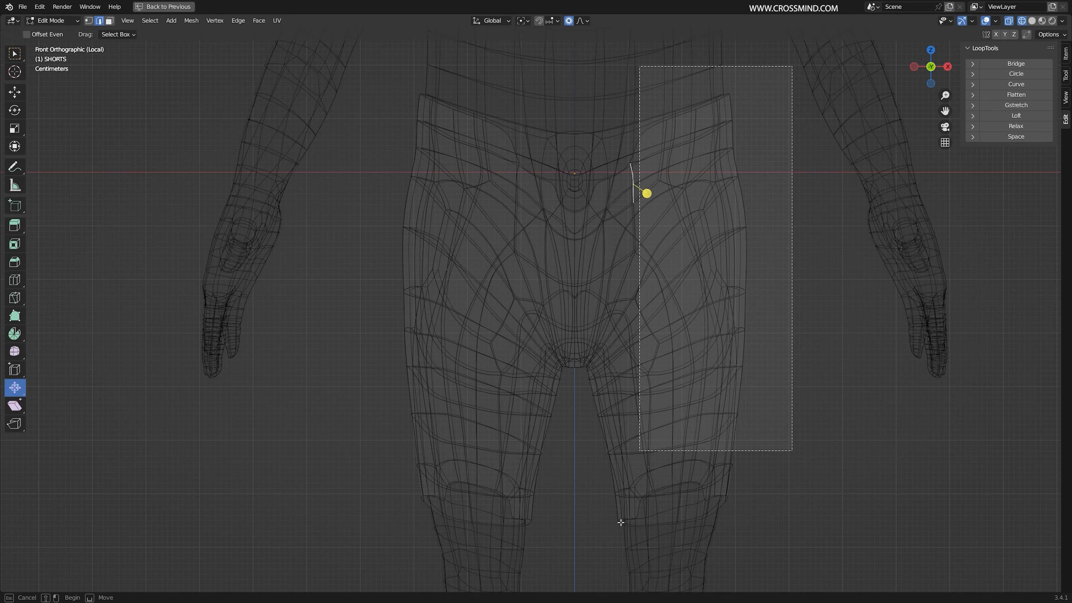
Select the half of the shorts on the positive X side in wireframe and delete its faces
{"action": "left_click_drag", "start_coordinate": [621, 522], "coordinate": [576, 575]}
{"action": "key", "text": "b"}
{"action": "scroll", "coordinate": [698, 191], "scroll_direction": "down", "scroll_amount": 1}
{"action": "key", "text": "Escape"}
{"action": "key", "text": "x"}
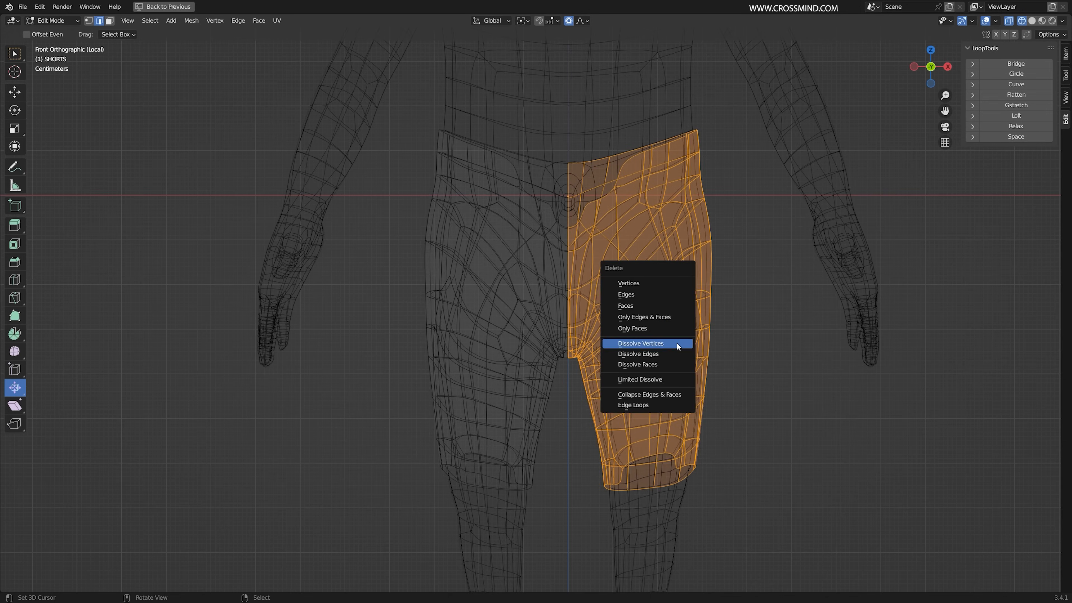
{"action": "left_click", "coordinate": [648, 306]}
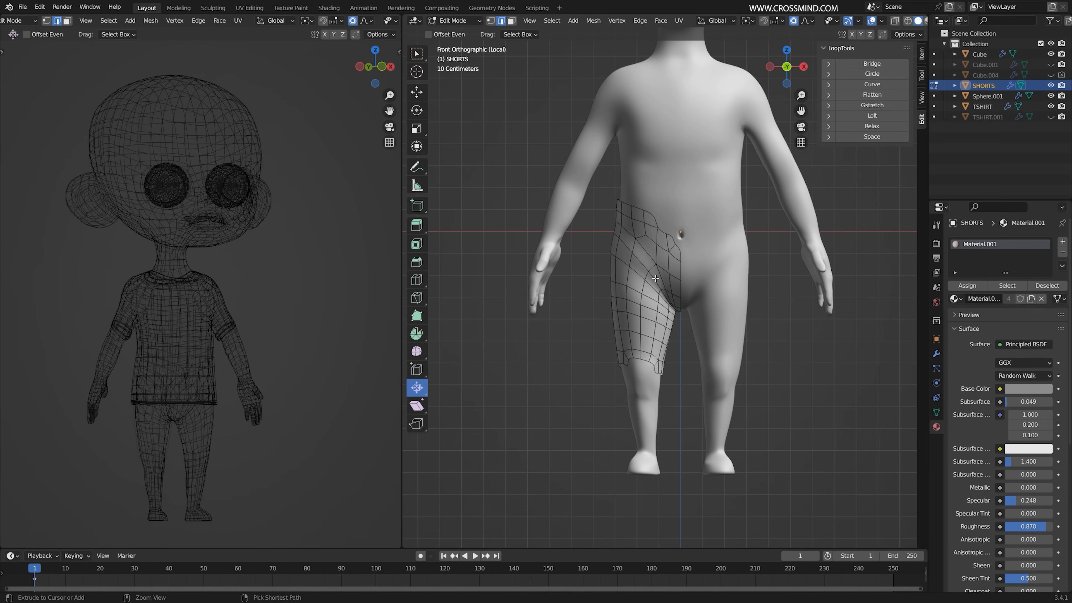
Add a Mirror modifier on the X axis to the remaining half of the shorts in Object Mode
{"action": "key", "text": "Tab"}
{"action": "scroll", "coordinate": [676, 279], "scroll_direction": "up", "scroll_amount": 4}
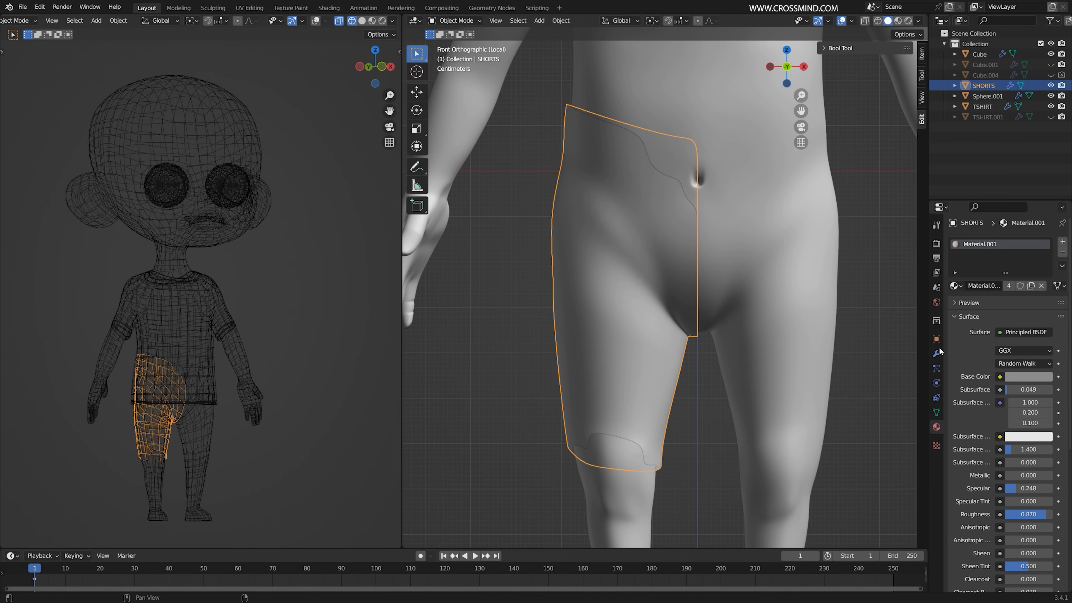
{"action": "left_click", "coordinate": [936, 353]}
{"action": "left_click", "coordinate": [979, 242]}
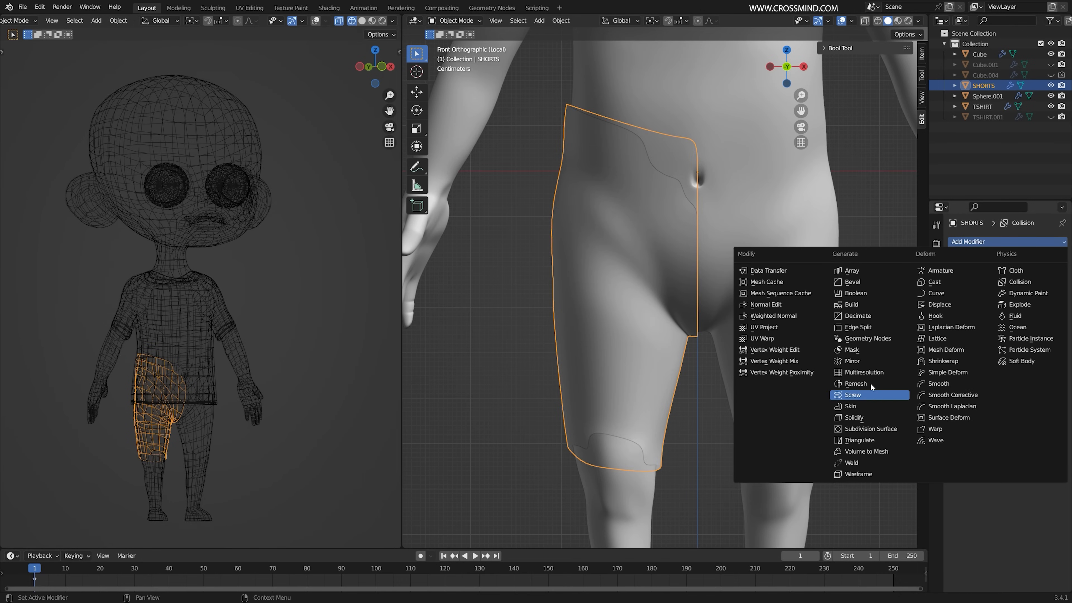
{"action": "left_click", "coordinate": [874, 358]}
{"action": "middle_click_drag", "start_coordinate": [780, 311], "coordinate": [845, 316]}
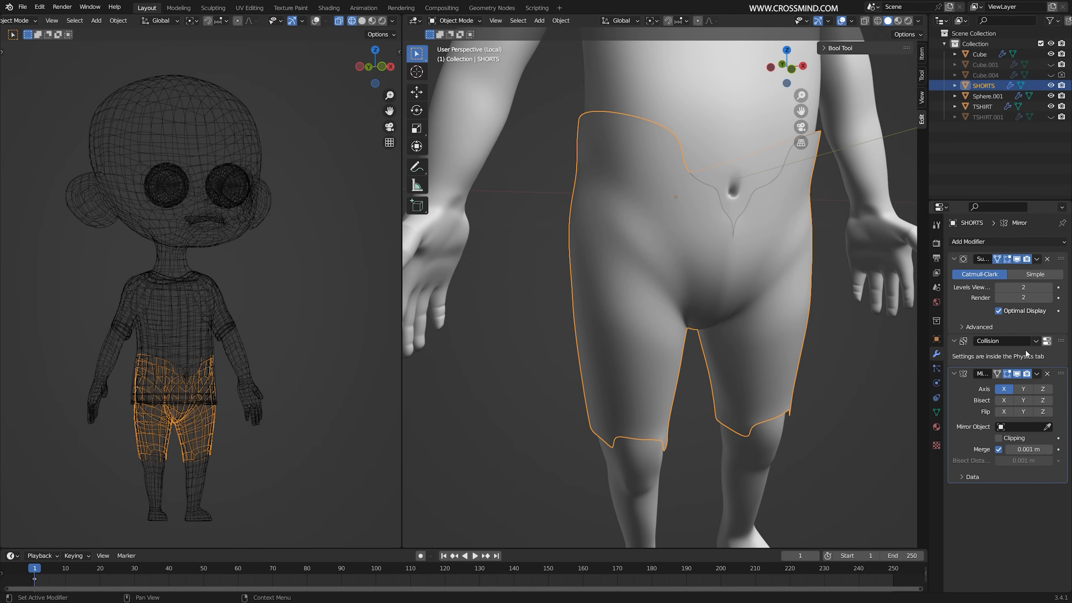
Remove the Collision physics inherited from the body from the shorts and return to the modifier settings
{"action": "left_click", "coordinate": [937, 383]}
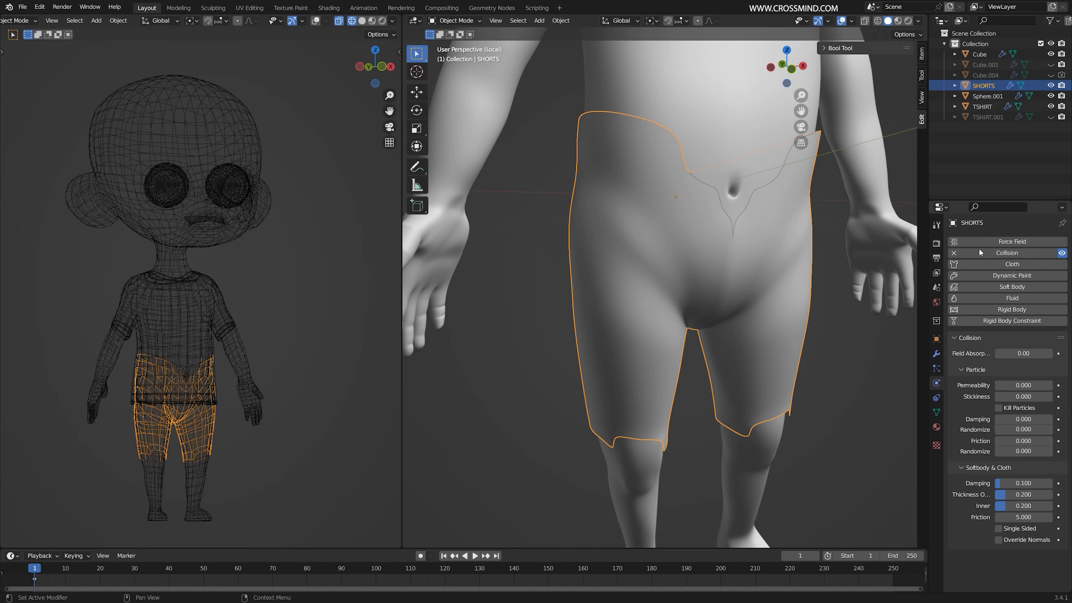
{"action": "left_click", "coordinate": [955, 254]}
{"action": "left_click", "coordinate": [936, 353]}
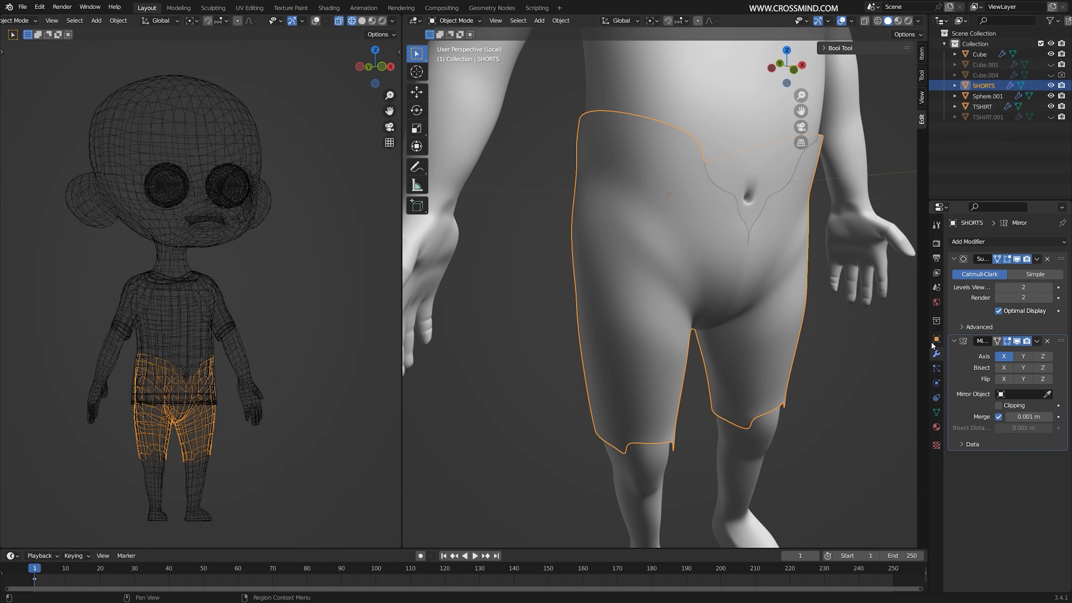
{"action": "middle_click_drag", "start_coordinate": [793, 348], "coordinate": [775, 277]}
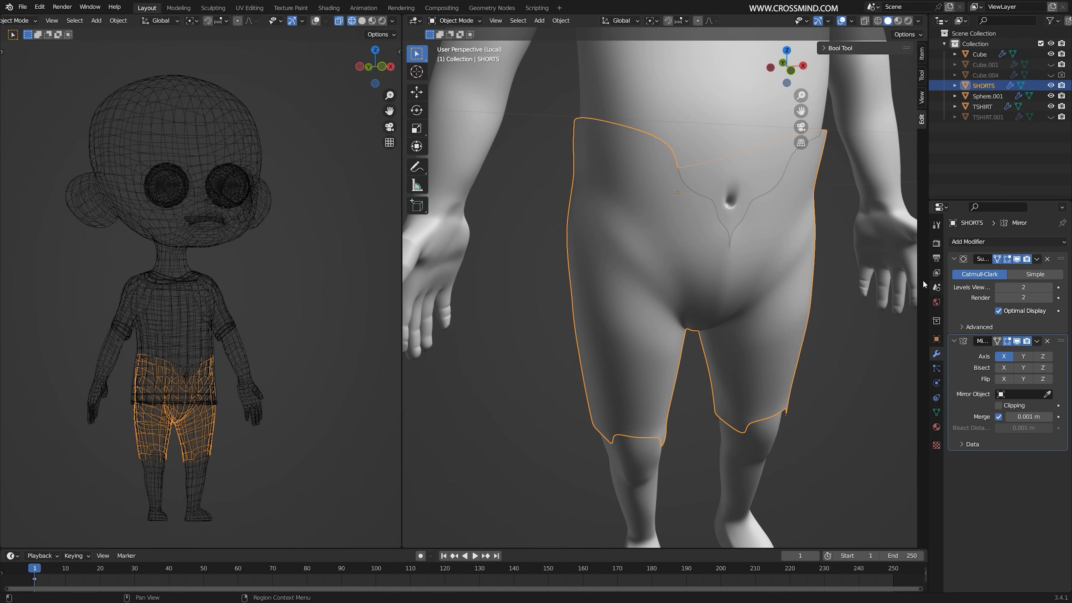
Place the Mirror modifier above the Subdivision modifier so both halves of the shorts join smoothly
{"action": "middle_click_drag", "start_coordinate": [735, 256], "coordinate": [722, 255]}
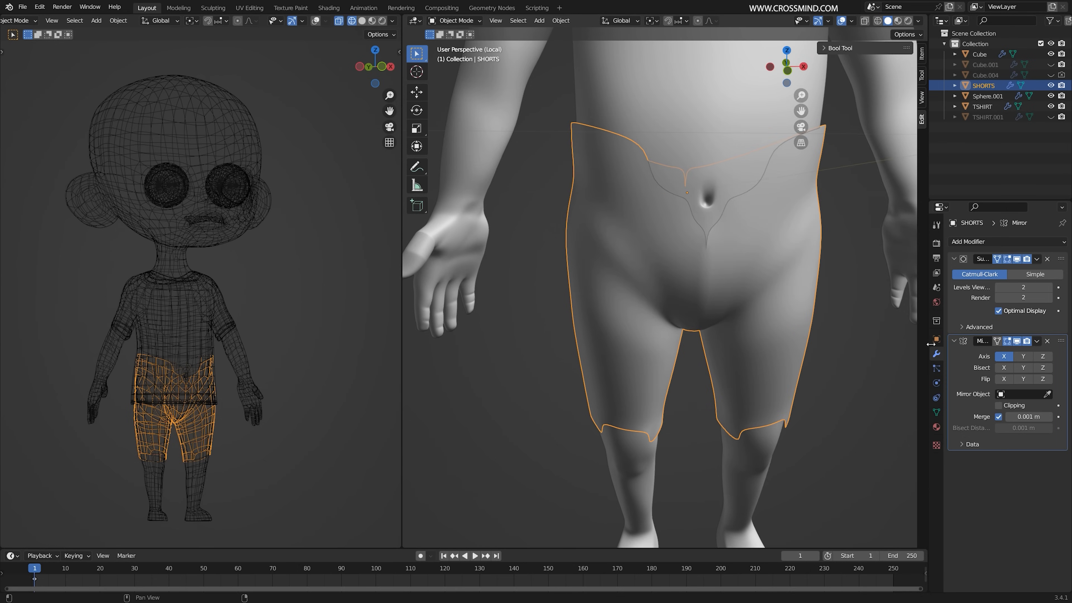
{"action": "left_click", "coordinate": [954, 341]}
{"action": "left_click_drag", "start_coordinate": [1061, 341], "coordinate": [1067, 263]}
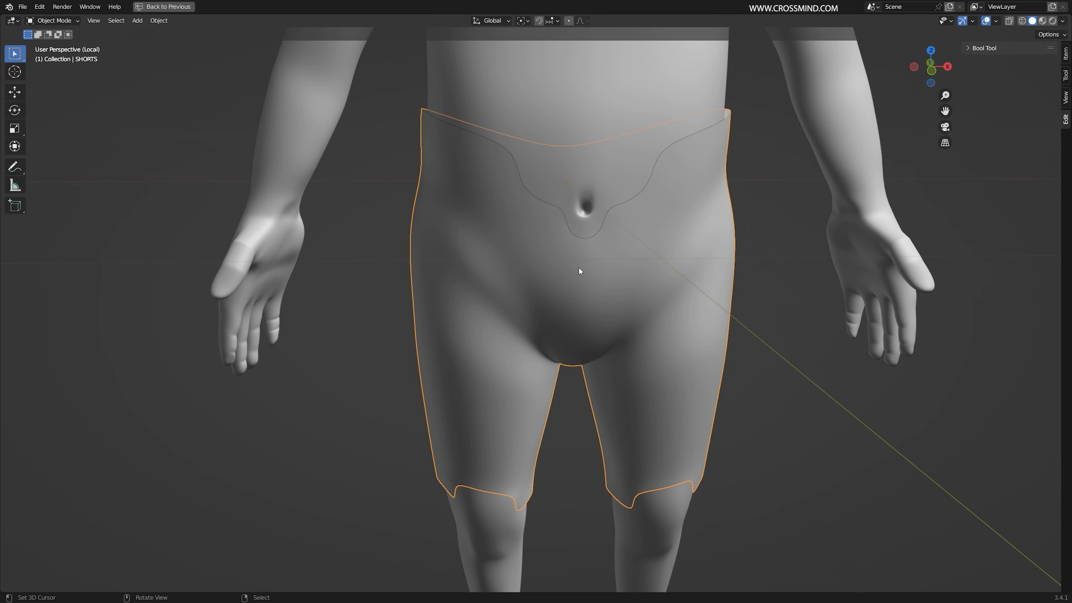
{"action": "middle_click_drag", "start_coordinate": [579, 266], "coordinate": [610, 278]}
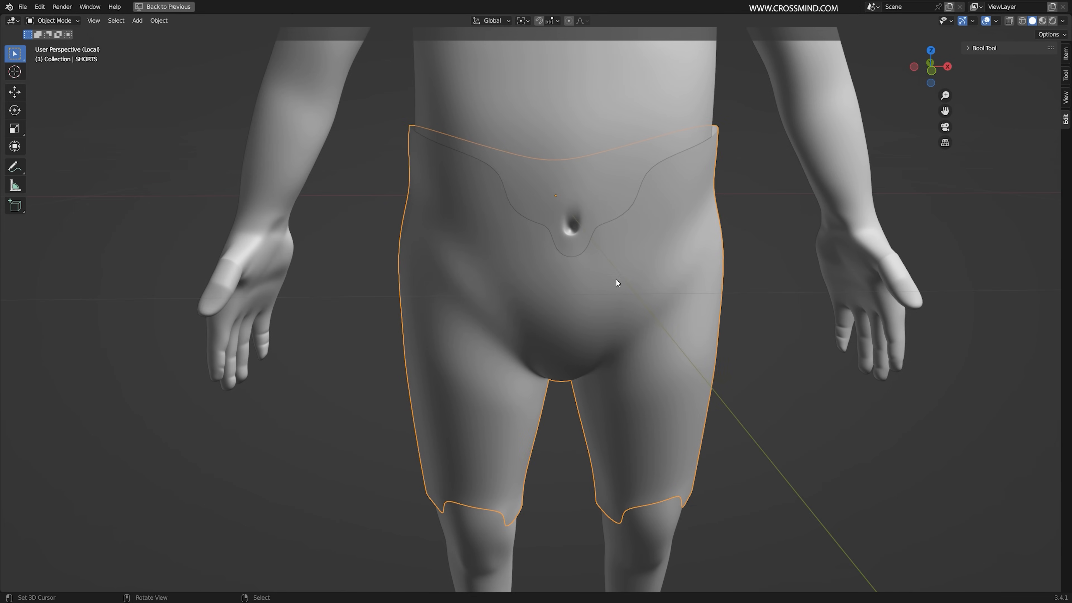
Delete the uneven face band around the upper edge of the shorts in Edit Mode
{"action": "key", "text": "Tab"}
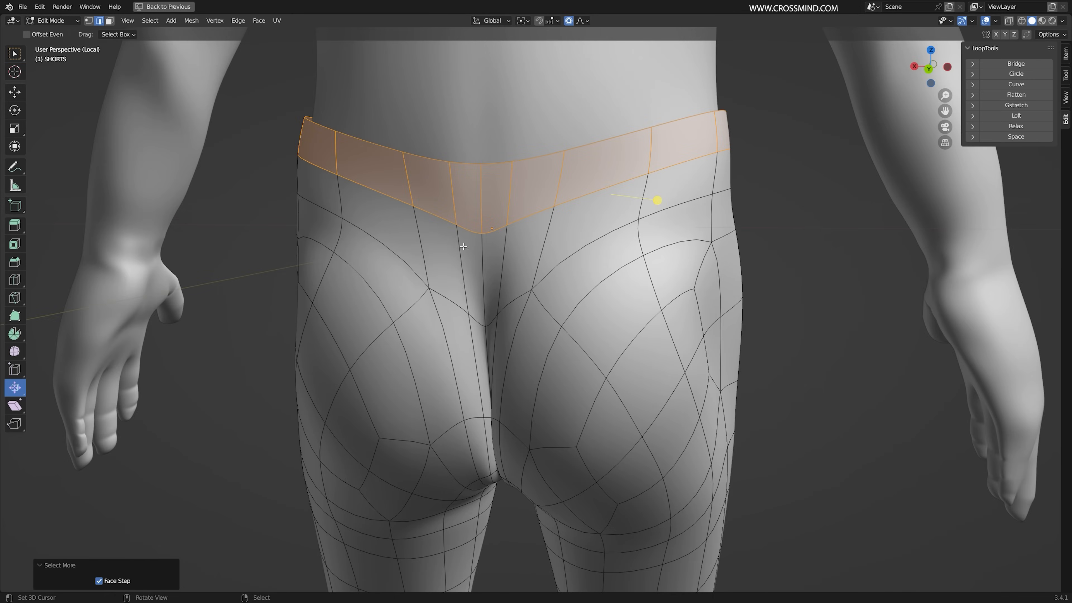
{"action": "middle_click_drag", "start_coordinate": [464, 246], "coordinate": [645, 364]}
{"action": "key", "text": "x"}
{"action": "left_click", "coordinate": [645, 364]}
{"action": "middle_click_drag", "start_coordinate": [688, 297], "coordinate": [526, 274]}
Extrude the shorts' waist edge about 0.089 m upward along Z and level it by scaling along Z
{"action": "middle_click_drag", "start_coordinate": [850, 211], "coordinate": [736, 324], "text": "alt"}
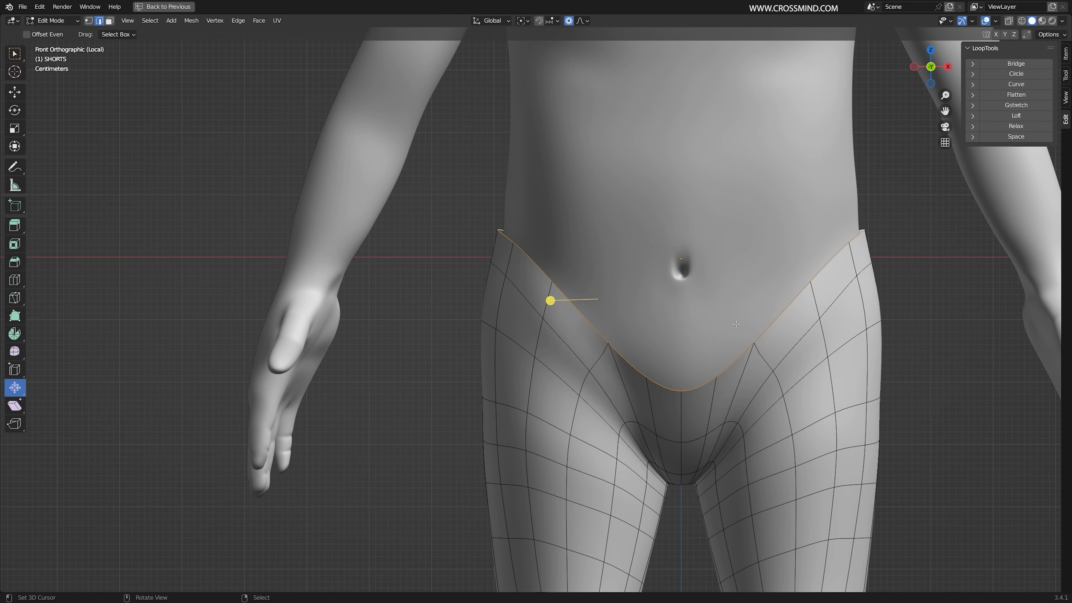
{"action": "key", "text": "e"}
{"action": "key", "text": "z"}
{"action": "left_click", "coordinate": [545, 242]}
{"action": "key", "text": "s"}
{"action": "key", "text": "z"}
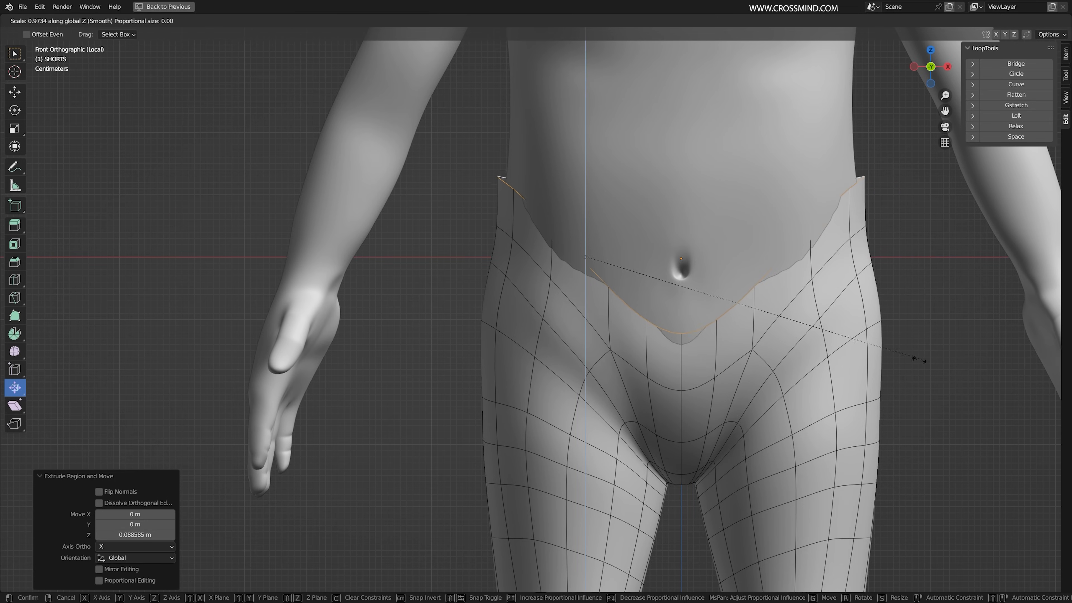
{"action": "left_click", "coordinate": [823, 285]}
Fit the raised waist edge around the torso by moving it along Y, and adjust an edge loop's position
{"action": "key", "text": "g"}
{"action": "middle_click_drag", "start_coordinate": [718, 291], "coordinate": [887, 316]}
{"action": "key", "text": "y"}
{"action": "left_click", "coordinate": [785, 314]}
{"action": "key", "text": "g"}
{"action": "key", "text": "y"}
{"action": "left_click", "coordinate": [717, 304]}
{"action": "middle_click_drag", "start_coordinate": [634, 296], "coordinate": [652, 296]}
{"action": "right_click", "coordinate": [616, 282], "text": "alt"}
{"action": "middle_click_drag", "start_coordinate": [591, 312], "coordinate": [595, 290]}
{"action": "key", "text": "g"}
{"action": "left_click", "coordinate": [867, 275]}
Try to select the strip of centre faces from the back of the shorts through the crotch as a path
{"action": "key", "text": "3"}
{"action": "left_click", "coordinate": [604, 304]}
{"action": "right_click", "coordinate": [591, 248]}
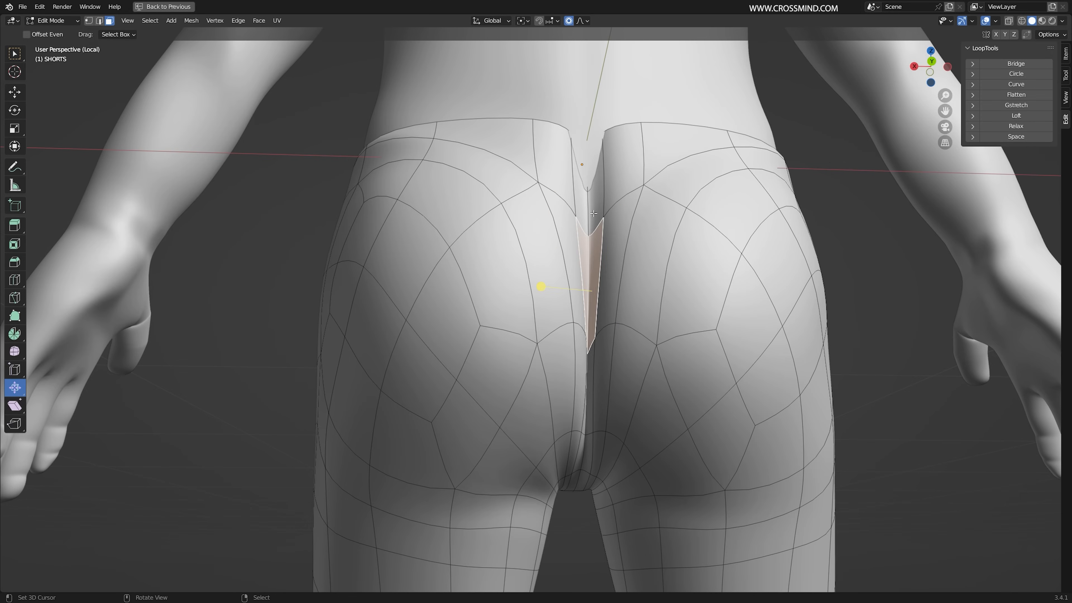
{"action": "middle_click_drag", "start_coordinate": [595, 335], "coordinate": [330, 498]}
{"action": "right_click", "coordinate": [578, 508], "text": "ctrl"}
{"action": "middle_click_drag", "start_coordinate": [716, 445], "coordinate": [681, 437]}
{"action": "middle_click_drag", "start_coordinate": [614, 397], "coordinate": [613, 416]}
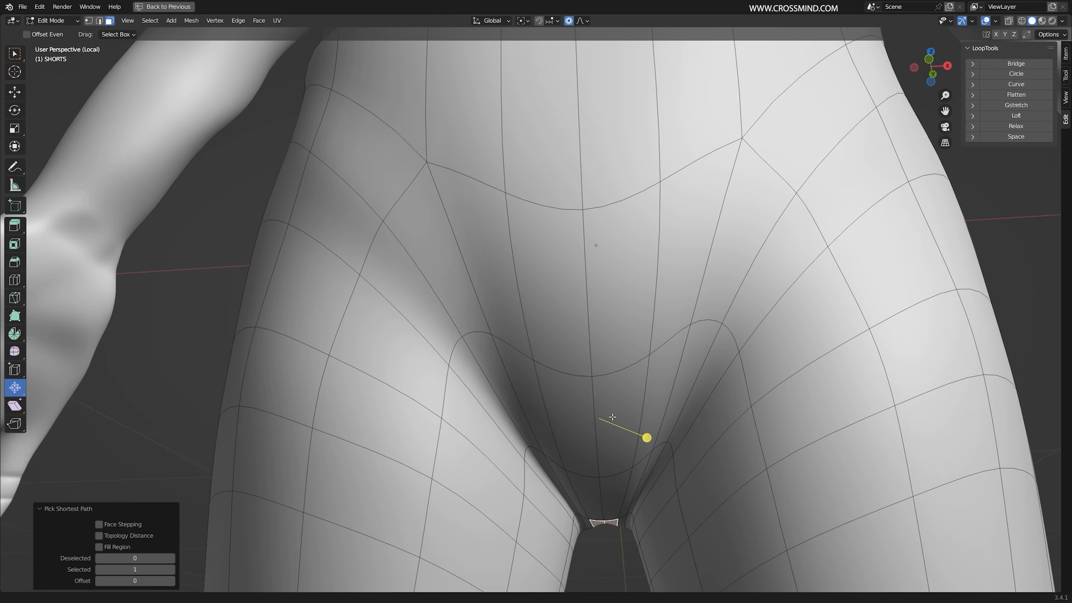
Select the centre edge loop of the shorts, grow the selection twice and delete the faces along it
{"action": "scroll", "coordinate": [612, 416], "scroll_direction": "down", "scroll_amount": 1}
{"action": "key", "text": "2"}
{"action": "right_click", "coordinate": [594, 253], "text": "alt"}
{"action": "middle_click_drag", "start_coordinate": [561, 240], "coordinate": [622, 295]}
{"action": "scroll", "coordinate": [592, 258], "scroll_direction": "down", "scroll_amount": 1}
{"action": "key", "text": "ctrl+KP_Add"}
{"action": "key", "text": "ctrl+KP_Add"}
{"action": "key", "text": "x"}
{"action": "left_click", "coordinate": [691, 241]}
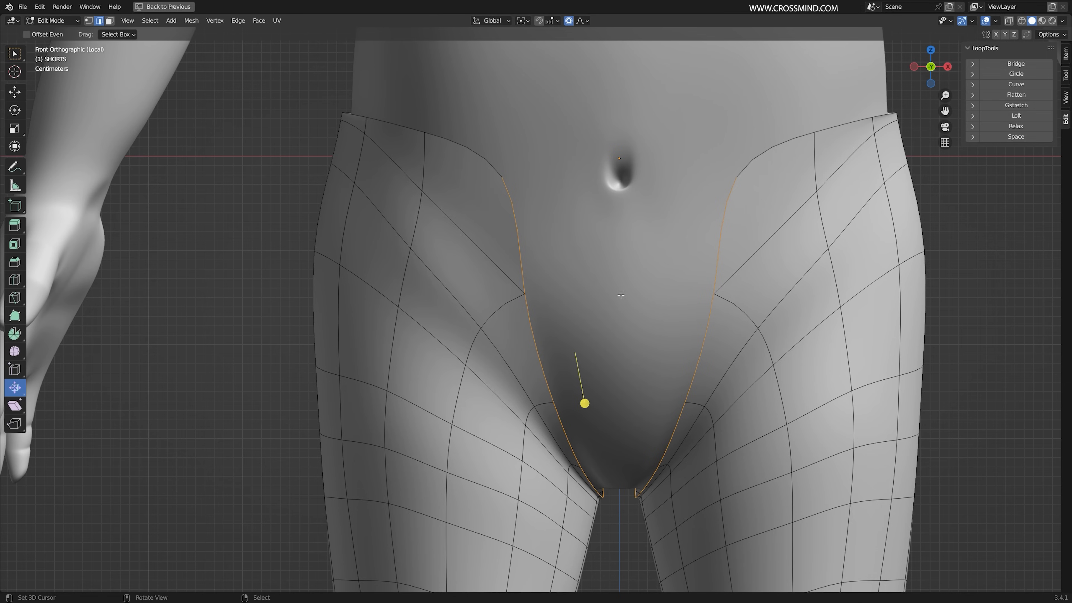
Extrude the border edges of the centre gap in place and enable Clipping in the Mirror modifier
{"action": "key", "text": "g"}
{"action": "key", "text": "x"}
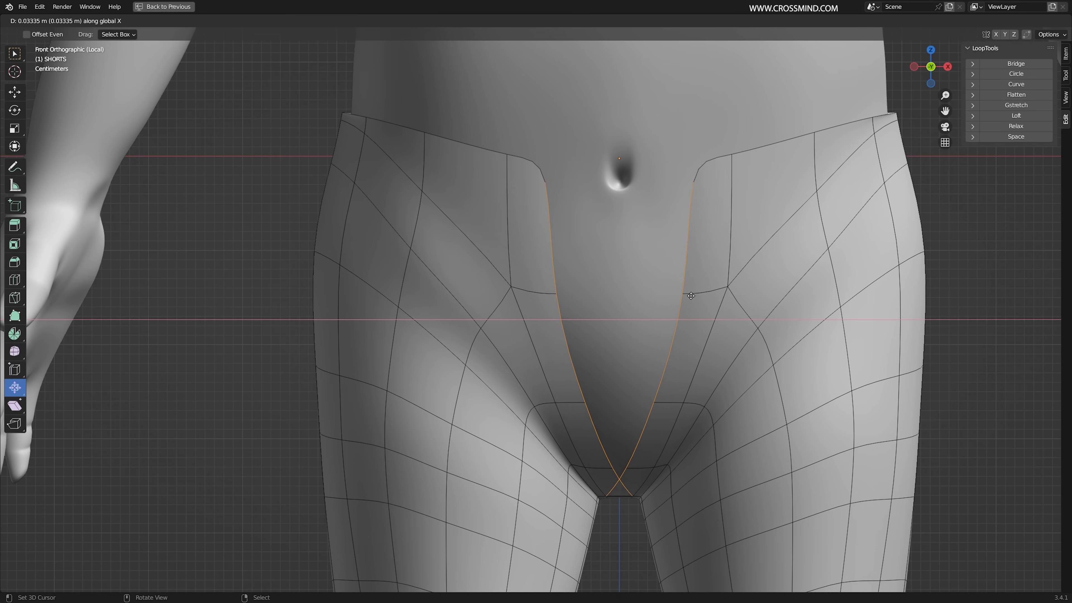
{"action": "right_click", "coordinate": [718, 297]}
{"action": "key", "text": "ctrl+space"}
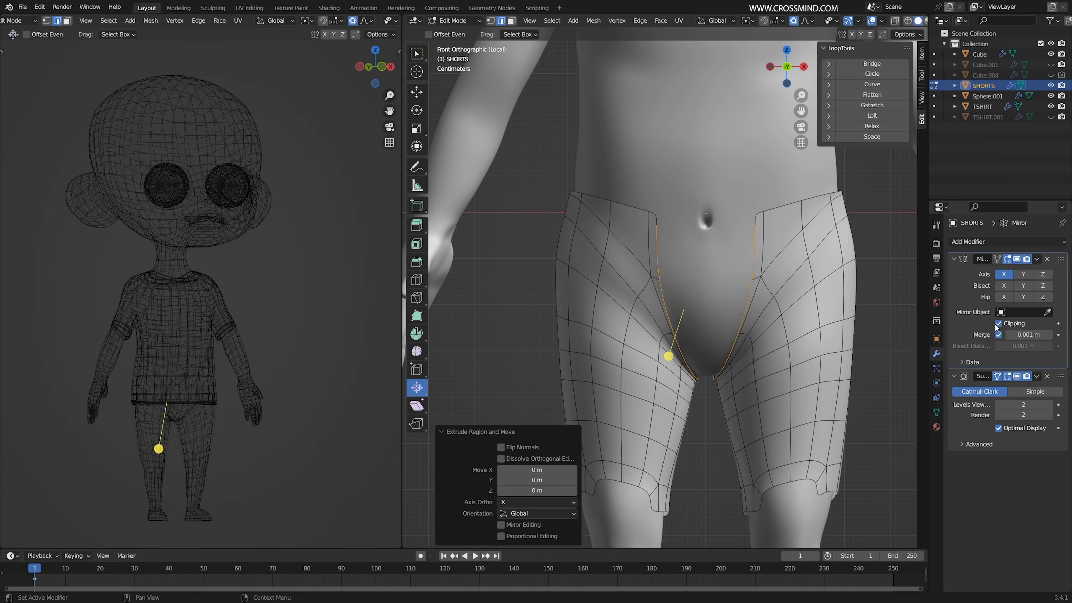
{"action": "left_click", "coordinate": [997, 325]}
Move the extruded gap edges onto the mirror plane with proportional editing off, closing the centre of the shorts
{"action": "scroll", "coordinate": [665, 287], "scroll_direction": "up", "scroll_amount": 2}
{"action": "key", "text": "g"}
{"action": "right_click", "coordinate": [737, 255]}
{"action": "key", "text": "o"}
{"action": "key", "text": "g"}
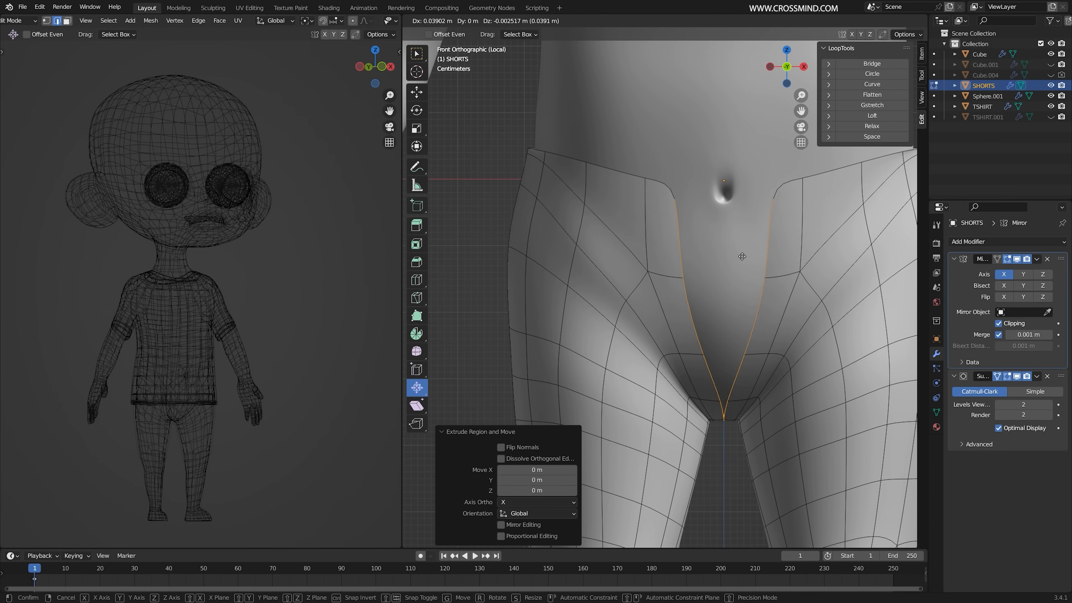
{"action": "left_click", "coordinate": [780, 261]}
Adjust the depth of the new centre seam edges of the shorts along the Y axis
{"action": "middle_click_drag", "start_coordinate": [780, 261], "coordinate": [744, 247]}
{"action": "left_click", "coordinate": [811, 242]}
{"action": "key", "text": "g"}
{"action": "key", "text": "y"}
{"action": "left_click", "coordinate": [748, 248]}
{"action": "left_click", "coordinate": [725, 327]}
{"action": "key", "text": "g"}
{"action": "key", "text": "y"}
{"action": "left_click", "coordinate": [730, 332]}
{"action": "middle_click_drag", "start_coordinate": [523, 312], "coordinate": [679, 320]}
{"action": "scroll", "coordinate": [688, 338], "scroll_direction": "down", "scroll_amount": 2}
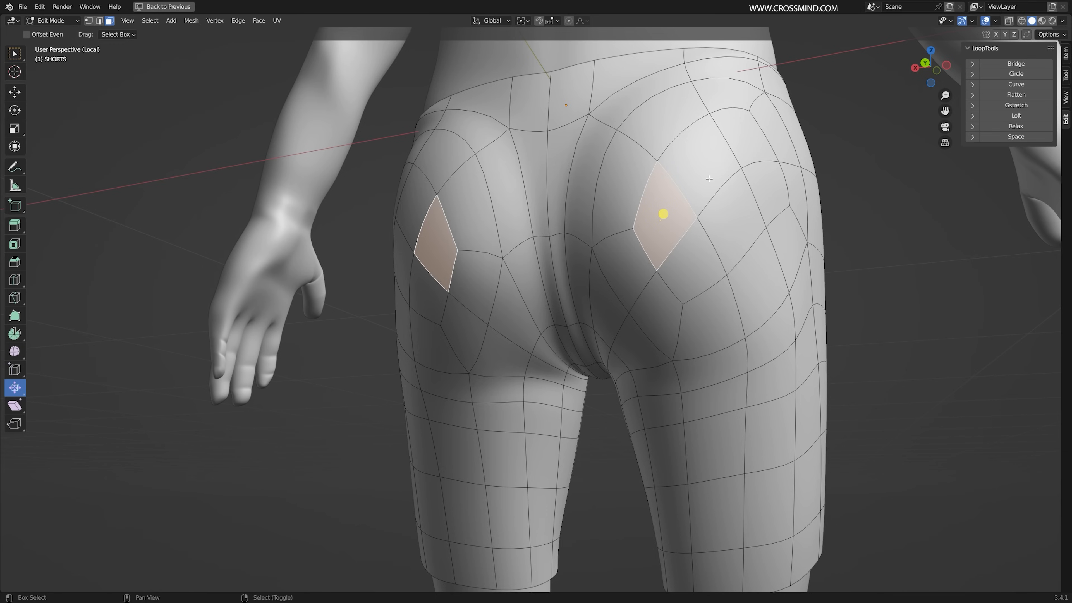
Grow the selection around the buttock faces of the shorts and delete the selected faces
{"action": "key", "text": "ctrl+KP_Add"}
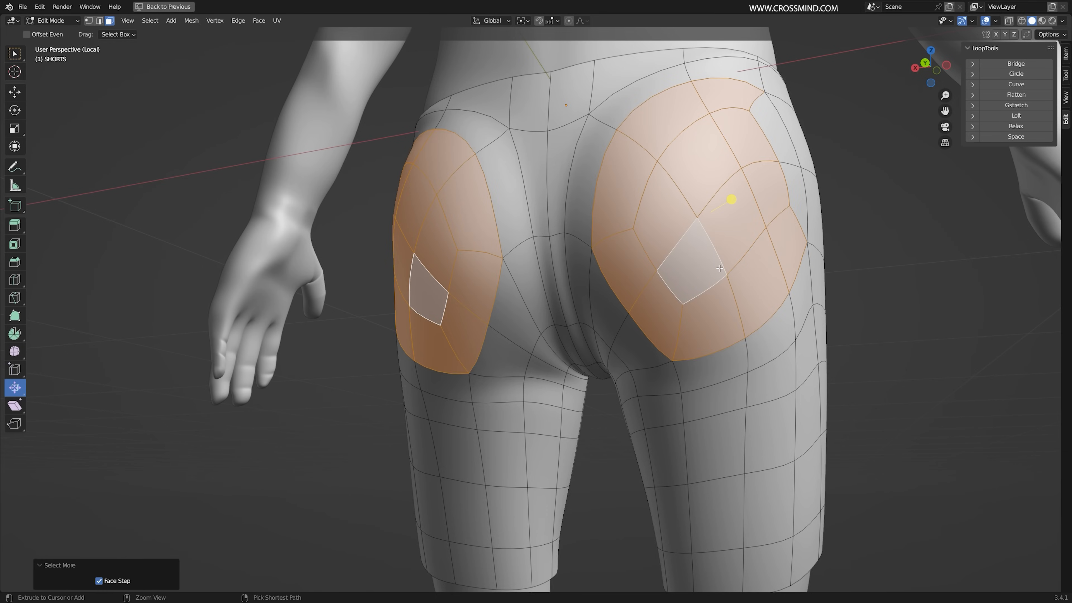
{"action": "scroll", "coordinate": [786, 215], "scroll_direction": "down", "scroll_amount": 1}
{"action": "middle_click_drag", "start_coordinate": [786, 215], "coordinate": [717, 198]}
{"action": "right_click", "coordinate": [748, 160], "text": "shift"}
{"action": "key", "text": "x"}
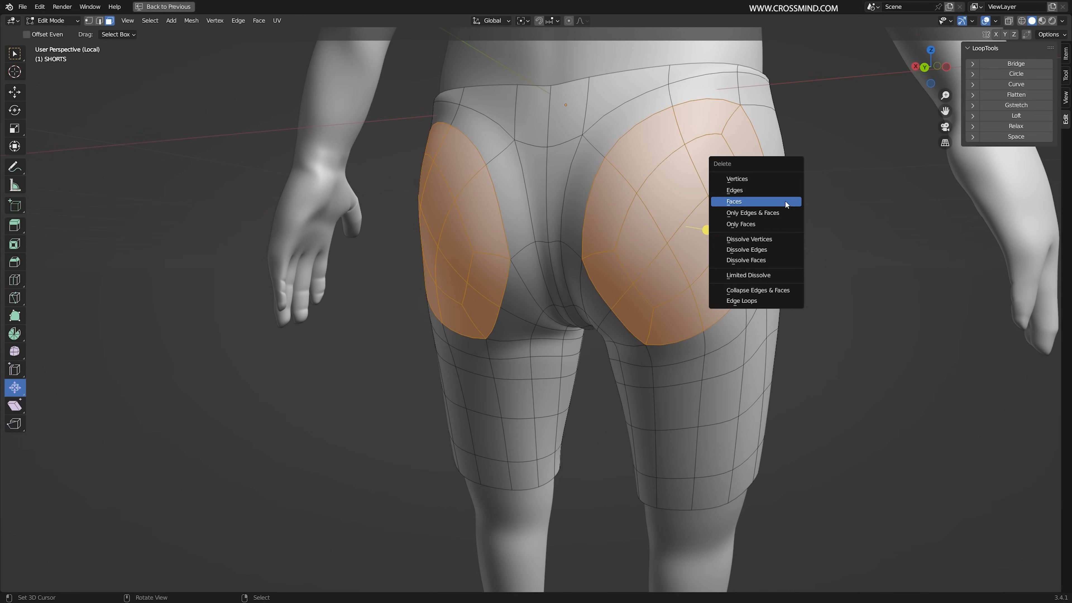
{"action": "left_click", "coordinate": [735, 203]}
Close the round openings at the back of the shorts using Grid Fill with a span of 2
{"action": "key", "text": "F3"}
{"action": "type", "text": "G"}
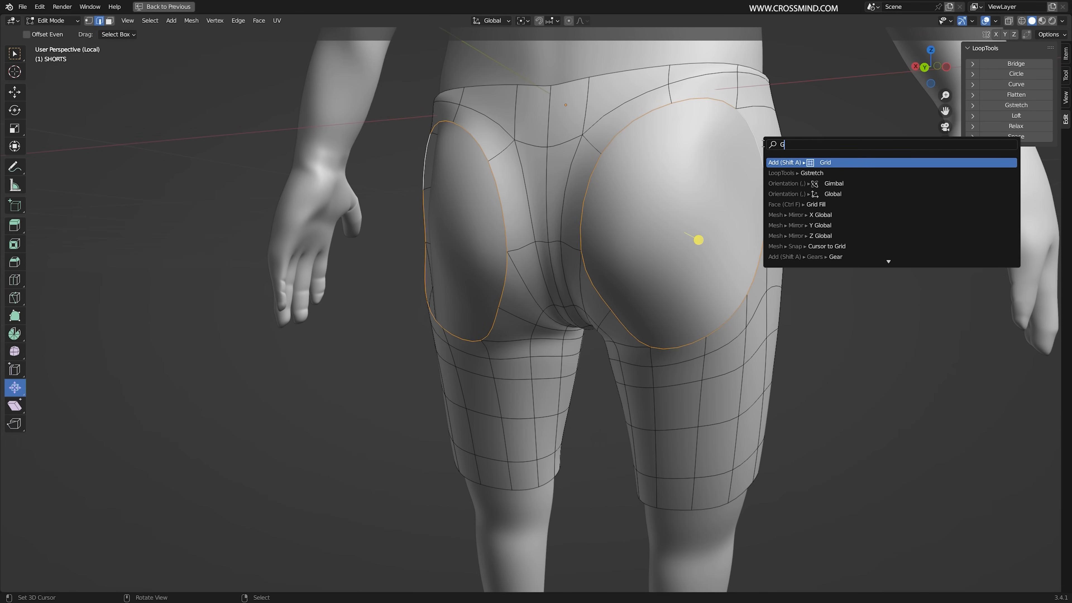
{"action": "left_click", "coordinate": [824, 172]}
Try to pull the newly filled rear patches outward along the Y axis
{"action": "middle_click_drag", "start_coordinate": [824, 169], "coordinate": [760, 177]}
{"action": "key", "text": "g"}
{"action": "key", "text": "y"}
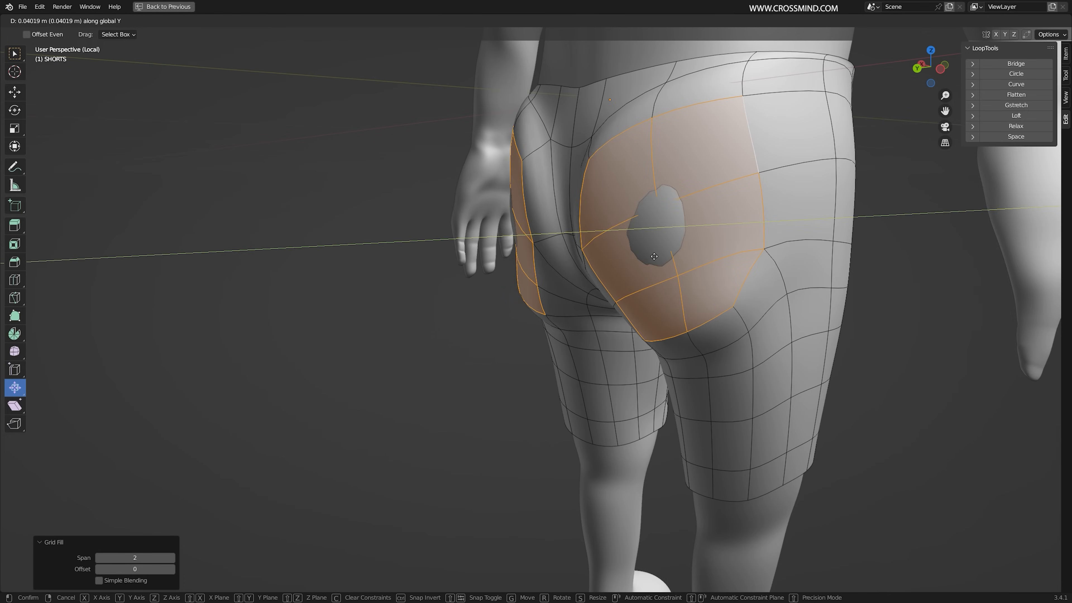
{"action": "left_click", "coordinate": [717, 249]}
{"action": "middle_click_drag", "start_coordinate": [718, 249], "coordinate": [798, 255]}
{"action": "key", "text": "alt+a"}
{"action": "scroll", "coordinate": [798, 255], "scroll_direction": "down", "scroll_amount": 1}
{"action": "key", "text": "ctrl+z"}
{"action": "key", "text": "ctrl+z"}
Move the grid-filled rear patches outward along the Y axis to cover the body, and clear the selection
{"action": "middle_click_drag", "start_coordinate": [713, 138], "coordinate": [762, 141]}
{"action": "key", "text": "g"}
{"action": "key", "text": "y"}
{"action": "left_click", "coordinate": [660, 301]}
{"action": "key", "text": "alt+a"}
Select faces across the rear of the shorts, grow the selection, and even them out with the Smooth tool
{"action": "middle_click_drag", "start_coordinate": [751, 301], "coordinate": [607, 285]}
{"action": "right_click", "coordinate": [644, 290], "text": "alt"}
{"action": "key", "text": "3"}
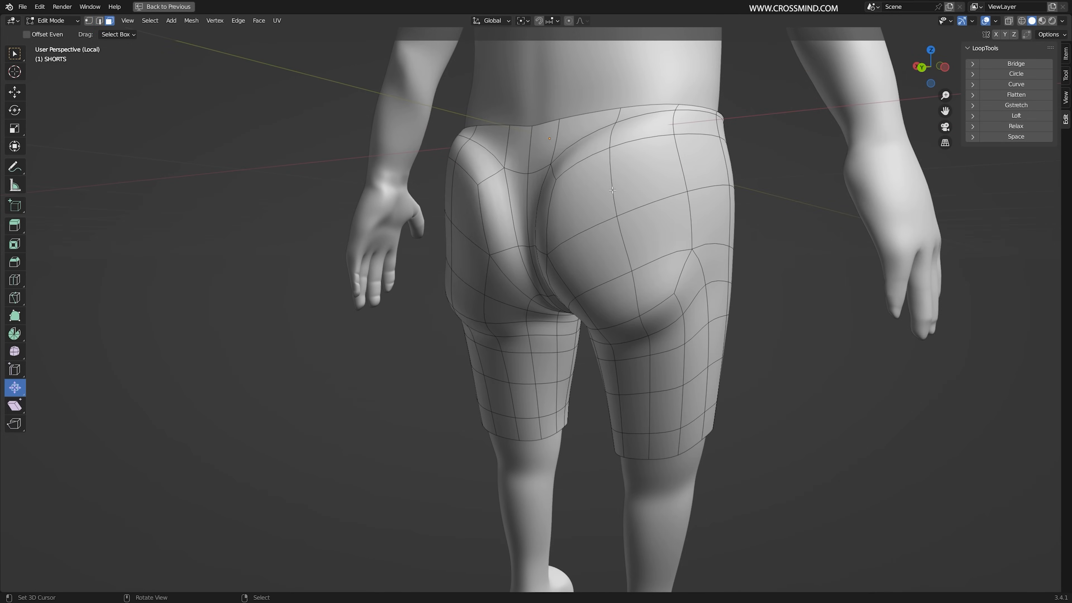
{"action": "right_click", "coordinate": [587, 186]}
{"action": "right_click", "coordinate": [647, 171], "text": "ctrl"}
{"action": "middle_click_drag", "start_coordinate": [647, 171], "coordinate": [677, 173]}
{"action": "key", "text": "ctrl+KP_Add"}
{"action": "left_click", "coordinate": [15, 352]}
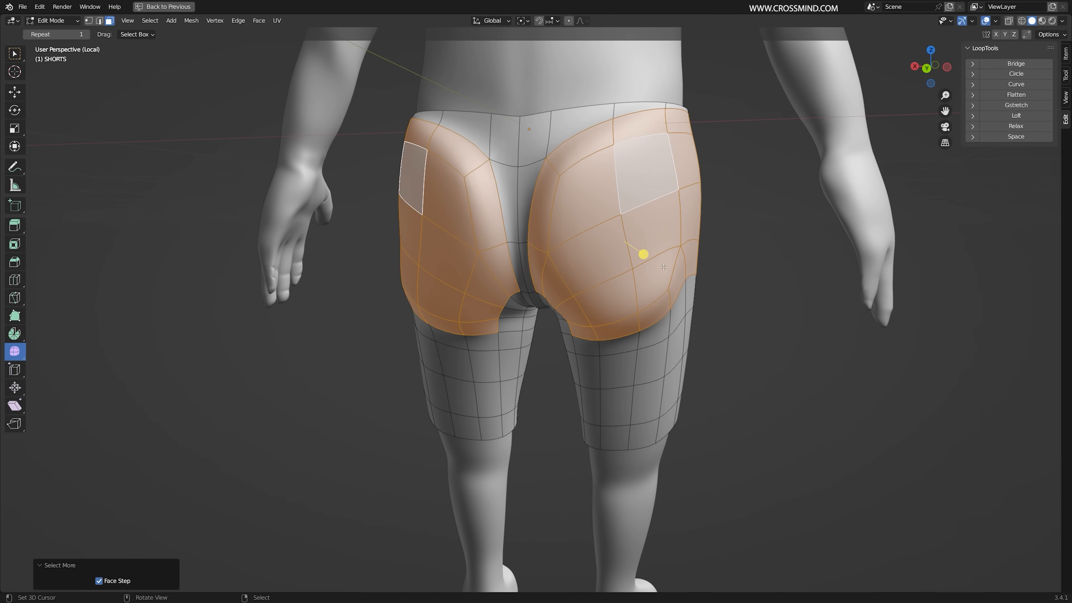
{"action": "left_click_drag", "start_coordinate": [665, 253], "coordinate": [790, 237]}
Move the selected rear faces about 0.014 m along the Y axis and smooth them again
{"action": "middle_click_drag", "start_coordinate": [790, 237], "coordinate": [873, 245]}
{"action": "key", "text": "g"}
{"action": "key", "text": "y"}
{"action": "left_click", "coordinate": [724, 257]}
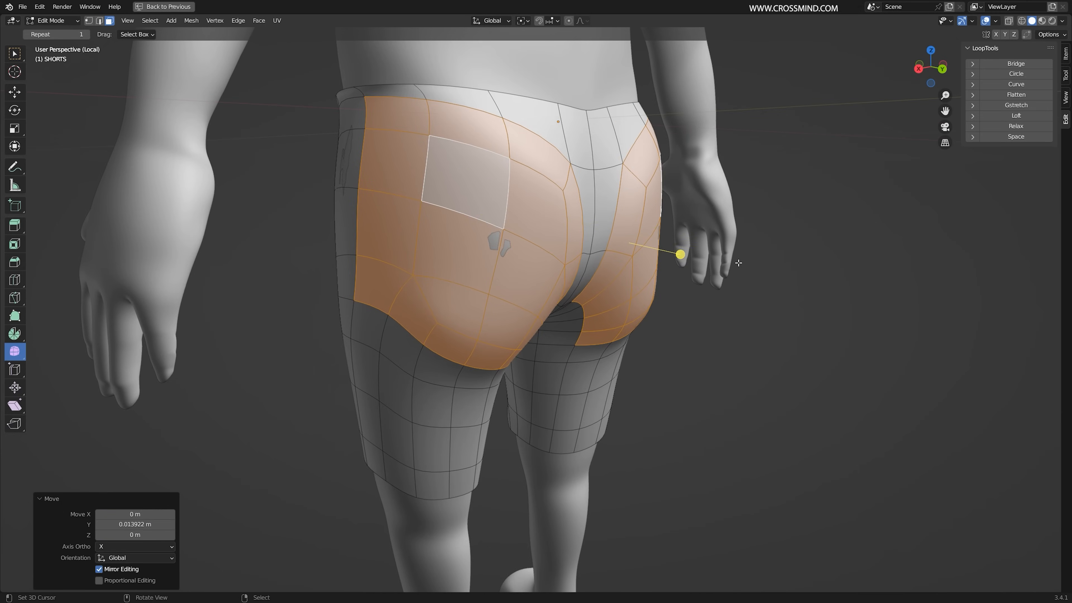
{"action": "middle_click_drag", "start_coordinate": [725, 257], "coordinate": [635, 256]}
{"action": "left_click_drag", "start_coordinate": [634, 256], "coordinate": [618, 247]}
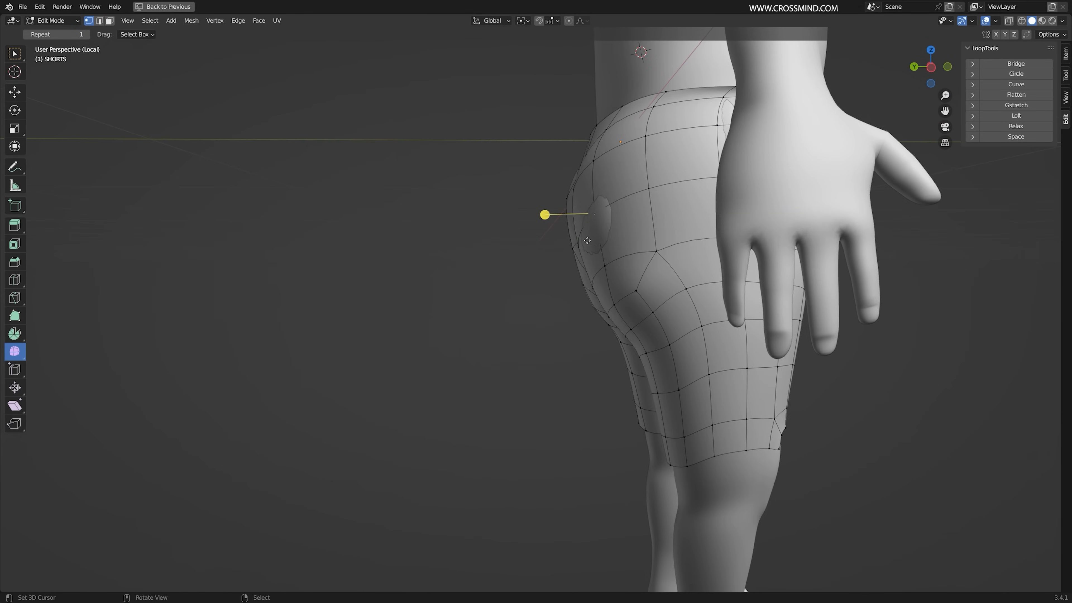
Pull the buttock vertices that still intersect the body outward along the Y axis
{"action": "left_click", "coordinate": [539, 216]}
{"action": "middle_click_drag", "start_coordinate": [538, 215], "coordinate": [620, 248]}
{"action": "key", "text": "g"}
{"action": "key", "text": "y"}
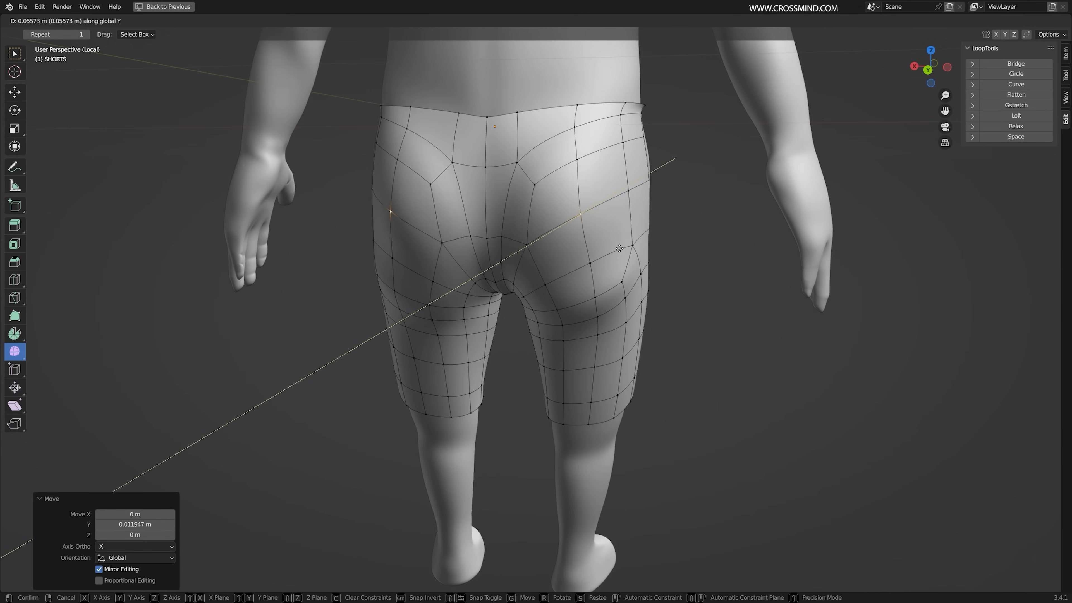
{"action": "left_click", "coordinate": [530, 377]}
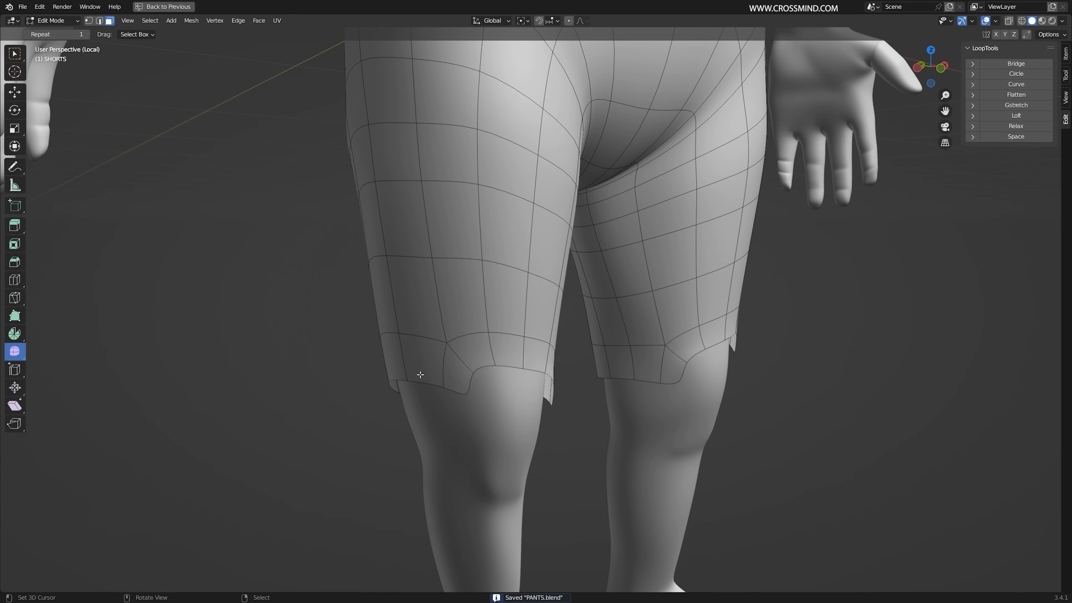
Select the uneven lowest face loop at the hem of the shorts' legs and delete its faces
{"action": "left_click", "coordinate": [404, 364], "text": "alt"}
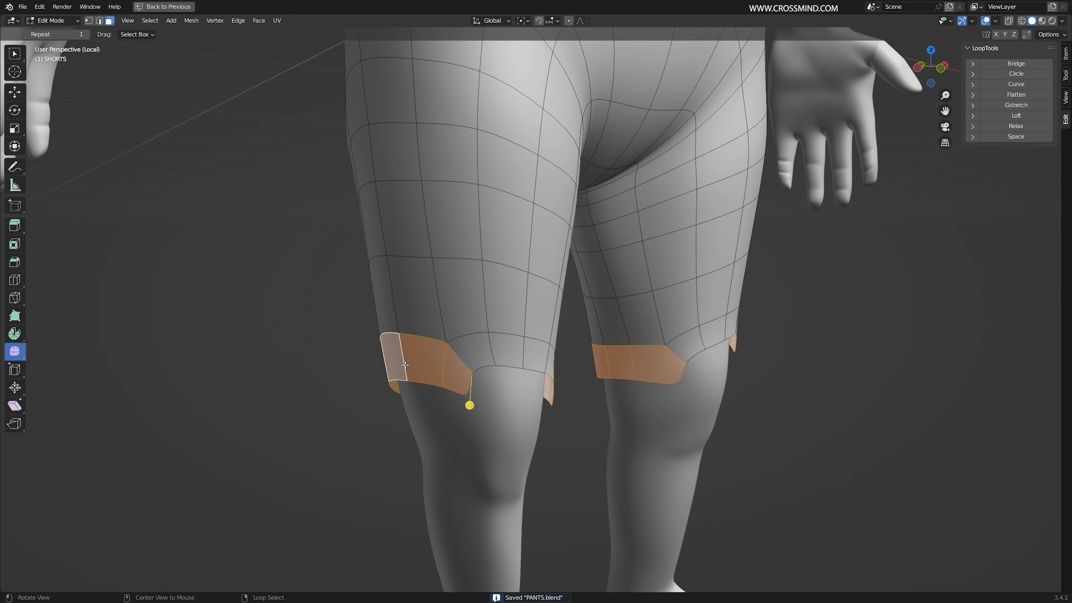
{"action": "middle_click_drag", "start_coordinate": [493, 351], "coordinate": [584, 364]}
{"action": "key", "text": "x"}
{"action": "left_click", "coordinate": [579, 344]}
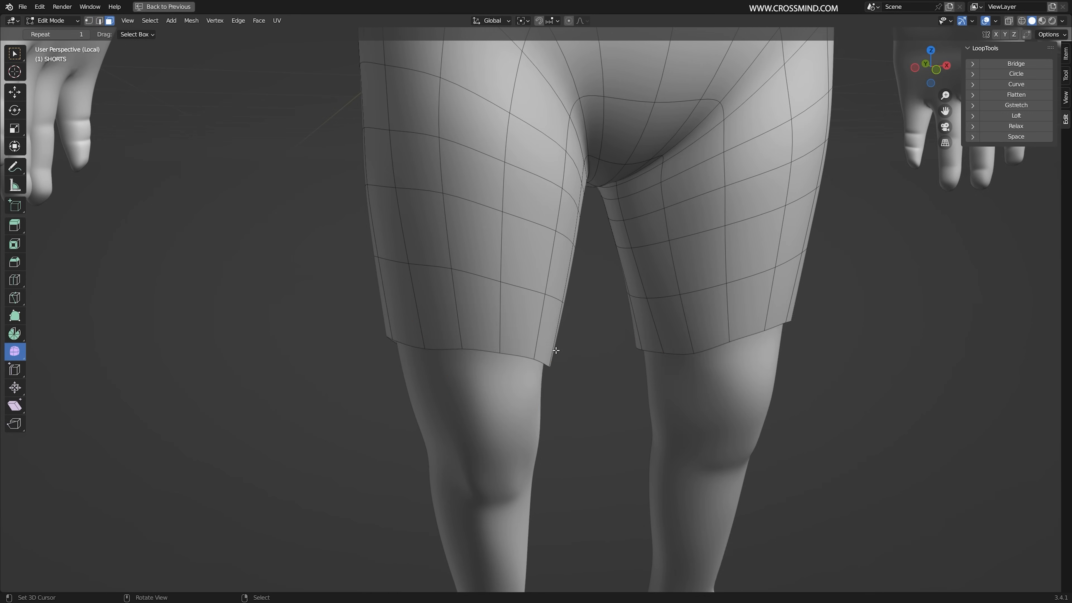
Select the hem edge loop in front view and flatten it along the Z axis with a scale of 0.206
{"action": "key", "text": "2"}
{"action": "right_click", "coordinate": [520, 359], "text": "alt"}
{"action": "key", "text": "KP_1"}
{"action": "left_click", "coordinate": [562, 407]}
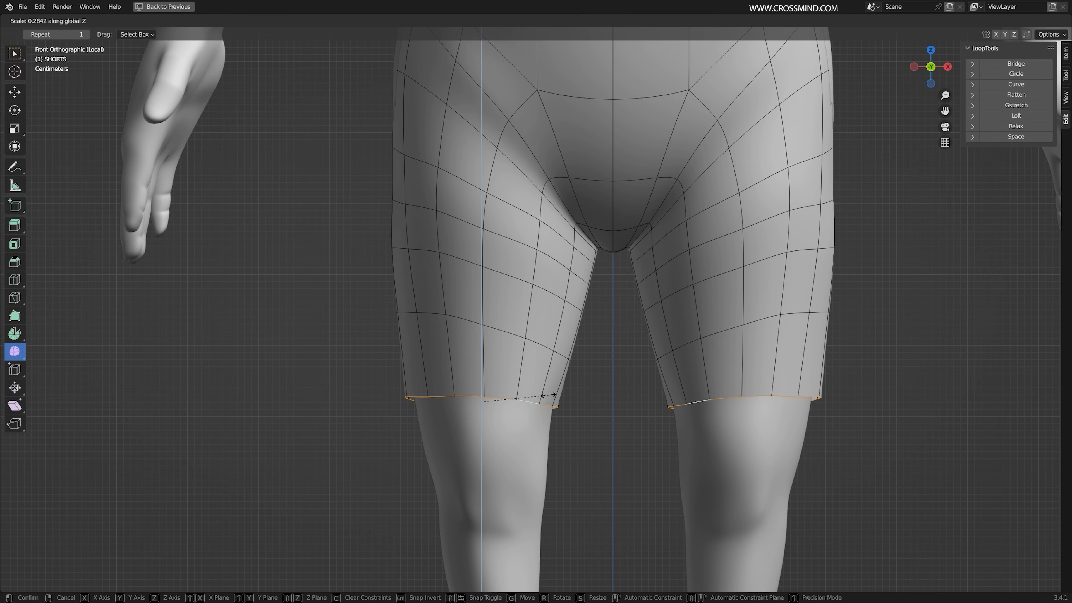
{"action": "left_click", "coordinate": [530, 391]}
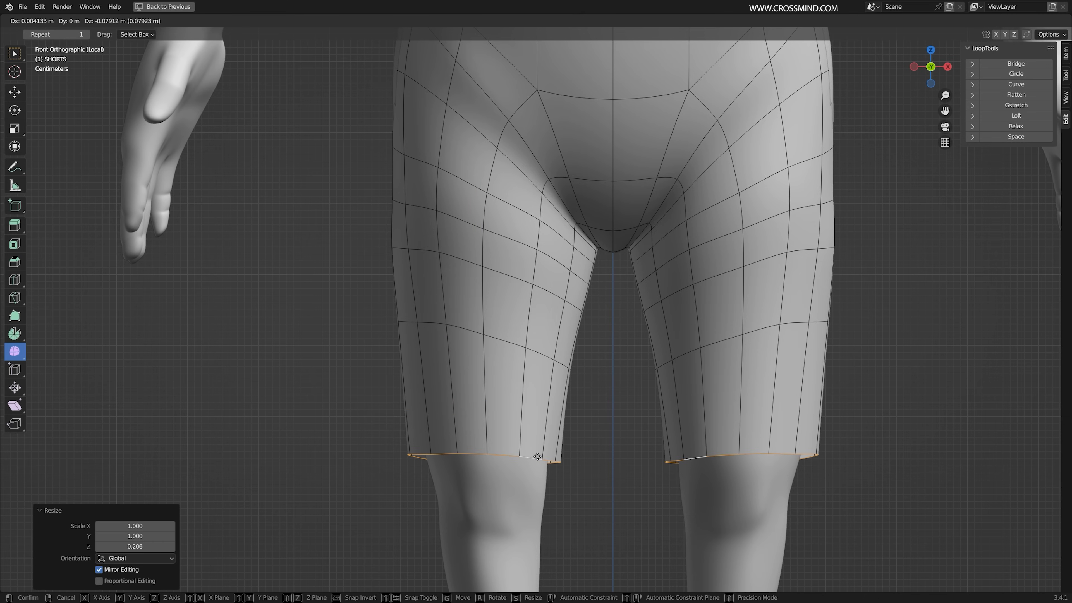
Lengthen the shorts by moving the hem loop down towards the calves, and widen it with a scale of 1.037
{"action": "left_click", "coordinate": [539, 486]}
{"action": "scroll", "coordinate": [546, 454], "scroll_direction": "down", "scroll_amount": 5}
{"action": "middle_click_drag", "start_coordinate": [546, 445], "coordinate": [545, 436], "text": "shift"}
{"action": "key", "text": "g"}
{"action": "left_click", "coordinate": [546, 457]}
{"action": "key", "text": "s"}
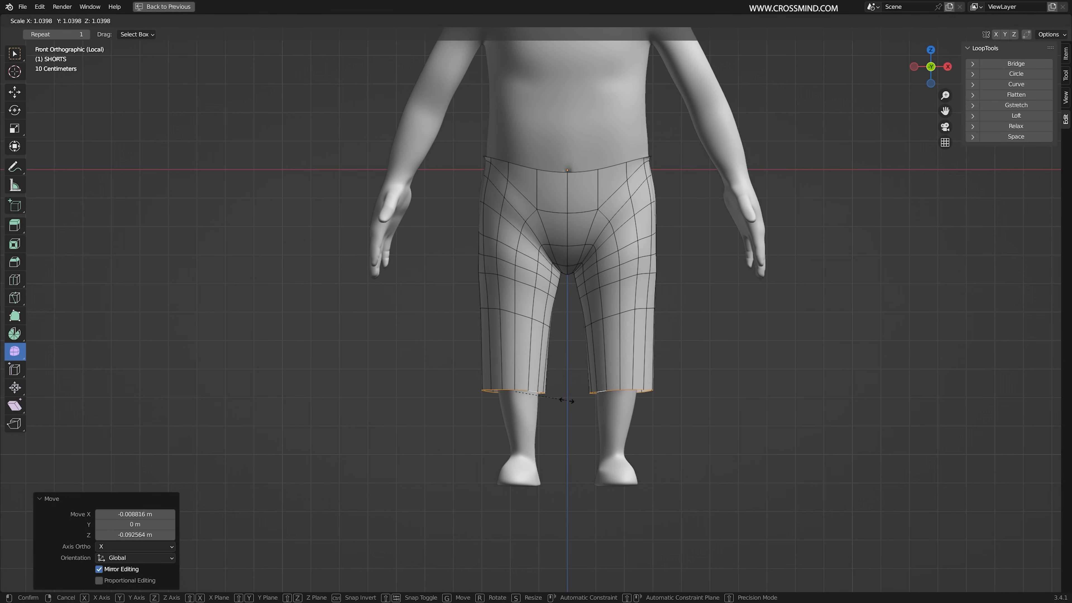
{"action": "left_click", "coordinate": [569, 402]}
{"action": "scroll", "coordinate": [575, 387], "scroll_direction": "up", "scroll_amount": 2}
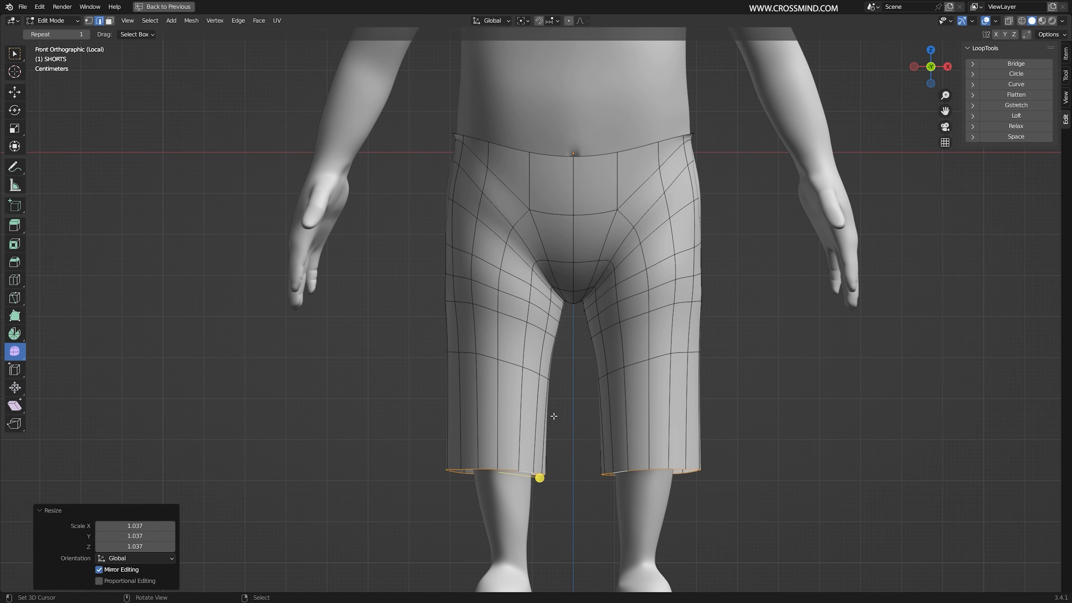
Add three horizontal loop cuts across the lengthened lower legs and another one across the upper thighs
{"action": "left_click", "coordinate": [542, 375], "text": "alt"}
{"action": "scroll", "coordinate": [543, 423], "scroll_direction": "up", "scroll_amount": 2}
{"action": "left_click", "coordinate": [541, 422]}
{"action": "right_click", "coordinate": [538, 419]}
{"action": "right_click", "coordinate": [521, 350], "text": "alt"}
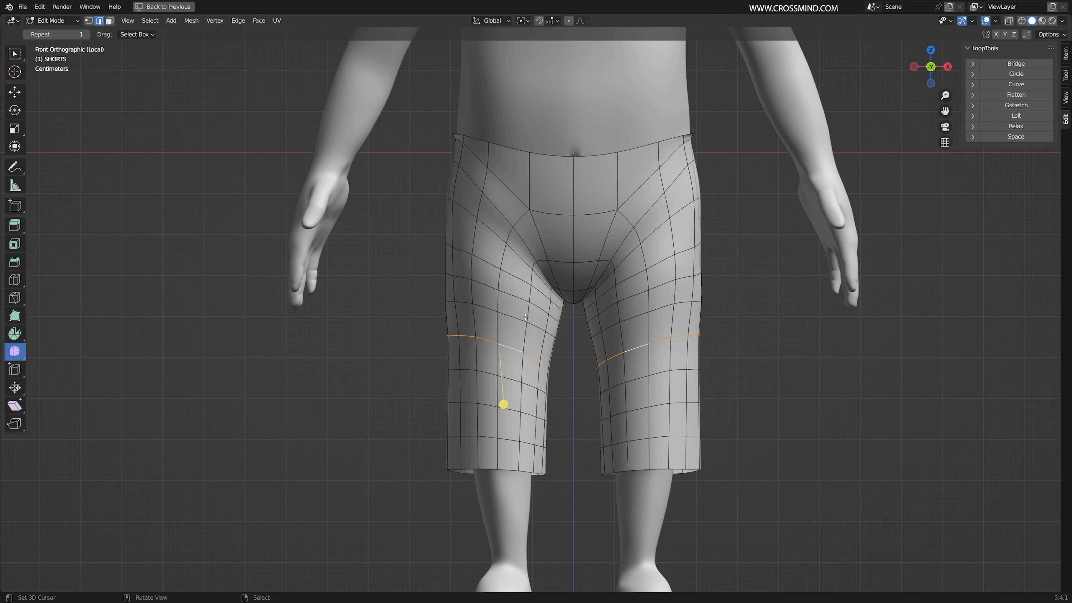
{"action": "left_click", "coordinate": [517, 299]}
{"action": "left_click", "coordinate": [516, 306]}
Slide the mid-thigh edge loop down slightly to even out the spacing of the leg loops
{"action": "left_click", "coordinate": [535, 359], "text": "alt"}
{"action": "key", "text": "g"}
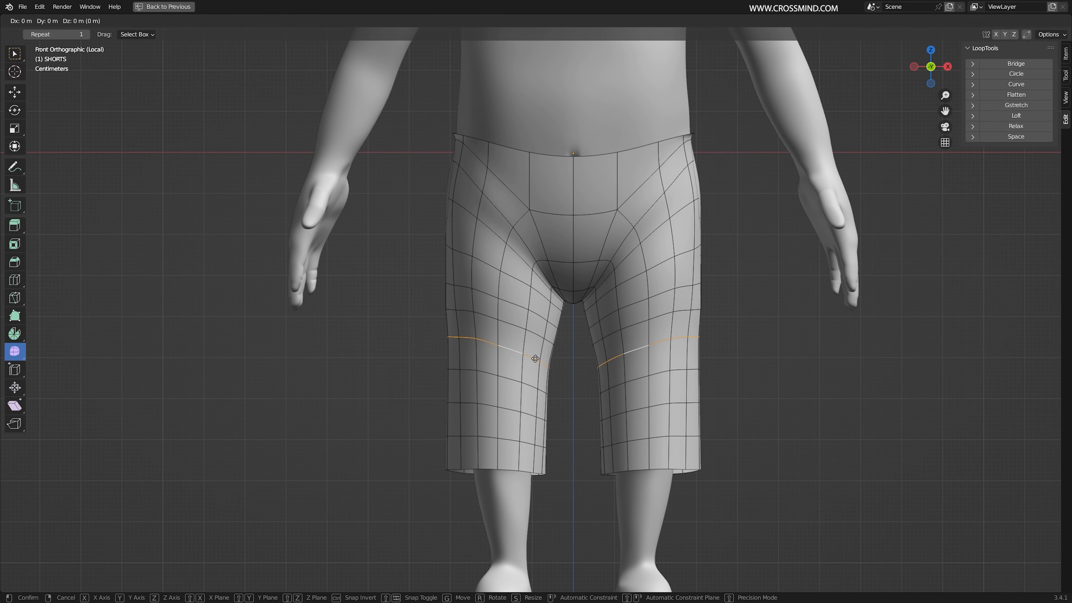
{"action": "key", "text": "g"}
{"action": "key", "text": "g"}
{"action": "left_click", "coordinate": [517, 382]}
{"action": "right_click", "coordinate": [513, 440], "text": "alt"}
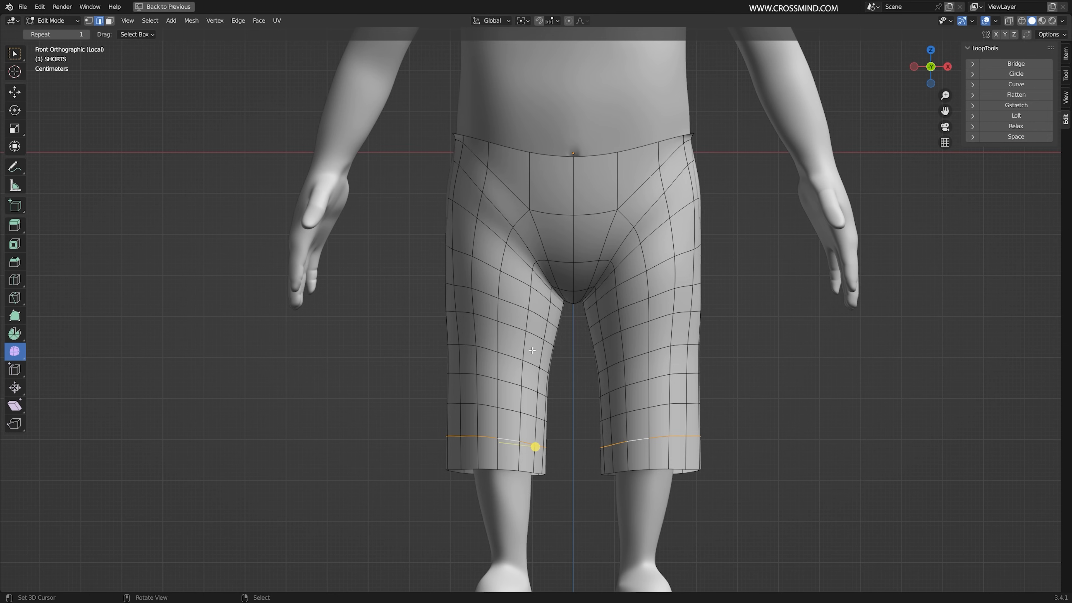
Reshape the inner leg contour by moving its vertices with smooth proportional editing at a size of about 0.18 m
{"action": "left_click", "coordinate": [547, 437]}
{"action": "left_click", "coordinate": [546, 443]}
{"action": "key", "text": "g"}
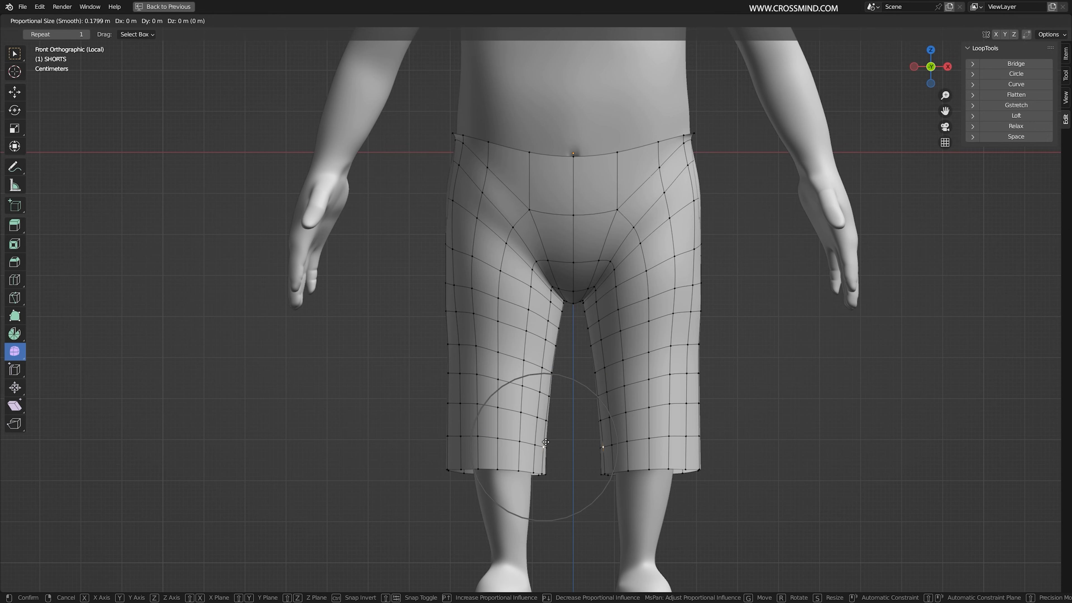
{"action": "left_click", "coordinate": [550, 442]}
{"action": "left_click", "coordinate": [550, 396]}
{"action": "key", "text": "g"}
{"action": "left_click", "coordinate": [555, 394]}
{"action": "left_click", "coordinate": [540, 444]}
{"action": "key", "text": "g"}
{"action": "left_click", "coordinate": [552, 434]}
{"action": "left_click", "coordinate": [557, 375]}
Add a centred vertical loop cut beside the centre seam of the shorts
{"action": "key", "text": "ctrl+r"}
{"action": "left_click", "coordinate": [593, 374]}
{"action": "right_click", "coordinate": [591, 375]}
Adjust individual vertices on the front and outer side of the shorts' leg with proportional editing
{"action": "left_click", "coordinate": [554, 421]}
{"action": "left_click", "coordinate": [447, 372]}
{"action": "key", "text": "g"}
{"action": "left_click", "coordinate": [390, 344]}
{"action": "middle_click_drag", "start_coordinate": [404, 257], "coordinate": [601, 254]}
{"action": "right_click", "coordinate": [471, 373]}
{"action": "middle_click_drag", "start_coordinate": [526, 391], "coordinate": [444, 376]}
{"action": "right_click", "coordinate": [473, 423]}
{"action": "right_click", "coordinate": [473, 398]}
{"action": "key", "text": "g"}
{"action": "right_click", "coordinate": [465, 387]}
{"action": "right_click", "coordinate": [466, 344]}
{"action": "right_click", "coordinate": [473, 398], "text": "ctrl"}
{"action": "key", "text": "g"}
{"action": "right_click", "coordinate": [444, 366]}
Undo the last change and adjust the rear contour vertices in side view with wireframe display and proportional editing
{"action": "key", "text": "KP_3"}
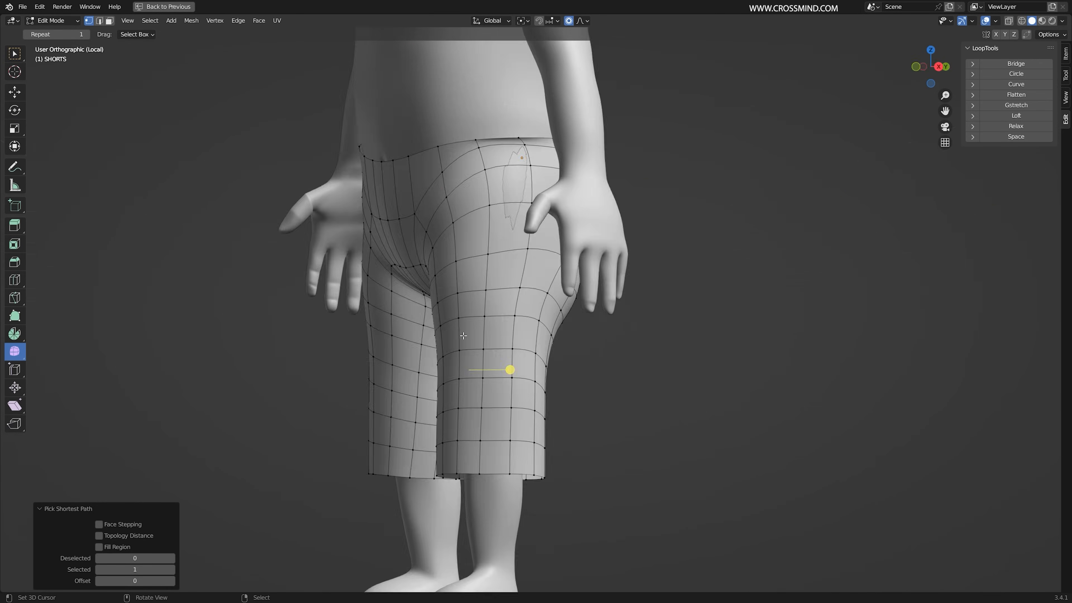
{"action": "key", "text": "ctrl+z"}
{"action": "key", "text": "z"}
{"action": "scroll", "coordinate": [556, 198], "scroll_direction": "up", "scroll_amount": 2}
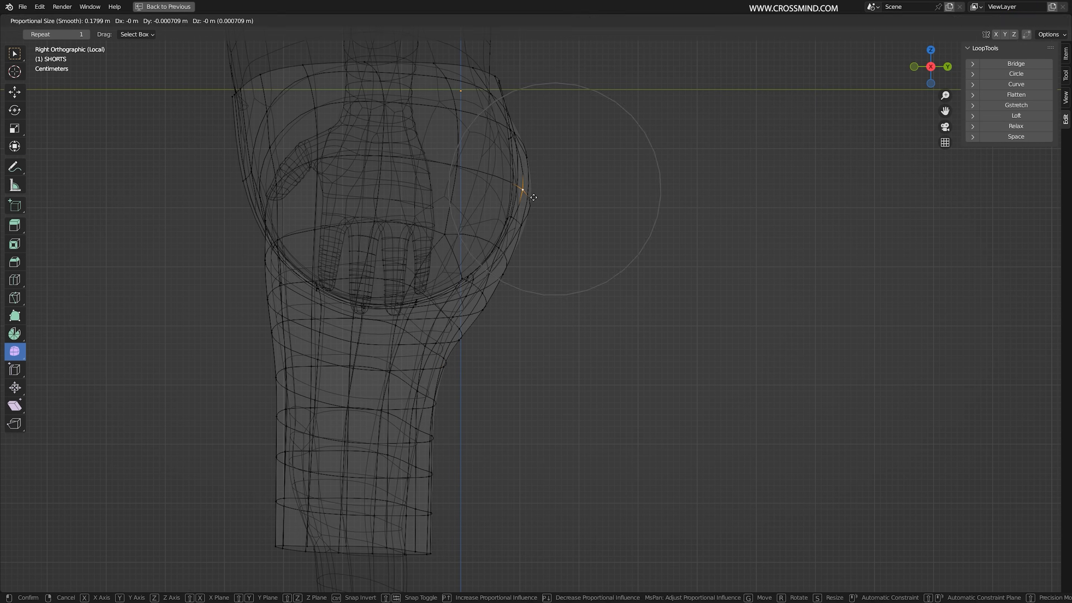
{"action": "key", "text": "alt+z"}
{"action": "middle_click_drag", "start_coordinate": [560, 201], "coordinate": [371, 257]}
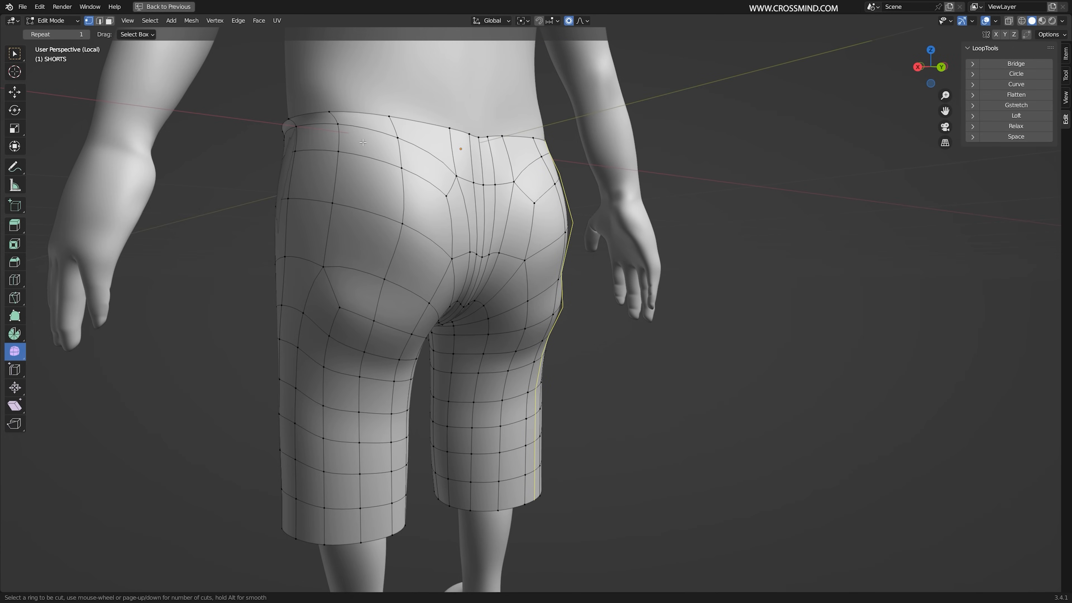
Add a vertical loop cut down the back of the leg and dissolve the neighbouring short edge loop
{"action": "middle_click_drag", "start_coordinate": [429, 176], "coordinate": [729, 235]}
{"action": "key", "text": "ctrl+r"}
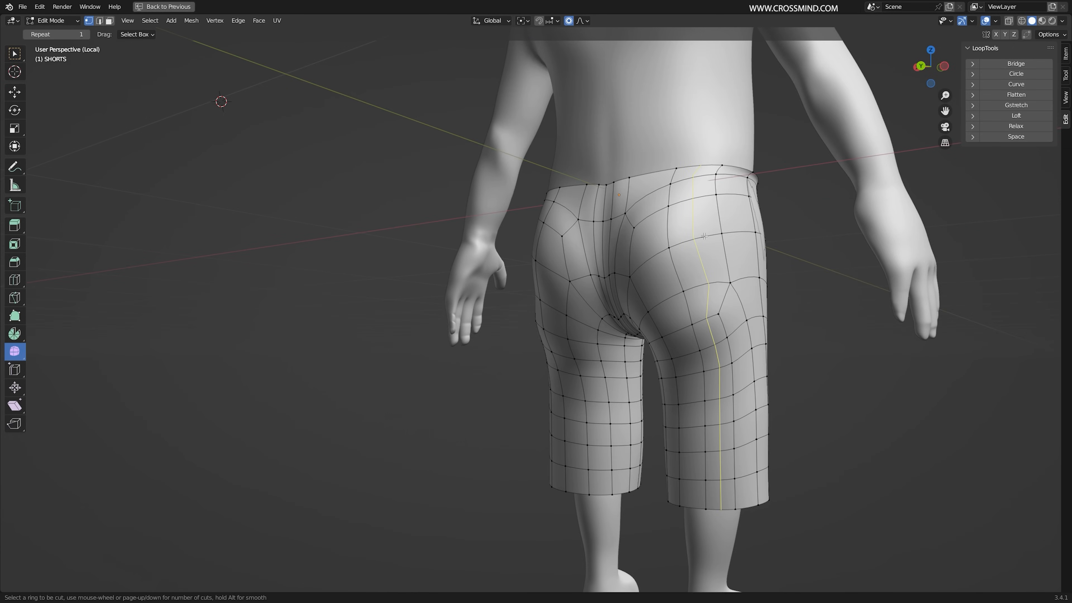
{"action": "left_click", "coordinate": [704, 235]}
{"action": "left_click", "coordinate": [722, 332]}
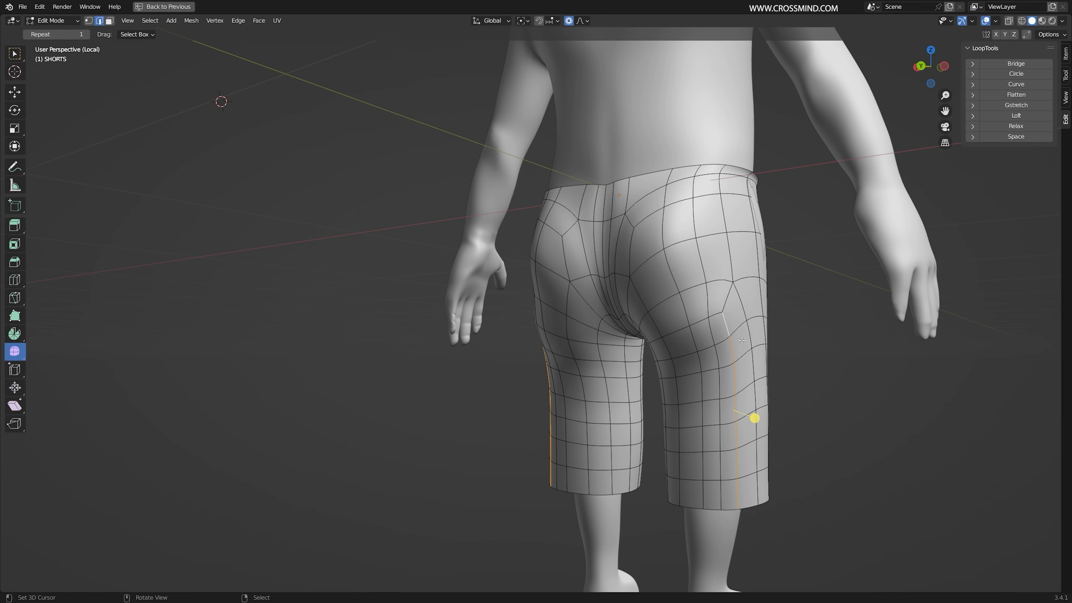
{"action": "key", "text": "x"}
{"action": "left_click", "coordinate": [735, 380]}
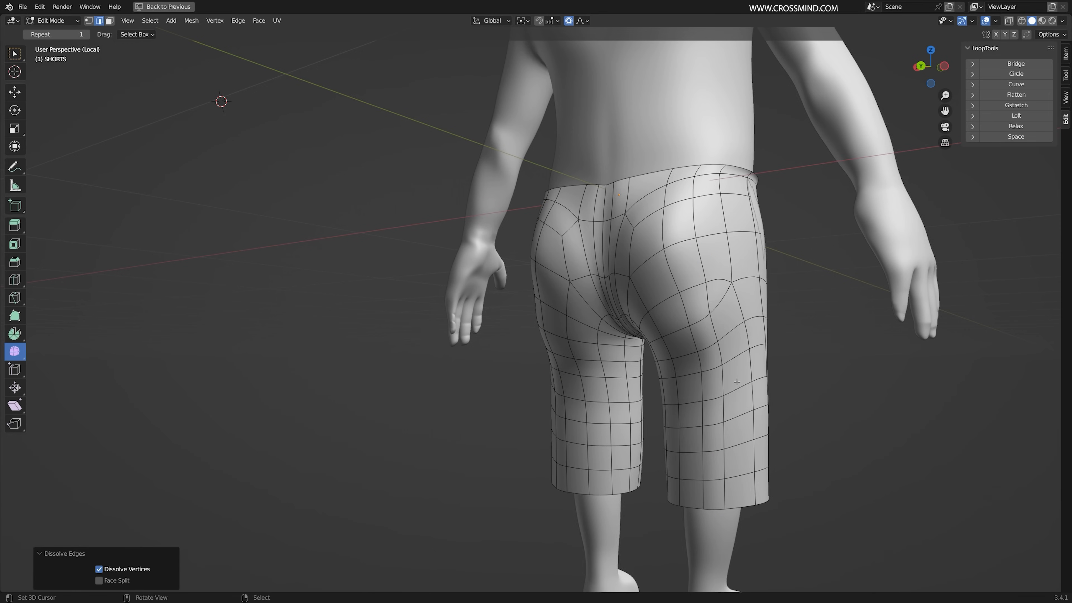
Reposition the vertical edges down the back of the leg and the vertices around the buttock for smoother flow
{"action": "right_click", "coordinate": [725, 331], "text": "alt"}
{"action": "mouse_move", "coordinate": [727, 331]}
{"action": "middle_mouse_down"}
{"action": "mouse_move", "coordinate": [743, 336]}
{"action": "mouse_move", "coordinate": [713, 336]}
{"action": "middle_mouse_up"}
{"action": "key", "text": "g"}
{"action": "left_click", "coordinate": [749, 328]}
{"action": "right_click", "coordinate": [790, 397], "text": "alt"}
{"action": "middle_click_drag", "start_coordinate": [547, 355], "coordinate": [679, 341]}
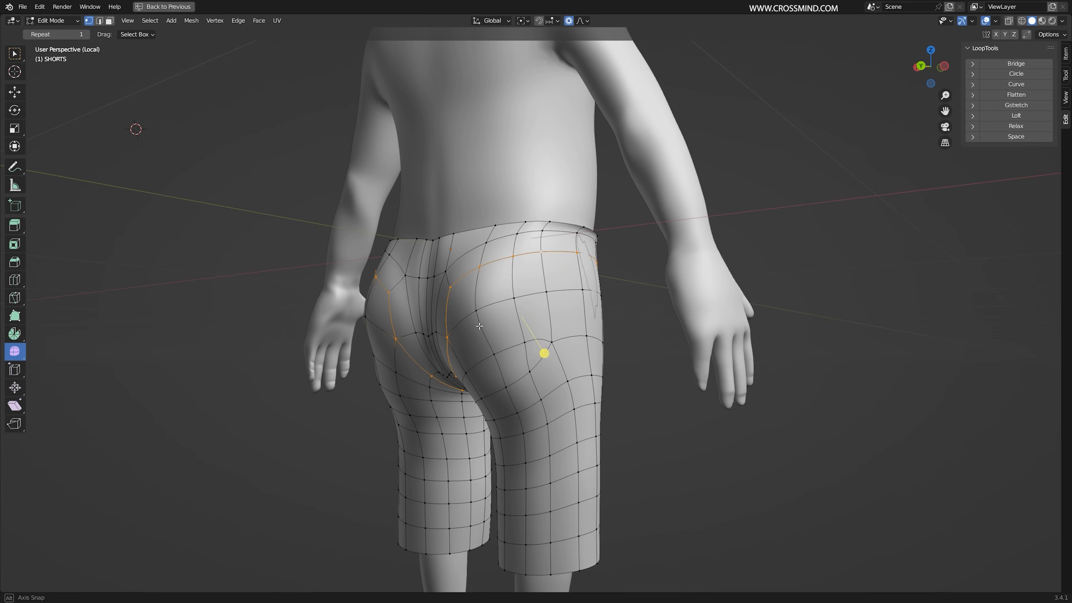
{"action": "key", "text": "g"}
{"action": "left_click", "coordinate": [524, 318]}
Move the upper buttock vertex about 0.012 m along its local X axis with proportional editing
{"action": "right_click", "coordinate": [526, 295]}
{"action": "key", "text": "g"}
{"action": "key", "text": "g"}
{"action": "key", "text": "x"}
{"action": "key", "text": "x"}
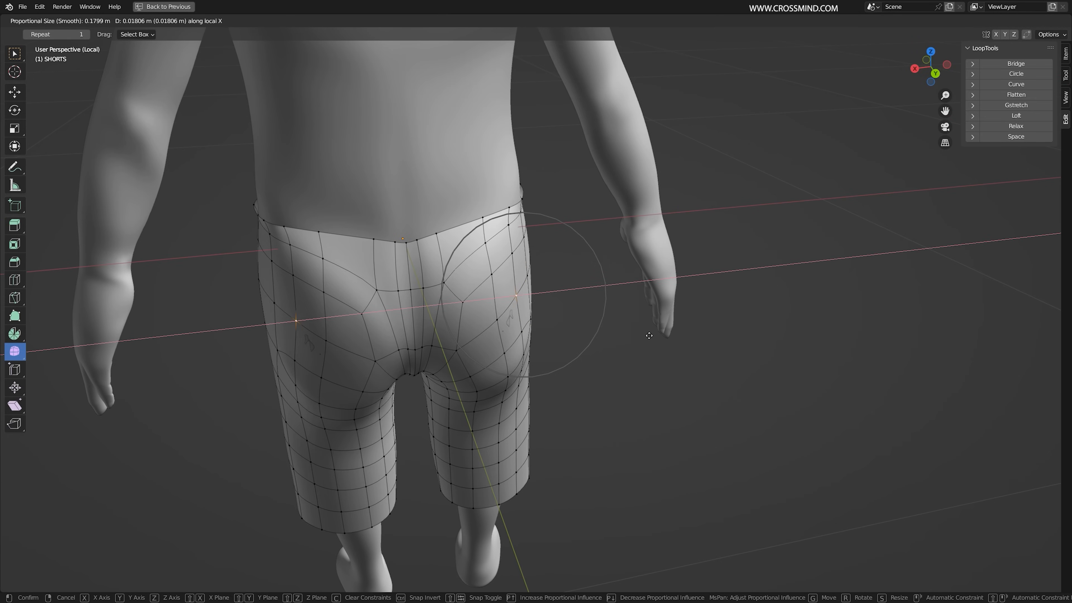
{"action": "left_click", "coordinate": [648, 337]}
Pull the rear thigh vertices outward below the buttocks in side view to soften the back contour
{"action": "middle_click_drag", "start_coordinate": [606, 425], "coordinate": [575, 368]}
{"action": "key", "text": "KP_1"}
{"action": "key", "text": "KP_3"}
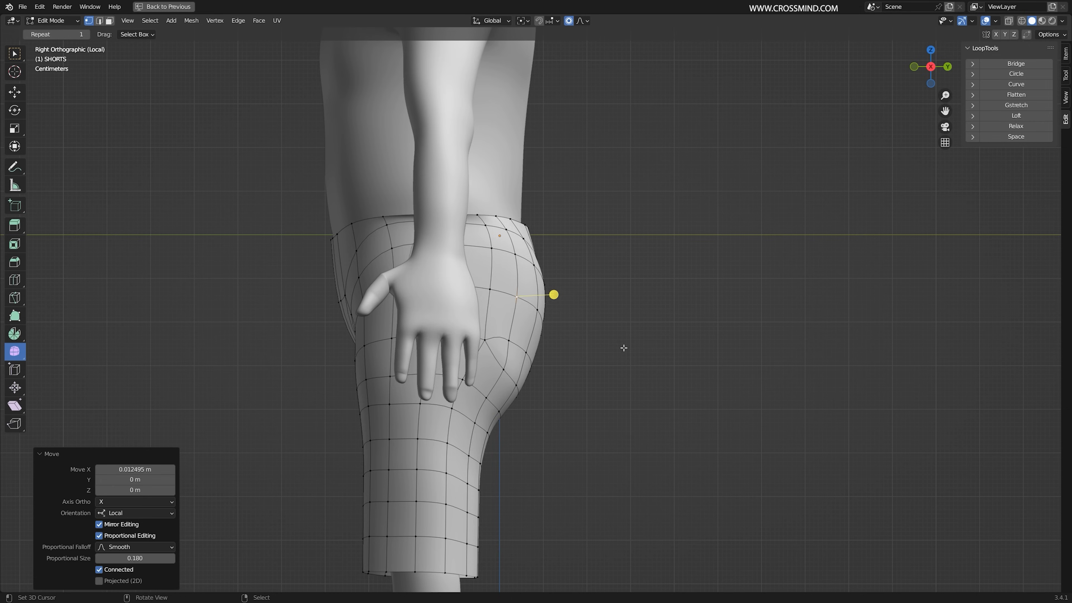
{"action": "scroll", "coordinate": [622, 347], "scroll_direction": "up", "scroll_amount": 1}
{"action": "middle_click_drag", "start_coordinate": [534, 435], "coordinate": [591, 349], "text": "shift"}
{"action": "right_click", "coordinate": [541, 416]}
{"action": "key", "text": "g"}
{"action": "left_click", "coordinate": [554, 448]}
{"action": "right_click", "coordinate": [553, 375]}
{"action": "key", "text": "g"}
{"action": "left_click", "coordinate": [562, 379]}
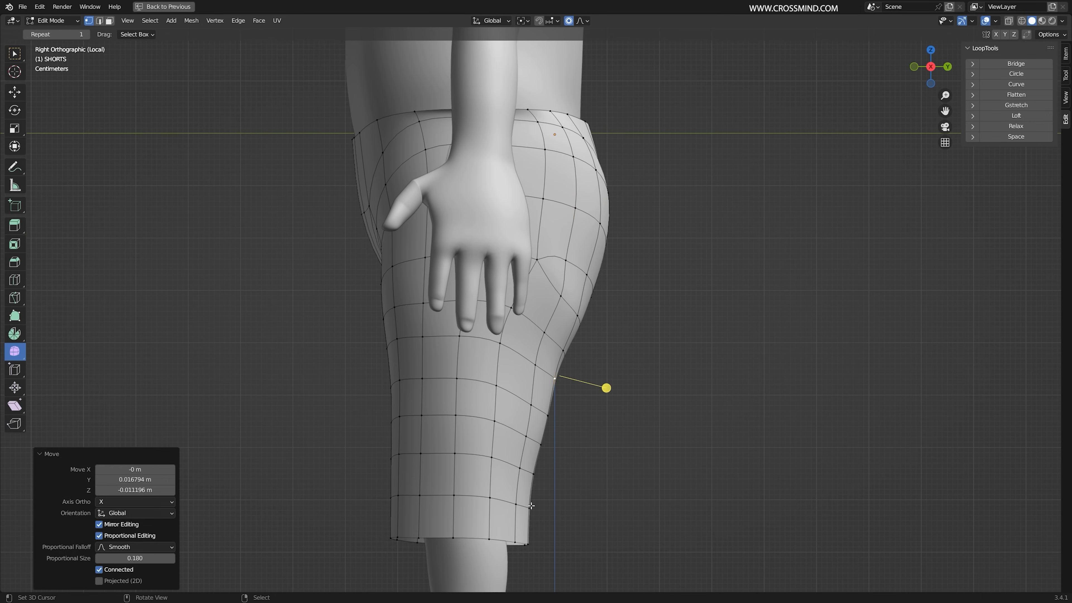
Pull the rear vertices near the hem backward with proportional editing to widen the lower leg of the shorts
{"action": "right_click", "coordinate": [532, 512]}
{"action": "key", "text": "g"}
{"action": "left_click", "coordinate": [549, 517]}
{"action": "key", "text": "g"}
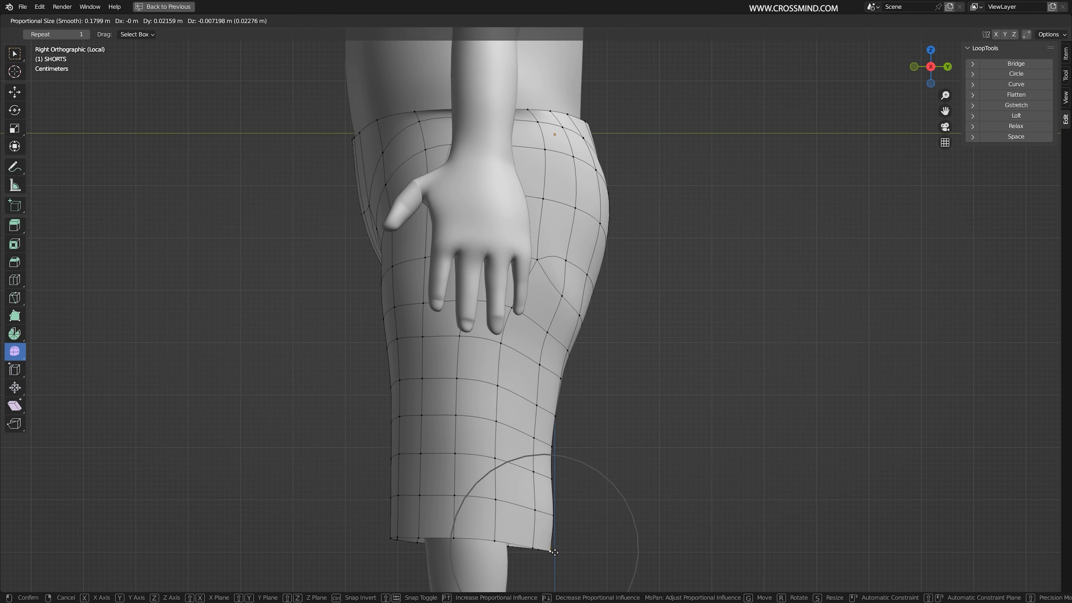
{"action": "left_click", "coordinate": [564, 406]}
Reposition a rear vertex with proportional editing and raise the waistline vertex at the side of the hip along global Z
{"action": "middle_click_drag", "start_coordinate": [617, 378], "coordinate": [553, 303]}
{"action": "right_click", "coordinate": [585, 280]}
{"action": "right_click", "coordinate": [590, 302]}
{"action": "key", "text": "g"}
{"action": "left_click", "coordinate": [590, 323]}
{"action": "right_click", "coordinate": [604, 286]}
{"action": "key", "text": "g"}
{"action": "key", "text": "z"}
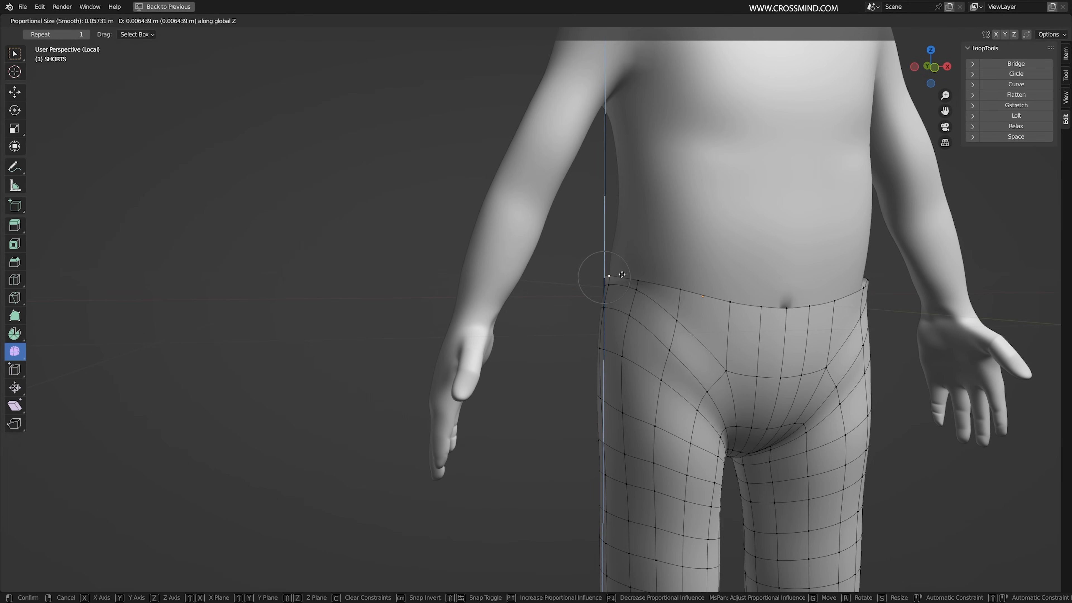
{"action": "left_click", "coordinate": [625, 267]}
Add a horizontal edge loop just below the waistline and slide the neighbouring hip loop along the mesh
{"action": "key", "text": "ctrl+r"}
{"action": "left_click", "coordinate": [607, 282]}
{"action": "right_click", "coordinate": [607, 282]}
{"action": "middle_click_drag", "start_coordinate": [607, 284], "coordinate": [582, 311]}
{"action": "key", "text": "2"}
{"action": "right_click", "coordinate": [708, 292], "text": "alt"}
{"action": "key", "text": "g"}
{"action": "key", "text": "g"}
{"action": "left_click", "coordinate": [675, 362]}
Slide the horizontal edge loops between the waist and hips to space them evenly
{"action": "middle_click_drag", "start_coordinate": [675, 363], "coordinate": [660, 365]}
{"action": "right_click", "coordinate": [651, 338], "text": "alt"}
{"action": "key", "text": "g"}
{"action": "key", "text": "g"}
{"action": "left_click", "coordinate": [648, 345]}
{"action": "left_click", "coordinate": [639, 367]}
{"action": "left_click", "coordinate": [648, 324], "text": "alt"}
{"action": "key", "text": "g"}
{"action": "key", "text": "g"}
{"action": "left_click", "coordinate": [646, 336]}
{"action": "left_click", "coordinate": [652, 295], "text": "alt"}
{"action": "key", "text": "g"}
{"action": "key", "text": "g"}
{"action": "left_click", "coordinate": [653, 310]}
Scale the selected upper loop along the Z axis to level it around the waist
{"action": "middle_click_drag", "start_coordinate": [776, 348], "coordinate": [771, 349]}
{"action": "key", "text": "s"}
{"action": "key", "text": "z"}
{"action": "left_click", "coordinate": [838, 371]}
Nudge edges sideways down the hip and leg to straighten the flow of the vertical edges
{"action": "middle_click_drag", "start_coordinate": [838, 371], "coordinate": [631, 299]}
{"action": "right_click", "coordinate": [644, 285]}
{"action": "scroll", "coordinate": [664, 311], "scroll_direction": "up", "scroll_amount": 2}
{"action": "right_click_drag", "start_coordinate": [688, 275], "coordinate": [698, 274]}
{"action": "right_click_drag", "start_coordinate": [687, 374], "coordinate": [699, 373]}
{"action": "right_click_drag", "start_coordinate": [667, 482], "coordinate": [676, 481]}
{"action": "middle_click_drag", "start_coordinate": [695, 572], "coordinate": [682, 445], "text": "shift"}
{"action": "scroll", "coordinate": [682, 445], "scroll_direction": "up", "scroll_amount": 1}
{"action": "mouse_move", "coordinate": [664, 440]}
{"action": "right_mouse_down"}
{"action": "mouse_move", "coordinate": [689, 446]}
{"action": "mouse_move", "coordinate": [666, 446]}
{"action": "right_mouse_up"}
{"action": "left_click", "coordinate": [667, 446]}
Move a single vertex on the back of the shorts with proportional editing to smooth the surface
{"action": "middle_click_drag", "start_coordinate": [666, 446], "coordinate": [584, 276]}
{"action": "key", "text": "1"}
{"action": "right_click", "coordinate": [603, 381]}
{"action": "key", "text": "g"}
{"action": "left_click", "coordinate": [622, 402]}
Pull the buttock vertex outward about 0.009 m along Y with proportional editing
{"action": "right_click", "coordinate": [603, 282]}
{"action": "right_click", "coordinate": [622, 187], "text": "shift"}
{"action": "middle_click_drag", "start_coordinate": [622, 187], "coordinate": [576, 190]}
{"action": "key", "text": "g"}
{"action": "right_click", "coordinate": [714, 281]}
{"action": "middle_click_drag", "start_coordinate": [699, 307], "coordinate": [654, 300]}
{"action": "key", "text": "g"}
{"action": "left_click", "coordinate": [652, 300]}
Select the vertex path down the rear of the leg in side view, pull it backward and rotate it slightly
{"action": "scroll", "coordinate": [653, 301], "scroll_direction": "down", "scroll_amount": 5}
{"action": "key", "text": "KP_3"}
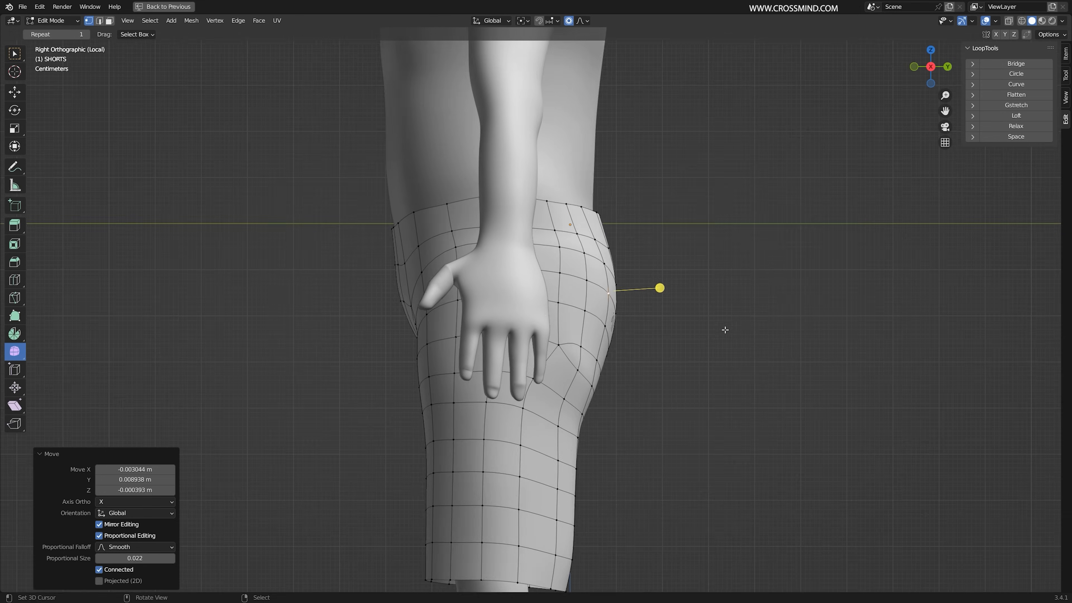
{"action": "left_click", "coordinate": [596, 478], "text": "ctrl"}
{"action": "key", "text": "g"}
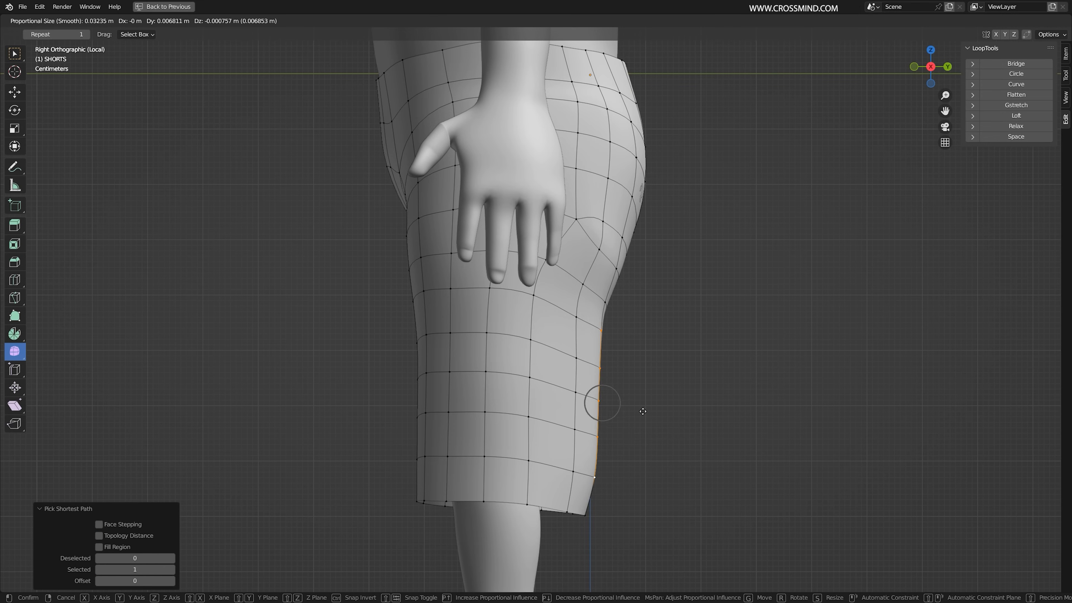
{"action": "left_click", "coordinate": [646, 405]}
{"action": "key", "text": "r"}
Move the rear hem vertices backward and rotate them to straighten the lower back contour
{"action": "left_click", "coordinate": [714, 358]}
{"action": "left_click", "coordinate": [593, 516]}
{"action": "key", "text": "g"}
{"action": "left_click", "coordinate": [606, 511]}
{"action": "key", "text": "r"}
{"action": "left_click", "coordinate": [680, 462]}
Save the file, leave the isolated view and check the shorts on the character in orthographic projection
{"action": "middle_click_drag", "start_coordinate": [599, 355], "coordinate": [643, 368]}
{"action": "key", "text": "ctrl+s"}
{"action": "key", "text": "KP_Divide"}
{"action": "scroll", "coordinate": [660, 377], "scroll_direction": "up", "scroll_amount": 3}
{"action": "key", "text": "Tab"}
{"action": "right_click", "coordinate": [673, 362]}
{"action": "key", "text": "KP_5"}
{"action": "left_click", "coordinate": [643, 368]}
{"action": "scroll", "coordinate": [632, 371], "scroll_direction": "up", "scroll_amount": 4}
Shift the hem loops of both legs along global Z with proportional editing to adjust the shorts' length
{"action": "key", "text": "Tab"}
{"action": "key", "text": "g"}
{"action": "key", "text": "z"}
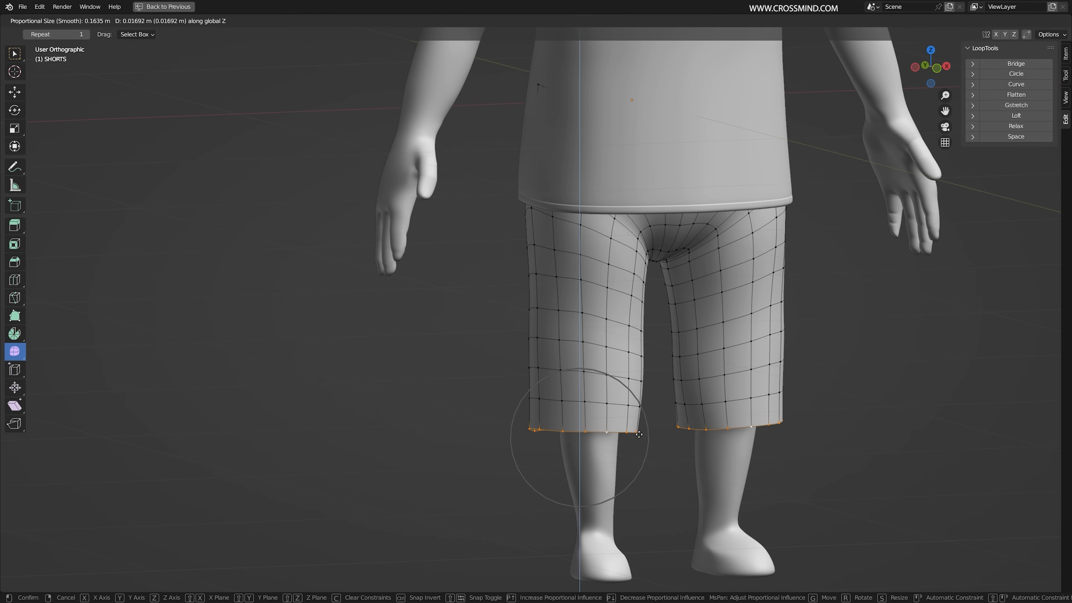
{"action": "left_click", "coordinate": [623, 447]}
{"action": "scroll", "coordinate": [622, 447], "scroll_direction": "down", "scroll_amount": 2}
{"action": "key", "text": "g"}
{"action": "key", "text": "z"}
{"action": "left_click", "coordinate": [663, 422]}
Return to Object Mode, save the file and review the shorts from behind
{"action": "scroll", "coordinate": [608, 416], "scroll_direction": "down", "scroll_amount": 2}
{"action": "key", "text": "Tab"}
{"action": "key", "text": "alt+a"}
{"action": "scroll", "coordinate": [700, 313], "scroll_direction": "up", "scroll_amount": 2}
{"action": "middle_click_drag", "start_coordinate": [700, 313], "coordinate": [711, 383], "text": "shift"}
{"action": "middle_click_drag", "start_coordinate": [492, 372], "coordinate": [630, 352]}
{"action": "key", "text": "ctrl+s"}
{"action": "scroll", "coordinate": [672, 342], "scroll_direction": "up", "scroll_amount": 4}
{"action": "key", "text": "ctrl+s"}
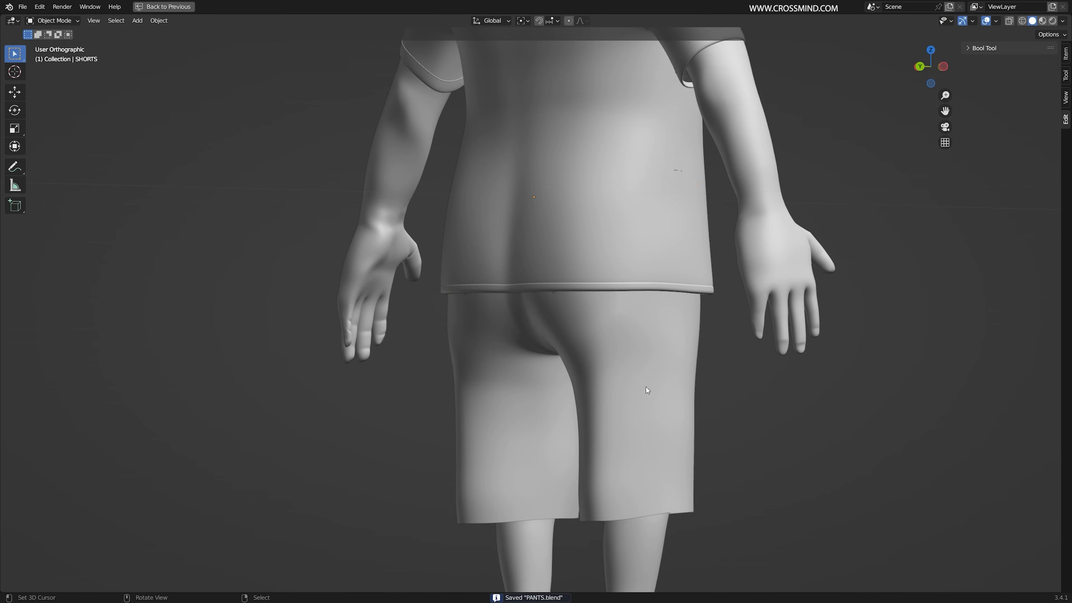
Compare the shorts with the full character, save the file and isolate the shorts in Edit Mode
{"action": "middle_click_drag", "start_coordinate": [747, 379], "coordinate": [598, 328]}
{"action": "key", "text": "KP_Divide"}
{"action": "key", "text": "Tab"}
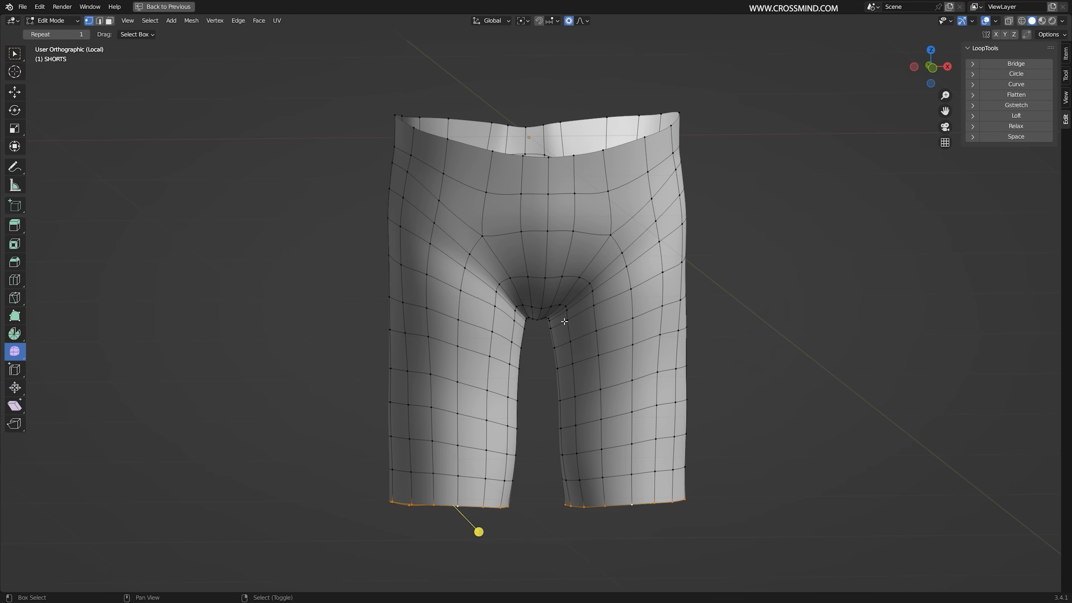
{"action": "key", "text": "KP_Divide"}
{"action": "middle_click_drag", "start_coordinate": [679, 271], "coordinate": [639, 367]}
{"action": "scroll", "coordinate": [570, 286], "scroll_direction": "up", "scroll_amount": 1}
{"action": "middle_click_drag", "start_coordinate": [566, 302], "coordinate": [604, 270], "text": "shift"}
{"action": "key", "text": "ctrl+s"}
{"action": "scroll", "coordinate": [563, 268], "scroll_direction": "up", "scroll_amount": 1}
{"action": "key", "text": "KP_Divide"}
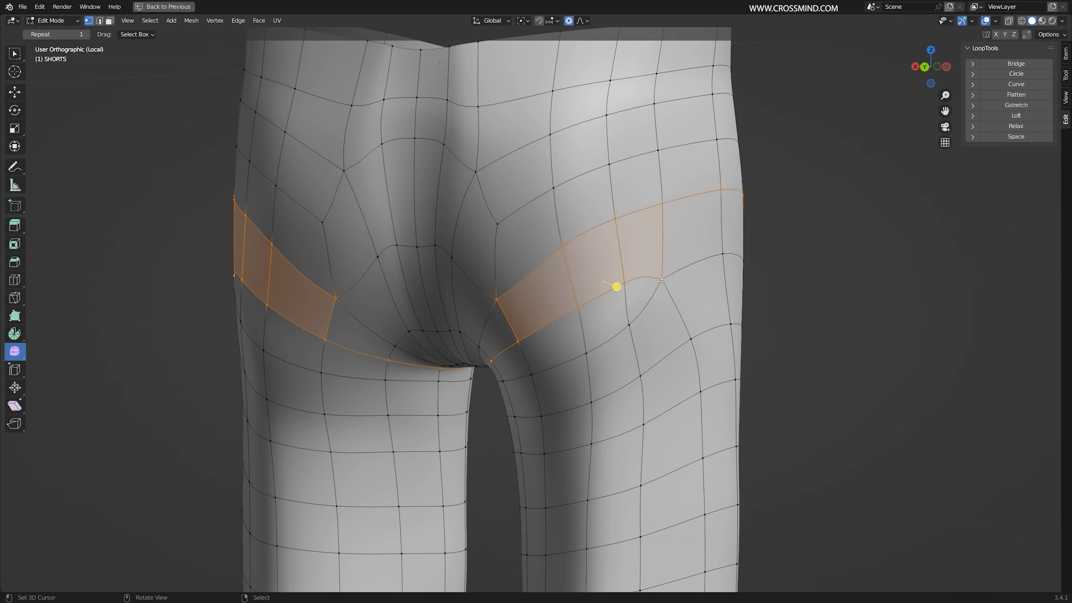
Examine the edge and face loops running beneath the buttocks from the outer thigh to the crotch
{"action": "key", "text": "2"}
{"action": "right_click", "coordinate": [637, 280], "text": "alt"}
{"action": "middle_click_drag", "start_coordinate": [635, 282], "coordinate": [663, 274]}
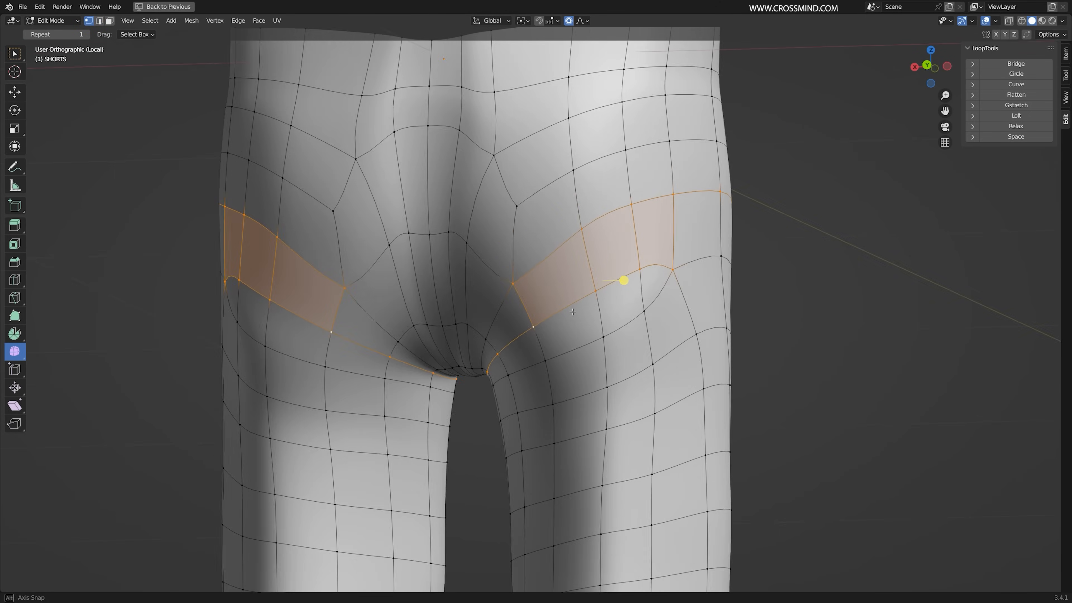
{"action": "middle_click_drag", "start_coordinate": [608, 280], "coordinate": [556, 273]}
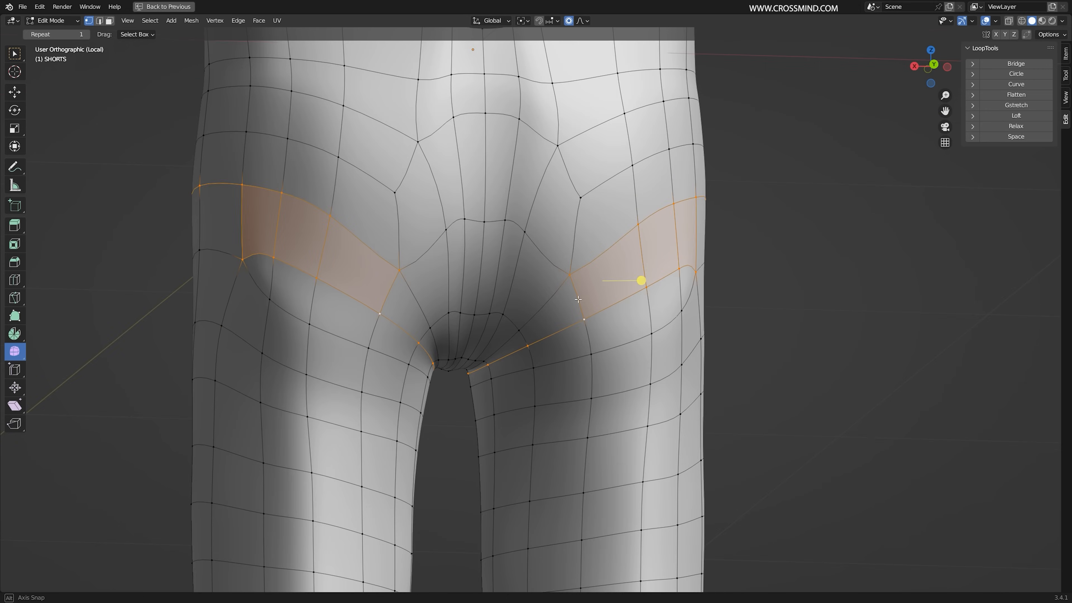
{"action": "key", "text": "alt+a"}
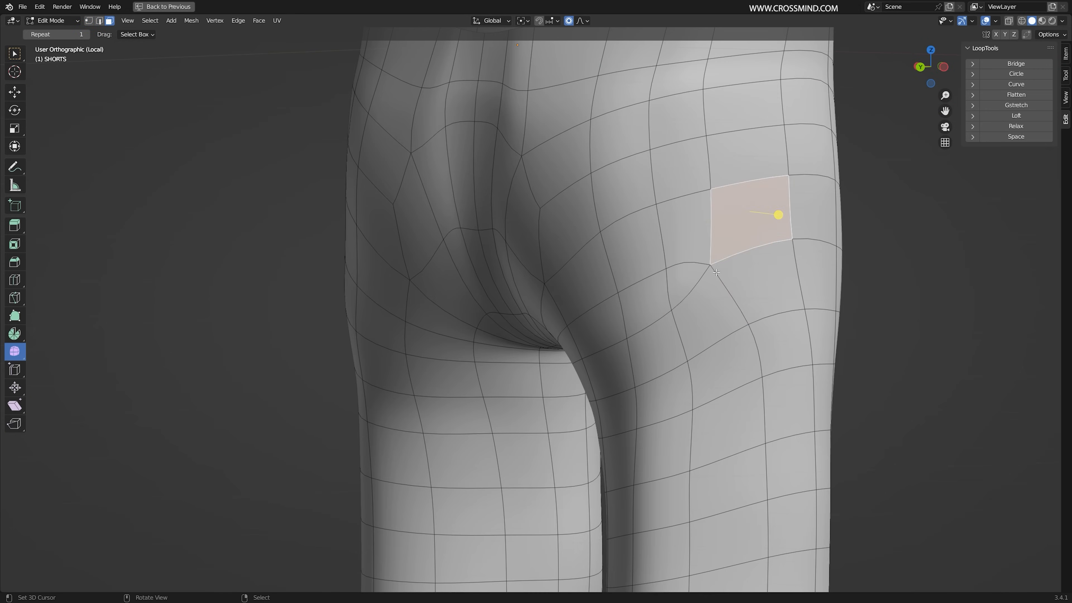
{"action": "middle_click_drag", "start_coordinate": [722, 277], "coordinate": [693, 278]}
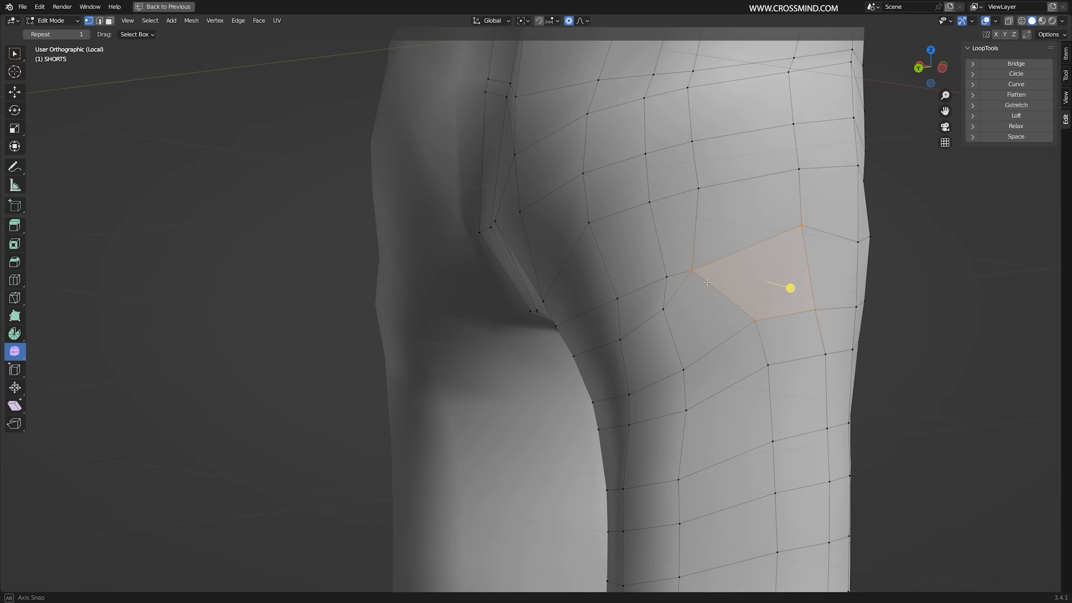
Dissolve the short diagonal edge below the buttock and slide the adjacent vertex along its edge
{"action": "key", "text": "2"}
{"action": "key", "text": "x"}
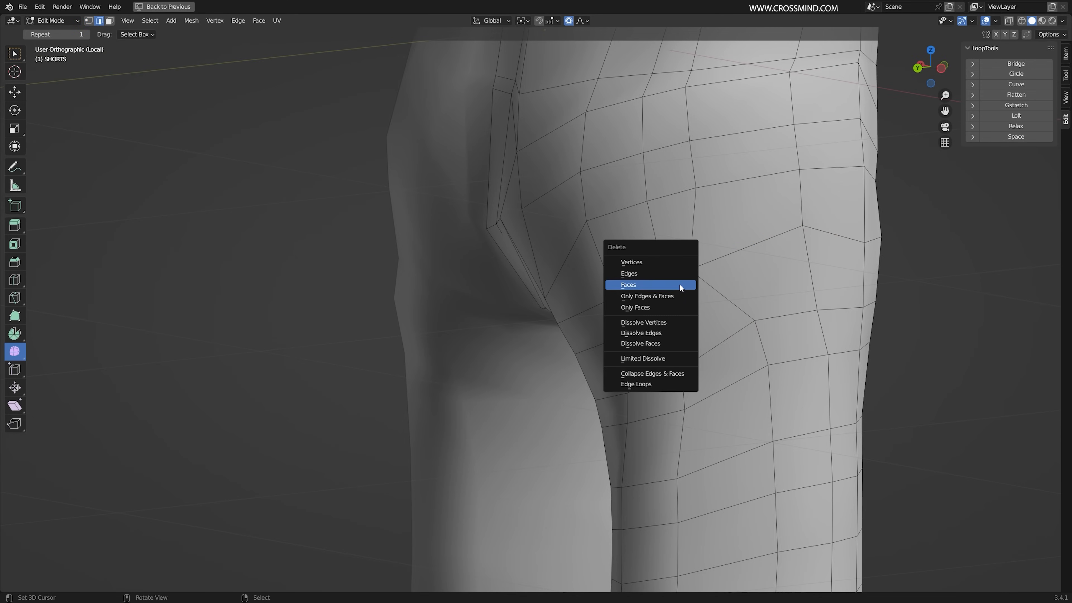
{"action": "left_click", "coordinate": [661, 334]}
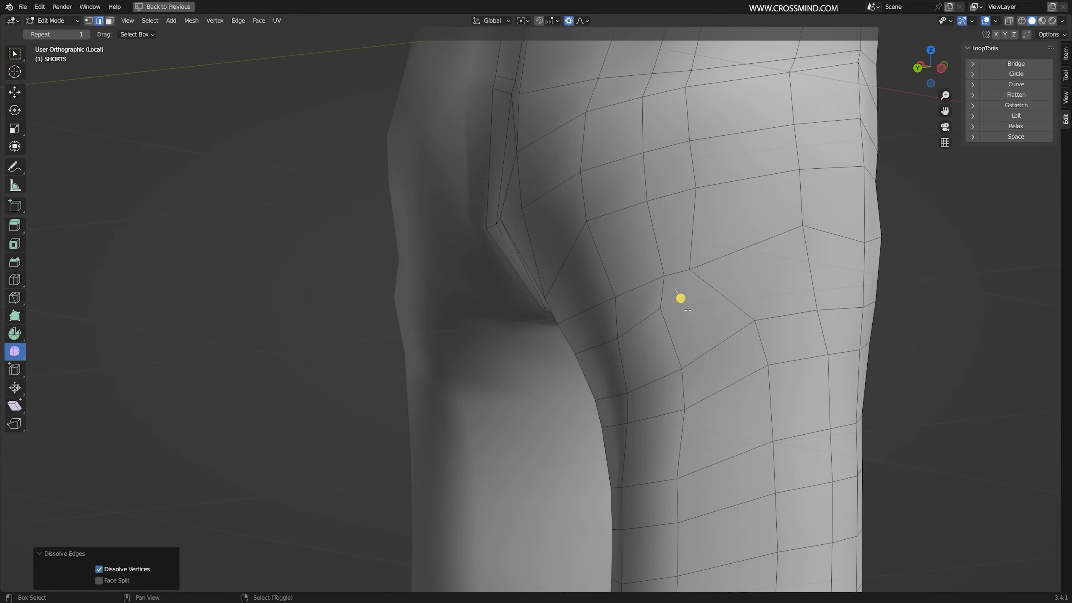
{"action": "scroll", "coordinate": [659, 311], "scroll_direction": "up", "scroll_amount": 1}
{"action": "middle_click_drag", "start_coordinate": [688, 310], "coordinate": [648, 312], "text": "shift"}
{"action": "key", "text": "1"}
{"action": "right_click", "coordinate": [655, 310]}
{"action": "key", "text": "g"}
{"action": "key", "text": "g"}
{"action": "left_click", "coordinate": [669, 326]}
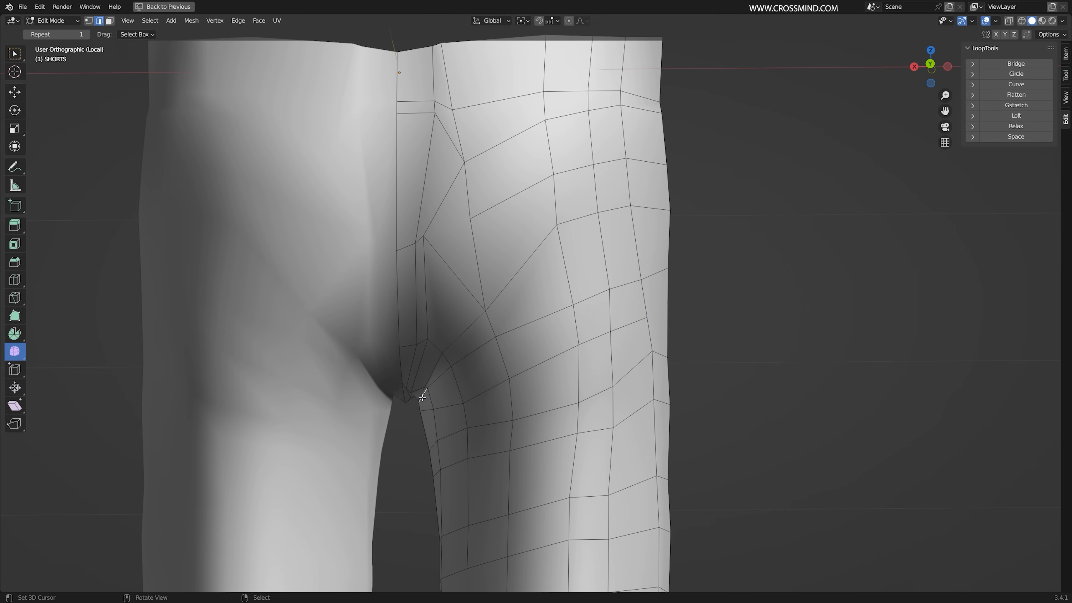
Select the edge path around the upper leg and turn off the Mirror modifier's viewport display to expose the inner thigh
{"action": "middle_click_drag", "start_coordinate": [527, 375], "coordinate": [492, 370]}
{"action": "right_click", "coordinate": [518, 323], "text": "ctrl"}
{"action": "middle_click_drag", "start_coordinate": [591, 329], "coordinate": [564, 337]}
{"action": "scroll", "coordinate": [675, 347], "scroll_direction": "up", "scroll_amount": 1}
{"action": "middle_click_drag", "start_coordinate": [628, 248], "coordinate": [422, 289]}
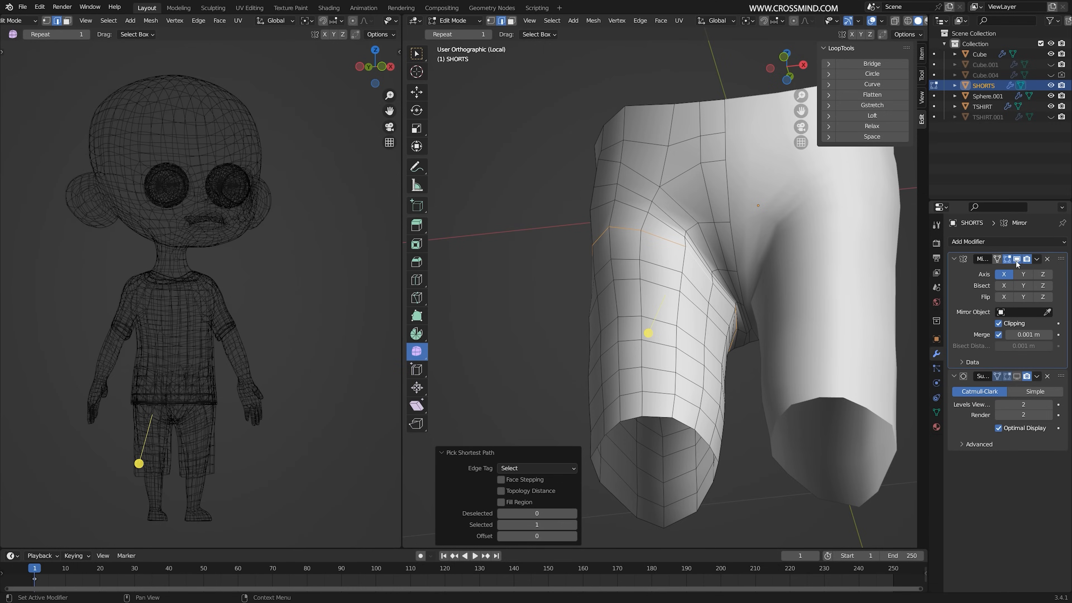
{"action": "left_click", "coordinate": [1017, 259]}
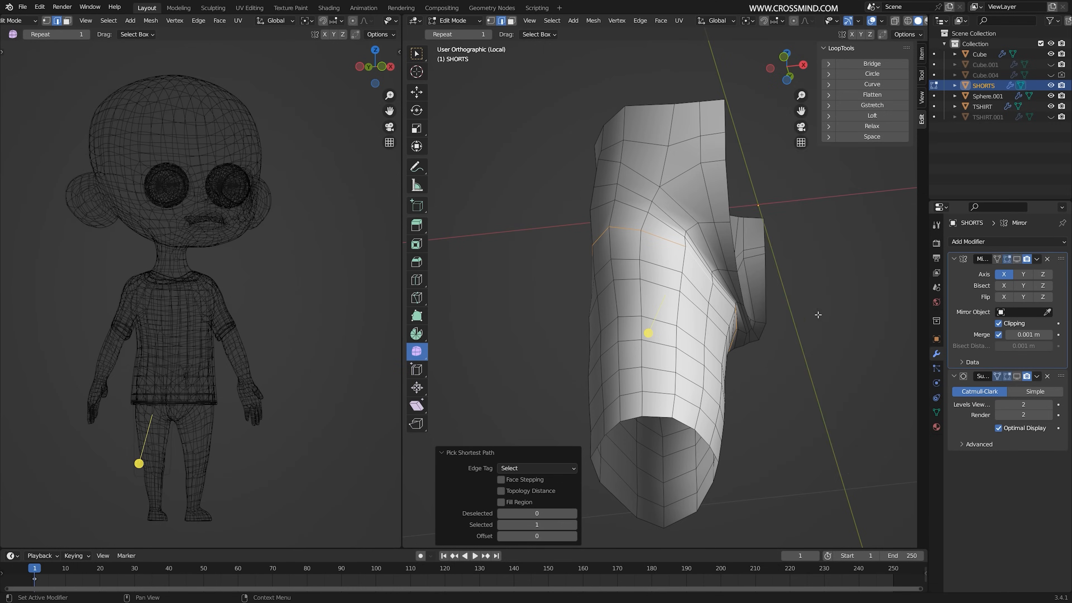
{"action": "key", "text": "ctrl+space"}
Trace the edge loops around the inner thigh and back of the leg to locate where they break
{"action": "scroll", "coordinate": [629, 329], "scroll_direction": "up", "scroll_amount": 8}
{"action": "middle_click_drag", "start_coordinate": [630, 329], "coordinate": [606, 326]}
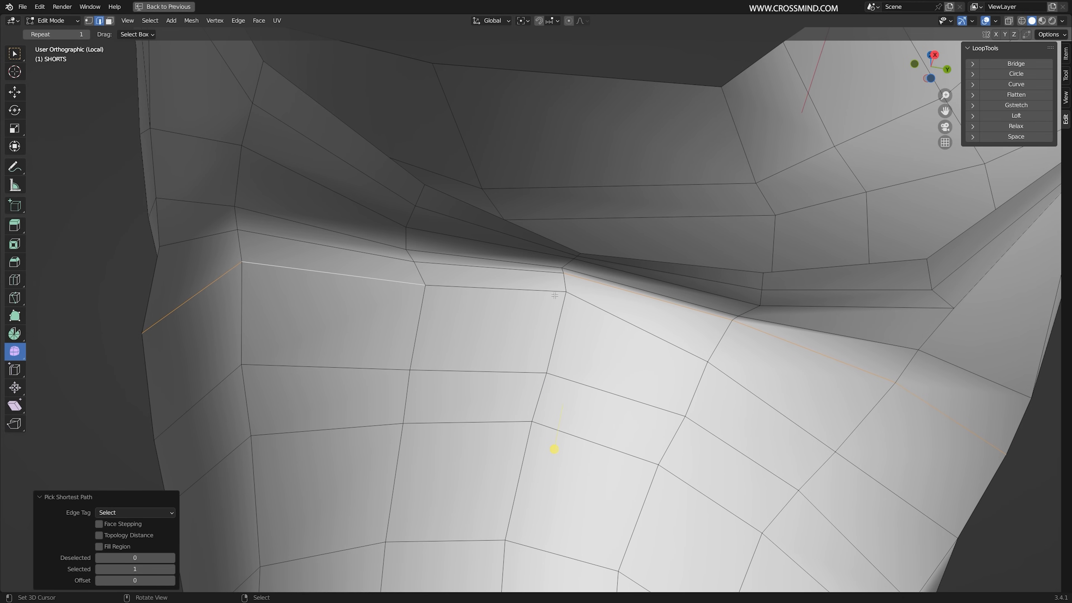
{"action": "middle_click_drag", "start_coordinate": [449, 291], "coordinate": [622, 348]}
{"action": "scroll", "coordinate": [622, 349], "scroll_direction": "down", "scroll_amount": 2}
{"action": "left_click", "coordinate": [591, 326], "text": "alt+shift"}
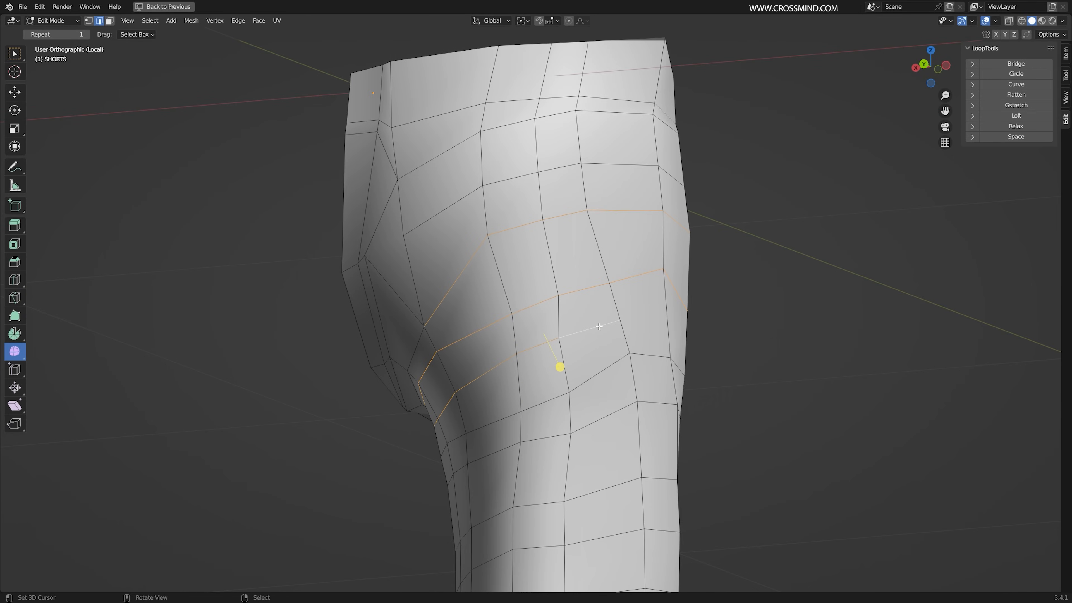
{"action": "middle_click_drag", "start_coordinate": [405, 374], "coordinate": [437, 361]}
{"action": "right_click", "coordinate": [466, 382], "text": "ctrl"}
{"action": "right_click", "coordinate": [443, 366], "text": "ctrl"}
{"action": "right_click", "coordinate": [376, 357], "text": "ctrl"}
{"action": "middle_click_drag", "start_coordinate": [376, 357], "coordinate": [395, 349]}
{"action": "middle_click_drag", "start_coordinate": [354, 331], "coordinate": [451, 342], "text": "shift"}
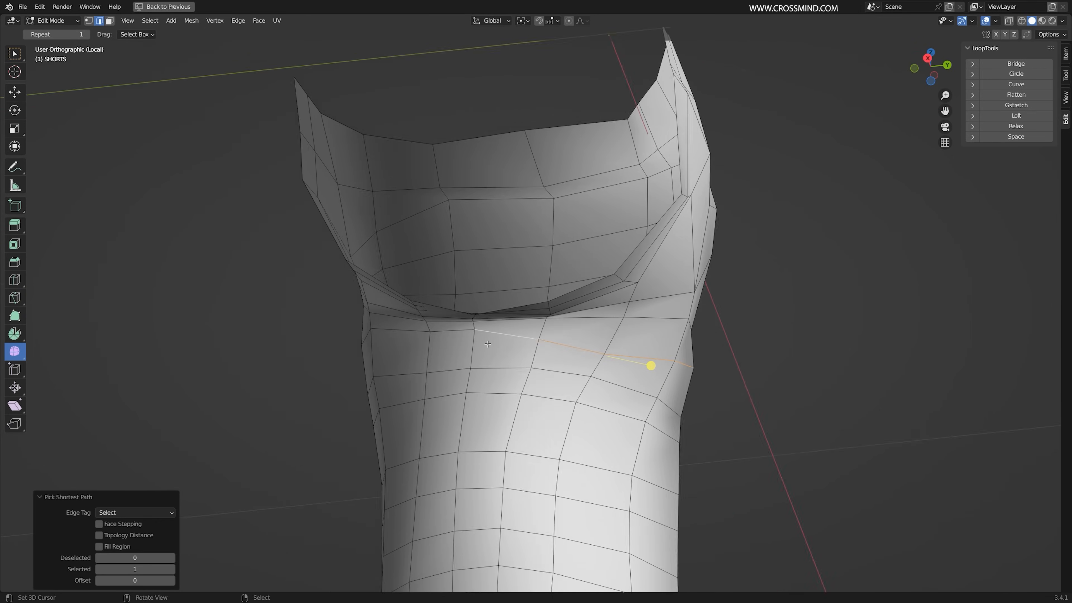
Dissolve the diagonal edge of the narrow triangle on the inner thigh below the crotch
{"action": "scroll", "coordinate": [451, 341], "scroll_direction": "up", "scroll_amount": 4}
{"action": "key", "text": "1"}
{"action": "left_click", "coordinate": [416, 340]}
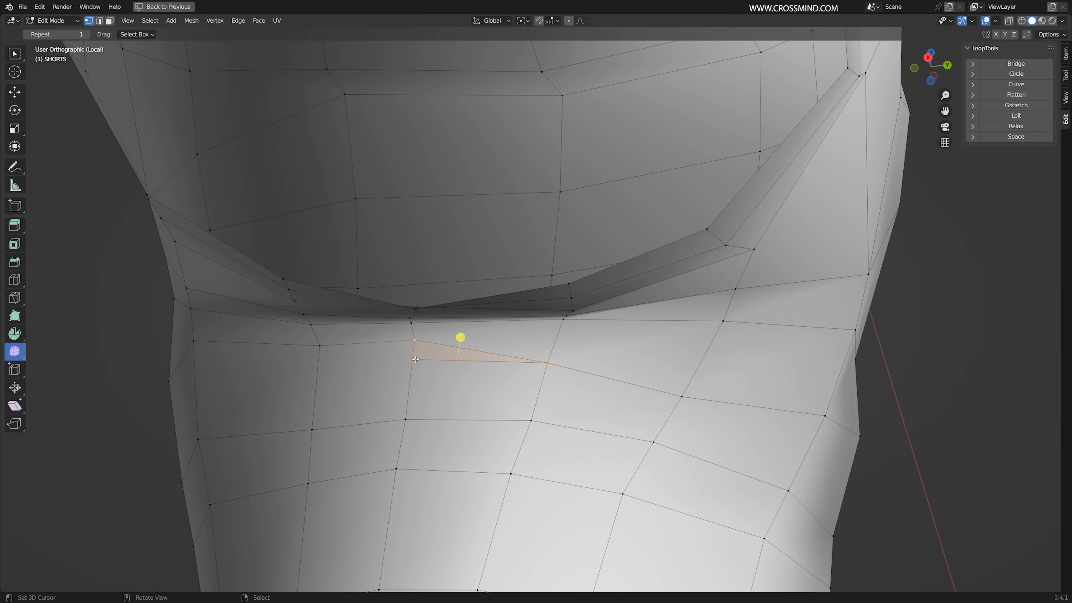
{"action": "key", "text": "x"}
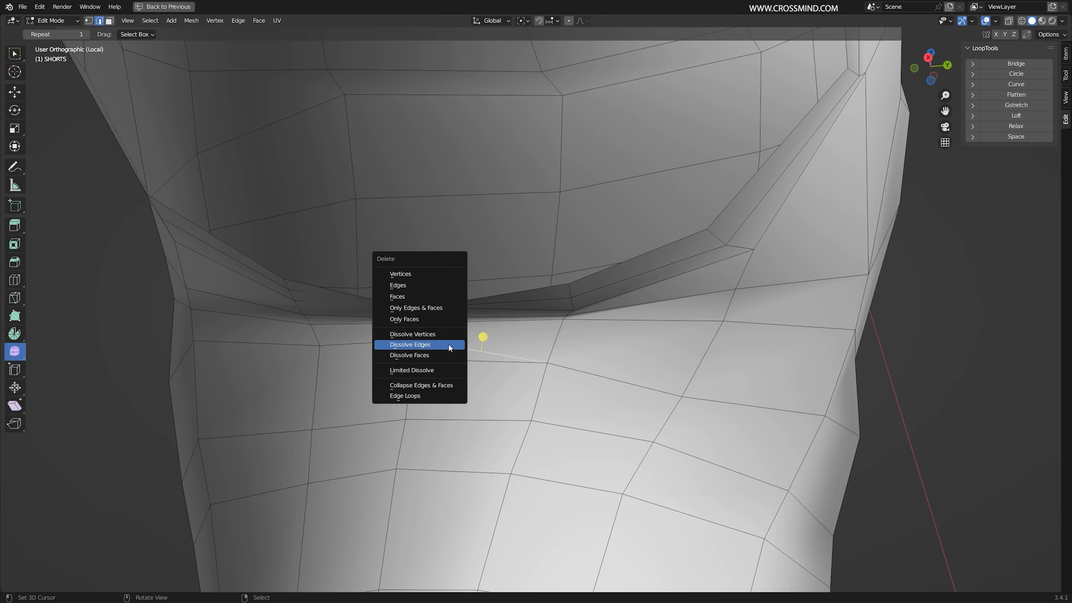
{"action": "left_click", "coordinate": [448, 343]}
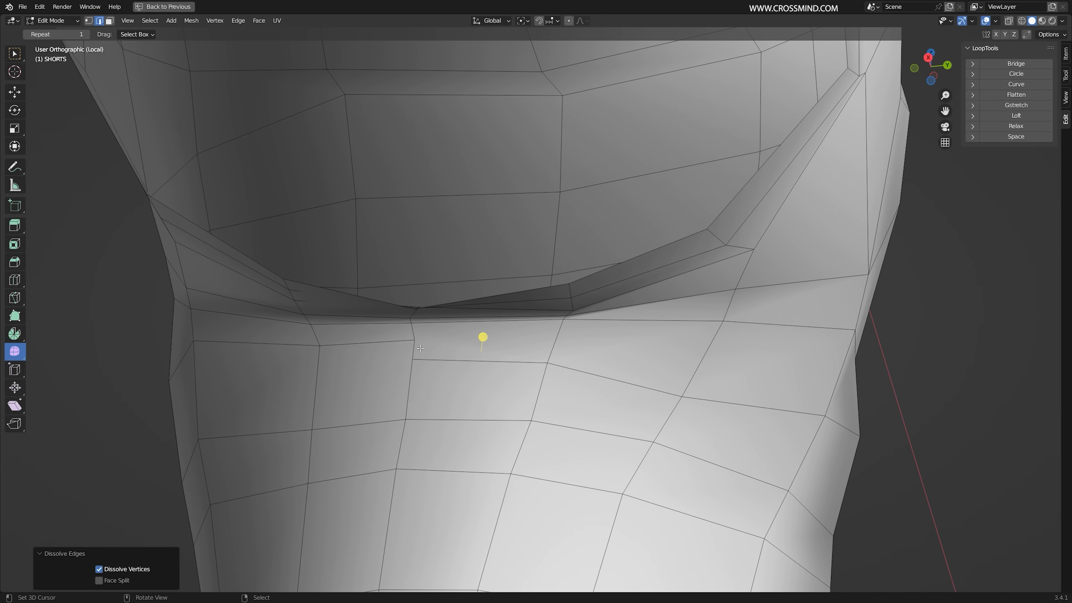
Reroute the inner-thigh edge loop to the vertex beside the crotch and dissolve the redundant edge directly above it
{"action": "key", "text": "1"}
{"action": "mouse_move", "coordinate": [426, 346]}
{"action": "left_mouse_down", "text": "alt"}
{"action": "mouse_move", "coordinate": [490, 323]}
{"action": "mouse_move", "coordinate": [408, 339]}
{"action": "left_mouse_up", "text": "alt"}
{"action": "key", "text": "2"}
{"action": "middle_click_drag", "start_coordinate": [374, 346], "coordinate": [391, 346]}
{"action": "middle_click_drag", "start_coordinate": [307, 336], "coordinate": [323, 336]}
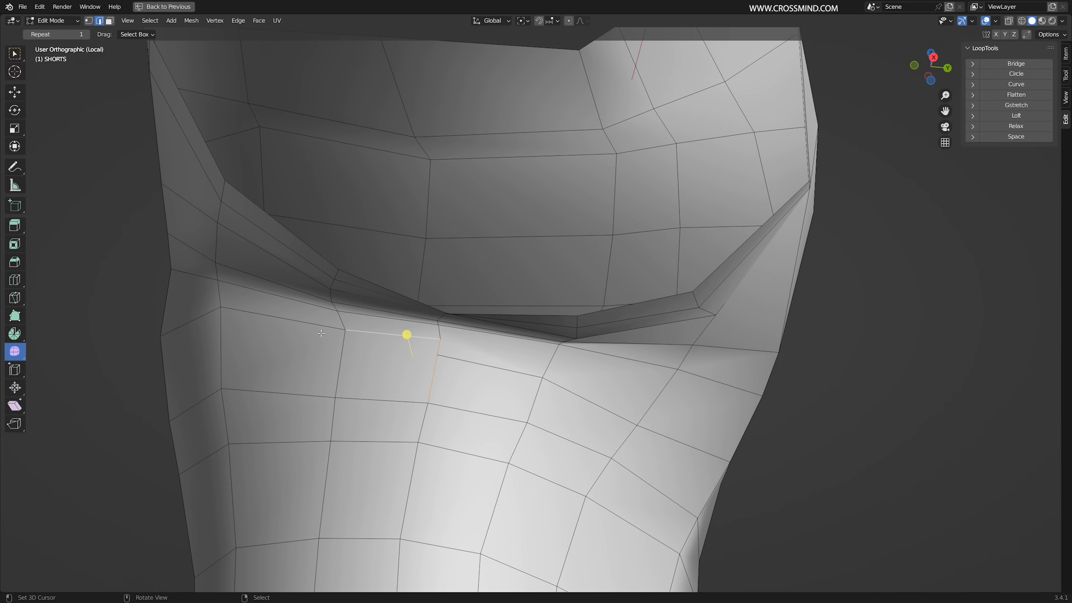
{"action": "middle_click_drag", "start_coordinate": [517, 334], "coordinate": [475, 355]}
{"action": "scroll", "coordinate": [475, 354], "scroll_direction": "up", "scroll_amount": 2}
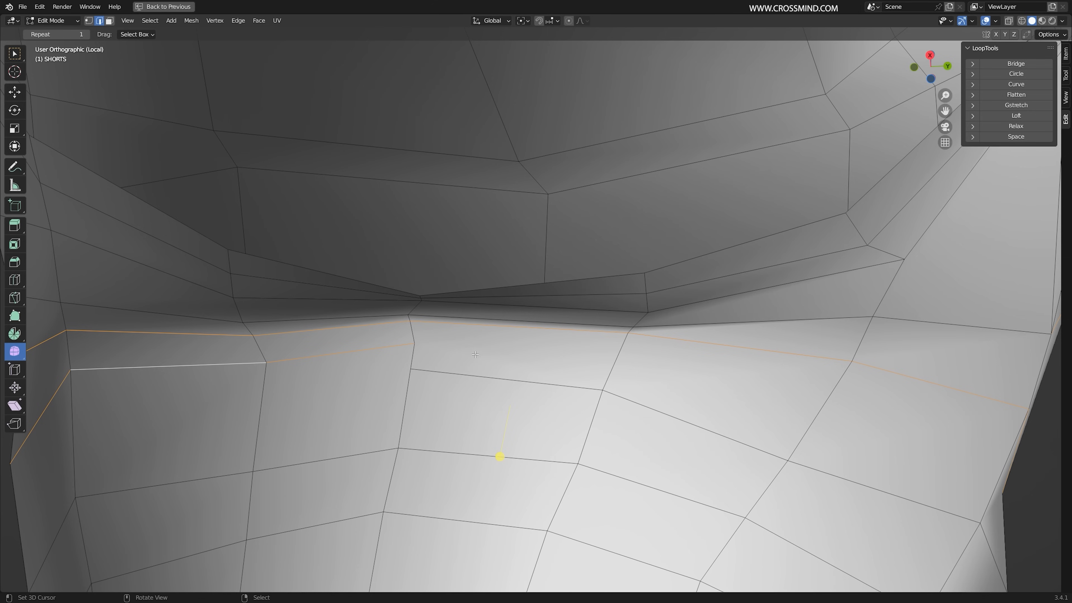
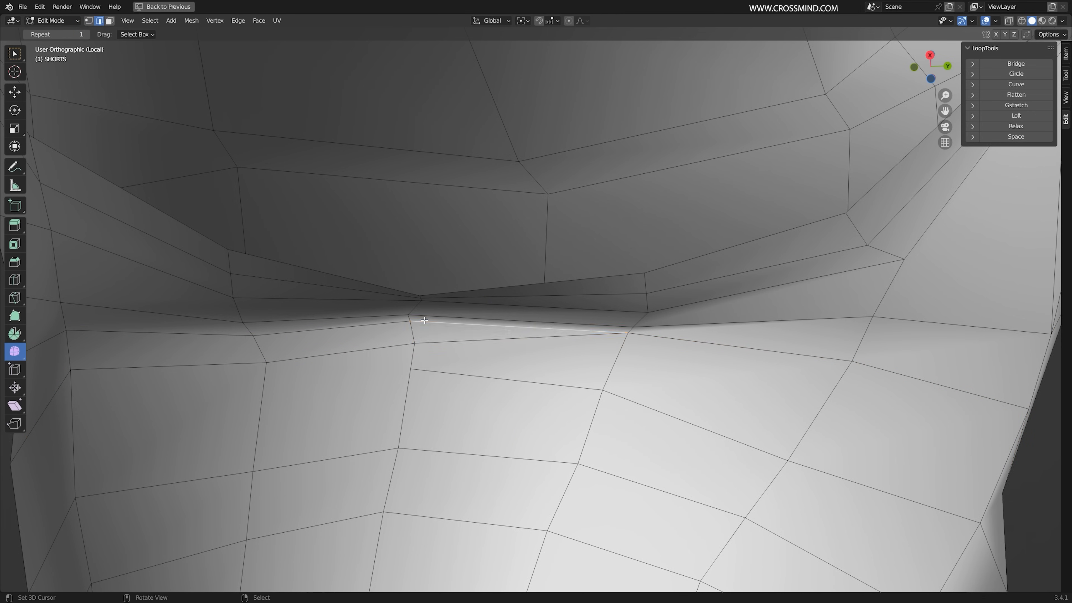
{"action": "key", "text": "x"}
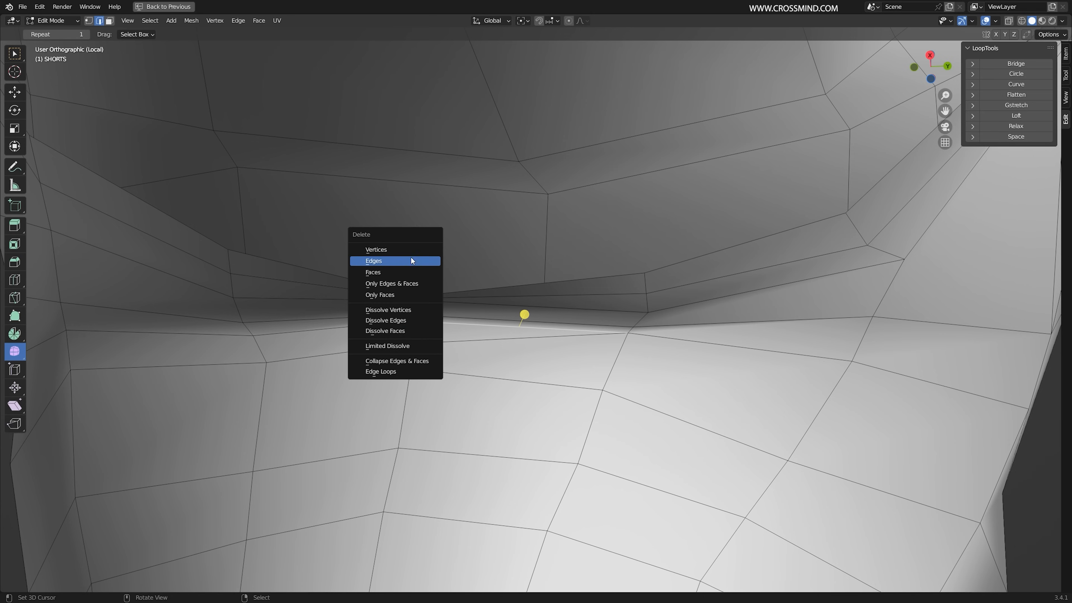
{"action": "left_click", "coordinate": [417, 320]}
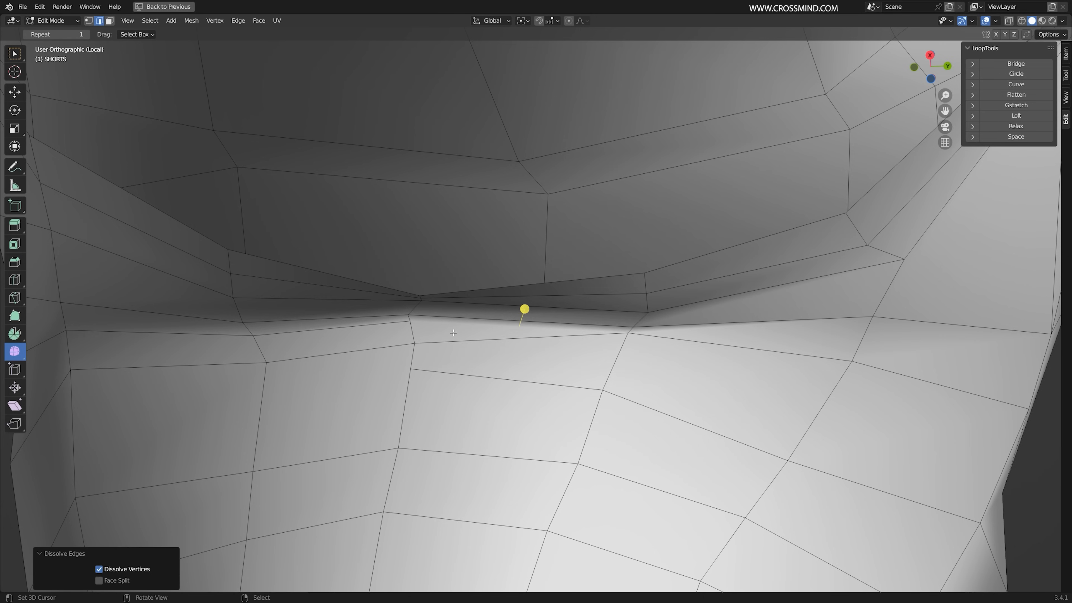
Add an edge loop around the upper leg and join its loose end to the neighbouring loop with a knife cut
{"action": "mouse_move", "coordinate": [453, 333]}
{"action": "middle_mouse_down"}
{"action": "mouse_move", "coordinate": [439, 321]}
{"action": "mouse_move", "coordinate": [447, 315]}
{"action": "middle_mouse_up"}
{"action": "right_click", "coordinate": [363, 315], "text": "alt"}
{"action": "scroll", "coordinate": [506, 304], "scroll_direction": "down", "scroll_amount": 5}
{"action": "middle_click_drag", "start_coordinate": [675, 296], "coordinate": [676, 343]}
{"action": "scroll", "coordinate": [601, 287], "scroll_direction": "up", "scroll_amount": 1}
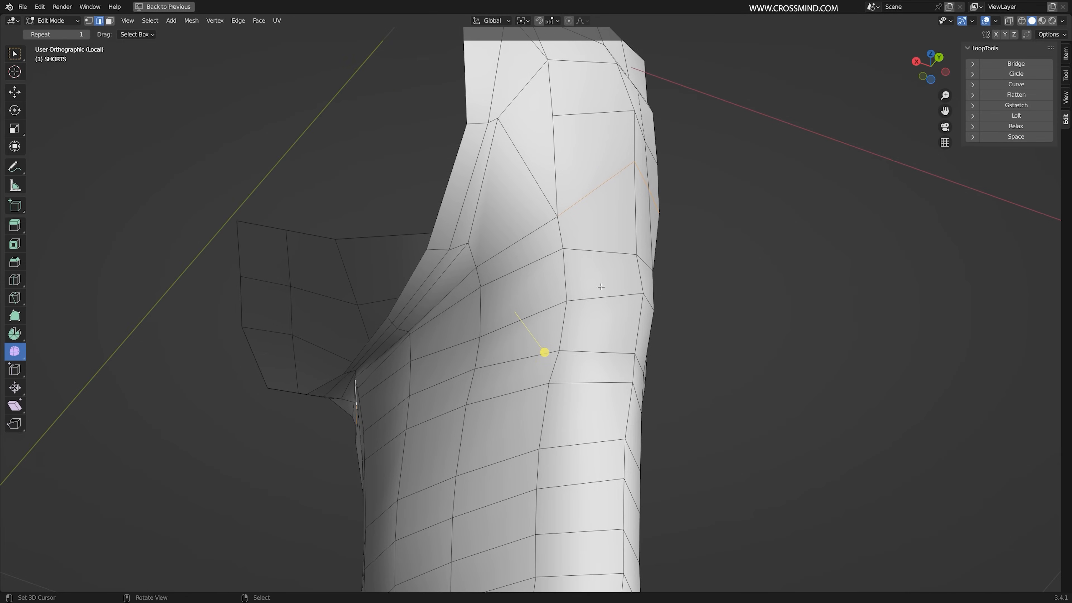
{"action": "right_click", "coordinate": [610, 207], "text": "alt"}
{"action": "right_click", "coordinate": [488, 385]}
{"action": "scroll", "coordinate": [670, 344], "scroll_direction": "up", "scroll_amount": 3}
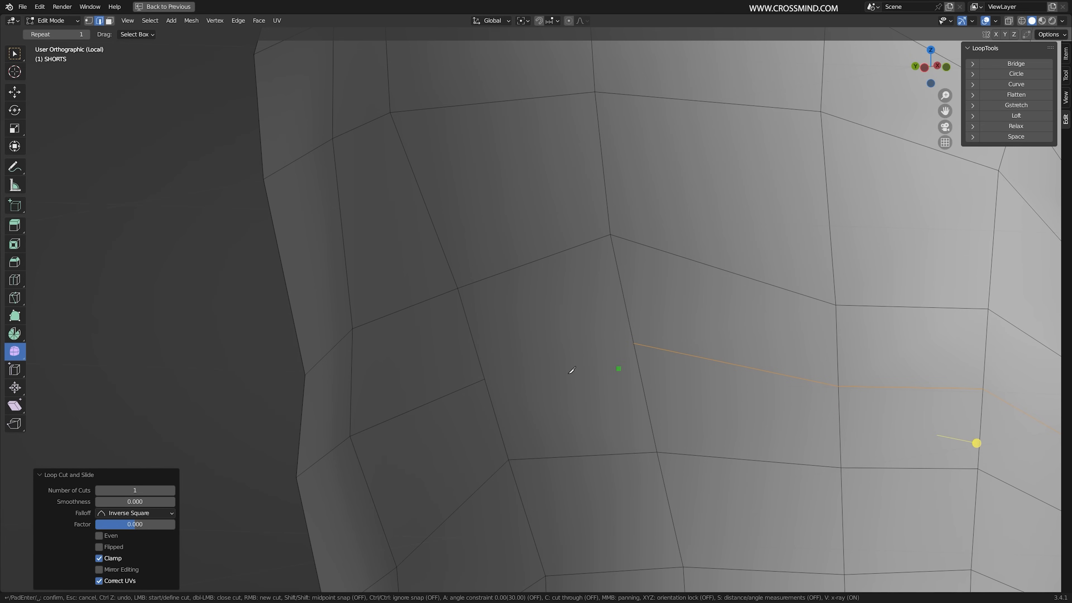
{"action": "key", "text": "Return"}
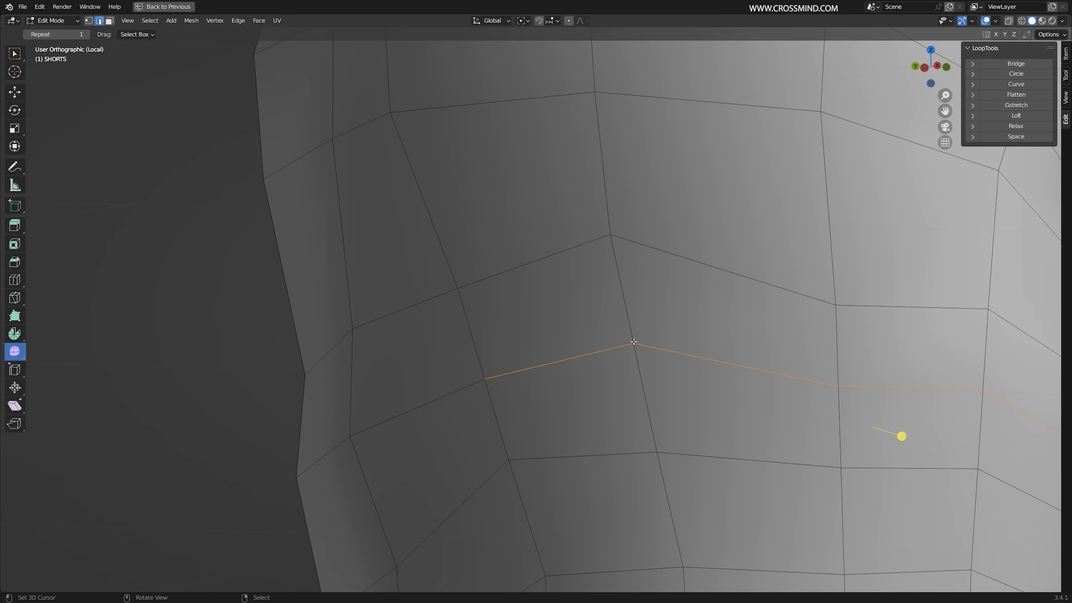
Slide the inner-thigh vertices along their edges just below the crotch to even out the loop spacing
{"action": "scroll", "coordinate": [633, 343], "scroll_direction": "down", "scroll_amount": 5}
{"action": "middle_click_drag", "start_coordinate": [920, 423], "coordinate": [660, 392]}
{"action": "scroll", "coordinate": [660, 392], "scroll_direction": "up", "scroll_amount": 2}
{"action": "middle_click_drag", "start_coordinate": [776, 397], "coordinate": [589, 358]}
{"action": "scroll", "coordinate": [589, 358], "scroll_direction": "up", "scroll_amount": 2}
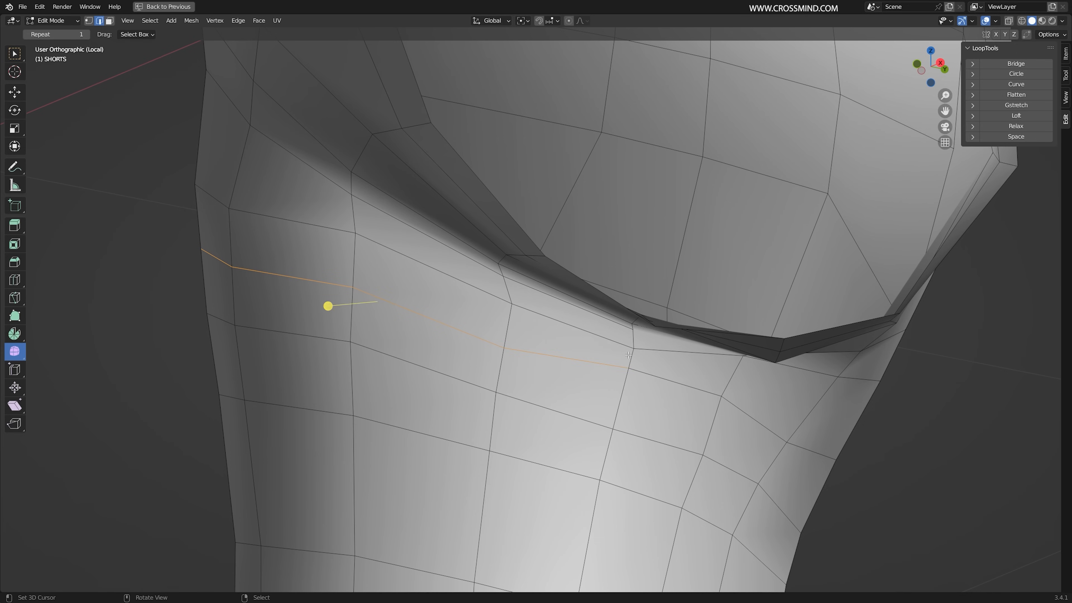
{"action": "key", "text": "1"}
{"action": "middle_click_drag", "start_coordinate": [718, 357], "coordinate": [738, 358]}
{"action": "left_click", "coordinate": [832, 376]}
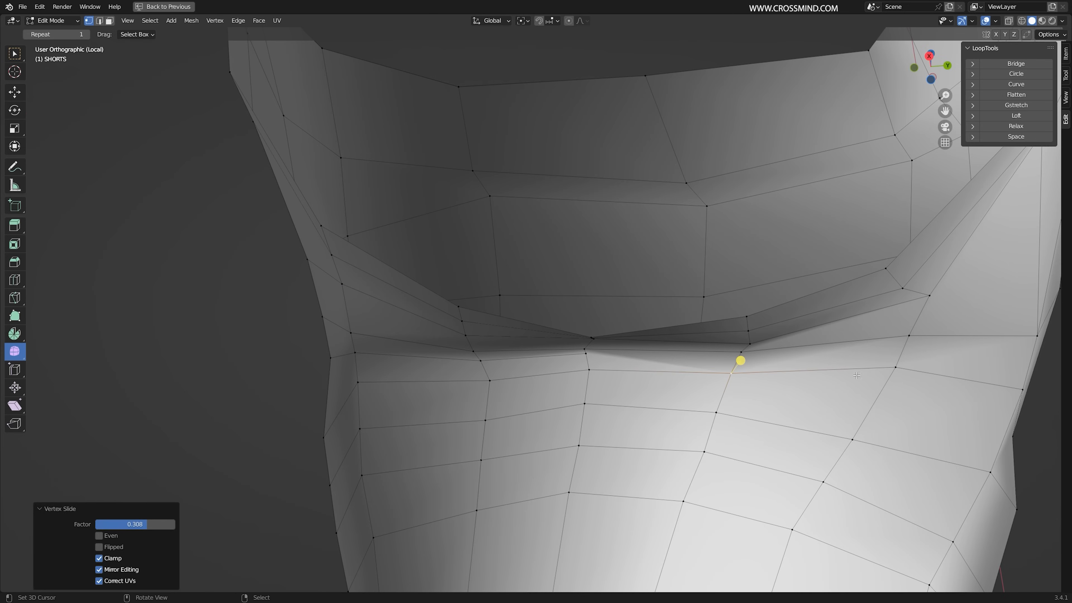
{"action": "right_click", "coordinate": [897, 370]}
{"action": "key", "text": "g"}
{"action": "key", "text": "g"}
{"action": "left_click", "coordinate": [902, 381]}
Slide and move the vertices on the back of the thigh below the seat to smooth the edge flow
{"action": "middle_click_drag", "start_coordinate": [902, 381], "coordinate": [766, 285]}
{"action": "left_click", "coordinate": [866, 245]}
{"action": "left_click", "coordinate": [872, 264]}
{"action": "left_click", "coordinate": [749, 224]}
{"action": "left_click", "coordinate": [745, 218]}
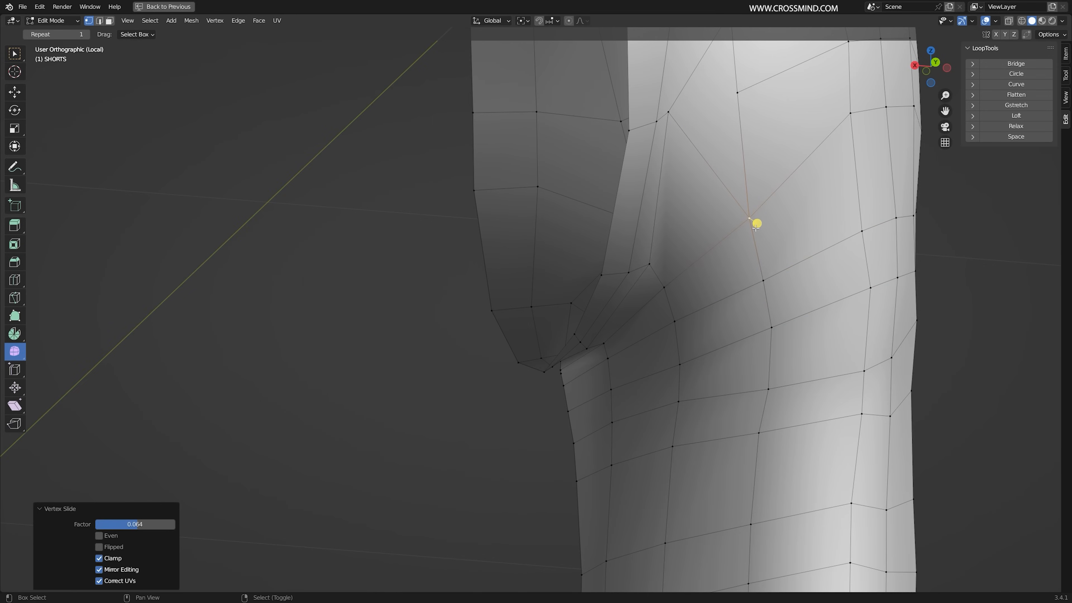
{"action": "middle_click_drag", "start_coordinate": [757, 221], "coordinate": [730, 306]}
{"action": "left_click", "coordinate": [622, 350]}
{"action": "key", "text": "g"}
{"action": "left_click", "coordinate": [622, 349]}
Select the edge loop around the upper leg and knife a new edge along the inner thigh beside the crotch
{"action": "middle_click_drag", "start_coordinate": [622, 351], "coordinate": [723, 342]}
{"action": "left_click", "coordinate": [521, 322], "text": "alt"}
{"action": "middle_click_drag", "start_coordinate": [520, 340], "coordinate": [586, 356]}
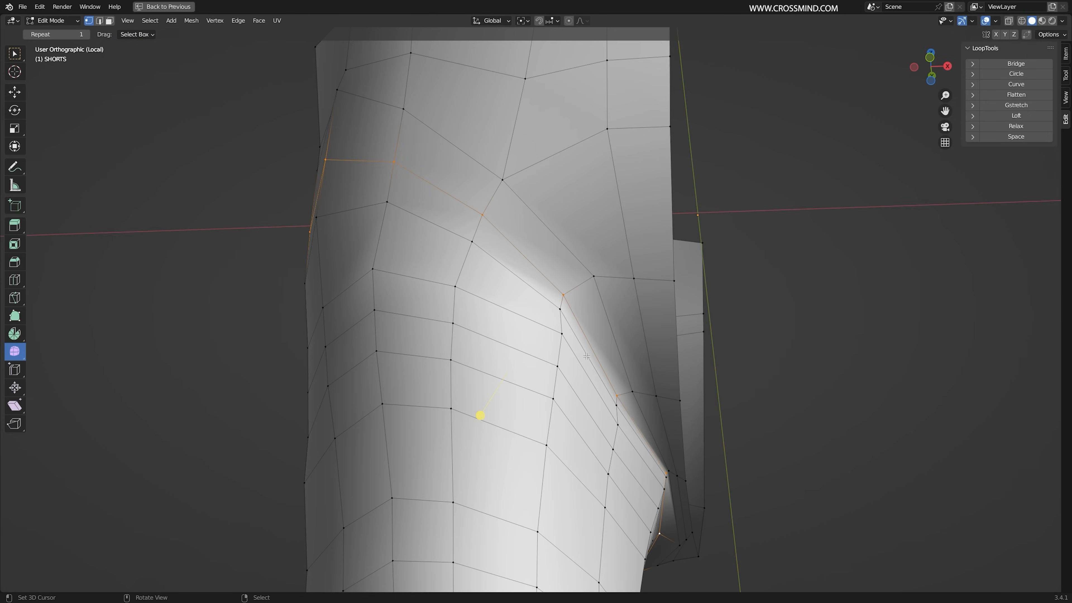
{"action": "mouse_move", "coordinate": [617, 416]}
{"action": "middle_mouse_down"}
{"action": "mouse_move", "coordinate": [535, 401]}
{"action": "mouse_move", "coordinate": [575, 420]}
{"action": "mouse_move", "coordinate": [498, 388]}
{"action": "mouse_move", "coordinate": [349, 365]}
{"action": "mouse_move", "coordinate": [591, 359]}
{"action": "mouse_move", "coordinate": [694, 312]}
{"action": "mouse_move", "coordinate": [753, 313]}
{"action": "mouse_move", "coordinate": [552, 361]}
{"action": "mouse_move", "coordinate": [596, 370]}
{"action": "middle_mouse_up"}
{"action": "key", "text": "alt+z"}
{"action": "key", "text": "alt+z"}
{"action": "scroll", "coordinate": [692, 333], "scroll_direction": "up", "scroll_amount": 5}
{"action": "scroll", "coordinate": [552, 361], "scroll_direction": "down", "scroll_amount": 2}
{"action": "scroll", "coordinate": [596, 371], "scroll_direction": "up", "scroll_amount": 2}
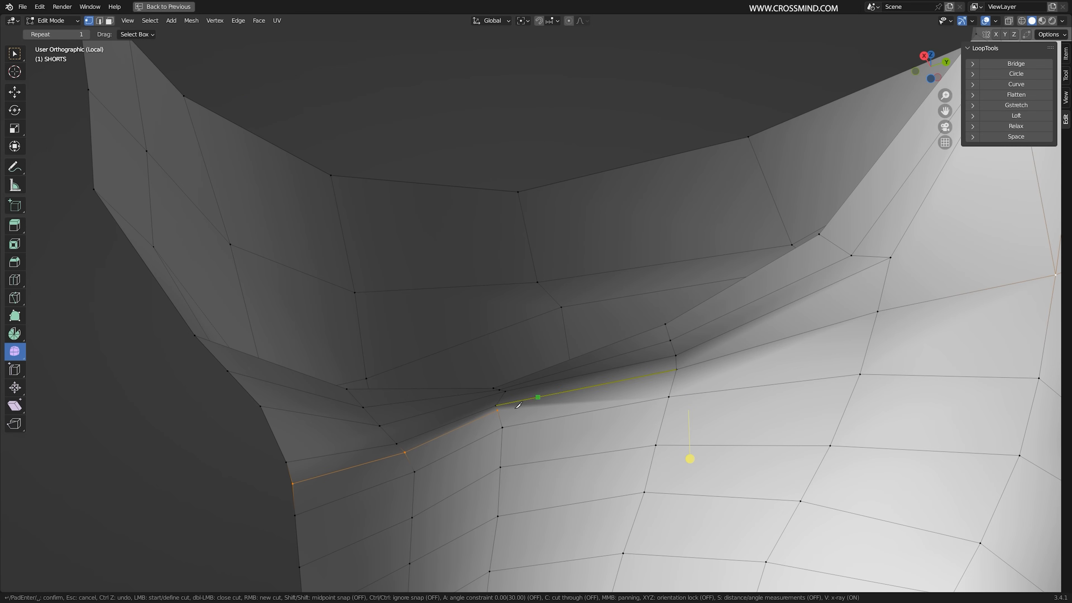
{"action": "left_click", "coordinate": [871, 327]}
{"action": "key", "text": "Return"}
Cut an edge from the inner-thigh vertex up to the loose end of the hip loop and dissolve the redundant diagonal edge segment
{"action": "scroll", "coordinate": [709, 325], "scroll_direction": "down", "scroll_amount": 2}
{"action": "middle_click_drag", "start_coordinate": [709, 325], "coordinate": [669, 338]}
{"action": "key", "text": "k"}
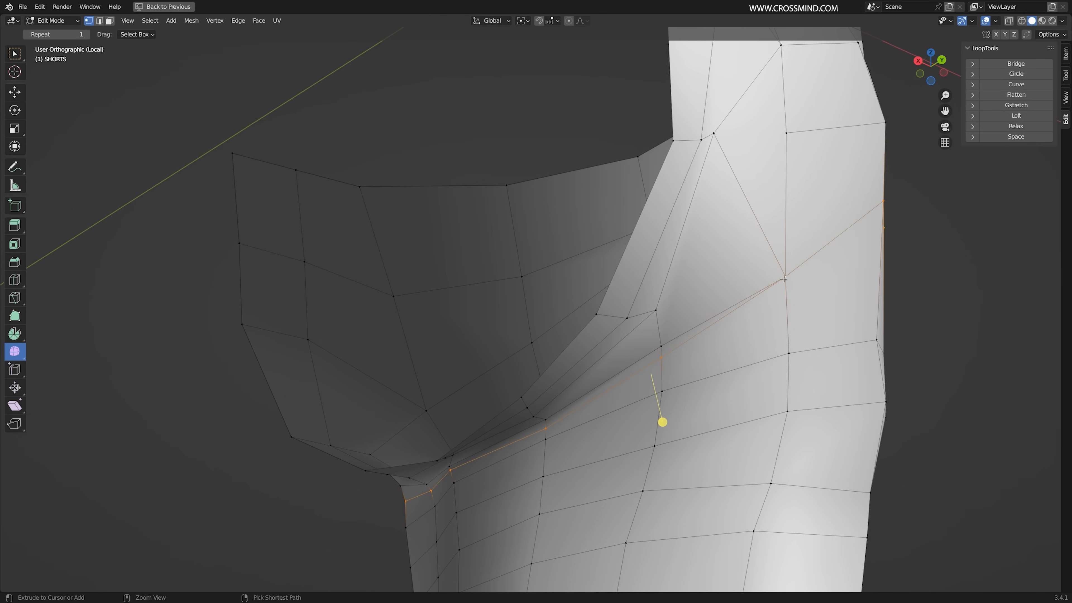
{"action": "right_click", "coordinate": [723, 310]}
{"action": "left_click", "coordinate": [723, 308]}
{"action": "middle_click_drag", "start_coordinate": [723, 308], "coordinate": [674, 328]}
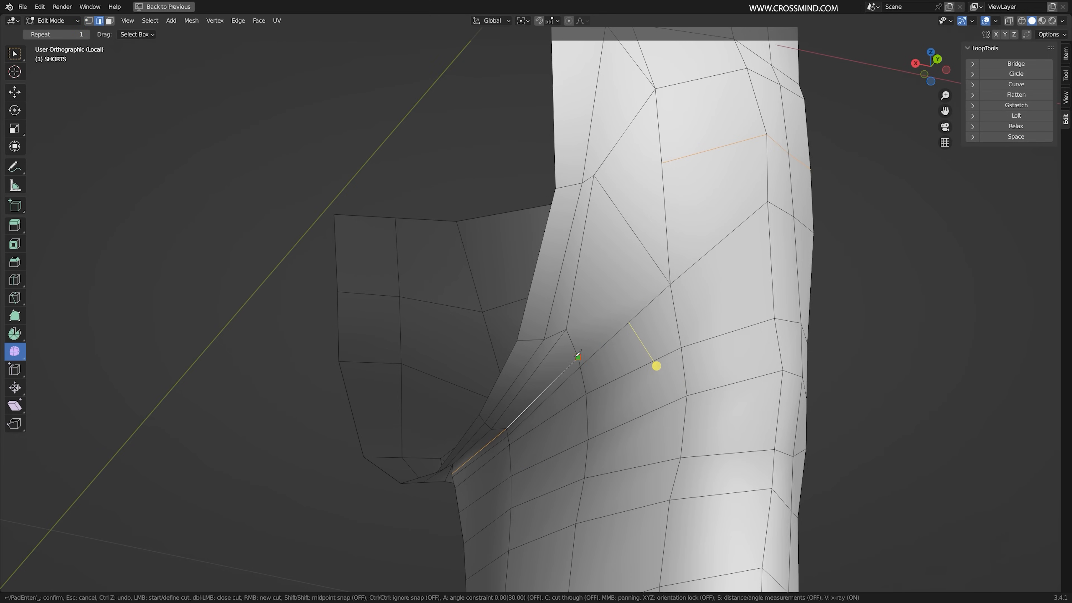
{"action": "left_click", "coordinate": [661, 163]}
{"action": "key", "text": "Return"}
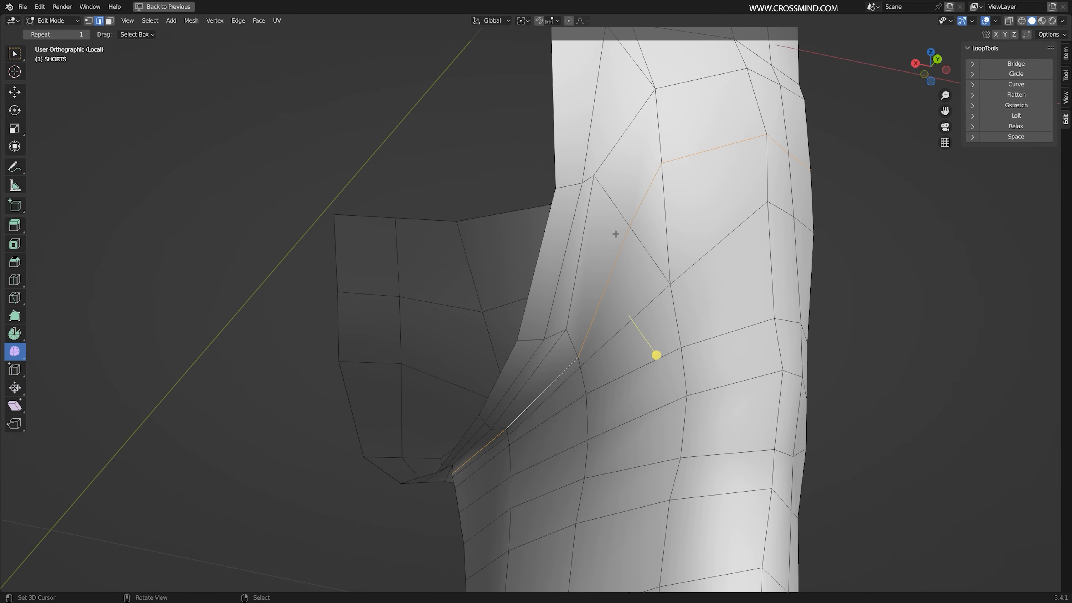
{"action": "key", "text": "x"}
{"action": "left_click", "coordinate": [652, 262]}
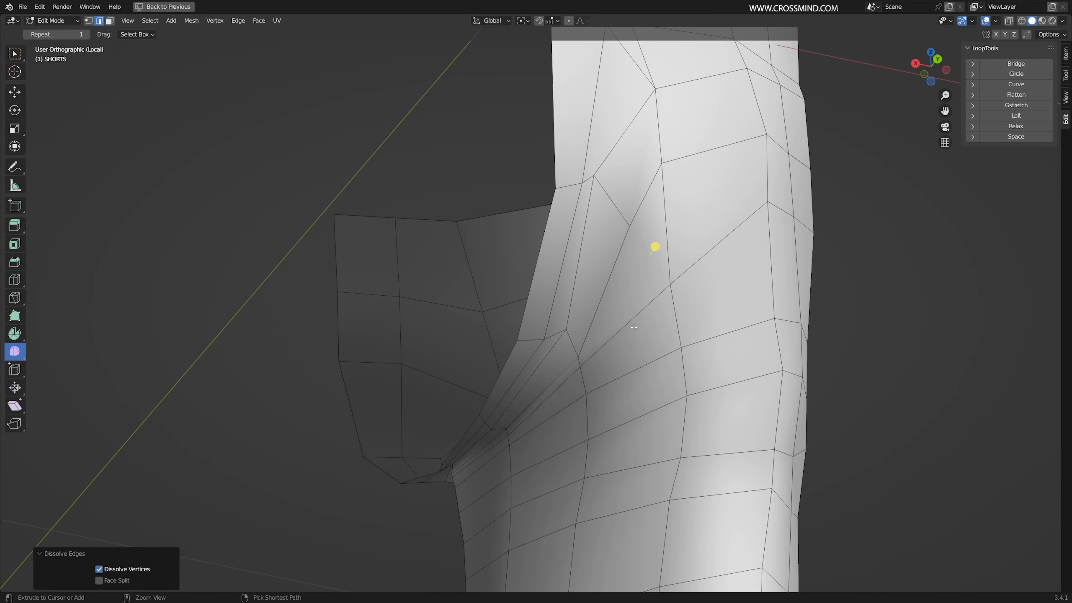
Add an unslid vertical loop cut down the back of the leg and knife its upper end to the vertex on the seat crease
{"action": "key", "text": "ctrl+r"}
{"action": "left_click", "coordinate": [641, 312]}
{"action": "right_click", "coordinate": [641, 312]}
{"action": "left_click", "coordinate": [634, 228]}
{"action": "key", "text": "Return"}
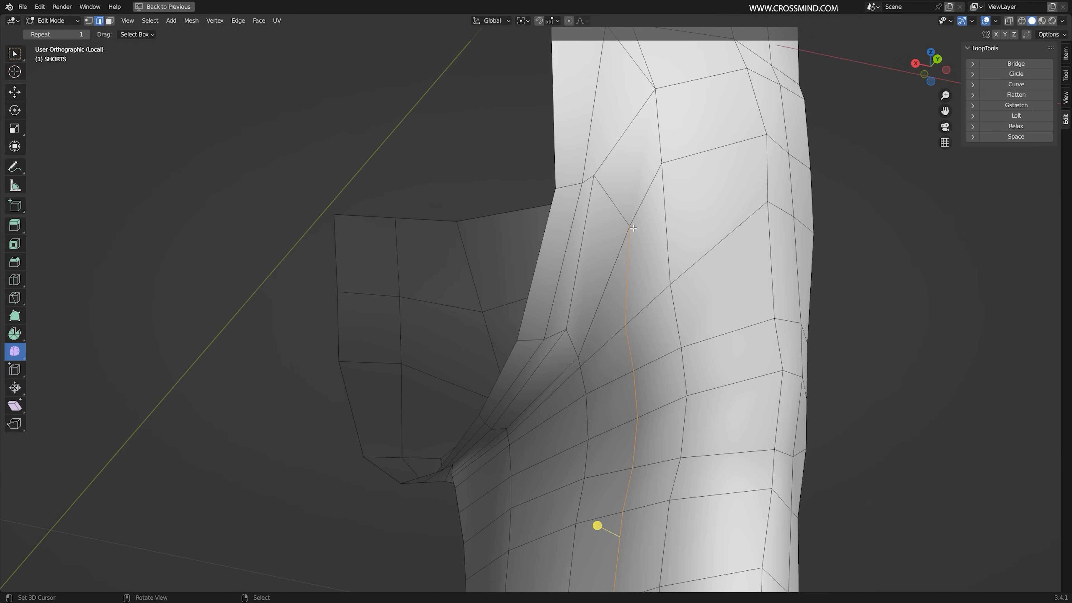
{"action": "key", "text": "v"}
{"action": "right_click", "coordinate": [629, 223]}
{"action": "key", "text": "g"}
{"action": "right_click", "coordinate": [617, 257]}
{"action": "key", "text": "ctrl+z"}
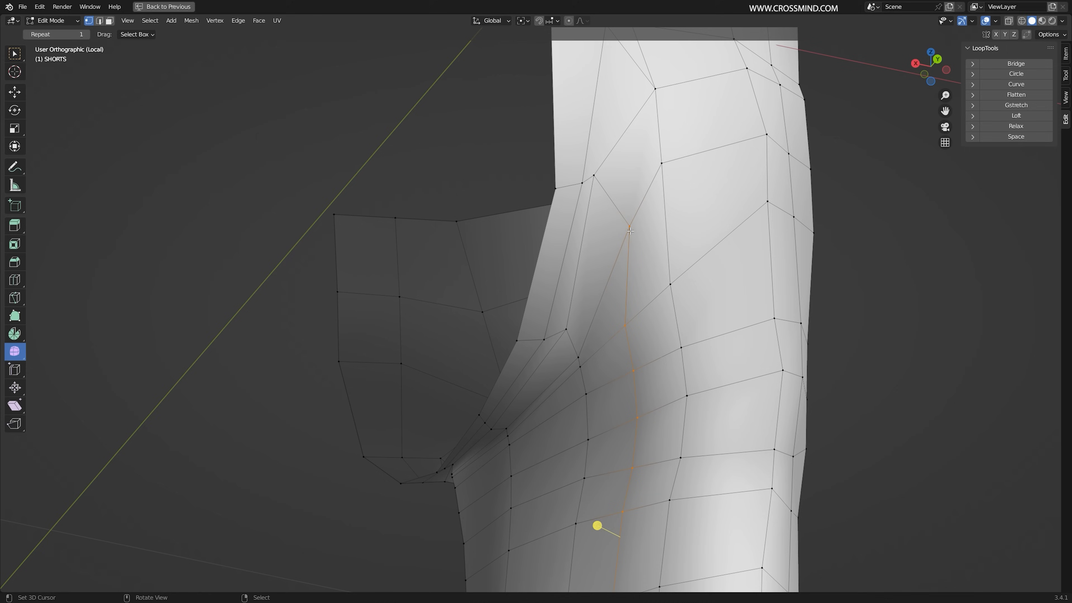
Slide the vertices along the rerouted edges on the seat to space the faces more evenly
{"action": "left_click", "coordinate": [616, 244]}
{"action": "right_click", "coordinate": [661, 163]}
{"action": "middle_click_drag", "start_coordinate": [642, 360], "coordinate": [609, 370]}
{"action": "right_click", "coordinate": [551, 287], "text": "alt"}
{"action": "middle_click_drag", "start_coordinate": [551, 287], "coordinate": [567, 297]}
{"action": "right_click", "coordinate": [548, 234]}
{"action": "key", "text": "g"}
{"action": "key", "text": "g"}
{"action": "key", "text": "g"}
{"action": "key", "text": "g"}
{"action": "left_click", "coordinate": [557, 240]}
{"action": "right_click_drag", "start_coordinate": [545, 188], "coordinate": [541, 193]}
{"action": "mouse_move", "coordinate": [553, 247]}
{"action": "middle_mouse_down"}
{"action": "mouse_move", "coordinate": [522, 252]}
{"action": "mouse_move", "coordinate": [553, 258]}
{"action": "middle_mouse_up"}
{"action": "scroll", "coordinate": [522, 251], "scroll_direction": "down", "scroll_amount": 2}
Slide the vertices on the upper seat just below the waistband to straighten the vertical edges
{"action": "right_click", "coordinate": [559, 402], "text": "alt"}
{"action": "left_click", "coordinate": [617, 335]}
{"action": "middle_click_drag", "start_coordinate": [618, 336], "coordinate": [630, 365]}
{"action": "right_click", "coordinate": [530, 152]}
{"action": "right_click", "coordinate": [518, 92], "text": "shift"}
{"action": "key", "text": "g"}
{"action": "key", "text": "g"}
{"action": "left_click", "coordinate": [565, 105]}
{"action": "middle_click_drag", "start_coordinate": [565, 106], "coordinate": [561, 108]}
{"action": "right_click", "coordinate": [558, 191]}
{"action": "key", "text": "g"}
{"action": "key", "text": "g"}
{"action": "left_click", "coordinate": [558, 185]}
Slide and move the vertex at the top of the seat crease toward the centre seam
{"action": "right_click", "coordinate": [521, 264]}
{"action": "middle_click_drag", "start_coordinate": [531, 215], "coordinate": [548, 288]}
{"action": "key", "text": "g"}
{"action": "key", "text": "g"}
{"action": "left_click", "coordinate": [551, 267]}
{"action": "key", "text": "g"}
{"action": "left_click", "coordinate": [525, 262]}
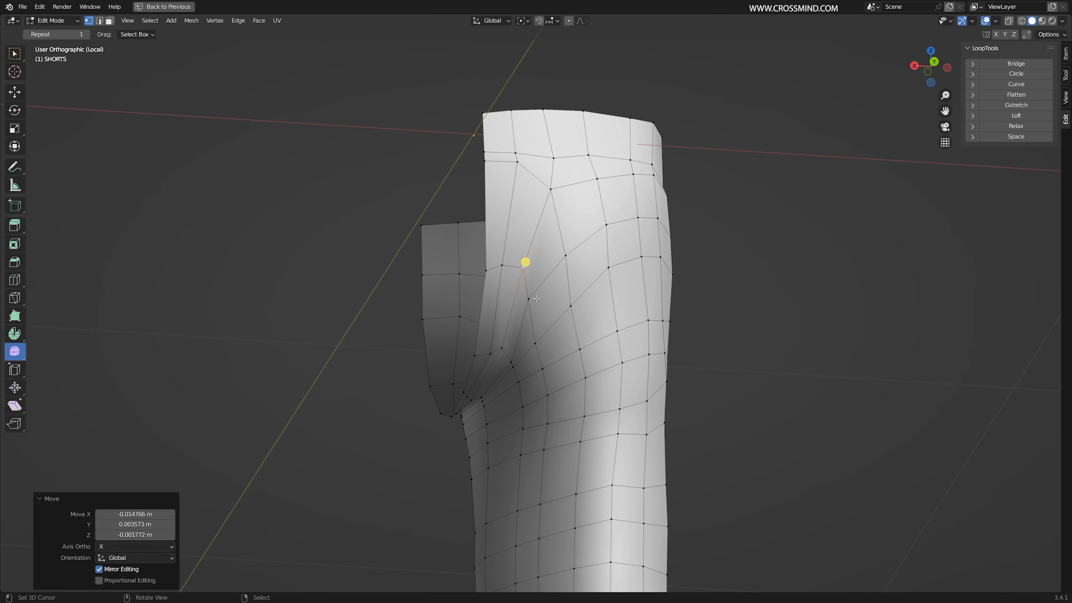
Move the two vertices lower on the seat crease to continue the smooth vertical line
{"action": "right_click", "coordinate": [532, 300]}
{"action": "key", "text": "g"}
{"action": "left_click", "coordinate": [543, 299]}
{"action": "right_click", "coordinate": [537, 342]}
{"action": "key", "text": "g"}
{"action": "left_click", "coordinate": [543, 333]}
Select the whole shorts mesh, save the file and turn the Mirror modifier's viewport display back on
{"action": "middle_click_drag", "start_coordinate": [543, 333], "coordinate": [577, 327]}
{"action": "middle_click_drag", "start_coordinate": [576, 364], "coordinate": [472, 355]}
{"action": "key", "text": "a"}
{"action": "key", "text": "ctrl+s"}
{"action": "key", "text": "ctrl+alt+space"}
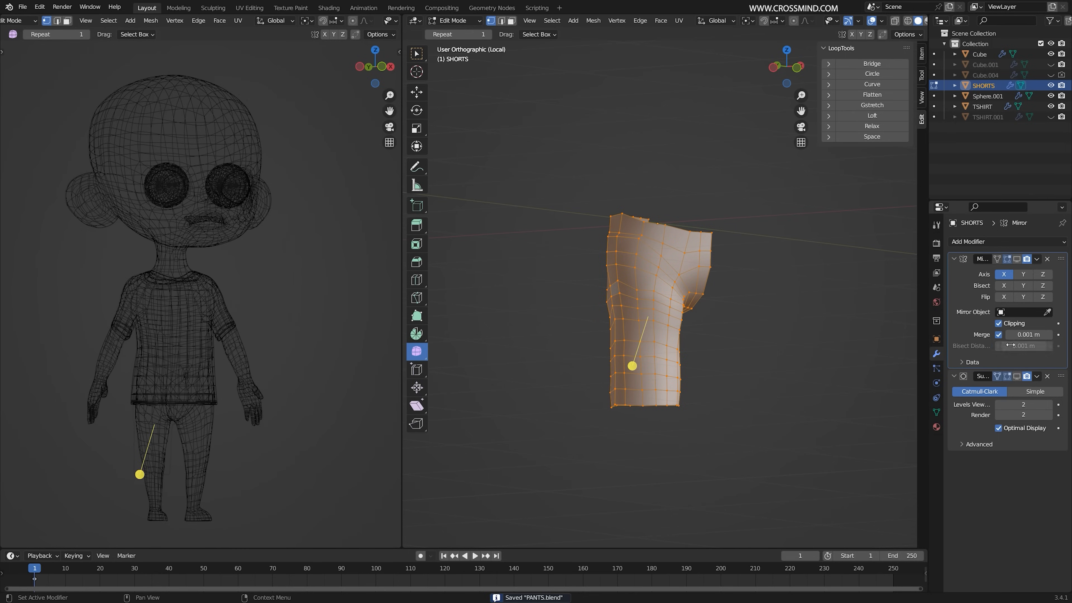
{"action": "left_click", "coordinate": [1020, 261]}
{"action": "key", "text": "ctrl+alt+space"}
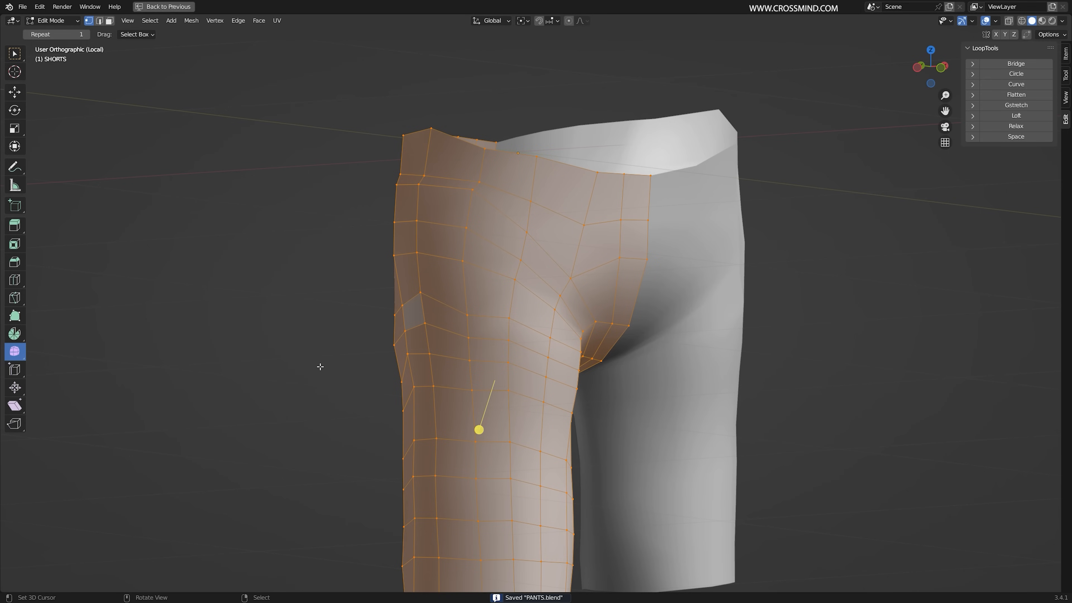
Check the mirrored shorts from several sides and bring the body back into view with them
{"action": "mouse_move", "coordinate": [482, 420]}
{"action": "left_mouse_down"}
{"action": "mouse_move", "coordinate": [448, 422]}
{"action": "mouse_move", "coordinate": [485, 403]}
{"action": "left_mouse_up"}
{"action": "scroll", "coordinate": [508, 379], "scroll_direction": "down", "scroll_amount": 1}
{"action": "middle_click_drag", "start_coordinate": [486, 403], "coordinate": [521, 397]}
{"action": "right_click", "coordinate": [522, 337], "text": "alt"}
{"action": "left_click_drag", "start_coordinate": [498, 378], "coordinate": [467, 378]}
{"action": "middle_click_drag", "start_coordinate": [486, 367], "coordinate": [513, 321]}
{"action": "key", "text": "KP_Divide"}
{"action": "key", "text": "a"}
Switch to face selection and move a face of the shorts away from the body
{"action": "key", "text": "3"}
{"action": "right_click", "coordinate": [518, 297]}
{"action": "key", "text": "g"}
{"action": "left_click", "coordinate": [528, 368]}
{"action": "middle_click_drag", "start_coordinate": [528, 368], "coordinate": [477, 355]}
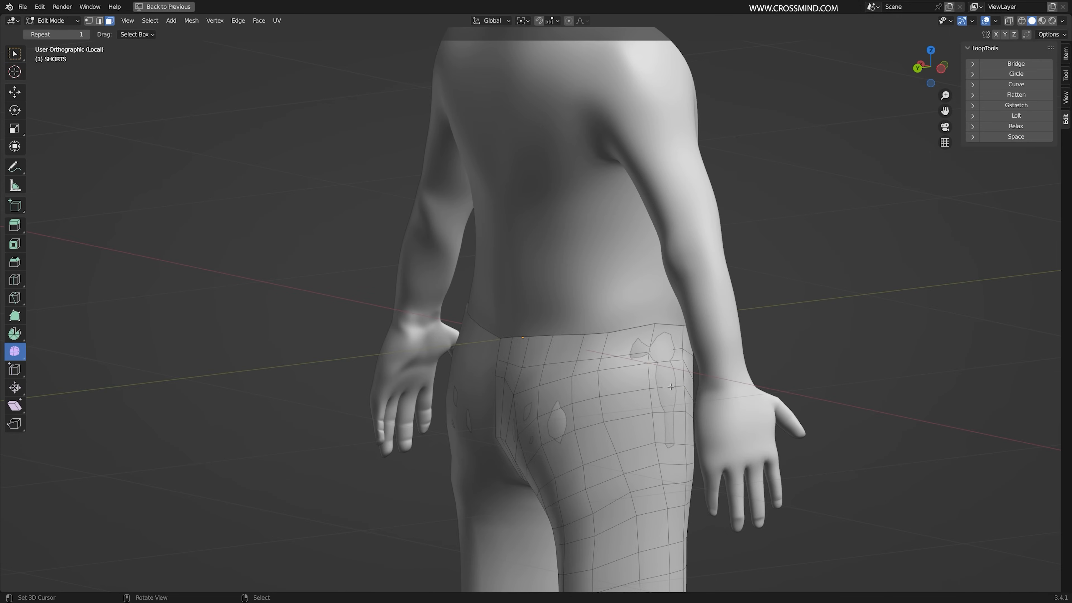
Move the hip and seat faces outward where the body pokes through the shorts
{"action": "middle_click_drag", "start_coordinate": [706, 402], "coordinate": [717, 400]}
{"action": "left_click", "coordinate": [588, 379], "text": "ctrl"}
{"action": "key", "text": "g"}
{"action": "middle_click_drag", "start_coordinate": [587, 379], "coordinate": [505, 220]}
{"action": "left_click", "coordinate": [633, 323]}
{"action": "left_click", "coordinate": [605, 419]}
{"action": "left_click", "coordinate": [693, 342]}
{"action": "key", "text": "g"}
{"action": "left_click", "coordinate": [745, 340]}
Select a path of faces lower on the shorts and move it clear of the body
{"action": "right_click", "coordinate": [600, 427]}
{"action": "key", "text": "g"}
{"action": "left_click", "coordinate": [582, 339]}
{"action": "right_click", "coordinate": [581, 426], "text": "ctrl"}
{"action": "middle_click_drag", "start_coordinate": [582, 340], "coordinate": [672, 342]}
{"action": "key", "text": "g"}
Switch to edge selection and slide the edge loop on the side of the shorts
{"action": "key", "text": "2"}
{"action": "right_click", "coordinate": [615, 340], "text": "alt"}
{"action": "key", "text": "g"}
{"action": "key", "text": "g"}
{"action": "left_click", "coordinate": [639, 340]}
{"action": "key", "text": "g"}
{"action": "key", "text": "g"}
{"action": "left_click", "coordinate": [633, 341]}
Try to relax the selected side loop with LoopTools, then undo it
{"action": "left_click_drag", "start_coordinate": [607, 311], "coordinate": [774, 169]}
{"action": "left_click", "coordinate": [1015, 126]}
{"action": "middle_click_drag", "start_coordinate": [579, 321], "coordinate": [617, 321]}
{"action": "key", "text": "ctrl+z"}
Slide the side loop again, then slide the edge path above it to align the hip with the leg
{"action": "key", "text": "g"}
{"action": "key", "text": "g"}
{"action": "left_click", "coordinate": [632, 321]}
{"action": "right_click", "coordinate": [620, 270]}
{"action": "right_click", "coordinate": [618, 224], "text": "ctrl"}
{"action": "key", "text": "g"}
{"action": "key", "text": "g"}
{"action": "left_click", "coordinate": [635, 249]}
Select the whole shorts mesh and smooth its vertices with a smoothing of 0.525
{"action": "key", "text": "a"}
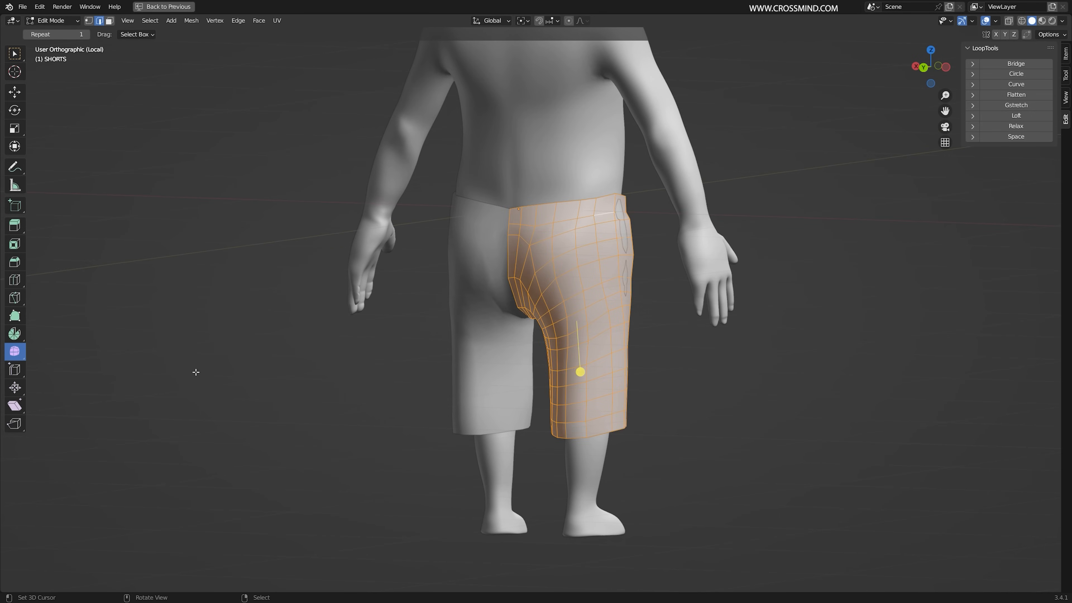
{"action": "left_click_drag", "start_coordinate": [722, 180], "coordinate": [730, 178]}
{"action": "middle_click_drag", "start_coordinate": [599, 295], "coordinate": [440, 328]}
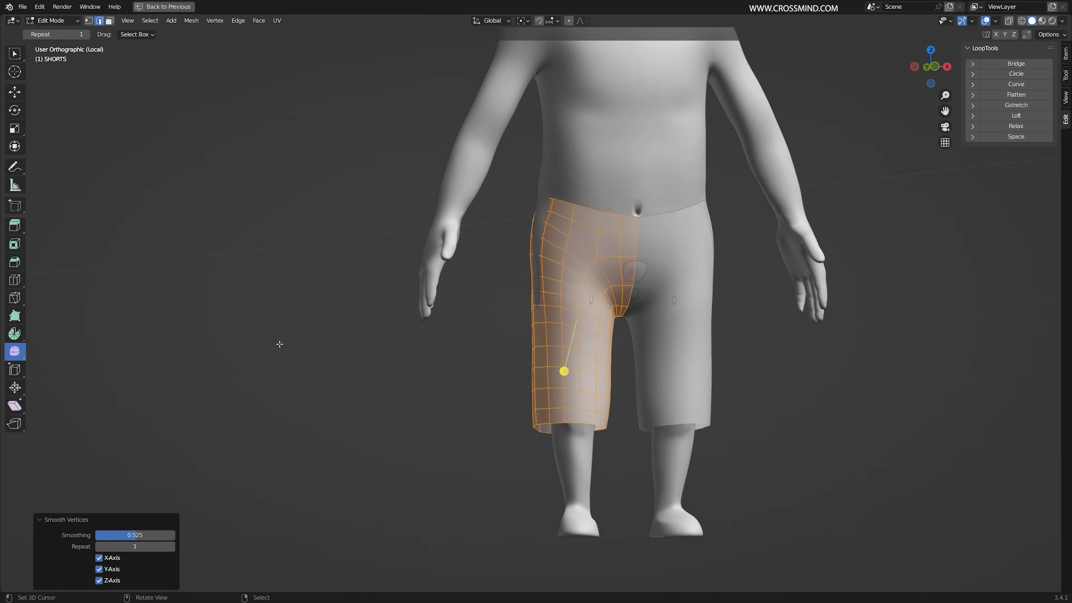
Fatten the whole shorts mesh by 0.0117 m and leave local view to bring back the T-shirt
{"action": "scroll", "coordinate": [440, 328], "scroll_direction": "up", "scroll_amount": 2}
{"action": "key", "text": "alt+s"}
{"action": "left_click_drag", "start_coordinate": [582, 376], "coordinate": [584, 373]}
{"action": "left_click", "coordinate": [581, 376]}
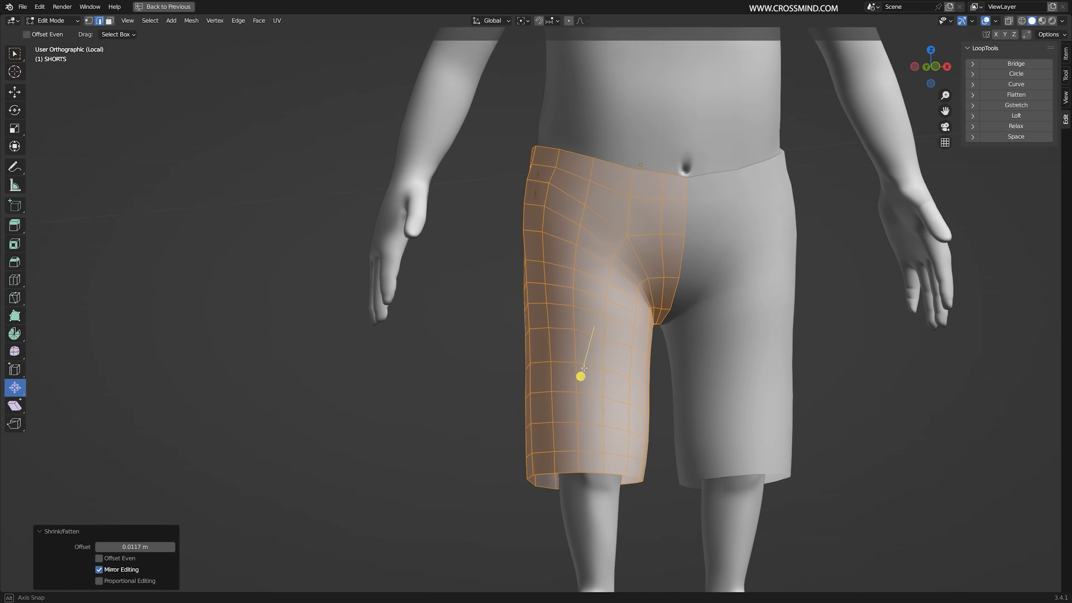
{"action": "key", "text": "KP_Divide"}
{"action": "scroll", "coordinate": [475, 351], "scroll_direction": "up", "scroll_amount": 2}
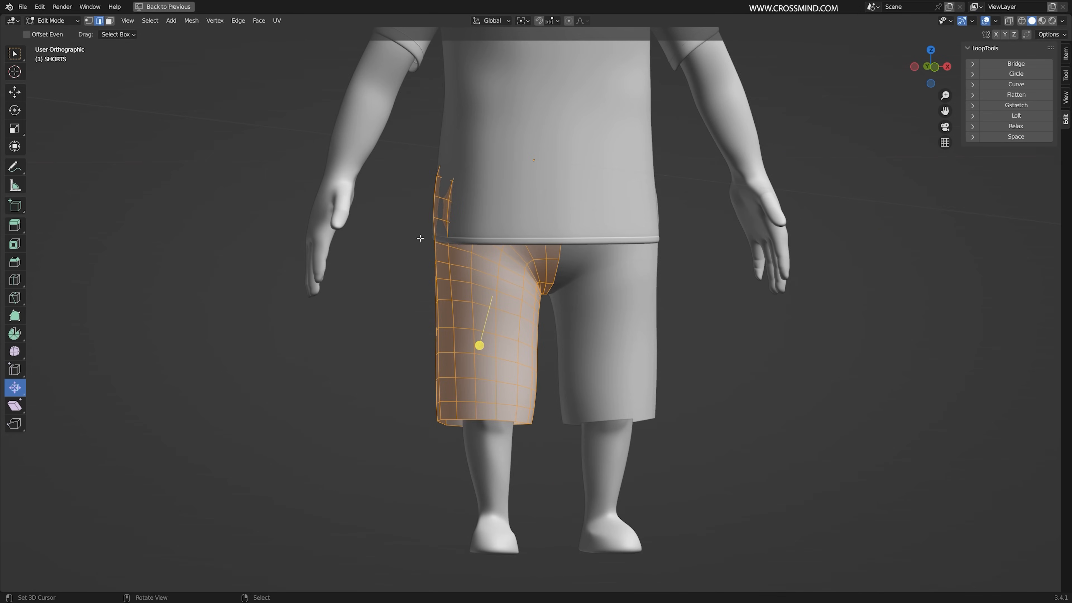
Move the waist vertices that poke through the T-shirt horizontally inward until they sit beneath it
{"action": "right_click", "coordinate": [429, 184]}
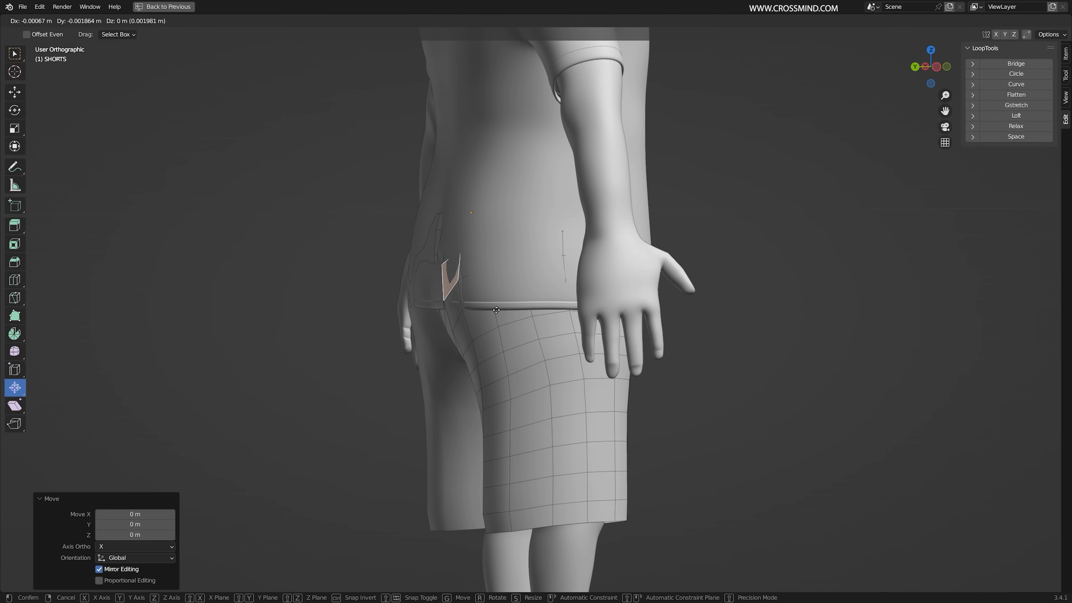
{"action": "left_click", "coordinate": [501, 310]}
{"action": "right_click", "coordinate": [438, 236]}
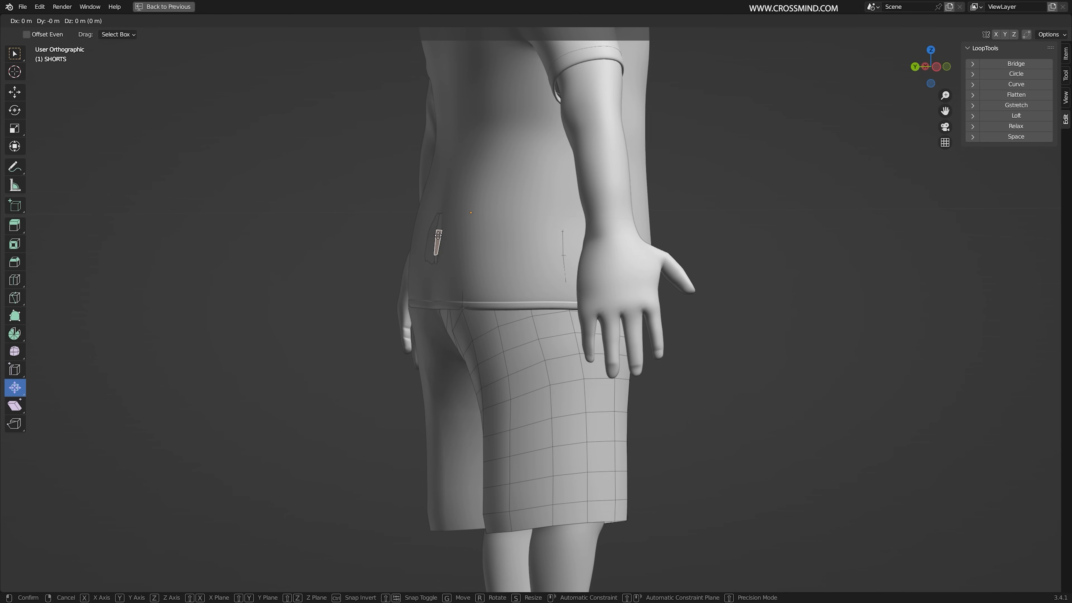
{"action": "left_click", "coordinate": [440, 236]}
{"action": "right_click", "coordinate": [564, 244]}
{"action": "middle_click_drag", "start_coordinate": [565, 253], "coordinate": [658, 275]}
{"action": "key", "text": "g"}
{"action": "key", "text": "shift+z"}
{"action": "left_click", "coordinate": [656, 277]}
{"action": "middle_click_drag", "start_coordinate": [612, 338], "coordinate": [575, 368]}
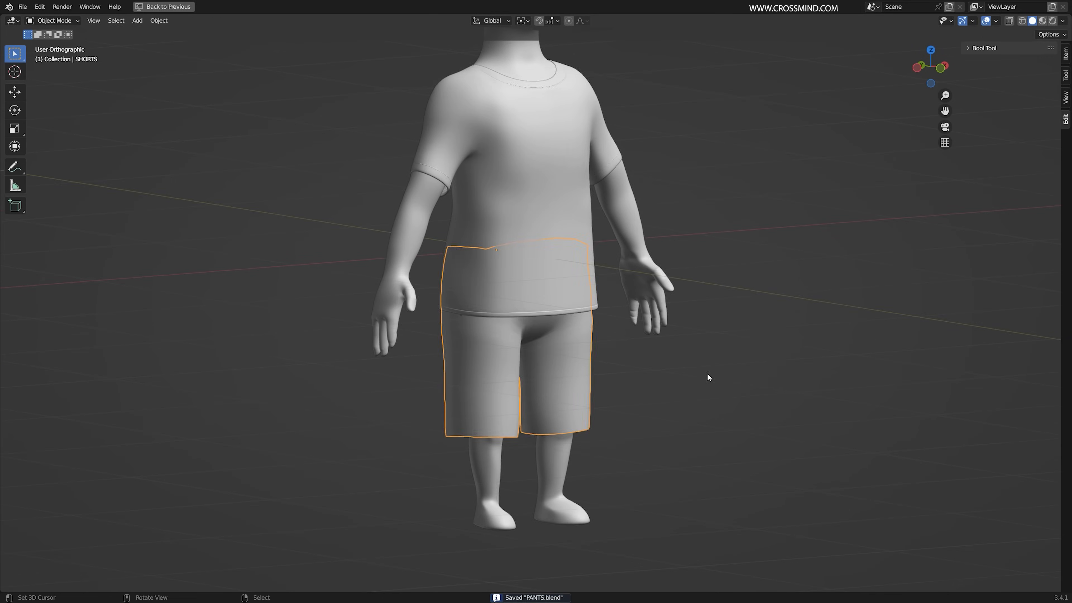
Examine how the shorts fit with the T-shirt on the full character from several angles
{"action": "key", "text": "alt+a"}
{"action": "scroll", "coordinate": [709, 384], "scroll_direction": "down", "scroll_amount": 3}
{"action": "middle_click_drag", "start_coordinate": [713, 407], "coordinate": [671, 422]}
{"action": "scroll", "coordinate": [671, 421], "scroll_direction": "up", "scroll_amount": 2}
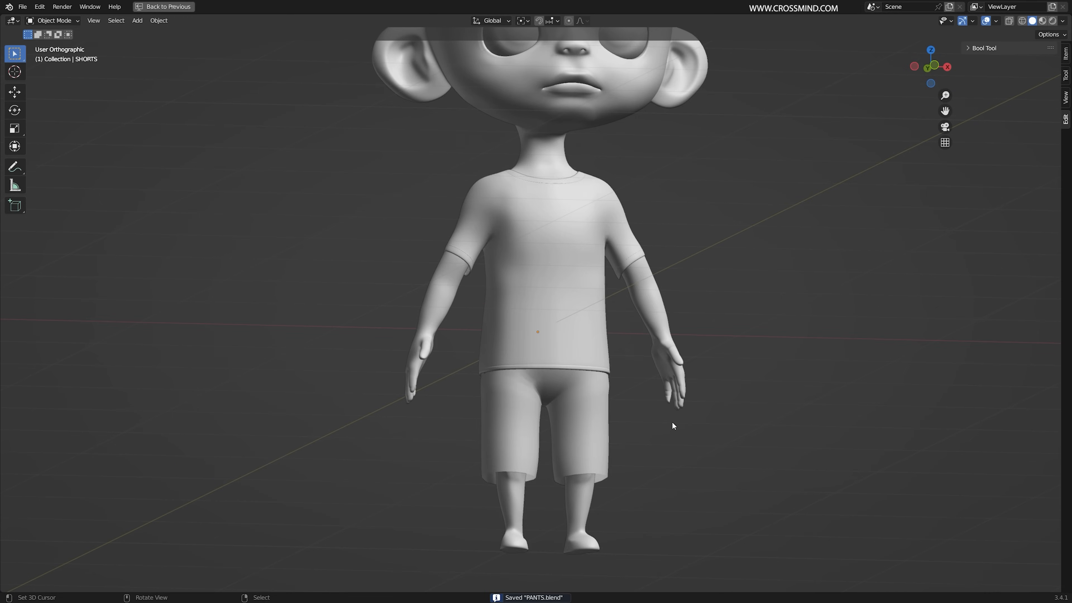
{"action": "right_click", "coordinate": [606, 435]}
{"action": "middle_click_drag", "start_coordinate": [606, 435], "coordinate": [599, 449]}
{"action": "scroll", "coordinate": [608, 429], "scroll_direction": "up", "scroll_amount": 2}
{"action": "middle_click_drag", "start_coordinate": [486, 438], "coordinate": [508, 306], "text": "shift"}
{"action": "scroll", "coordinate": [520, 364], "scroll_direction": "up", "scroll_amount": 1}
{"action": "middle_click_drag", "start_coordinate": [532, 387], "coordinate": [568, 380]}
Duplicate the shorts along the X axis and keep the copy hidden as a backup
{"action": "left_click", "coordinate": [804, 416]}
{"action": "scroll", "coordinate": [567, 375], "scroll_direction": "up", "scroll_amount": 2}
{"action": "left_click", "coordinate": [586, 379]}
{"action": "scroll", "coordinate": [600, 376], "scroll_direction": "down", "scroll_amount": 3}
{"action": "key", "text": "shift+d"}
{"action": "key", "text": "x"}
{"action": "left_click", "coordinate": [846, 350]}
{"action": "key", "text": "ctrl+z"}
{"action": "scroll", "coordinate": [633, 356], "scroll_direction": "up", "scroll_amount": 3}
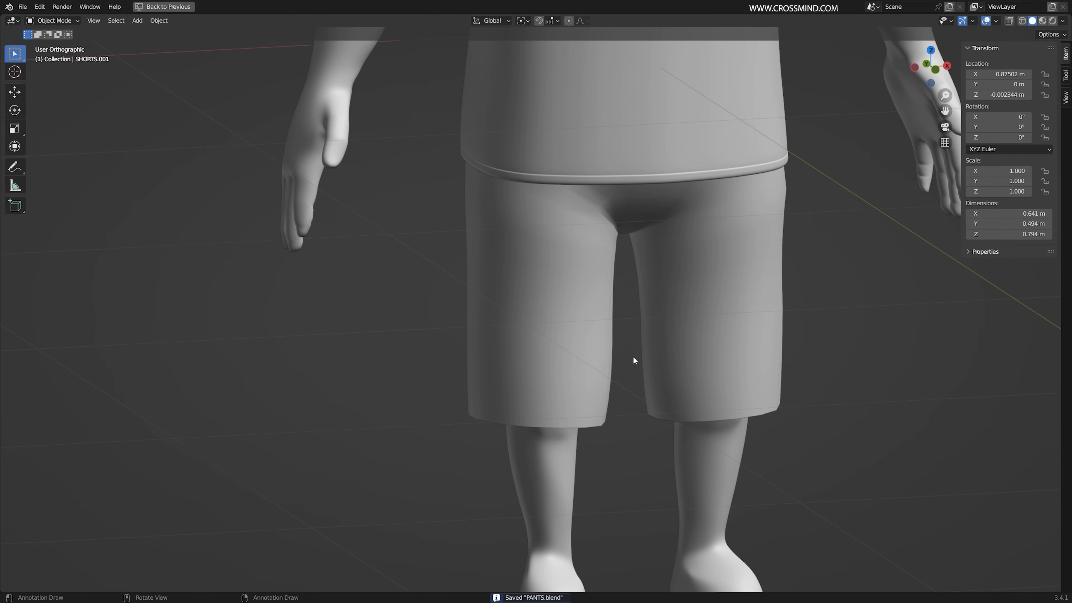
Enter edit mode on the shorts and add a horizontal edge loop around the leg above the hem
{"action": "middle_click_drag", "start_coordinate": [541, 342], "coordinate": [561, 370]}
{"action": "scroll", "coordinate": [561, 374], "scroll_direction": "up", "scroll_amount": 2}
{"action": "key", "text": "Tab"}
{"action": "scroll", "coordinate": [548, 401], "scroll_direction": "up", "scroll_amount": 2}
{"action": "key", "text": "ctrl+r"}
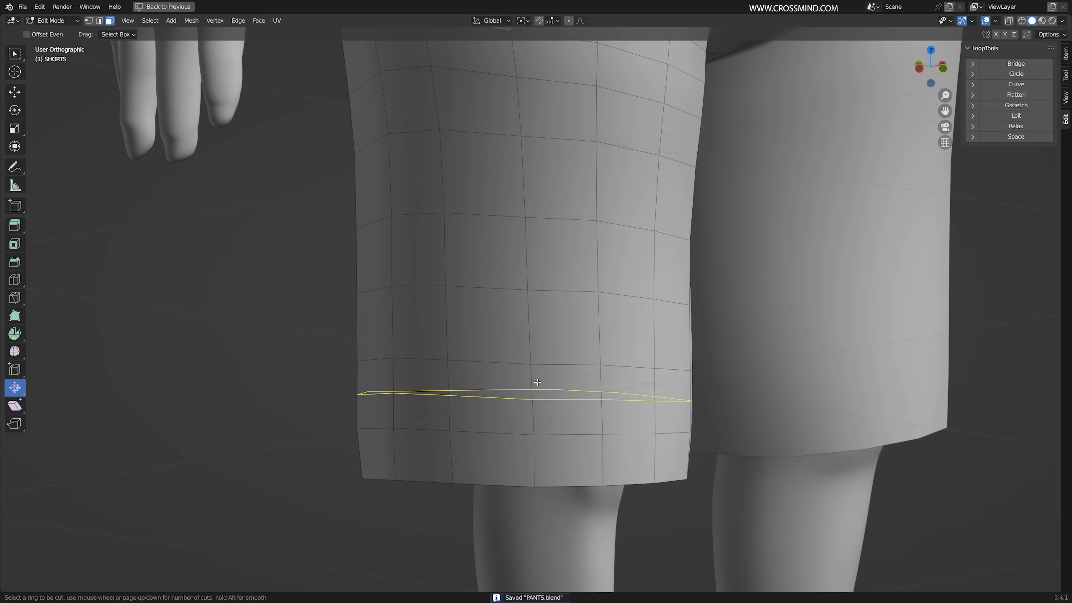
{"action": "left_click", "coordinate": [538, 370]}
{"action": "scroll", "coordinate": [598, 413], "scroll_direction": "down", "scroll_amount": 2}
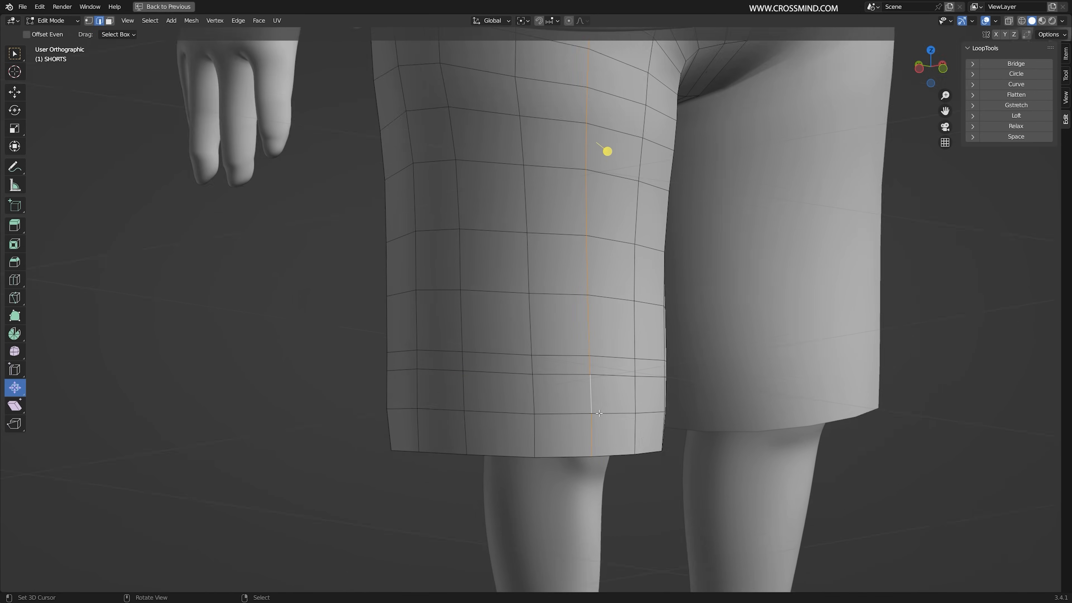
{"action": "right_click", "coordinate": [530, 382], "text": "alt"}
{"action": "right_click", "coordinate": [541, 412], "text": "alt+shift"}
{"action": "middle_click_drag", "start_coordinate": [554, 418], "coordinate": [571, 423]}
{"action": "scroll", "coordinate": [571, 422], "scroll_direction": "up", "scroll_amount": 2}
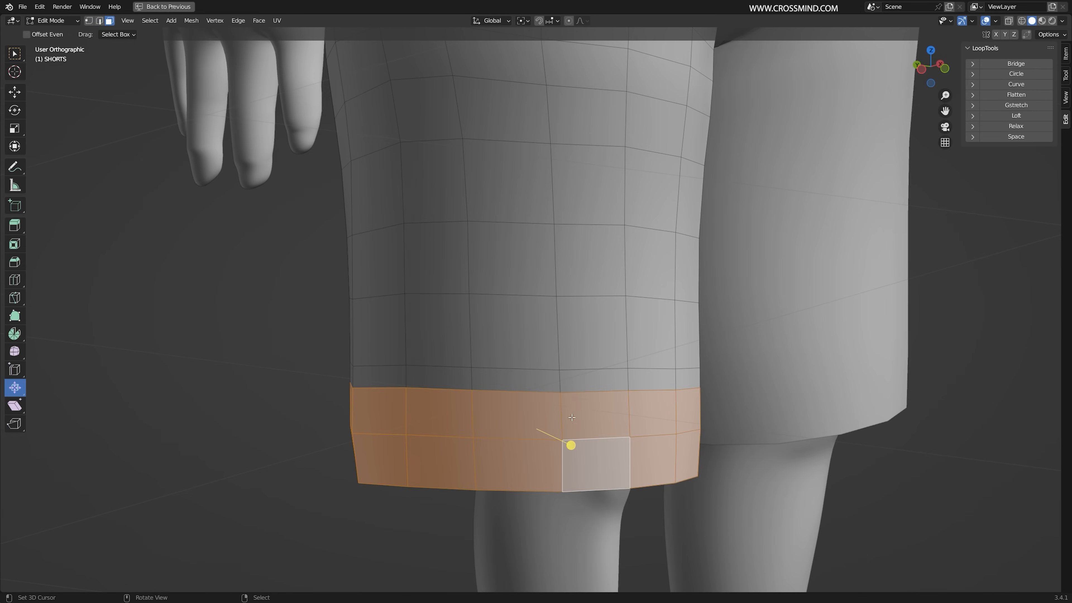
{"action": "right_click", "coordinate": [564, 384]}
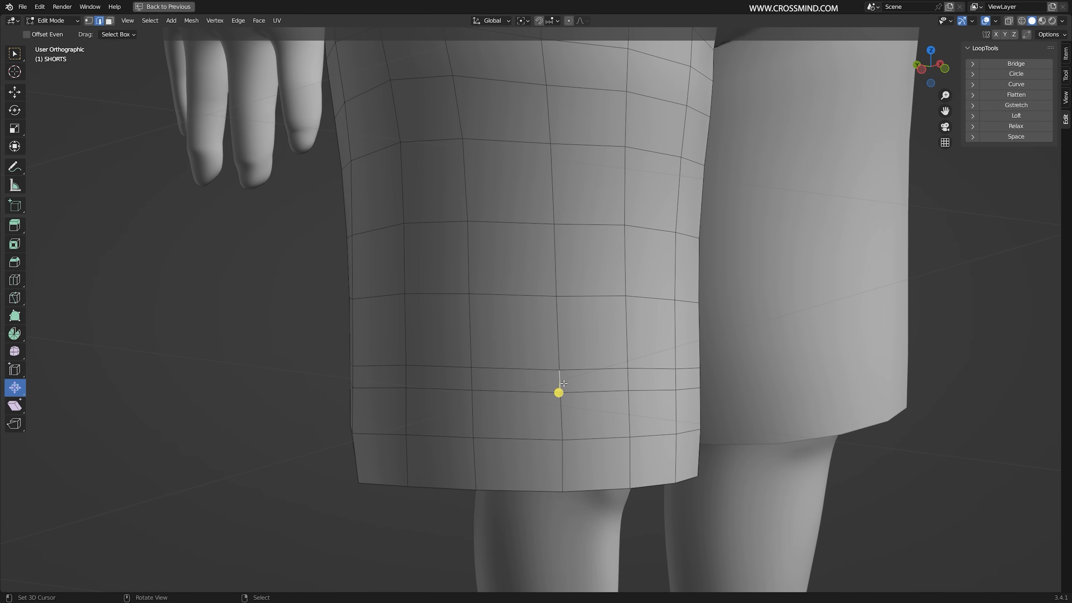
Add a centred edge loop between the two close loops above the hem and scale it inward as a groove
{"action": "right_click", "coordinate": [563, 383]}
{"action": "key", "text": "s"}
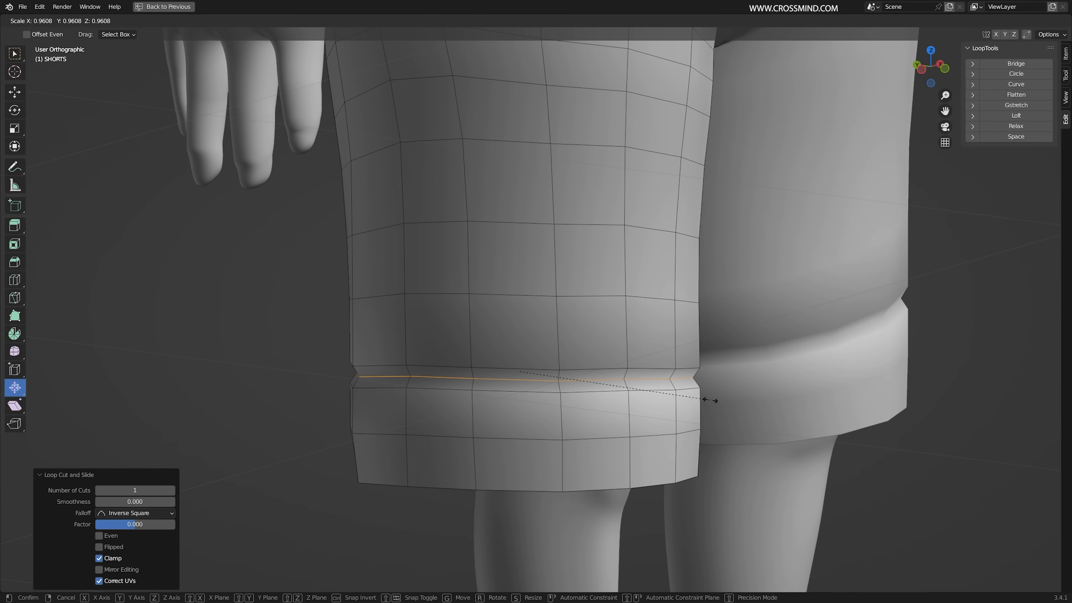
{"action": "left_click", "coordinate": [710, 399]}
{"action": "key", "text": "ctrl+z"}
{"action": "left_click", "coordinate": [714, 397]}
Select the edge loop just below the groove, shift it along Z and finish its resize with a scale of 1.004
{"action": "right_click", "coordinate": [568, 388], "text": "alt"}
{"action": "key", "text": "s"}
{"action": "left_click", "coordinate": [722, 396]}
{"action": "key", "text": "g"}
{"action": "key", "text": "z"}
{"action": "left_click", "coordinate": [722, 392]}
{"action": "key", "text": "s"}
{"action": "left_click", "coordinate": [723, 392]}
{"action": "middle_click_drag", "start_coordinate": [723, 392], "coordinate": [733, 380]}
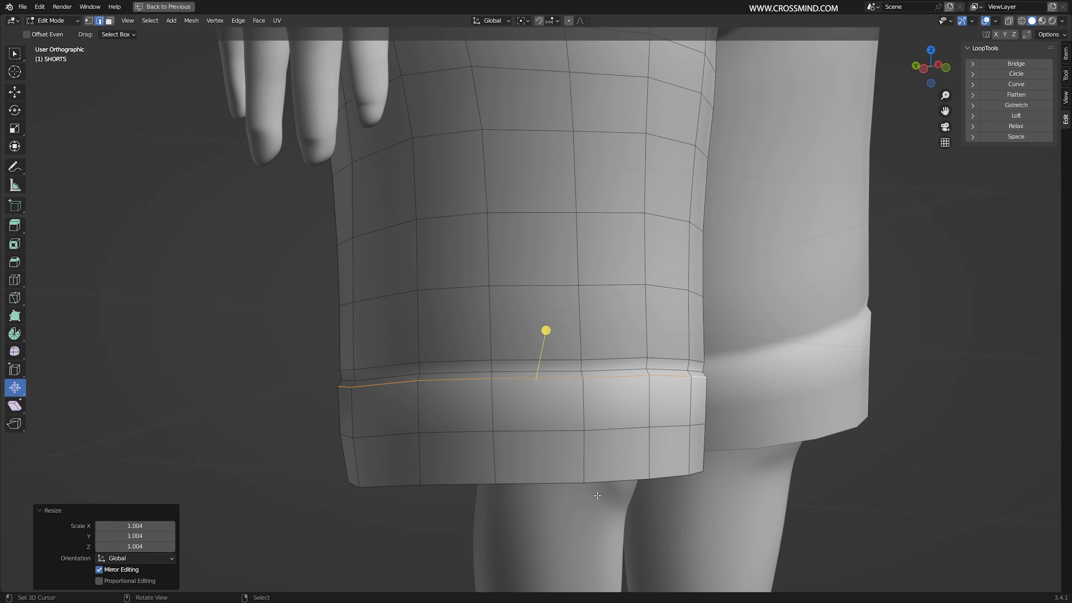
Extrude the open edge loop of the leg hem and scale it inward to 0.977 to give the cuff thickness
{"action": "right_click", "coordinate": [712, 477], "text": "alt"}
{"action": "middle_click_drag", "start_coordinate": [712, 477], "coordinate": [738, 452]}
{"action": "key", "text": "e"}
{"action": "right_click", "coordinate": [737, 452]}
{"action": "key", "text": "s"}
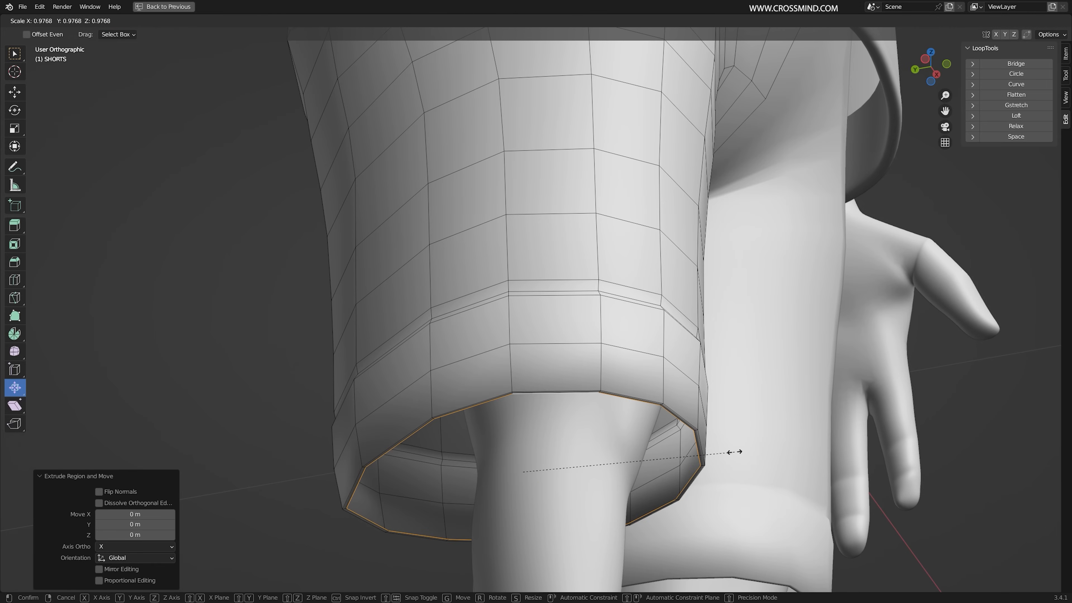
{"action": "left_click", "coordinate": [730, 452]}
{"action": "key", "text": "s"}
{"action": "left_click", "coordinate": [730, 452]}
Extrude the inner hem edge upward along Z to form the inside of the cuff
{"action": "key", "text": "e"}
{"action": "key", "text": "z"}
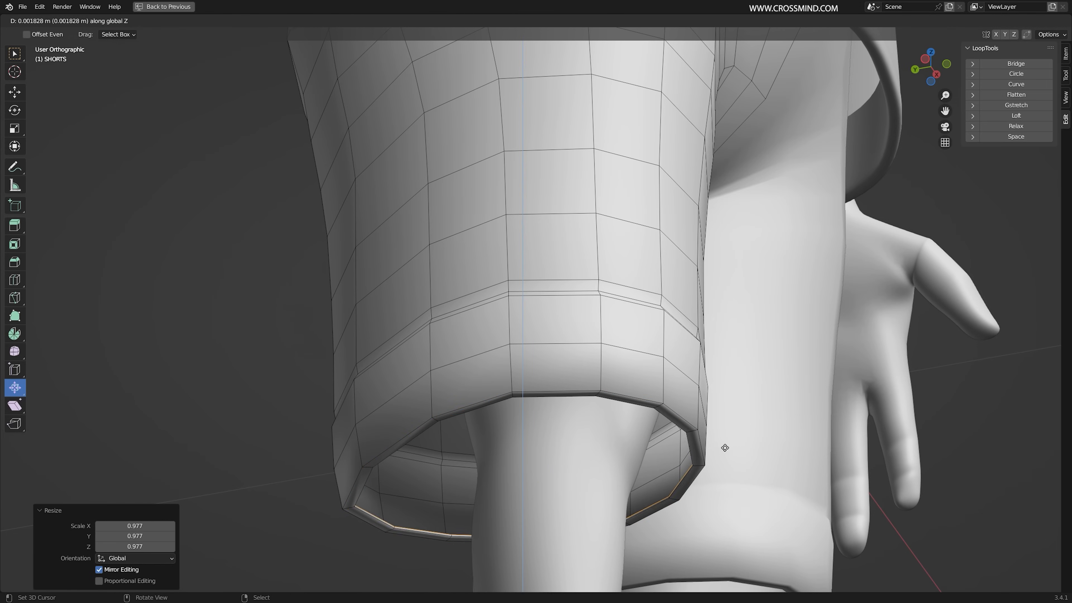
{"action": "left_click", "coordinate": [728, 386]}
{"action": "scroll", "coordinate": [714, 393], "scroll_direction": "down", "scroll_amount": 3}
{"action": "middle_click_drag", "start_coordinate": [675, 406], "coordinate": [675, 418]}
Leave edit mode, restore the full workspace layout and toggle the Subdivision modifier's viewport display to preview the shorts
{"action": "key", "text": "Tab"}
{"action": "scroll", "coordinate": [675, 380], "scroll_direction": "down", "scroll_amount": 5}
{"action": "key", "text": "ctrl+space"}
{"action": "left_click", "coordinate": [1016, 377]}
{"action": "scroll", "coordinate": [675, 295], "scroll_direction": "up", "scroll_amount": 9}
{"action": "middle_click_drag", "start_coordinate": [709, 350], "coordinate": [755, 359]}
Add a vertical edge loop down the outer side of the leg and bevel it into a narrow strip
{"action": "key", "text": "Tab"}
{"action": "scroll", "coordinate": [687, 364], "scroll_direction": "down", "scroll_amount": 4}
{"action": "key", "text": "ctrl+r"}
{"action": "double_click", "coordinate": [684, 330]}
{"action": "middle_click_drag", "start_coordinate": [819, 318], "coordinate": [789, 315]}
{"action": "scroll", "coordinate": [790, 308], "scroll_direction": "up", "scroll_amount": 4}
{"action": "key", "text": "ctrl+0"}
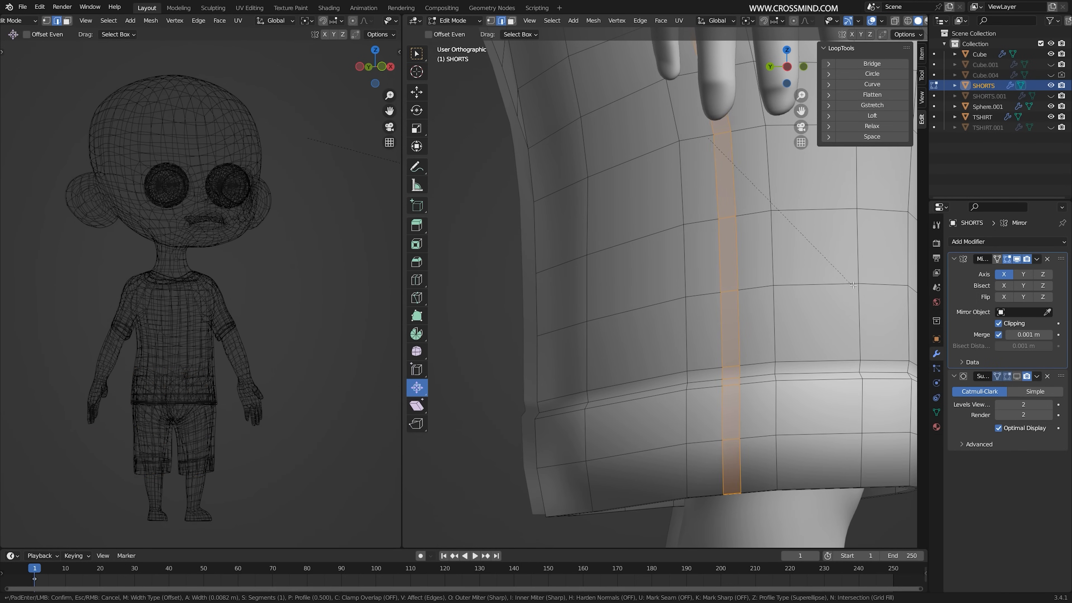
{"action": "left_click", "coordinate": [842, 286]}
Add a centred edge loop along the middle of the narrow side strip
{"action": "scroll", "coordinate": [700, 312], "scroll_direction": "up", "scroll_amount": 5}
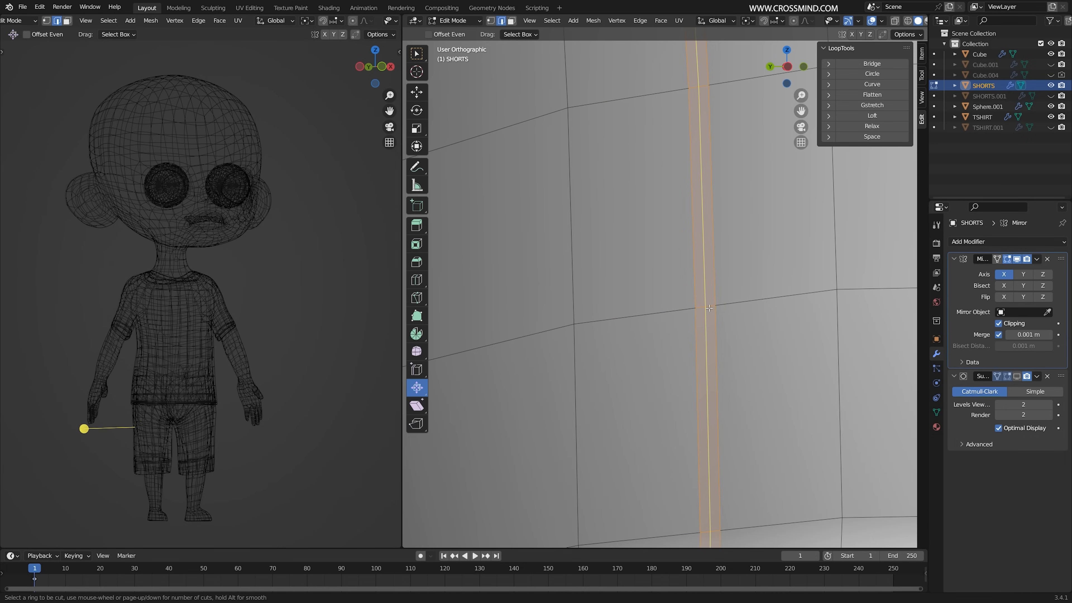
{"action": "left_click", "coordinate": [709, 309]}
{"action": "right_click", "coordinate": [709, 308]}
Select the narrow face loop on the side strip and extrude it along its normals with an offset of -0.0076 m
{"action": "key", "text": "3"}
{"action": "right_click", "coordinate": [706, 302], "text": "alt"}
{"action": "middle_click_drag", "start_coordinate": [719, 323], "coordinate": [709, 329]}
{"action": "key", "text": "alt+e"}
{"action": "left_click", "coordinate": [708, 327]}
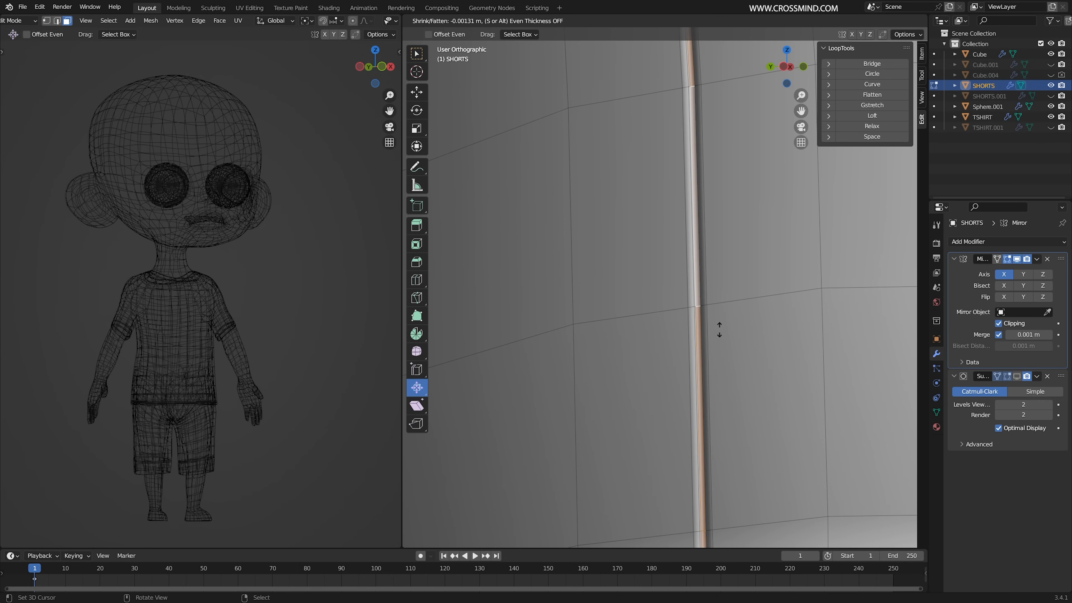
{"action": "left_click", "coordinate": [730, 340]}
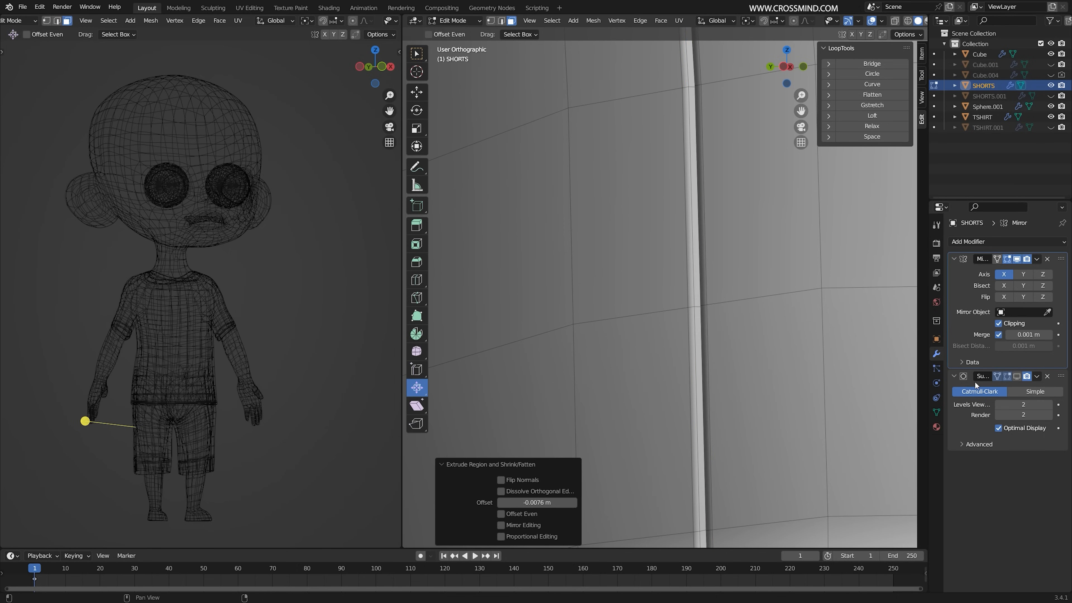
Show the Subdivision modifier in the viewport and add a supporting edge loop beside the side seam
{"action": "left_click", "coordinate": [1016, 376]}
{"action": "key", "text": "ctrl+r"}
{"action": "left_click", "coordinate": [662, 304]}
{"action": "left_click", "coordinate": [687, 304]}
{"action": "scroll", "coordinate": [707, 362], "scroll_direction": "down", "scroll_amount": 4}
{"action": "key", "text": "Tab"}
{"action": "scroll", "coordinate": [707, 361], "scroll_direction": "down", "scroll_amount": 3}
{"action": "middle_click_drag", "start_coordinate": [728, 363], "coordinate": [742, 342]}
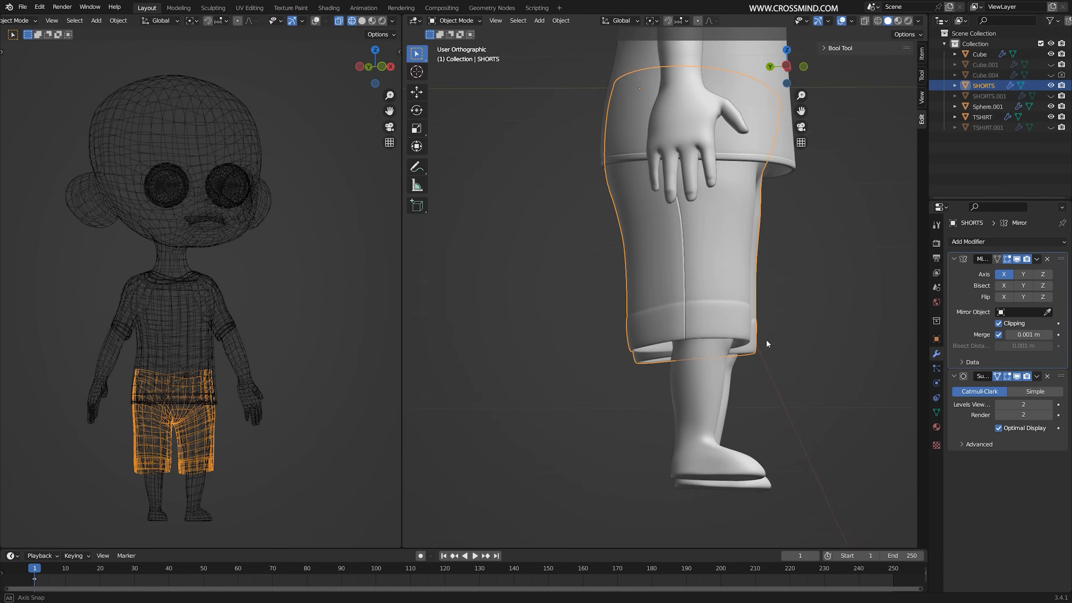
Return to edit mode and add a centred edge loop within the narrow side seam
{"action": "key", "text": "Tab"}
{"action": "scroll", "coordinate": [751, 343], "scroll_direction": "up", "scroll_amount": 8}
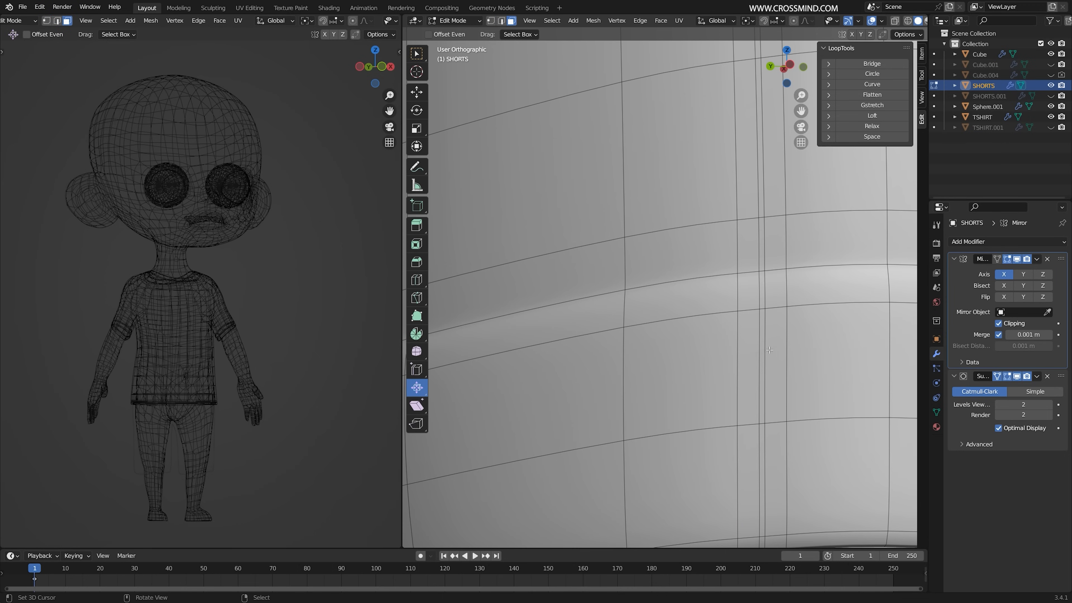
{"action": "middle_click_drag", "start_coordinate": [768, 309], "coordinate": [763, 308]}
{"action": "key", "text": "ctrl+r"}
{"action": "left_click", "coordinate": [763, 308]}
{"action": "right_click", "coordinate": [763, 309]}
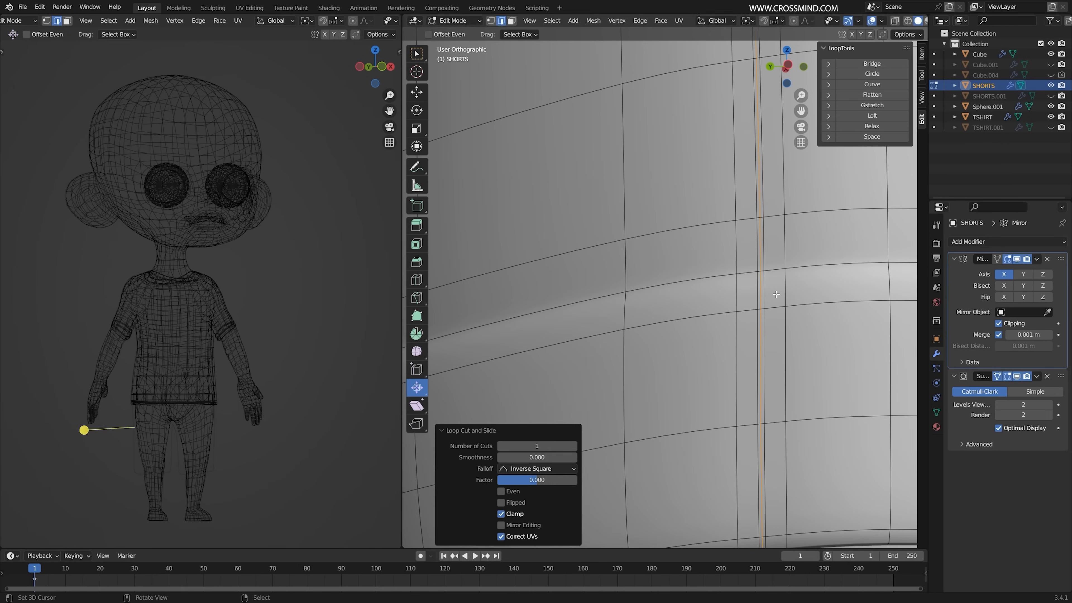
Move the new seam edge loop along the Y axis and along the X axis to shape the crease
{"action": "key", "text": "g"}
{"action": "key", "text": "y"}
{"action": "left_click", "coordinate": [783, 310]}
{"action": "middle_click_drag", "start_coordinate": [783, 310], "coordinate": [717, 327]}
{"action": "key", "text": "g"}
{"action": "key", "text": "x"}
{"action": "left_click", "coordinate": [743, 313]}
{"action": "key", "text": "g"}
{"action": "key", "text": "x"}
{"action": "left_click", "coordinate": [723, 380]}
Adjust the seam edge loop once more along X and check the smoothed seam in object mode
{"action": "middle_click_drag", "start_coordinate": [722, 388], "coordinate": [762, 359]}
{"action": "left_click", "coordinate": [772, 362]}
{"action": "middle_click_drag", "start_coordinate": [834, 367], "coordinate": [794, 357]}
{"action": "key", "text": "g"}
{"action": "key", "text": "x"}
{"action": "left_click", "coordinate": [1046, 397]}
{"action": "scroll", "coordinate": [751, 390], "scroll_direction": "down", "scroll_amount": 4}
{"action": "key", "text": "Tab"}
{"action": "scroll", "coordinate": [751, 393], "scroll_direction": "down", "scroll_amount": 3}
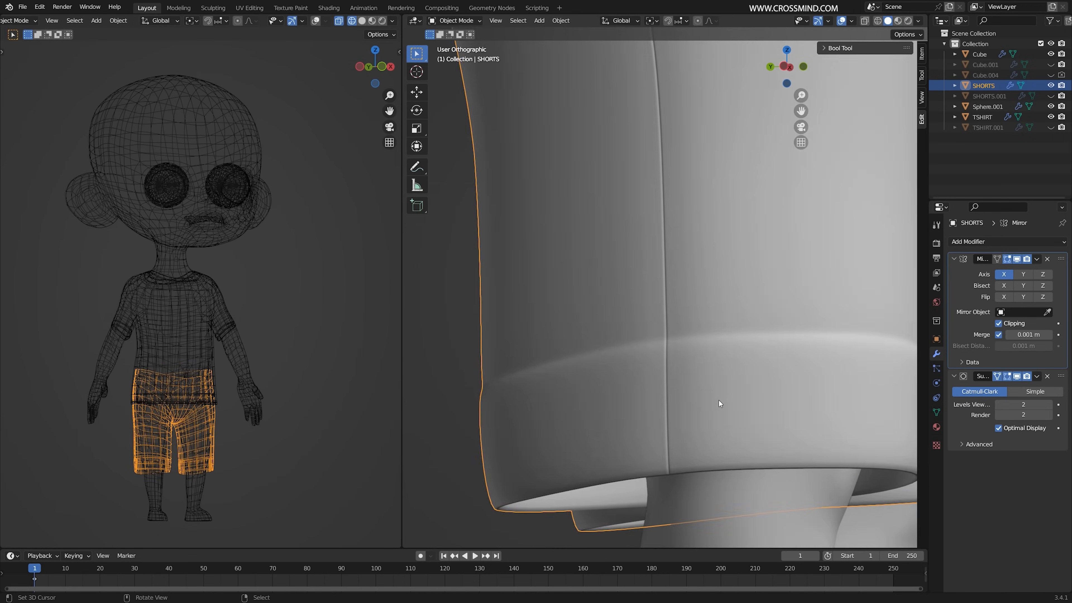
Select the narrow face loop beside the side seam and move it 0.001221 m along Y
{"action": "key", "text": "Tab"}
{"action": "scroll", "coordinate": [684, 373], "scroll_direction": "up", "scroll_amount": 5}
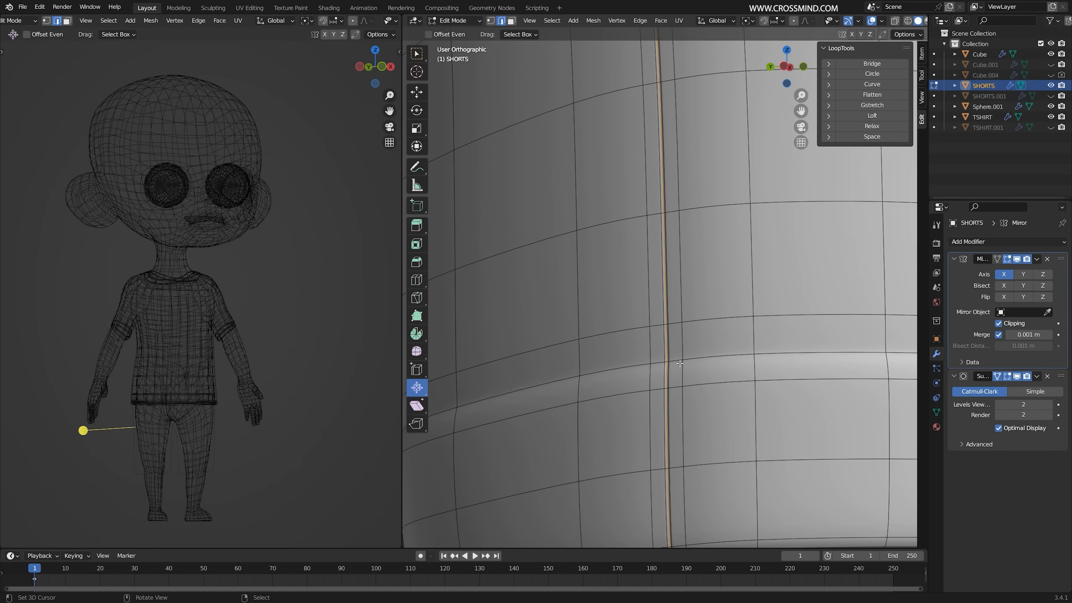
{"action": "key", "text": "3"}
{"action": "left_click", "coordinate": [678, 325], "text": "alt"}
{"action": "middle_click_drag", "start_coordinate": [693, 376], "coordinate": [684, 373]}
{"action": "key", "text": "alt+e"}
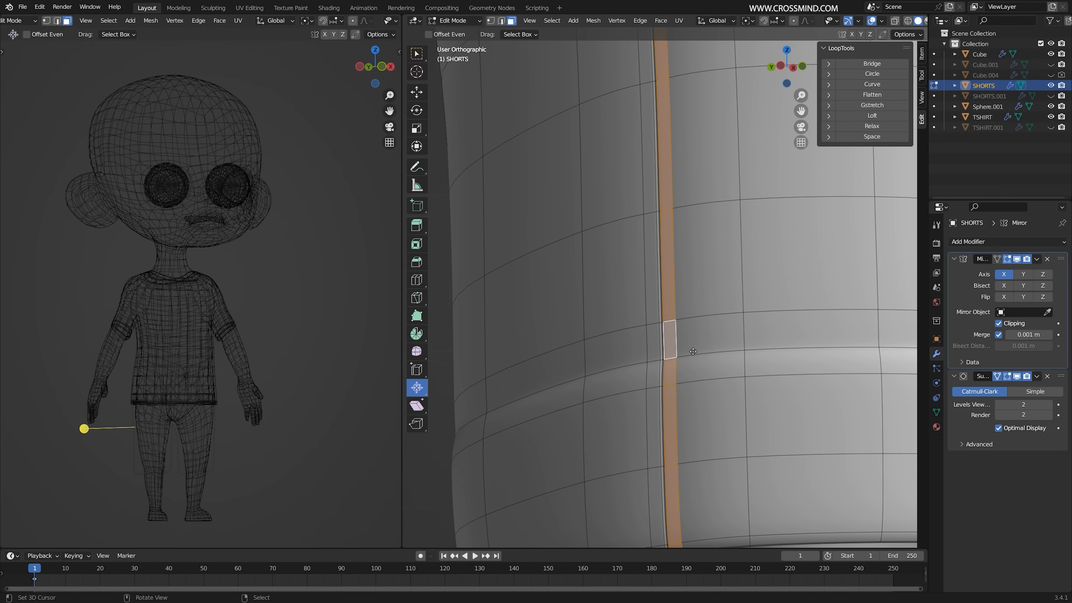
{"action": "left_click", "coordinate": [691, 352]}
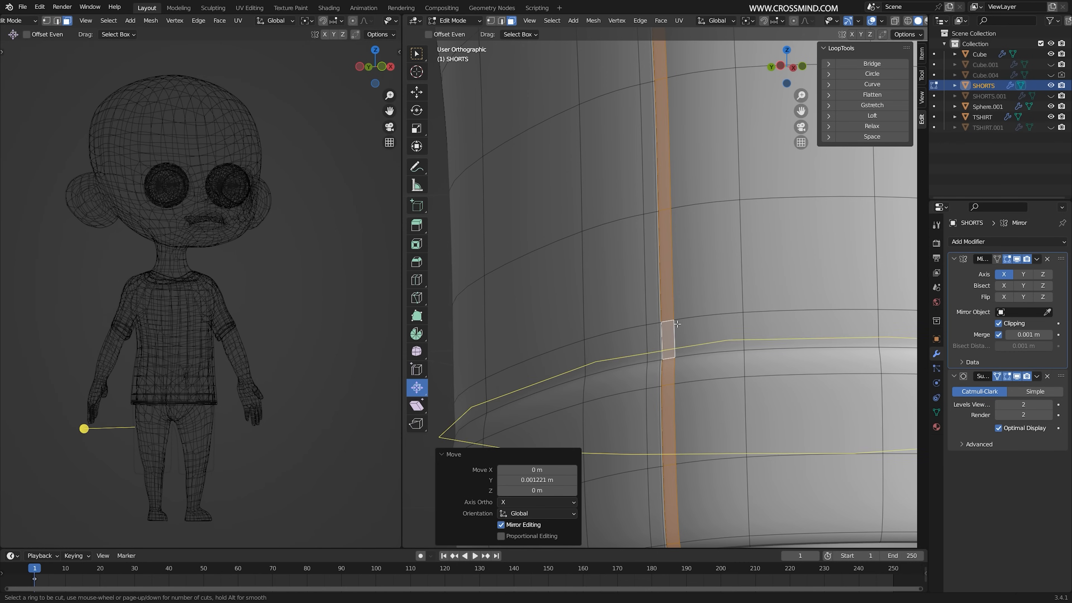
Add an edge loop beside the side seam and slide it close to the seam with the Subdivision display hidden
{"action": "left_click", "coordinate": [678, 314]}
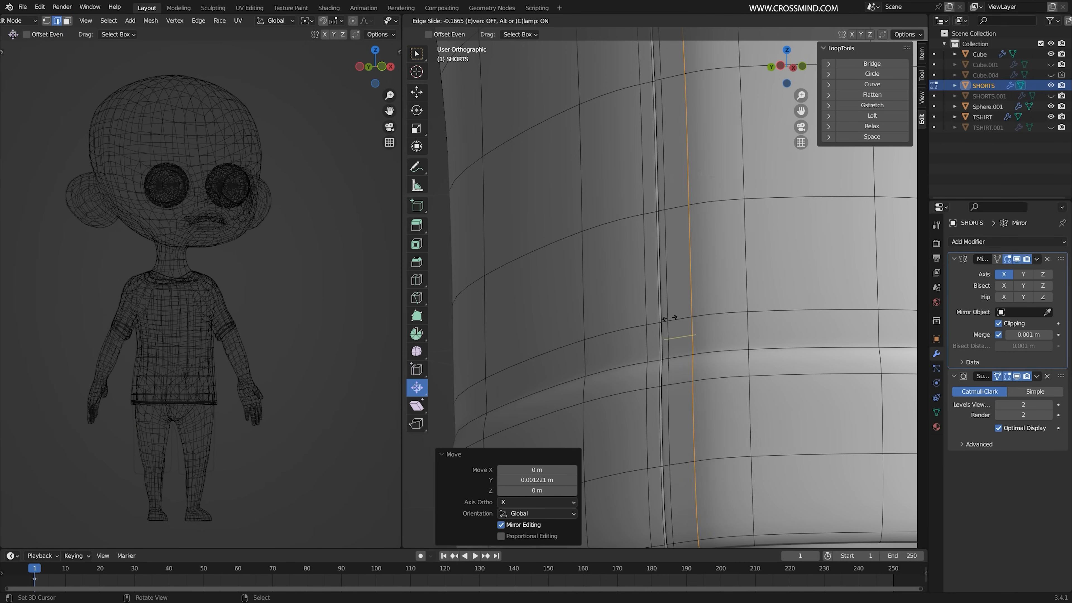
{"action": "right_click", "coordinate": [648, 324]}
{"action": "left_click", "coordinate": [1017, 375]}
{"action": "middle_click_drag", "start_coordinate": [707, 362], "coordinate": [720, 363]}
{"action": "key", "text": "g"}
{"action": "key", "text": "g"}
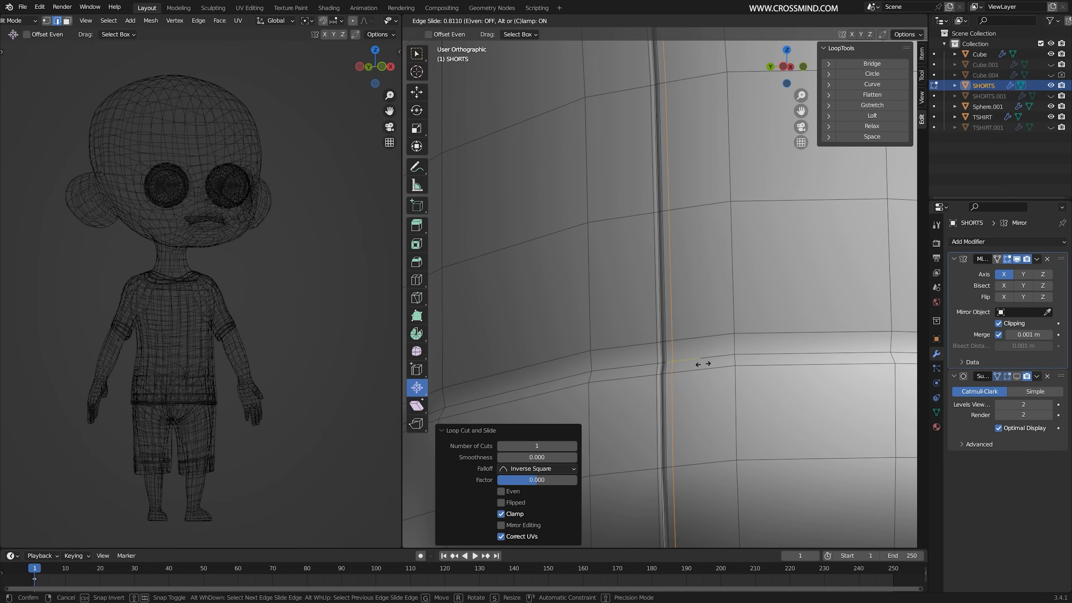
{"action": "left_click", "coordinate": [701, 361]}
Cut another edge loop at the side seam and move it outward along the X axis
{"action": "key", "text": "ctrl+r"}
{"action": "left_click", "coordinate": [662, 346]}
{"action": "key", "text": "g"}
{"action": "key", "text": "x"}
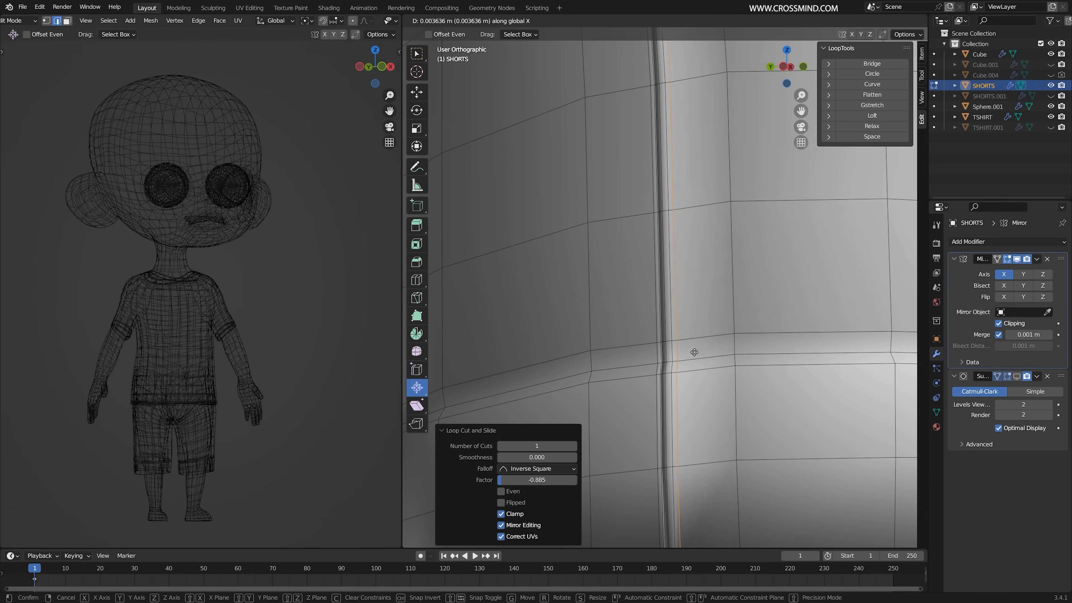
{"action": "left_click", "coordinate": [698, 351]}
Add one more supporting edge loop next to the seam and check the result in object mode
{"action": "key", "text": "ctrl+r"}
{"action": "left_click", "coordinate": [698, 348]}
{"action": "left_click", "coordinate": [672, 346]}
{"action": "scroll", "coordinate": [675, 348], "scroll_direction": "down", "scroll_amount": 1}
{"action": "key", "text": "Tab"}
{"action": "middle_click_drag", "start_coordinate": [722, 361], "coordinate": [716, 363]}
Nudge the selected seam edge loop in edit mode and toggle the Subdivision modifier's viewport display
{"action": "key", "text": "Tab"}
{"action": "key", "text": "g"}
{"action": "left_click", "coordinate": [691, 359]}
{"action": "left_click", "coordinate": [1017, 375]}
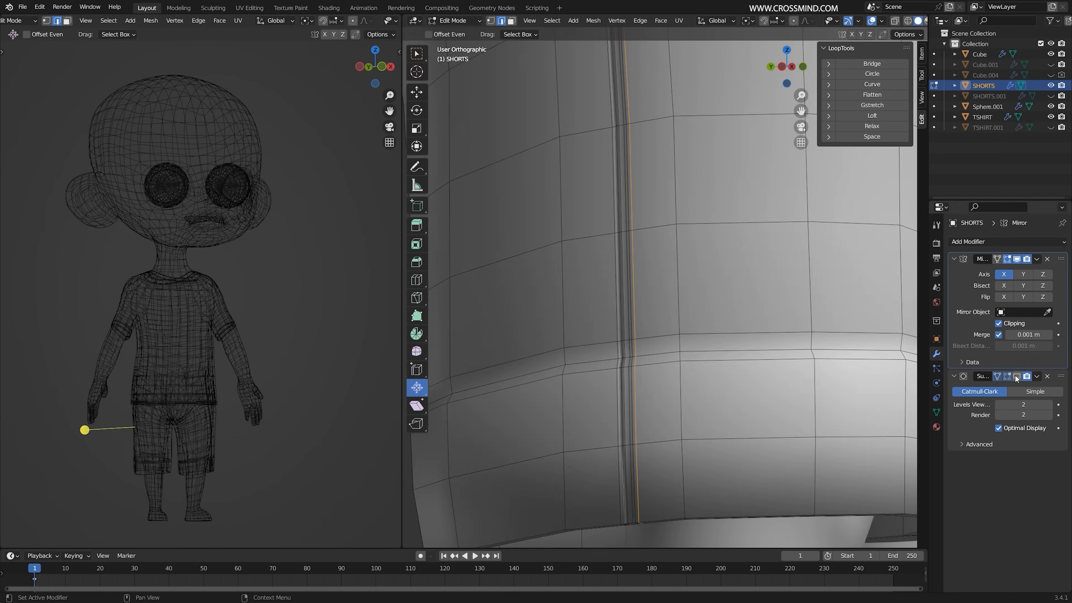
Show the Subdivision modifier in the viewport again and inspect the side seam in object mode
{"action": "left_click", "coordinate": [1017, 376]}
{"action": "key", "text": "Tab"}
{"action": "scroll", "coordinate": [735, 360], "scroll_direction": "down", "scroll_amount": 4}
{"action": "middle_click_drag", "start_coordinate": [735, 361], "coordinate": [693, 357]}
Cut two horizontal edge loops around the leg at the upper rim of the cuff
{"action": "key", "text": "Tab"}
{"action": "key", "text": "3"}
{"action": "left_click", "coordinate": [730, 367], "text": "alt"}
{"action": "scroll", "coordinate": [689, 354], "scroll_direction": "up", "scroll_amount": 2}
{"action": "left_click", "coordinate": [625, 372]}
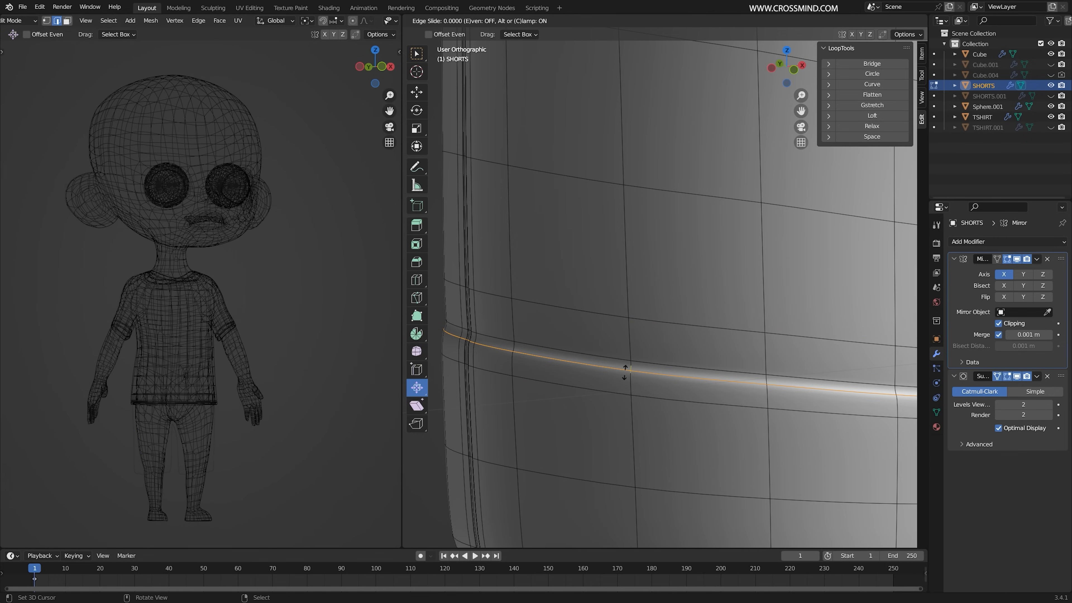
{"action": "right_click", "coordinate": [625, 372]}
{"action": "middle_click_drag", "start_coordinate": [625, 373], "coordinate": [583, 372]}
{"action": "key", "text": "ctrl+r"}
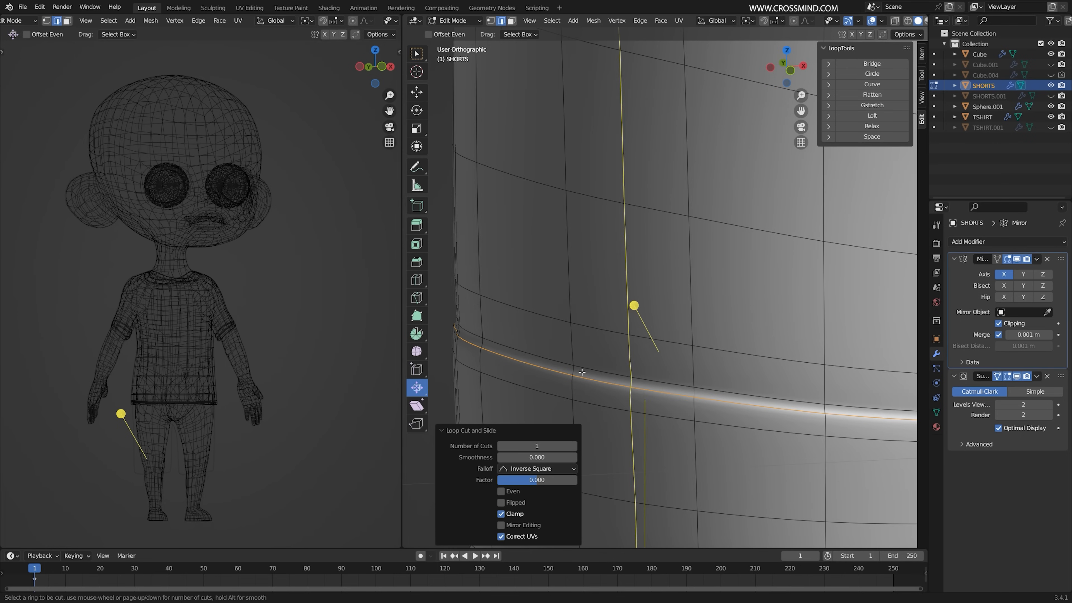
{"action": "left_click", "coordinate": [573, 369]}
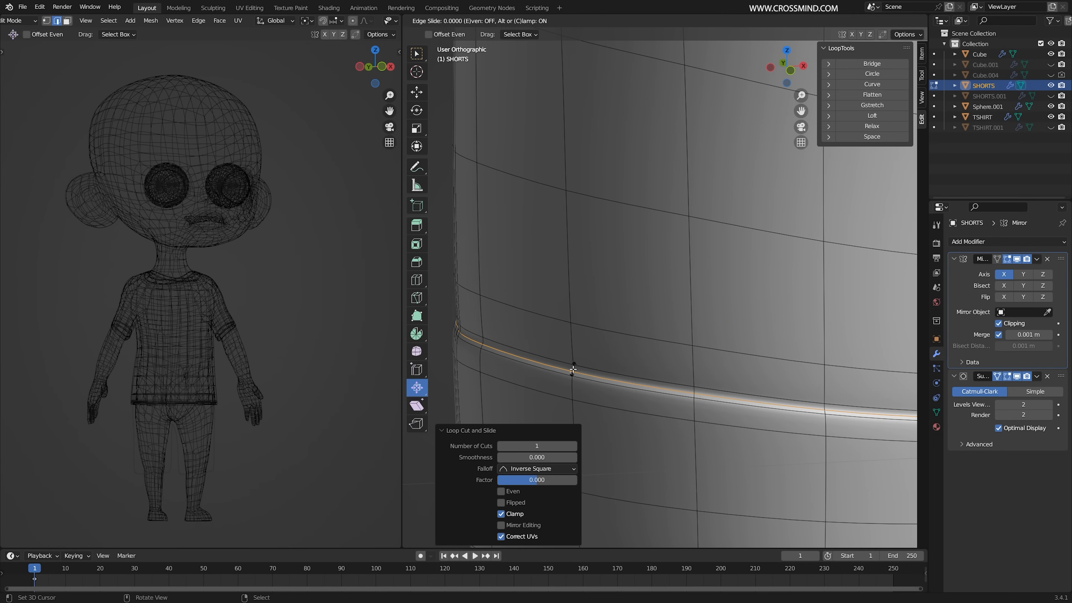
{"action": "key", "text": "s"}
{"action": "left_click", "coordinate": [783, 399]}
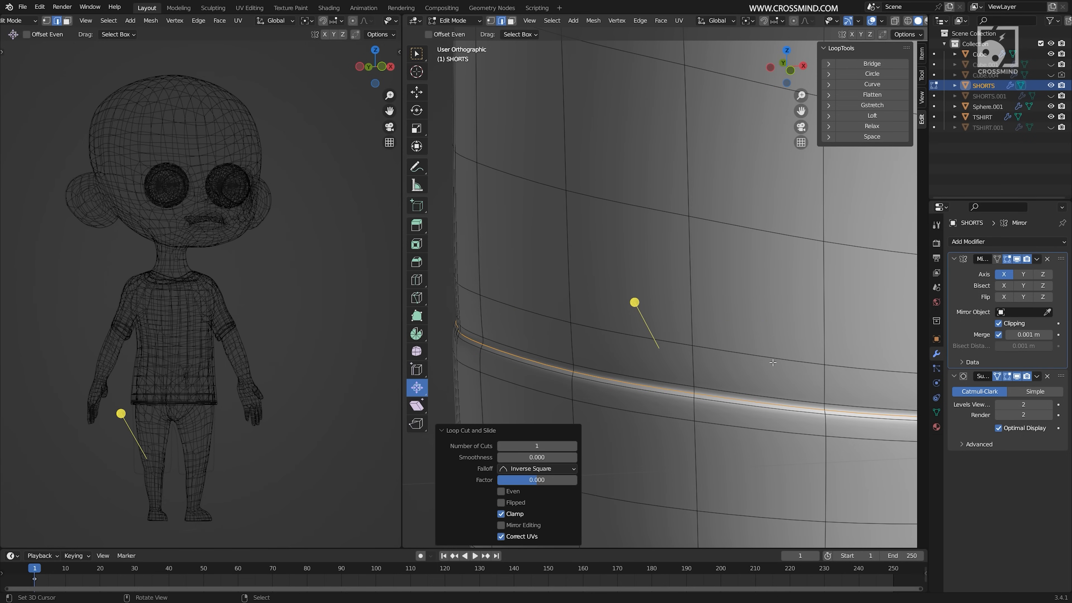
Scale the new cuff-rim loop inward to about 0.943 and move it down about 0.006 m along Z to form the groove
{"action": "scroll", "coordinate": [776, 373], "scroll_direction": "down", "scroll_amount": 3}
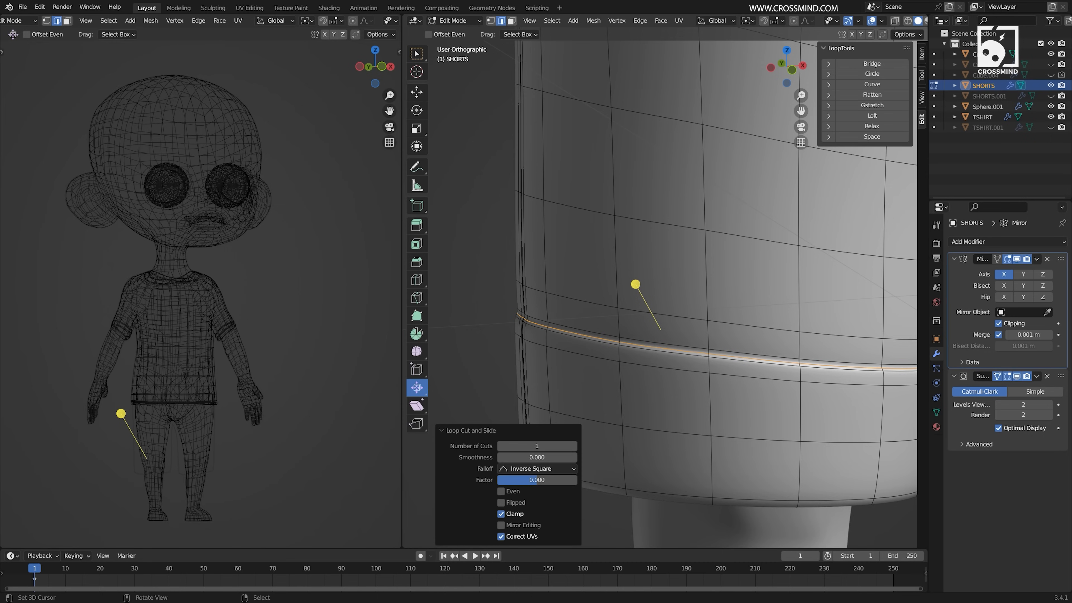
{"action": "key", "text": "s"}
{"action": "left_click", "coordinate": [827, 366]}
{"action": "key", "text": "g"}
{"action": "key", "text": "z"}
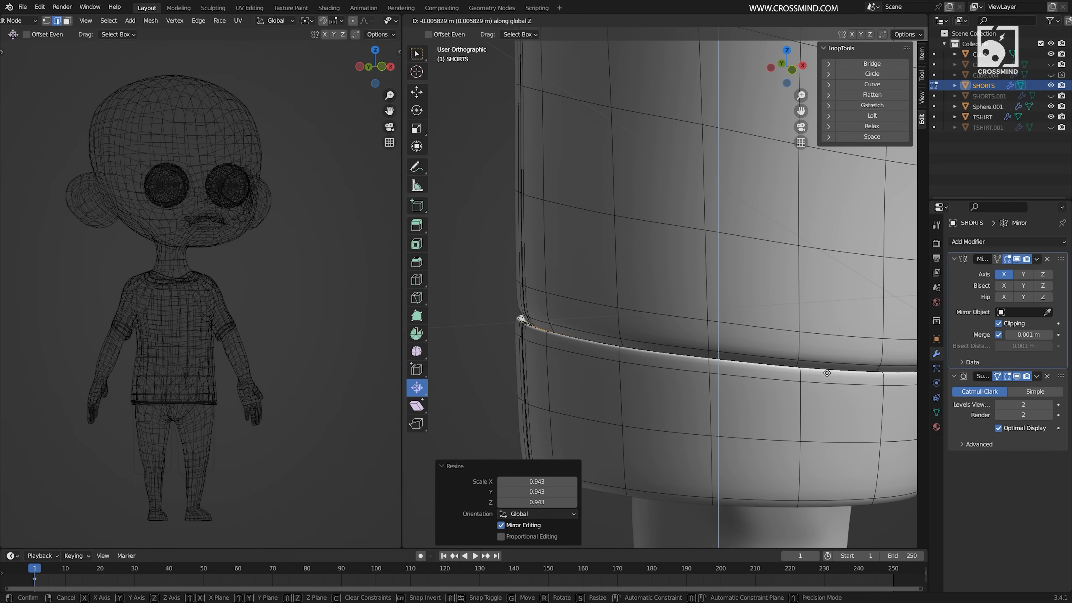
{"action": "left_click", "coordinate": [827, 372]}
Scale the edge loop just below the groove outward to about 1.029 and maximize the viewport
{"action": "key", "text": "s"}
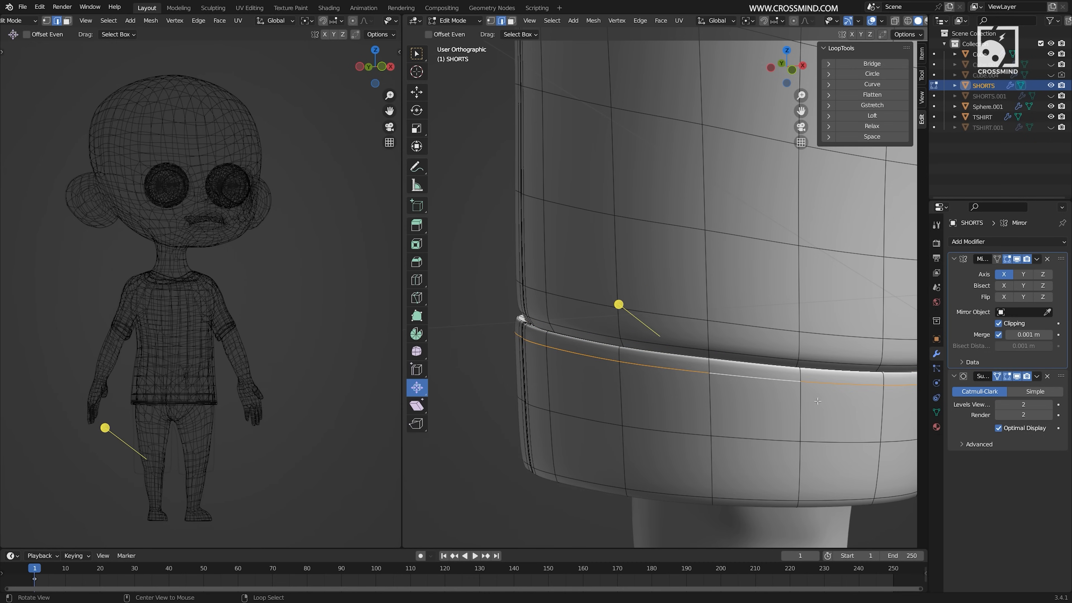
{"action": "left_click", "coordinate": [802, 386]}
{"action": "scroll", "coordinate": [766, 393], "scroll_direction": "down", "scroll_amount": 2}
{"action": "middle_click_drag", "start_coordinate": [766, 393], "coordinate": [691, 379], "text": "shift"}
{"action": "key", "text": "ctrl+space"}
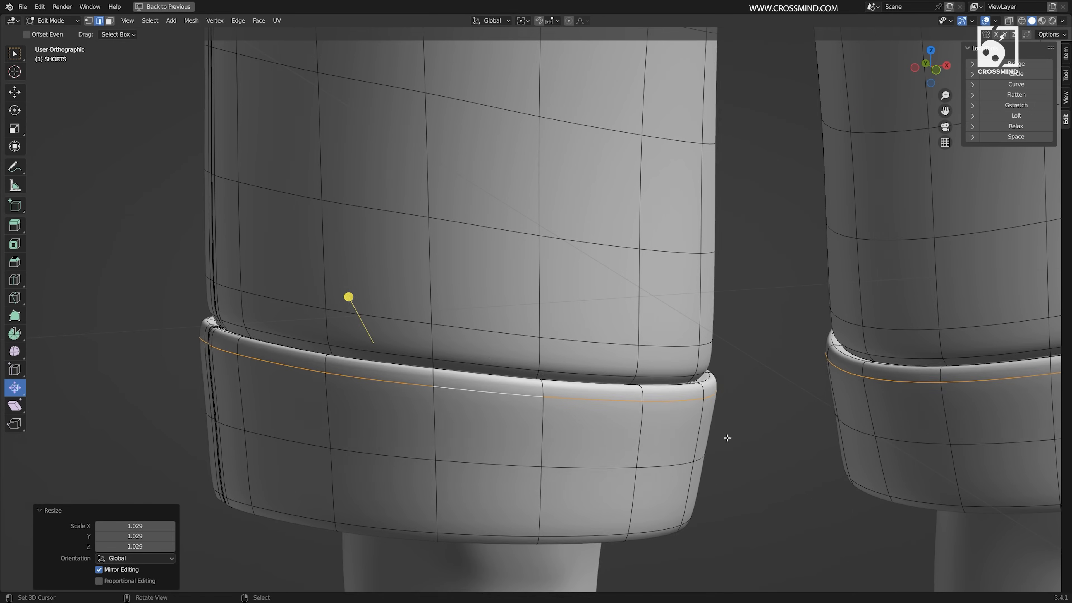
Select the middle edge loop of the cuff and scale it inward, finishing with a factor of about 0.984
{"action": "right_click", "coordinate": [692, 458], "text": "alt"}
{"action": "key", "text": "s"}
{"action": "left_click", "coordinate": [749, 464]}
{"action": "middle_click_drag", "start_coordinate": [749, 464], "coordinate": [769, 381], "text": "shift"}
{"action": "right_click", "coordinate": [688, 448], "text": "alt"}
{"action": "key", "text": "s"}
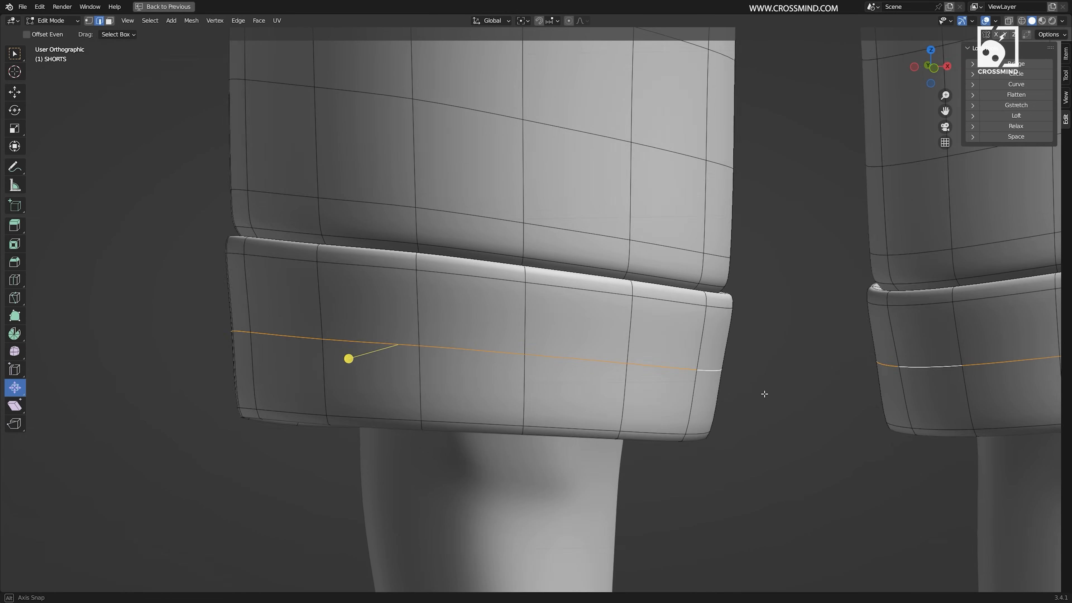
{"action": "left_click", "coordinate": [805, 397]}
{"action": "scroll", "coordinate": [733, 326], "scroll_direction": "up", "scroll_amount": 3, "text": "shift"}
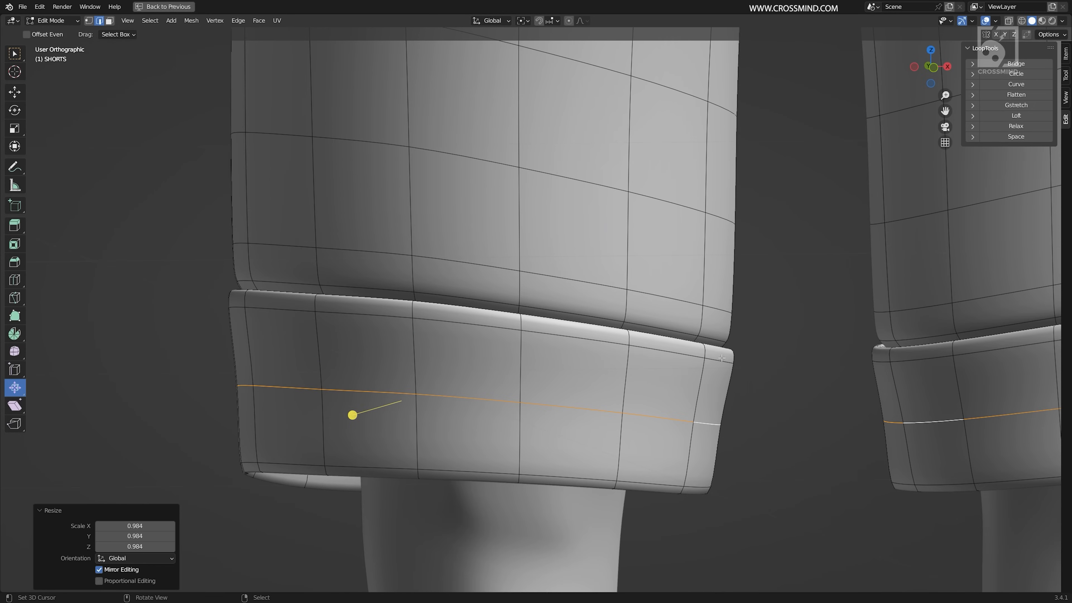
Move an edge at the outer lower corner of the cuff slightly down and check the shorts in object mode
{"action": "middle_click_drag", "start_coordinate": [419, 395], "coordinate": [328, 399]}
{"action": "right_click", "coordinate": [328, 398]}
{"action": "right_click", "coordinate": [359, 412]}
{"action": "scroll", "coordinate": [678, 435], "scroll_direction": "down", "scroll_amount": 1}
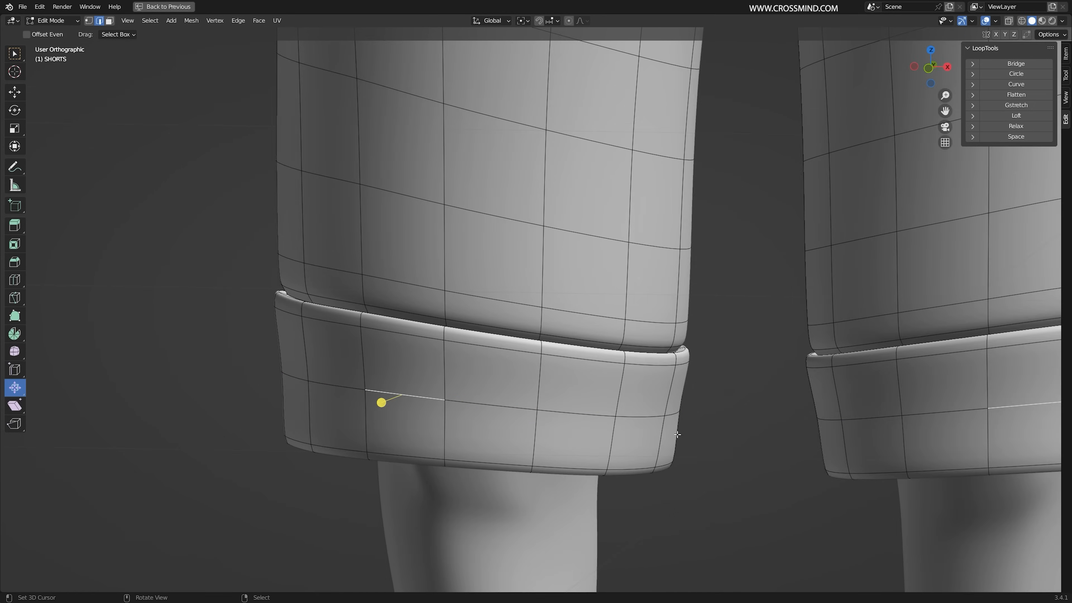
{"action": "left_click", "coordinate": [696, 435]}
{"action": "middle_click_drag", "start_coordinate": [249, 397], "coordinate": [242, 399]}
{"action": "right_click", "coordinate": [281, 441]}
{"action": "key", "text": "g"}
{"action": "left_click", "coordinate": [275, 461]}
{"action": "middle_click_drag", "start_coordinate": [401, 452], "coordinate": [405, 416]}
{"action": "right_click_drag", "start_coordinate": [665, 473], "coordinate": [658, 476]}
{"action": "scroll", "coordinate": [633, 414], "scroll_direction": "down", "scroll_amount": 4}
{"action": "key", "text": "Tab"}
{"action": "scroll", "coordinate": [563, 367], "scroll_direction": "down", "scroll_amount": 3}
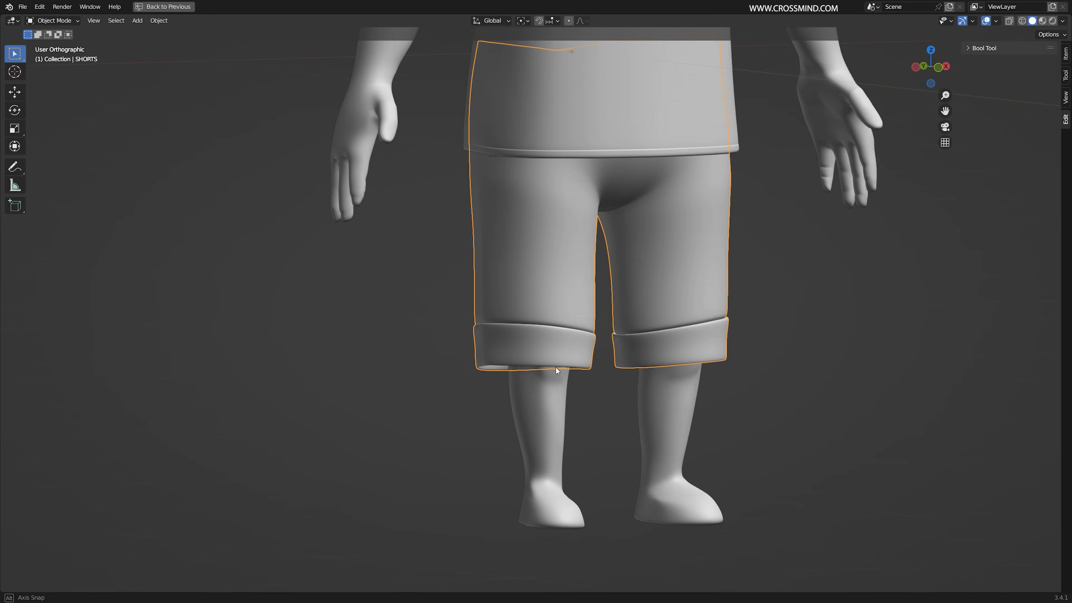
Turn on proportional editing in edit mode and nudge the edges beside the groove on the inner leg upward
{"action": "key", "text": "Tab"}
{"action": "scroll", "coordinate": [563, 367], "scroll_direction": "up", "scroll_amount": 5}
{"action": "right_click", "coordinate": [638, 438]}
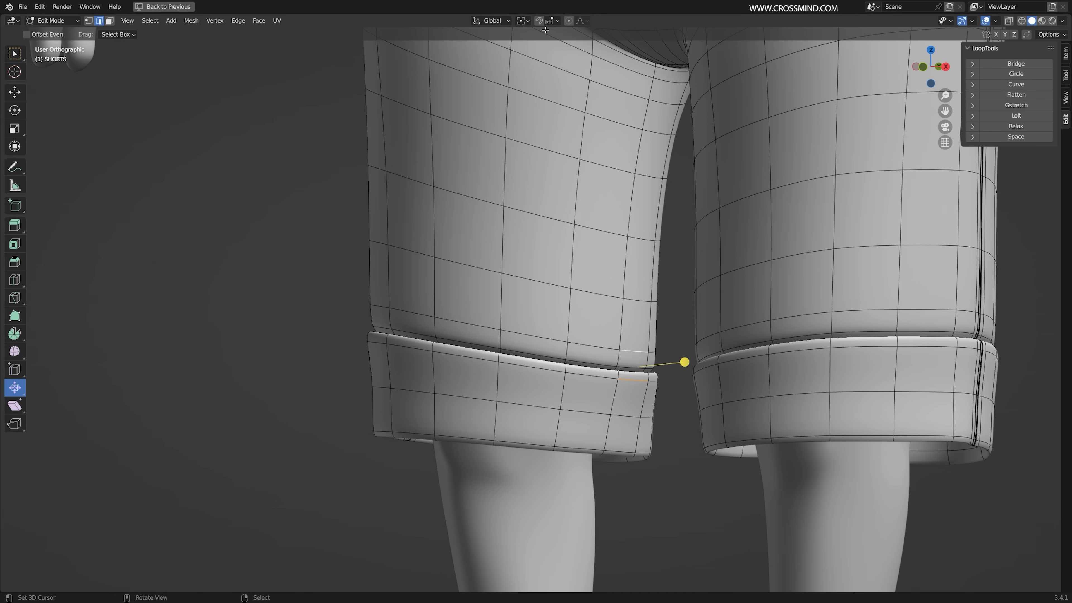
{"action": "middle_click_drag", "start_coordinate": [616, 359], "coordinate": [646, 360]}
{"action": "scroll", "coordinate": [647, 359], "scroll_direction": "up", "scroll_amount": 1}
{"action": "key", "text": "g"}
{"action": "scroll", "coordinate": [646, 355], "scroll_direction": "up", "scroll_amount": 7}
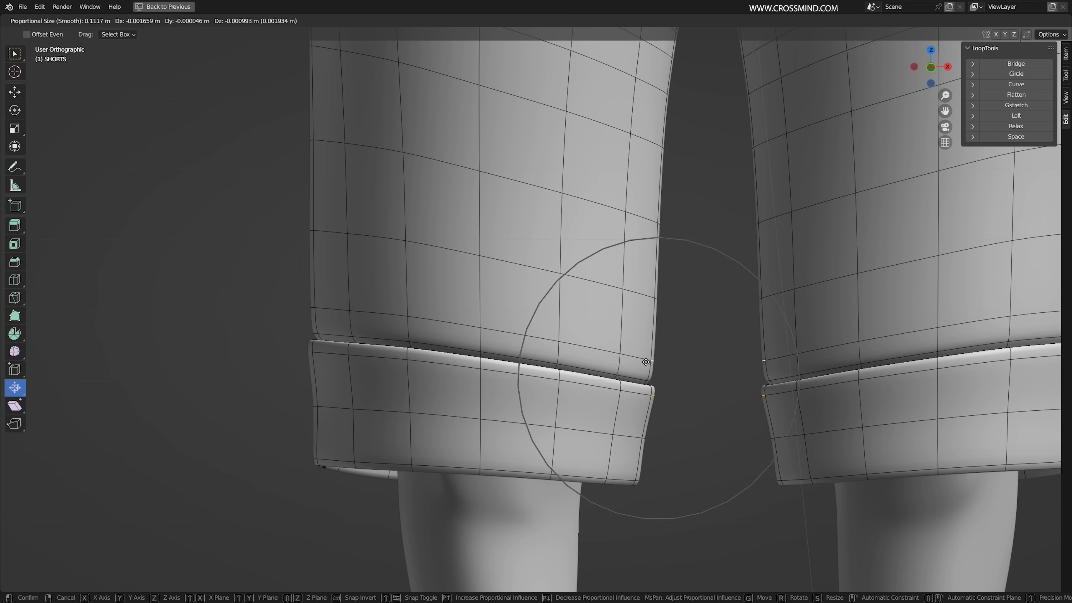
{"action": "left_click", "coordinate": [648, 350]}
{"action": "right_click", "coordinate": [614, 374]}
{"action": "key", "text": "g"}
{"action": "left_click", "coordinate": [614, 369]}
Raise further edges around the groove with proportional editing to even out the cuff line, and save the file
{"action": "middle_click_drag", "start_coordinate": [614, 369], "coordinate": [726, 351]}
{"action": "scroll", "coordinate": [718, 353], "scroll_direction": "down", "scroll_amount": 2}
{"action": "middle_click_drag", "start_coordinate": [510, 367], "coordinate": [654, 361]}
{"action": "right_click", "coordinate": [622, 357]}
{"action": "key", "text": "g"}
{"action": "left_click", "coordinate": [622, 351]}
{"action": "right_click", "coordinate": [509, 371]}
{"action": "key", "text": "g"}
{"action": "left_click", "coordinate": [509, 364]}
{"action": "right_click_drag", "start_coordinate": [489, 370], "coordinate": [475, 364]}
{"action": "middle_click_drag", "start_coordinate": [475, 364], "coordinate": [609, 398]}
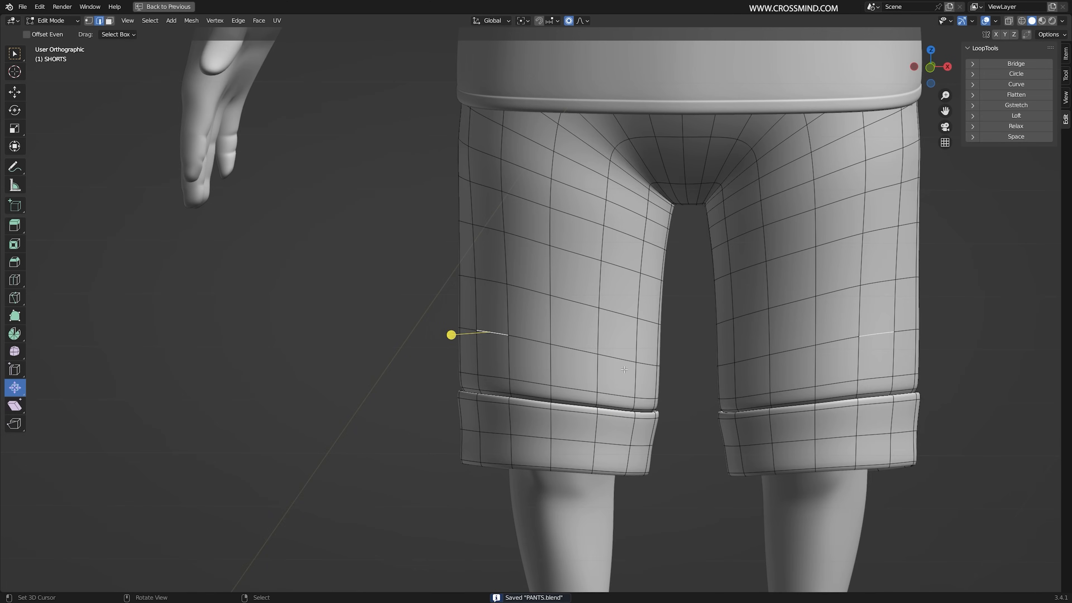
Slide the vertical edge loops on the front of the leg sideways to even out their spacing
{"action": "mouse_move", "coordinate": [690, 374]}
{"action": "middle_mouse_down", "text": "shift"}
{"action": "mouse_move", "coordinate": [615, 375]}
{"action": "mouse_move", "coordinate": [693, 375]}
{"action": "middle_mouse_up", "text": "shift"}
{"action": "left_click", "coordinate": [594, 376]}
{"action": "key", "text": "g"}
{"action": "key", "text": "g"}
{"action": "left_click", "coordinate": [596, 373]}
{"action": "middle_click_drag", "start_coordinate": [561, 380], "coordinate": [573, 376]}
{"action": "double_click", "coordinate": [495, 429]}
{"action": "key", "text": "g"}
{"action": "key", "text": "g"}
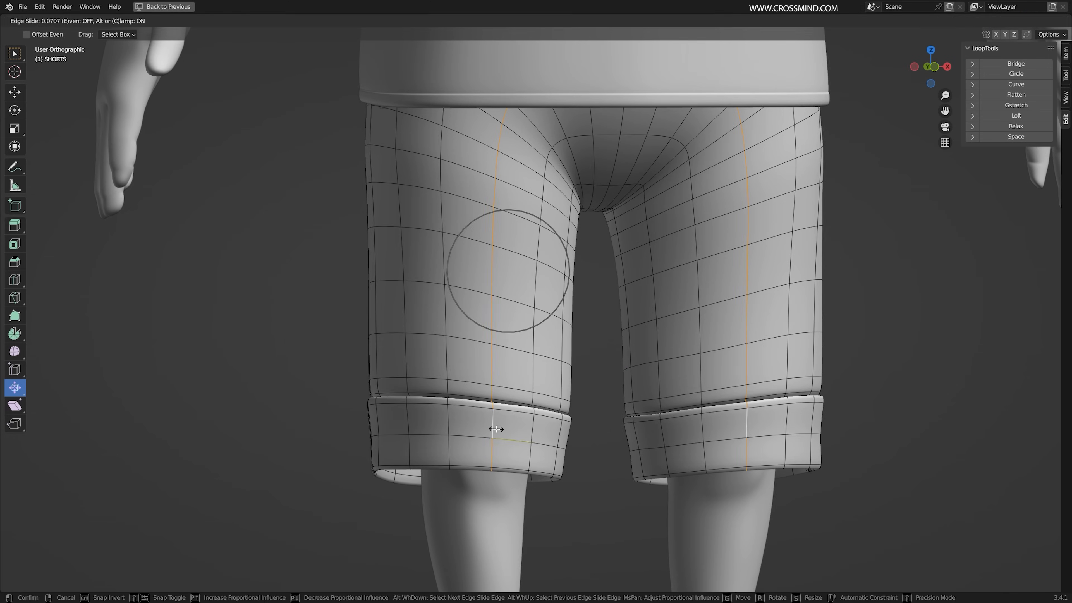
{"action": "left_click", "coordinate": [454, 419]}
Select the strip of cuff faces along the side seam and limit proportional editing to connected geometry
{"action": "scroll", "coordinate": [454, 419], "scroll_direction": "up", "scroll_amount": 2}
{"action": "middle_click_drag", "start_coordinate": [454, 419], "coordinate": [624, 371]}
{"action": "key", "text": "3"}
{"action": "right_click", "coordinate": [497, 332]}
{"action": "right_click", "coordinate": [522, 457], "text": "ctrl"}
{"action": "key", "text": "ctrl+z"}
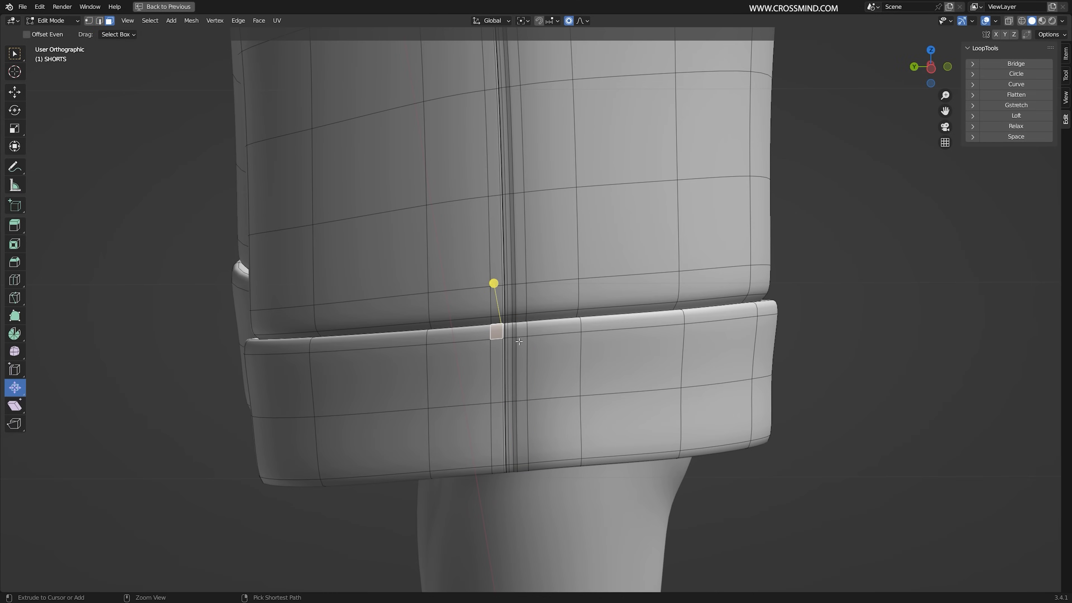
{"action": "right_click", "coordinate": [511, 458], "text": "ctrl"}
{"action": "key", "text": "g"}
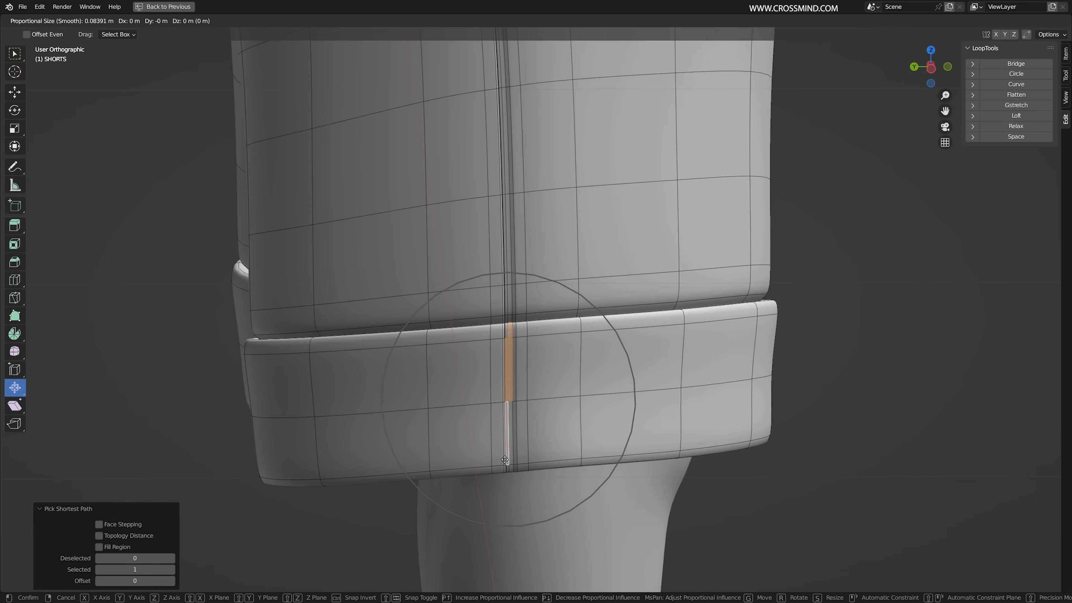
{"action": "right_click", "coordinate": [513, 458]}
{"action": "left_click", "coordinate": [581, 22]}
{"action": "scroll", "coordinate": [536, 410], "scroll_direction": "up", "scroll_amount": 2}
{"action": "middle_click_drag", "start_coordinate": [536, 410], "coordinate": [582, 388], "text": "shift"}
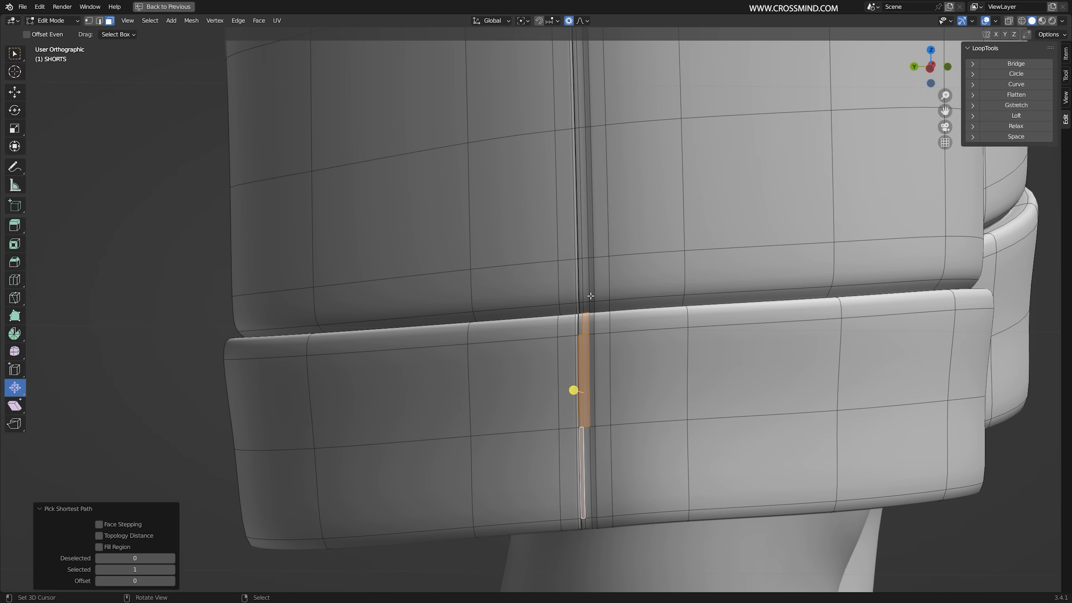
Move the cuff faces at the side seam slightly along Y using connected proportional editing with a size of 0.027
{"action": "key", "text": "g"}
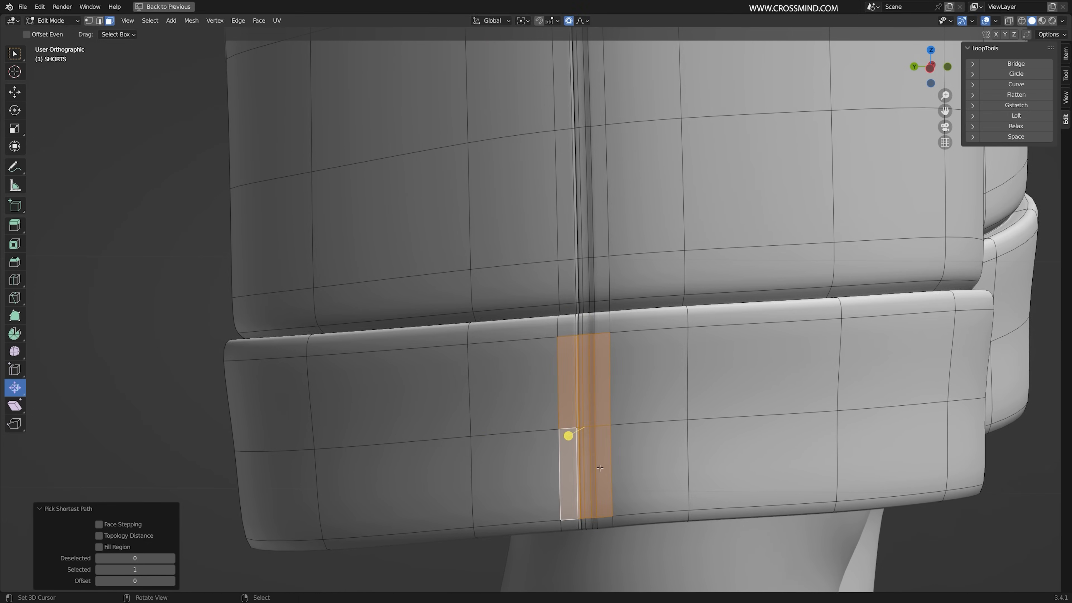
{"action": "key", "text": "g"}
{"action": "key", "text": "g"}
{"action": "key", "text": "g"}
{"action": "left_click", "coordinate": [624, 456]}
{"action": "key", "text": "g"}
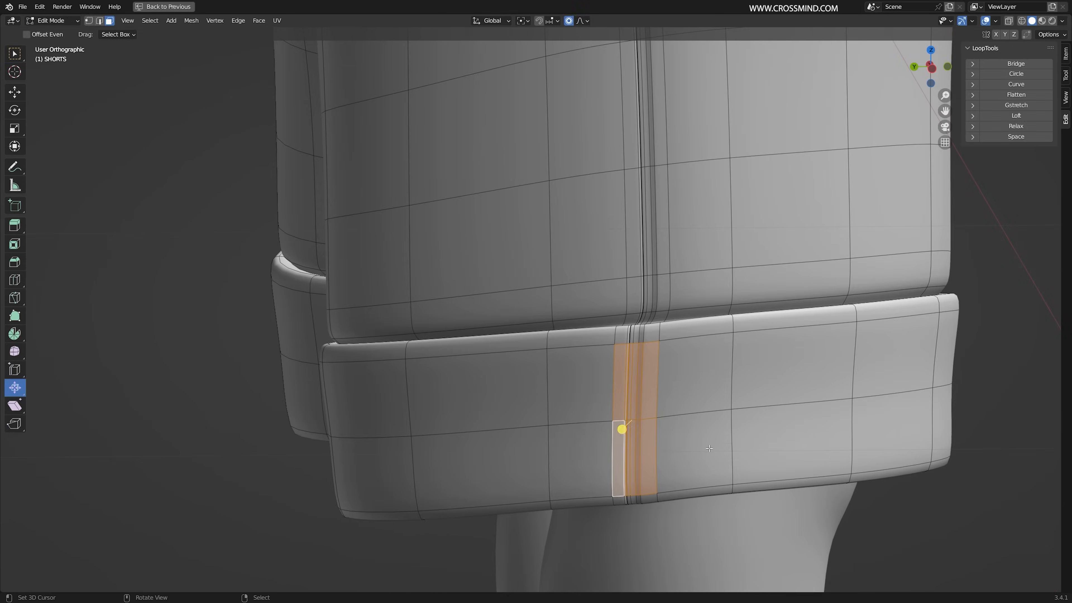
{"action": "key", "text": "g"}
{"action": "left_click", "coordinate": [696, 438]}
{"action": "middle_click_drag", "start_coordinate": [696, 438], "coordinate": [673, 438]}
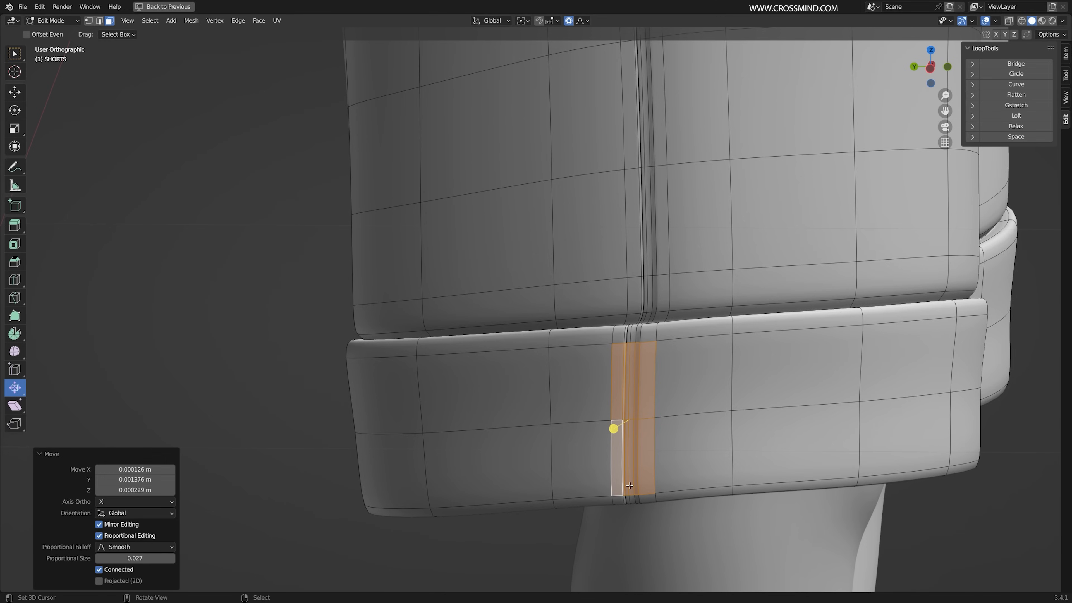
Select the vertical cuff edge loop next to the side seam and nudge it slightly
{"action": "key", "text": "2"}
{"action": "right_click", "coordinate": [552, 463], "text": "alt"}
{"action": "key", "text": "g"}
{"action": "left_click", "coordinate": [551, 466]}
{"action": "key", "text": "3"}
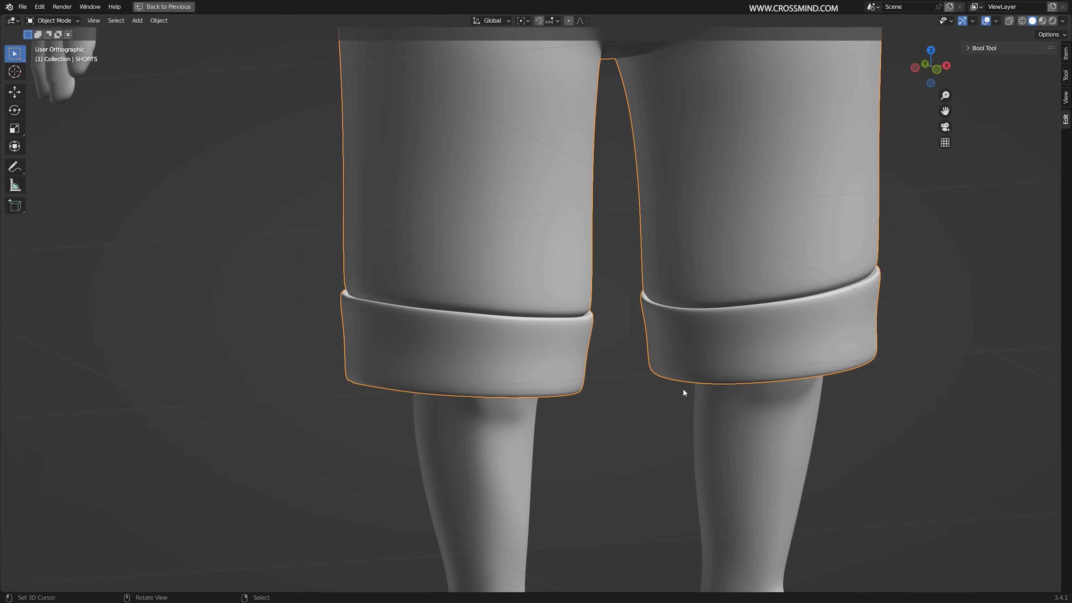
Inspect both cuffs of the shorts in object mode and save the file
{"action": "scroll", "coordinate": [648, 432], "scroll_direction": "down", "scroll_amount": 4}
{"action": "middle_click_drag", "start_coordinate": [649, 431], "coordinate": [615, 413]}
{"action": "scroll", "coordinate": [615, 414], "scroll_direction": "up", "scroll_amount": 5}
{"action": "key", "text": "ctrl+s"}
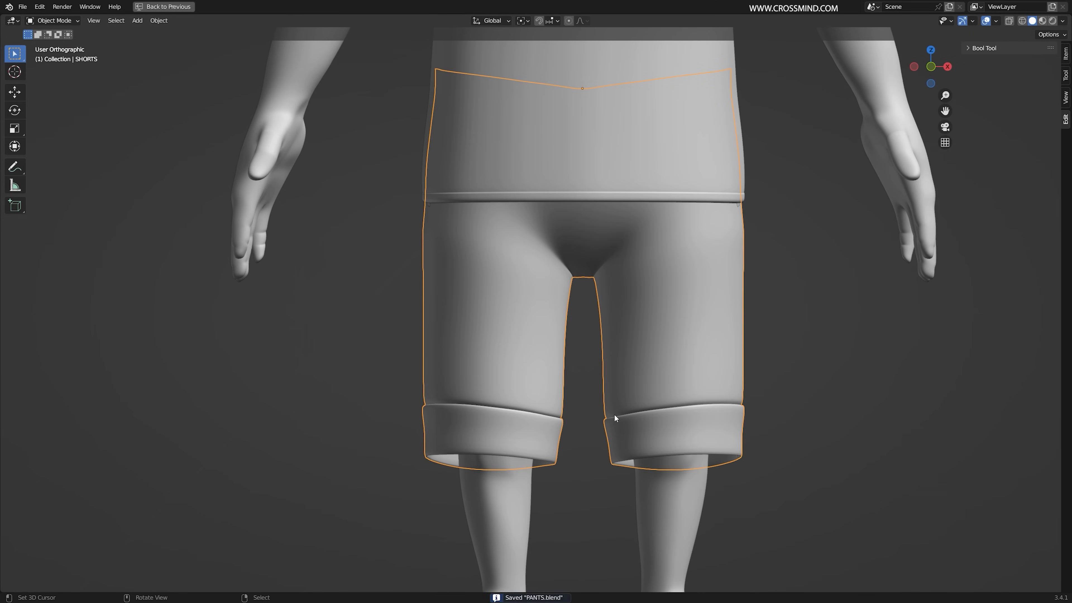
Select the vertical edge loop running down the inner side of the leg in edit mode
{"action": "scroll", "coordinate": [609, 388], "scroll_direction": "down", "scroll_amount": 1}
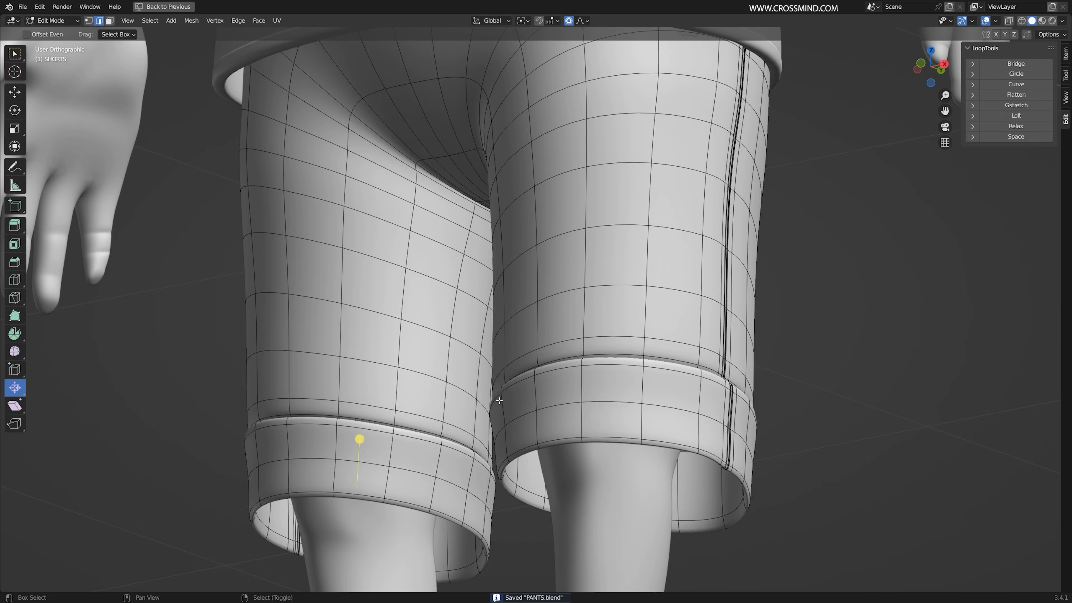
{"action": "scroll", "coordinate": [603, 430], "scroll_direction": "up", "scroll_amount": 2}
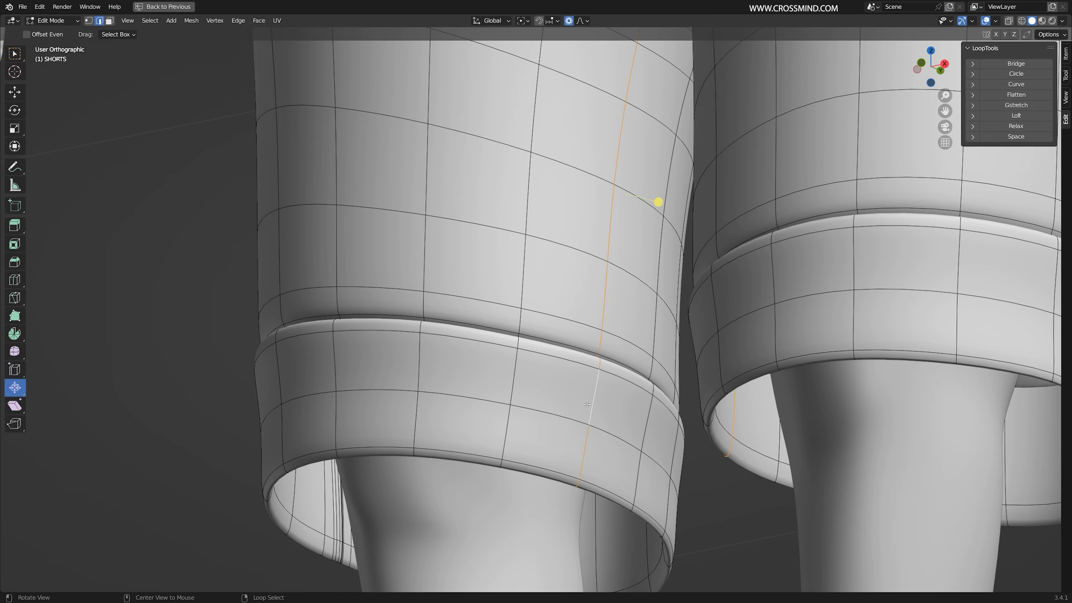
{"action": "scroll", "coordinate": [586, 404], "scroll_direction": "down", "scroll_amount": 2}
{"action": "middle_click_drag", "start_coordinate": [587, 405], "coordinate": [582, 380]}
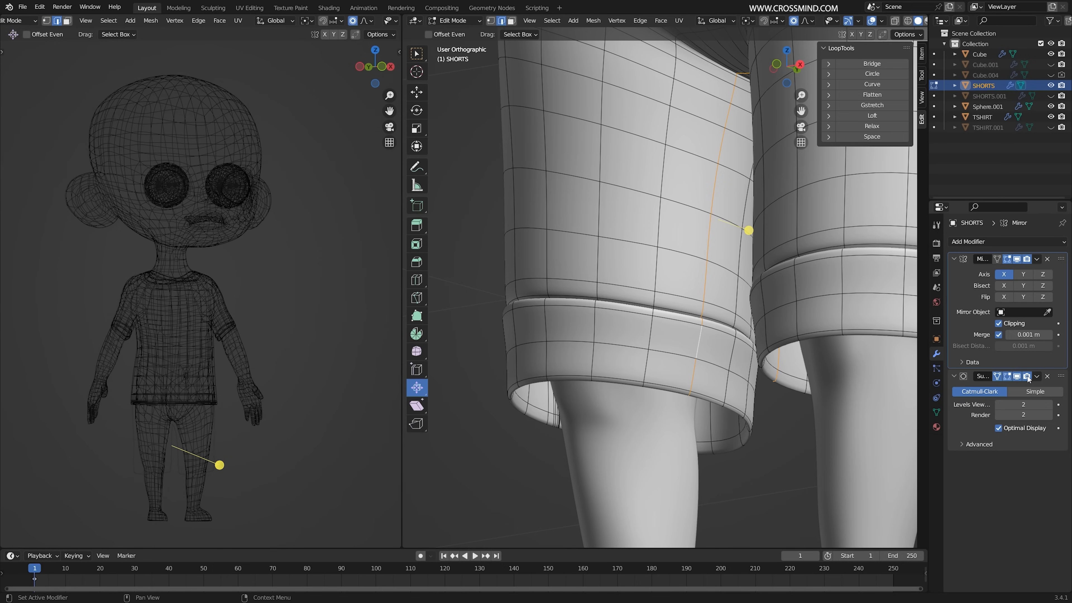
Turn off the Subdivision viewport display and bevel the leg's seam edge loop with a width of 0.0044 m
{"action": "left_click", "coordinate": [1017, 376]}
{"action": "scroll", "coordinate": [734, 389], "scroll_direction": "up", "scroll_amount": 5}
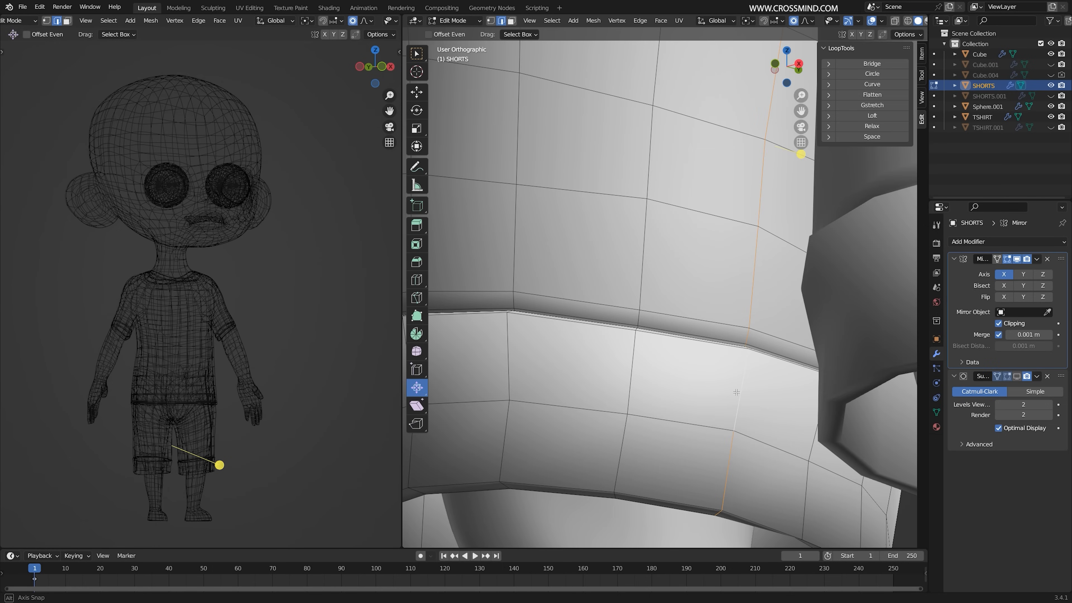
{"action": "left_click", "coordinate": [795, 437]}
{"action": "scroll", "coordinate": [781, 428], "scroll_direction": "up", "scroll_amount": 4}
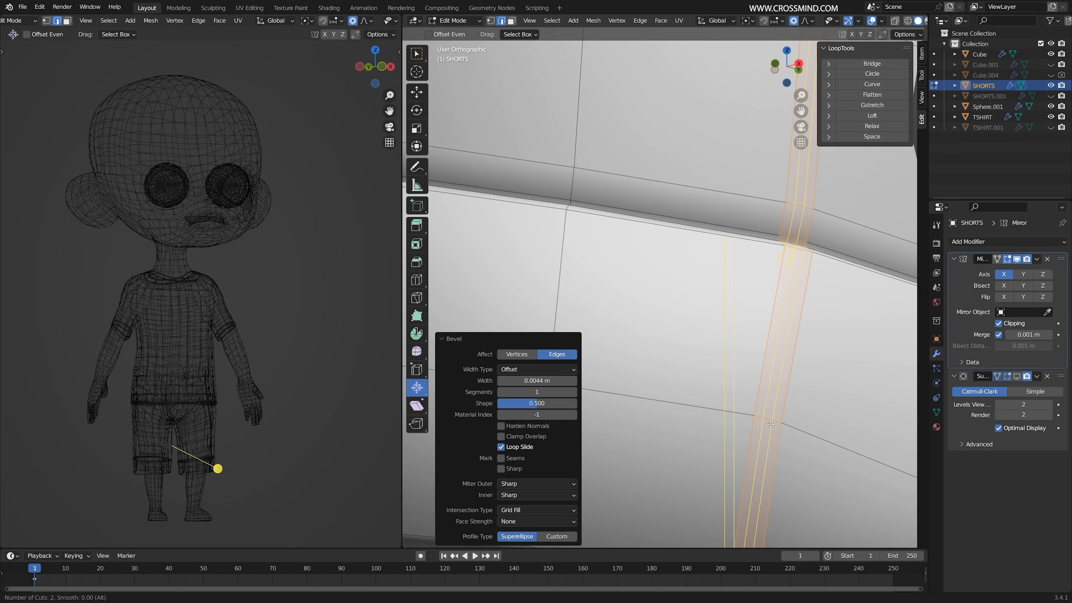
Add a centered edge loop along the beveled seam strip and bevel it into a very narrow band
{"action": "left_click", "coordinate": [768, 424]}
{"action": "right_click", "coordinate": [803, 441]}
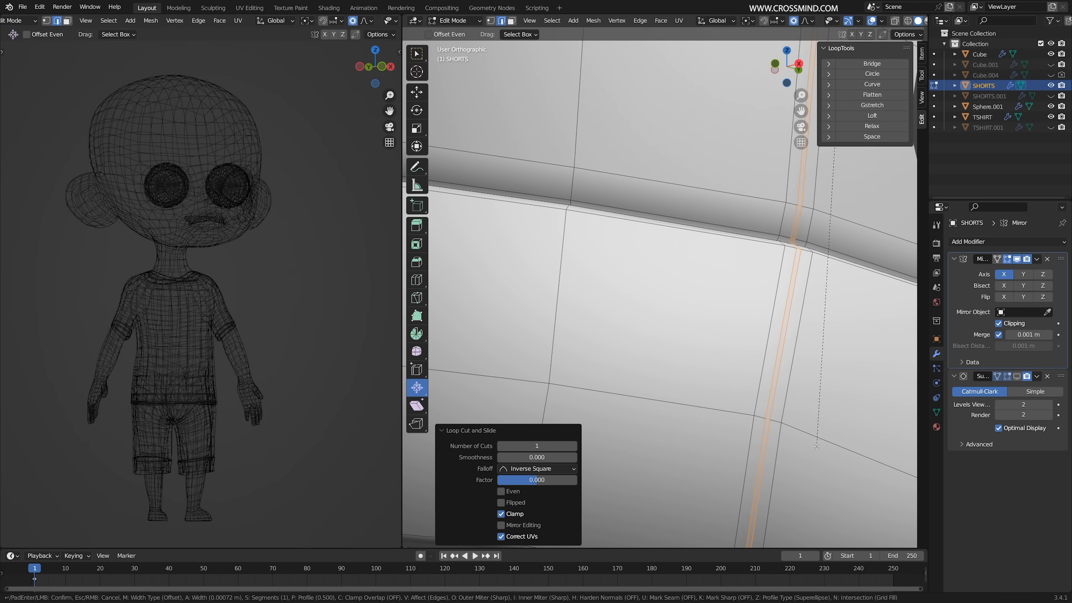
{"action": "left_click", "coordinate": [816, 446]}
Extrude the narrow seam faces inward along their normals with an offset of about -0.0011 m
{"action": "key", "text": "alt+e"}
{"action": "key", "text": "Escape"}
{"action": "key", "text": "3"}
{"action": "middle_click_drag", "start_coordinate": [754, 410], "coordinate": [798, 388]}
{"action": "key", "text": "alt+e"}
{"action": "left_click", "coordinate": [798, 389]}
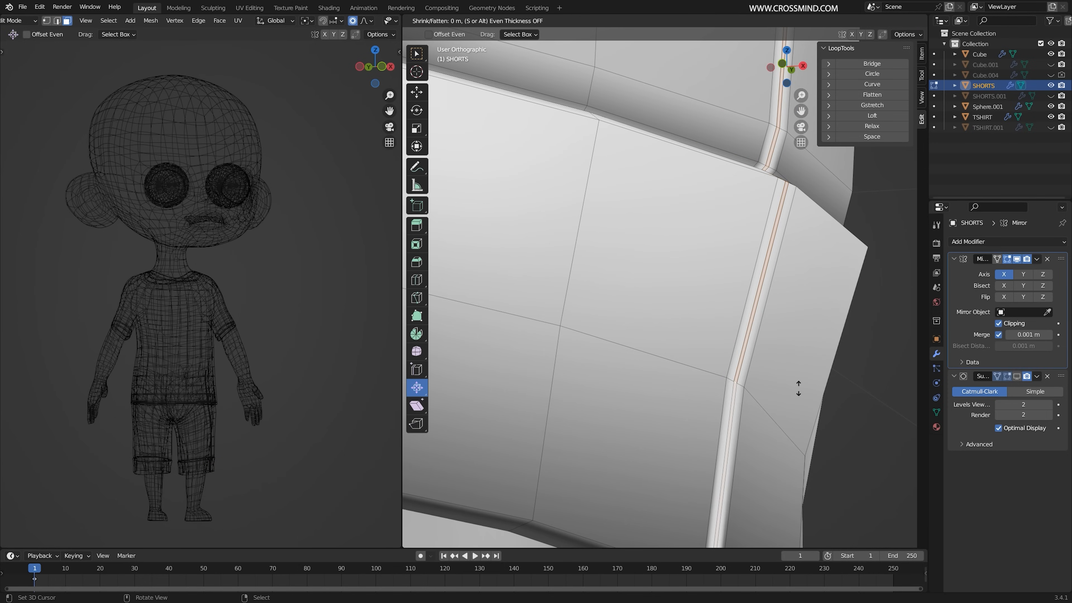
{"action": "left_click", "coordinate": [775, 389]}
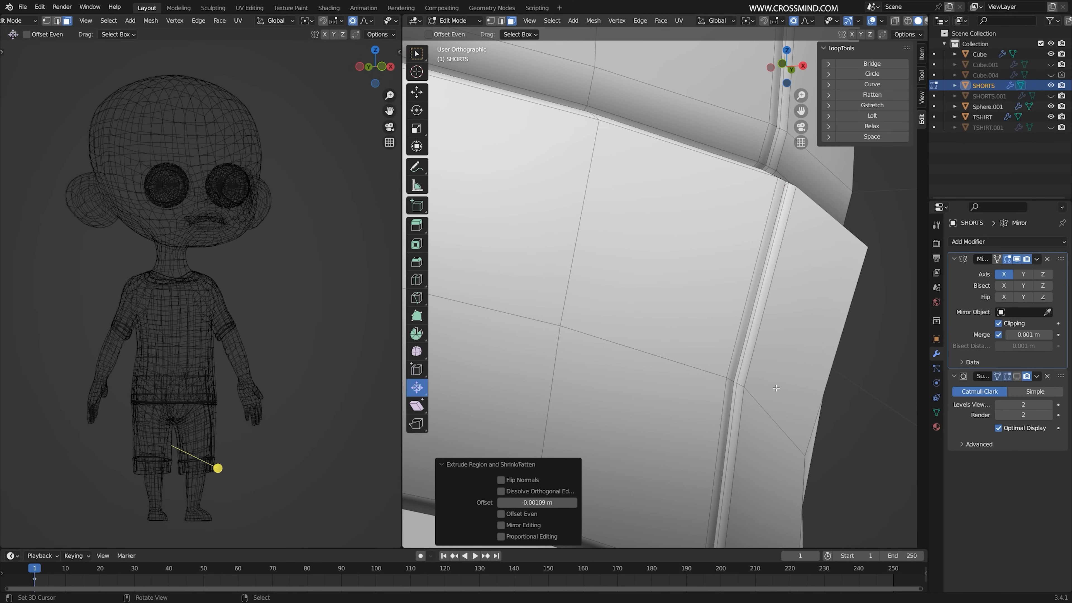
Check the seam groove with Subdivision displayed, then add an edge loop beside it on the shorts' cuff
{"action": "left_click", "coordinate": [1016, 376]}
{"action": "scroll", "coordinate": [726, 321], "scroll_direction": "down", "scroll_amount": 3}
{"action": "middle_click_drag", "start_coordinate": [730, 321], "coordinate": [706, 256]}
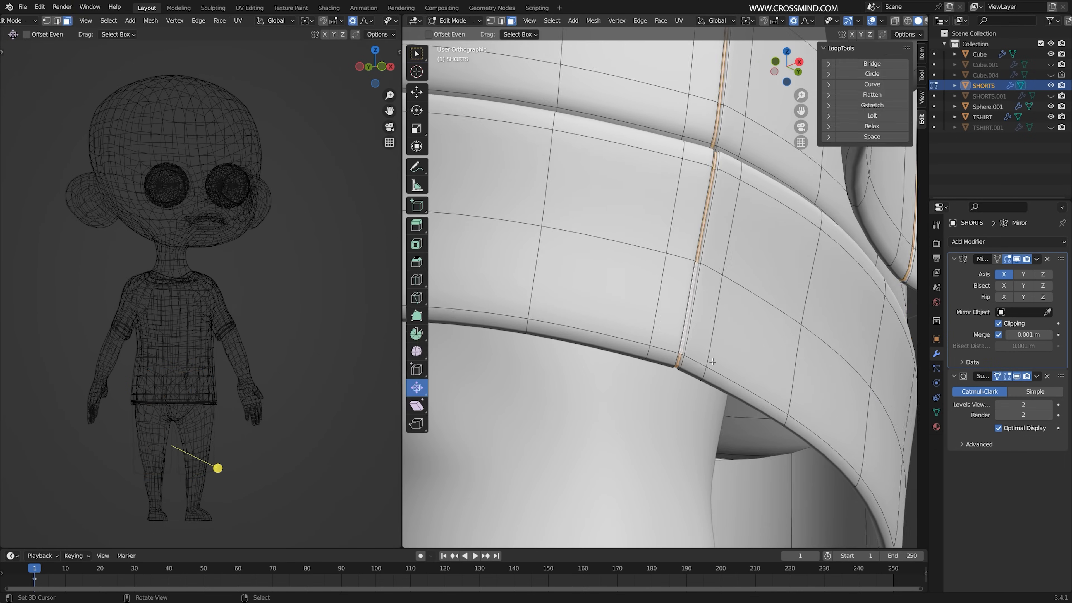
{"action": "middle_click_drag", "start_coordinate": [675, 329], "coordinate": [666, 299], "text": "ctrl"}
{"action": "left_click", "coordinate": [1016, 376]}
{"action": "key", "text": "ctrl+r"}
{"action": "left_click", "coordinate": [674, 292]}
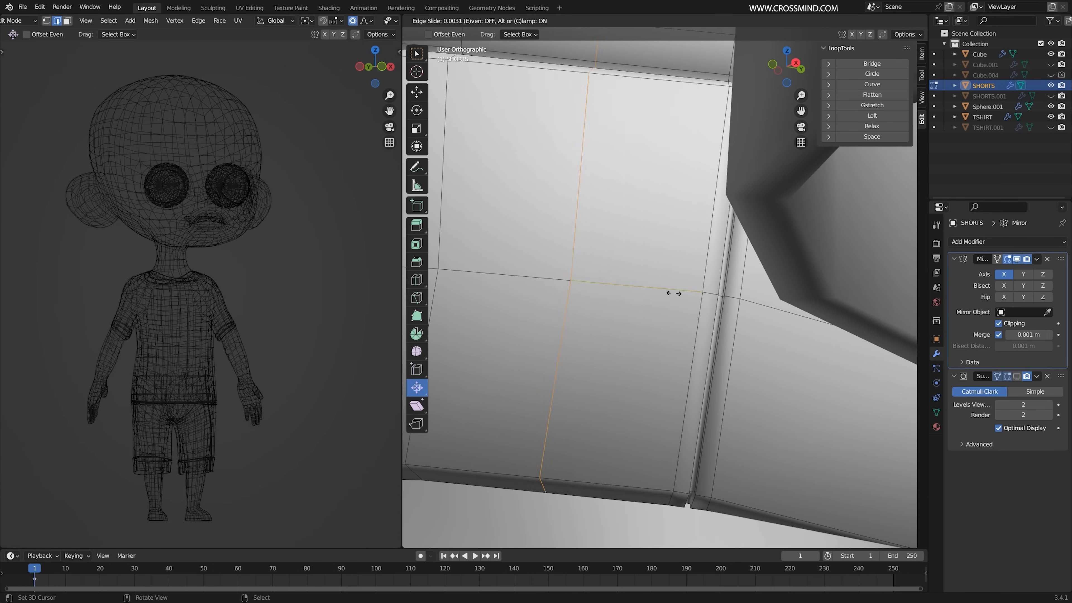
{"action": "left_click", "coordinate": [794, 333]}
Nudge the edge loop beside the seam groove along the Y axis
{"action": "middle_click_drag", "start_coordinate": [706, 299], "coordinate": [761, 350]}
{"action": "key", "text": "g"}
{"action": "key", "text": "y"}
{"action": "left_click", "coordinate": [762, 349]}
Disable proportional editing and move the seam-side edge loop about -0.00056 m along X
{"action": "key", "text": "ctrl+space"}
{"action": "key", "text": "shift+alt+z"}
{"action": "key", "text": "g"}
{"action": "right_click", "coordinate": [710, 414]}
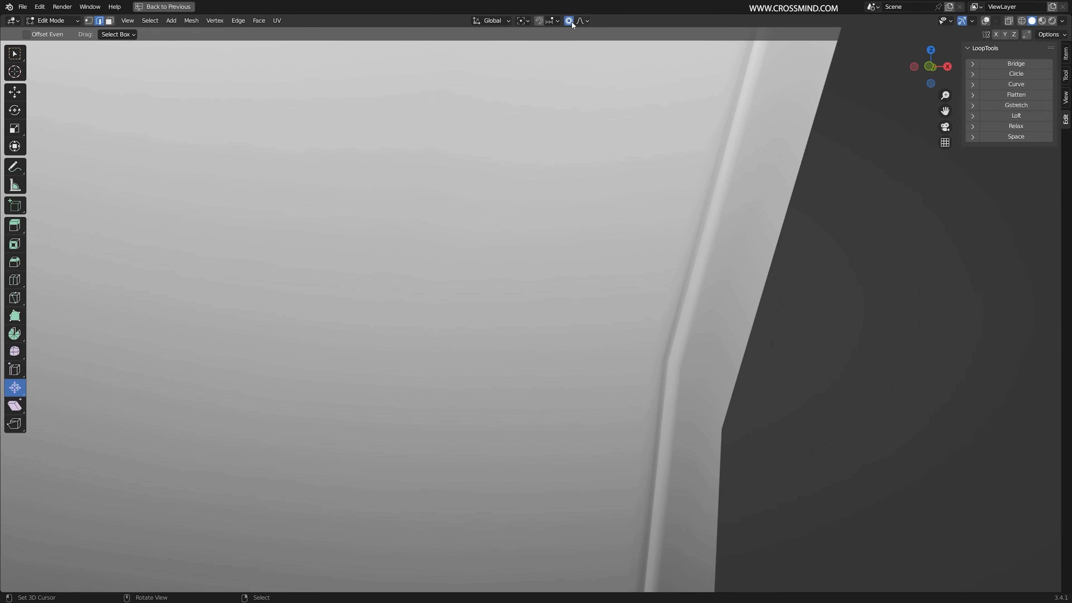
{"action": "left_click", "coordinate": [612, 342]}
{"action": "middle_click_drag", "start_coordinate": [644, 351], "coordinate": [692, 338]}
{"action": "key", "text": "g"}
{"action": "key", "text": "x"}
{"action": "left_click", "coordinate": [654, 356]}
{"action": "key", "text": "ctrl+space"}
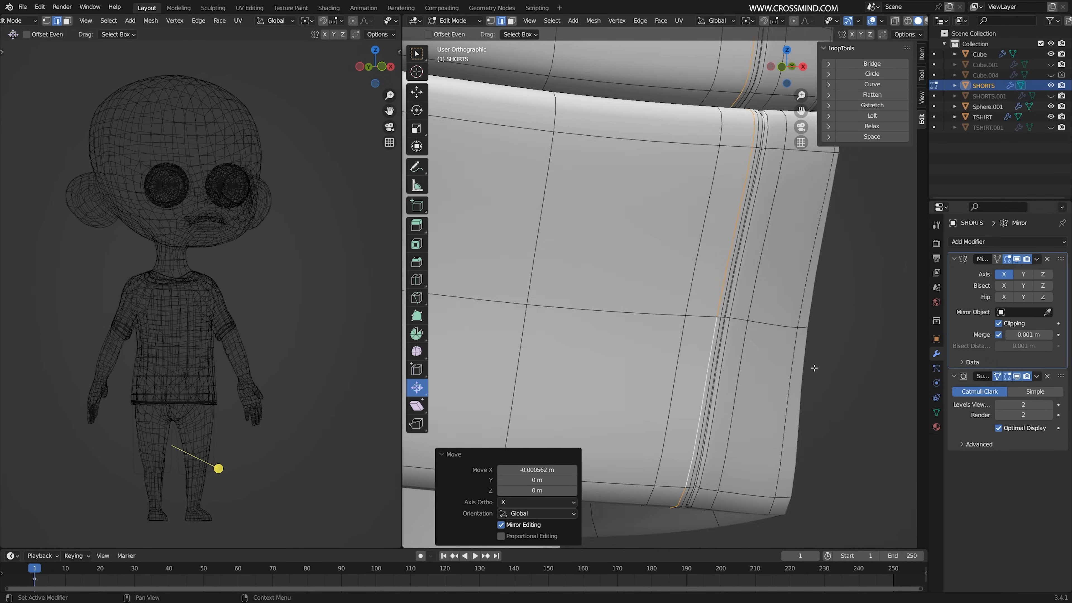
Add another centered edge loop next to the seam groove on the cuff
{"action": "left_click", "coordinate": [872, 21]}
{"action": "scroll", "coordinate": [758, 294], "scroll_direction": "up", "scroll_amount": 3}
{"action": "left_click", "coordinate": [872, 21]}
{"action": "left_click", "coordinate": [744, 325]}
{"action": "key", "text": "ctrl+r"}
{"action": "left_click", "coordinate": [728, 299]}
{"action": "right_click", "coordinate": [727, 301]}
{"action": "middle_click_drag", "start_coordinate": [732, 303], "coordinate": [761, 314]}
{"action": "left_click", "coordinate": [739, 317]}
Inspect the smoothed seam without overlays and in Object Mode, then save the file
{"action": "left_click", "coordinate": [1017, 376]}
{"action": "left_click", "coordinate": [1016, 376]}
{"action": "left_click", "coordinate": [872, 20]}
{"action": "middle_click_drag", "start_coordinate": [696, 321], "coordinate": [647, 326]}
{"action": "scroll", "coordinate": [647, 326], "scroll_direction": "down", "scroll_amount": 5}
{"action": "scroll", "coordinate": [647, 325], "scroll_direction": "up", "scroll_amount": 5}
{"action": "left_click", "coordinate": [872, 21]}
{"action": "key", "text": "Tab"}
{"action": "key", "text": "Tab"}
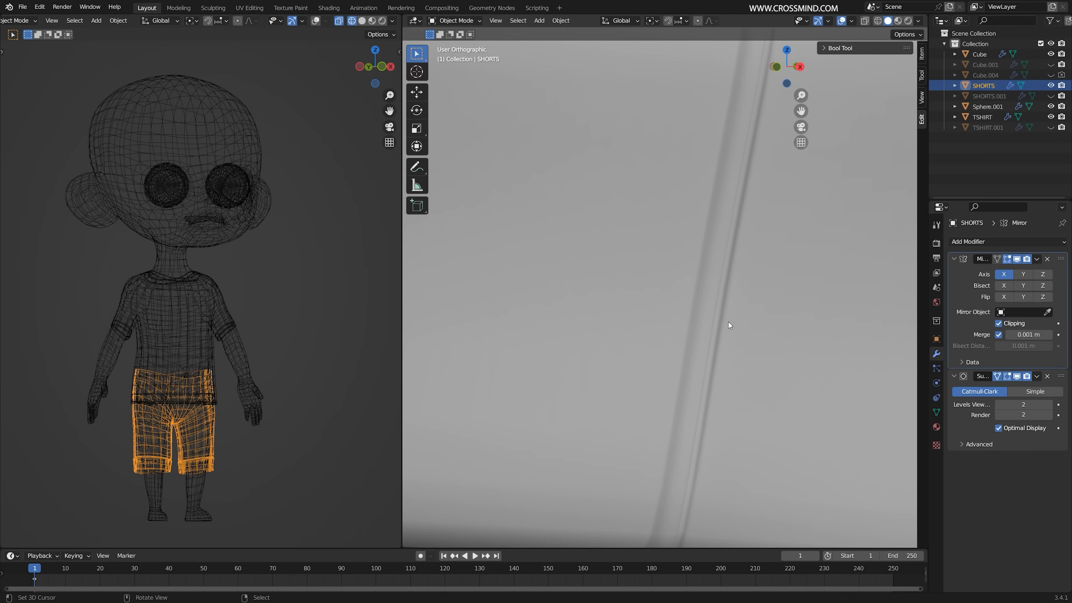
{"action": "scroll", "coordinate": [743, 169], "scroll_direction": "down", "scroll_amount": 5}
{"action": "key", "text": "ctrl+s"}
Select the cuff faces across the seam, then move and rotate them to straighten the seam
{"action": "scroll", "coordinate": [751, 161], "scroll_direction": "up", "scroll_amount": 3}
{"action": "middle_click_drag", "start_coordinate": [751, 158], "coordinate": [729, 158]}
{"action": "key", "text": "3"}
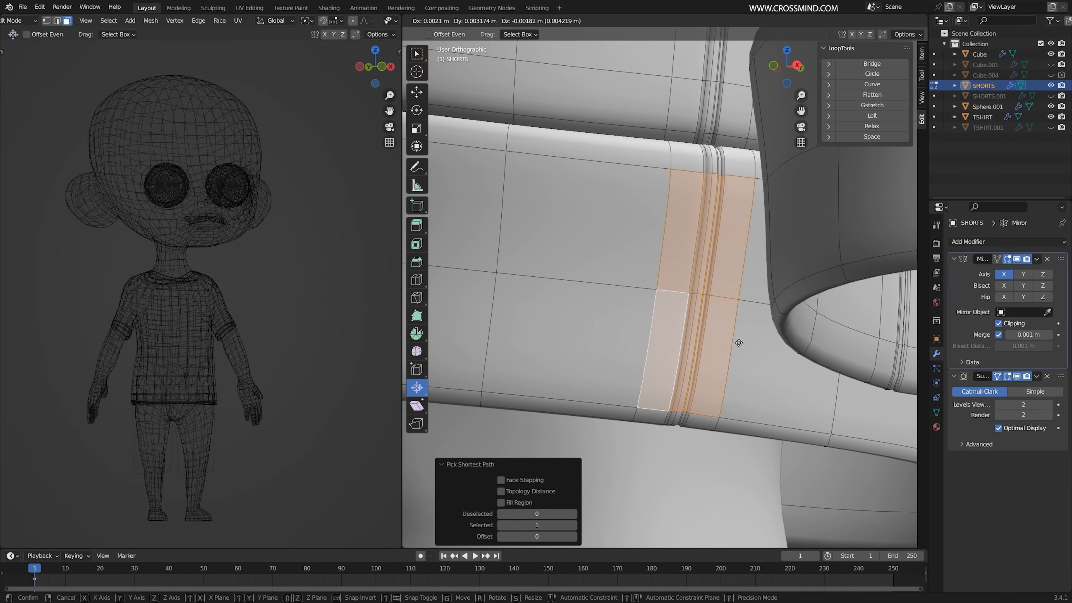
{"action": "left_click", "coordinate": [739, 340]}
{"action": "key", "text": "r"}
{"action": "left_click", "coordinate": [816, 353]}
{"action": "key", "text": "g"}
{"action": "left_click", "coordinate": [824, 355]}
{"action": "key", "text": "r"}
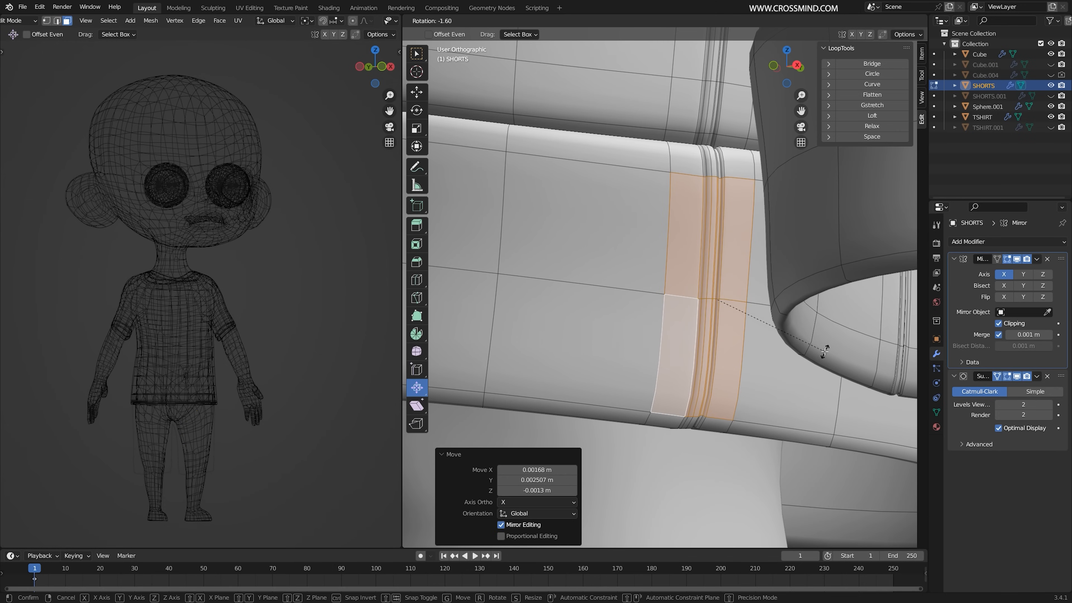
{"action": "left_click", "coordinate": [825, 348]}
Shift the cuff's upper rim faces across the seam 0.001258 m in X and 0.001677 m in Y, and rotate them -3.24°
{"action": "right_click", "coordinate": [716, 162]}
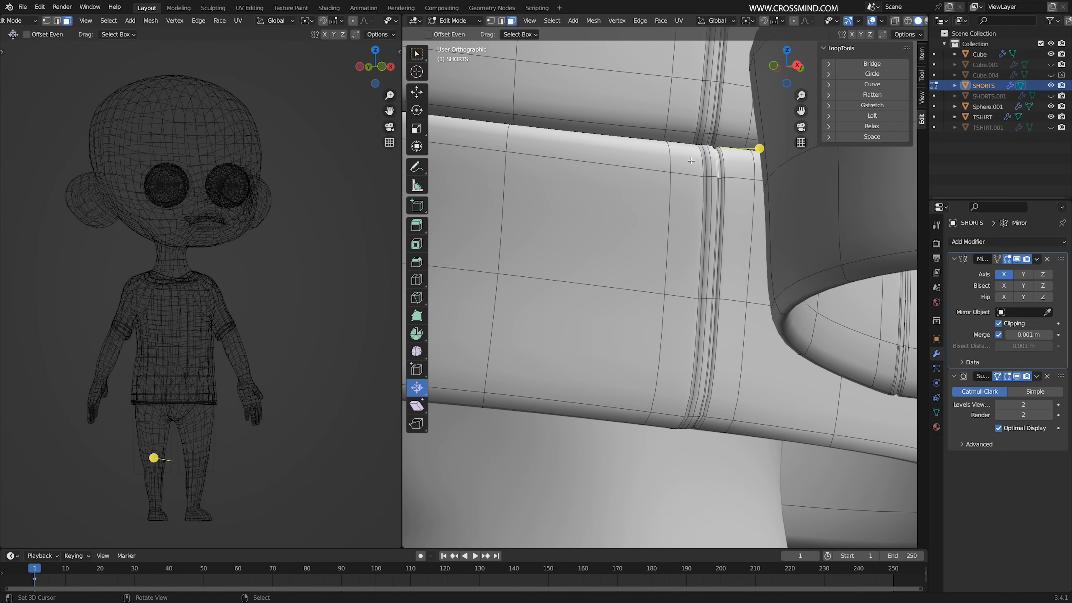
{"action": "left_click", "coordinate": [737, 168], "text": "ctrl"}
{"action": "left_click", "coordinate": [784, 177]}
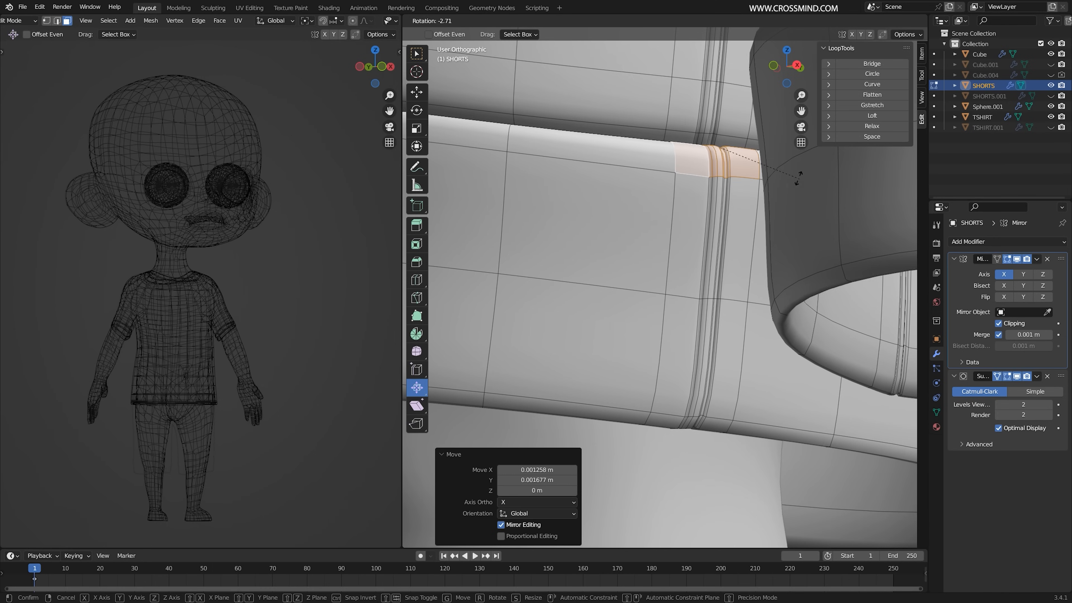
{"action": "key", "text": "r"}
{"action": "left_click", "coordinate": [725, 111]}
Enable proportional editing with smooth falloff, limited to connected geometry
{"action": "left_click", "coordinate": [793, 21]}
{"action": "left_click", "coordinate": [806, 21]}
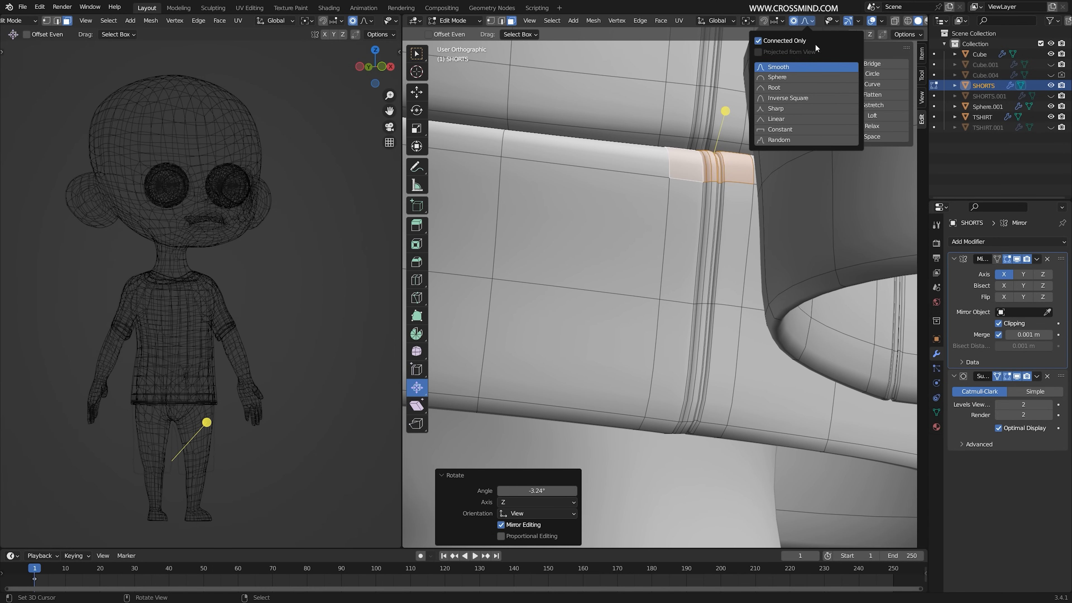
{"action": "scroll", "coordinate": [707, 321], "scroll_direction": "down", "scroll_amount": 1}
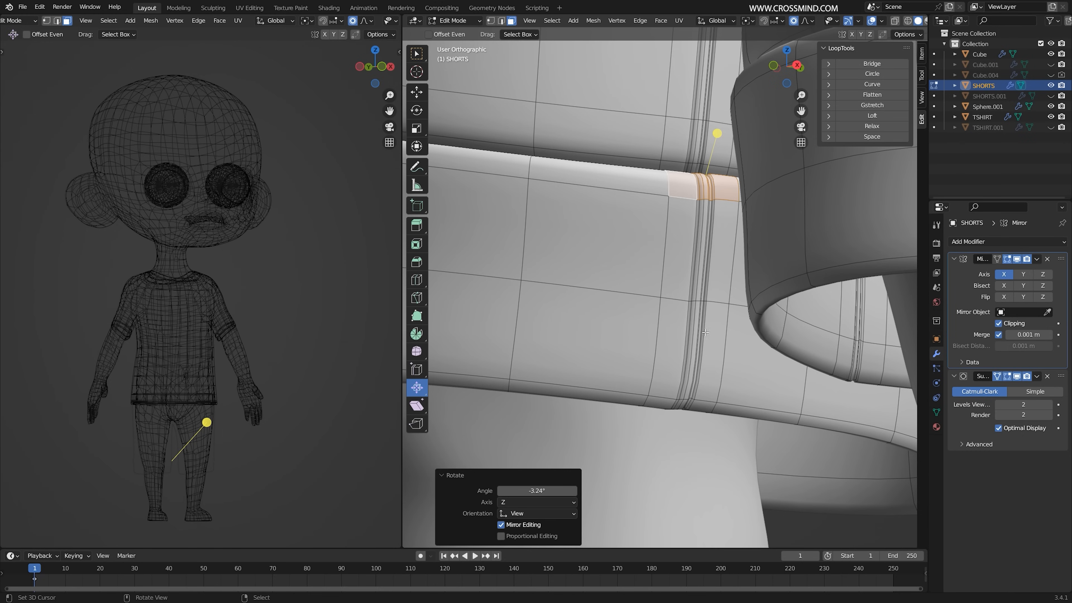
Move and rotate the lower cuff faces across the seam using a proportional size of about 0.027 m
{"action": "right_click", "coordinate": [667, 379]}
{"action": "right_click", "coordinate": [717, 367], "text": "ctrl"}
{"action": "middle_click_drag", "start_coordinate": [734, 376], "coordinate": [721, 377]}
{"action": "key", "text": "g"}
{"action": "key", "text": "shift+z"}
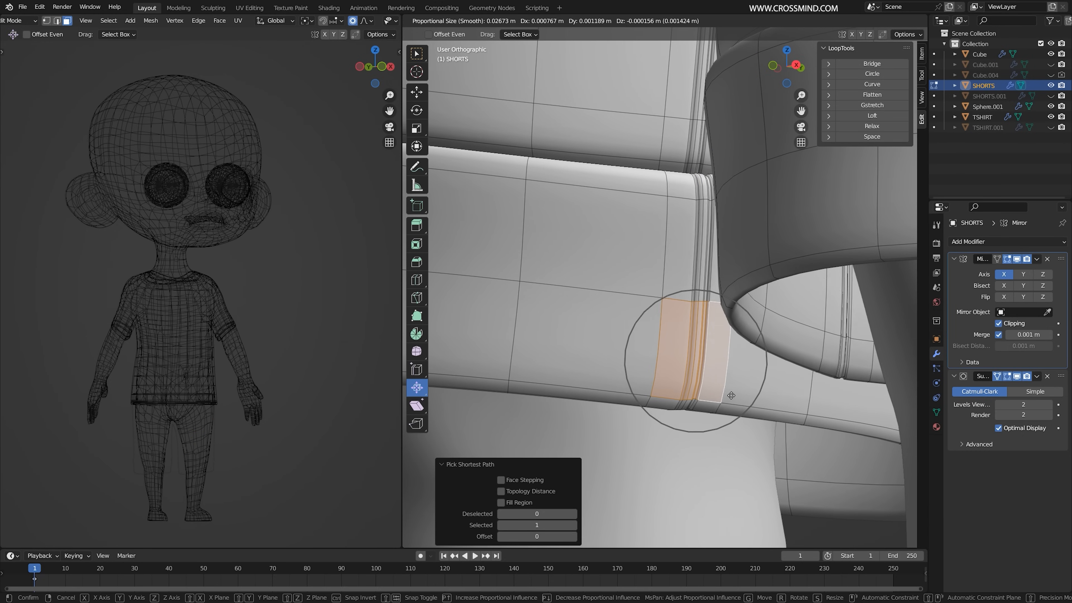
{"action": "left_click", "coordinate": [760, 389]}
{"action": "key", "text": "r"}
{"action": "left_click", "coordinate": [744, 377]}
{"action": "key", "text": "g"}
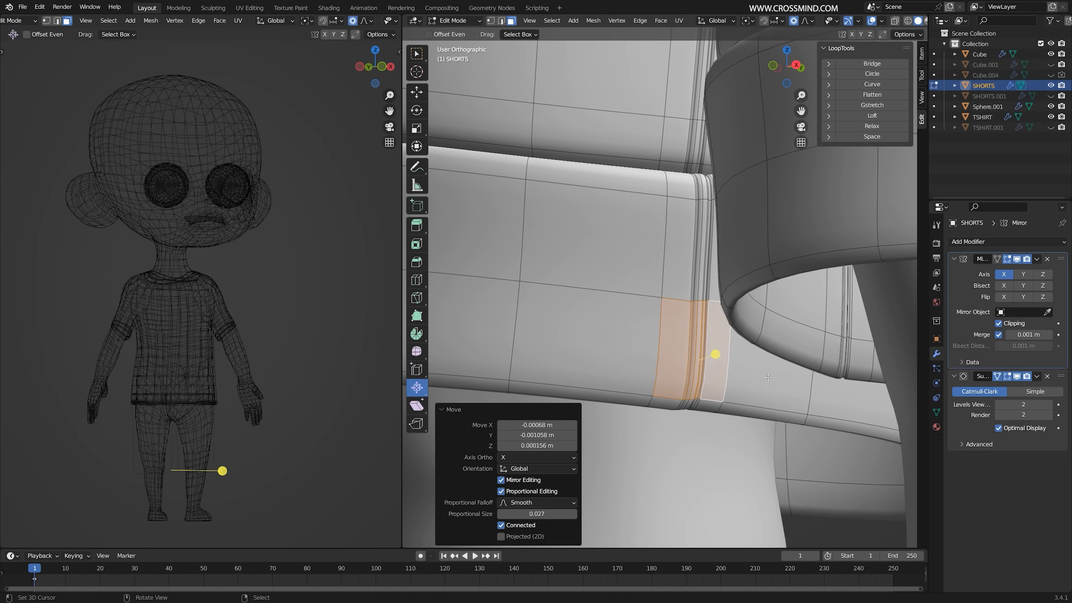
{"action": "left_click", "coordinate": [738, 375]}
Review the cuffs on both legs in an enlarged view and save PANTS.blend
{"action": "scroll", "coordinate": [718, 363], "scroll_direction": "down", "scroll_amount": 3}
{"action": "key", "text": "ctrl+space"}
{"action": "middle_click_drag", "start_coordinate": [615, 323], "coordinate": [620, 357], "text": "ctrl"}
{"action": "middle_click_drag", "start_coordinate": [620, 357], "coordinate": [587, 346]}
{"action": "key", "text": "Tab"}
{"action": "middle_click_drag", "start_coordinate": [588, 347], "coordinate": [588, 367], "text": "ctrl"}
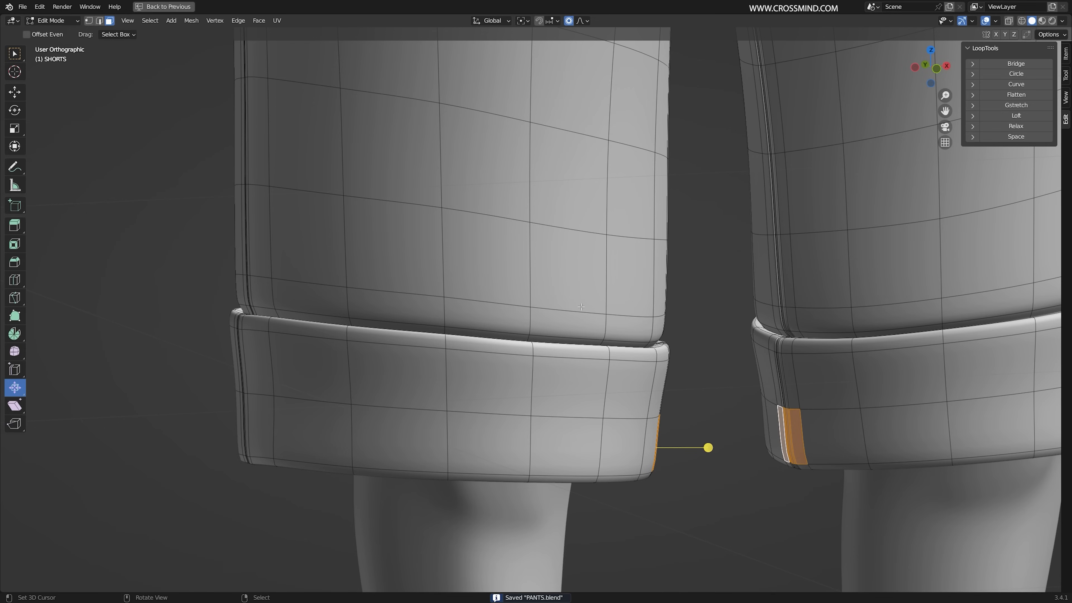
{"action": "middle_click_drag", "start_coordinate": [611, 316], "coordinate": [637, 311]}
{"action": "key", "text": "ctrl+space"}
Hide the Subdivision display, then add an edge loop around the leg just above the cuff and scale it
{"action": "key", "text": "alt+a"}
{"action": "left_click", "coordinate": [1016, 377]}
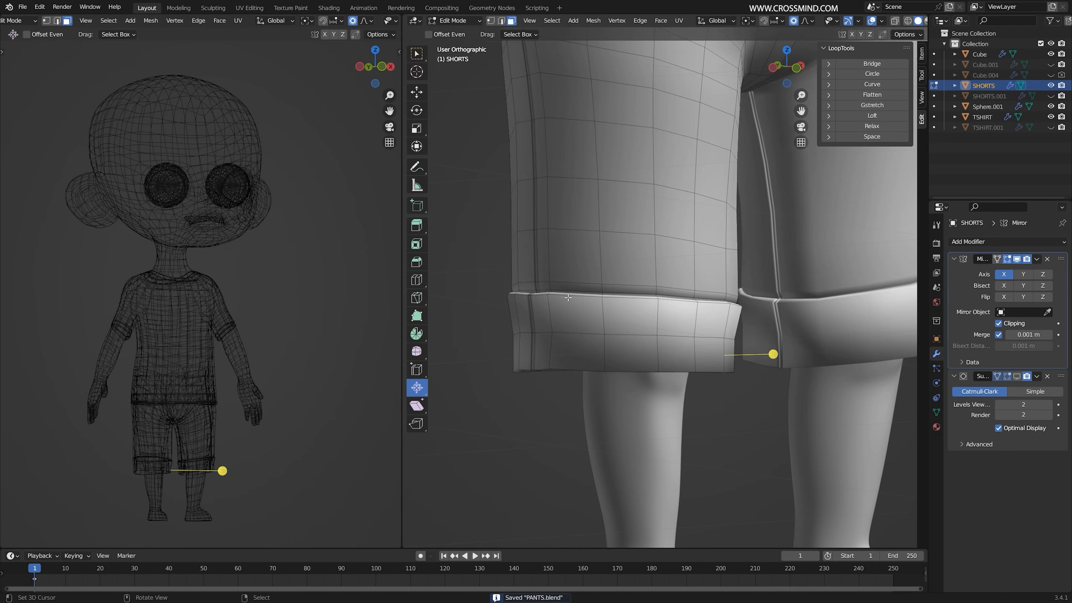
{"action": "middle_click_drag", "start_coordinate": [735, 304], "coordinate": [737, 265], "text": "ctrl"}
{"action": "key", "text": "ctrl+r"}
{"action": "left_click", "coordinate": [736, 265]}
{"action": "key", "text": "s"}
{"action": "left_click", "coordinate": [735, 267]}
Widen the edge loop directly above the cuff, then scale it back by 0.985
{"action": "right_click", "coordinate": [813, 305], "text": "alt"}
{"action": "scroll", "coordinate": [813, 305], "scroll_direction": "down", "scroll_amount": 1}
{"action": "key", "text": "s"}
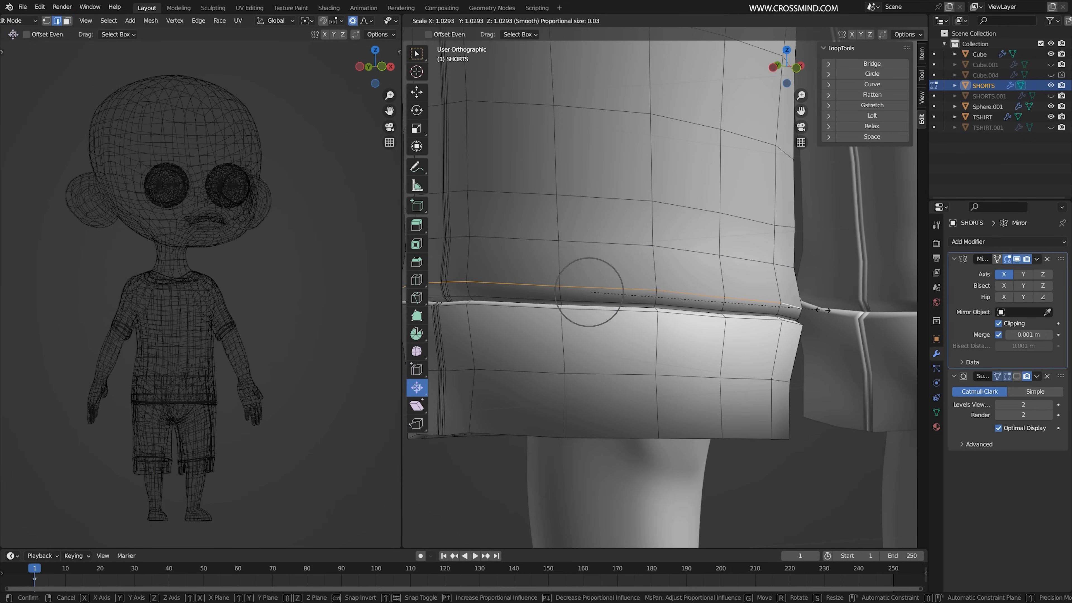
{"action": "left_click", "coordinate": [827, 311]}
{"action": "mouse_move", "coordinate": [610, 335]}
{"action": "middle_mouse_down"}
{"action": "mouse_move", "coordinate": [622, 330]}
{"action": "mouse_move", "coordinate": [610, 335]}
{"action": "middle_mouse_up"}
{"action": "key", "text": "s"}
{"action": "left_click", "coordinate": [809, 320]}
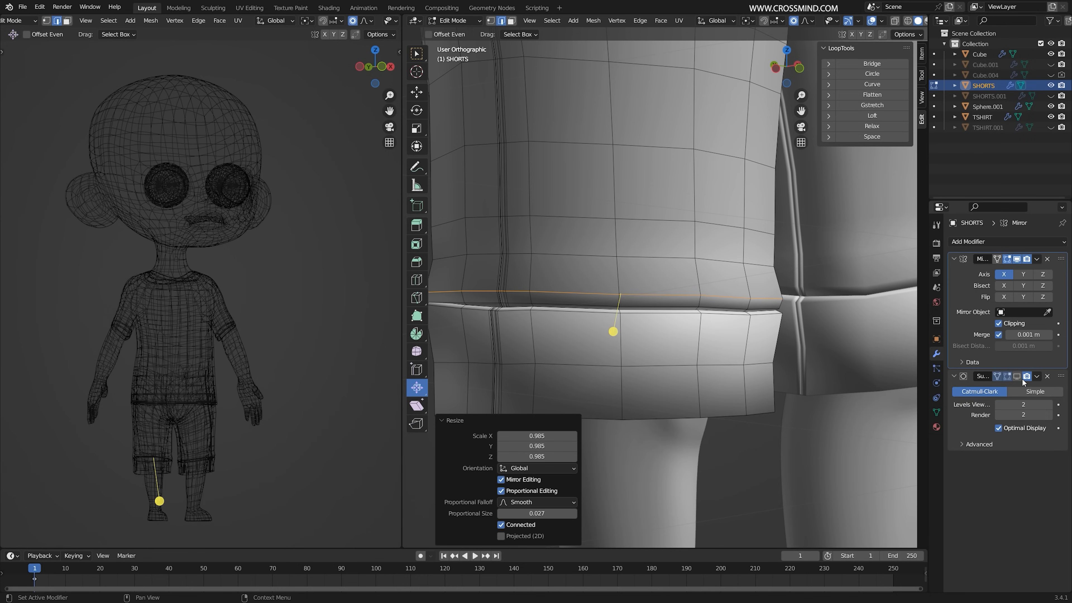
Show the Subdivision result again and reposition the edge loop above the cuff from several view angles
{"action": "left_click", "coordinate": [1008, 377]}
{"action": "scroll", "coordinate": [665, 296], "scroll_direction": "down", "scroll_amount": 1}
{"action": "key", "text": "g"}
{"action": "left_click", "coordinate": [759, 298]}
{"action": "middle_click_drag", "start_coordinate": [675, 304], "coordinate": [650, 300]}
{"action": "key", "text": "g"}
{"action": "left_click", "coordinate": [610, 299]}
{"action": "key", "text": "g"}
{"action": "left_click", "coordinate": [728, 304]}
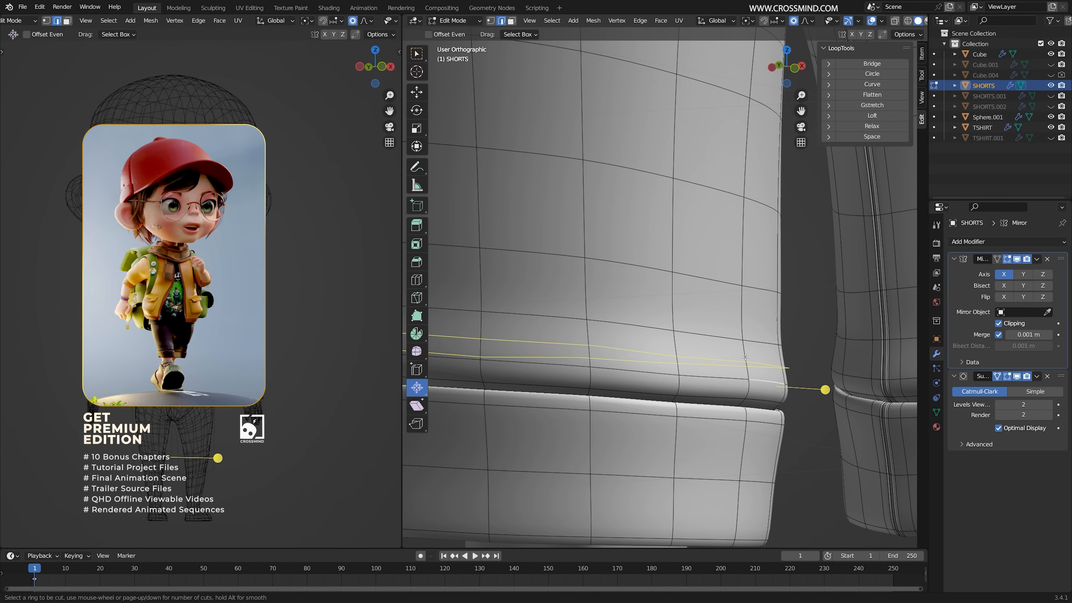
Add a centered edge loop in the bulge above the cuff and scale it to 0.976
{"action": "left_click", "coordinate": [745, 356]}
{"action": "right_click", "coordinate": [817, 371]}
{"action": "key", "text": "s"}
{"action": "left_click", "coordinate": [810, 370]}
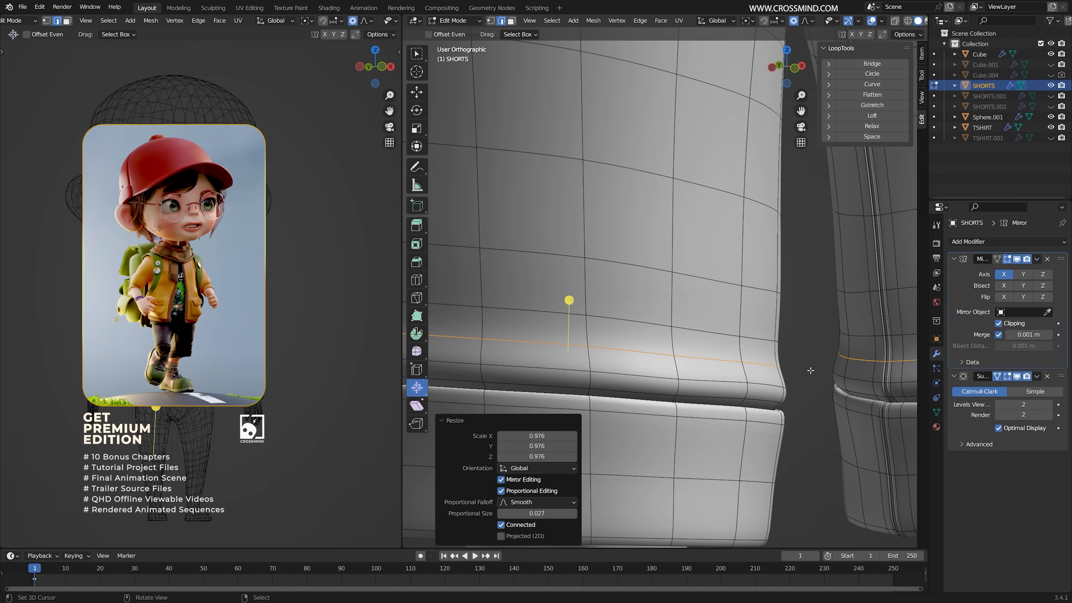
{"action": "middle_click_drag", "start_coordinate": [753, 347], "coordinate": [795, 335], "text": "shift"}
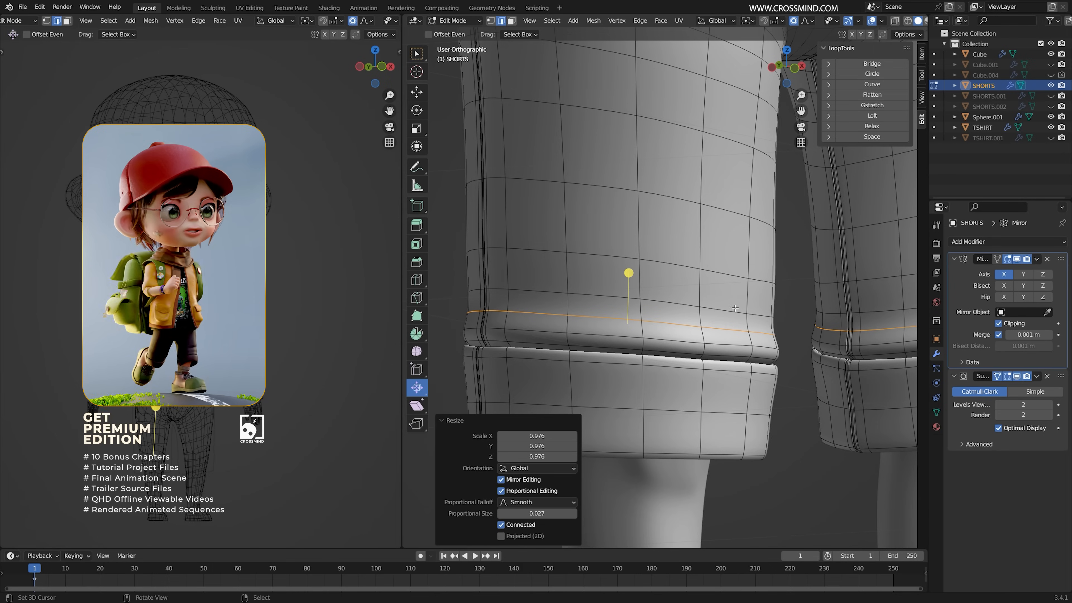
Move the edge loop above the cuff along its local Z axis and rotate it to tilt the fold
{"action": "key", "text": "g"}
{"action": "key", "text": "z"}
{"action": "key", "text": "z"}
{"action": "left_click", "coordinate": [726, 317]}
{"action": "left_click", "coordinate": [726, 318], "text": "alt"}
{"action": "key", "text": "g"}
{"action": "key", "text": "z"}
{"action": "key", "text": "z"}
{"action": "right_click", "coordinate": [726, 319]}
{"action": "key", "text": "r"}
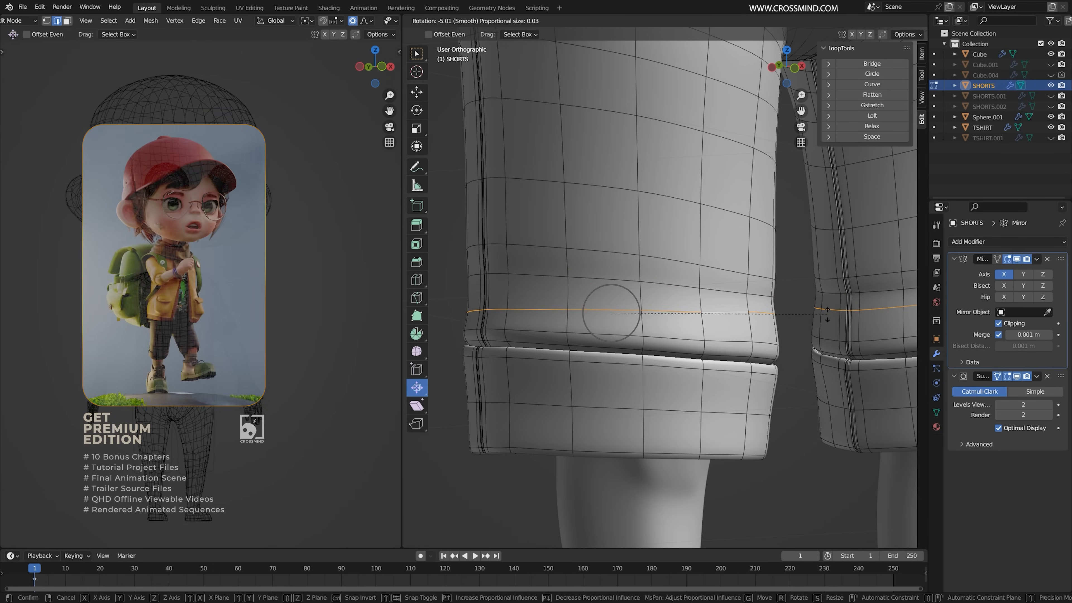
{"action": "left_click", "coordinate": [836, 319]}
Select the next edge loop up the leg and rotate it by about 1.13°
{"action": "left_click", "coordinate": [727, 294], "text": "alt"}
{"action": "key", "text": "r"}
{"action": "left_click", "coordinate": [802, 306]}
{"action": "key", "text": "r"}
{"action": "scroll", "coordinate": [788, 269], "scroll_direction": "down", "scroll_amount": 2}
{"action": "key", "text": "alt+shift+z"}
{"action": "key", "text": "alt+shift+z"}
{"action": "scroll", "coordinate": [788, 269], "scroll_direction": "up", "scroll_amount": 2}
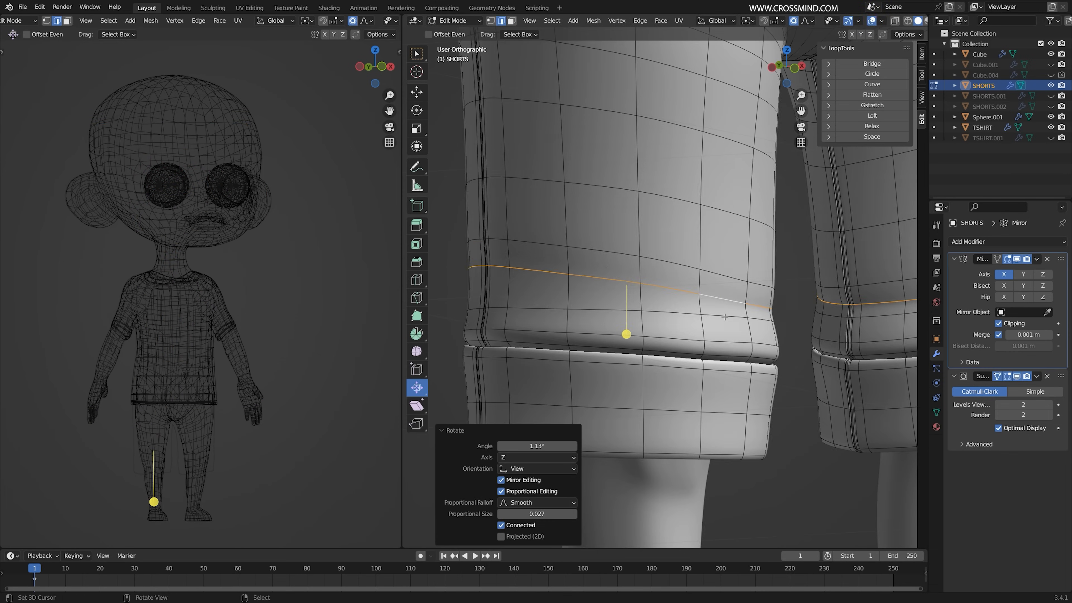
Scale the tilted edge loop to shape the fold, checking it without overlays and finishing with a factor of 0.999
{"action": "key", "text": "s"}
{"action": "left_click", "coordinate": [762, 316]}
{"action": "key", "text": "alt+shift+z"}
{"action": "middle_click_drag", "start_coordinate": [812, 189], "coordinate": [786, 186]}
{"action": "scroll", "coordinate": [777, 254], "scroll_direction": "down", "scroll_amount": 2}
{"action": "key", "text": "s"}
{"action": "left_click", "coordinate": [765, 292]}
{"action": "scroll", "coordinate": [786, 174], "scroll_direction": "up", "scroll_amount": 2}
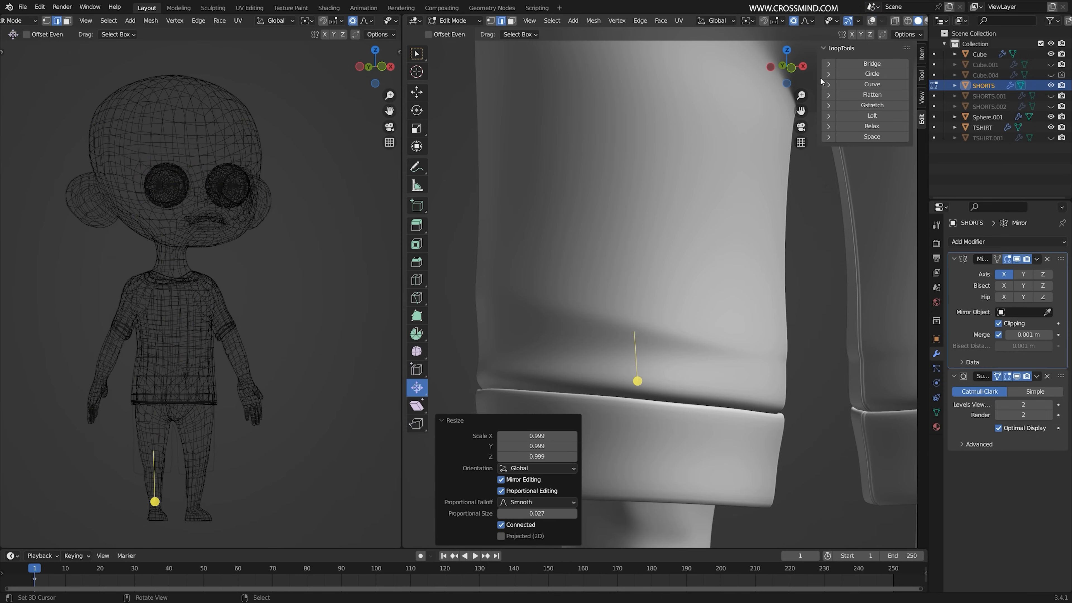
Show the overlays again and add a centered edge loop around the leg above the fold
{"action": "left_click", "coordinate": [871, 24]}
{"action": "key", "text": "ctrl+r"}
{"action": "left_click", "coordinate": [677, 224]}
{"action": "left_click", "coordinate": [794, 306]}
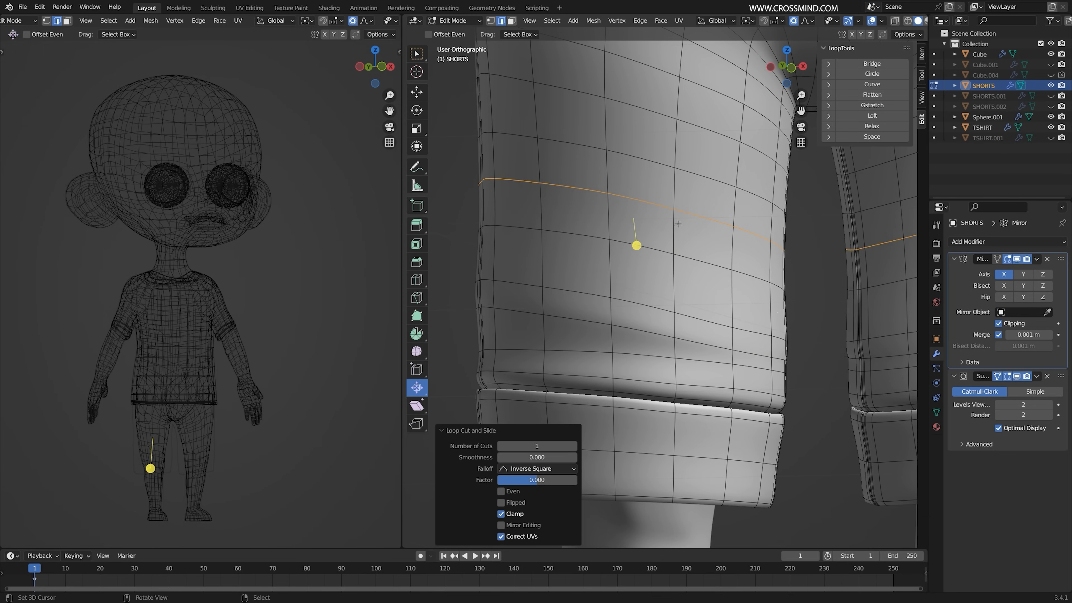
Rotate the edge loop above the fold, scale it to 0.96 and nudge it into place
{"action": "key", "text": "r"}
{"action": "left_click", "coordinate": [799, 287]}
{"action": "key", "text": "s"}
{"action": "left_click", "coordinate": [794, 286]}
{"action": "key", "text": "g"}
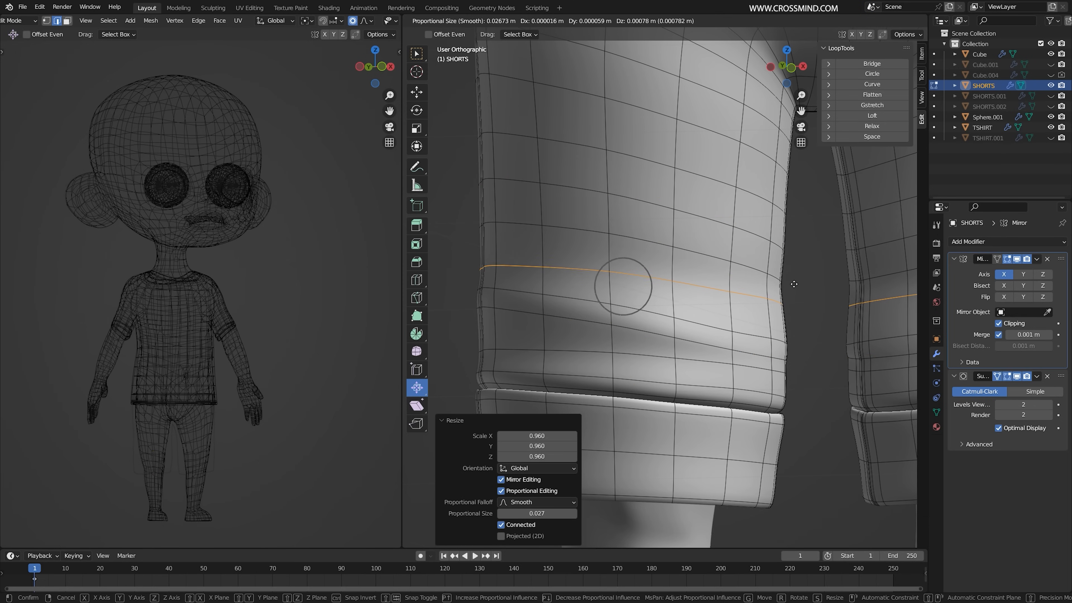
{"action": "left_click", "coordinate": [801, 288]}
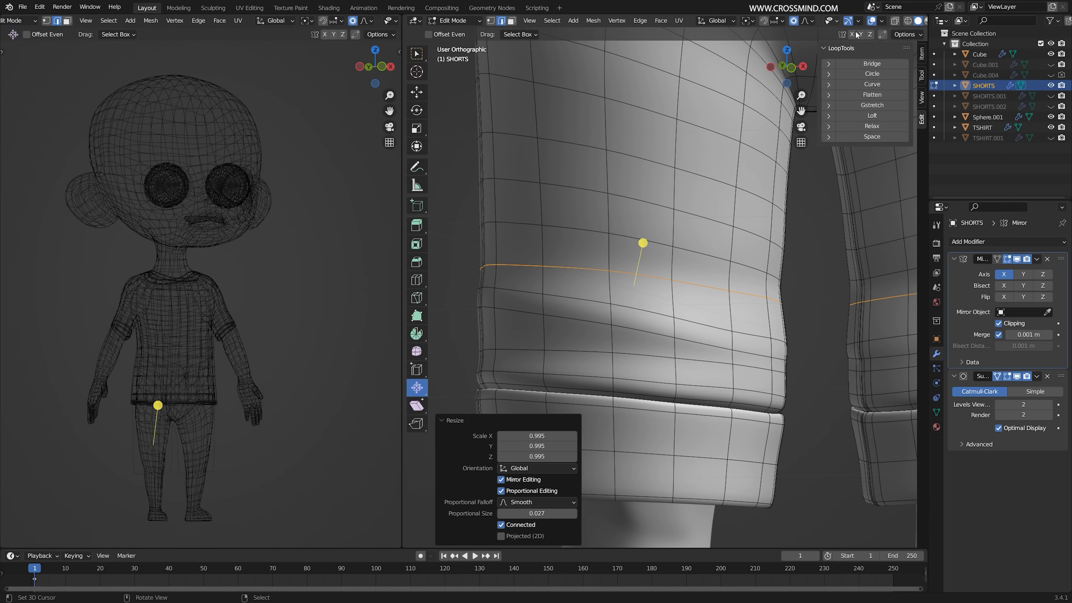
Add a centered edge loop around the leg above the fold and scale it to 0.985 with proportional editing
{"action": "key", "text": "ctrl+space"}
{"action": "scroll", "coordinate": [663, 354], "scroll_direction": "up", "scroll_amount": 2}
{"action": "left_click", "coordinate": [692, 332]}
{"action": "key", "text": "s"}
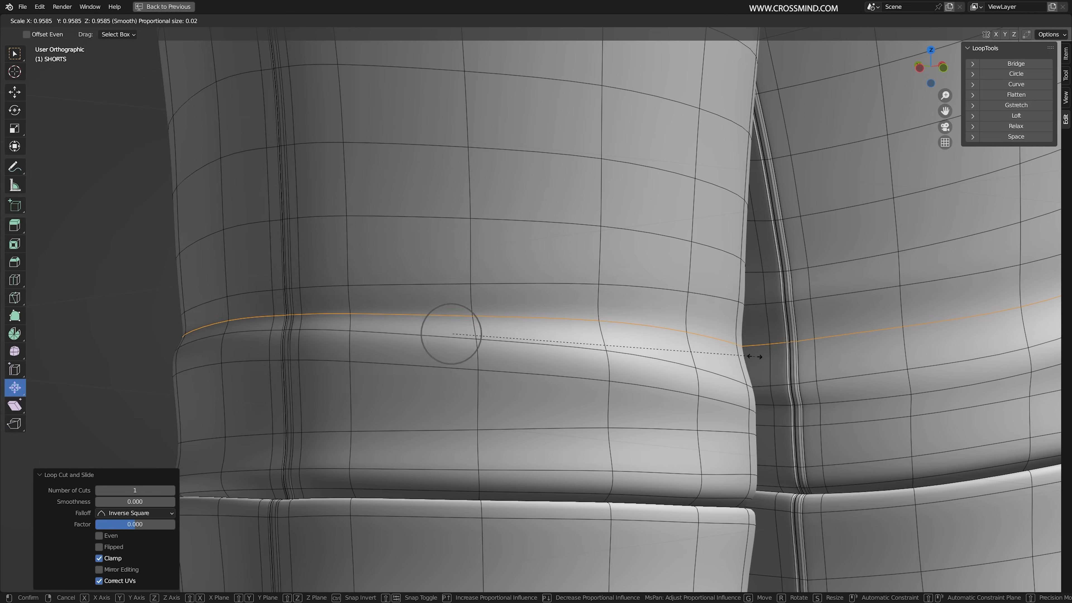
{"action": "scroll", "coordinate": [756, 355], "scroll_direction": "up", "scroll_amount": 5}
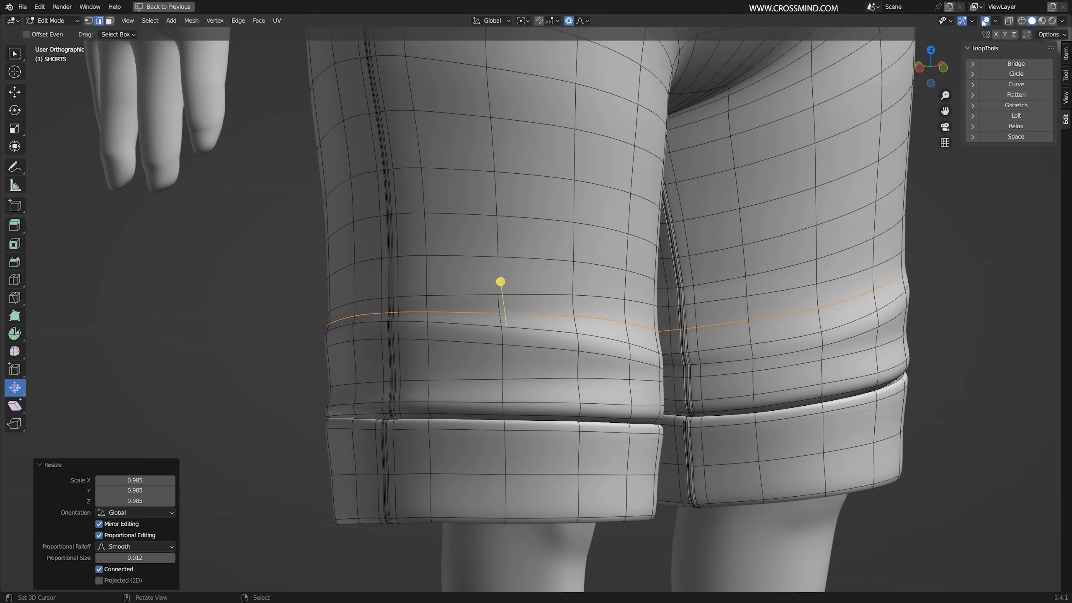
{"action": "scroll", "coordinate": [744, 286], "scroll_direction": "up", "scroll_amount": 1}
Scale, rotate and move the new edge loop so it tilts along the fold
{"action": "middle_click_drag", "start_coordinate": [744, 285], "coordinate": [678, 375]}
{"action": "key", "text": "s"}
{"action": "left_click_drag", "start_coordinate": [667, 399], "coordinate": [659, 399], "text": "alt"}
{"action": "scroll", "coordinate": [659, 399], "scroll_direction": "up", "scroll_amount": 1}
{"action": "key", "text": "r"}
{"action": "left_click", "coordinate": [704, 398]}
{"action": "key", "text": "g"}
{"action": "left_click", "coordinate": [704, 398]}
Select the edge loop lower down on the fold and rotate it
{"action": "right_click", "coordinate": [642, 385], "text": "alt"}
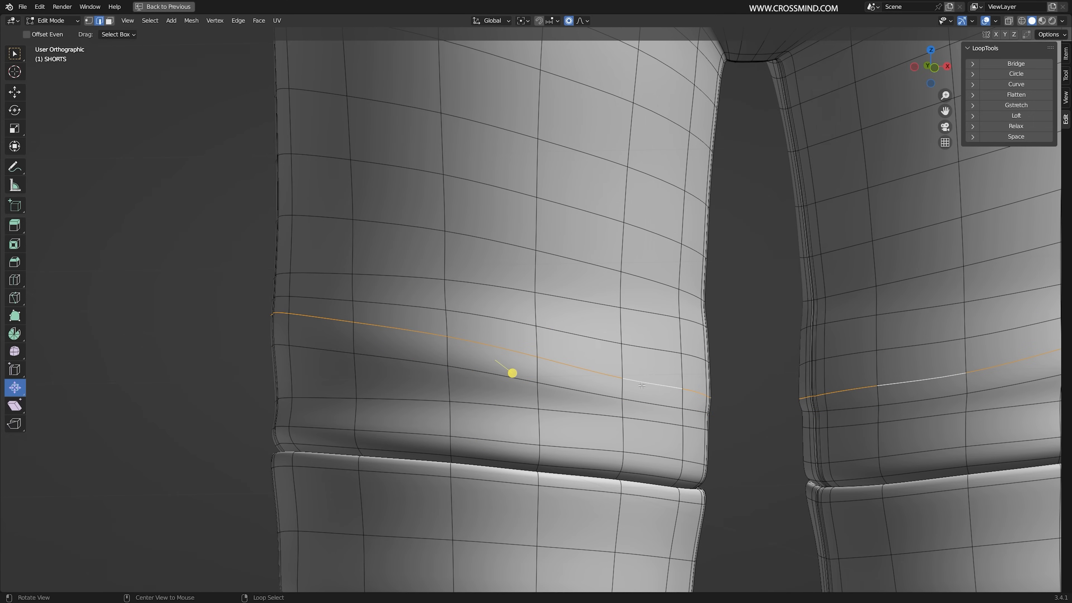
{"action": "left_click", "coordinate": [679, 381]}
{"action": "key", "text": "r"}
{"action": "left_click", "coordinate": [748, 374]}
Rotate the edge loop above the fold by 1.03° and slide the loop just below it along the leg
{"action": "right_click", "coordinate": [684, 320], "text": "alt"}
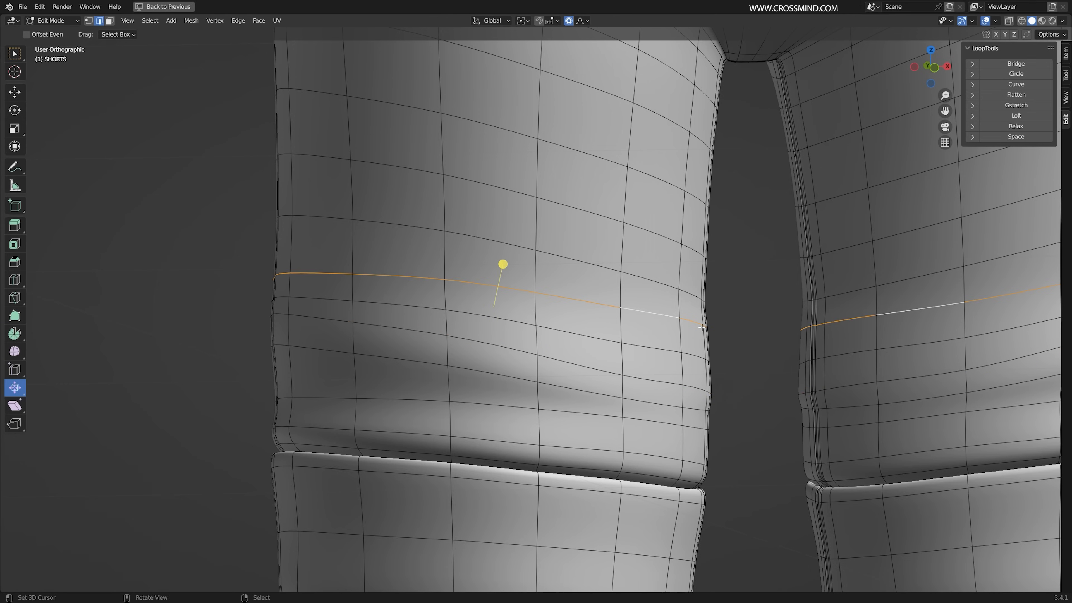
{"action": "right_click", "coordinate": [717, 324]}
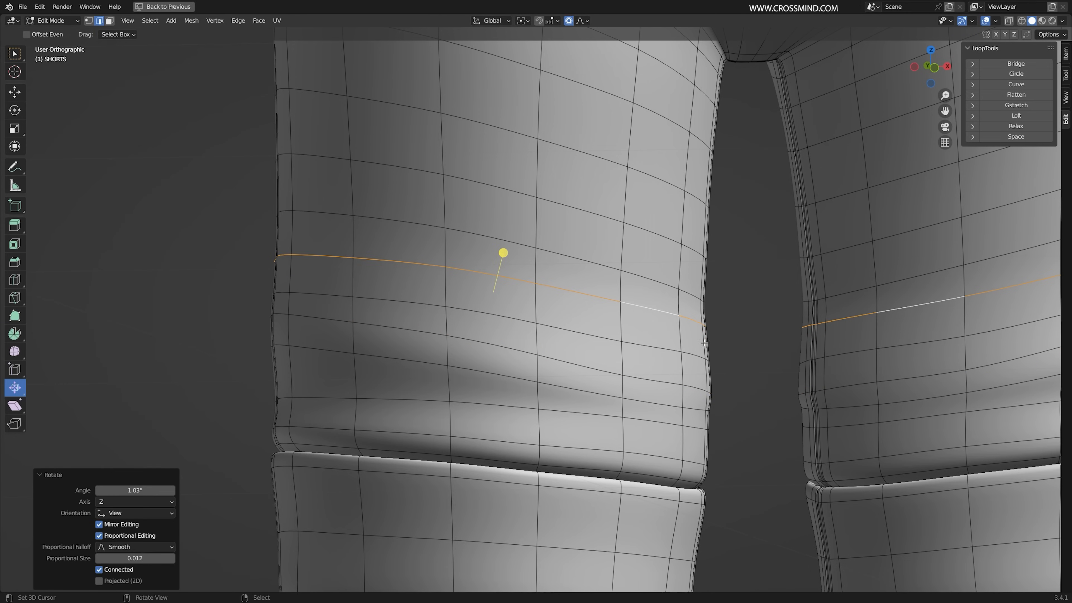
{"action": "right_click", "coordinate": [666, 347], "text": "alt"}
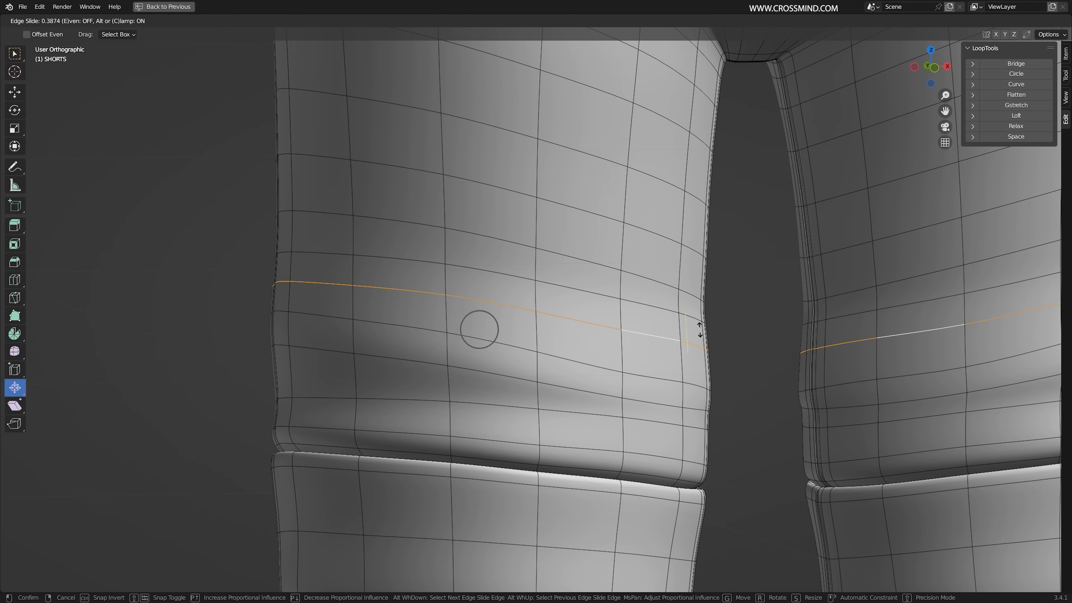
{"action": "left_click", "coordinate": [698, 343]}
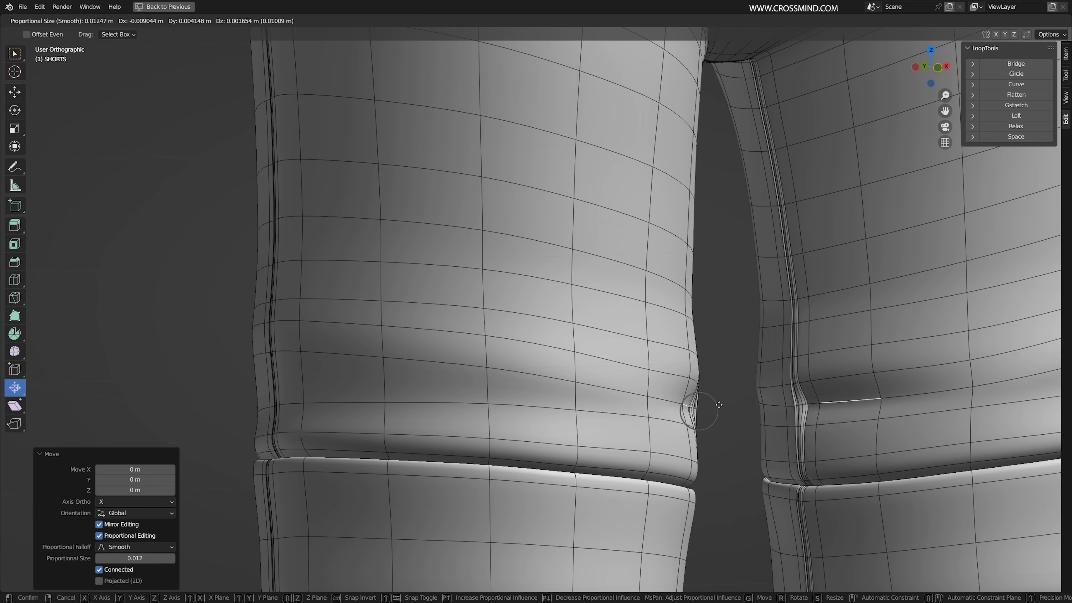
Move single edges of the fold with proportional editing to make the crease uneven, and save the file
{"action": "left_click", "coordinate": [726, 403]}
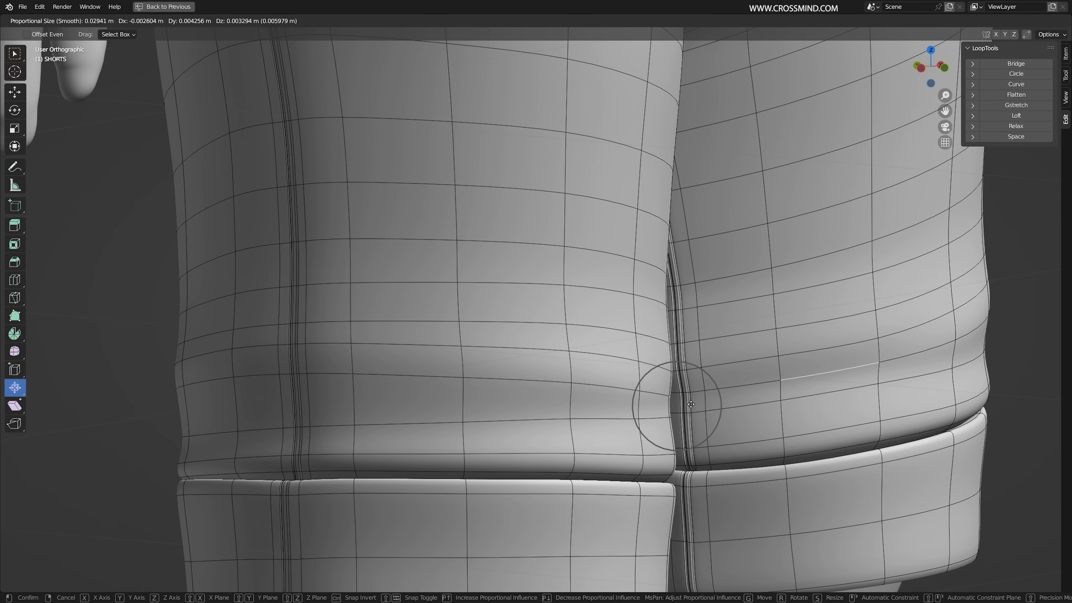
{"action": "left_click", "coordinate": [694, 406]}
{"action": "middle_click_drag", "start_coordinate": [694, 406], "coordinate": [412, 374]}
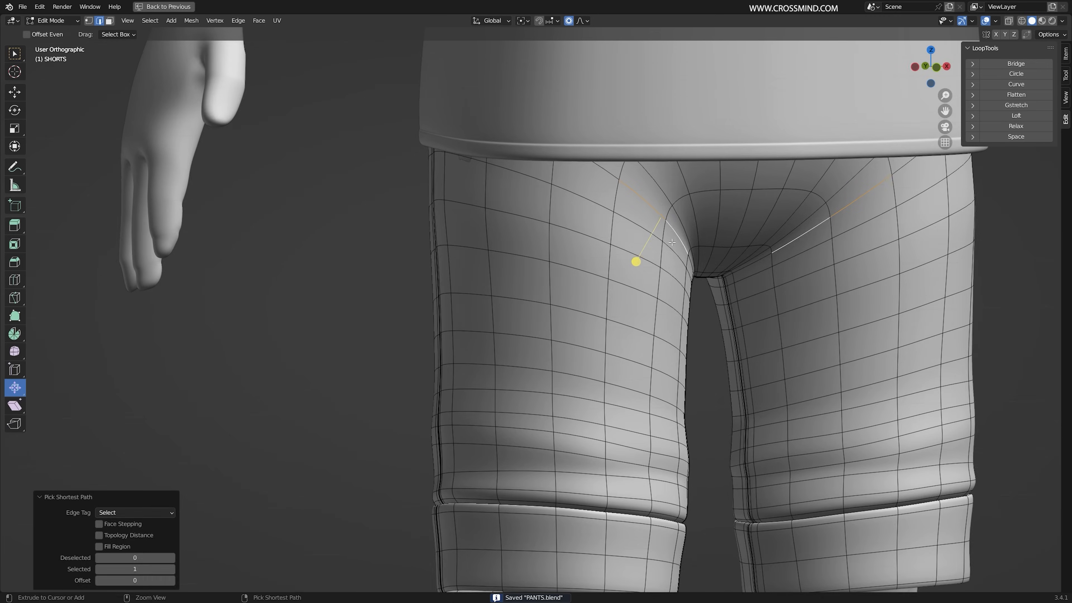
{"action": "scroll", "coordinate": [651, 253], "scroll_direction": "up", "scroll_amount": 3}
{"action": "key", "text": "ctrl+s"}
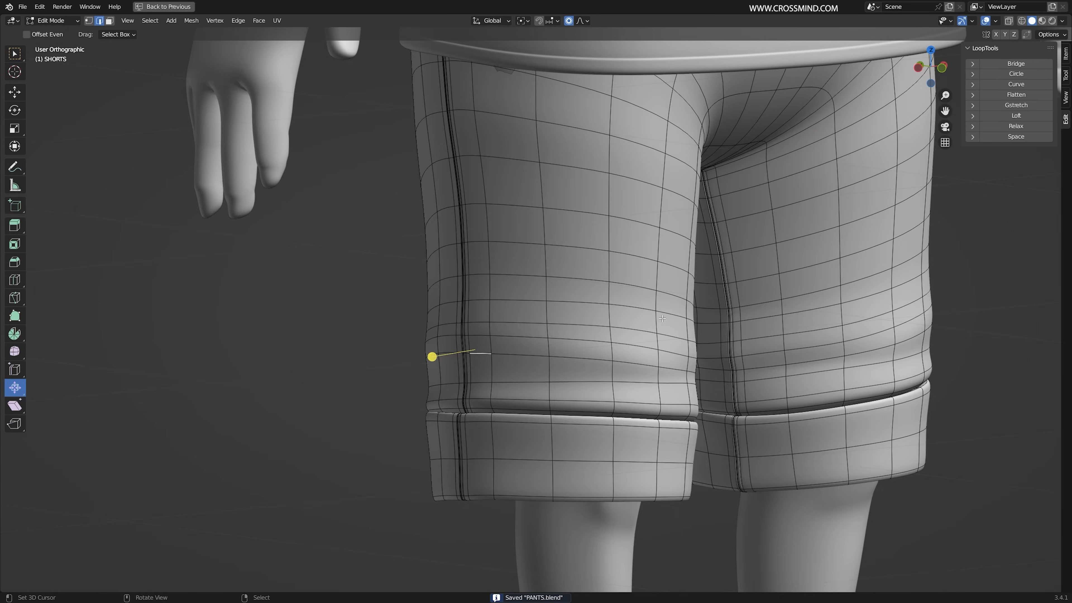
Move the edges beside the crotch about 0.009 m, mostly downward, with proportional editing and check the shape without overlays
{"action": "key", "text": "g"}
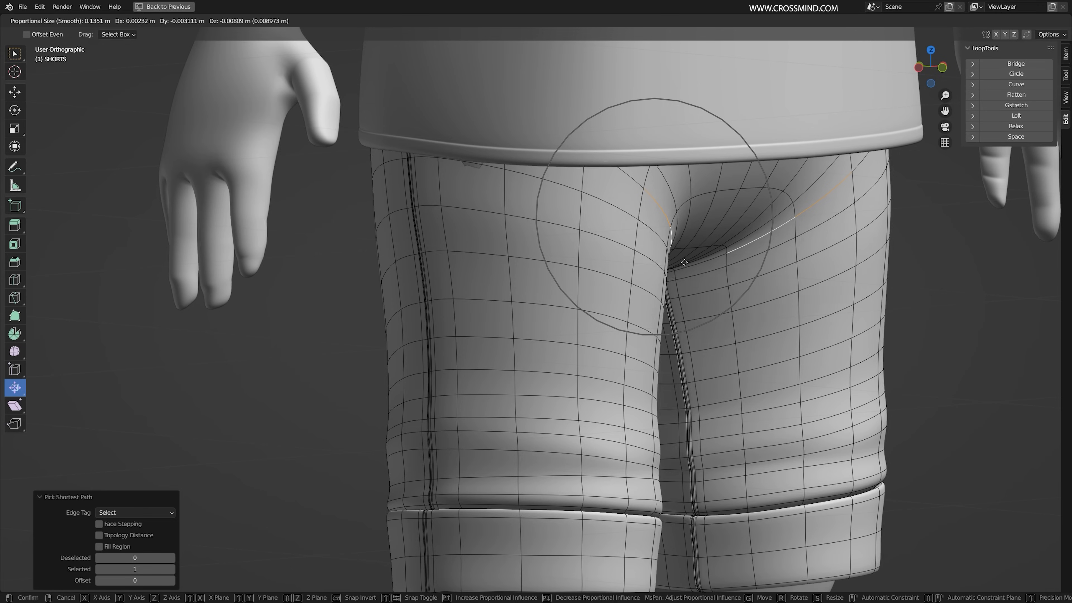
{"action": "left_click", "coordinate": [684, 263]}
{"action": "middle_click_drag", "start_coordinate": [734, 280], "coordinate": [687, 282]}
{"action": "left_click", "coordinate": [984, 21]}
{"action": "scroll", "coordinate": [687, 322], "scroll_direction": "down", "scroll_amount": 4}
{"action": "middle_click_drag", "start_coordinate": [687, 322], "coordinate": [674, 322], "text": "shift"}
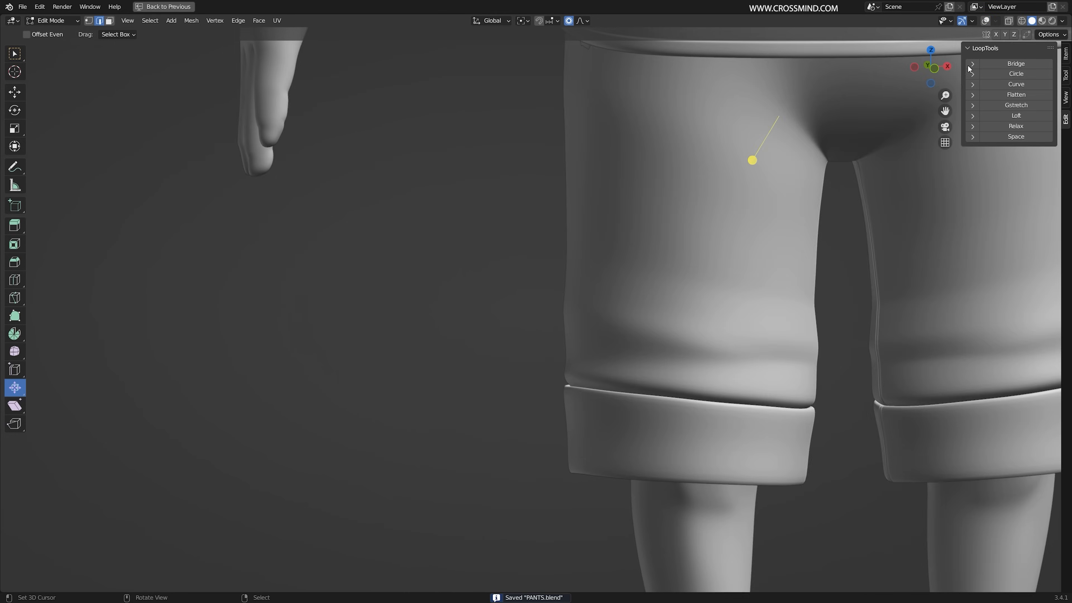
{"action": "middle_click_drag", "start_coordinate": [752, 161], "coordinate": [585, 275]}
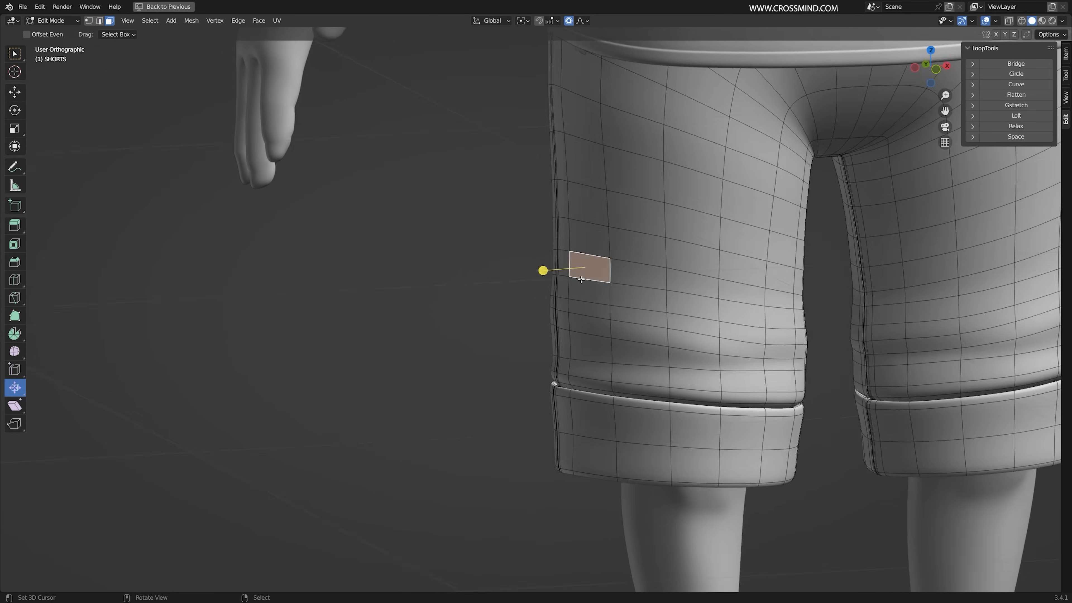
Select an edge loop around the middle of the leg and rotate it with proportional editing turned off
{"action": "scroll", "coordinate": [585, 275], "scroll_direction": "up", "scroll_amount": 2}
{"action": "key", "text": "2"}
{"action": "left_click", "coordinate": [612, 263], "text": "alt"}
{"action": "key", "text": "r"}
{"action": "right_click", "coordinate": [958, 291]}
{"action": "key", "text": "o"}
{"action": "key", "text": "shift+alt+z"}
{"action": "key", "text": "r"}
{"action": "left_click", "coordinate": [923, 148]}
{"action": "scroll", "coordinate": [733, 272], "scroll_direction": "down", "scroll_amount": 5}
{"action": "middle_click_drag", "start_coordinate": [733, 271], "coordinate": [673, 258]}
{"action": "scroll", "coordinate": [672, 258], "scroll_direction": "up", "scroll_amount": 2}
{"action": "left_click", "coordinate": [985, 20]}
Select the edge loop near the crotch, then rotate, scale and slightly lower it to form an upper fold
{"action": "scroll", "coordinate": [743, 169], "scroll_direction": "up", "scroll_amount": 1}
{"action": "middle_click_drag", "start_coordinate": [743, 169], "coordinate": [683, 208], "text": "shift"}
{"action": "right_click", "coordinate": [637, 197], "text": "alt"}
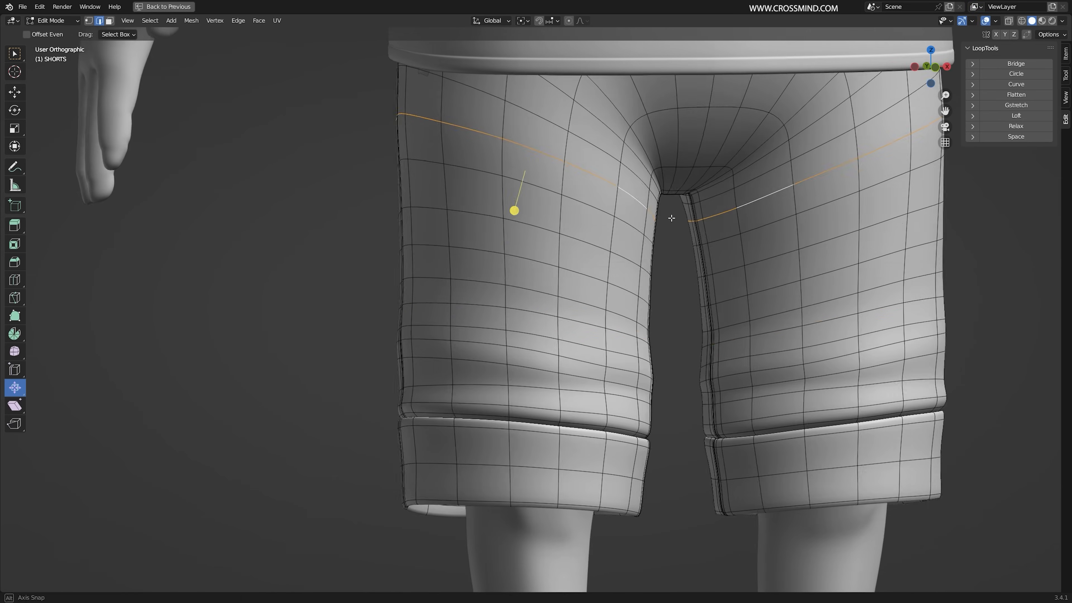
{"action": "key", "text": "shift+alt+z"}
{"action": "key", "text": "r"}
{"action": "left_click", "coordinate": [762, 213]}
{"action": "scroll", "coordinate": [726, 237], "scroll_direction": "down", "scroll_amount": 2}
{"action": "key", "text": "s"}
{"action": "left_click", "coordinate": [718, 242]}
{"action": "key", "text": "g"}
{"action": "left_click", "coordinate": [721, 247]}
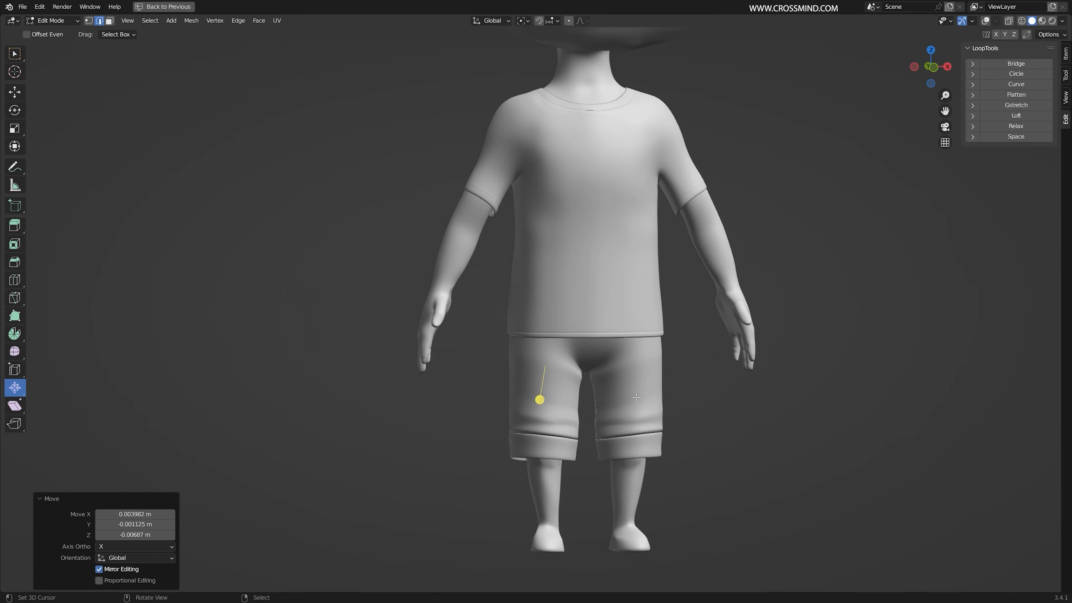
Move an edge loop of the fold above the cuff down by 0.010355 m along Z to sharpen the crease
{"action": "scroll", "coordinate": [523, 359], "scroll_direction": "up", "scroll_amount": 2}
{"action": "key", "text": "shift+alt+z"}
{"action": "scroll", "coordinate": [426, 307], "scroll_direction": "up", "scroll_amount": 3}
{"action": "key", "text": "g"}
{"action": "left_click", "coordinate": [438, 476]}
{"action": "left_click", "coordinate": [438, 466], "text": "alt"}
{"action": "key", "text": "g"}
{"action": "key", "text": "z"}
{"action": "left_click", "coordinate": [438, 479]}
{"action": "scroll", "coordinate": [494, 270], "scroll_direction": "down", "scroll_amount": 2}
{"action": "key", "text": "shift+alt+z"}
{"action": "middle_click_drag", "start_coordinate": [574, 344], "coordinate": [646, 346]}
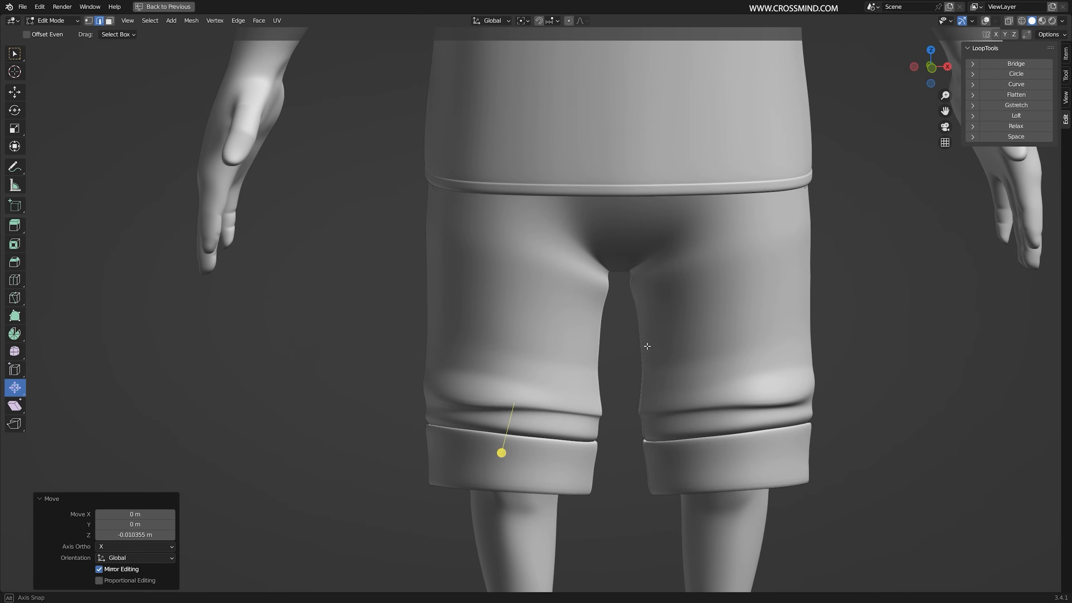
Select another edge loop above the cuff and slide it slightly up the leg
{"action": "scroll", "coordinate": [646, 346], "scroll_direction": "up", "scroll_amount": 2}
{"action": "key", "text": "shift+alt+z"}
{"action": "scroll", "coordinate": [407, 369], "scroll_direction": "up", "scroll_amount": 3}
{"action": "left_click", "coordinate": [406, 369], "text": "alt"}
{"action": "key", "text": "g"}
{"action": "key", "text": "g"}
{"action": "left_click", "coordinate": [406, 361]}
Move a single face of the fold above the cuff and check the shorts in Object Mode
{"action": "key", "text": "3"}
{"action": "right_click", "coordinate": [365, 322]}
{"action": "key", "text": "g"}
{"action": "left_click", "coordinate": [342, 330]}
{"action": "middle_click_drag", "start_coordinate": [422, 373], "coordinate": [570, 390]}
{"action": "key", "text": "Tab"}
{"action": "scroll", "coordinate": [571, 390], "scroll_direction": "down", "scroll_amount": 3}
{"action": "key", "text": "Tab"}
{"action": "right_click", "coordinate": [445, 297]}
{"action": "scroll", "coordinate": [410, 321], "scroll_direction": "up", "scroll_amount": 2}
{"action": "middle_click_drag", "start_coordinate": [409, 322], "coordinate": [566, 330]}
Push a face at the back of the leg inward with proportional editing, then turn proportional editing off
{"action": "right_click", "coordinate": [416, 355]}
{"action": "right_click", "coordinate": [432, 353], "text": "ctrl"}
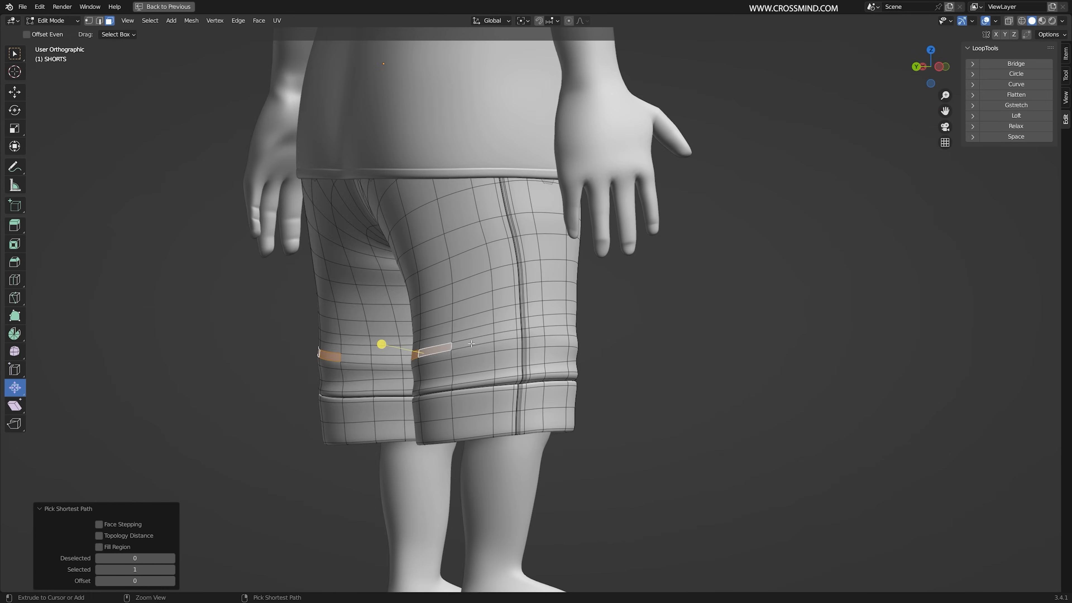
{"action": "middle_click_drag", "start_coordinate": [432, 353], "coordinate": [439, 355]}
{"action": "scroll", "coordinate": [465, 372], "scroll_direction": "up", "scroll_amount": 2}
{"action": "key", "text": "g"}
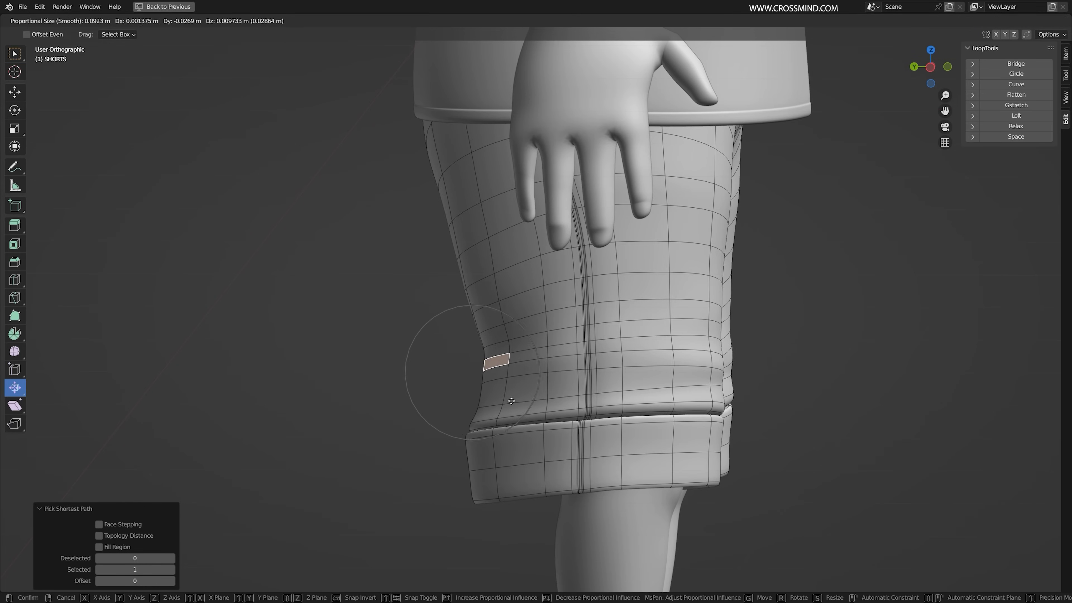
{"action": "left_click", "coordinate": [568, 24]}
Pull the face below the dent at the back of the leg outward by about 0.013 m
{"action": "scroll", "coordinate": [438, 386], "scroll_direction": "up", "scroll_amount": 3}
{"action": "key", "text": "g"}
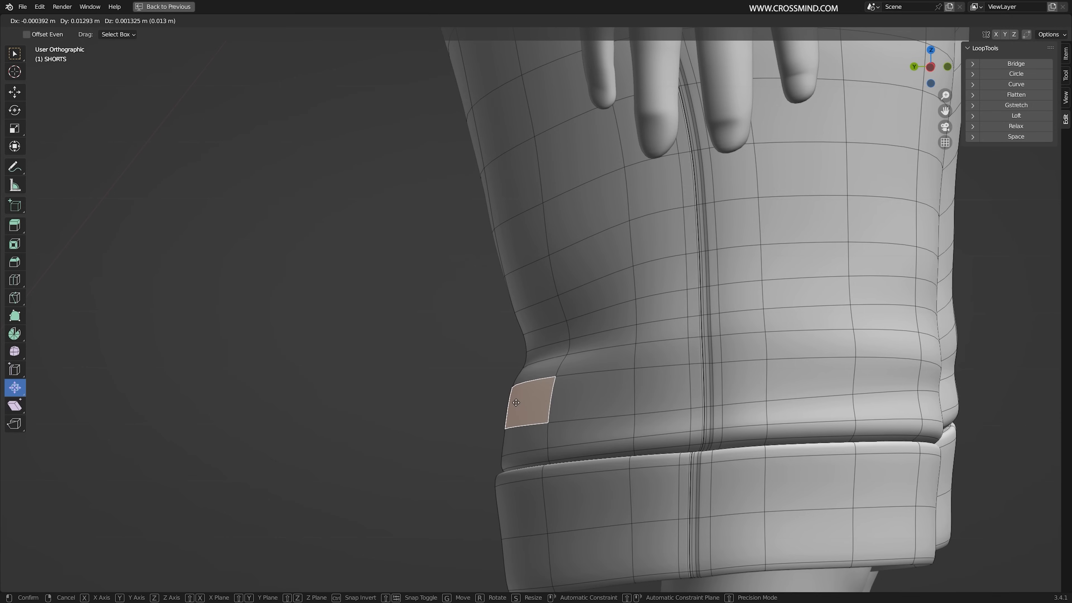
{"action": "left_click", "coordinate": [517, 402]}
{"action": "scroll", "coordinate": [549, 367], "scroll_direction": "down", "scroll_amount": 1}
{"action": "key", "text": "r"}
{"action": "right_click", "coordinate": [530, 314]}
{"action": "right_click", "coordinate": [493, 155]}
Return to Object Mode, deselect everything and save the file
{"action": "scroll", "coordinate": [573, 281], "scroll_direction": "down", "scroll_amount": 5}
{"action": "key", "text": "Tab"}
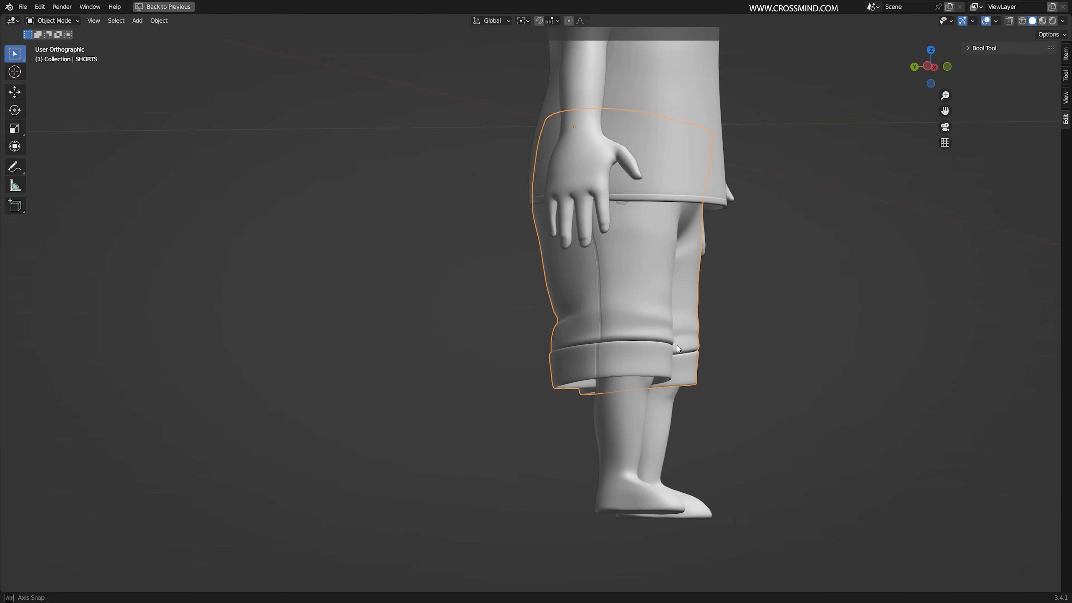
{"action": "middle_click_drag", "start_coordinate": [819, 380], "coordinate": [744, 385]}
{"action": "key", "text": "alt+a"}
{"action": "key", "text": "ctrl+s"}
{"action": "scroll", "coordinate": [679, 410], "scroll_direction": "up", "scroll_amount": 5}
Select the edge loop around the leg above the folds in Edit Mode and scale it to 0.966
{"action": "right_click", "coordinate": [679, 409]}
{"action": "key", "text": "Tab"}
{"action": "right_click", "coordinate": [713, 397], "text": "alt"}
{"action": "middle_click_drag", "start_coordinate": [680, 387], "coordinate": [759, 378]}
{"action": "key", "text": "2"}
{"action": "right_click", "coordinate": [713, 399], "text": "alt"}
{"action": "key", "text": "alt+shift+z"}
{"action": "key", "text": "s"}
{"action": "left_click", "coordinate": [743, 380]}
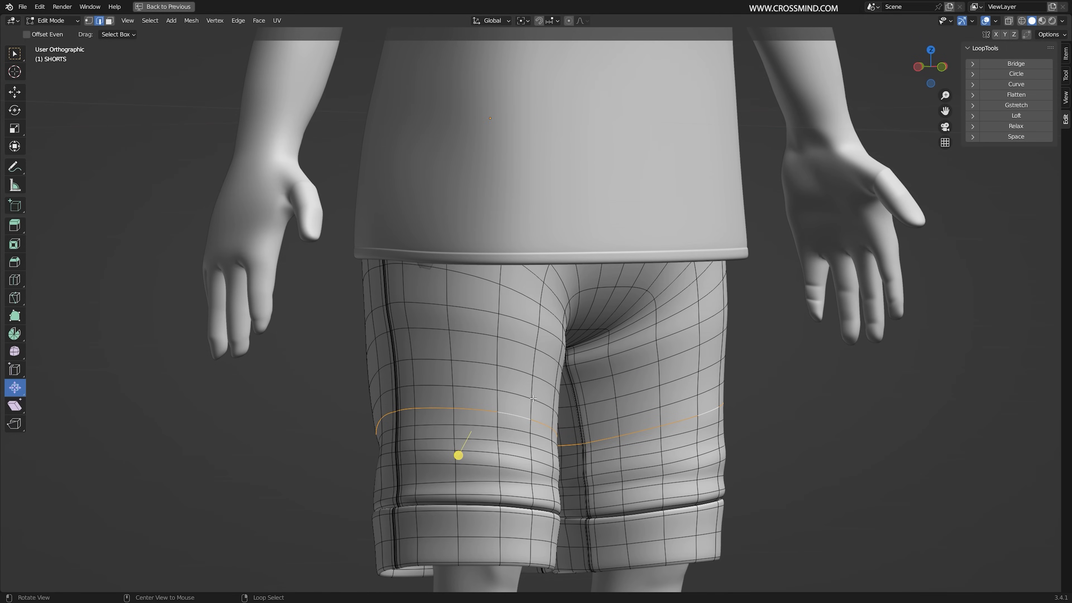
{"action": "left_click", "coordinate": [730, 383]}
{"action": "middle_click_drag", "start_coordinate": [729, 383], "coordinate": [709, 387]}
Try to lower the scaled edge loop slightly along the Z axis
{"action": "key", "text": "g"}
{"action": "key", "text": "z"}
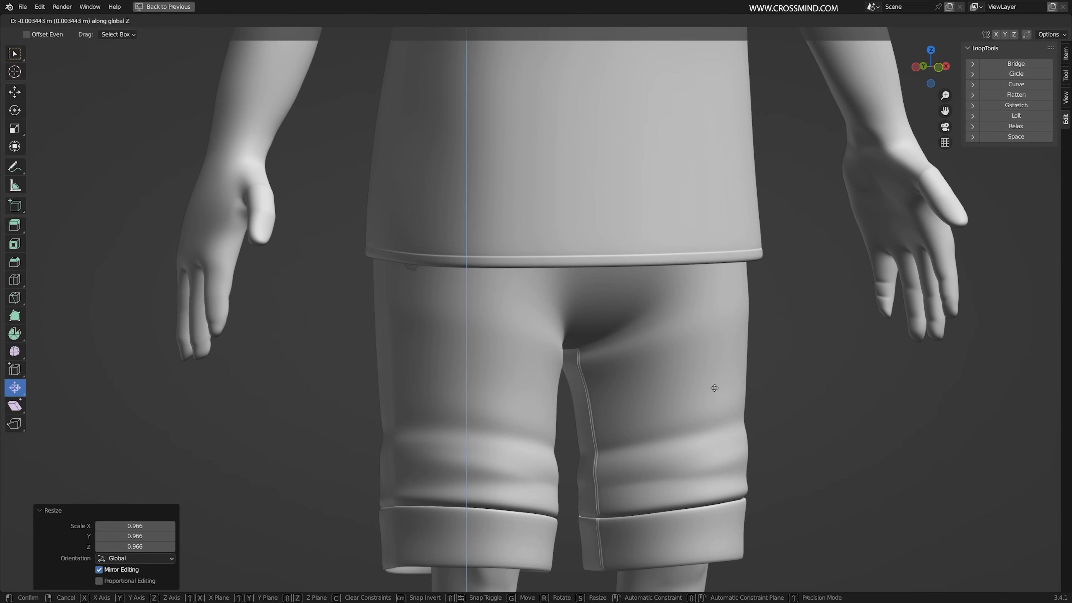
{"action": "left_click", "coordinate": [714, 388]}
{"action": "key", "text": "ctrl+z"}
Show the overlays and nudge single faces on the leg above the folds in face select mode
{"action": "left_click", "coordinate": [986, 20]}
{"action": "middle_click_drag", "start_coordinate": [473, 430], "coordinate": [415, 439]}
{"action": "right_click", "coordinate": [411, 440]}
{"action": "key", "text": "3"}
{"action": "right_click", "coordinate": [411, 439]}
{"action": "key", "text": "g"}
{"action": "left_click", "coordinate": [408, 439]}
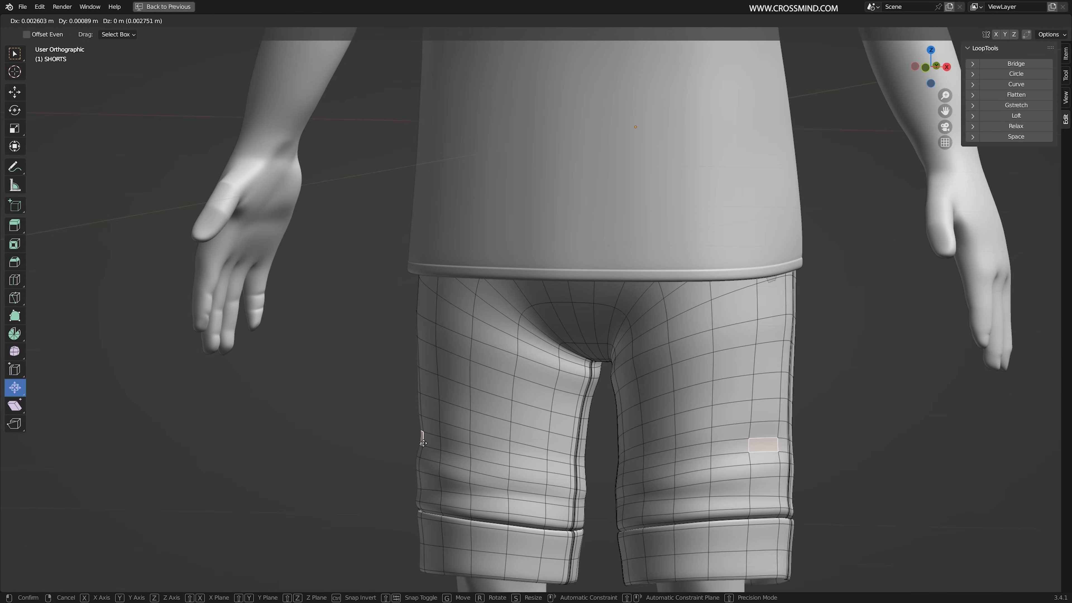
{"action": "middle_click_drag", "start_coordinate": [557, 443], "coordinate": [646, 452]}
{"action": "right_click", "coordinate": [608, 467]}
{"action": "left_click", "coordinate": [612, 466]}
{"action": "scroll", "coordinate": [612, 467], "scroll_direction": "down", "scroll_amount": 2}
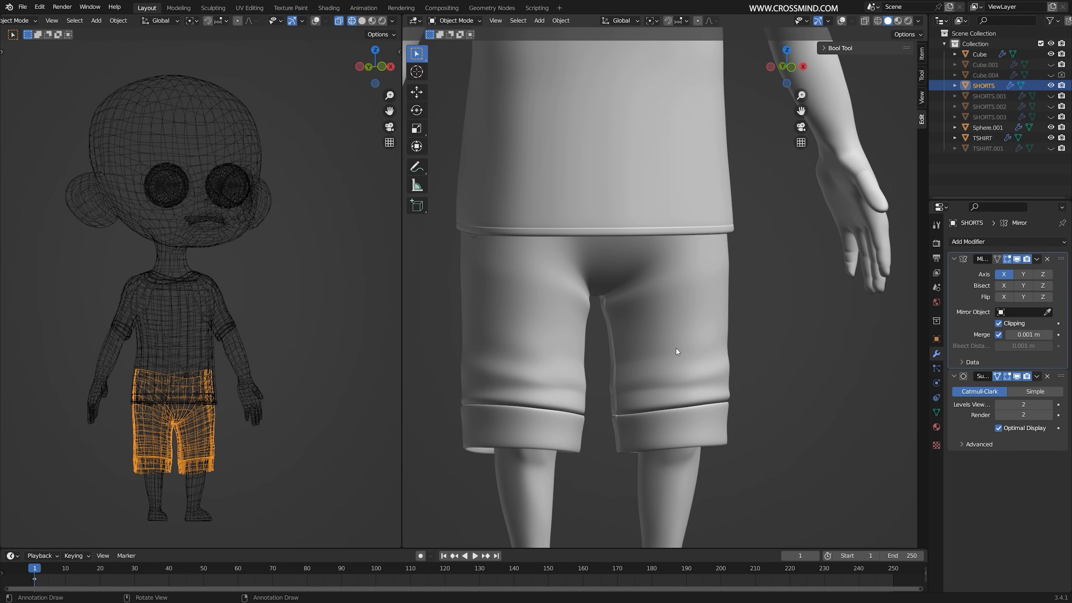
Apply the Mirror modifier to the shorts and enter Edit Mode
{"action": "mouse_move", "coordinate": [676, 347]}
{"action": "middle_mouse_down"}
{"action": "mouse_move", "coordinate": [736, 335]}
{"action": "mouse_move", "coordinate": [678, 393]}
{"action": "mouse_move", "coordinate": [710, 340]}
{"action": "mouse_move", "coordinate": [655, 345]}
{"action": "middle_mouse_up"}
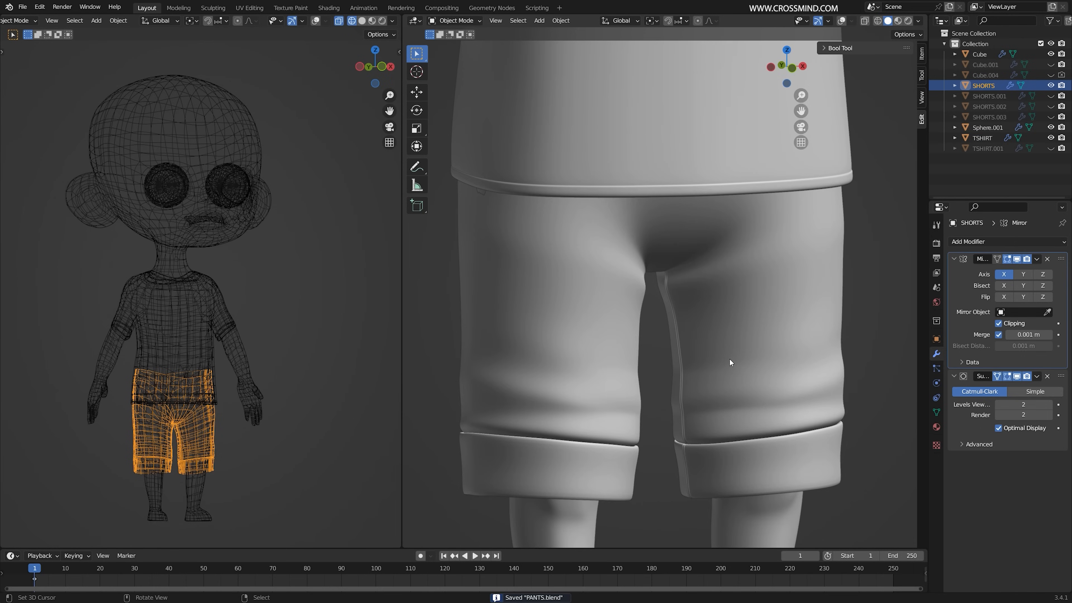
{"action": "middle_click_drag", "start_coordinate": [743, 363], "coordinate": [701, 355]}
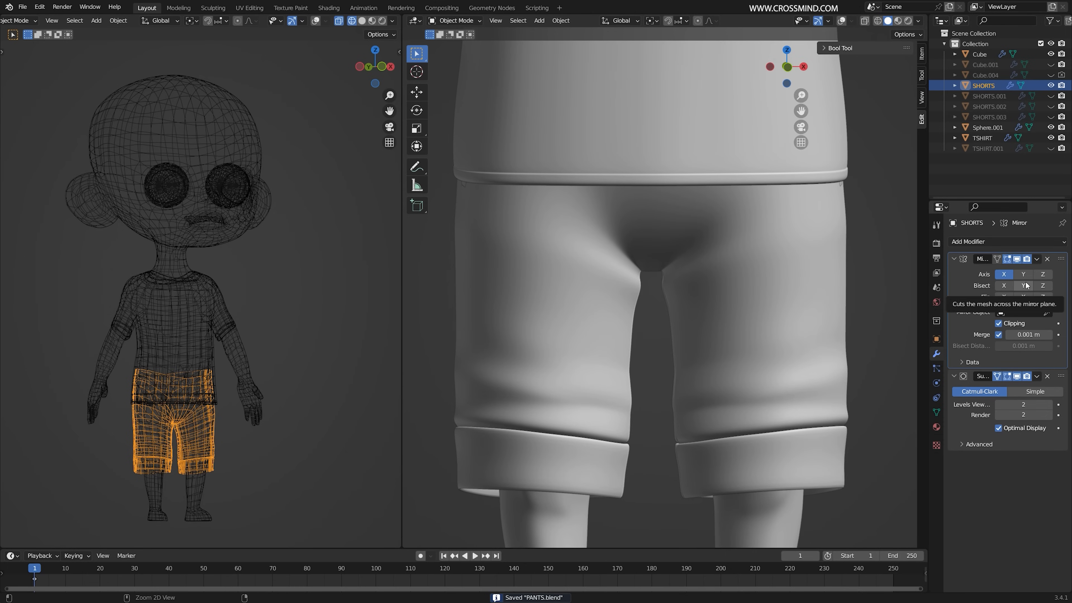
{"action": "key", "text": "ctrl+a"}
{"action": "middle_click_drag", "start_coordinate": [689, 349], "coordinate": [698, 351]}
{"action": "key", "text": "Tab"}
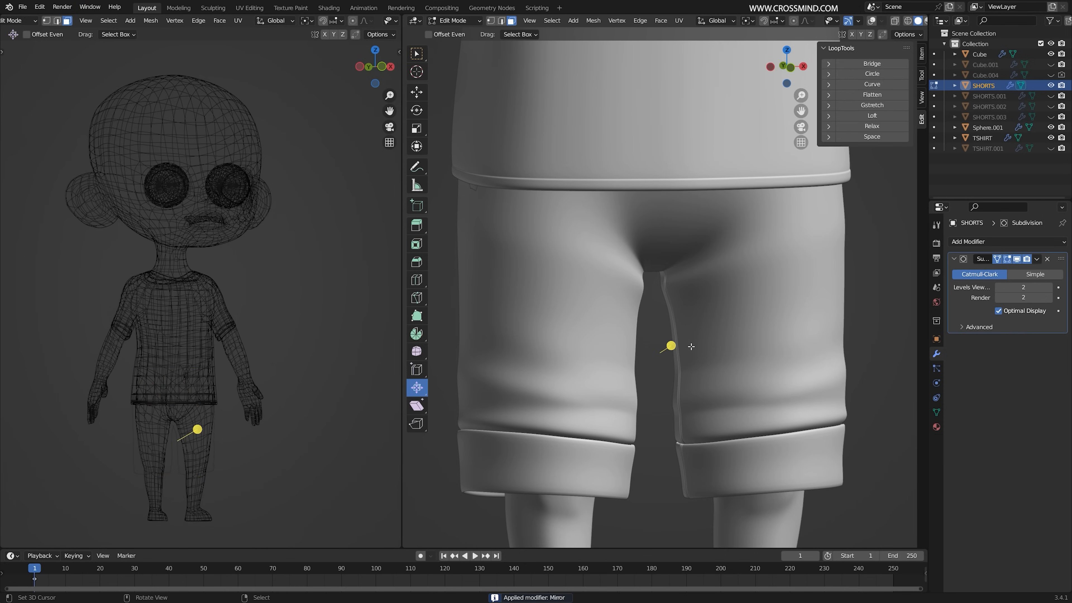
Select the edge loop above the fold on one leg with overlays shown and scale it to 1.016
{"action": "left_click", "coordinate": [871, 20]}
{"action": "key", "text": "ctrl+space"}
{"action": "scroll", "coordinate": [536, 304], "scroll_direction": "down", "scroll_amount": 1}
{"action": "key", "text": "2"}
{"action": "middle_click_drag", "start_coordinate": [339, 365], "coordinate": [360, 353], "text": "shift"}
{"action": "right_click", "coordinate": [361, 353], "text": "alt"}
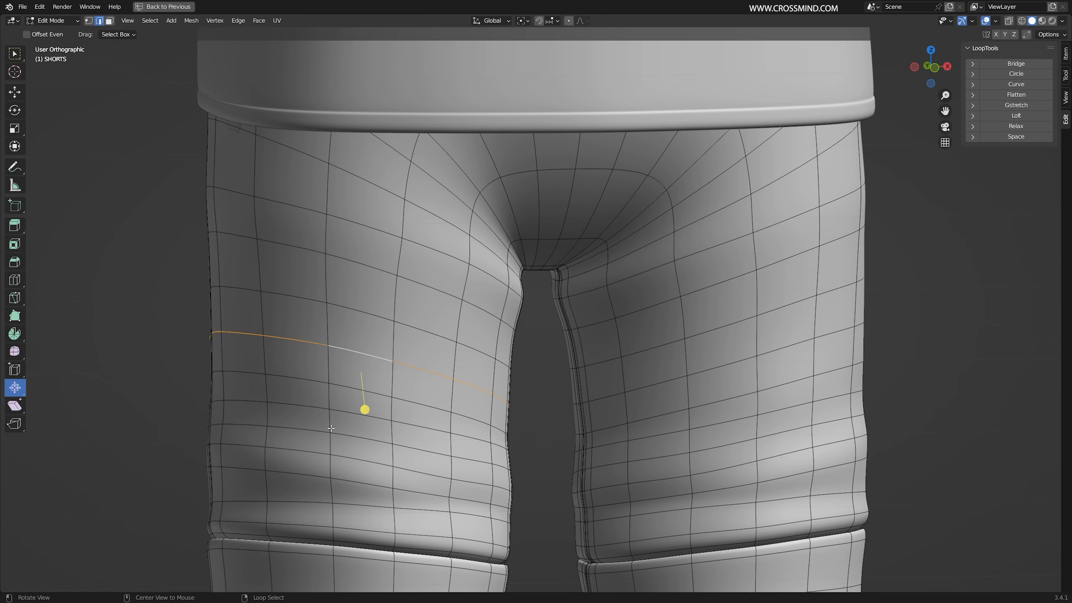
{"action": "left_click", "coordinate": [565, 448]}
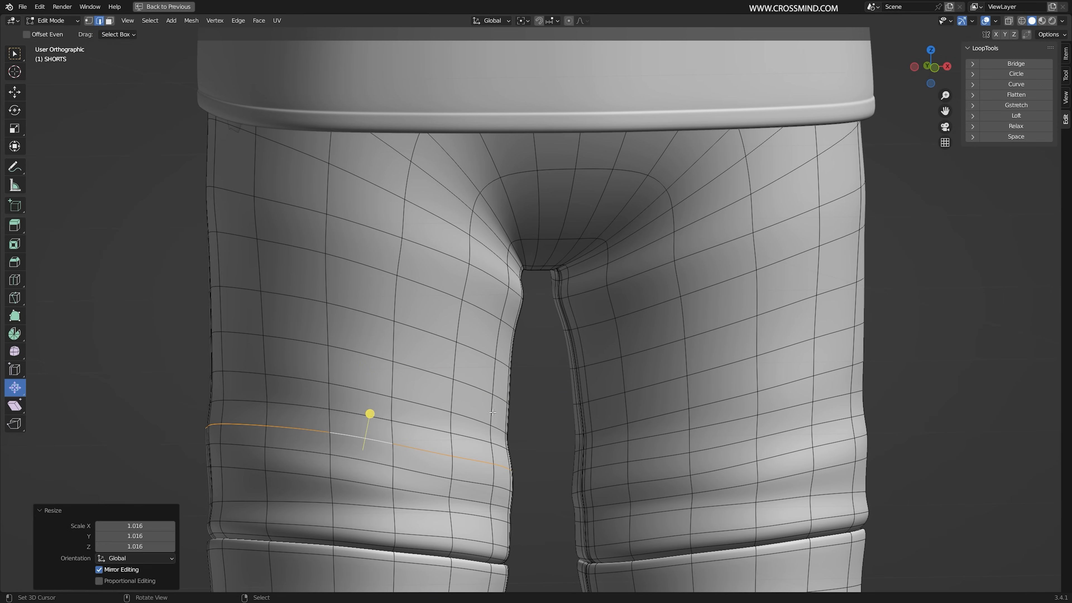
Move a single face on the leg above the folds in face select mode to vary the fabric shape
{"action": "scroll", "coordinate": [371, 423], "scroll_direction": "down", "scroll_amount": 2}
{"action": "right_click", "coordinate": [412, 337], "text": "alt"}
{"action": "middle_click_drag", "start_coordinate": [340, 331], "coordinate": [299, 331]}
{"action": "key", "text": "shift+alt+z"}
{"action": "key", "text": "3"}
{"action": "right_click_drag", "start_coordinate": [318, 354], "coordinate": [315, 349]}
{"action": "key", "text": "g"}
{"action": "middle_click_drag", "start_coordinate": [315, 350], "coordinate": [439, 359]}
{"action": "left_click", "coordinate": [583, 351]}
Enable proportional editing and slide the selection on the leg above the folds to soften the surface
{"action": "key", "text": "o"}
{"action": "key", "text": "g"}
{"action": "key", "text": "g"}
{"action": "left_click", "coordinate": [381, 338]}
{"action": "scroll", "coordinate": [380, 338], "scroll_direction": "down", "scroll_amount": 1}
{"action": "middle_click_drag", "start_coordinate": [381, 339], "coordinate": [545, 338]}
{"action": "scroll", "coordinate": [464, 342], "scroll_direction": "down", "scroll_amount": 3}
{"action": "right_click_drag", "start_coordinate": [538, 338], "coordinate": [534, 338]}
{"action": "scroll", "coordinate": [534, 338], "scroll_direction": "up", "scroll_amount": 3}
{"action": "middle_click_drag", "start_coordinate": [534, 338], "coordinate": [622, 358]}
{"action": "key", "text": "shift+alt+z"}
{"action": "scroll", "coordinate": [671, 360], "scroll_direction": "up", "scroll_amount": 2}
Move a single edge above the folds on the other leg with smooth proportional editing by X 0.00611, Y -0.007344, Z -0.007638 m
{"action": "right_click", "coordinate": [717, 376], "text": "alt"}
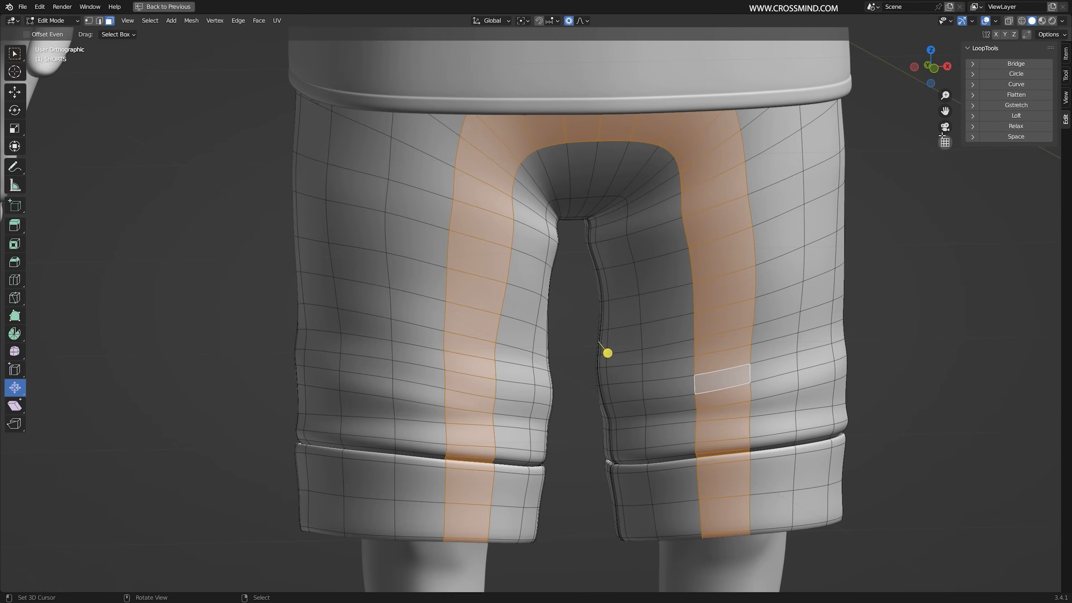
{"action": "key", "text": "2"}
{"action": "right_click", "coordinate": [696, 364], "text": "alt"}
{"action": "middle_click_drag", "start_coordinate": [697, 364], "coordinate": [742, 340]}
{"action": "right_click_drag", "start_coordinate": [742, 339], "coordinate": [751, 346]}
{"action": "key", "text": "shift+alt+z"}
{"action": "middle_click_drag", "start_coordinate": [752, 346], "coordinate": [693, 347]}
{"action": "key", "text": "shift+alt+z"}
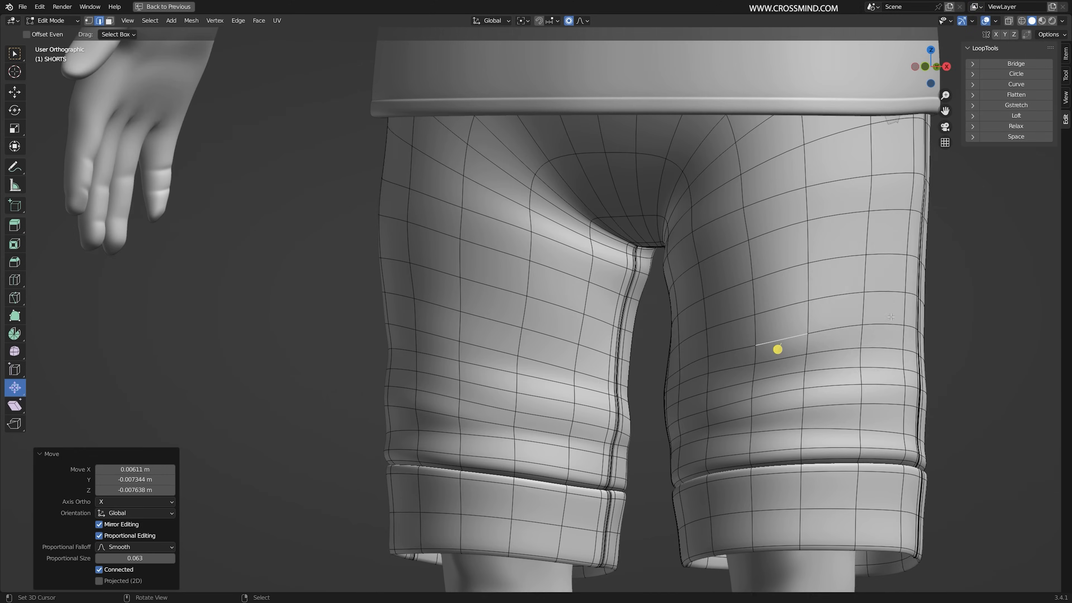
Move the edge above the other leg's folds further outward with proportional editing
{"action": "middle_click_drag", "start_coordinate": [880, 318], "coordinate": [828, 323]}
{"action": "key", "text": "g"}
{"action": "left_click", "coordinate": [969, 332]}
{"action": "key", "text": "shift+alt+z"}
{"action": "middle_click_drag", "start_coordinate": [759, 334], "coordinate": [854, 350]}
{"action": "key", "text": "shift+alt+z"}
Rotate the edge above that leg's folds in two passes with proportional editing to tilt the crease
{"action": "right_click_drag", "start_coordinate": [852, 353], "coordinate": [847, 354]}
{"action": "middle_click_drag", "start_coordinate": [847, 354], "coordinate": [809, 357]}
{"action": "scroll", "coordinate": [810, 349], "scroll_direction": "down", "scroll_amount": 1}
{"action": "key", "text": "r"}
{"action": "left_click", "coordinate": [812, 350]}
{"action": "key", "text": "shift+alt+z"}
{"action": "key", "text": "r"}
{"action": "left_click", "coordinate": [843, 346]}
{"action": "key", "text": "shift+alt+z"}
Select the edge loop above the crease on that leg and rotate it
{"action": "right_click", "coordinate": [753, 329], "text": "alt"}
{"action": "middle_click_drag", "start_coordinate": [754, 327], "coordinate": [775, 321]}
{"action": "key", "text": "r"}
{"action": "left_click", "coordinate": [840, 297]}
Try a loop cut near the leg's crease and undo it
{"action": "key", "text": "g"}
{"action": "key", "text": "g"}
{"action": "right_click", "coordinate": [627, 349]}
{"action": "key", "text": "shift+alt+z"}
{"action": "scroll", "coordinate": [738, 402], "scroll_direction": "down", "scroll_amount": 3}
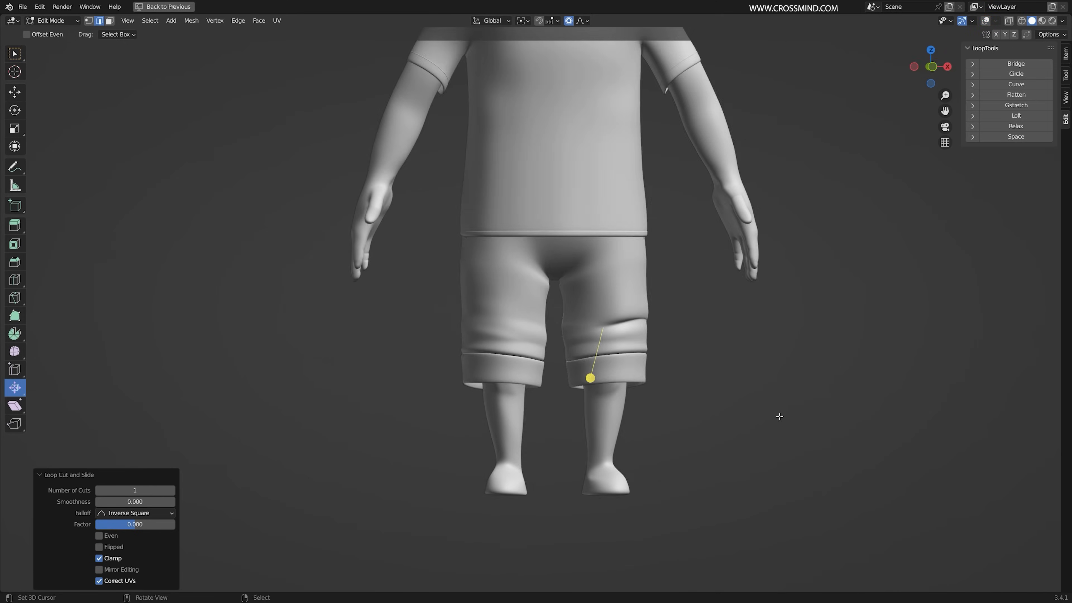
{"action": "scroll", "coordinate": [737, 402], "scroll_direction": "up", "scroll_amount": 2}
{"action": "key", "text": "ctrl+z"}
Turn off proportional editing and move the selected edges above the leg's folds in two passes
{"action": "scroll", "coordinate": [476, 342], "scroll_direction": "up", "scroll_amount": 2}
{"action": "key", "text": "shift+alt+z"}
{"action": "middle_click_drag", "start_coordinate": [561, 254], "coordinate": [597, 253]}
{"action": "right_click", "coordinate": [604, 338]}
{"action": "middle_click_drag", "start_coordinate": [605, 338], "coordinate": [650, 351]}
{"action": "right_click", "coordinate": [590, 338], "text": "alt"}
{"action": "key", "text": "o"}
{"action": "key", "text": "ctrl+z"}
{"action": "key", "text": "g"}
{"action": "left_click", "coordinate": [628, 354]}
{"action": "key", "text": "g"}
{"action": "left_click", "coordinate": [589, 221]}
Select the edge loop near the top of the leg and scale it to 1.012
{"action": "right_click", "coordinate": [548, 207], "text": "alt"}
{"action": "middle_click_drag", "start_coordinate": [548, 206], "coordinate": [570, 206]}
{"action": "key", "text": "s"}
{"action": "left_click", "coordinate": [572, 207]}
{"action": "key", "text": "shift+alt+z"}
{"action": "middle_click_drag", "start_coordinate": [634, 263], "coordinate": [653, 266]}
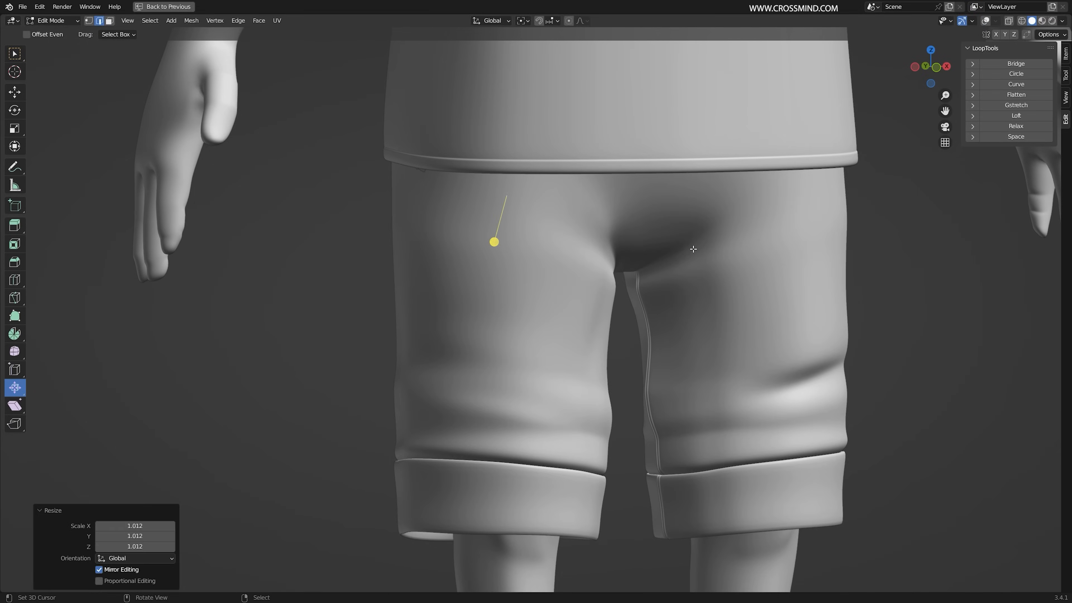
Save PANTS.blend from Object Mode and isolate the shorts in local view for editing
{"action": "right_click", "coordinate": [724, 267], "text": "alt"}
{"action": "key", "text": "shift+alt+z"}
{"action": "key", "text": "shift+alt+z"}
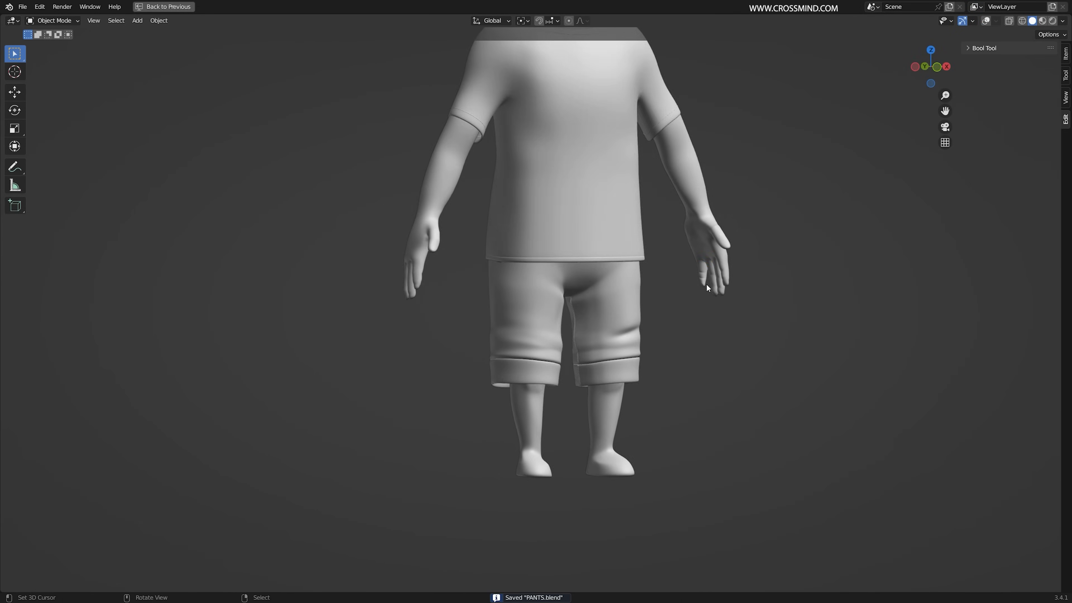
{"action": "middle_click_drag", "start_coordinate": [708, 288], "coordinate": [660, 322]}
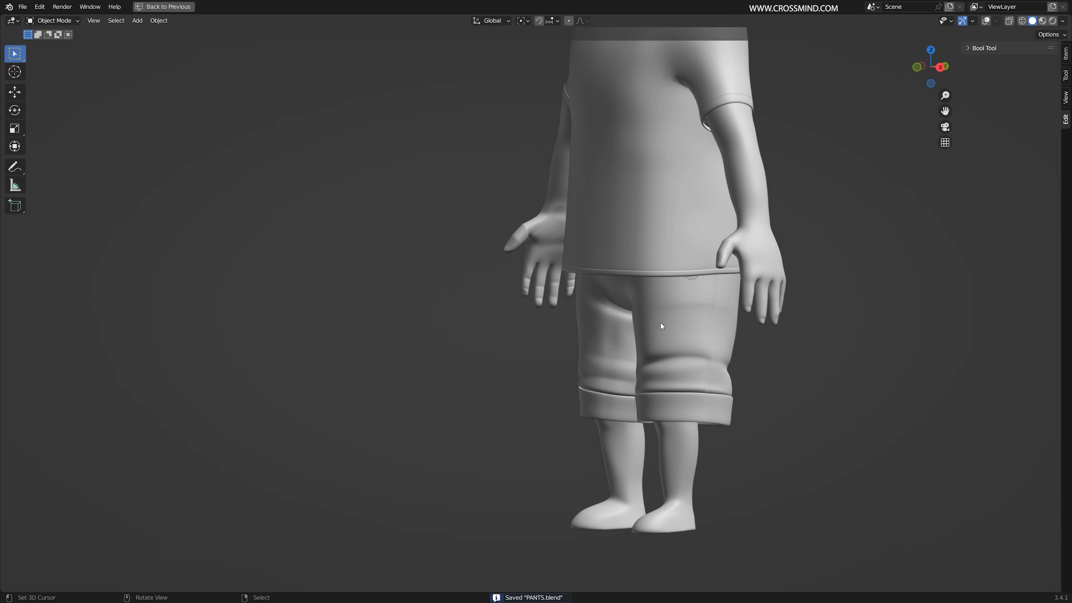
{"action": "key", "text": "KP_Divide"}
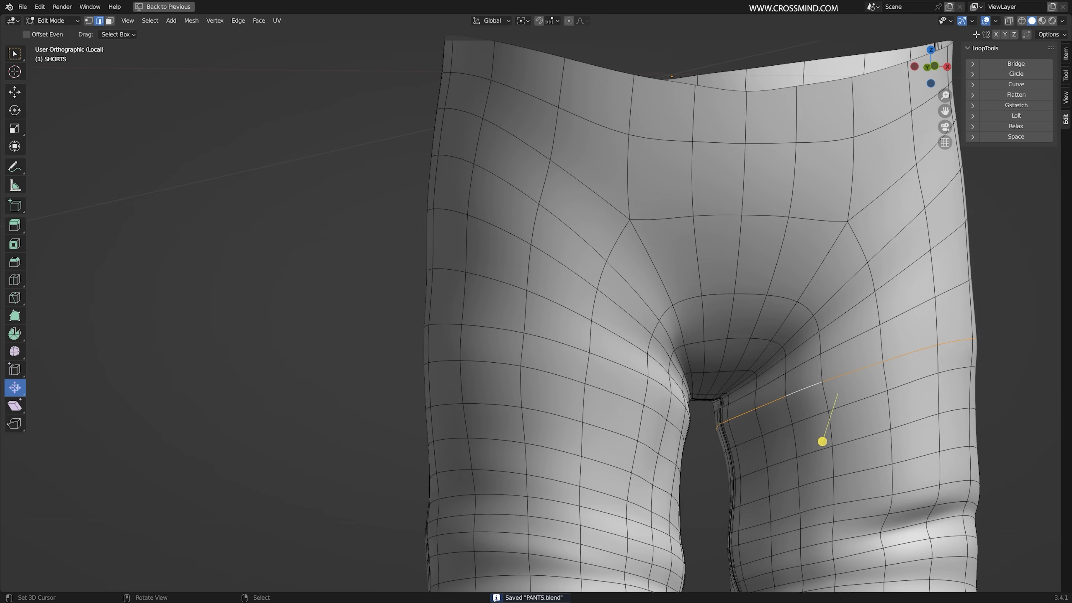
Add two vertical loop cuts down the front centre of the shorts, from the waist to the crotch
{"action": "middle_click_drag", "start_coordinate": [738, 202], "coordinate": [739, 165]}
{"action": "left_click", "coordinate": [699, 140]}
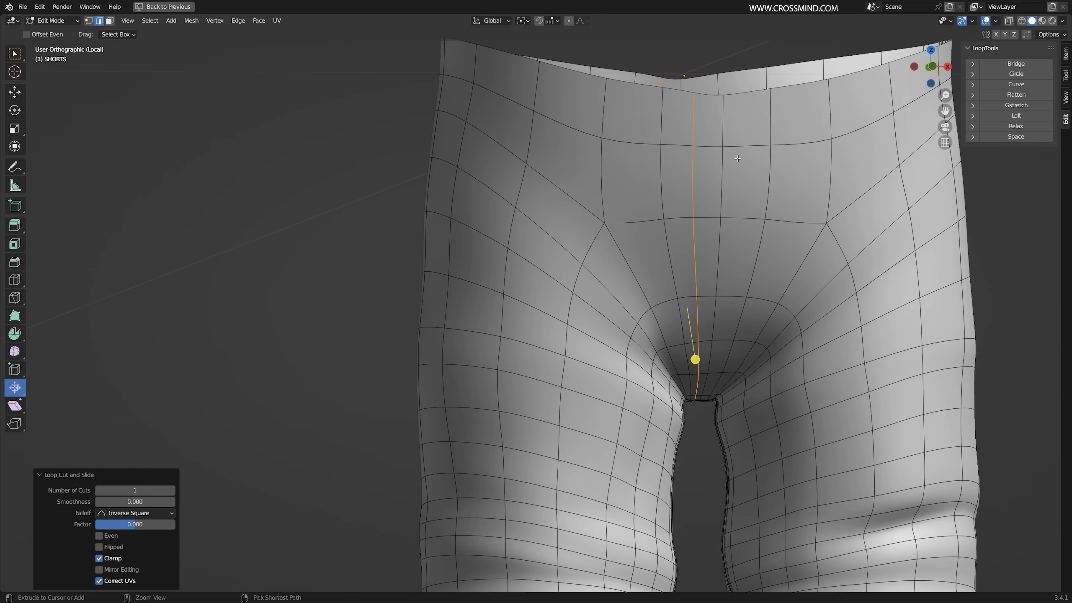
{"action": "middle_click_drag", "start_coordinate": [695, 360], "coordinate": [735, 165]}
{"action": "key", "text": "3"}
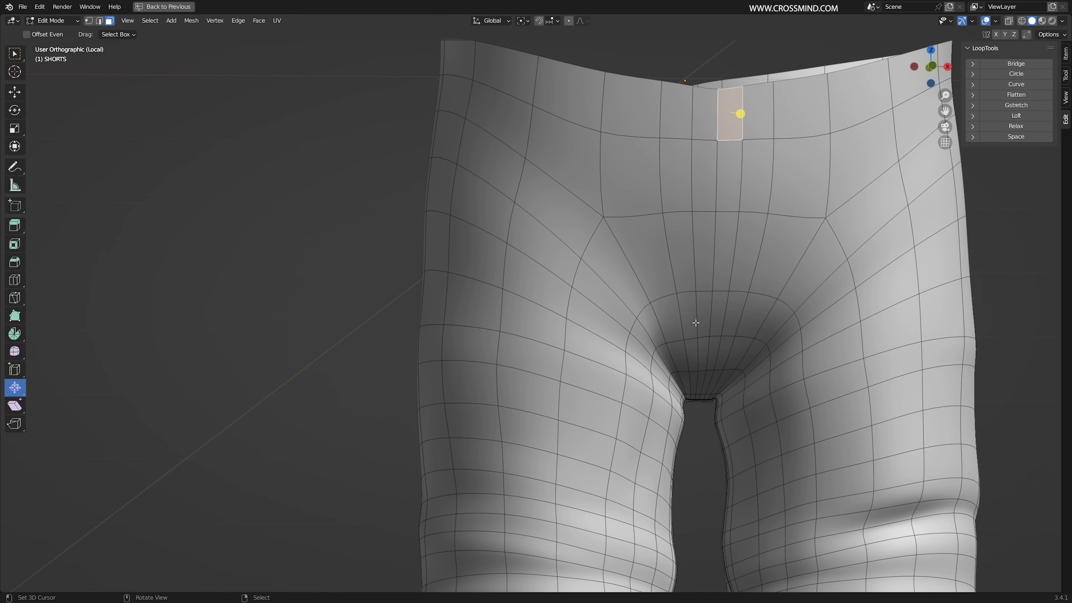
{"action": "middle_click_drag", "start_coordinate": [705, 333], "coordinate": [696, 334]}
{"action": "right_click_drag", "start_coordinate": [730, 318], "coordinate": [728, 319]}
{"action": "right_click_drag", "start_coordinate": [709, 354], "coordinate": [730, 356]}
{"action": "left_click_drag", "start_coordinate": [730, 356], "coordinate": [728, 355]}
{"action": "left_click", "coordinate": [728, 302]}
{"action": "left_click", "coordinate": [733, 349]}
Select the edge path down the front centre and bevel it with a 0.00296 m width and one segment
{"action": "left_click", "coordinate": [736, 112]}
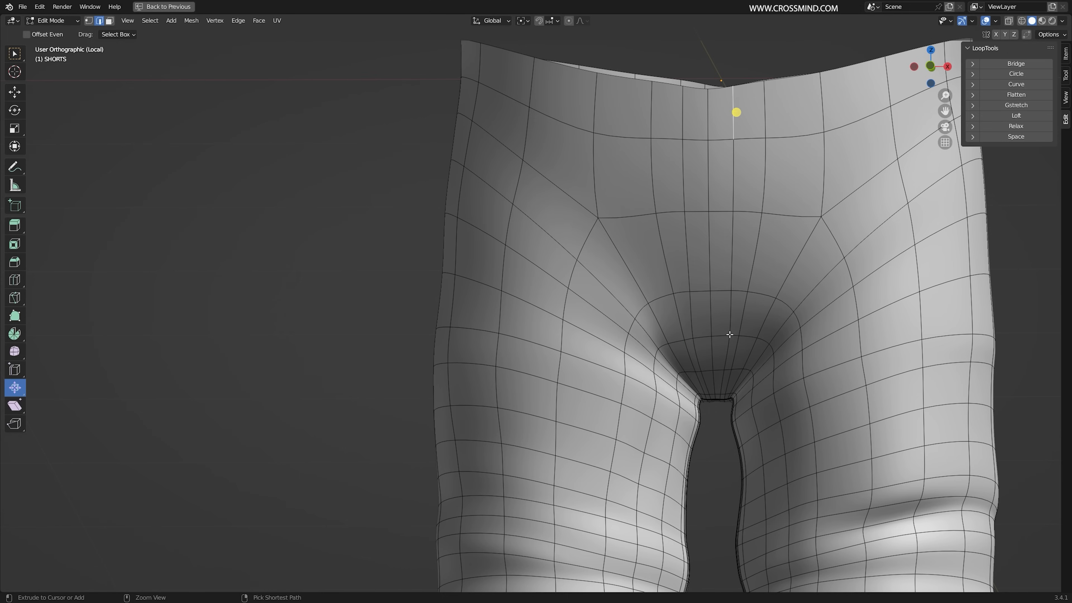
{"action": "right_click", "coordinate": [729, 351], "text": "ctrl"}
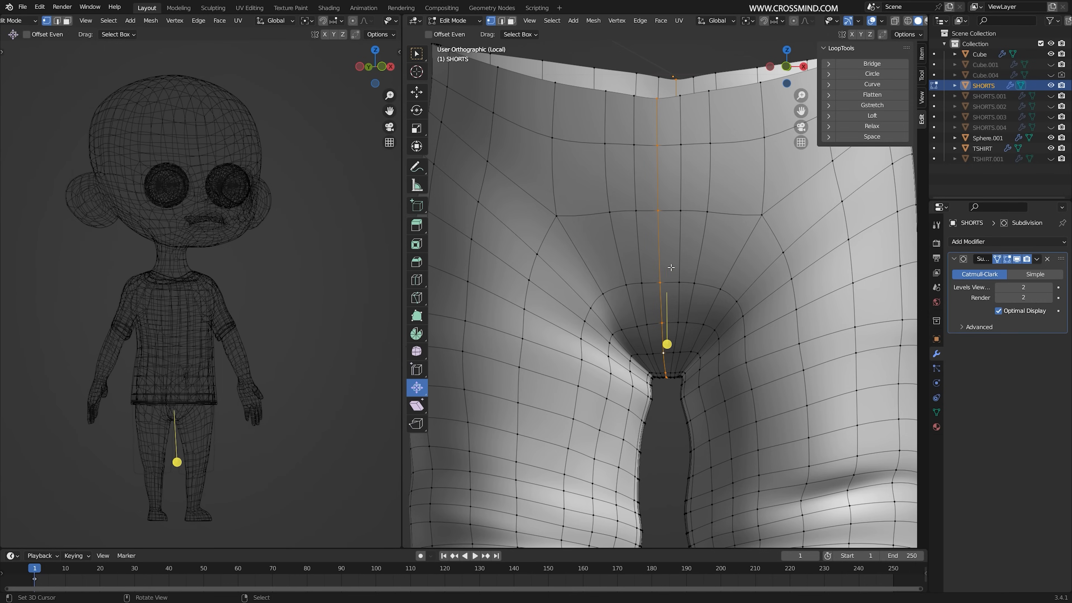
{"action": "middle_click_drag", "start_coordinate": [672, 272], "coordinate": [680, 295]}
{"action": "scroll", "coordinate": [668, 304], "scroll_direction": "down", "scroll_amount": 2}
{"action": "key", "text": "ctrl+0"}
{"action": "key", "text": "ctrl+space"}
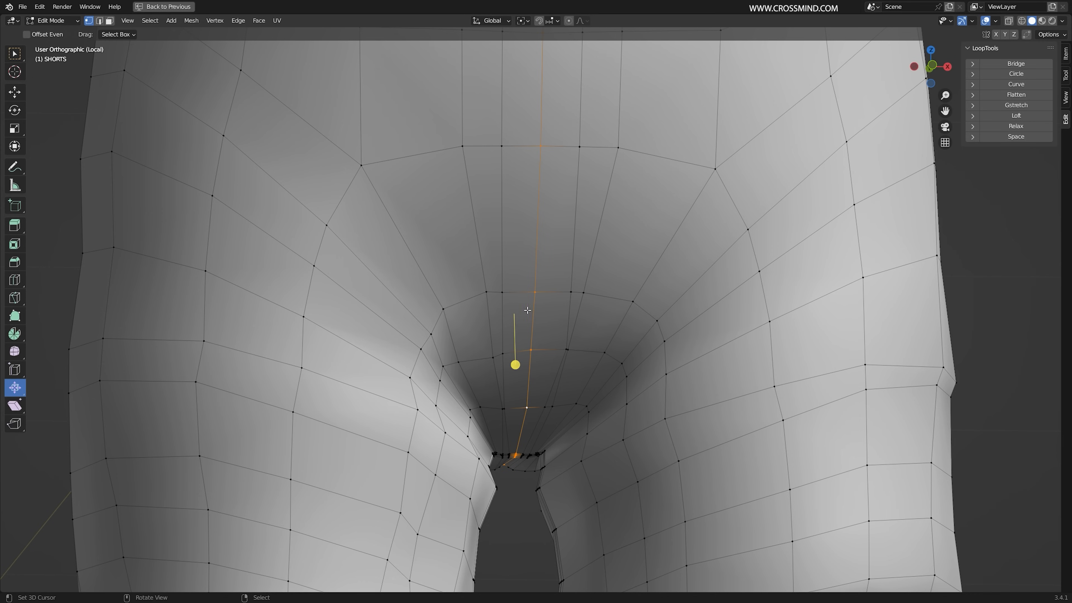
{"action": "left_click", "coordinate": [558, 315]}
{"action": "middle_click_drag", "start_coordinate": [558, 315], "coordinate": [556, 318]}
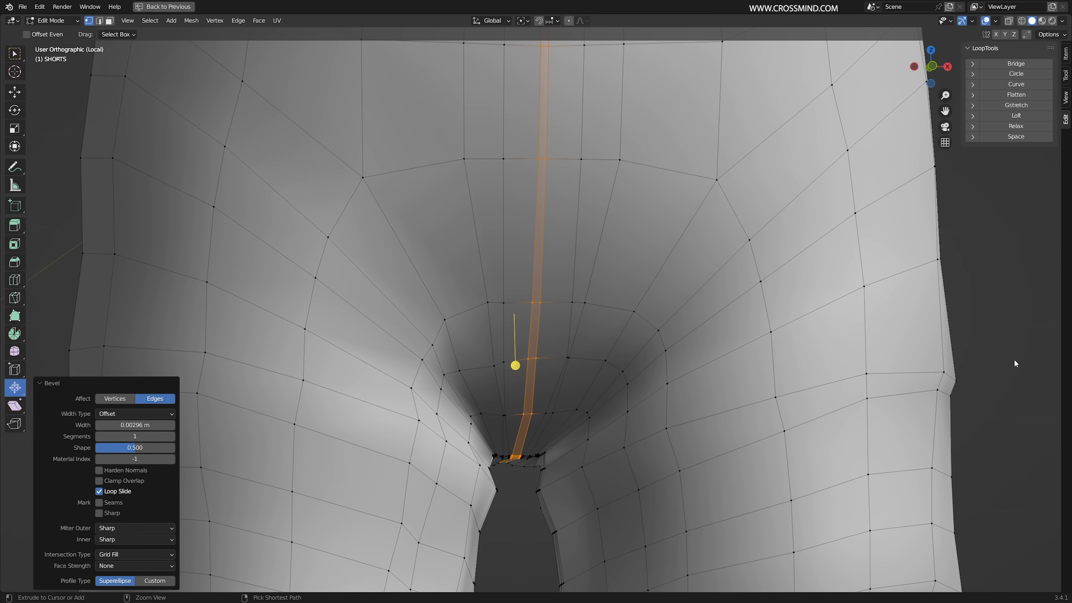
Extrude the bevelled centre strip's faces along their normals and scale the selection to 1.009
{"action": "key", "text": "ctrl+space"}
{"action": "scroll", "coordinate": [707, 313], "scroll_direction": "up", "scroll_amount": 3}
{"action": "scroll", "coordinate": [706, 313], "scroll_direction": "up", "scroll_amount": 3}
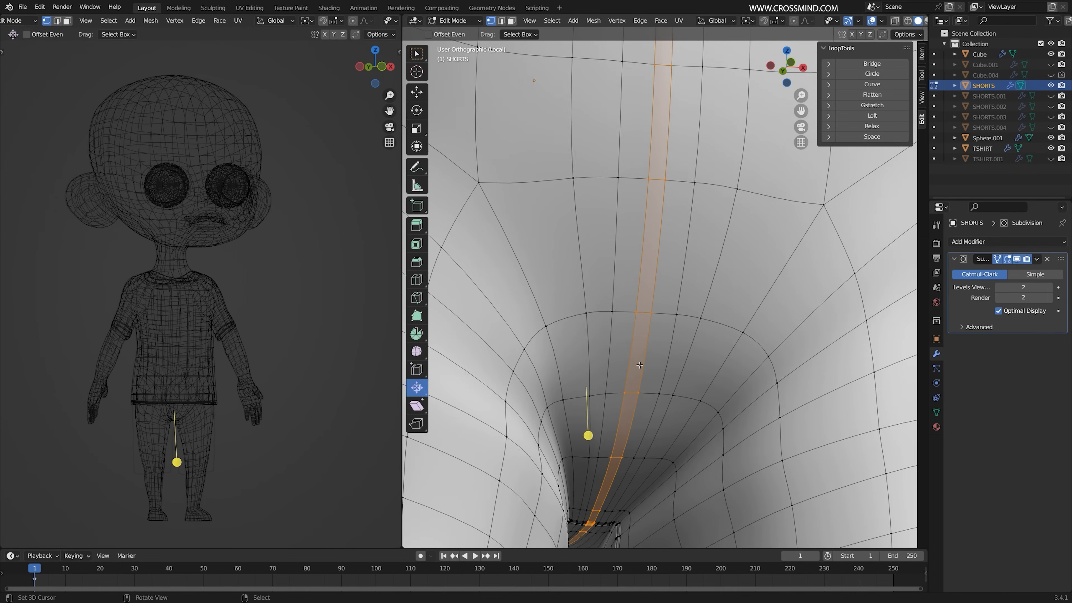
{"action": "key", "text": "alt+e"}
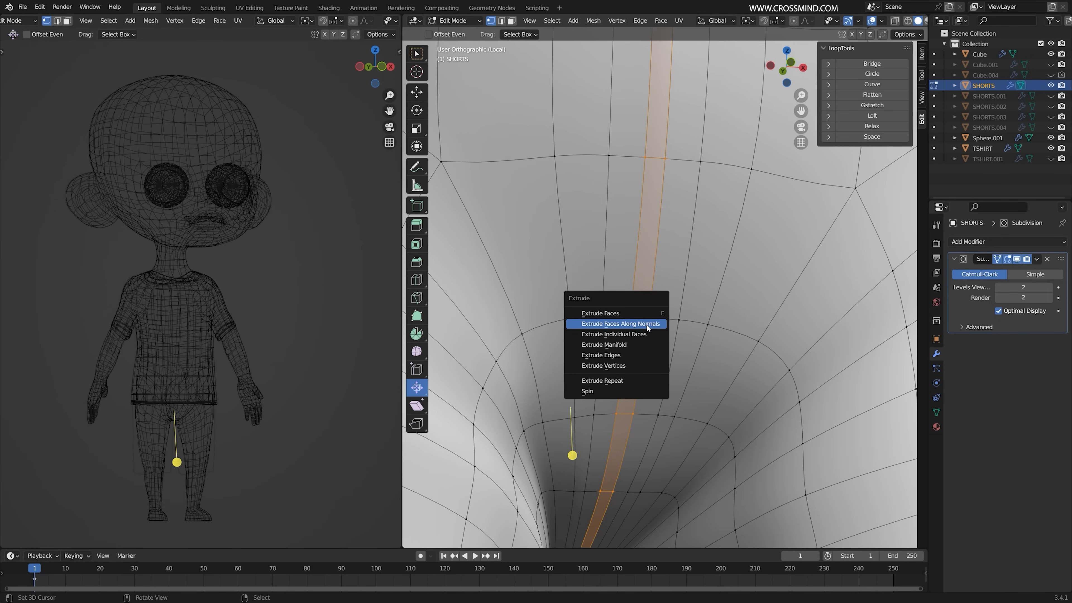
{"action": "left_click", "coordinate": [647, 323]}
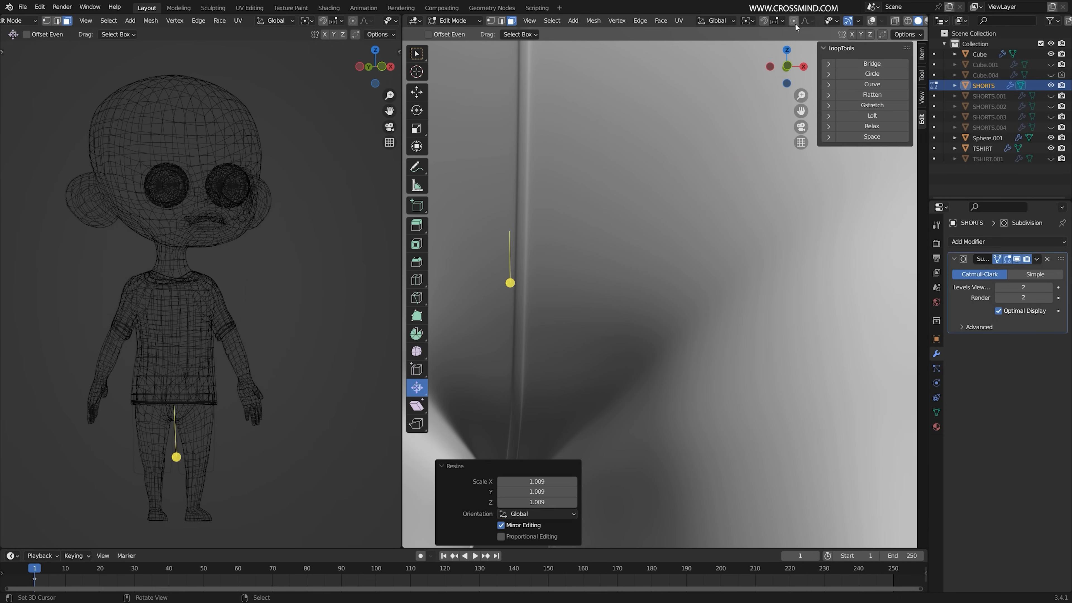
Select the edge path along one side of the raised centre seam and rip it
{"action": "left_click", "coordinate": [703, 344]}
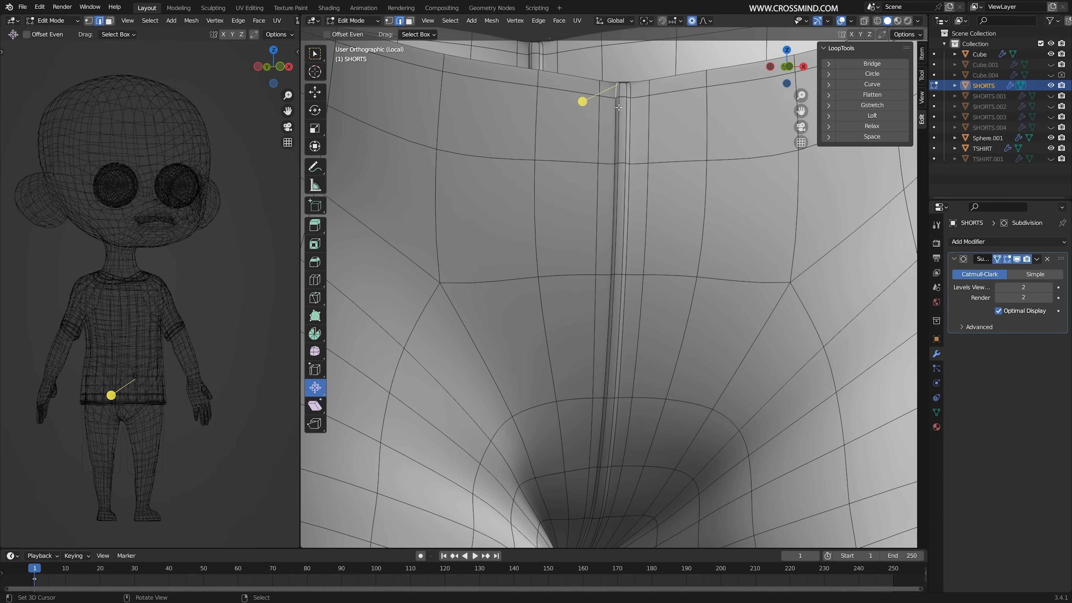
{"action": "middle_click_drag", "start_coordinate": [603, 310], "coordinate": [611, 311]}
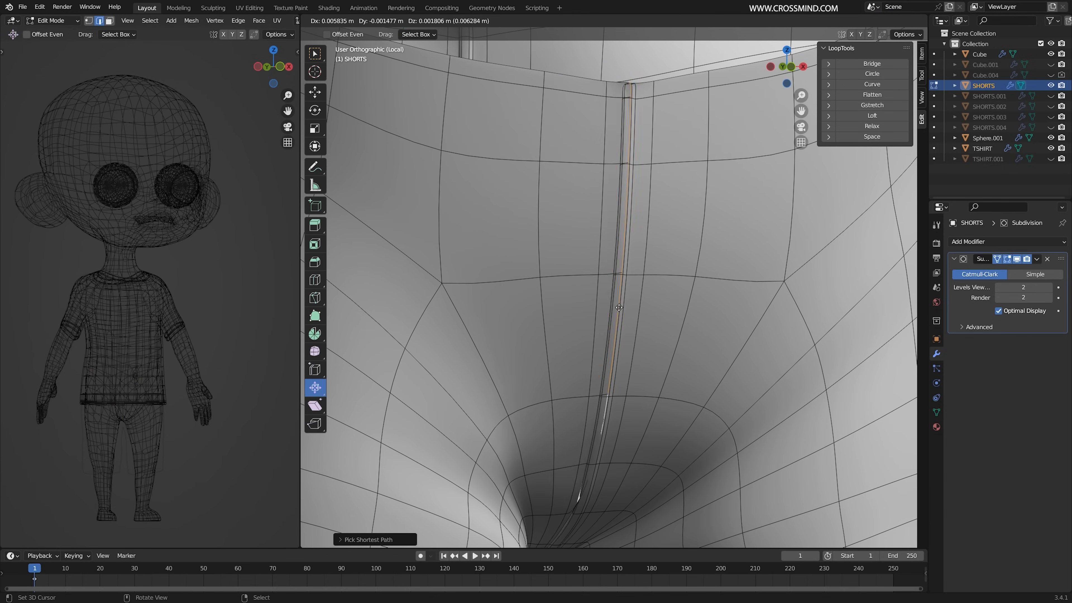
{"action": "left_click", "coordinate": [611, 308]}
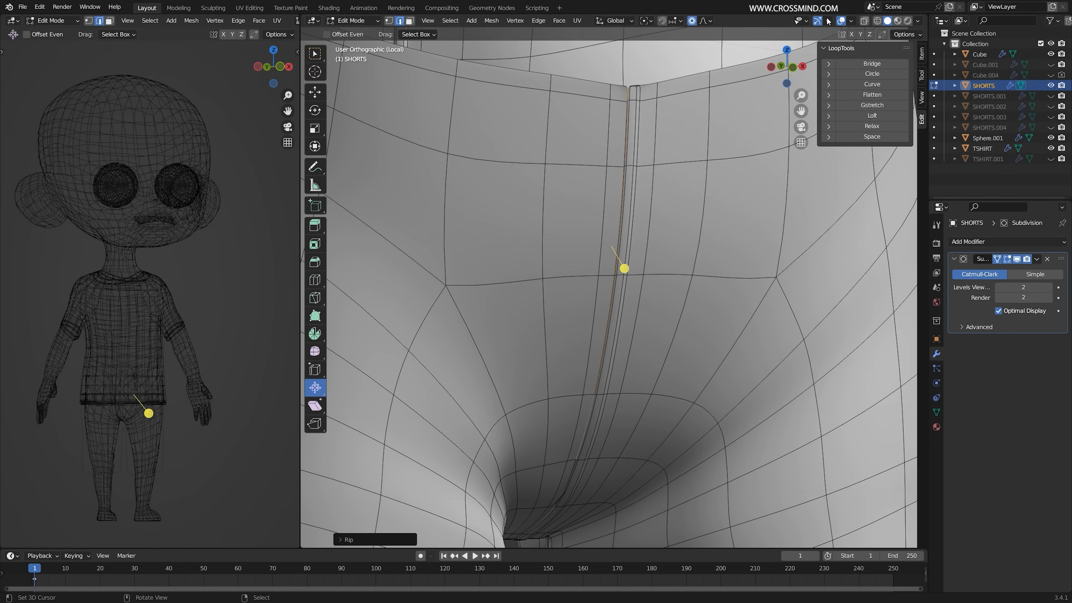
Hide the overlays and move the centre seam's edges with smooth proportional editing at a size of about 0.022 m
{"action": "left_click", "coordinate": [841, 21]}
{"action": "key", "text": "g"}
{"action": "right_click", "coordinate": [601, 208]}
{"action": "middle_click_drag", "start_coordinate": [601, 208], "coordinate": [658, 321]}
{"action": "middle_click_drag", "start_coordinate": [658, 211], "coordinate": [667, 313], "text": "shift"}
{"action": "middle_click_drag", "start_coordinate": [667, 253], "coordinate": [659, 286]}
{"action": "key", "text": "g"}
{"action": "left_click", "coordinate": [668, 357]}
{"action": "middle_click_drag", "start_coordinate": [668, 357], "coordinate": [622, 383]}
{"action": "key", "text": "g"}
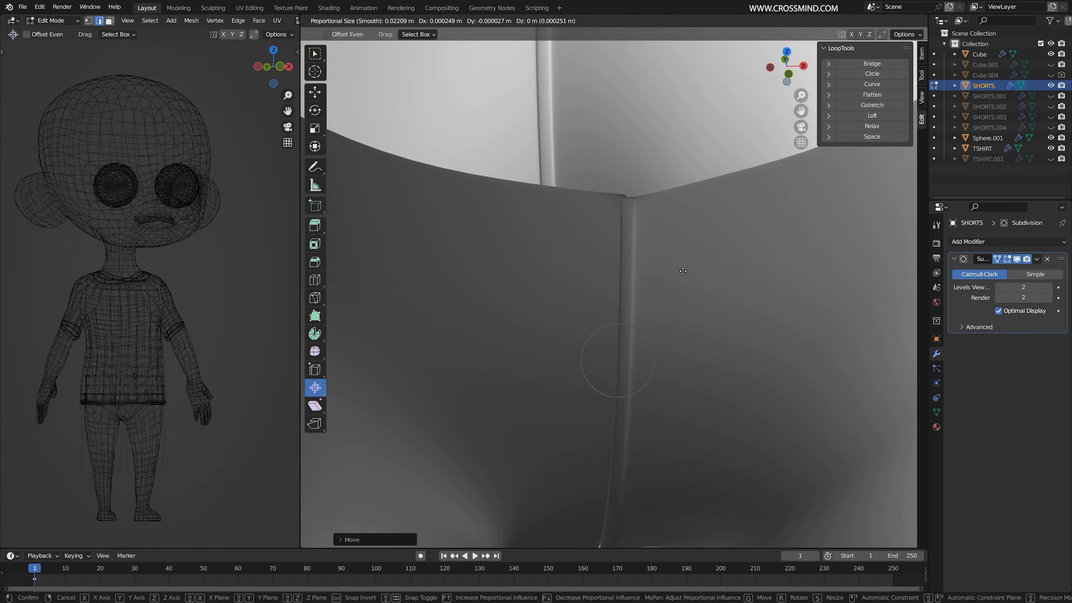
{"action": "scroll", "coordinate": [654, 294], "scroll_direction": "down", "scroll_amount": 2}
{"action": "middle_click_drag", "start_coordinate": [692, 330], "coordinate": [638, 269], "text": "shift"}
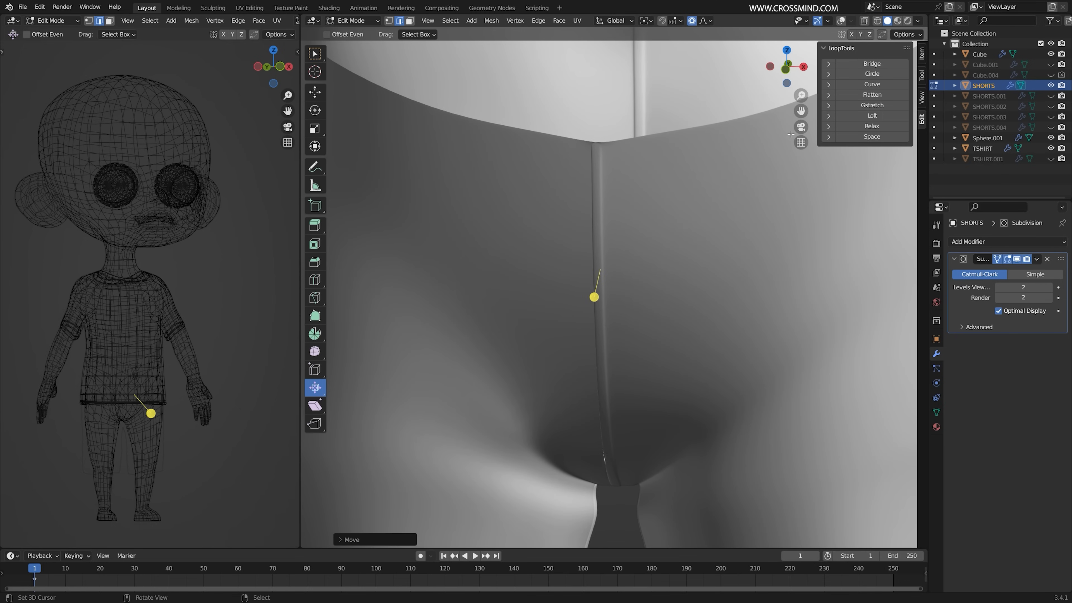
Show the overlays and slide the selected geometry beside the centre seam to even out the spacing
{"action": "left_click", "coordinate": [842, 20]}
{"action": "middle_click_drag", "start_coordinate": [610, 435], "coordinate": [641, 242]}
{"action": "mouse_move", "coordinate": [635, 363]}
{"action": "middle_mouse_down"}
{"action": "mouse_move", "coordinate": [632, 354]}
{"action": "mouse_move", "coordinate": [649, 356]}
{"action": "mouse_move", "coordinate": [651, 367]}
{"action": "middle_mouse_up"}
{"action": "key", "text": "3"}
{"action": "middle_click_drag", "start_coordinate": [651, 368], "coordinate": [650, 507], "text": "shift"}
{"action": "right_click", "coordinate": [653, 316]}
{"action": "key", "text": "g"}
{"action": "key", "text": "g"}
{"action": "left_click", "coordinate": [661, 329]}
Slide the two uppermost vertices beside the centre seam outward along their edges
{"action": "key", "text": "g"}
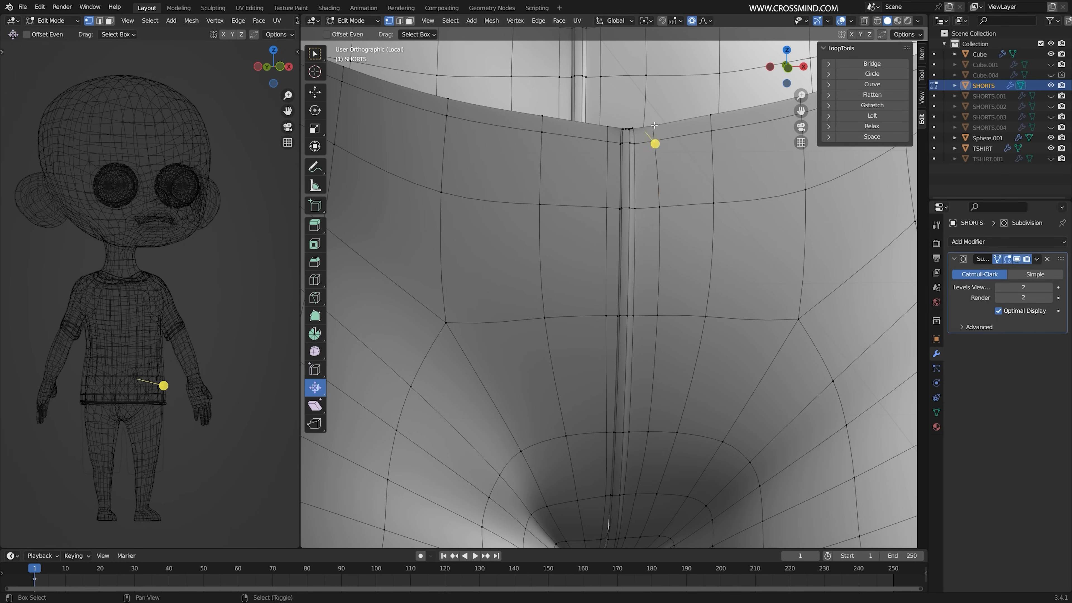
{"action": "right_click", "coordinate": [654, 129], "text": "shift"}
{"action": "key", "text": "g"}
{"action": "key", "text": "g"}
{"action": "left_click", "coordinate": [688, 129]}
{"action": "right_click", "coordinate": [660, 206]}
{"action": "key", "text": "g"}
{"action": "key", "text": "g"}
{"action": "left_click", "coordinate": [683, 204]}
Turn off the subdivision preview in Edit Mode and slide the next lower vertex beside the seam outward
{"action": "key", "text": "alt+v"}
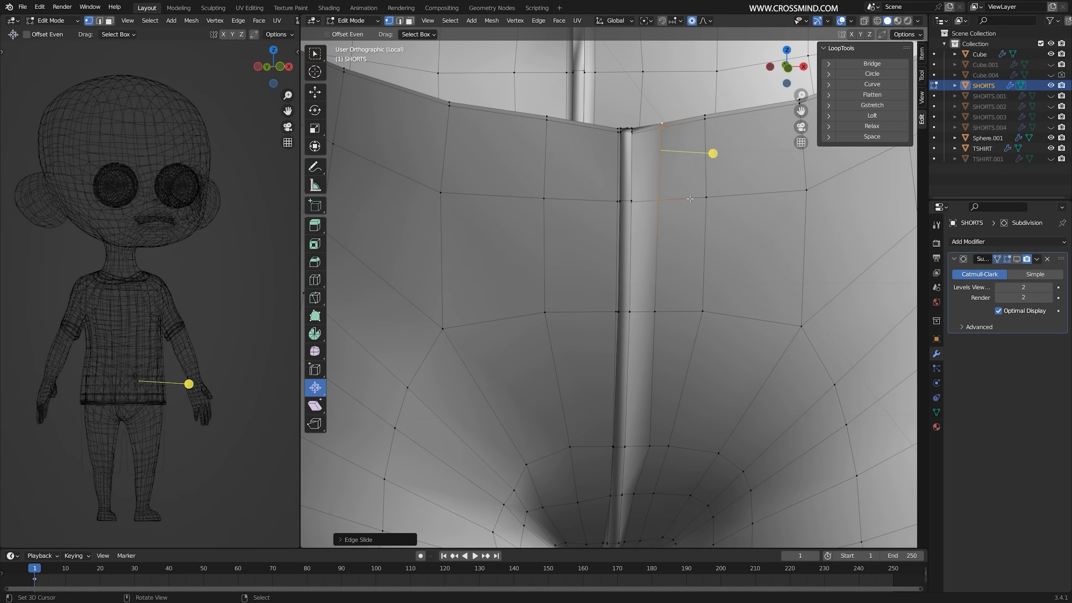
{"action": "right_click", "coordinate": [656, 304]}
{"action": "key", "text": "g"}
{"action": "key", "text": "g"}
{"action": "left_click", "coordinate": [669, 299]}
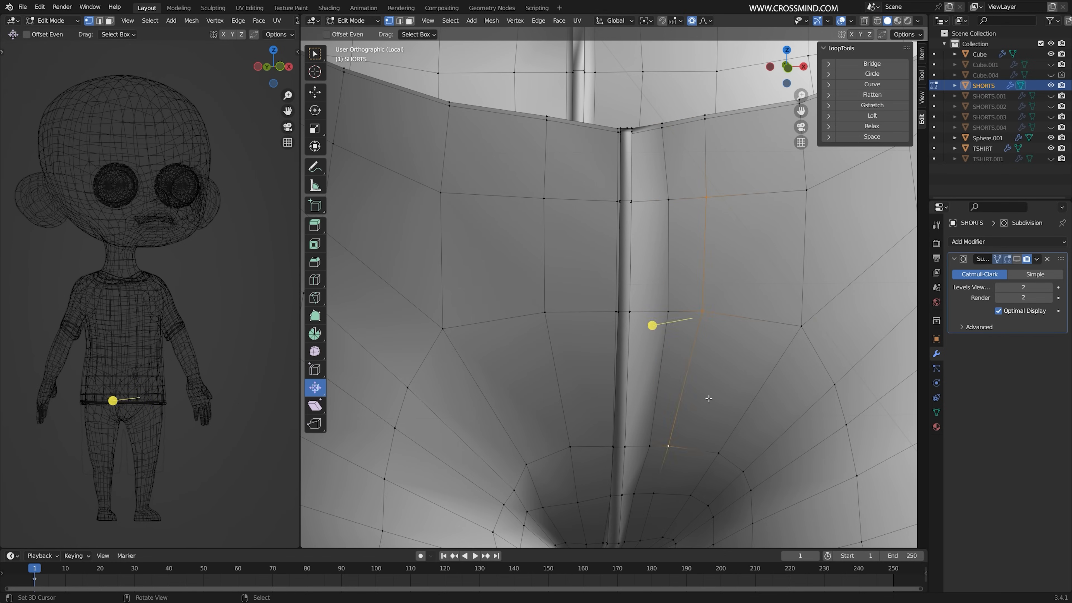
{"action": "left_click", "coordinate": [659, 326]}
Slide the waistline vertex and a lower vertex beside the seam to straighten the edge line
{"action": "mouse_move", "coordinate": [634, 135]}
{"action": "middle_mouse_down"}
{"action": "mouse_move", "coordinate": [663, 137]}
{"action": "mouse_move", "coordinate": [634, 143]}
{"action": "middle_mouse_up"}
{"action": "right_click", "coordinate": [668, 130]}
{"action": "key", "text": "g"}
{"action": "key", "text": "g"}
{"action": "left_click", "coordinate": [674, 133]}
{"action": "middle_click_drag", "start_coordinate": [675, 375], "coordinate": [671, 251], "text": "shift"}
{"action": "right_click", "coordinate": [662, 379]}
{"action": "key", "text": "g"}
{"action": "key", "text": "g"}
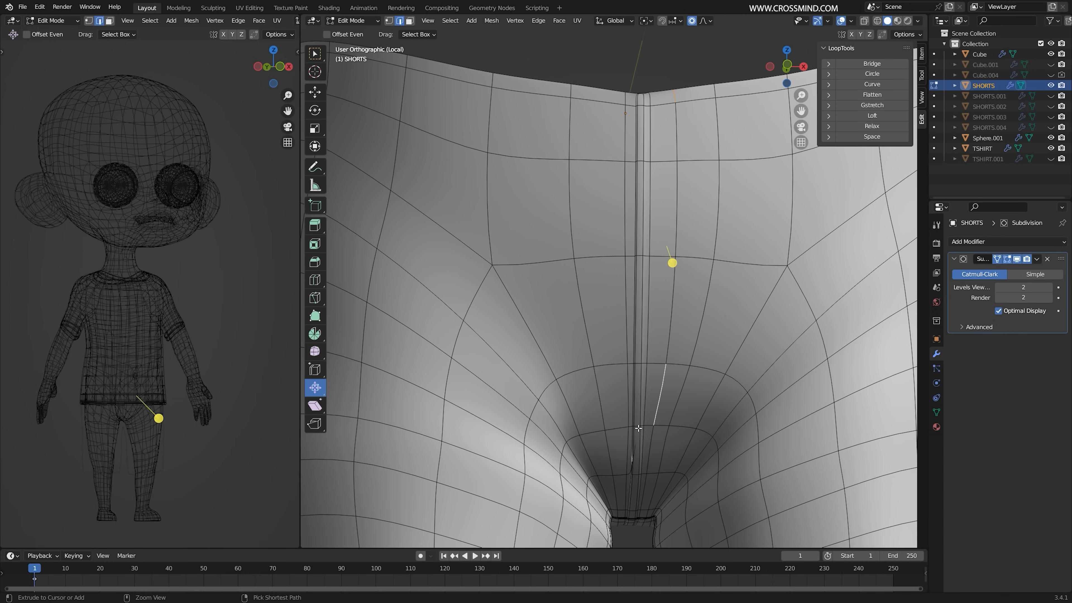
Select the J-shaped edge path beside the shorts' centre seam up to the waistline and bevel it into a narrow strip
{"action": "right_click", "coordinate": [637, 428], "text": "ctrl"}
{"action": "scroll", "coordinate": [681, 257], "scroll_direction": "up", "scroll_amount": 1}
{"action": "middle_click_drag", "start_coordinate": [681, 257], "coordinate": [650, 241], "text": "shift"}
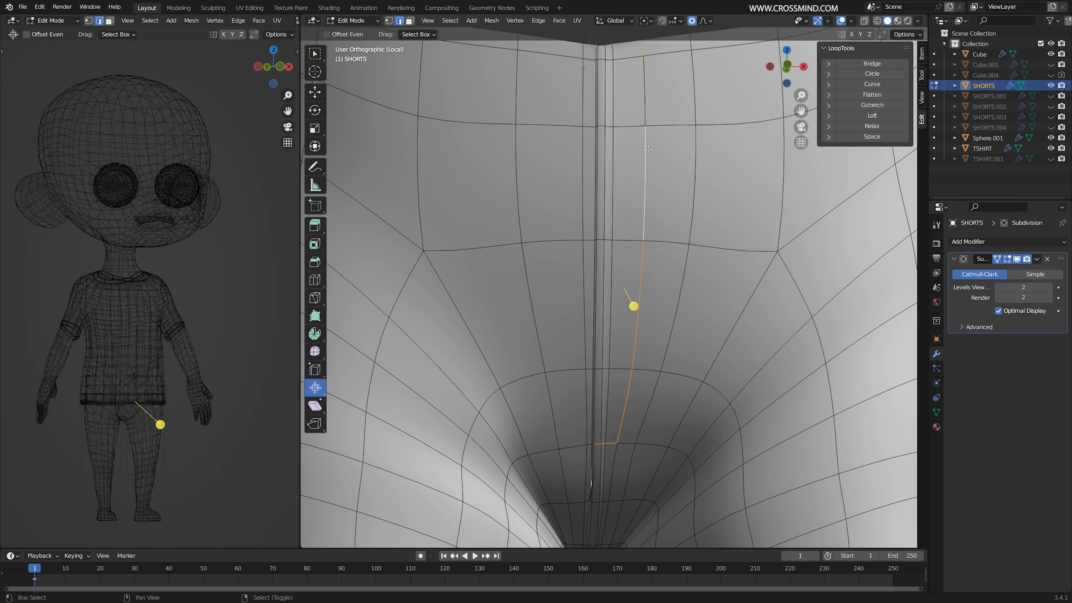
{"action": "right_click", "coordinate": [645, 94], "text": "shift"}
{"action": "scroll", "coordinate": [669, 321], "scroll_direction": "down", "scroll_amount": 2}
{"action": "key", "text": "shift+z"}
{"action": "middle_click_drag", "start_coordinate": [653, 188], "coordinate": [671, 189]}
{"action": "scroll", "coordinate": [634, 404], "scroll_direction": "up", "scroll_amount": 1}
{"action": "scroll", "coordinate": [634, 401], "scroll_direction": "up", "scroll_amount": 2}
{"action": "key", "text": "shift+z"}
{"action": "middle_click_drag", "start_coordinate": [679, 414], "coordinate": [663, 404]}
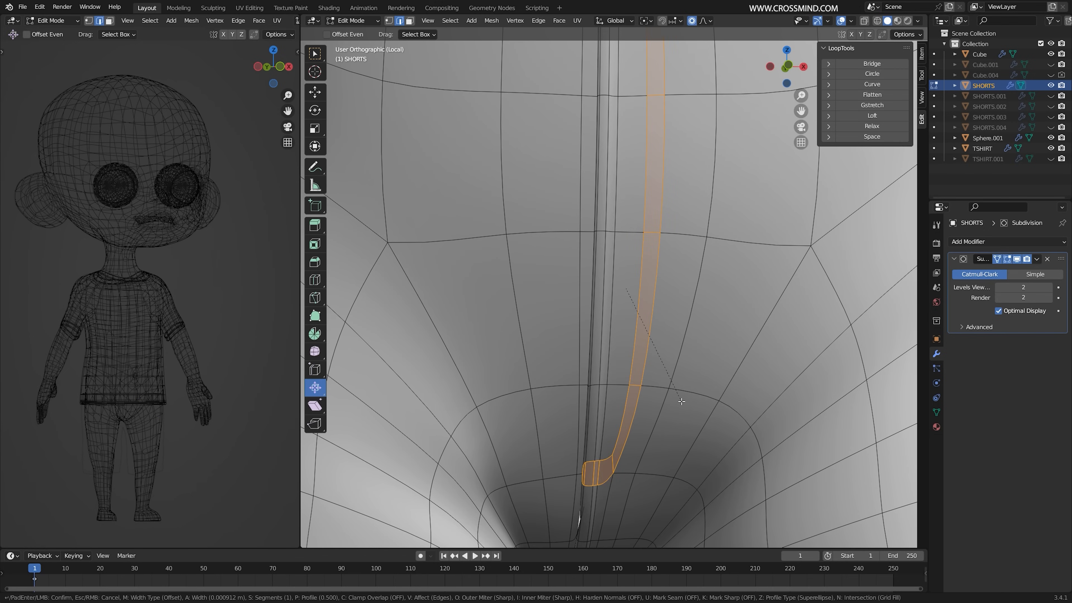
{"action": "left_click", "coordinate": [680, 401]}
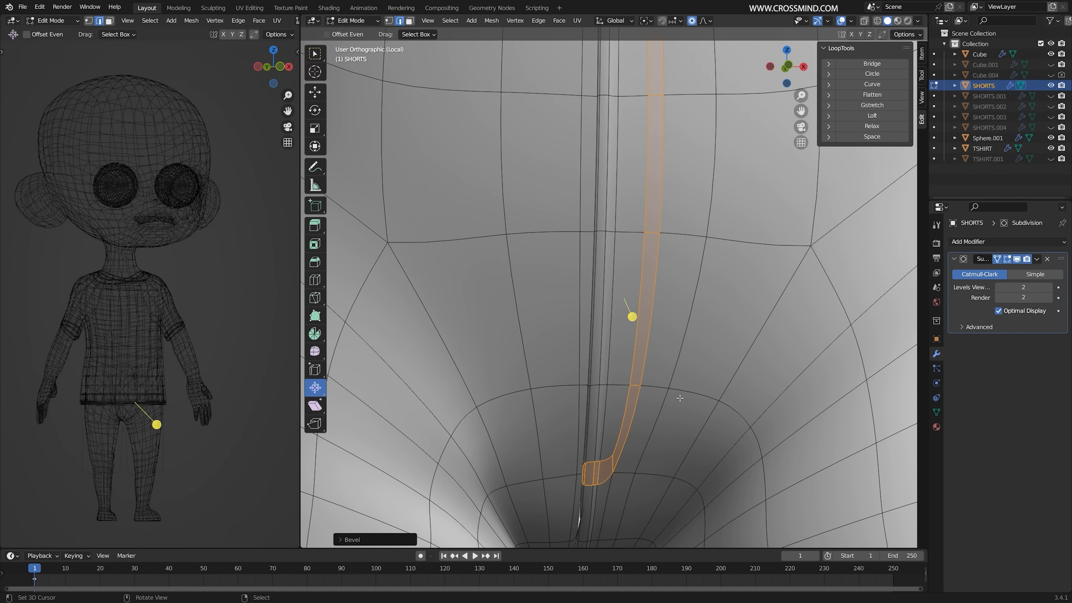
Add a centred loop cut along the bevelled J-shaped strip, move it slightly along global Y and check it in Object Mode
{"action": "left_click", "coordinate": [653, 229]}
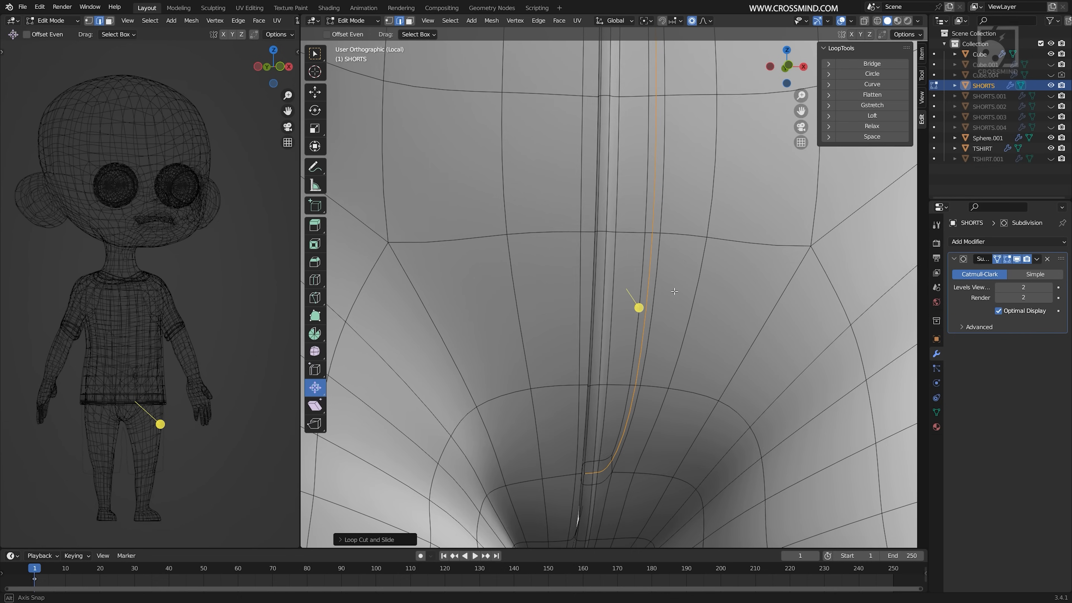
{"action": "key", "text": "g"}
{"action": "key", "text": "y"}
{"action": "scroll", "coordinate": [669, 290], "scroll_direction": "up", "scroll_amount": 4}
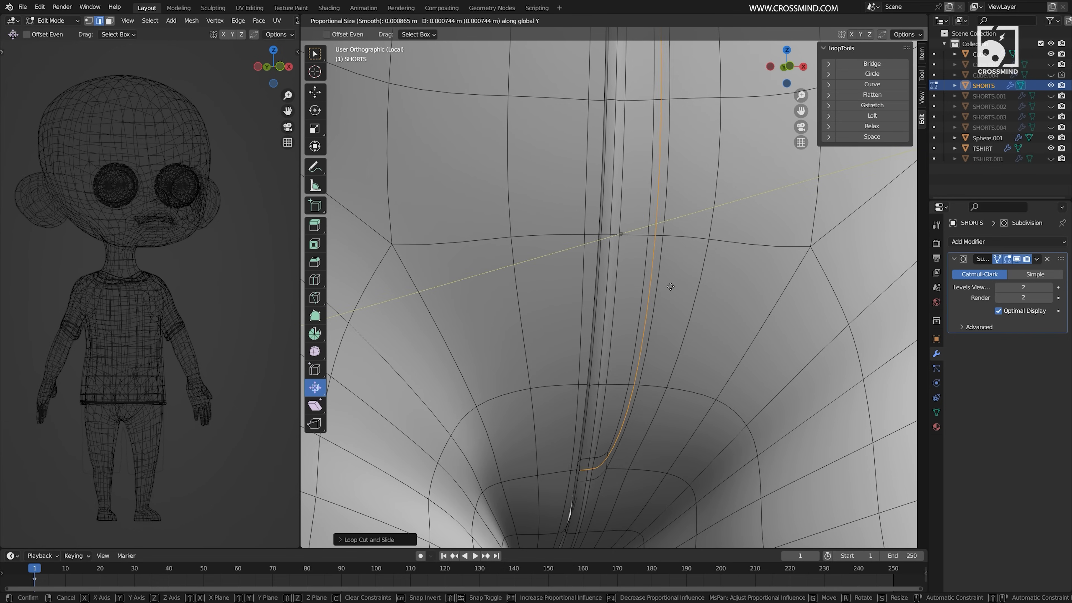
{"action": "left_click", "coordinate": [669, 289]}
{"action": "middle_click_drag", "start_coordinate": [669, 304], "coordinate": [714, 334]}
{"action": "key", "text": "Tab"}
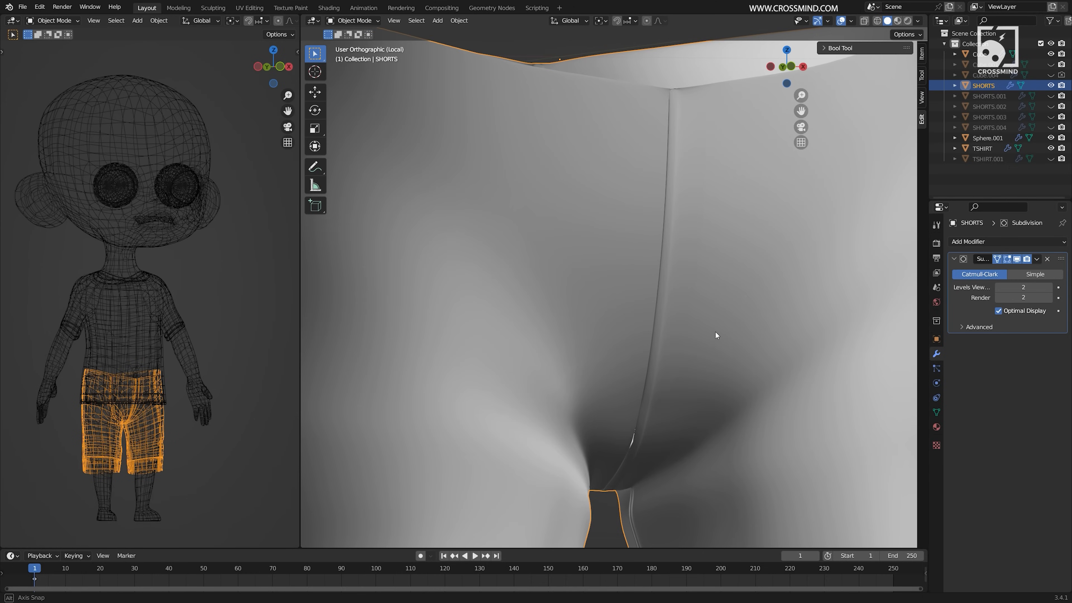
{"action": "key", "text": "Tab"}
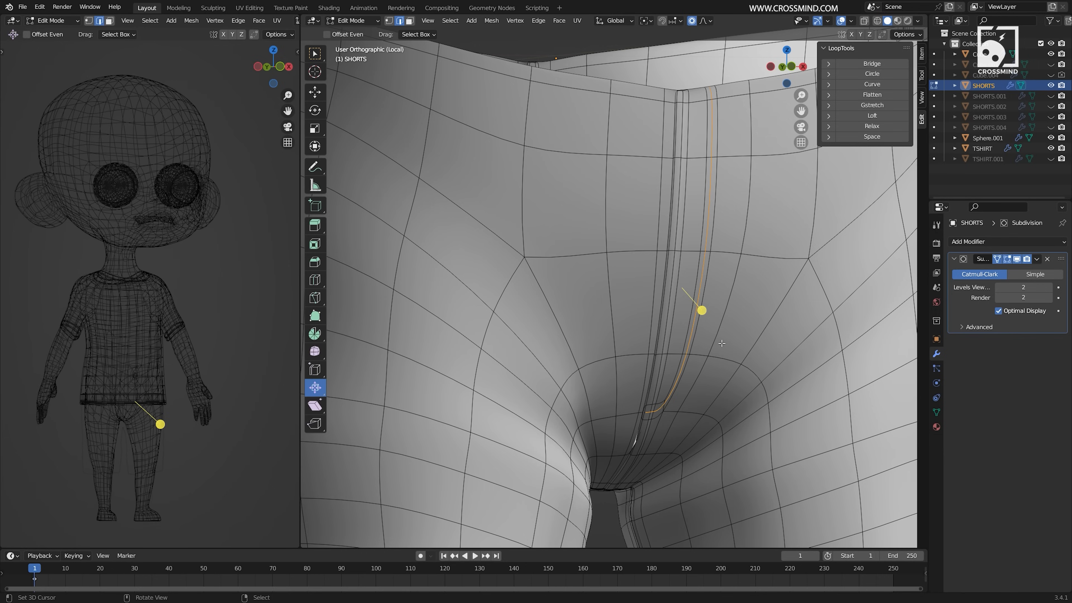
Hide the overlays and move the strip's middle loop further along global Y
{"action": "left_click", "coordinate": [842, 20]}
{"action": "key", "text": "g"}
{"action": "key", "text": "y"}
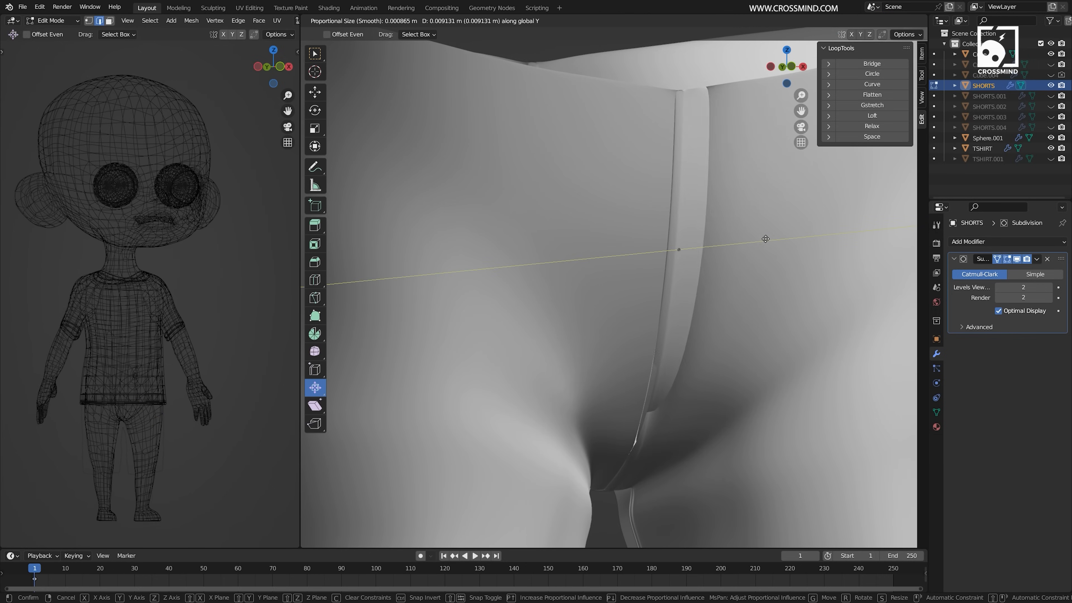
{"action": "left_click", "coordinate": [770, 240]}
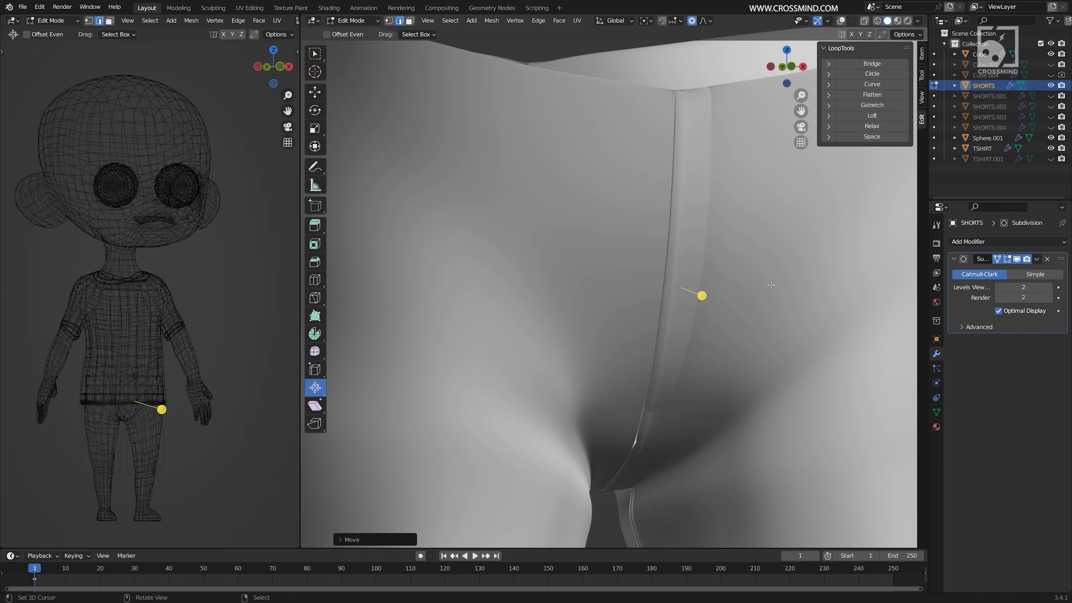
Turn off the subdivision modifier's viewport display and show the overlays again
{"action": "scroll", "coordinate": [770, 239], "scroll_direction": "down", "scroll_amount": 2}
{"action": "left_click", "coordinate": [1017, 259]}
{"action": "middle_click_drag", "start_coordinate": [671, 286], "coordinate": [698, 404]}
{"action": "scroll", "coordinate": [699, 403], "scroll_direction": "up", "scroll_amount": 2}
{"action": "left_click", "coordinate": [841, 21]}
{"action": "middle_click_drag", "start_coordinate": [709, 307], "coordinate": [661, 266]}
{"action": "key", "text": "g"}
{"action": "key", "text": "x"}
{"action": "key", "text": "x"}
{"action": "key", "text": "g"}
{"action": "right_click", "coordinate": [730, 307]}
Bevel the J-shaped edge path beside the centre seam about 0.003 m wide
{"action": "scroll", "coordinate": [717, 300], "scroll_direction": "up", "scroll_amount": 3}
{"action": "middle_click_drag", "start_coordinate": [692, 362], "coordinate": [660, 307], "text": "shift"}
{"action": "key", "text": "ctrl+b"}
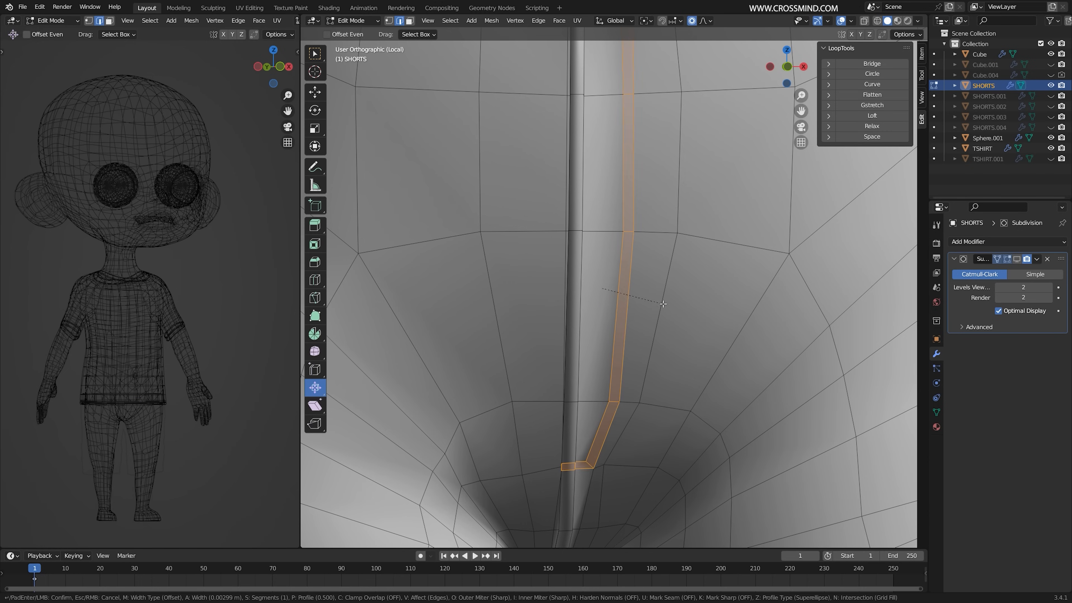
{"action": "left_click", "coordinate": [664, 307]}
Add a centred loop cut along the new J-shaped strip, then move it along global Y and rescale it
{"action": "left_click", "coordinate": [630, 232]}
{"action": "right_click", "coordinate": [630, 232]}
{"action": "middle_click_drag", "start_coordinate": [630, 233], "coordinate": [675, 254]}
{"action": "key", "text": "g"}
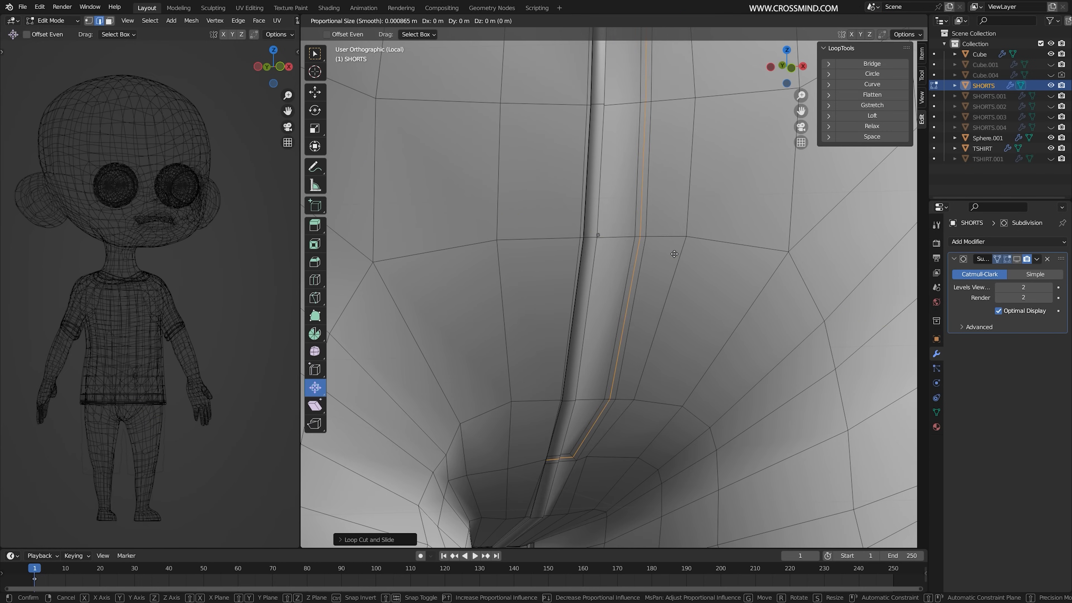
{"action": "key", "text": "y"}
{"action": "left_click", "coordinate": [675, 256]}
{"action": "key", "text": "s"}
{"action": "left_click", "coordinate": [712, 275]}
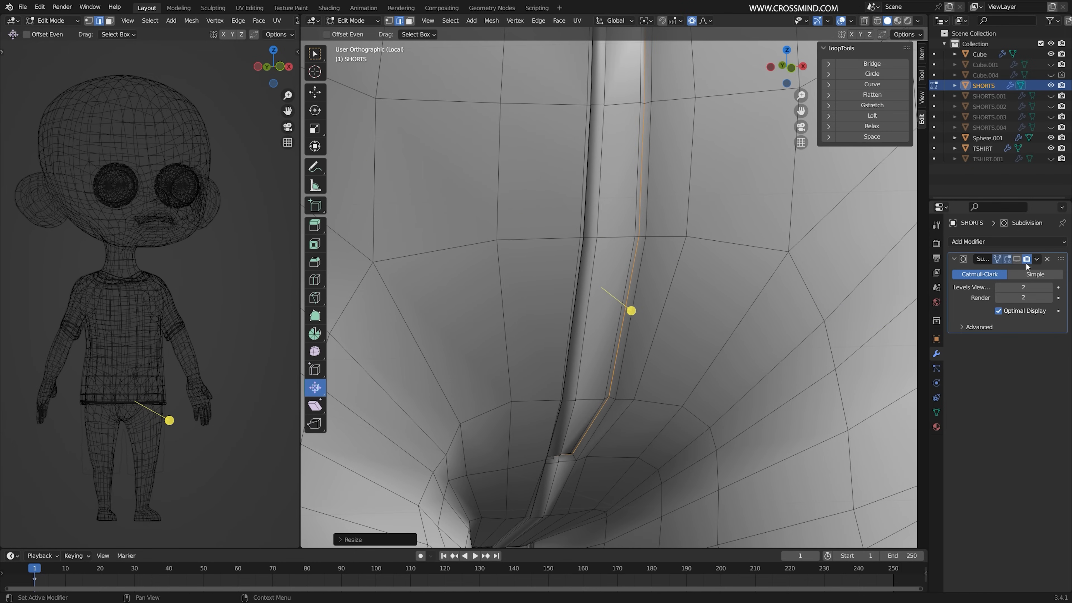
Turn the subdivision's viewport display back on and move the vertex at the gap in the lower centre seam
{"action": "left_click", "coordinate": [1018, 259]}
{"action": "scroll", "coordinate": [656, 367], "scroll_direction": "down", "scroll_amount": 6}
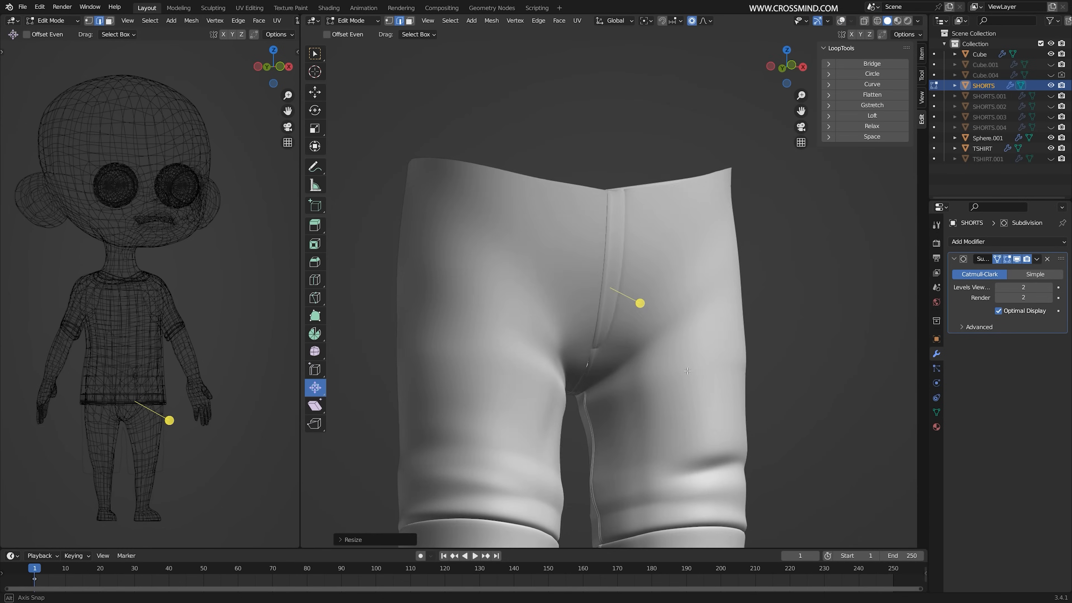
{"action": "scroll", "coordinate": [634, 296], "scroll_direction": "up", "scroll_amount": 8}
{"action": "key", "text": "shift+alt+z"}
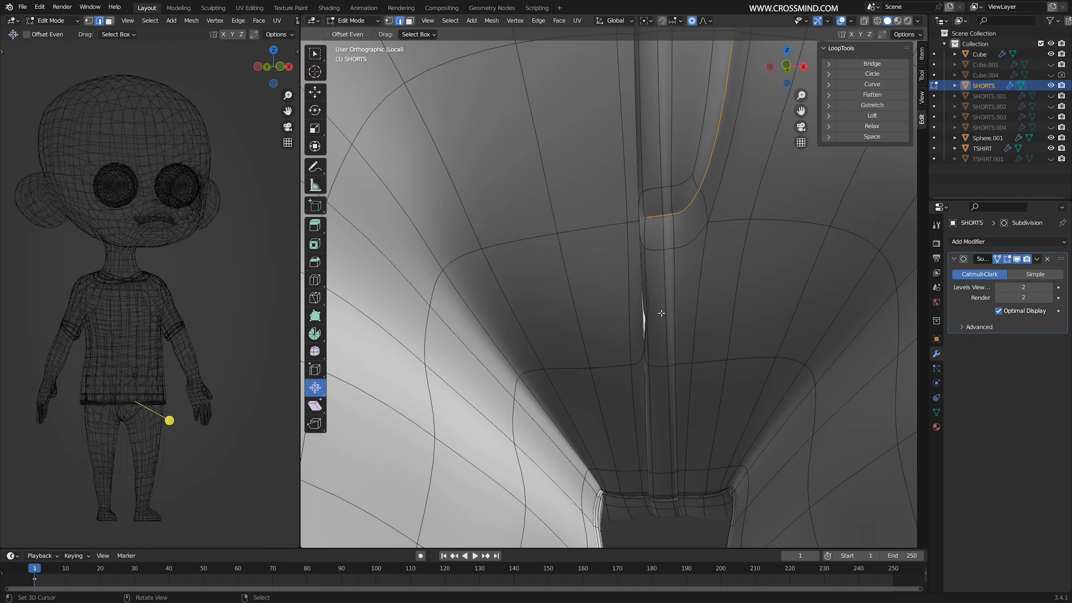
{"action": "key", "text": "1"}
{"action": "right_click", "coordinate": [627, 323]}
{"action": "key", "text": "z"}
{"action": "mouse_move", "coordinate": [651, 316]}
{"action": "middle_mouse_down"}
{"action": "mouse_move", "coordinate": [663, 316]}
{"action": "mouse_move", "coordinate": [648, 322]}
{"action": "middle_mouse_up"}
{"action": "left_click", "coordinate": [888, 21]}
{"action": "key", "text": "g"}
{"action": "left_click", "coordinate": [674, 326]}
Reposition the remaining vertices along the lower centre seam to close the gap below the J-shaped line
{"action": "left_click", "coordinate": [648, 265]}
{"action": "middle_click_drag", "start_coordinate": [649, 263], "coordinate": [723, 290]}
{"action": "key", "text": "g"}
{"action": "left_click", "coordinate": [714, 294]}
{"action": "middle_click_drag", "start_coordinate": [659, 354], "coordinate": [662, 379]}
{"action": "key", "text": "alt+a"}
{"action": "right_click", "coordinate": [644, 296]}
{"action": "key", "text": "g"}
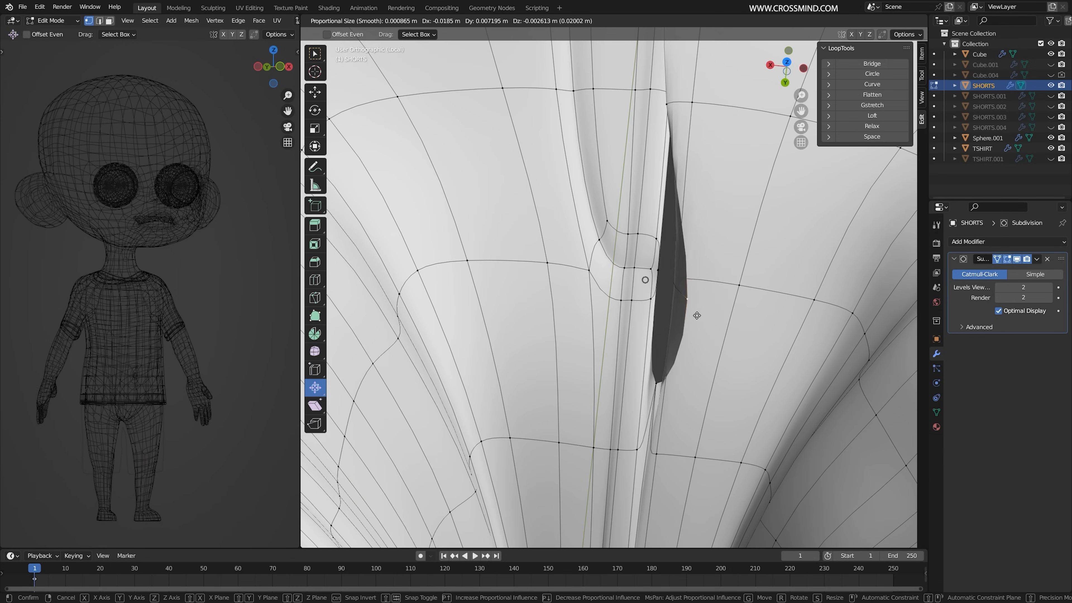
{"action": "left_click", "coordinate": [641, 320]}
{"action": "middle_click_drag", "start_coordinate": [641, 320], "coordinate": [553, 296]}
{"action": "left_click", "coordinate": [618, 383]}
{"action": "key", "text": "g"}
{"action": "middle_click_drag", "start_coordinate": [620, 383], "coordinate": [644, 380]}
{"action": "left_click", "coordinate": [676, 375]}
Return to Object Mode and save the file
{"action": "key", "text": "Tab"}
{"action": "scroll", "coordinate": [692, 228], "scroll_direction": "down", "scroll_amount": 7}
{"action": "middle_click_drag", "start_coordinate": [692, 211], "coordinate": [755, 251]}
{"action": "key", "text": "ctrl+s"}
{"action": "scroll", "coordinate": [695, 226], "scroll_direction": "up", "scroll_amount": 2}
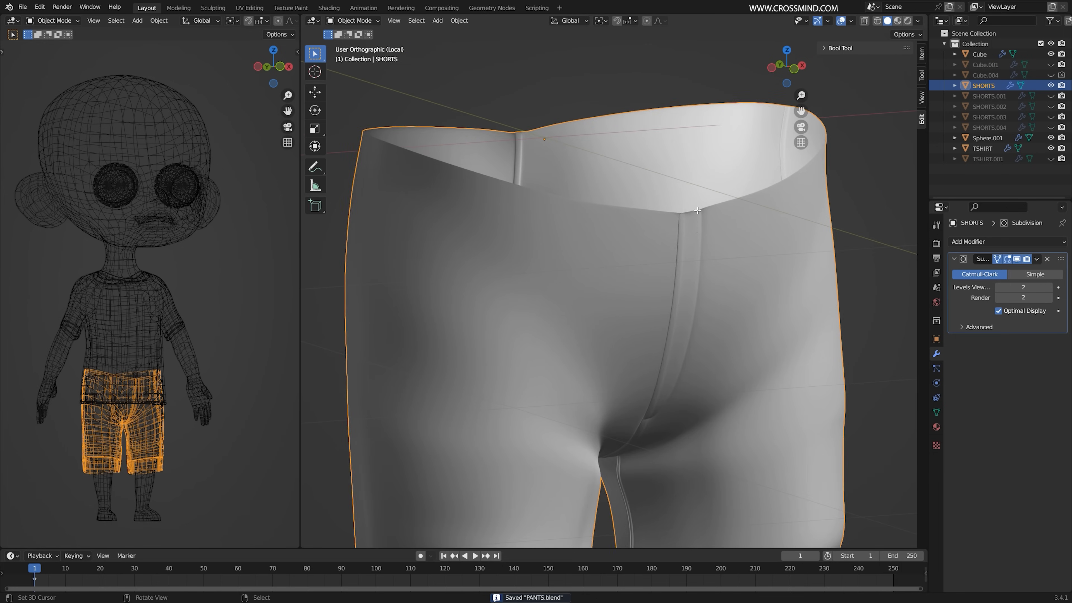
Select the two uppermost face loops around the waist of the shorts in face mode
{"action": "key", "text": "Tab"}
{"action": "key", "text": "3"}
{"action": "middle_click_drag", "start_coordinate": [674, 115], "coordinate": [643, 282]}
{"action": "key", "text": "2"}
{"action": "key", "text": "3"}
{"action": "left_click", "coordinate": [616, 233], "text": "alt"}
{"action": "left_click", "coordinate": [526, 192], "text": "alt+shift"}
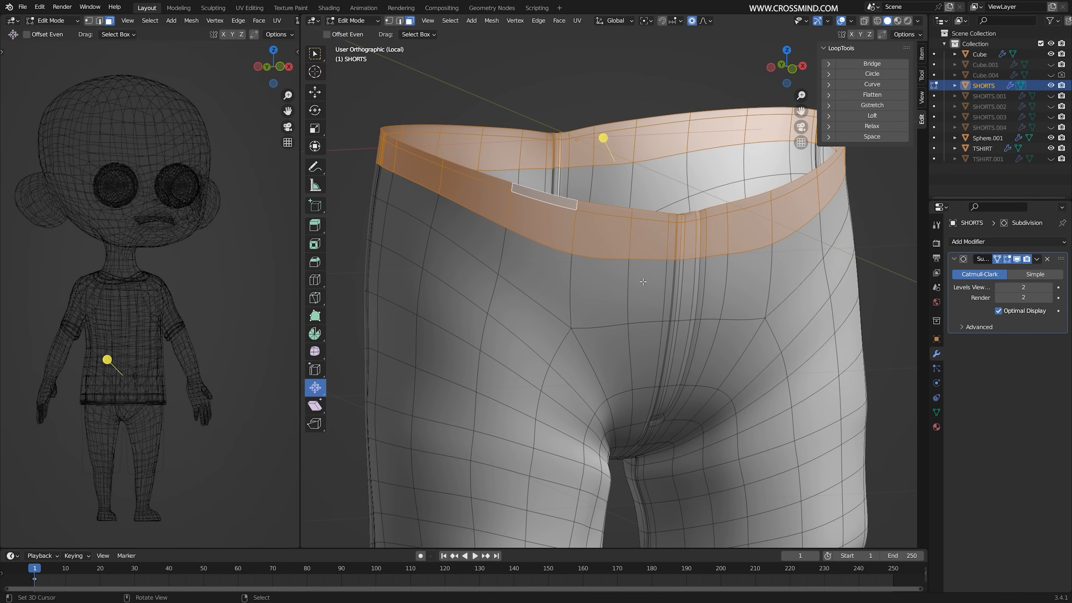
Check the shorts on the full character, then isolate them again and return to Edit Mode
{"action": "key", "text": "Tab"}
{"action": "scroll", "coordinate": [654, 289], "scroll_direction": "down", "scroll_amount": 4}
{"action": "middle_click_drag", "start_coordinate": [718, 319], "coordinate": [685, 302]}
{"action": "key", "text": "KP_Divide"}
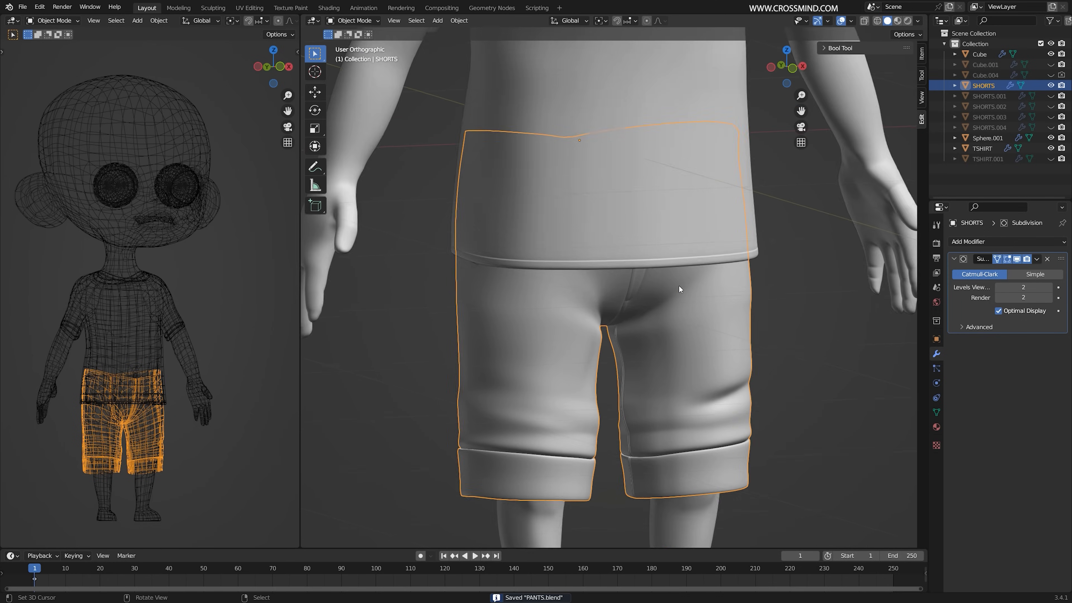
{"action": "key", "text": "KP_Divide"}
{"action": "key", "text": "Tab"}
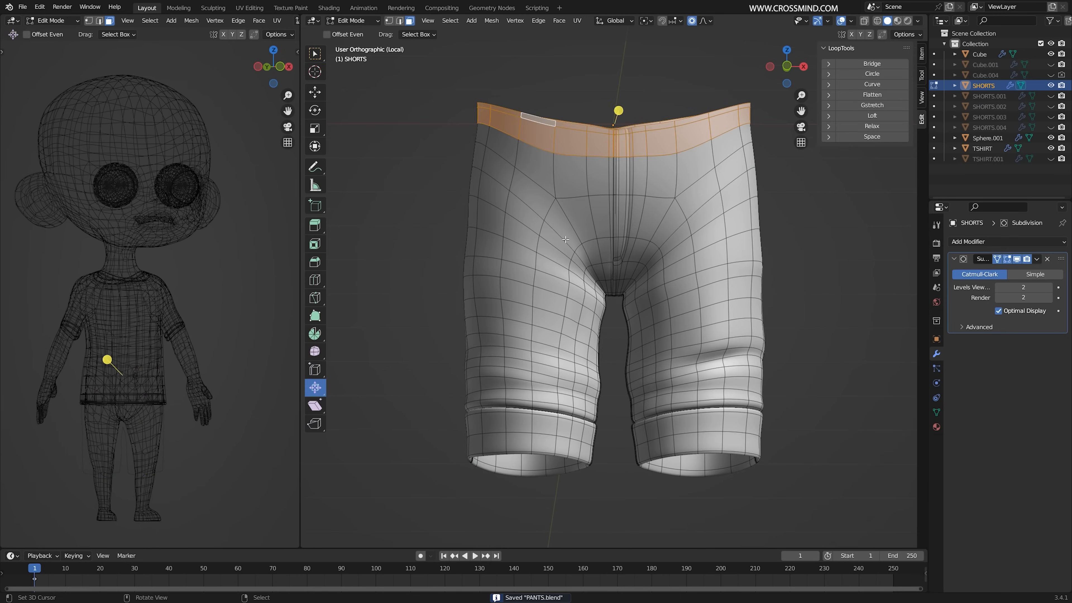
Extrude the selected waist faces along their normals twice to form a stepped waistband
{"action": "middle_click_drag", "start_coordinate": [617, 108], "coordinate": [597, 127]}
{"action": "key", "text": "alt+e"}
{"action": "left_click", "coordinate": [595, 121]}
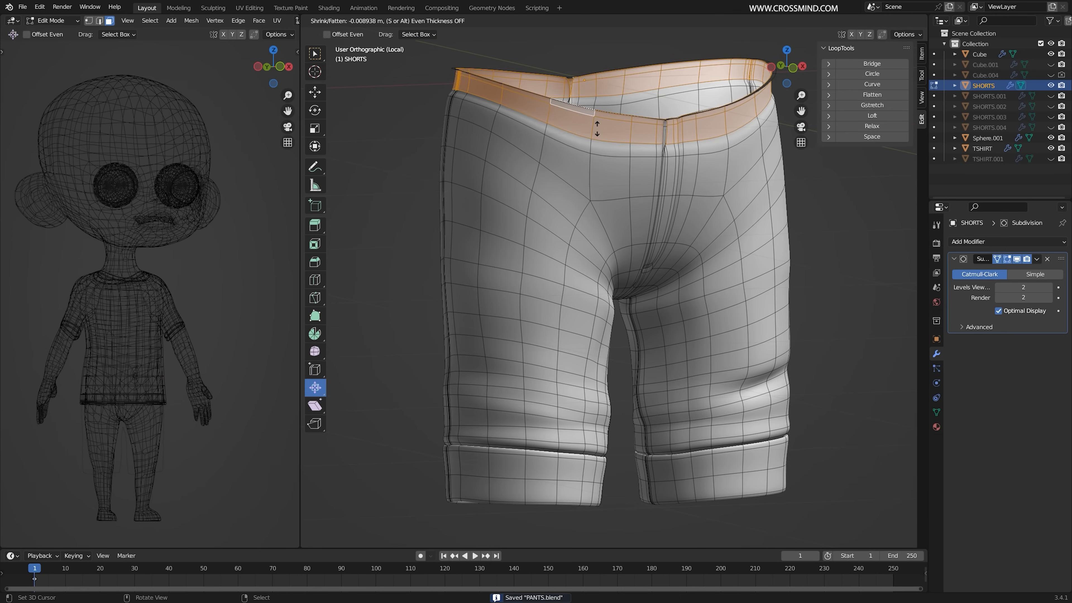
{"action": "left_click", "coordinate": [593, 127]}
{"action": "key", "text": "alt+e"}
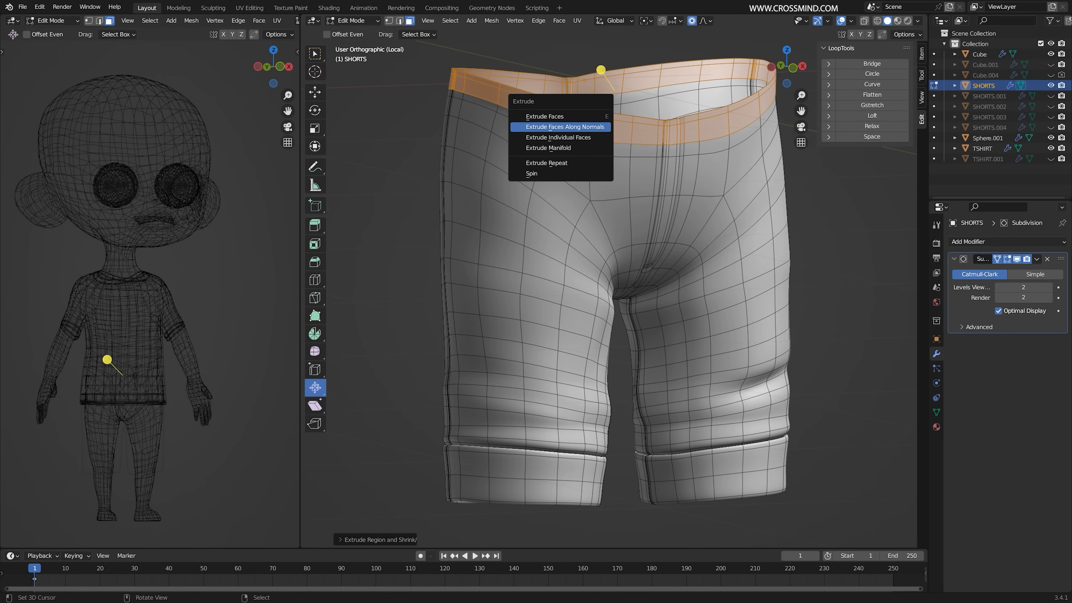
{"action": "left_click", "coordinate": [593, 124]}
{"action": "left_click", "coordinate": [595, 125]}
{"action": "key", "text": "Tab"}
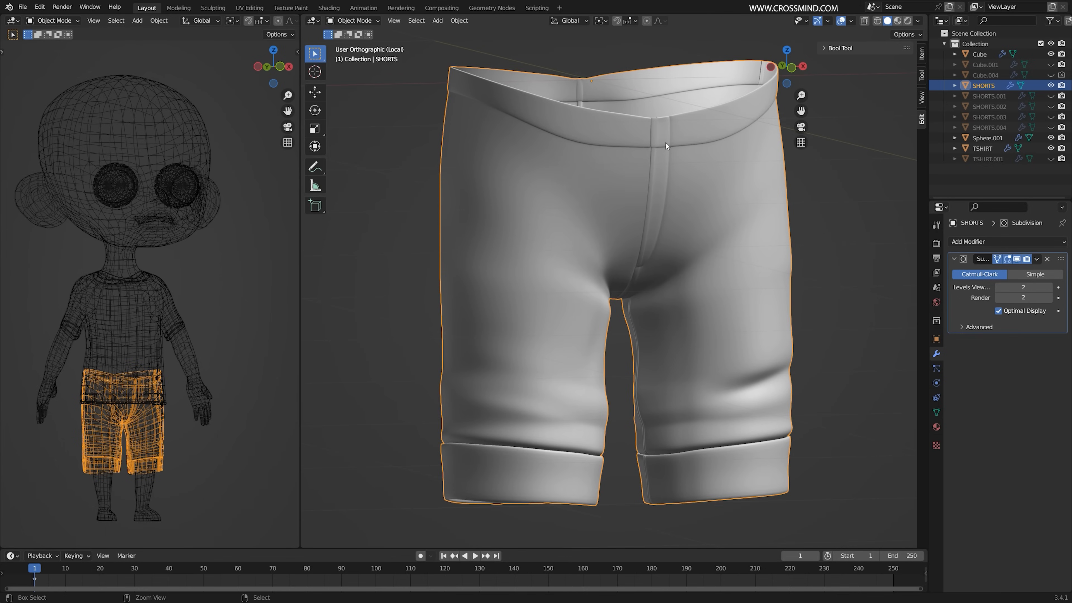
Examine the full clothed character with rendered shading in both viewports
{"action": "key", "text": "Tab"}
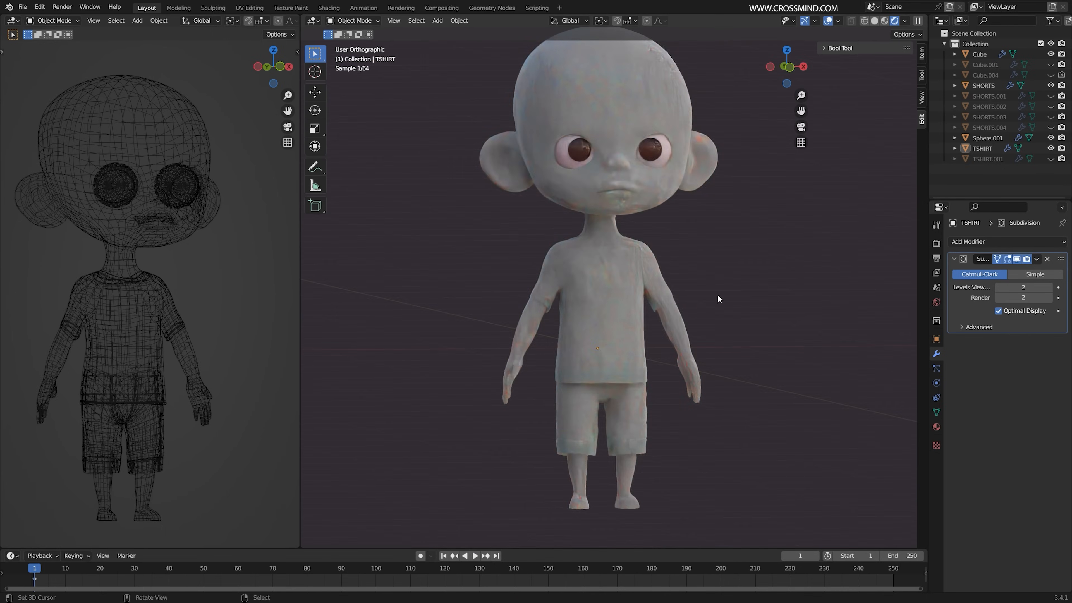
{"action": "middle_click_drag", "start_coordinate": [718, 299], "coordinate": [734, 297]}
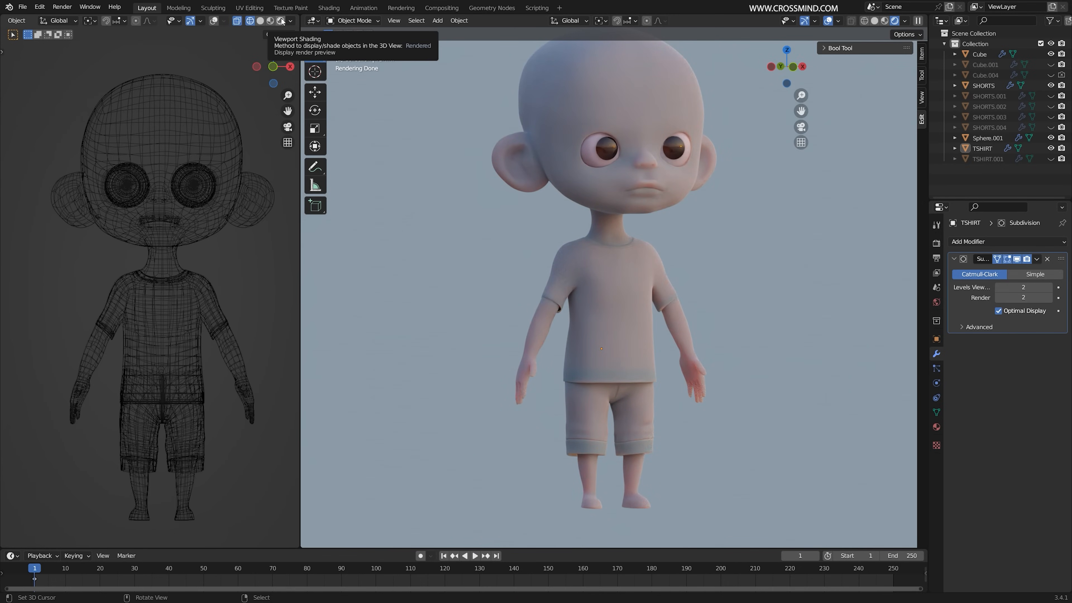
{"action": "left_click", "coordinate": [281, 20]}
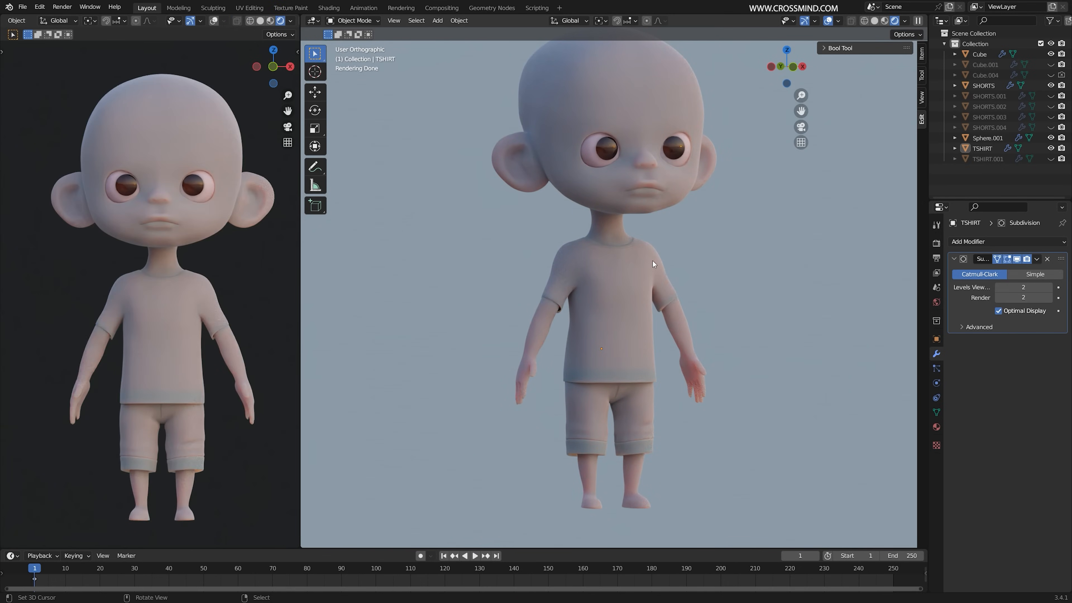
{"action": "scroll", "coordinate": [568, 142], "scroll_direction": "down", "scroll_amount": 1}
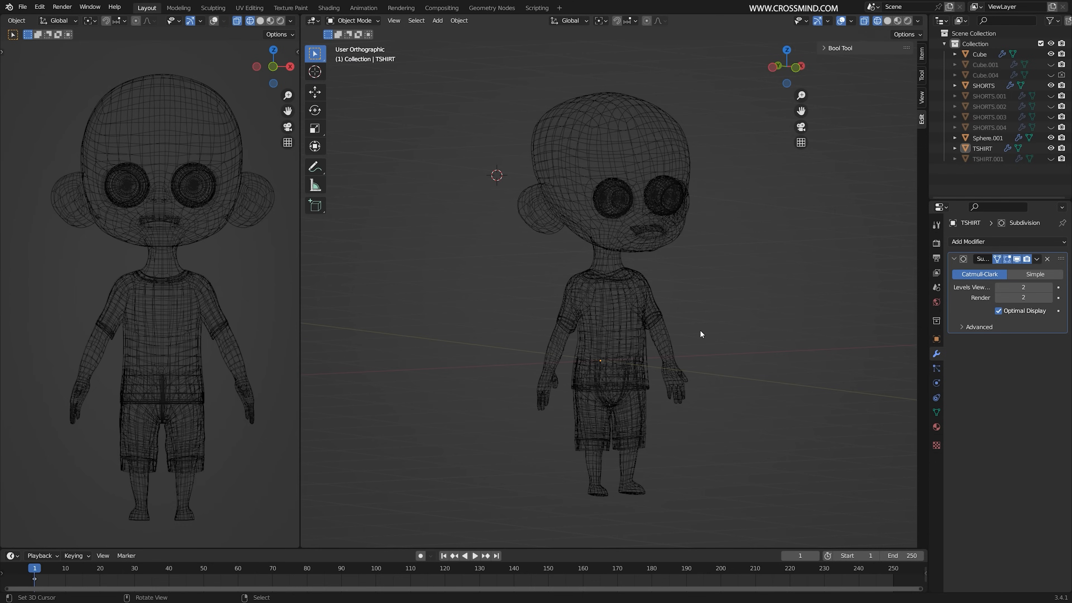
Add a UV sphere above the character's head from the left orthographic view
{"action": "key", "text": "KP_1"}
{"action": "key", "text": "ctrl+KP_3"}
{"action": "scroll", "coordinate": [700, 334], "scroll_direction": "up", "scroll_amount": 5}
{"action": "key", "text": "shift+a"}
{"action": "mouse_move", "coordinate": [716, 254]}
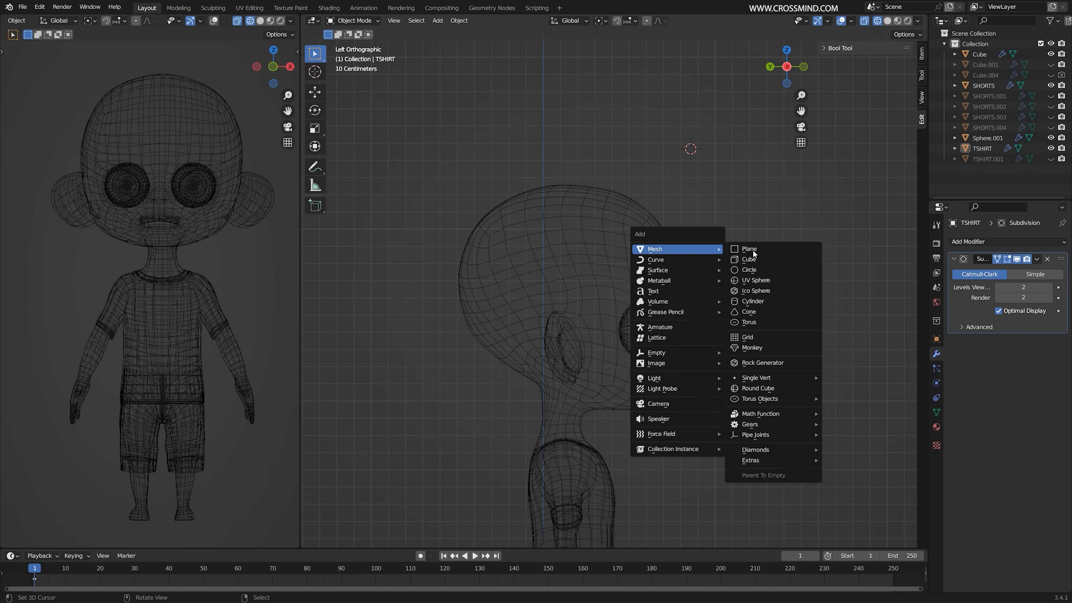
{"action": "left_click", "coordinate": [781, 282]}
Delete the faces of the sphere's lower part to leave an open dome
{"action": "key", "text": "Tab"}
{"action": "key", "text": "b"}
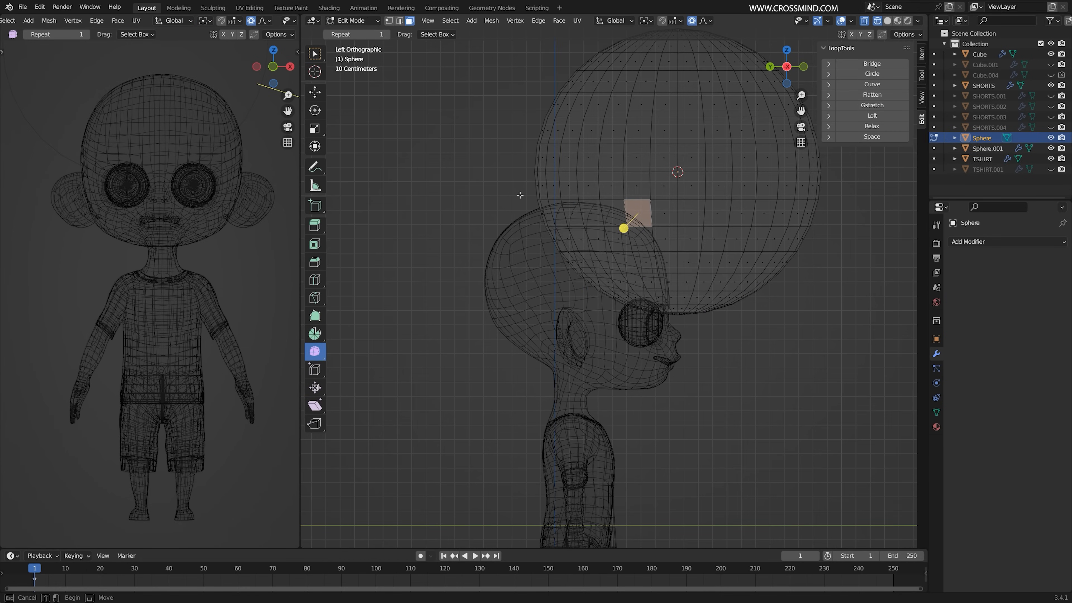
{"action": "left_click_drag", "start_coordinate": [521, 180], "coordinate": [873, 392]}
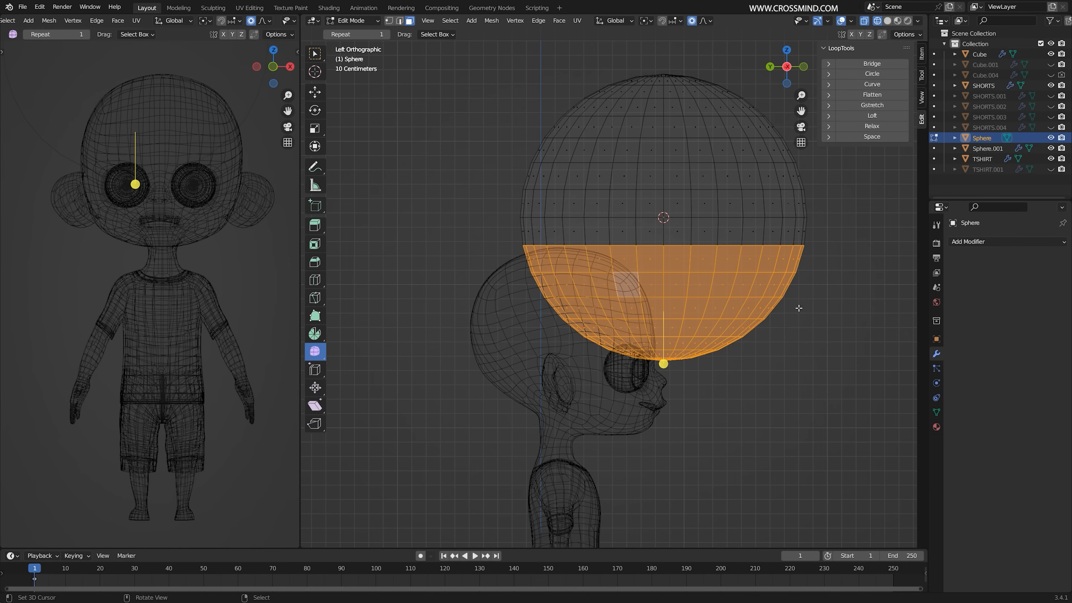
{"action": "key", "text": "x"}
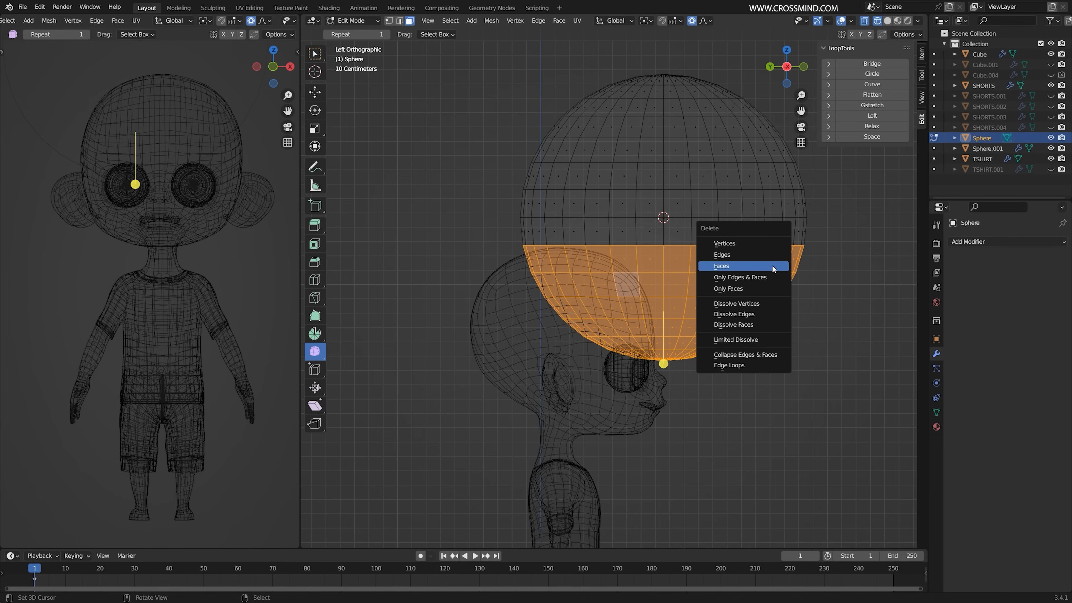
{"action": "left_click", "coordinate": [772, 264]}
Move the whole dome over the head and tilt it slightly down towards the back of the head
{"action": "key", "text": "a"}
{"action": "key", "text": "g"}
{"action": "left_click", "coordinate": [710, 302]}
{"action": "scroll", "coordinate": [709, 302], "scroll_direction": "up", "scroll_amount": 2}
{"action": "key", "text": "r"}
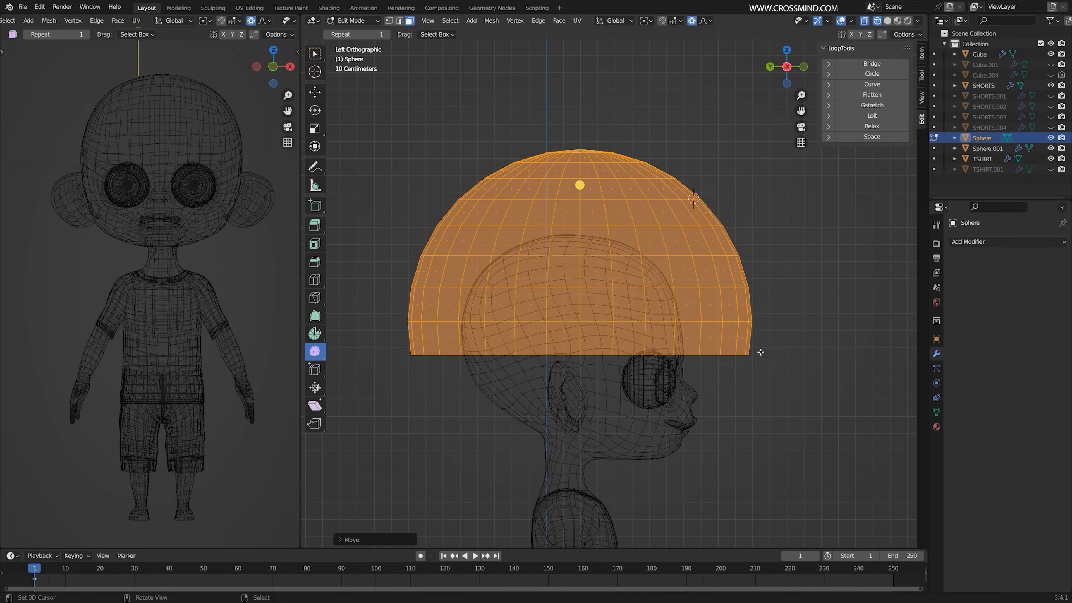
{"action": "left_click", "coordinate": [711, 322]}
Clear the dome's object location and raise it along global Z over the character's head
{"action": "middle_click_drag", "start_coordinate": [211, 175], "coordinate": [196, 225], "text": "shift"}
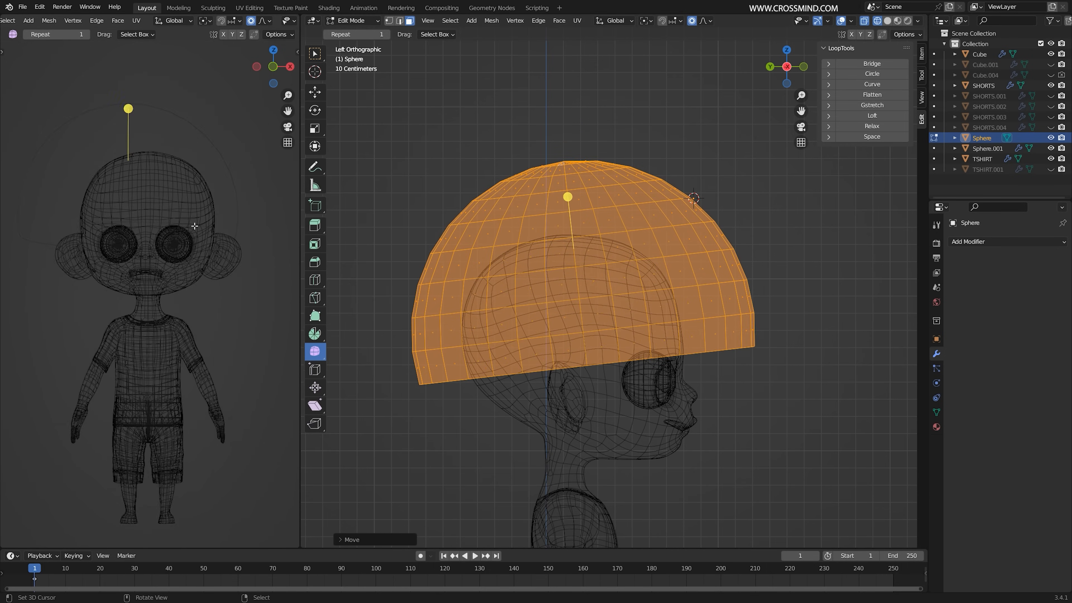
{"action": "key", "text": "g"}
{"action": "key", "text": "z"}
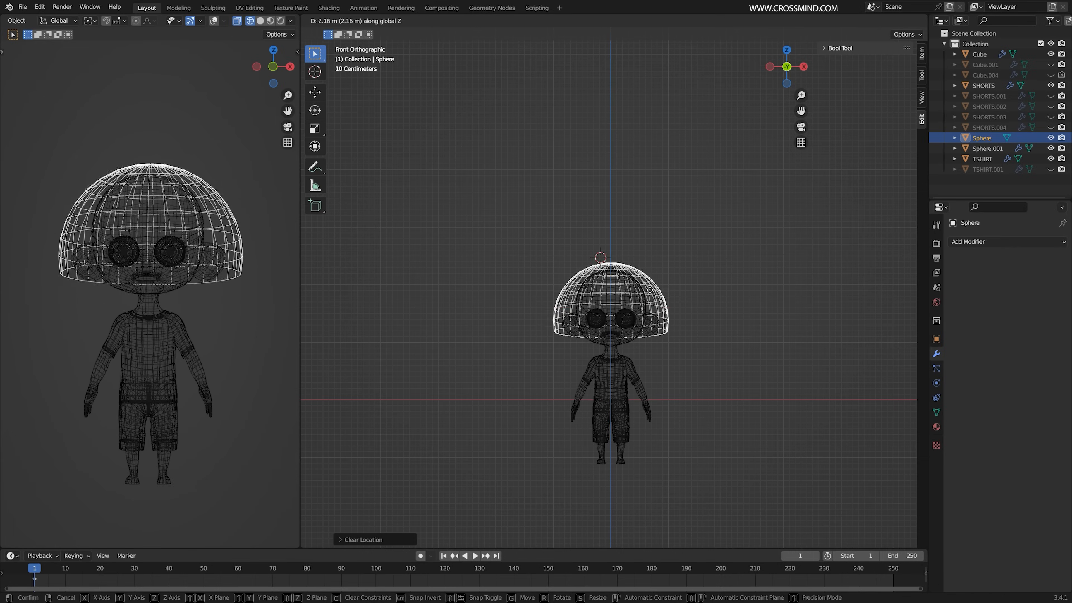
{"action": "left_click", "coordinate": [652, 277]}
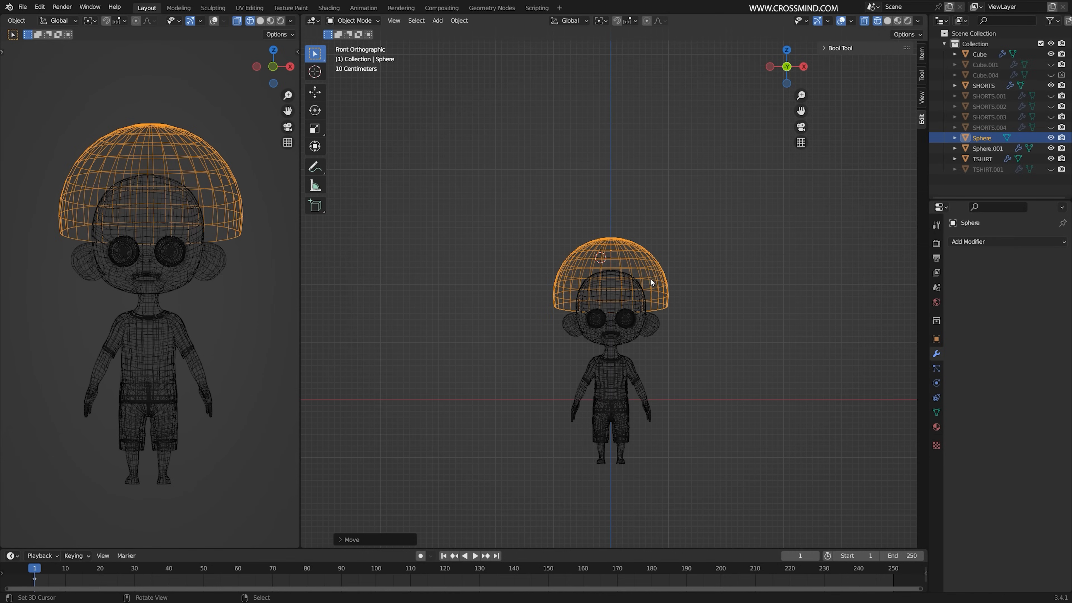
Apply smooth shading to the dome
{"action": "right_click", "coordinate": [669, 190]}
{"action": "left_click", "coordinate": [668, 190]}
{"action": "scroll", "coordinate": [667, 224], "scroll_direction": "up", "scroll_amount": 2}
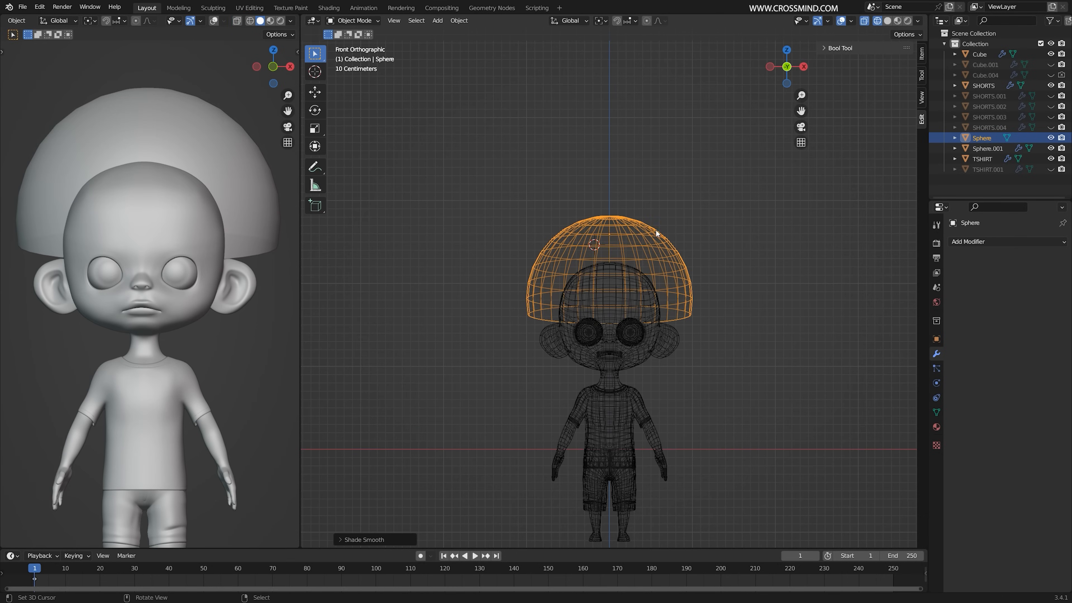
Lower the dome's crown vertex about 0.09 m in side view using proportional editing with a radius of about 0.91 m
{"action": "key", "text": "Tab"}
{"action": "key", "text": "KP_3"}
{"action": "scroll", "coordinate": [671, 240], "scroll_direction": "up", "scroll_amount": 5}
{"action": "left_click", "coordinate": [559, 93]}
{"action": "key", "text": "g"}
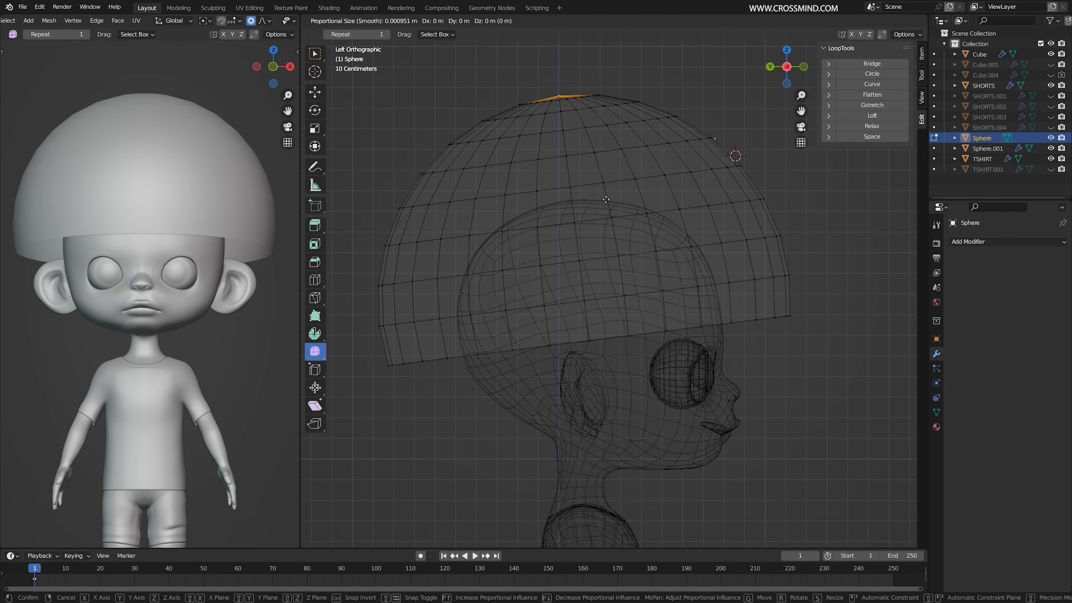
{"action": "scroll", "coordinate": [612, 182], "scroll_direction": "down", "scroll_amount": 4}
{"action": "scroll", "coordinate": [618, 164], "scroll_direction": "up", "scroll_amount": 3}
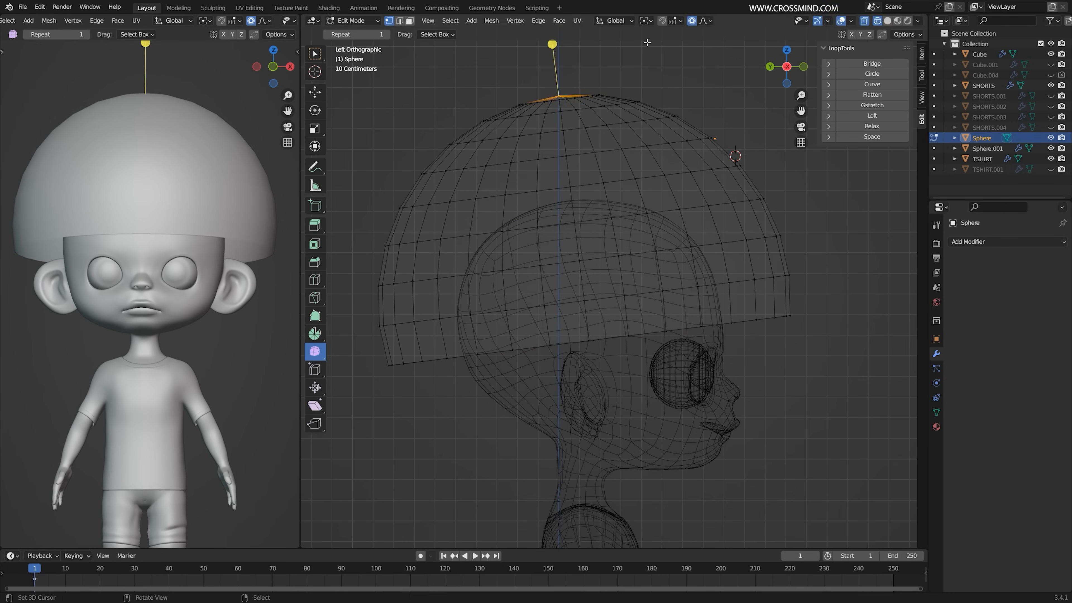
{"action": "left_click", "coordinate": [624, 148]}
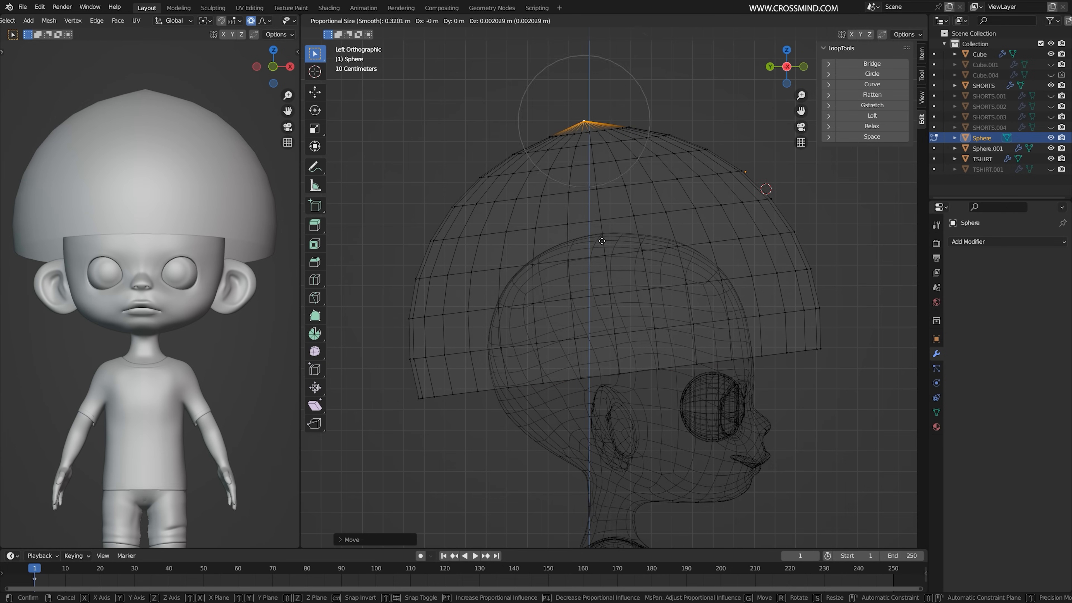
{"action": "scroll", "coordinate": [599, 245], "scroll_direction": "down", "scroll_amount": 12}
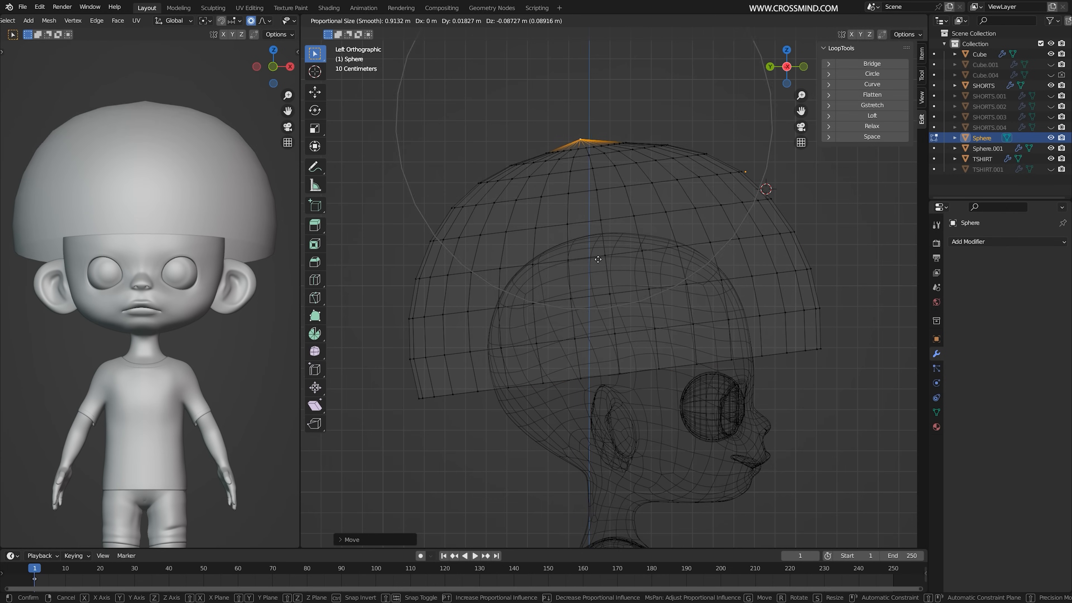
{"action": "left_click", "coordinate": [598, 263]}
Fine-tune the crown vertex's position with repeated small moves, using a smaller proportional editing radius
{"action": "key", "text": "g"}
{"action": "scroll", "coordinate": [603, 228], "scroll_direction": "up", "scroll_amount": 12}
{"action": "left_click", "coordinate": [601, 224]}
{"action": "key", "text": "g"}
{"action": "left_click", "coordinate": [600, 222]}
{"action": "key", "text": "g"}
{"action": "left_click", "coordinate": [600, 221]}
Scale the whole dome down and move it onto the character's head
{"action": "key", "text": "a"}
{"action": "key", "text": "s"}
{"action": "left_click", "coordinate": [742, 304]}
{"action": "key", "text": "g"}
{"action": "left_click", "coordinate": [739, 324]}
Tilt the whole dome down towards the back of the head and adjust its size and position to match
{"action": "key", "text": "r"}
{"action": "left_click", "coordinate": [797, 306]}
{"action": "key", "text": "g"}
{"action": "left_click", "coordinate": [799, 307]}
{"action": "key", "text": "r"}
{"action": "left_click", "coordinate": [802, 304]}
{"action": "key", "text": "s"}
{"action": "left_click", "coordinate": [797, 305]}
{"action": "key", "text": "g"}
{"action": "left_click", "coordinate": [795, 307]}
Switch to solid shading and refine the whole dome's scale and position until it covers the upper head
{"action": "mouse_move", "coordinate": [794, 307]}
{"action": "middle_mouse_down"}
{"action": "mouse_move", "coordinate": [721, 324]}
{"action": "mouse_move", "coordinate": [599, 317]}
{"action": "mouse_move", "coordinate": [633, 328]}
{"action": "middle_mouse_up"}
{"action": "key", "text": "z"}
{"action": "left_click", "coordinate": [794, 323]}
{"action": "middle_click_drag", "start_coordinate": [537, 353], "coordinate": [509, 353]}
{"action": "middle_click_drag", "start_coordinate": [787, 338], "coordinate": [717, 295]}
{"action": "key", "text": "s"}
{"action": "left_click", "coordinate": [767, 334]}
{"action": "key", "text": "s"}
{"action": "left_click", "coordinate": [777, 409]}
{"action": "key", "text": "g"}
{"action": "left_click", "coordinate": [777, 412]}
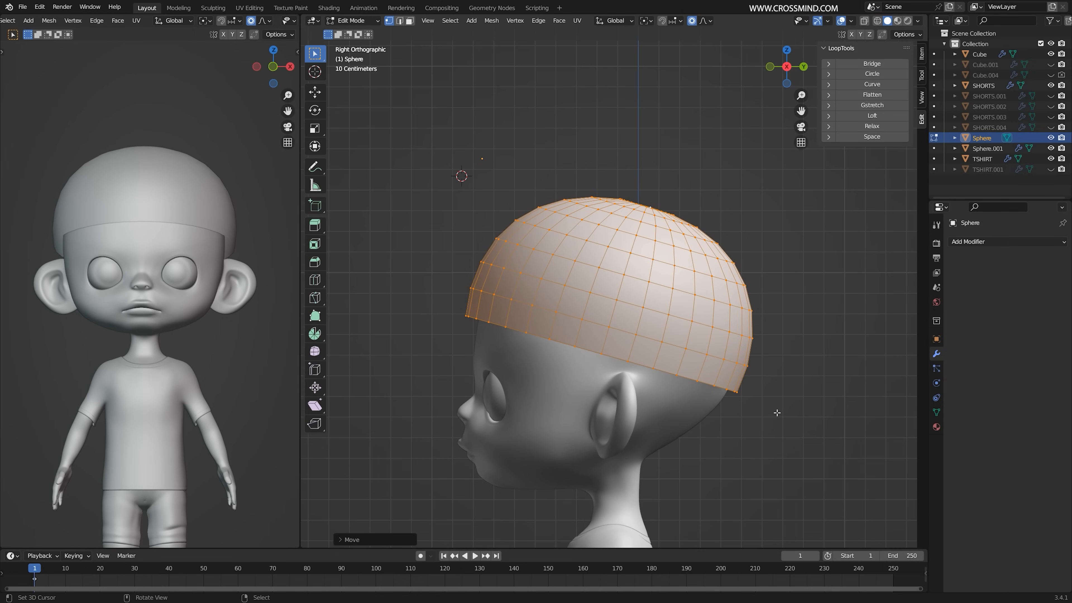
Nudge a face at the dome's back with a wide proportional falloff to fit the back of the head
{"action": "key", "text": "alt+a"}
{"action": "key", "text": "shift+z"}
{"action": "key", "text": "3"}
{"action": "left_click", "coordinate": [752, 328]}
{"action": "key", "text": "g"}
{"action": "scroll", "coordinate": [773, 392], "scroll_direction": "down", "scroll_amount": 10}
{"action": "left_click", "coordinate": [781, 395]}
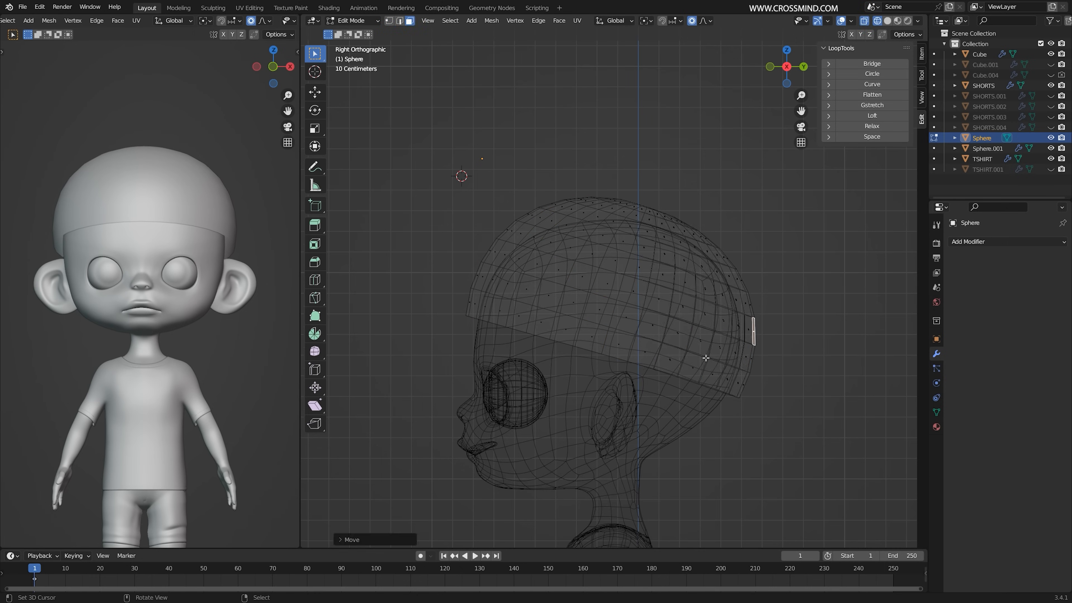
Pull the dome's lower rim down behind the ear using connected-only proportional editing with Smooth falloff
{"action": "left_click", "coordinate": [704, 21]}
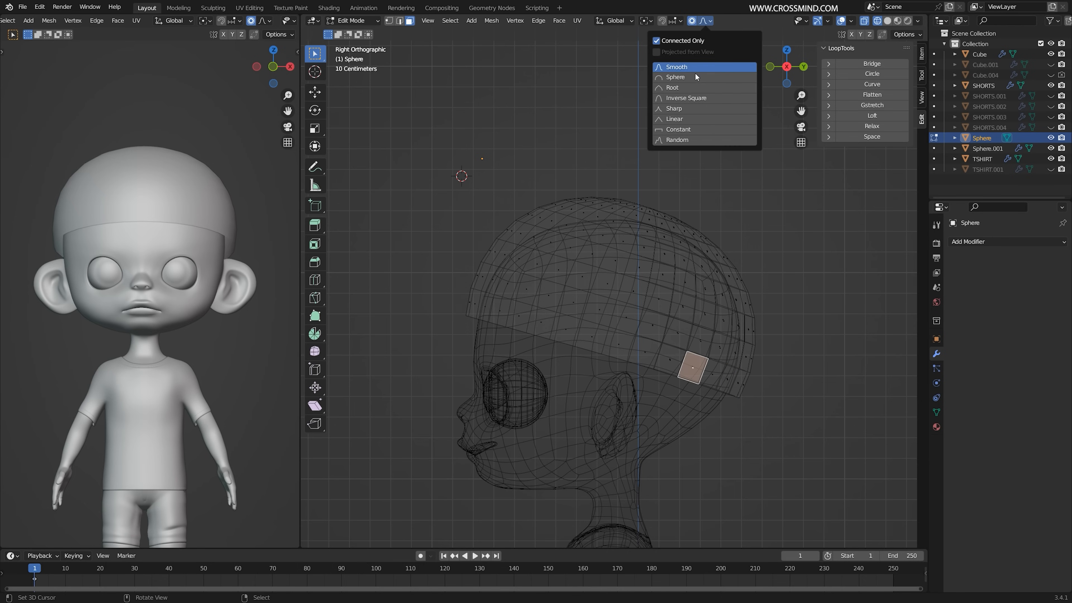
{"action": "key", "text": "g"}
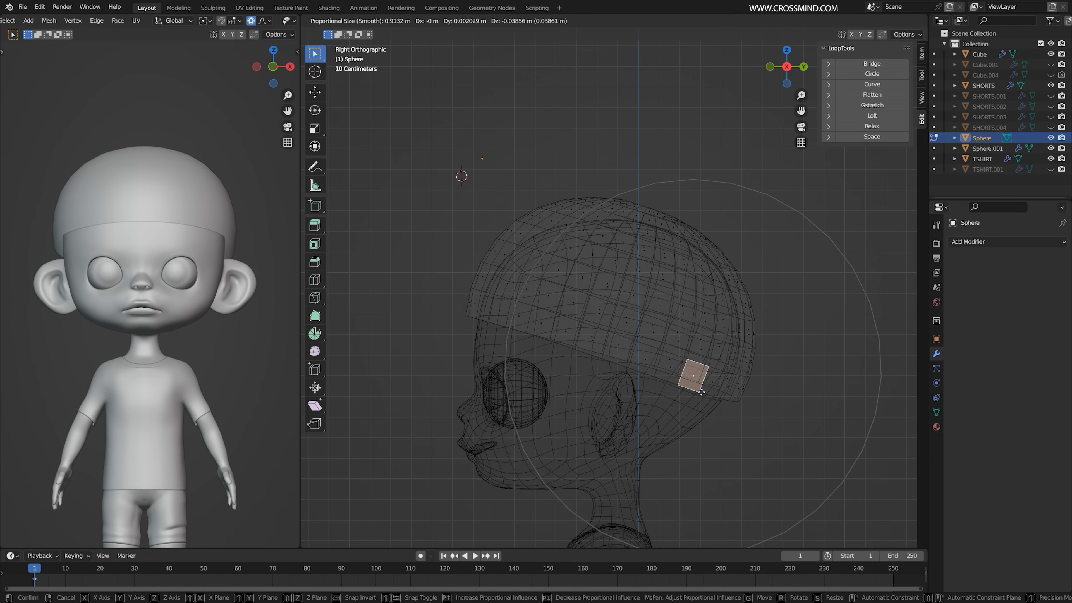
{"action": "left_click", "coordinate": [691, 377]}
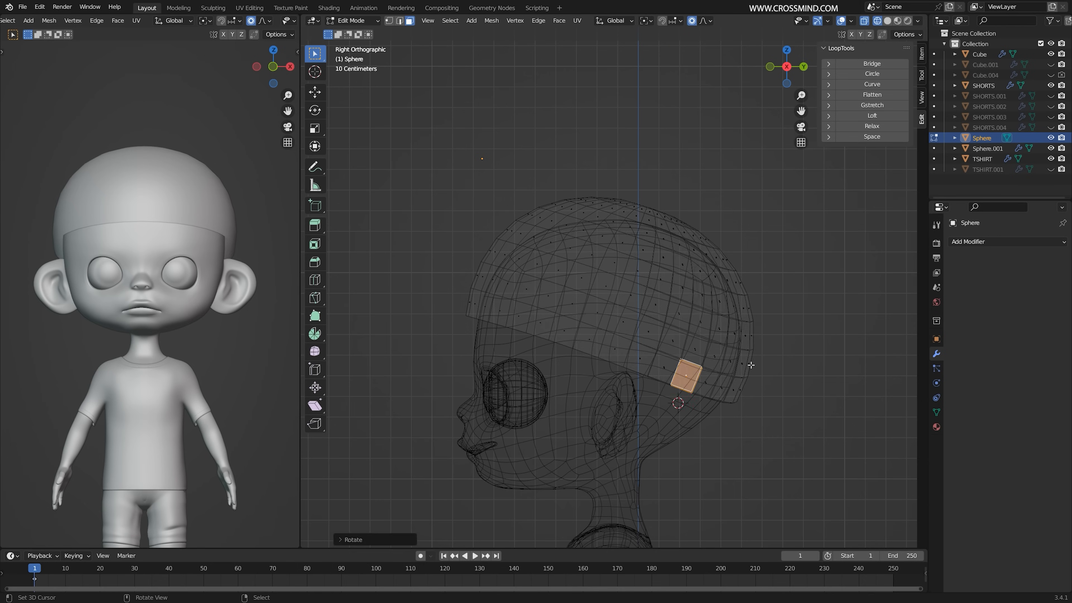
{"action": "key", "text": "g"}
{"action": "right_click", "coordinate": [736, 387]}
{"action": "right_click", "coordinate": [740, 389]}
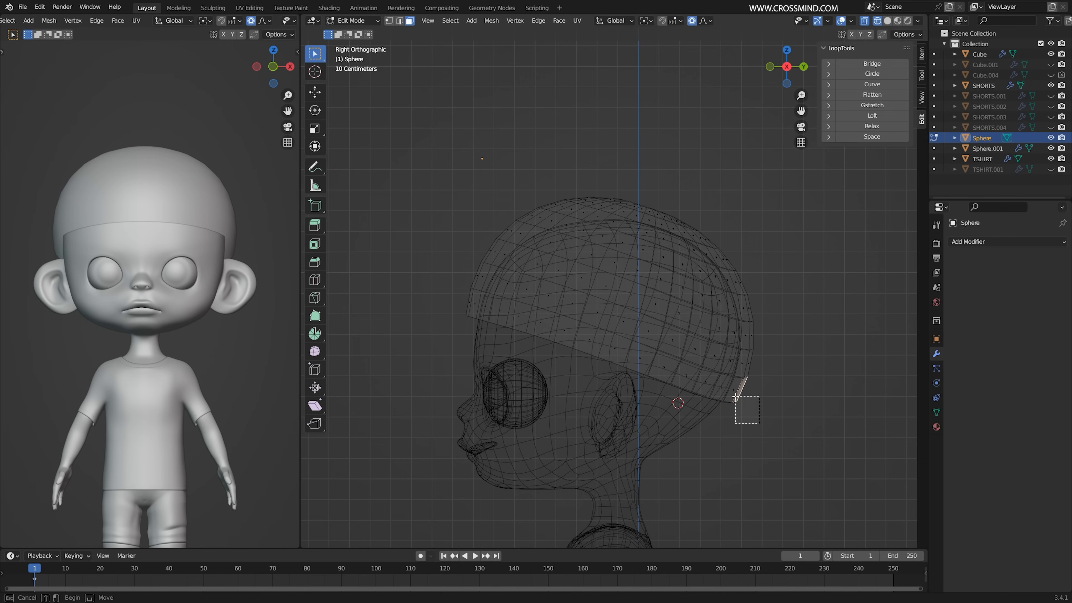
Adjust faces on the dome's upper and front surface with proportional moves to follow the skull
{"action": "right_click", "coordinate": [658, 211]}
{"action": "key", "text": "g"}
{"action": "left_click", "coordinate": [658, 213]}
{"action": "right_click", "coordinate": [513, 232]}
{"action": "key", "text": "g"}
{"action": "left_click", "coordinate": [637, 186]}
Rescale the entire dome mesh slightly and inspect its fit around the head in solid shading
{"action": "key", "text": "2"}
{"action": "key", "text": "a"}
{"action": "key", "text": "s"}
{"action": "left_click", "coordinate": [814, 373]}
{"action": "mouse_move", "coordinate": [679, 368]}
{"action": "middle_mouse_down"}
{"action": "mouse_move", "coordinate": [721, 374]}
{"action": "mouse_move", "coordinate": [747, 350]}
{"action": "mouse_move", "coordinate": [724, 343]}
{"action": "middle_mouse_up"}
{"action": "key", "text": "shift+z"}
Select the dome's half on the positive X side in front view and delete it
{"action": "key", "text": "alt+a"}
{"action": "key", "text": "KP_1"}
{"action": "key", "text": "shift+z"}
{"action": "key", "text": "b"}
{"action": "left_click_drag", "start_coordinate": [851, 410], "coordinate": [640, 167]}
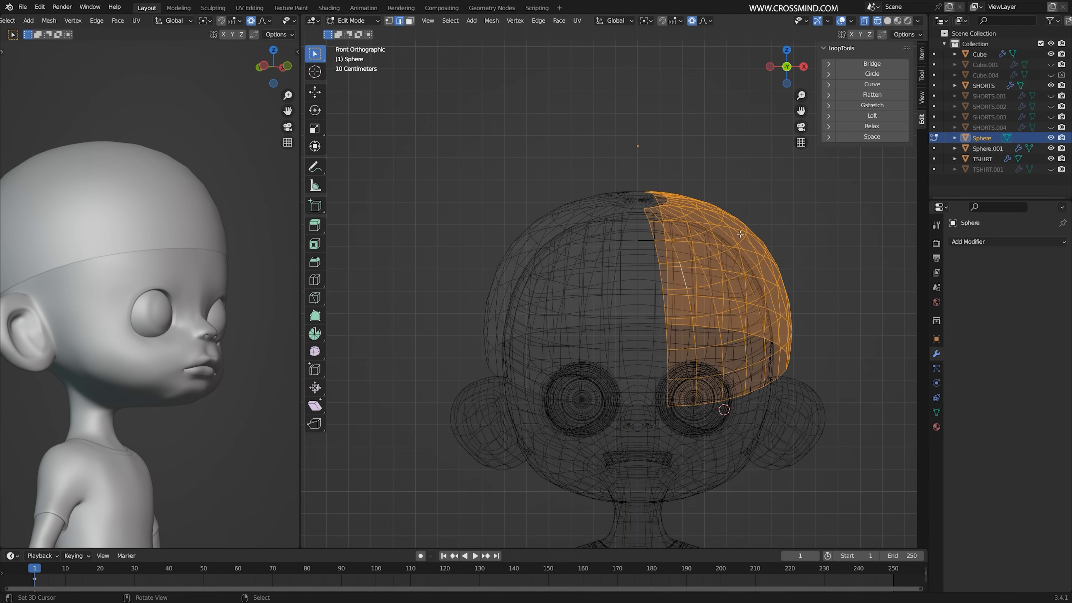
{"action": "key", "text": "ctrl+KP_Add"}
{"action": "key", "text": "x"}
{"action": "left_click", "coordinate": [783, 341]}
Add a Mirror modifier to the remaining half of the dome
{"action": "key", "text": "Tab"}
{"action": "left_click", "coordinate": [1009, 242]}
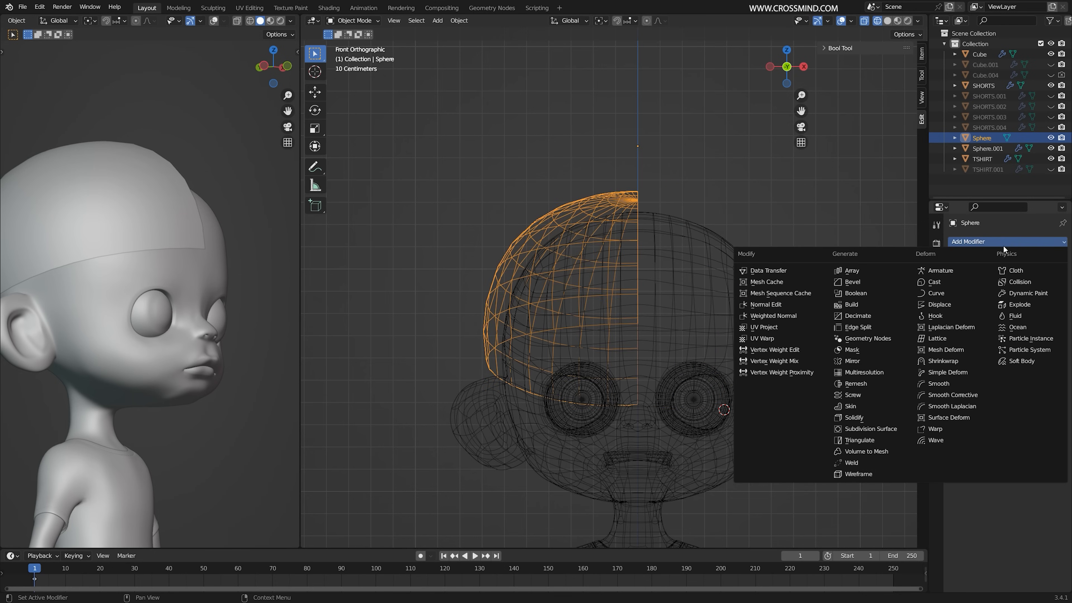
{"action": "left_click", "coordinate": [859, 361]}
{"action": "scroll", "coordinate": [658, 383], "scroll_direction": "down", "scroll_amount": 1}
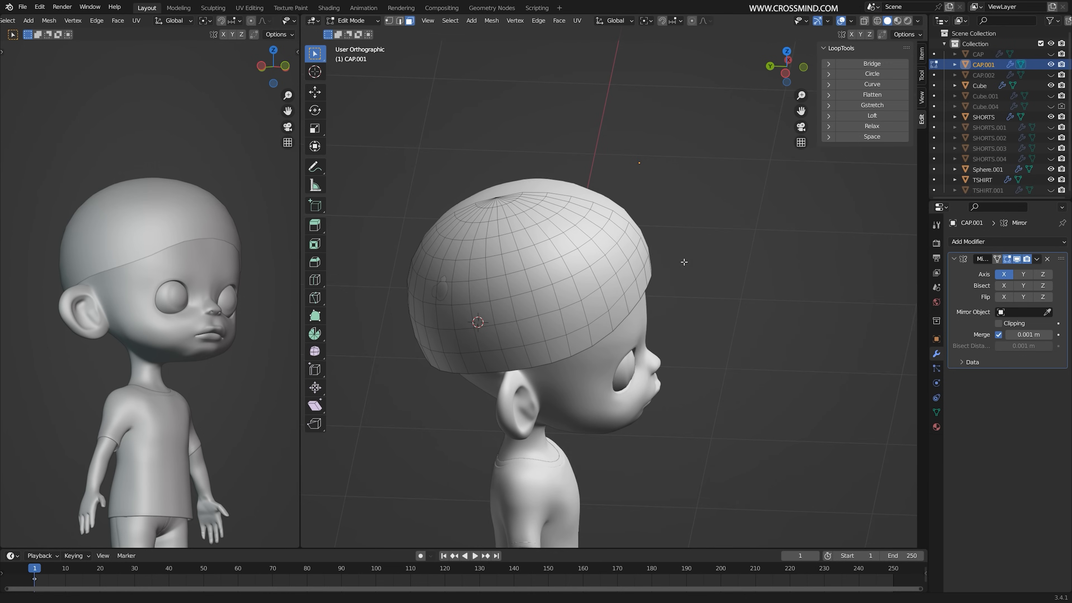
Save the project file
{"action": "middle_click_drag", "start_coordinate": [682, 263], "coordinate": [684, 313]}
{"action": "key", "text": "ctrl+s"}
{"action": "middle_click_drag", "start_coordinate": [620, 290], "coordinate": [641, 254]}
{"action": "key", "text": "Tab"}
{"action": "key", "text": "Tab"}
{"action": "right_click", "coordinate": [658, 255]}
{"action": "mouse_move", "coordinate": [733, 260]}
{"action": "middle_mouse_down"}
{"action": "mouse_move", "coordinate": [723, 259]}
{"action": "mouse_move", "coordinate": [742, 261]}
{"action": "middle_mouse_up"}
{"action": "key", "text": "g"}
{"action": "right_click", "coordinate": [723, 260]}
{"action": "key", "text": "g"}
{"action": "key", "text": "z"}
{"action": "right_click", "coordinate": [723, 260]}
Adjust the cap's rim vertex in front of the ear along global Z, then shift it freely by about 0.005 m
{"action": "left_click", "coordinate": [616, 292]}
{"action": "key", "text": "g"}
{"action": "key", "text": "z"}
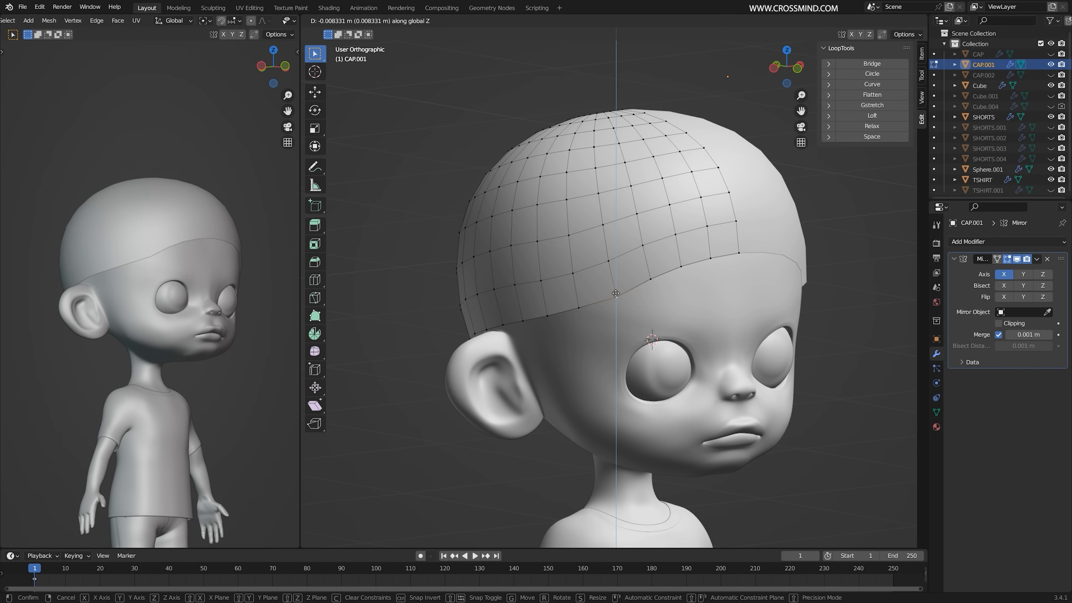
{"action": "left_click", "coordinate": [616, 293]}
{"action": "key", "text": "g"}
{"action": "left_click", "coordinate": [616, 292]}
Extrude the cap's front rim edges, from above the ear to the centre, forward along global Y to form the brim
{"action": "middle_click_drag", "start_coordinate": [616, 293], "coordinate": [716, 275]}
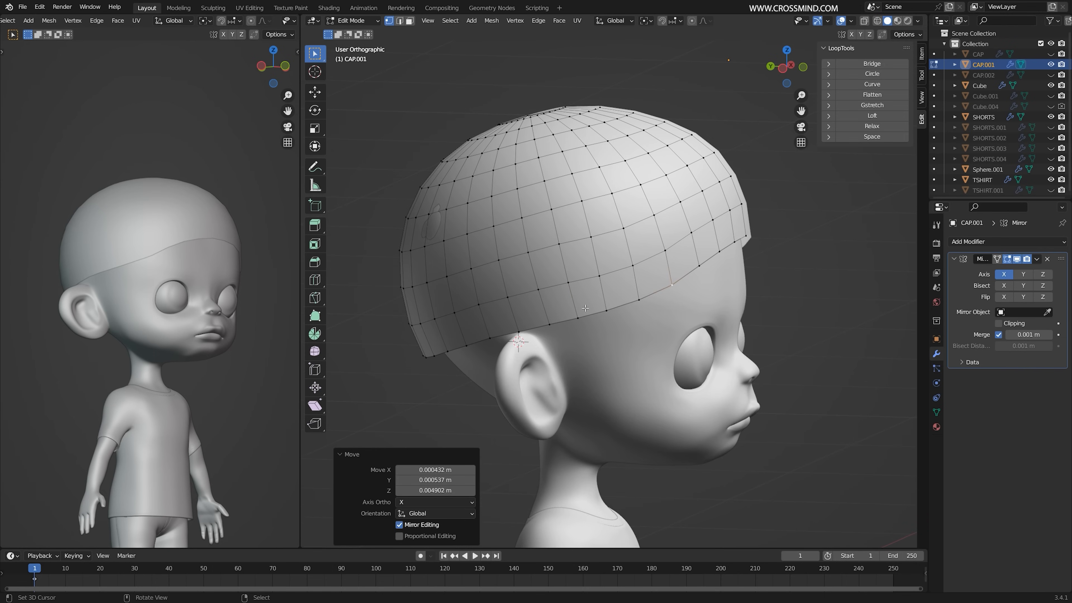
{"action": "right_click", "coordinate": [585, 318]}
{"action": "key", "text": "2"}
{"action": "scroll", "coordinate": [601, 282], "scroll_direction": "up", "scroll_amount": 2}
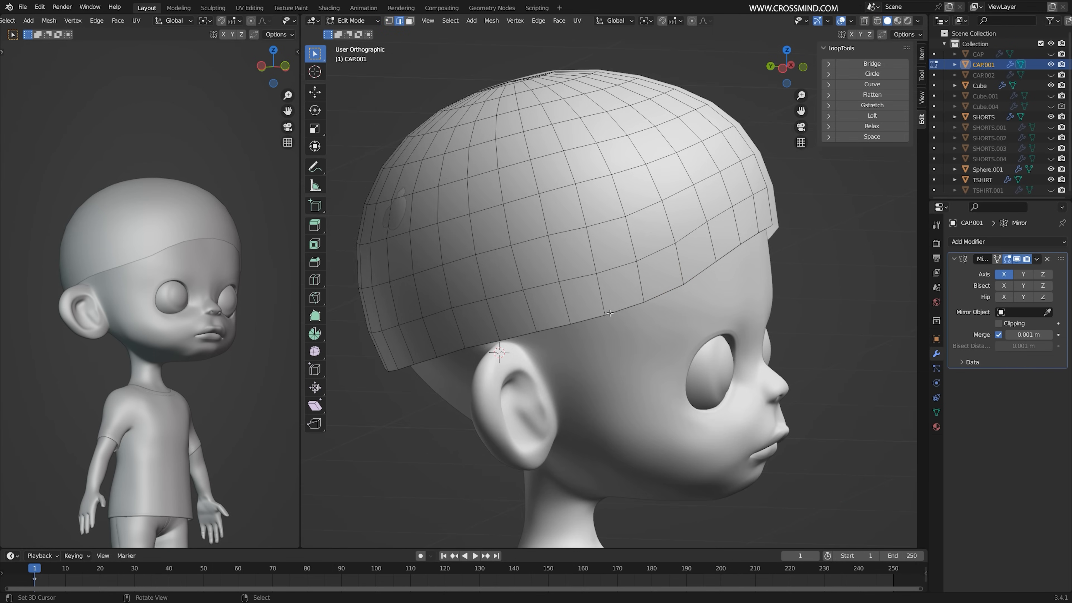
{"action": "middle_click_drag", "start_coordinate": [602, 282], "coordinate": [598, 304]}
{"action": "right_click", "coordinate": [563, 272], "text": "alt"}
{"action": "middle_click_drag", "start_coordinate": [563, 271], "coordinate": [733, 292]}
{"action": "scroll", "coordinate": [578, 319], "scroll_direction": "down", "scroll_amount": 1}
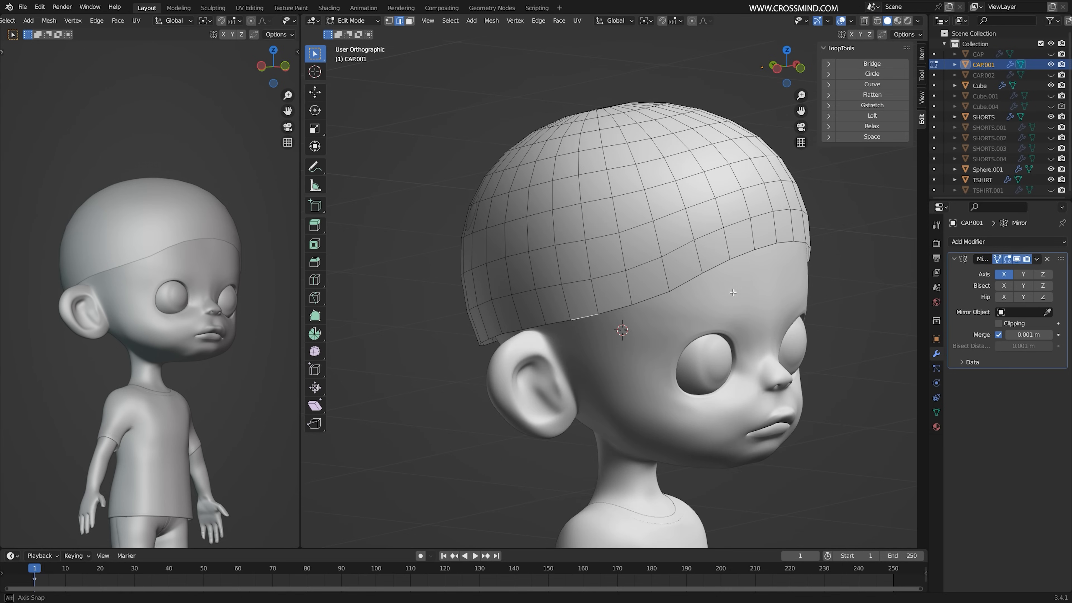
{"action": "left_click", "coordinate": [790, 243], "text": "ctrl"}
{"action": "middle_click_drag", "start_coordinate": [790, 243], "coordinate": [767, 271]}
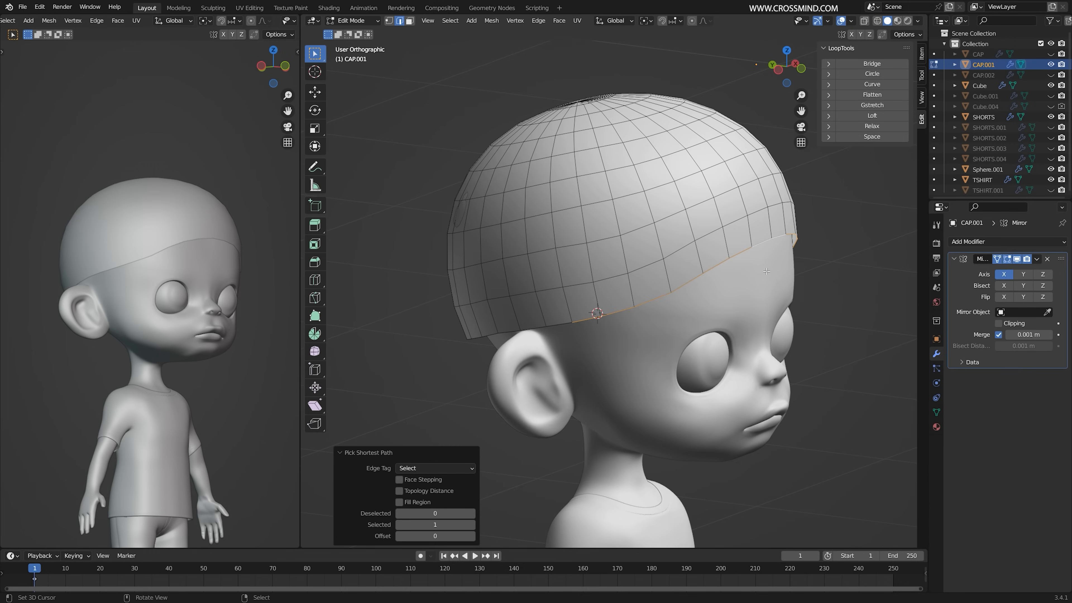
{"action": "key", "text": "e"}
{"action": "key", "text": "y"}
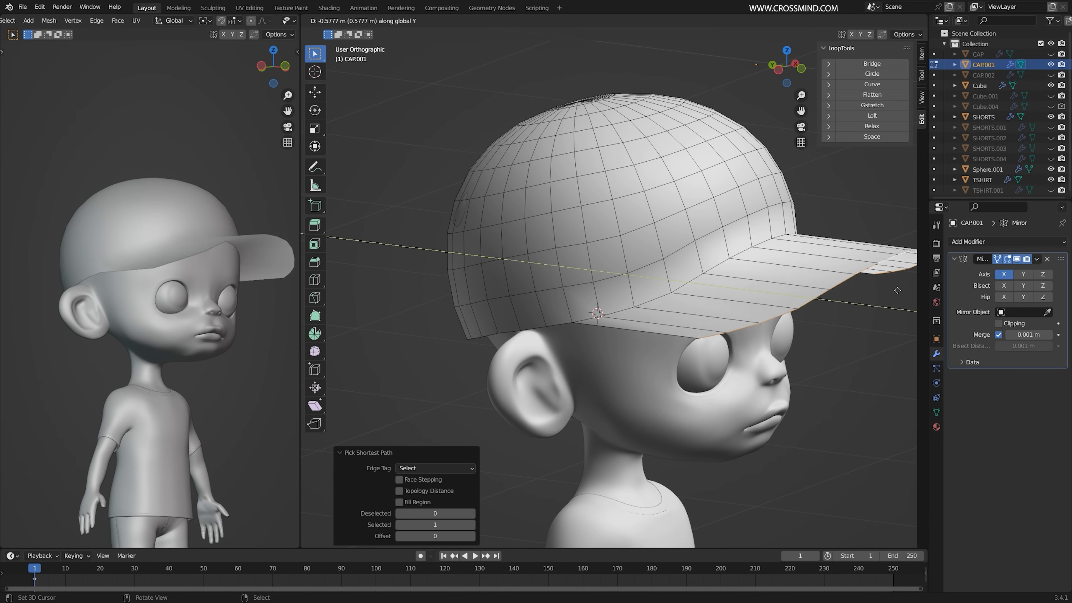
{"action": "left_click", "coordinate": [870, 288]}
Move an edge and a vertex at the brim's side end to shape where it meets the cap rim
{"action": "middle_click_drag", "start_coordinate": [870, 288], "coordinate": [678, 224]}
{"action": "right_click", "coordinate": [596, 295]}
{"action": "key", "text": "g"}
{"action": "middle_click_drag", "start_coordinate": [599, 295], "coordinate": [753, 308]}
{"action": "left_click", "coordinate": [641, 310]}
{"action": "key", "text": "1"}
{"action": "right_click", "coordinate": [633, 327]}
{"action": "key", "text": "g"}
{"action": "middle_click_drag", "start_coordinate": [634, 327], "coordinate": [671, 352]}
{"action": "left_click", "coordinate": [625, 398]}
Delete the fan of faces around the pole at the cap's crown, leaving the stray side faces out of the selection
{"action": "key", "text": "2"}
{"action": "left_click", "coordinate": [633, 282], "text": "alt"}
{"action": "scroll", "coordinate": [717, 321], "scroll_direction": "up", "scroll_amount": 2}
{"action": "mouse_move", "coordinate": [734, 315]}
{"action": "middle_mouse_down"}
{"action": "mouse_move", "coordinate": [722, 317]}
{"action": "mouse_move", "coordinate": [781, 372]}
{"action": "middle_mouse_up"}
{"action": "key", "text": "3"}
{"action": "key", "text": "shift+z"}
{"action": "key", "text": "c"}
{"action": "mouse_move", "coordinate": [490, 165]}
{"action": "left_mouse_down"}
{"action": "mouse_move", "coordinate": [490, 175]}
{"action": "mouse_move", "coordinate": [483, 161]}
{"action": "left_mouse_up"}
{"action": "middle_click_drag", "start_coordinate": [482, 161], "coordinate": [505, 224]}
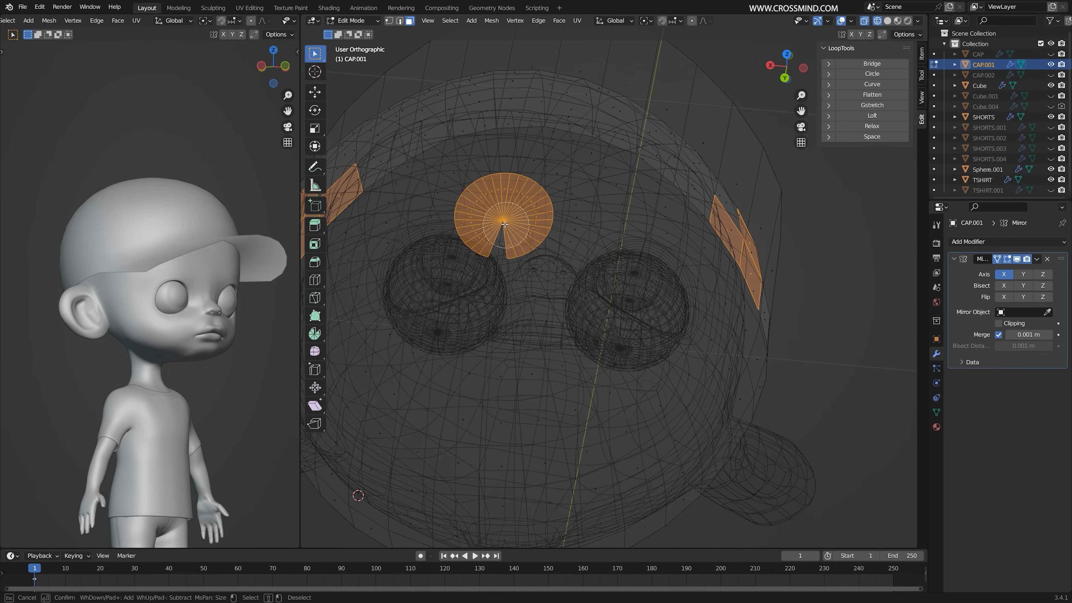
{"action": "middle_click_drag", "start_coordinate": [690, 199], "coordinate": [784, 330]}
{"action": "middle_click_drag", "start_coordinate": [784, 330], "coordinate": [697, 236]}
{"action": "key", "text": "x"}
{"action": "left_click", "coordinate": [696, 236]}
Bevel the vertical edge loop above the ear into a narrow seam strip, width 0.0184 m with one segment
{"action": "middle_click_drag", "start_coordinate": [657, 264], "coordinate": [603, 268]}
{"action": "key", "text": "z"}
{"action": "left_click", "coordinate": [680, 268]}
{"action": "mouse_move", "coordinate": [713, 338]}
{"action": "middle_mouse_down"}
{"action": "mouse_move", "coordinate": [680, 357]}
{"action": "mouse_move", "coordinate": [669, 335]}
{"action": "mouse_move", "coordinate": [613, 337]}
{"action": "middle_mouse_up"}
{"action": "left_click", "coordinate": [635, 349], "text": "alt"}
{"action": "scroll", "coordinate": [644, 307], "scroll_direction": "up", "scroll_amount": 1}
{"action": "key", "text": "ctrl+b"}
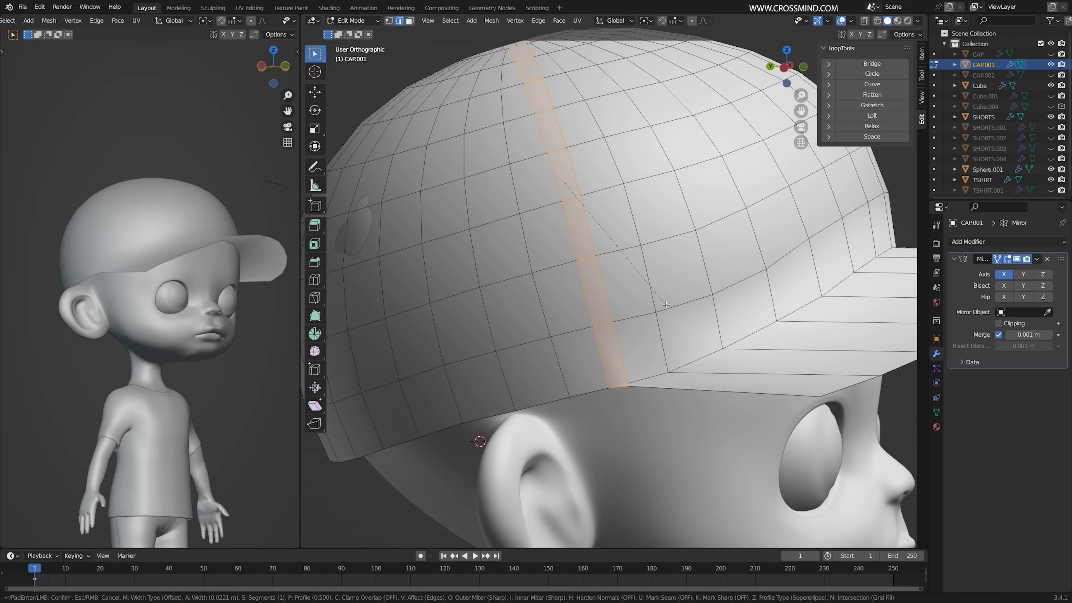
{"action": "left_click", "coordinate": [608, 280]}
Try extruding the seam strip along its normals and smoothing the cap with level 2 subdivision
{"action": "key", "text": "alt+e"}
{"action": "left_click", "coordinate": [608, 280]}
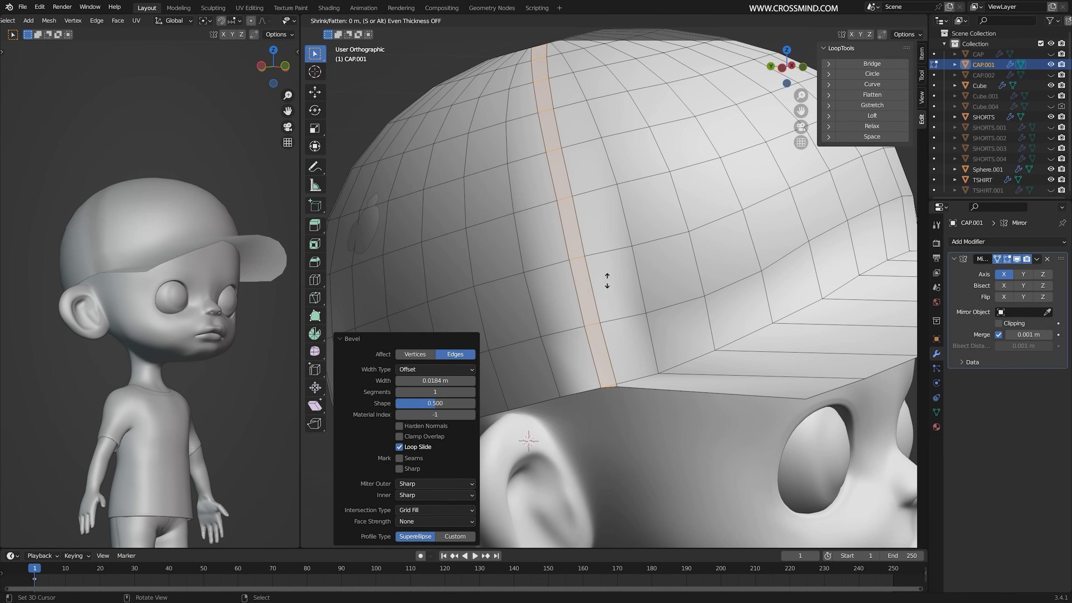
{"action": "left_click", "coordinate": [607, 281]}
{"action": "key", "text": "Tab"}
{"action": "scroll", "coordinate": [610, 331], "scroll_direction": "up", "scroll_amount": 1}
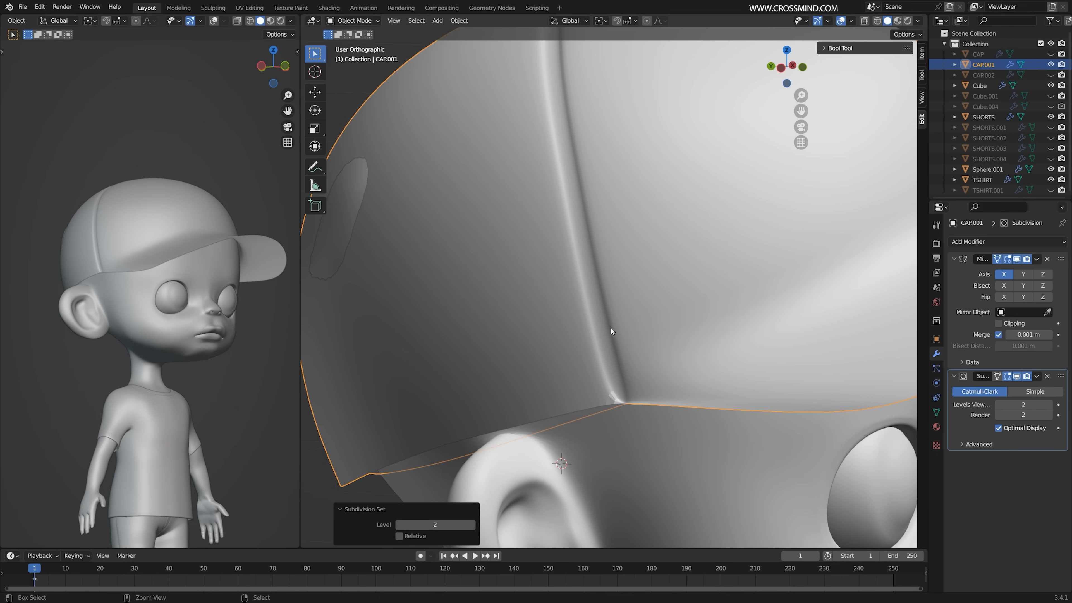
{"action": "key", "text": "Tab"}
{"action": "middle_click_drag", "start_coordinate": [611, 327], "coordinate": [667, 360]}
Add lengthwise loop cuts along the cap's seam strip, sliding the last one to a factor of 0.395
{"action": "left_click", "coordinate": [597, 260]}
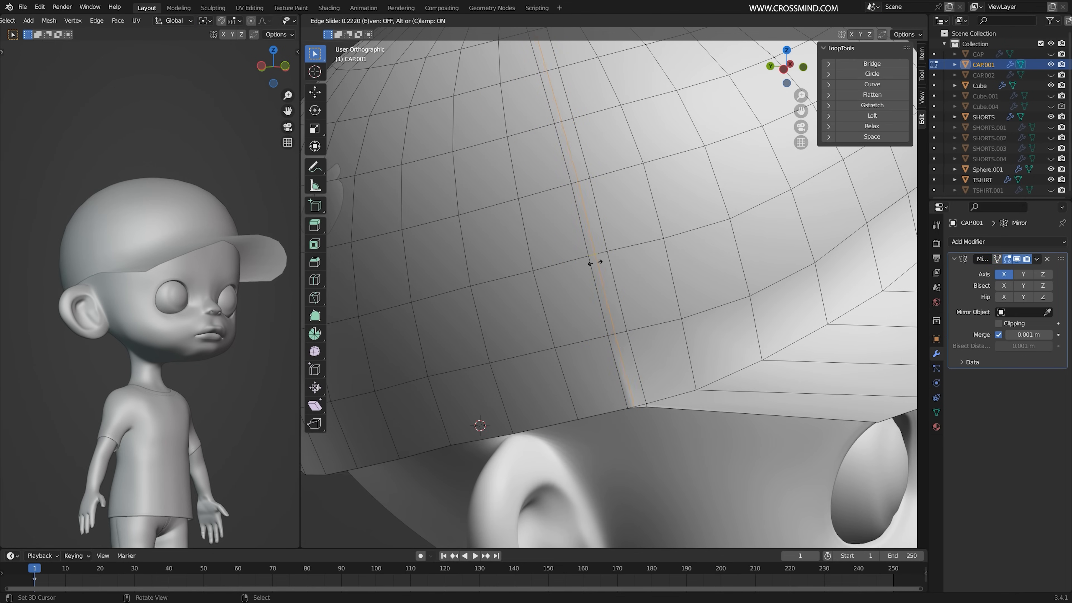
{"action": "left_click", "coordinate": [599, 262]}
{"action": "scroll", "coordinate": [622, 269], "scroll_direction": "up", "scroll_amount": 1}
{"action": "left_click", "coordinate": [608, 263]}
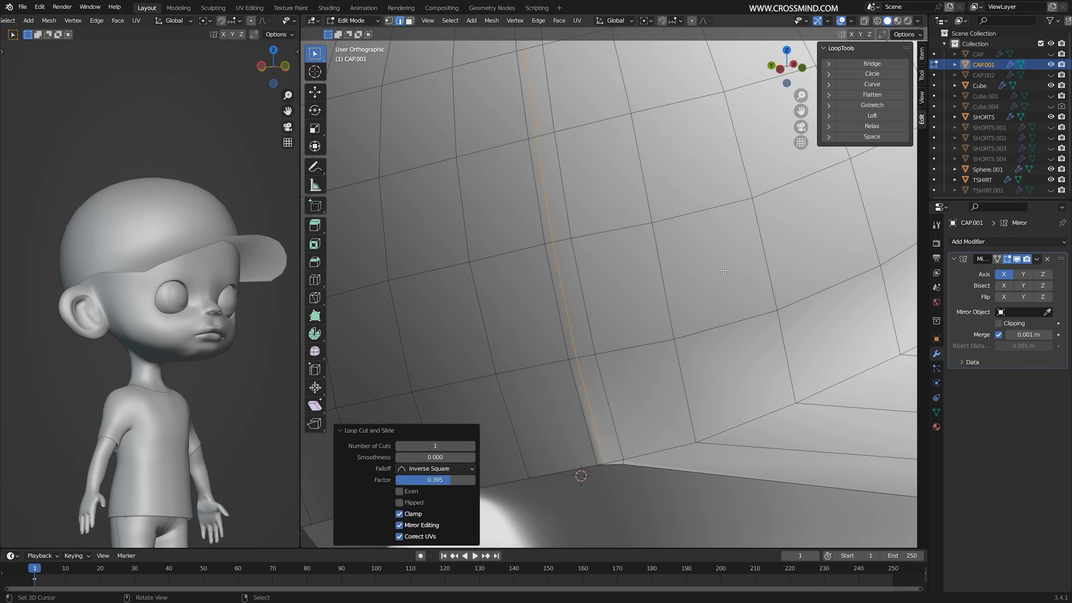
{"action": "scroll", "coordinate": [727, 294], "scroll_direction": "down", "scroll_amount": 4}
{"action": "key", "text": "Tab"}
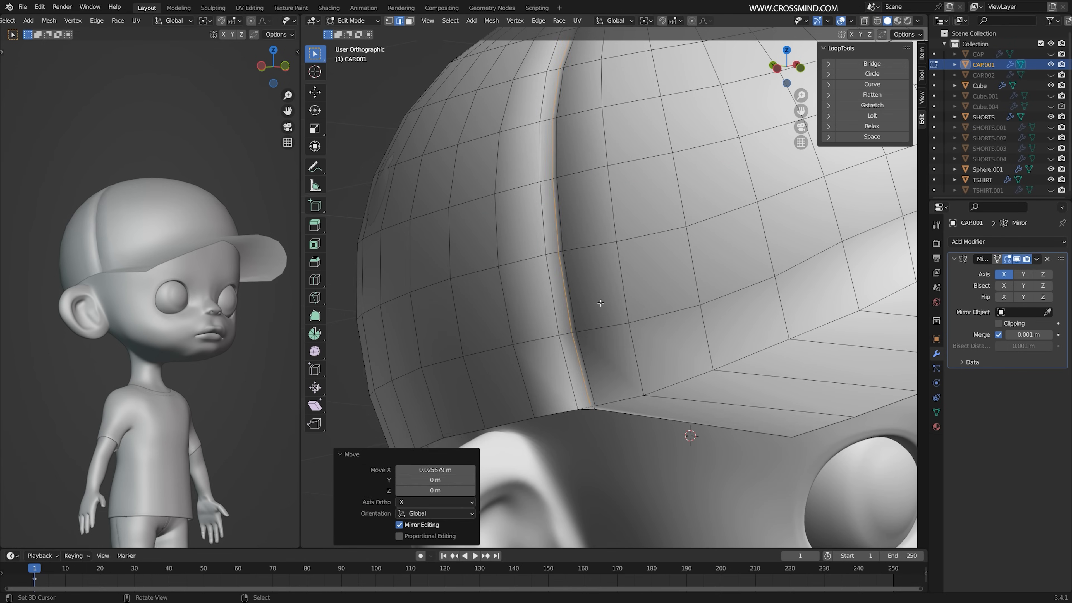
Smooth the cap with level 2 subdivision and add supporting loop cuts along its seam strip
{"action": "key", "text": "ctrl+2"}
{"action": "key", "text": "Tab"}
{"action": "key", "text": "ctrl+r"}
{"action": "left_click", "coordinate": [583, 258]}
{"action": "left_click", "coordinate": [584, 259]}
{"action": "key", "text": "ctrl+r"}
{"action": "middle_click_drag", "start_coordinate": [586, 262], "coordinate": [636, 321]}
{"action": "left_click", "coordinate": [654, 252]}
{"action": "key", "text": "Tab"}
{"action": "scroll", "coordinate": [642, 308], "scroll_direction": "down", "scroll_amount": 4}
Delete the unwanted faces from the cap mesh and check the smoothed seam
{"action": "scroll", "coordinate": [653, 302], "scroll_direction": "up", "scroll_amount": 4}
{"action": "key", "text": "Tab"}
{"action": "scroll", "coordinate": [637, 321], "scroll_direction": "up", "scroll_amount": 3}
{"action": "middle_click_drag", "start_coordinate": [656, 211], "coordinate": [665, 241]}
{"action": "key", "text": "x"}
{"action": "key", "text": "f"}
{"action": "key", "text": "ctrl+0"}
{"action": "middle_click_drag", "start_coordinate": [637, 198], "coordinate": [659, 202]}
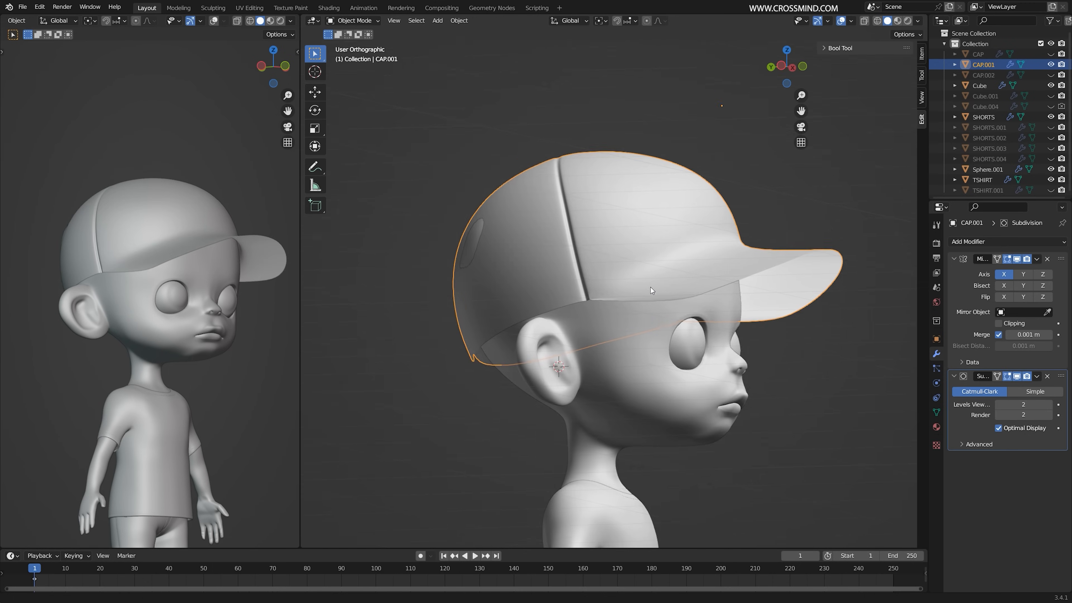
{"action": "scroll", "coordinate": [651, 287], "scroll_direction": "up", "scroll_amount": 5}
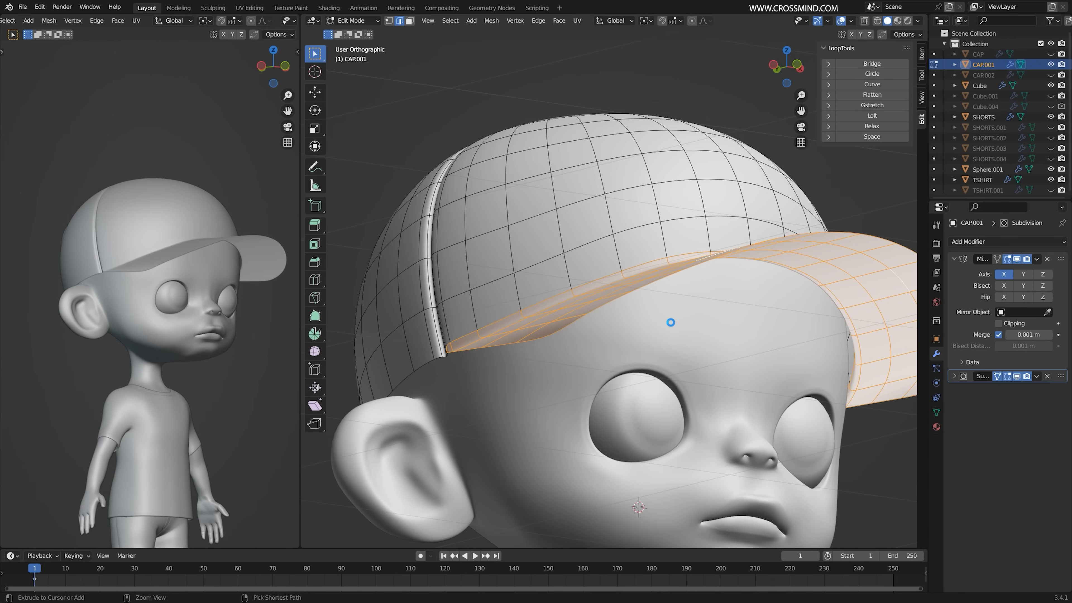
Try extruding the brim's faces to give the brim thickness, shrinking the face selection first
{"action": "middle_click_drag", "start_coordinate": [673, 325], "coordinate": [677, 328]}
{"action": "middle_click_drag", "start_coordinate": [750, 375], "coordinate": [704, 355], "text": "shift"}
{"action": "scroll", "coordinate": [703, 355], "scroll_direction": "down", "scroll_amount": 1}
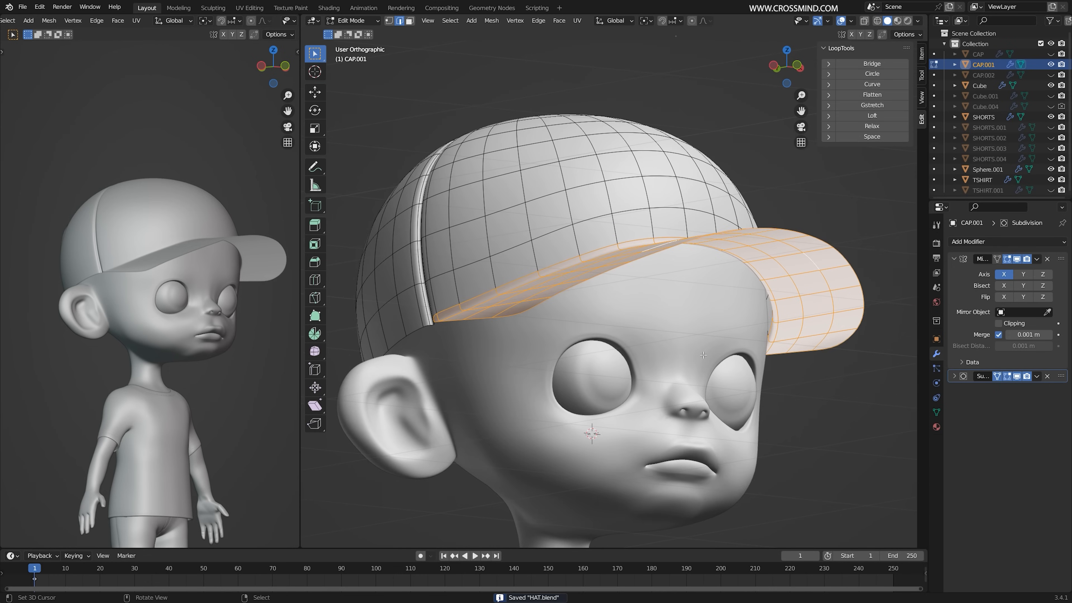
{"action": "key", "text": "KP_5"}
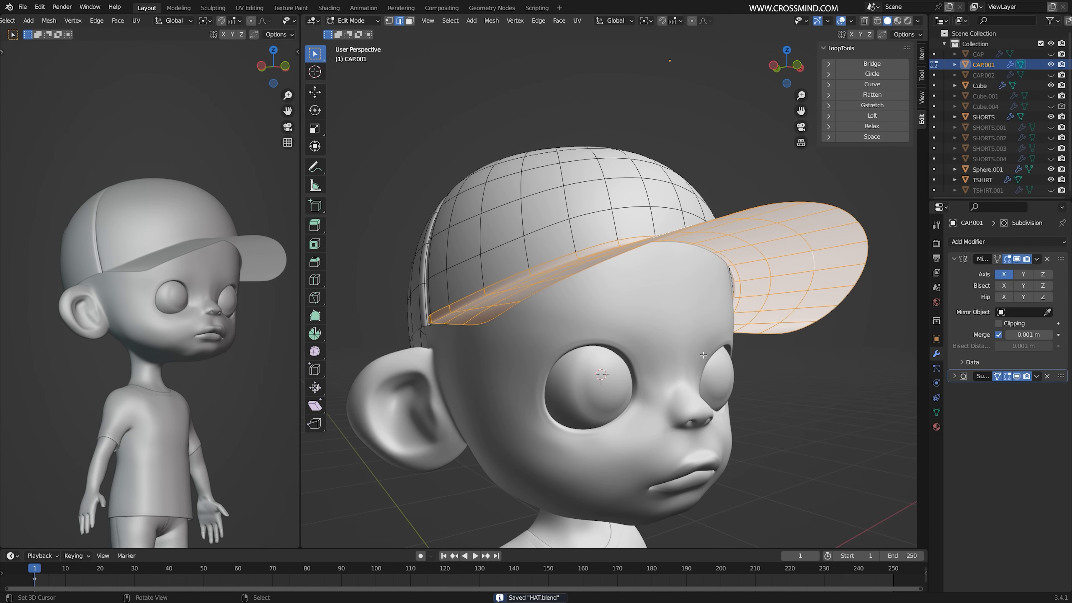
{"action": "key", "text": "KP_5"}
{"action": "scroll", "coordinate": [703, 355], "scroll_direction": "up", "scroll_amount": 1}
{"action": "middle_click_drag", "start_coordinate": [703, 355], "coordinate": [671, 351]}
{"action": "key", "text": "ctrl+KP_Subtract"}
{"action": "middle_click_drag", "start_coordinate": [587, 355], "coordinate": [561, 364]}
{"action": "key", "text": "e"}
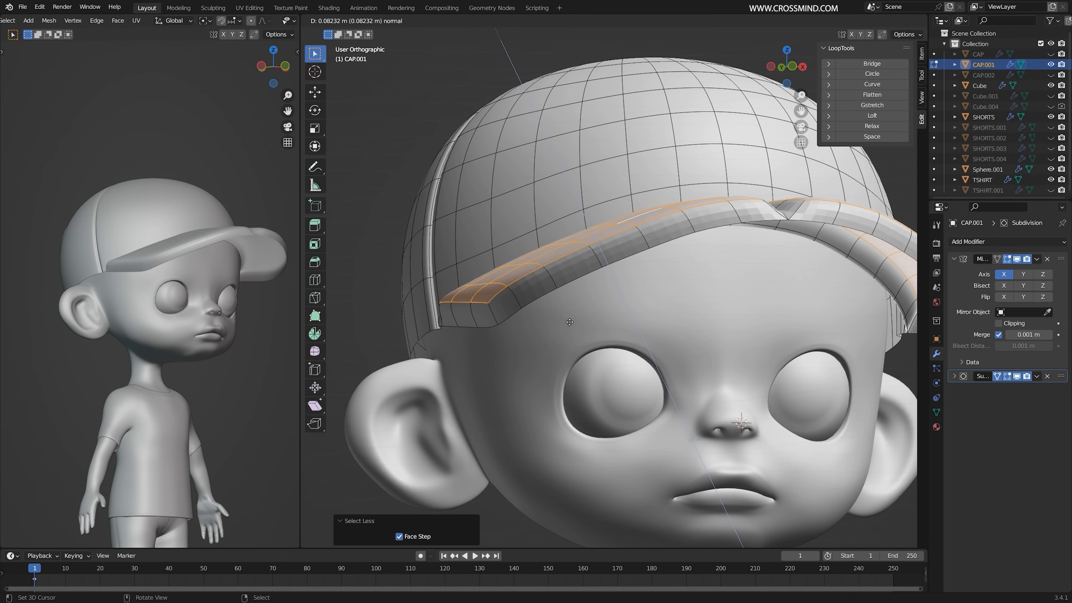
{"action": "left_click", "coordinate": [567, 322]}
{"action": "middle_click_drag", "start_coordinate": [567, 322], "coordinate": [591, 275]}
{"action": "middle_click_drag", "start_coordinate": [650, 241], "coordinate": [662, 268]}
{"action": "key", "text": "ctrl+z"}
Try extruding the brim's faces along their normals to thicken the brim
{"action": "key", "text": "alt+e"}
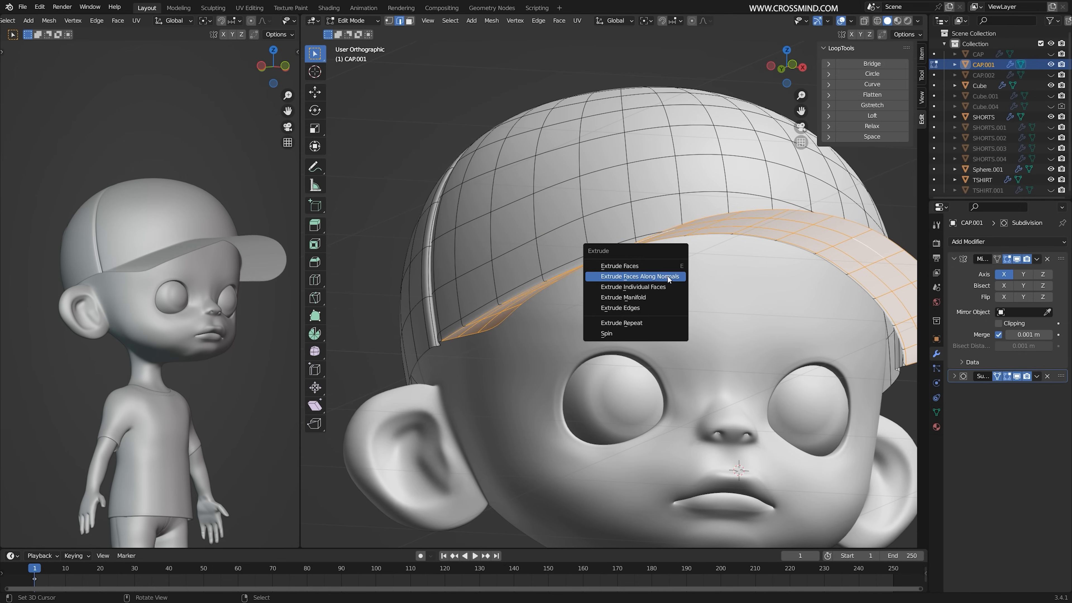
{"action": "left_click", "coordinate": [661, 270]}
{"action": "left_click", "coordinate": [662, 263]}
{"action": "middle_click_drag", "start_coordinate": [662, 263], "coordinate": [451, 495]}
{"action": "middle_click_drag", "start_coordinate": [739, 177], "coordinate": [804, 268]}
{"action": "key", "text": "ctrl+z"}
Enable clipping on the Mirror modifier and delete all faces of the old brim
{"action": "left_click", "coordinate": [999, 324]}
{"action": "middle_click_drag", "start_coordinate": [717, 337], "coordinate": [695, 376]}
{"action": "key", "text": "x"}
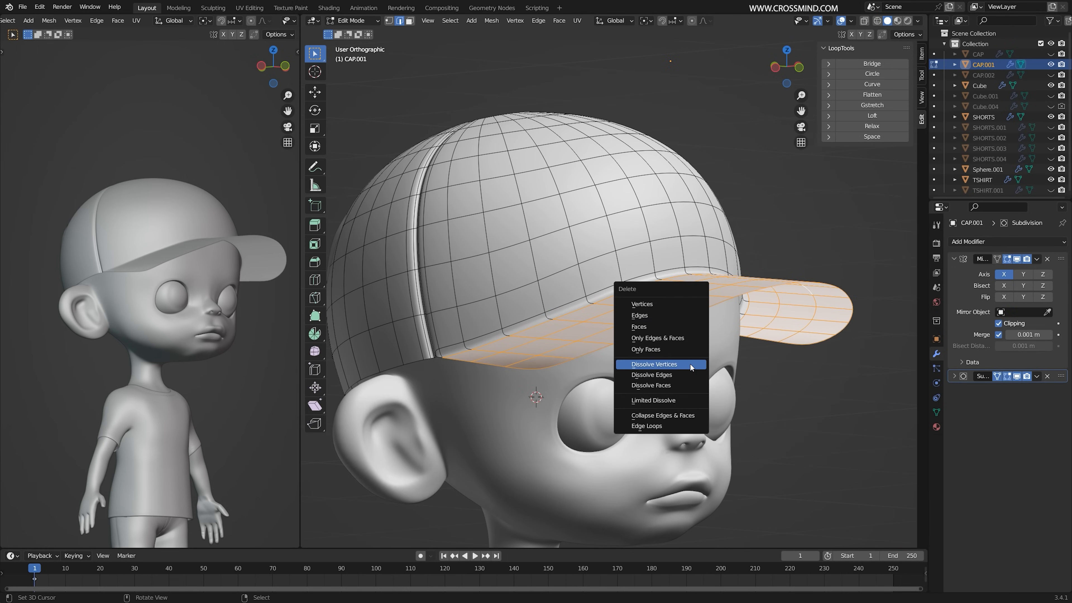
{"action": "left_click", "coordinate": [648, 325]}
{"action": "middle_click_drag", "start_coordinate": [649, 325], "coordinate": [503, 352]}
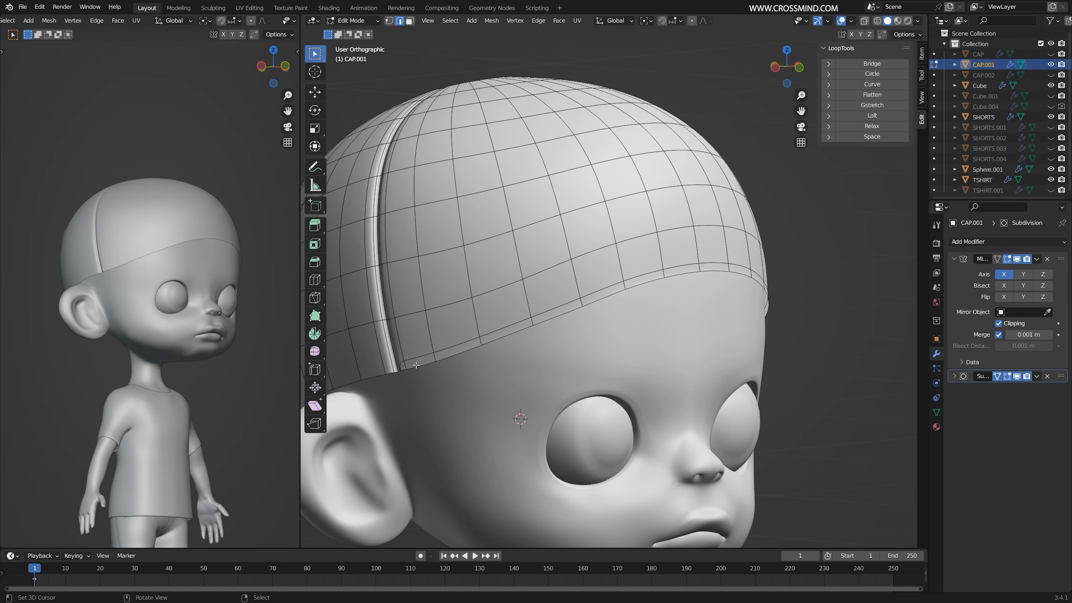
Try extruding the narrow face strip along the cap's front rim forward along the Y axis
{"action": "left_click", "coordinate": [433, 357], "text": "alt"}
{"action": "key", "text": "alt+e"}
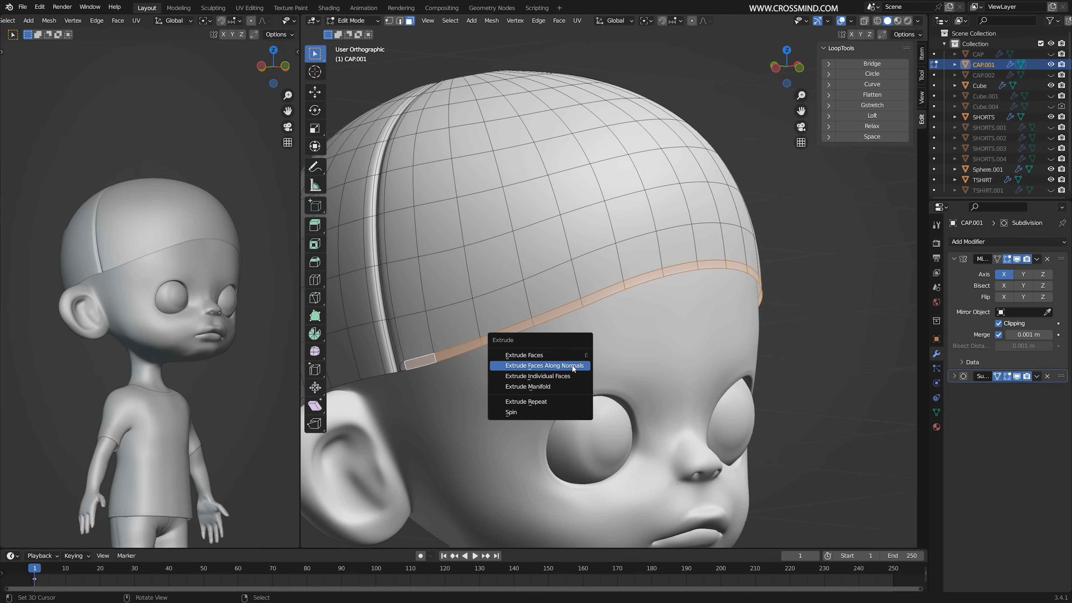
{"action": "left_click", "coordinate": [572, 365]}
{"action": "key", "text": "y"}
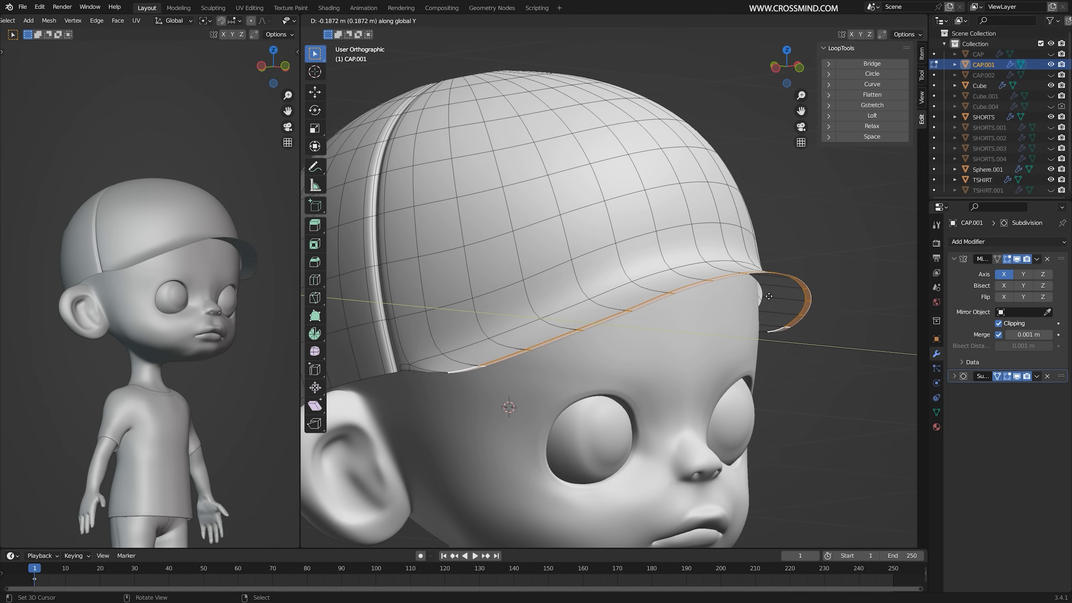
{"action": "right_click", "coordinate": [812, 298]}
{"action": "middle_click_drag", "start_coordinate": [813, 298], "coordinate": [749, 304]}
Hide the subdivision in the viewport and edge-slide the front rim's upper loop upward to widen the face strip
{"action": "left_click", "coordinate": [1017, 376]}
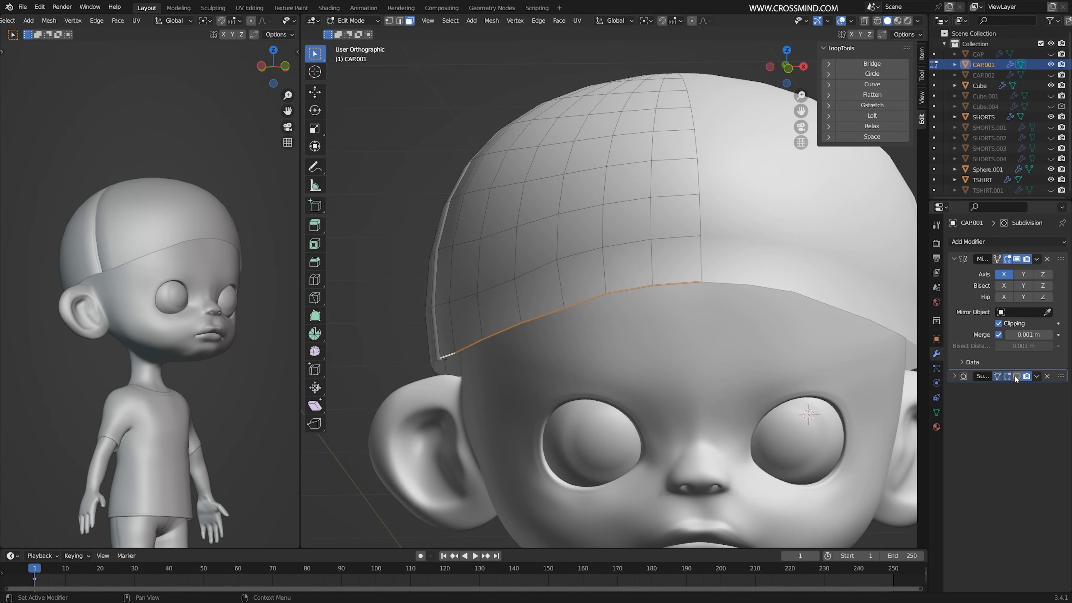
{"action": "middle_click_drag", "start_coordinate": [669, 357], "coordinate": [698, 359]}
{"action": "scroll", "coordinate": [697, 358], "scroll_direction": "up", "scroll_amount": 5}
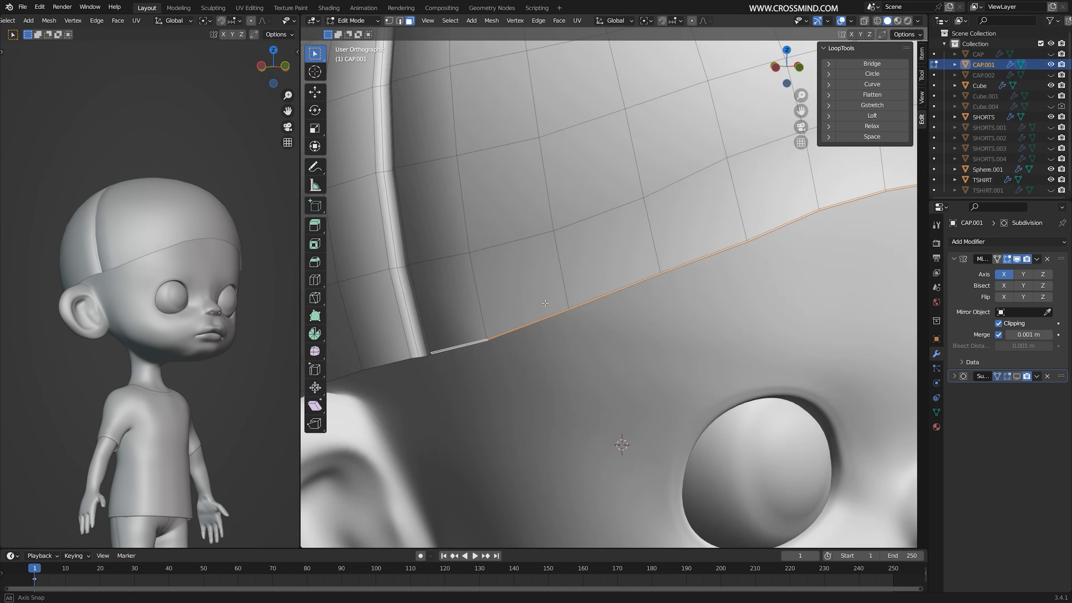
{"action": "middle_click_drag", "start_coordinate": [545, 303], "coordinate": [569, 302]}
{"action": "key", "text": "g"}
{"action": "key", "text": "g"}
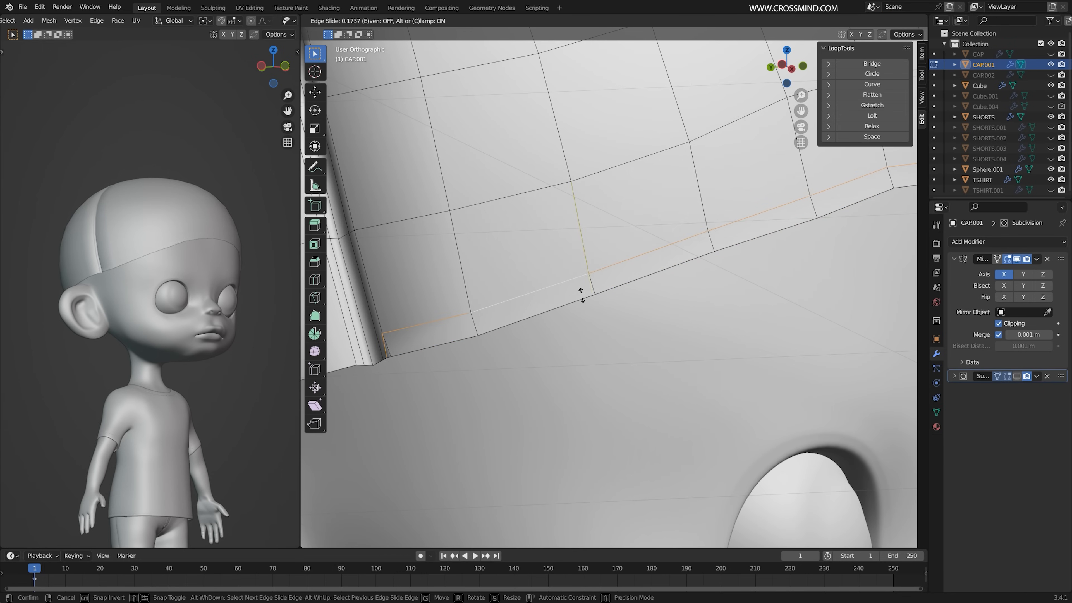
{"action": "left_click", "coordinate": [583, 296]}
Extrude the widened front rim strip forward to form a thick new brim
{"action": "scroll", "coordinate": [753, 273], "scroll_direction": "down", "scroll_amount": 8}
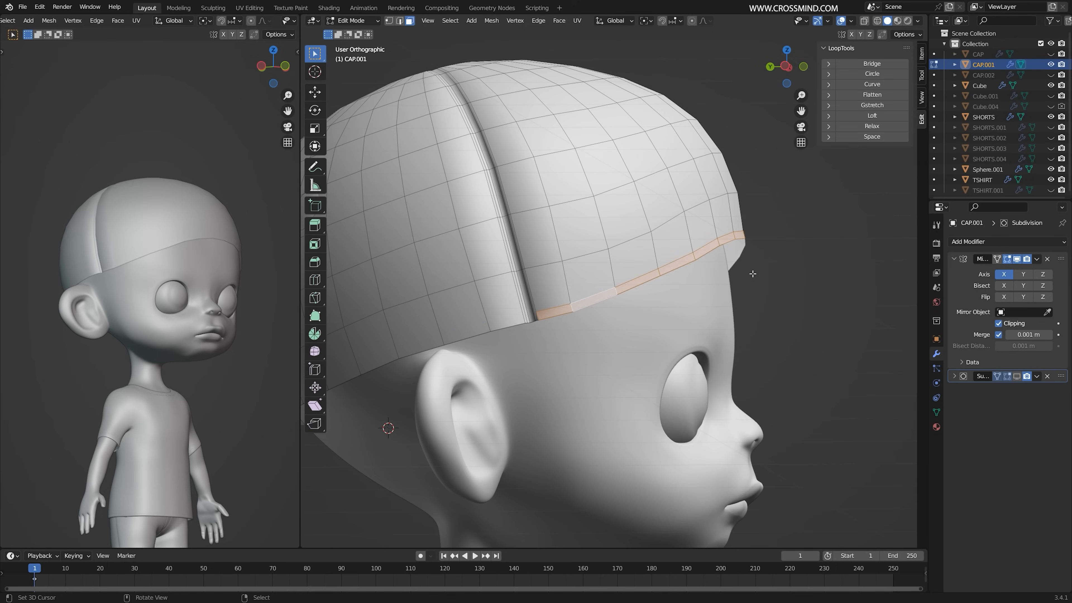
{"action": "left_click", "coordinate": [815, 254]}
{"action": "middle_click_drag", "start_coordinate": [814, 253], "coordinate": [1049, 375]}
{"action": "key", "text": "e"}
{"action": "left_click", "coordinate": [740, 371]}
{"action": "scroll", "coordinate": [706, 345], "scroll_direction": "down", "scroll_amount": 1}
Reposition the brim's front faces, last moving them X 0.015 m, Y -0.069 m, Z 0.011 m, and show the subdivision again
{"action": "key", "text": "g"}
{"action": "left_click", "coordinate": [732, 259]}
{"action": "key", "text": "g"}
{"action": "left_click", "coordinate": [756, 311]}
{"action": "left_click", "coordinate": [1018, 375]}
Add three evenly spaced loop cuts across the brim's depth with a slide factor of 0
{"action": "middle_click_drag", "start_coordinate": [667, 304], "coordinate": [646, 249]}
{"action": "scroll", "coordinate": [714, 262], "scroll_direction": "up", "scroll_amount": 3}
{"action": "middle_click_drag", "start_coordinate": [713, 266], "coordinate": [669, 232]}
{"action": "left_click", "coordinate": [669, 231]}
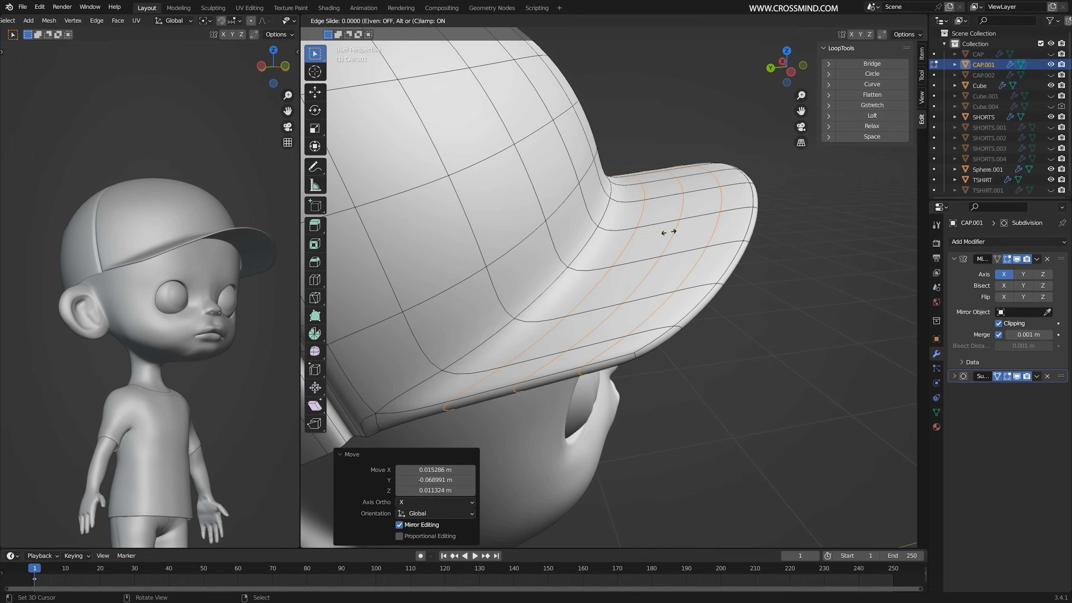
{"action": "right_click", "coordinate": [670, 233]}
{"action": "middle_click_drag", "start_coordinate": [772, 281], "coordinate": [707, 246]}
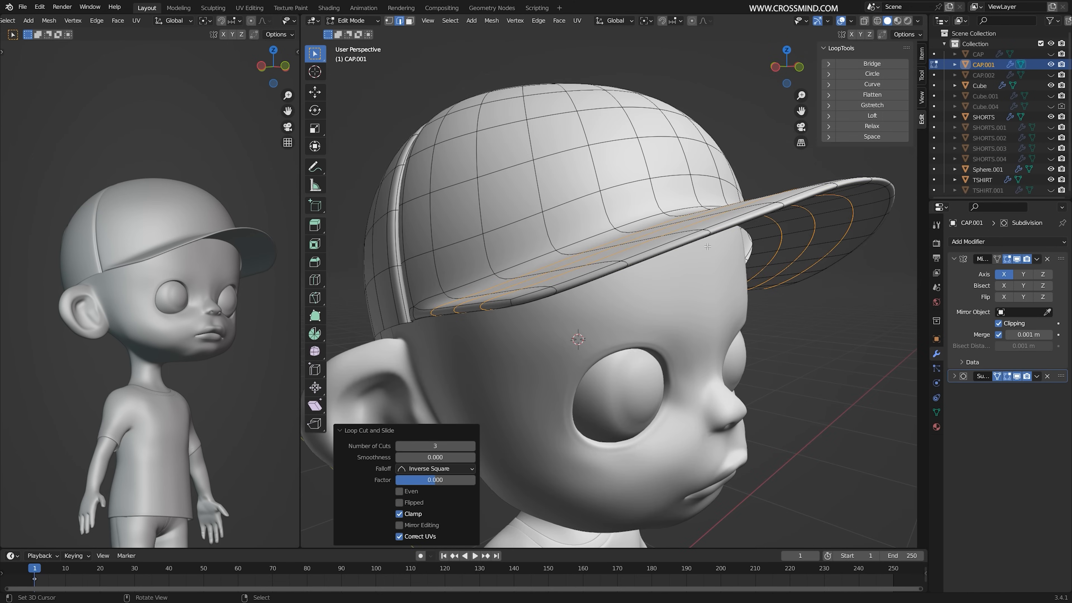
Add one centred loop cut along the brim's thin outer edge and check the smoothed cap
{"action": "left_click", "coordinate": [709, 231]}
{"action": "scroll", "coordinate": [762, 270], "scroll_direction": "down", "scroll_amount": 1}
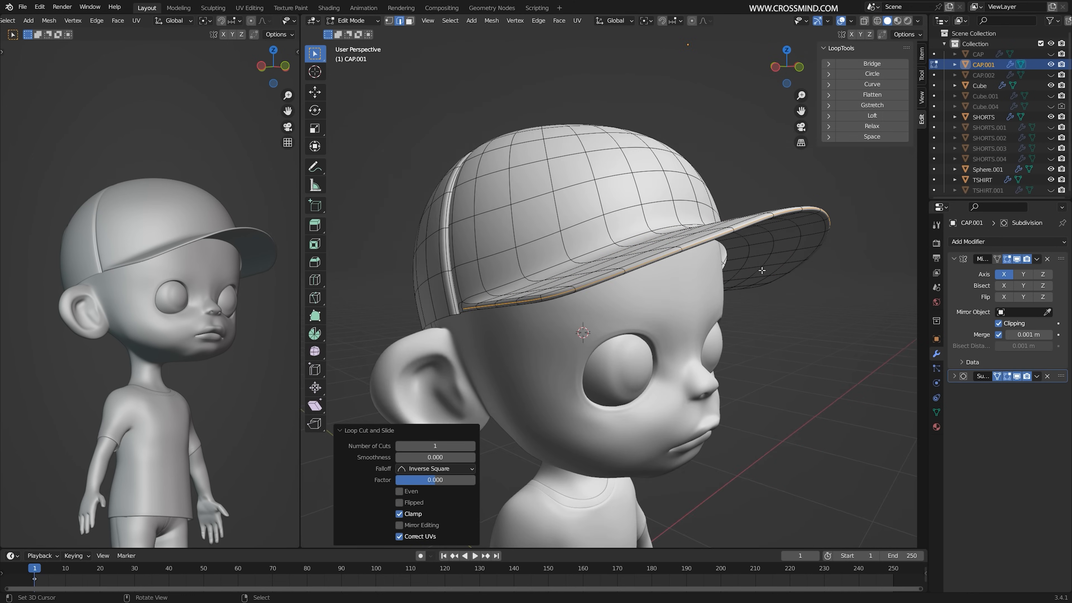
{"action": "middle_click_drag", "start_coordinate": [762, 271], "coordinate": [753, 270]}
{"action": "scroll", "coordinate": [754, 271], "scroll_direction": "up", "scroll_amount": 2}
{"action": "key", "text": "Tab"}
{"action": "scroll", "coordinate": [563, 264], "scroll_direction": "down", "scroll_amount": 3}
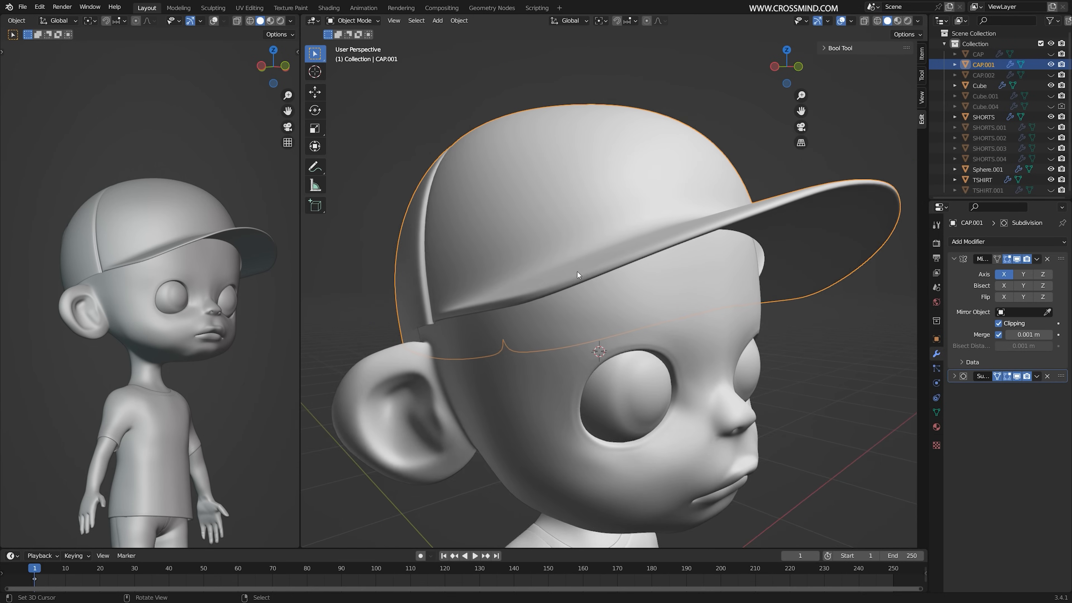
{"action": "middle_click_drag", "start_coordinate": [577, 271], "coordinate": [621, 261]}
Add a loop cut near the brim's base where it meets the crown, and save the file
{"action": "key", "text": "Tab"}
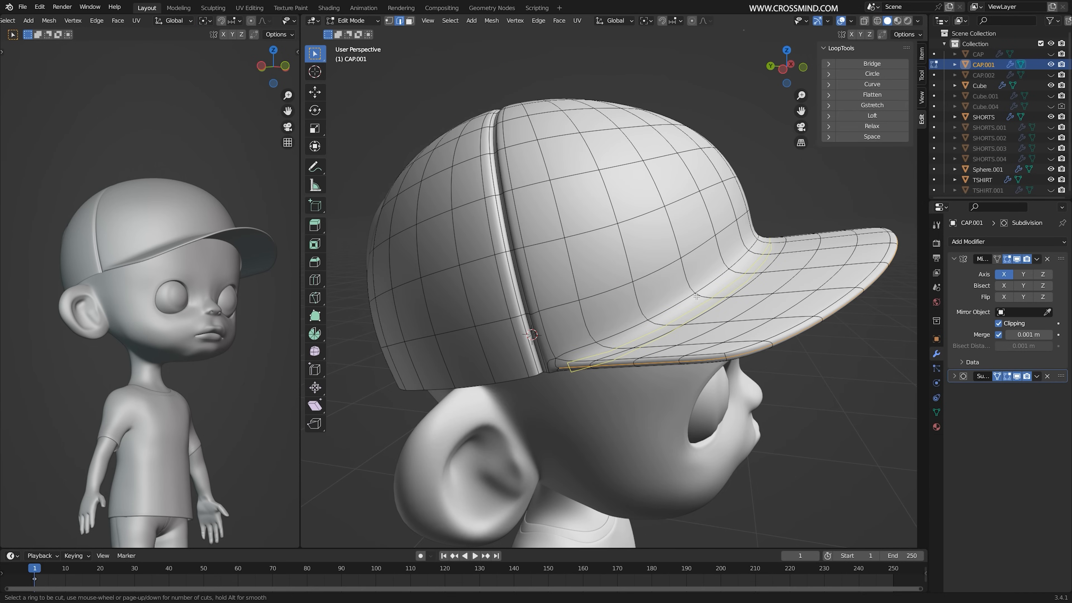
{"action": "left_click", "coordinate": [696, 296]}
{"action": "left_click", "coordinate": [684, 296]}
{"action": "key", "text": "Tab"}
{"action": "key", "text": "KP_5"}
{"action": "middle_click_drag", "start_coordinate": [684, 297], "coordinate": [635, 331]}
{"action": "key", "text": "ctrl+s"}
Extrude the cap's open bottom edge loop inward, scaling it to 0.953
{"action": "scroll", "coordinate": [635, 331], "scroll_direction": "up", "scroll_amount": 1}
{"action": "key", "text": "Tab"}
{"action": "mouse_move", "coordinate": [600, 292]}
{"action": "middle_mouse_down"}
{"action": "mouse_move", "coordinate": [634, 300]}
{"action": "mouse_move", "coordinate": [625, 275]}
{"action": "mouse_move", "coordinate": [820, 289]}
{"action": "mouse_move", "coordinate": [732, 304]}
{"action": "mouse_move", "coordinate": [671, 261]}
{"action": "mouse_move", "coordinate": [741, 274]}
{"action": "middle_mouse_up"}
{"action": "left_click", "coordinate": [648, 279], "text": "alt"}
{"action": "key", "text": "shift+z"}
{"action": "key", "text": "z"}
{"action": "left_click", "coordinate": [731, 265]}
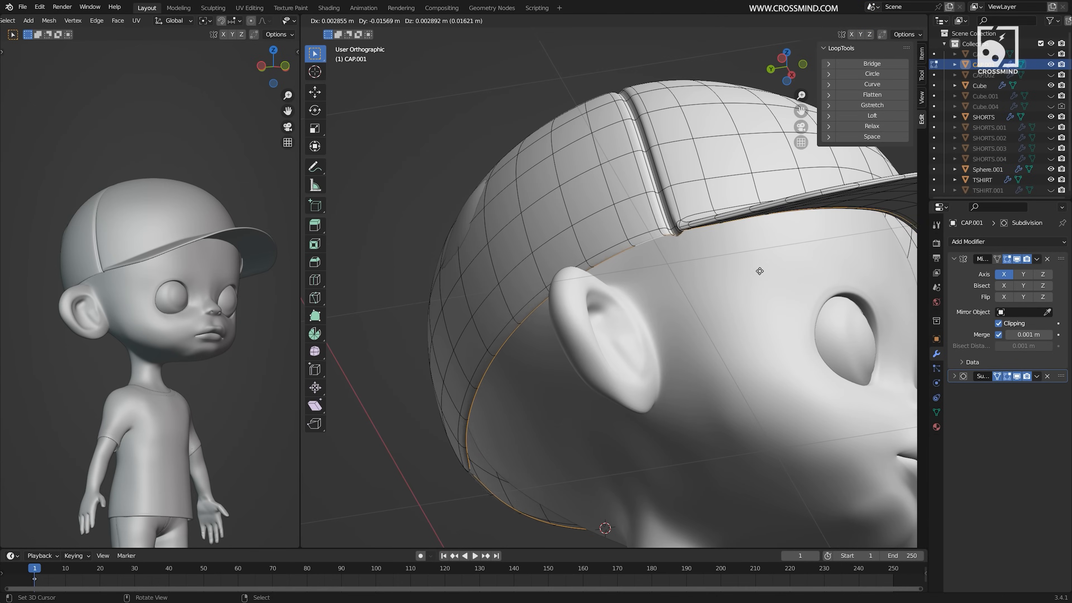
{"action": "right_click", "coordinate": [813, 303]}
{"action": "key", "text": "s"}
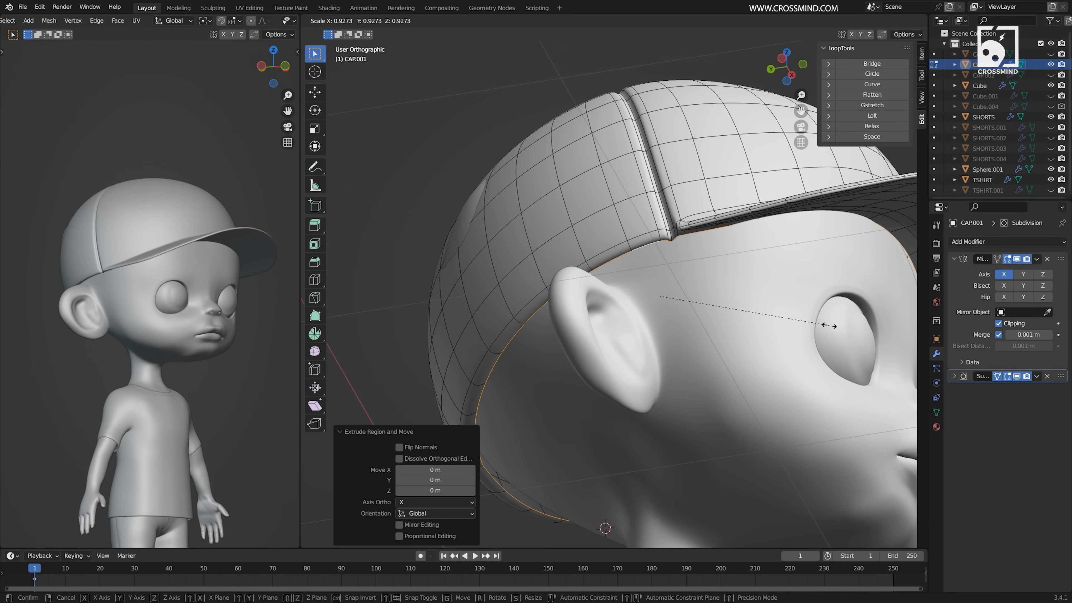
{"action": "left_click", "coordinate": [834, 326]}
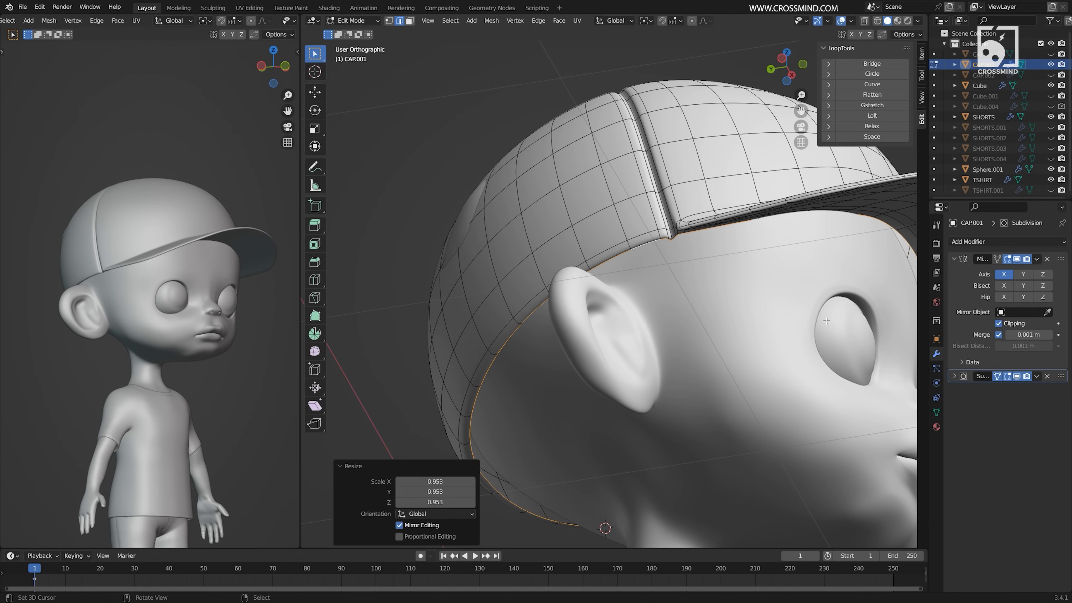
Extrude the inner rim loop upward 0.026631 m along Z inside the cap and scale it up slightly
{"action": "key", "text": "e"}
{"action": "key", "text": "z"}
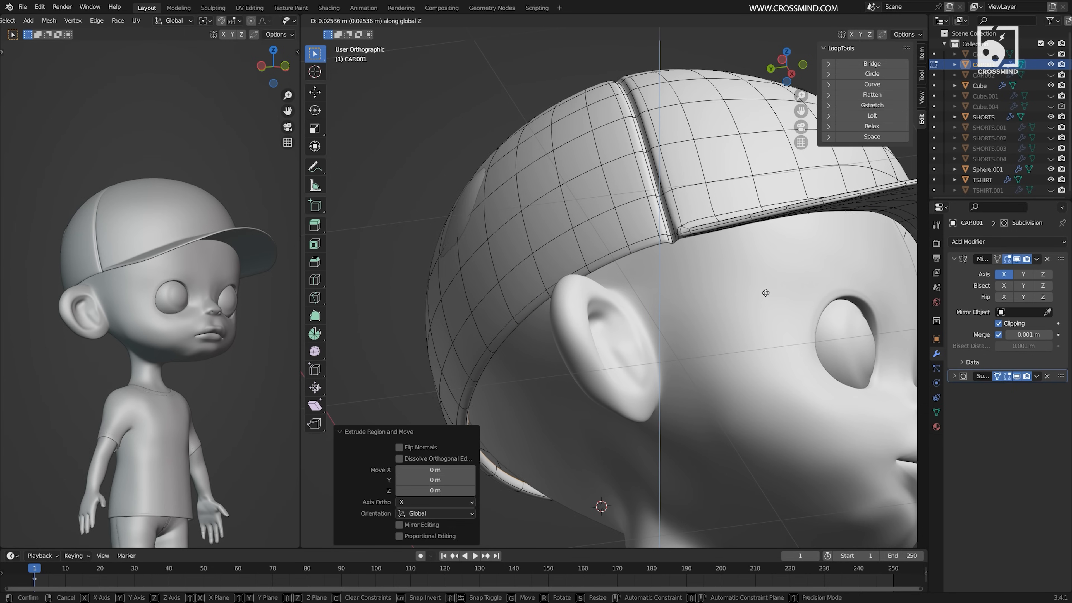
{"action": "left_click", "coordinate": [765, 293]}
{"action": "key", "text": "s"}
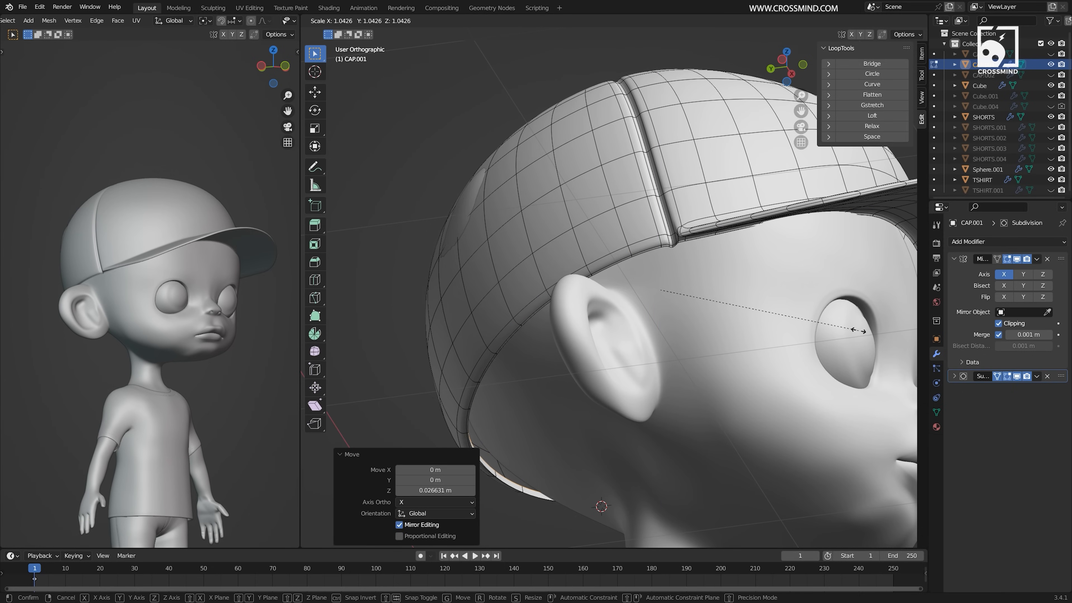
{"action": "left_click", "coordinate": [858, 330]}
Select the cap's bottom rim edge loop and move it about 0.007 m up along Z
{"action": "scroll", "coordinate": [530, 335], "scroll_direction": "up", "scroll_amount": 5}
{"action": "right_click", "coordinate": [514, 338], "text": "alt"}
{"action": "left_click_drag", "start_coordinate": [542, 326], "coordinate": [585, 309], "text": "alt"}
{"action": "key", "text": "g"}
{"action": "key", "text": "z"}
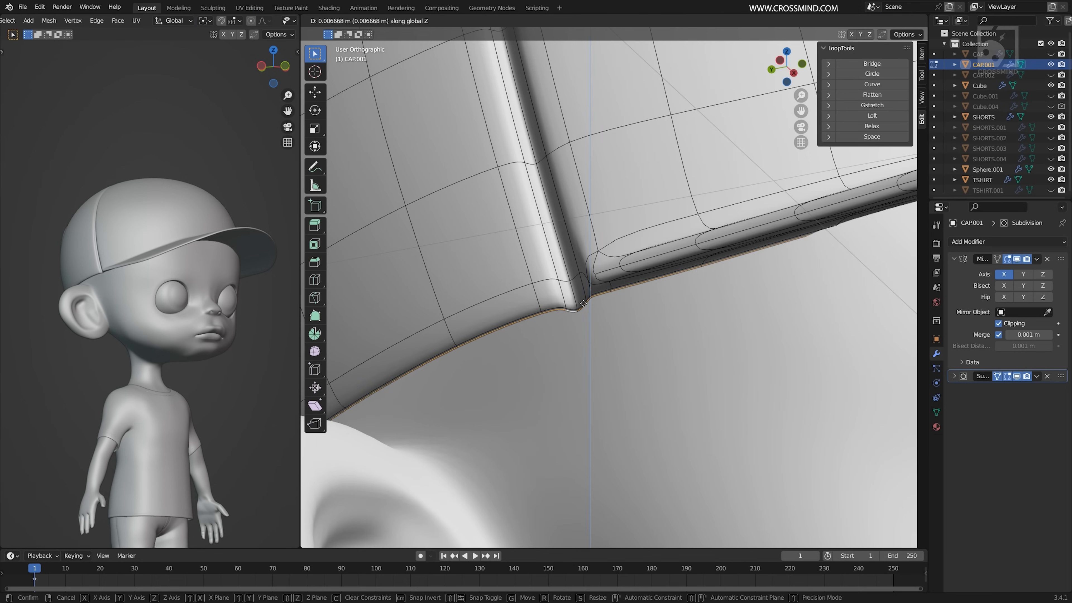
{"action": "left_click", "coordinate": [584, 304]}
Examine the cap's seam and the open hole at the crown, in both mesh and smoothed form
{"action": "key", "text": "Tab"}
{"action": "scroll", "coordinate": [583, 303], "scroll_direction": "down", "scroll_amount": 6}
{"action": "middle_click_drag", "start_coordinate": [691, 304], "coordinate": [472, 302]}
{"action": "scroll", "coordinate": [471, 302], "scroll_direction": "up", "scroll_amount": 2}
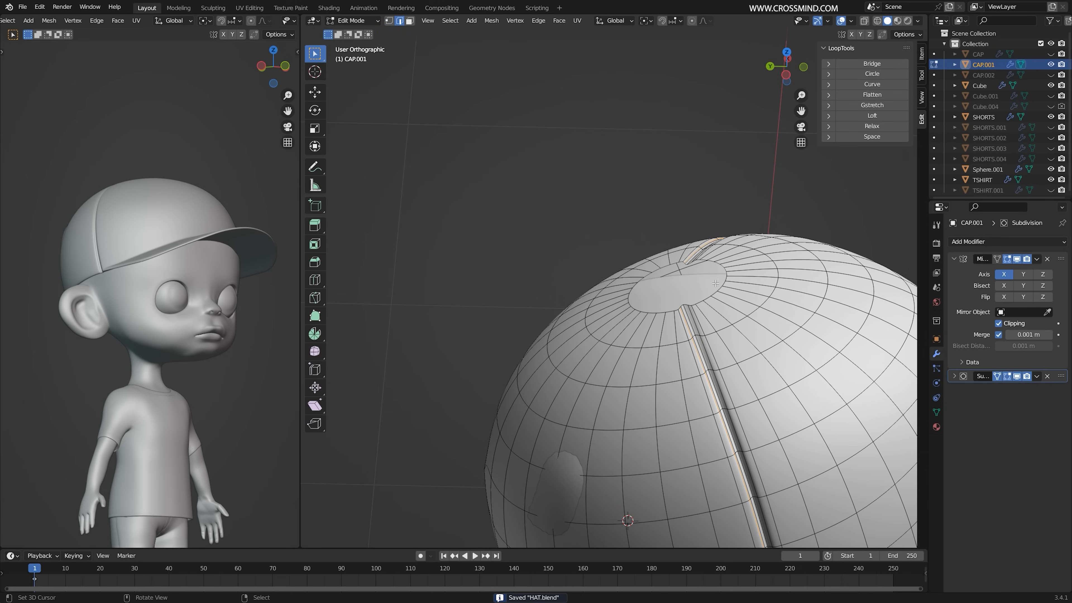
{"action": "middle_click_drag", "start_coordinate": [733, 294], "coordinate": [713, 292]}
{"action": "scroll", "coordinate": [713, 292], "scroll_direction": "up", "scroll_amount": 3}
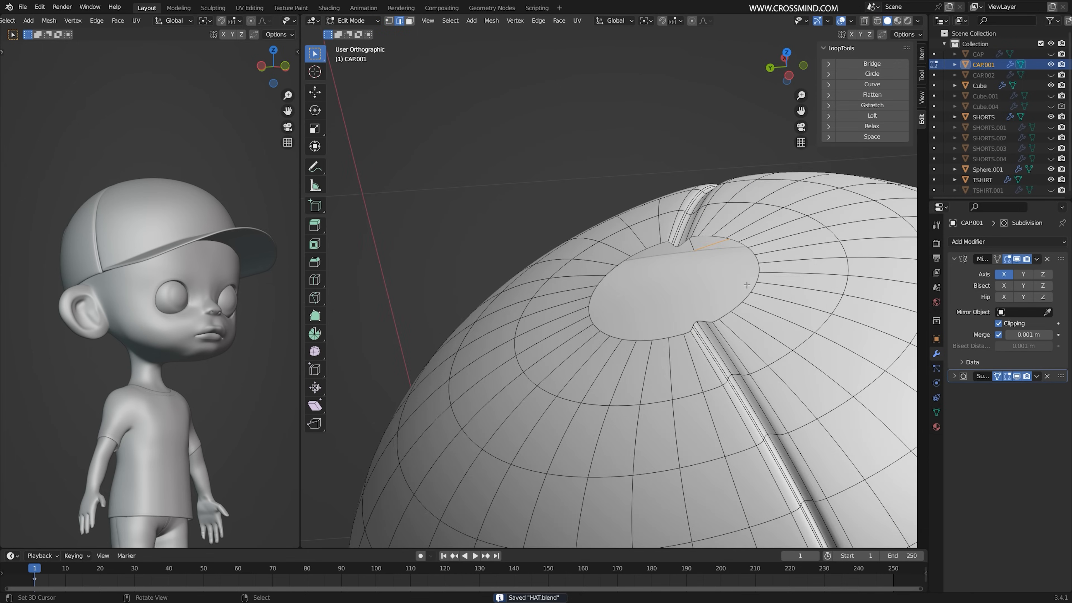
{"action": "key", "text": "Tab"}
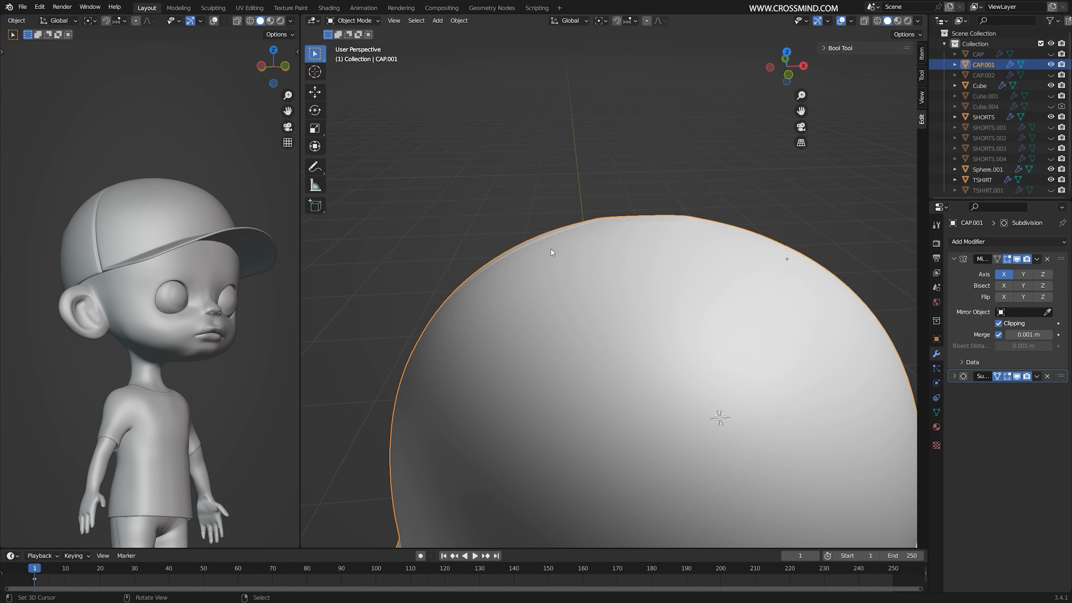
{"action": "mouse_move", "coordinate": [551, 249]}
{"action": "middle_mouse_down"}
{"action": "mouse_move", "coordinate": [619, 235]}
{"action": "mouse_move", "coordinate": [591, 262]}
{"action": "middle_mouse_up"}
{"action": "scroll", "coordinate": [619, 235], "scroll_direction": "down", "scroll_amount": 1}
{"action": "key", "text": "z"}
{"action": "middle_click_drag", "start_coordinate": [591, 305], "coordinate": [570, 297]}
{"action": "key", "text": "z"}
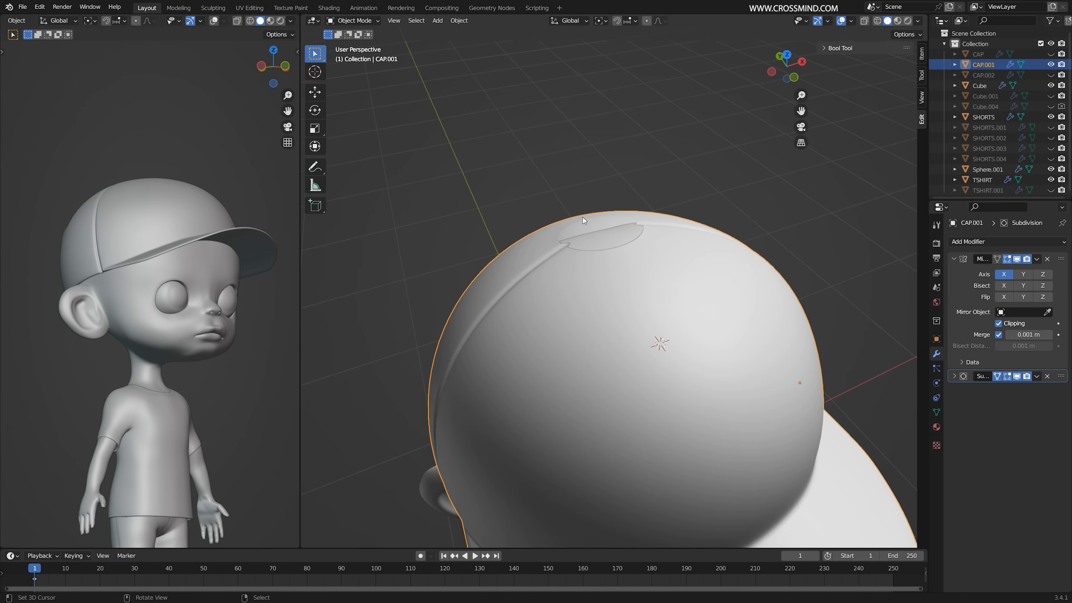
Keep a hidden backup copy of the cap and apply its Mirror modifier
{"action": "middle_click_drag", "start_coordinate": [798, 303], "coordinate": [799, 279]}
{"action": "key", "text": "ctrl+a"}
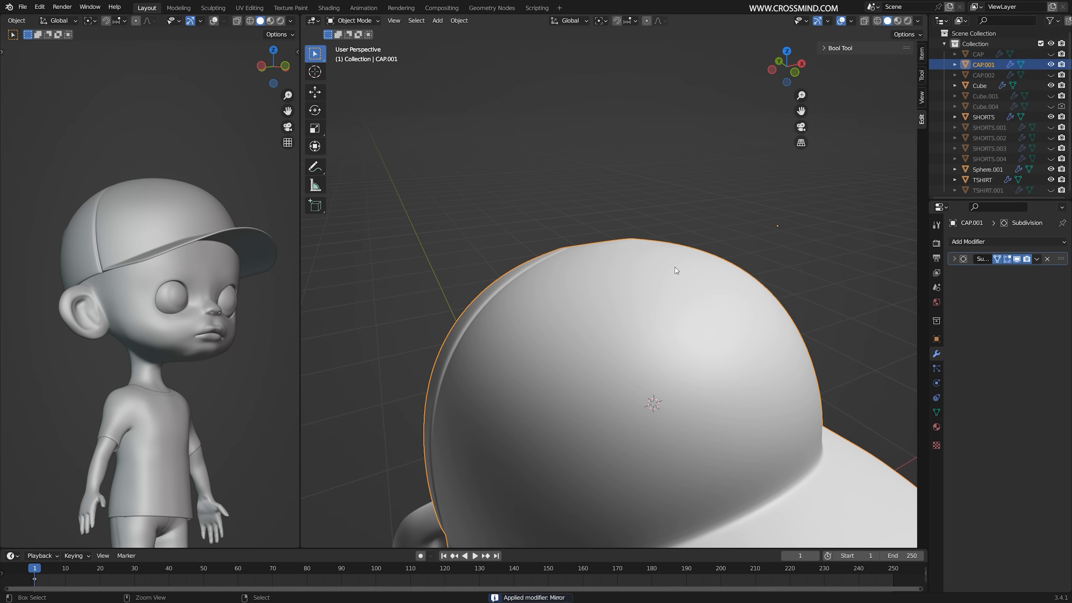
{"action": "key", "text": "ctrl+z"}
{"action": "middle_click_drag", "start_coordinate": [675, 267], "coordinate": [665, 337], "text": "ctrl"}
{"action": "key", "text": "ctrl+a"}
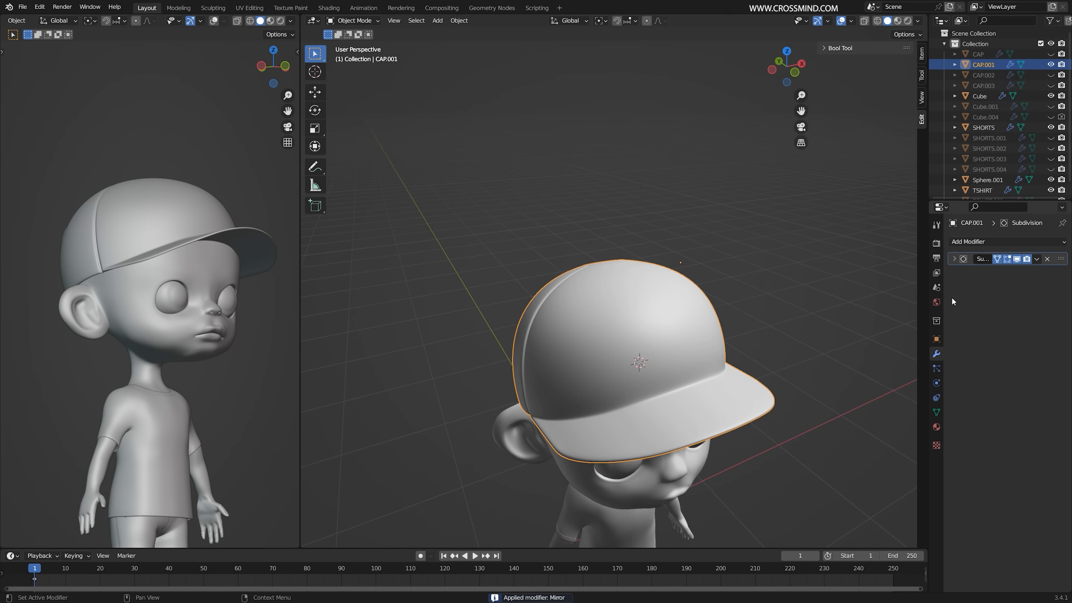
{"action": "middle_click_drag", "start_coordinate": [612, 302], "coordinate": [600, 266], "text": "ctrl"}
Close the hole at the cap's crown with Grid Fill, span 3, offset 0 and Simple Blending enabled
{"action": "key", "text": "Tab"}
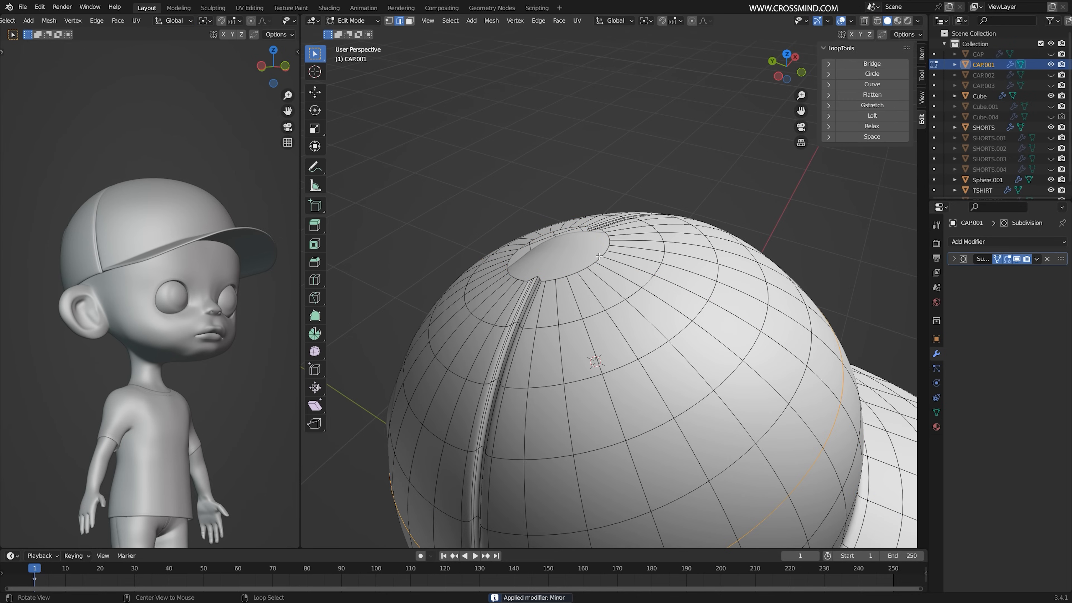
{"action": "key", "text": "F3"}
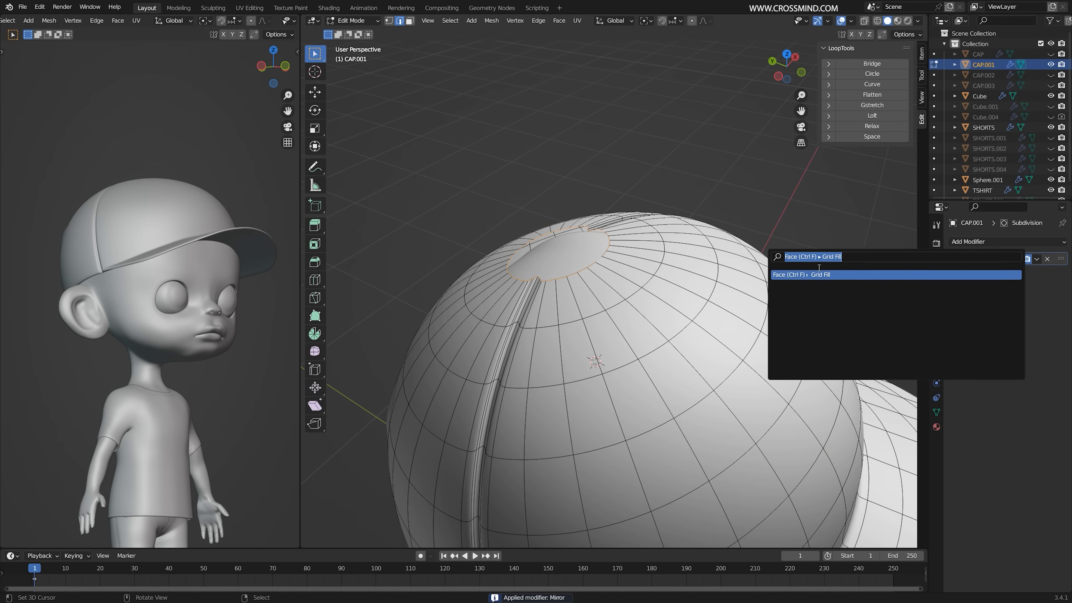
{"action": "left_click", "coordinate": [826, 275]}
{"action": "middle_click_drag", "start_coordinate": [826, 275], "coordinate": [548, 412]}
{"action": "key", "text": "ctrl+s"}
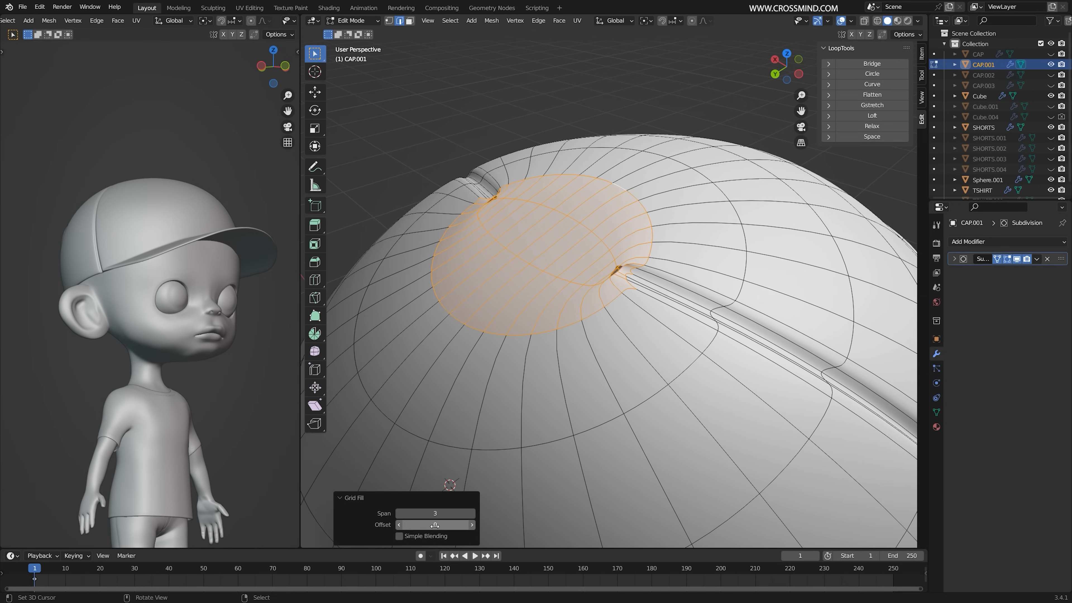
{"action": "middle_click_drag", "start_coordinate": [549, 296], "coordinate": [564, 325]}
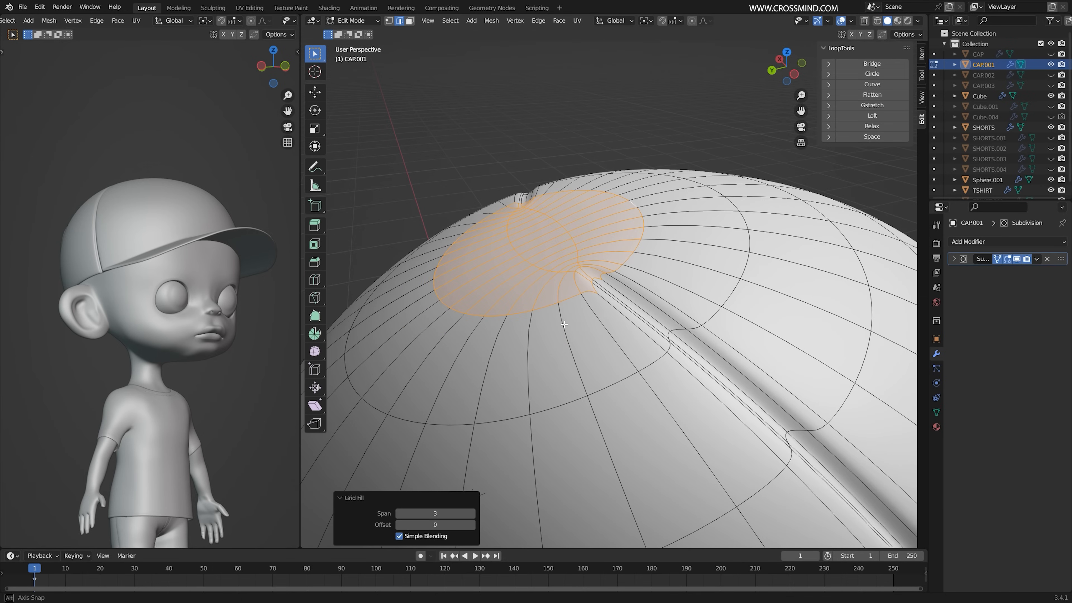
Add a cube on top of the cap's crown and scale it to about 0.22 of its size
{"action": "key", "text": "Tab"}
{"action": "middle_click_drag", "start_coordinate": [439, 511], "coordinate": [573, 228]}
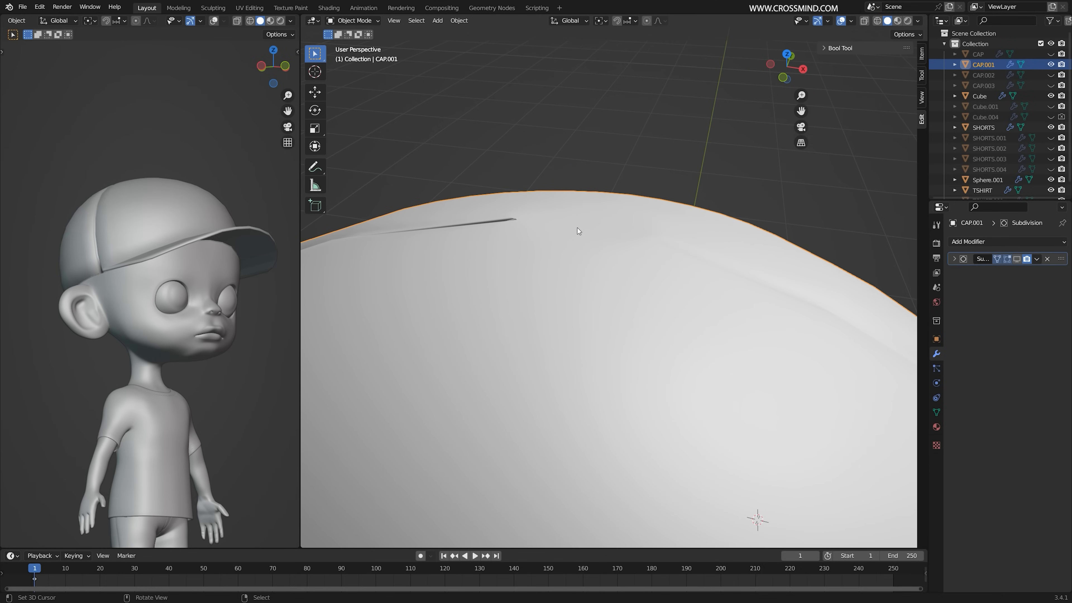
{"action": "key", "text": "shift+a"}
{"action": "mouse_move", "coordinate": [588, 226]}
{"action": "left_click", "coordinate": [618, 239]}
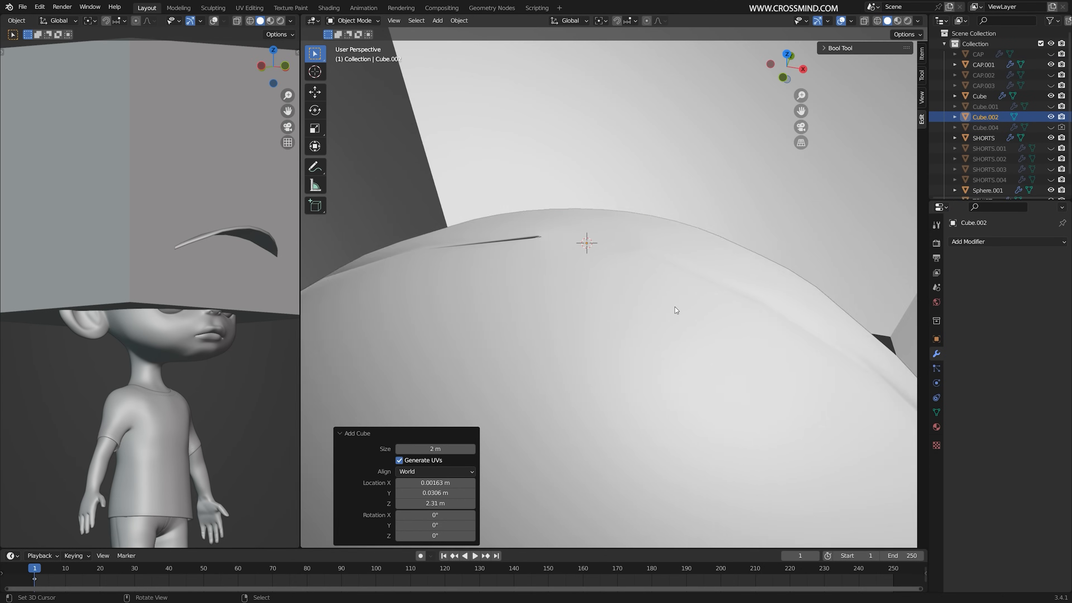
{"action": "key", "text": "s"}
{"action": "left_click", "coordinate": [569, 286]}
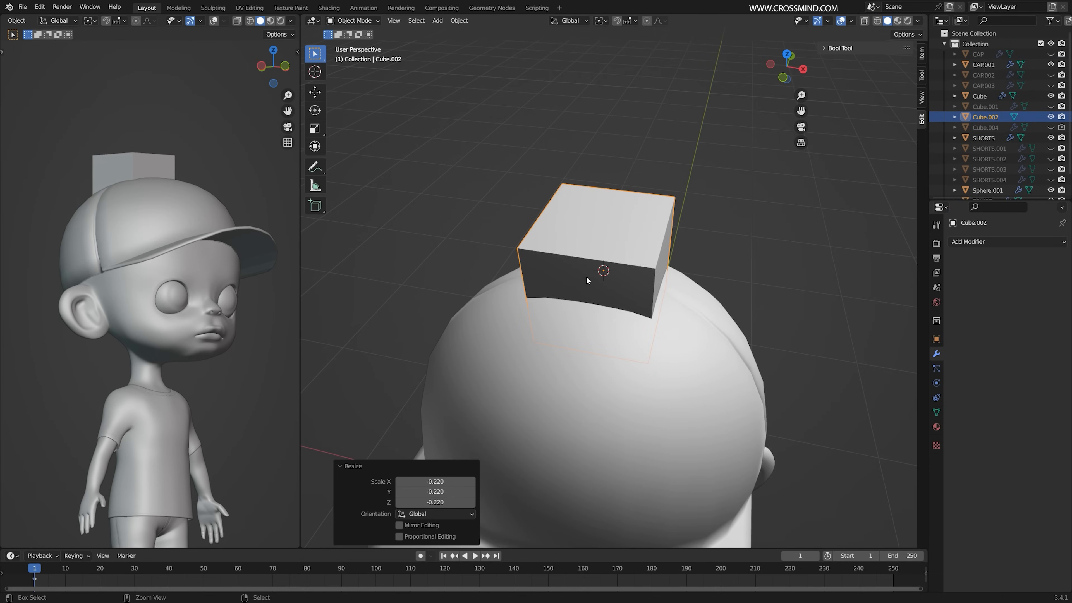
Give the cube a level 2 subdivision and reposition it on the centre of the cap's crown as a button
{"action": "key", "text": "ctrl+2"}
{"action": "scroll", "coordinate": [625, 281], "scroll_direction": "up", "scroll_amount": 3}
{"action": "right_click", "coordinate": [699, 332]}
{"action": "scroll", "coordinate": [667, 325], "scroll_direction": "up", "scroll_amount": 2}
{"action": "key", "text": "Tab"}
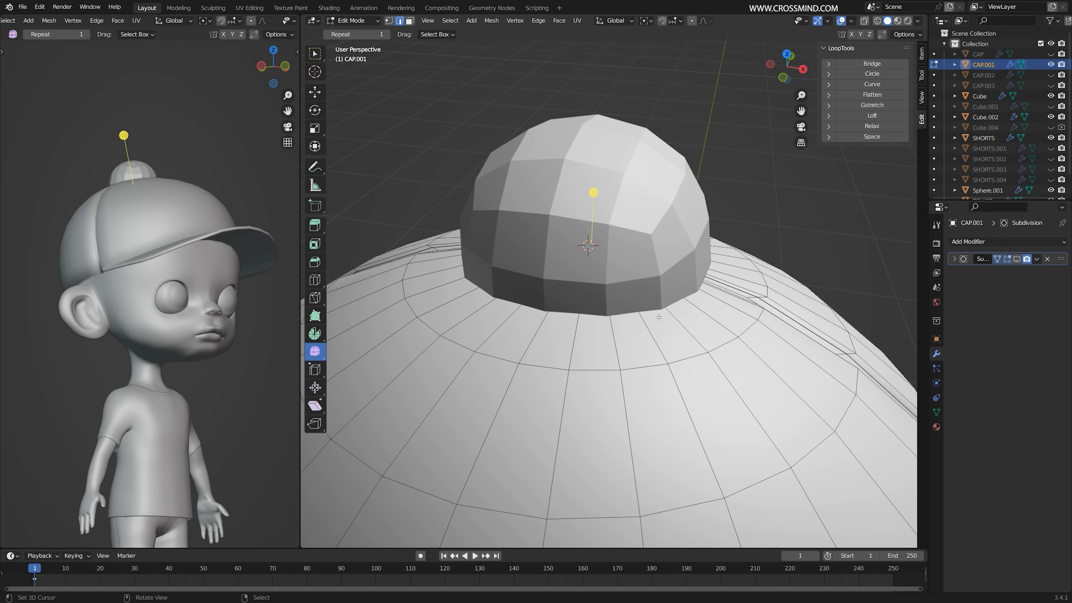
{"action": "middle_click_drag", "start_coordinate": [664, 317], "coordinate": [634, 316]}
{"action": "key", "text": "shift+z"}
{"action": "scroll", "coordinate": [591, 272], "scroll_direction": "up", "scroll_amount": 2}
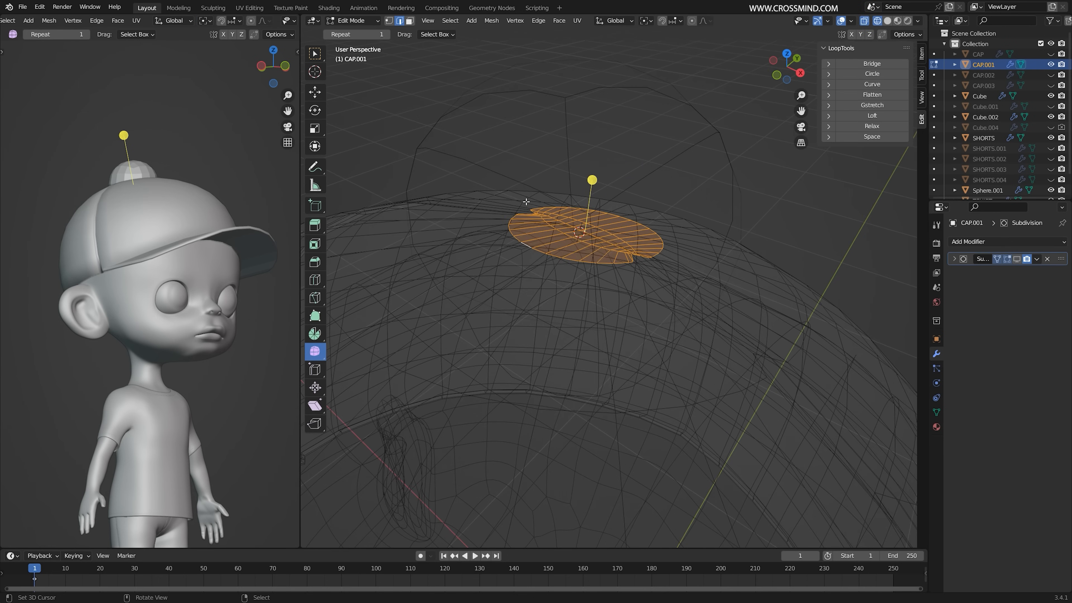
{"action": "key", "text": "Tab"}
{"action": "left_click", "coordinate": [574, 240]}
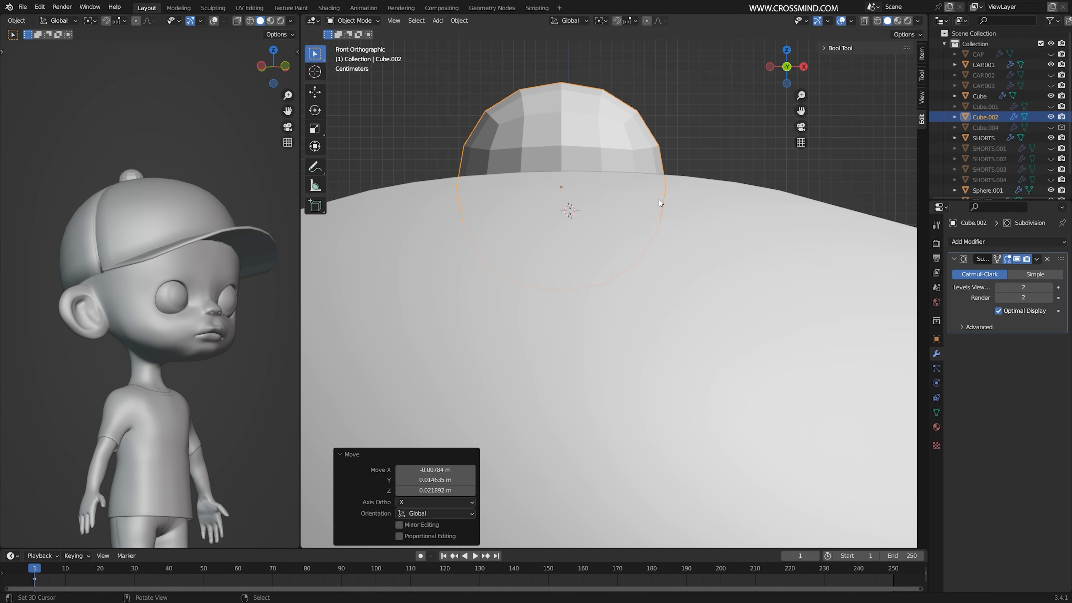
{"action": "key", "text": "KP_3"}
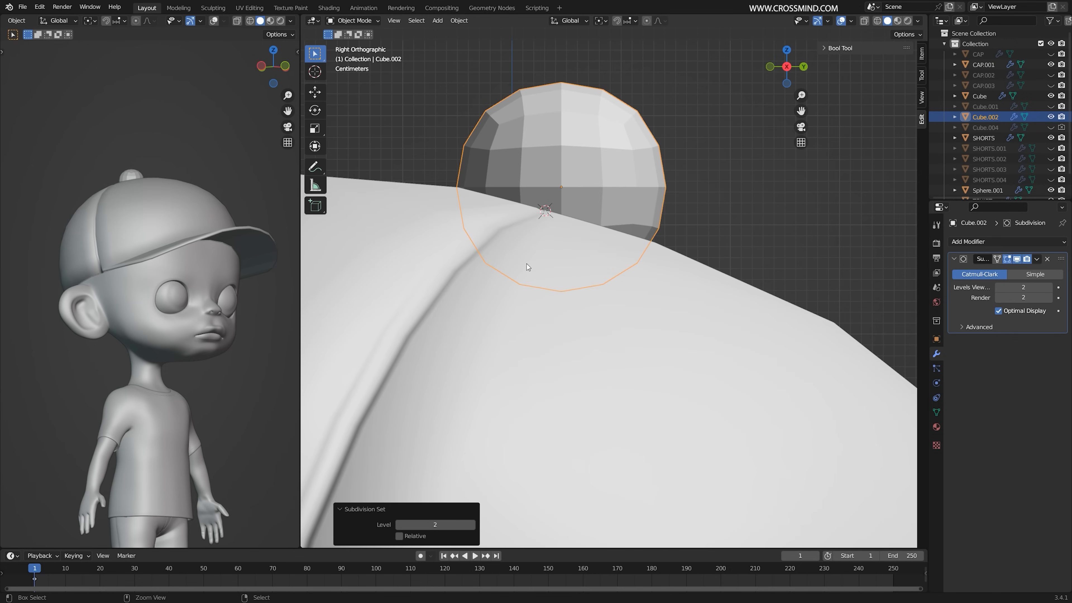
Delete the lower half of the button cube, leaving it open underneath
{"action": "key", "text": "Tab"}
{"action": "key", "text": "alt+z"}
{"action": "left_click_drag", "start_coordinate": [448, 345], "coordinate": [738, 217]}
{"action": "key", "text": "x"}
{"action": "left_click", "coordinate": [745, 232]}
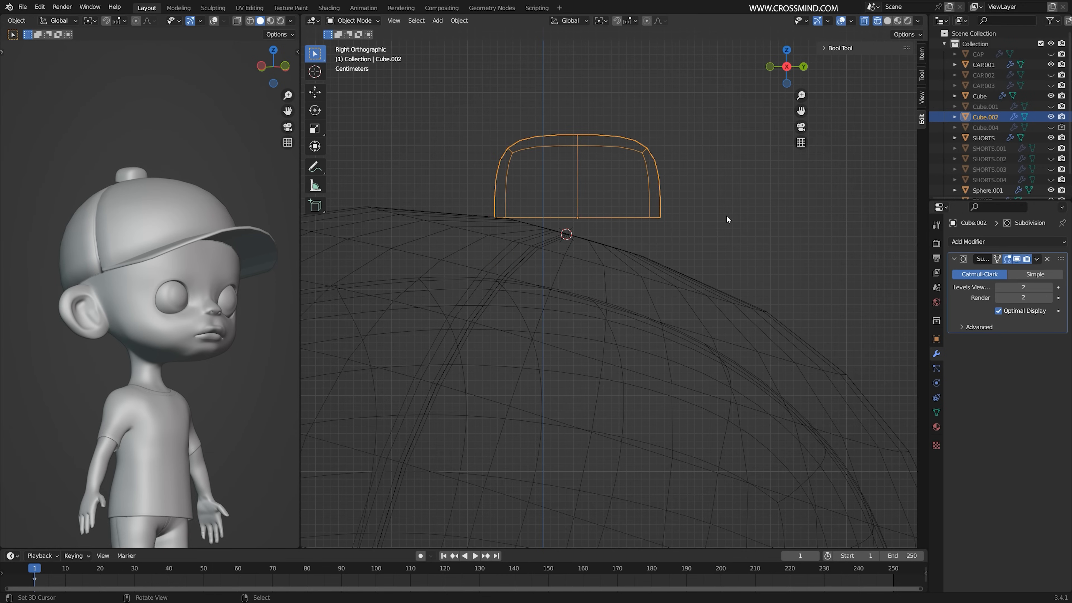
Rotate the button mesh about 17° in side view and move it down onto the crown's slope
{"action": "key", "text": "a"}
{"action": "key", "text": "r"}
{"action": "left_click", "coordinate": [737, 256]}
{"action": "key", "text": "g"}
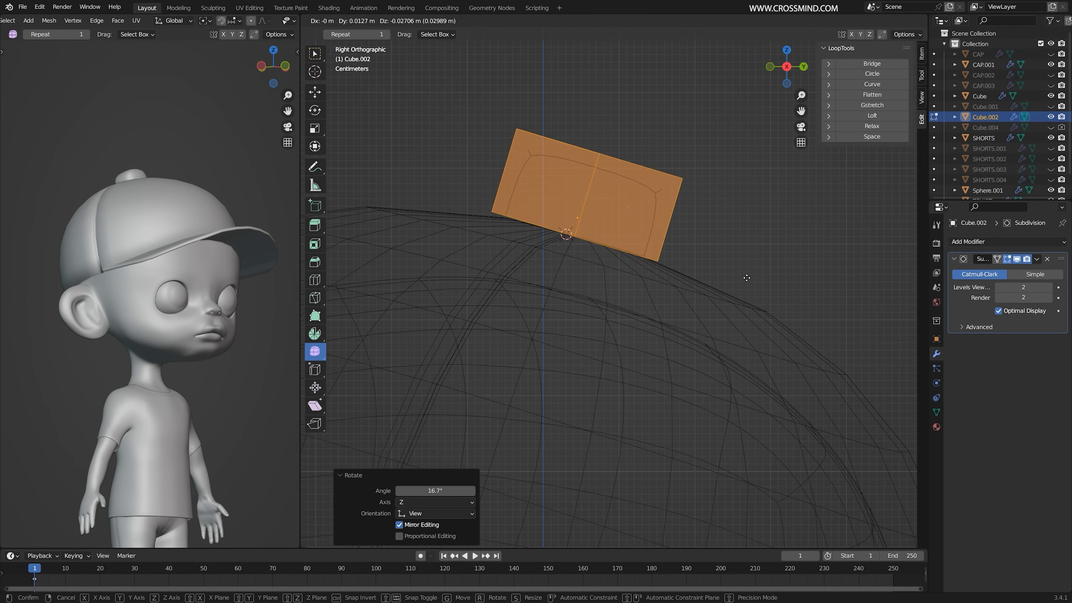
{"action": "left_click", "coordinate": [747, 278]}
{"action": "key", "text": "r"}
{"action": "left_click", "coordinate": [722, 259]}
{"action": "key", "text": "g"}
{"action": "key", "text": "z"}
{"action": "left_click", "coordinate": [723, 257]}
{"action": "key", "text": "z"}
Add a horizontal loop cut around the button and scale it to form a narrow waist
{"action": "key", "text": "ctrl+r"}
{"action": "mouse_move", "coordinate": [785, 265]}
{"action": "middle_mouse_down"}
{"action": "mouse_move", "coordinate": [692, 278]}
{"action": "mouse_move", "coordinate": [696, 198]}
{"action": "middle_mouse_up"}
{"action": "double_click", "coordinate": [686, 258]}
{"action": "key", "text": "s"}
{"action": "left_click", "coordinate": [669, 280]}
Add another loop cut near the button's top, then reshape the form by moving its top faces and scaling an edge loop
{"action": "key", "text": "ctrl+r"}
{"action": "double_click", "coordinate": [703, 193]}
{"action": "key", "text": "3"}
{"action": "right_click", "coordinate": [609, 188]}
{"action": "right_click", "coordinate": [546, 154], "text": "shift"}
{"action": "right_click", "coordinate": [604, 147], "text": "shift"}
{"action": "right_click", "coordinate": [663, 177], "text": "shift"}
{"action": "key", "text": "g"}
{"action": "right_click", "coordinate": [637, 240], "text": "alt"}
{"action": "key", "text": "s"}
{"action": "left_click", "coordinate": [663, 252]}
Inset the button's four top faces with a thickness of about 0.50 m, then move and scale them
{"action": "middle_click_drag", "start_coordinate": [654, 241], "coordinate": [633, 262]}
{"action": "key", "text": "3"}
{"action": "right_click", "coordinate": [584, 150]}
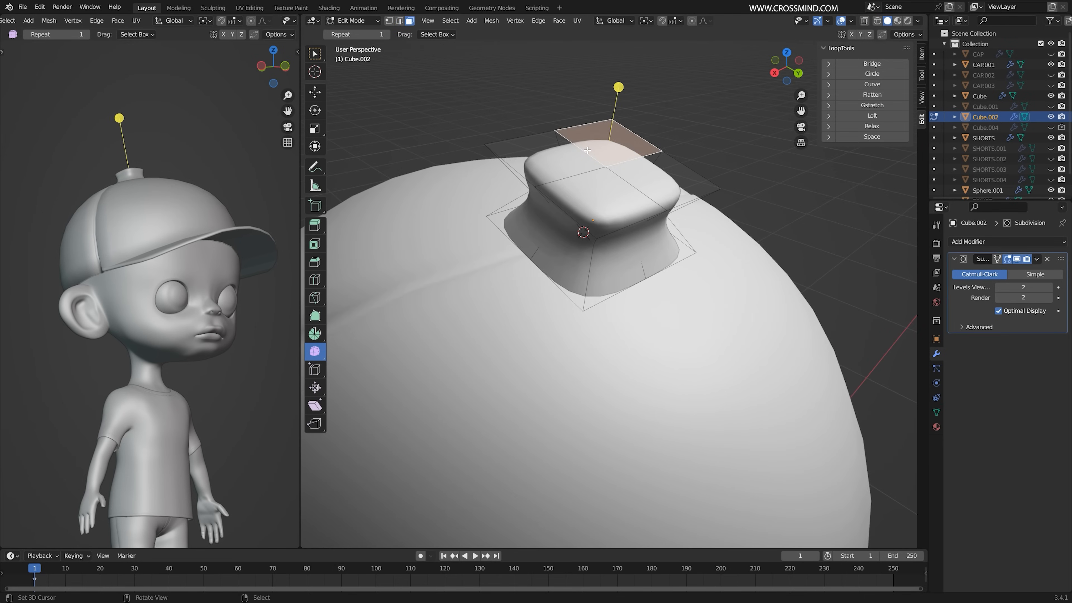
{"action": "key", "text": "i"}
{"action": "left_click", "coordinate": [689, 208]}
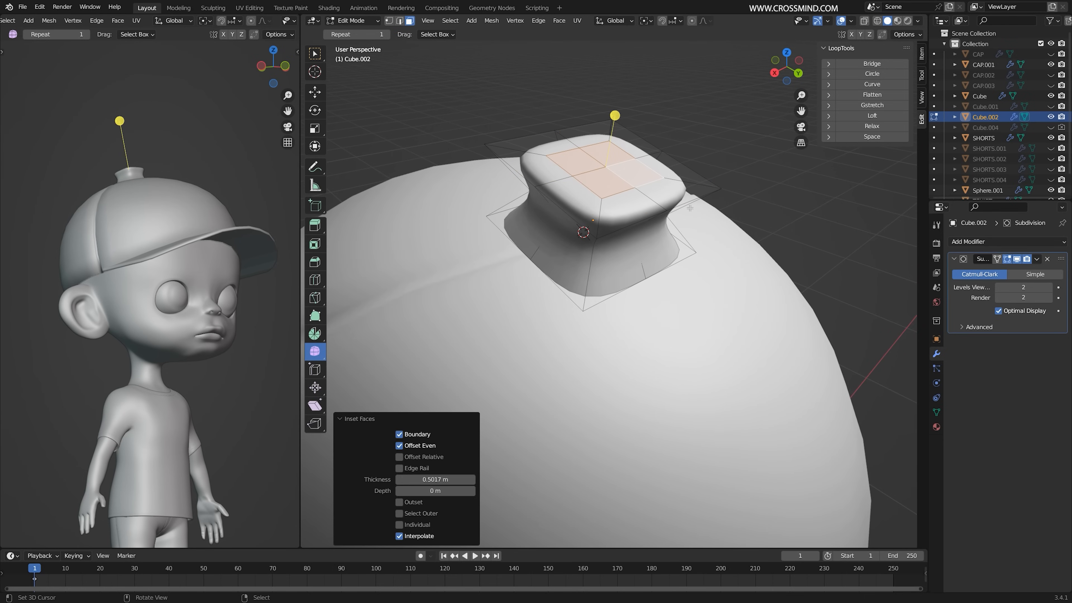
{"action": "middle_click_drag", "start_coordinate": [690, 208], "coordinate": [723, 190]}
{"action": "key", "text": "g"}
{"action": "left_click", "coordinate": [719, 179]}
{"action": "key", "text": "g"}
{"action": "left_click", "coordinate": [713, 159]}
{"action": "key", "text": "s"}
Dissolve the button's vertical dividing edges to give it a rounder form
{"action": "middle_click_drag", "start_coordinate": [701, 150], "coordinate": [605, 167]}
{"action": "left_click", "coordinate": [742, 155]}
{"action": "key", "text": "x"}
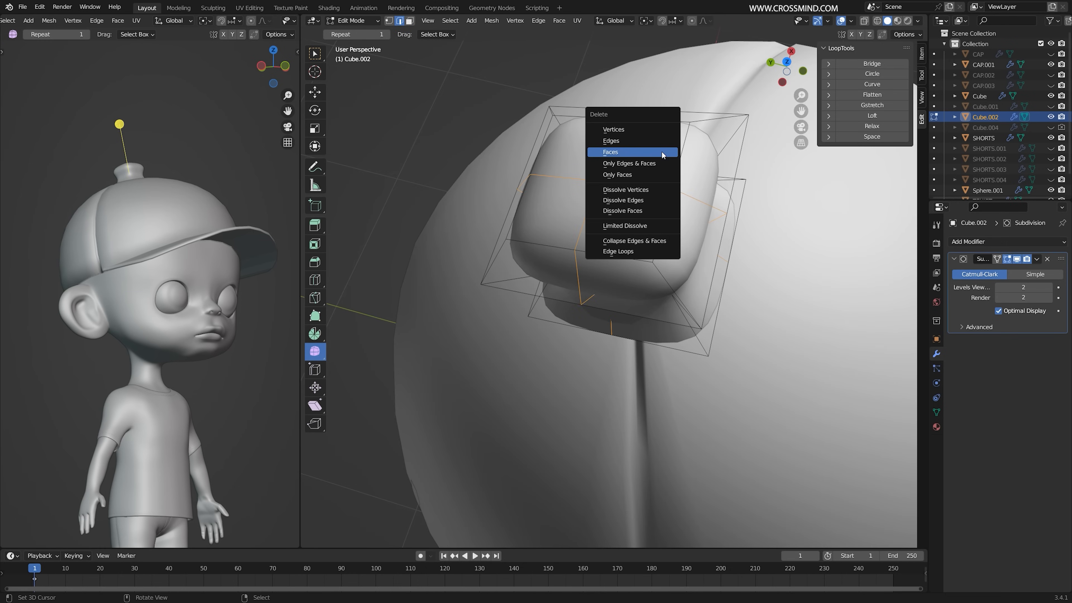
{"action": "left_click", "coordinate": [652, 200]}
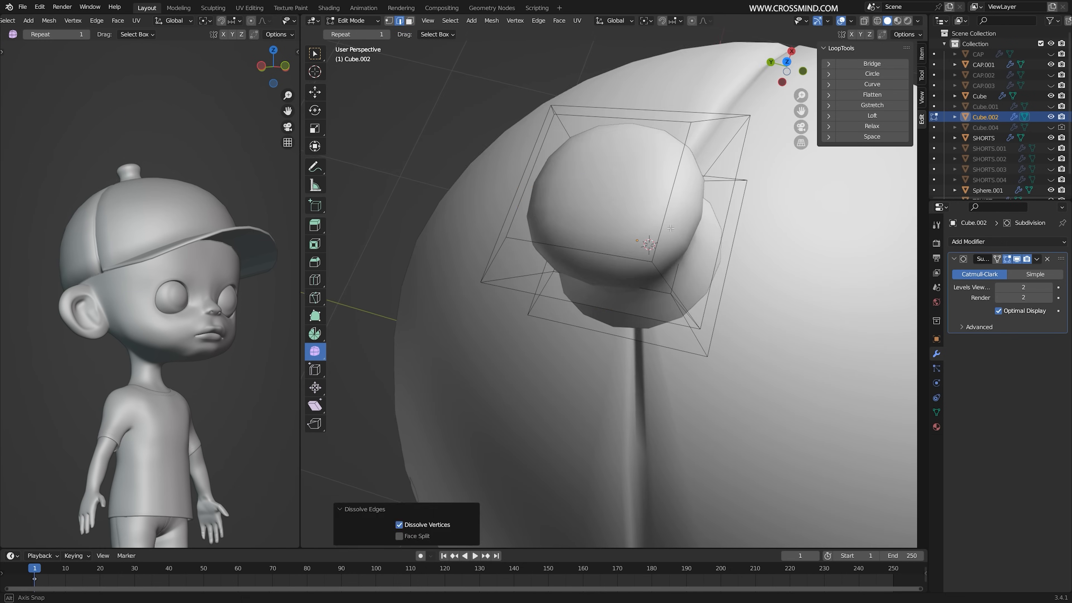
{"action": "middle_click_drag", "start_coordinate": [671, 228], "coordinate": [621, 210]}
{"action": "key", "text": "Tab"}
{"action": "middle_click_drag", "start_coordinate": [707, 267], "coordinate": [680, 248]}
{"action": "key", "text": "Tab"}
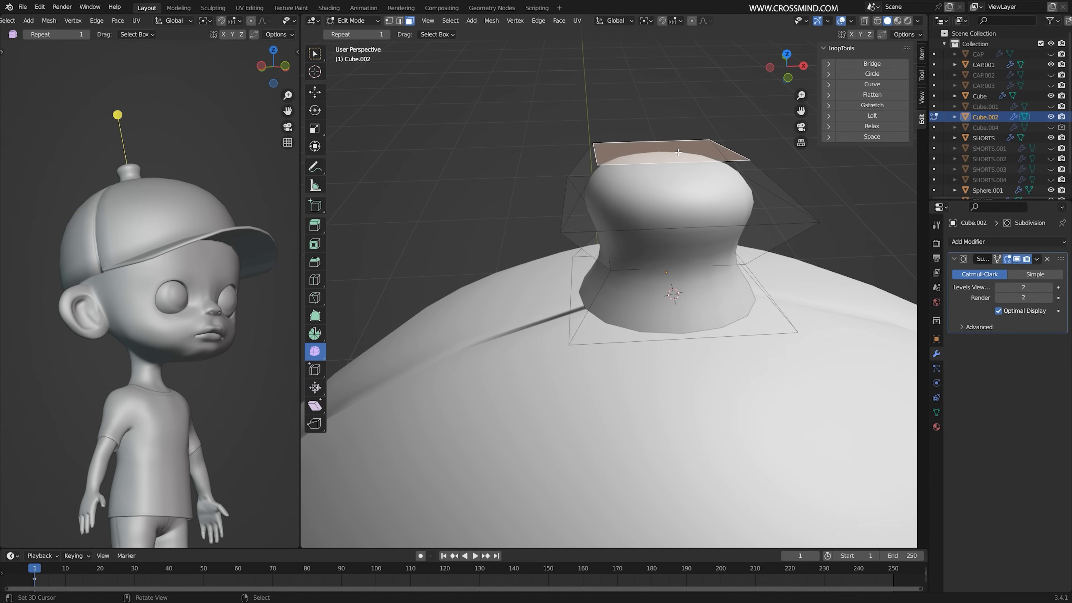
Scale the button's top face and move it about 0.013 m down to flatten the top
{"action": "key", "text": "s"}
{"action": "right_click", "coordinate": [817, 197]}
{"action": "key", "text": "s"}
{"action": "left_click", "coordinate": [783, 199]}
{"action": "middle_click_drag", "start_coordinate": [779, 198], "coordinate": [758, 177]}
{"action": "key", "text": "g"}
{"action": "left_click", "coordinate": [764, 199]}
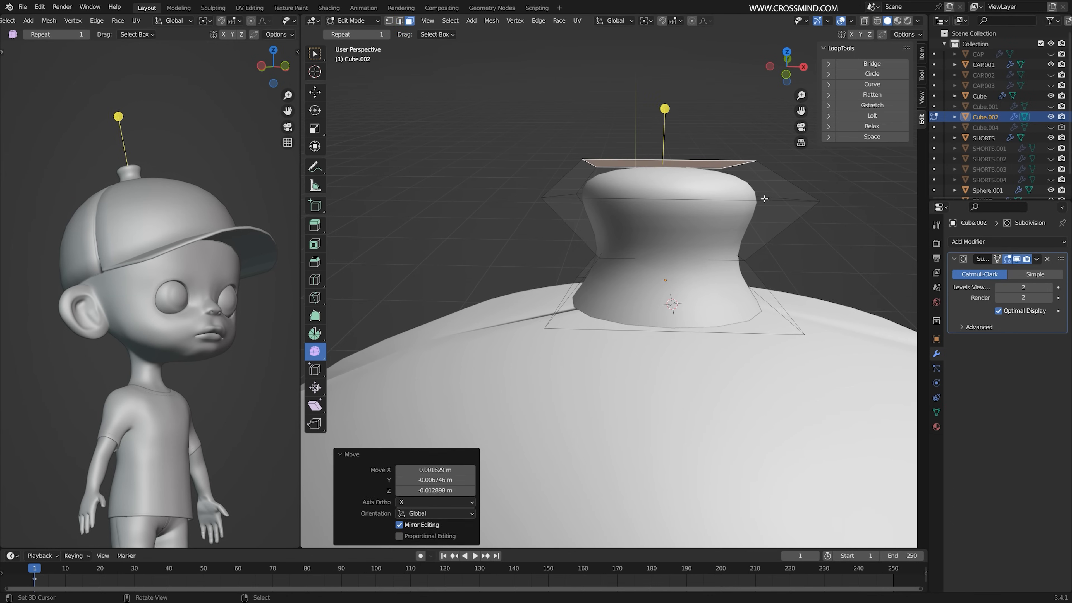
Reposition the button's base edge loop and rescale the whole button
{"action": "right_click", "coordinate": [750, 331], "text": "alt"}
{"action": "middle_click_drag", "start_coordinate": [600, 211], "coordinate": [680, 199]}
{"action": "key", "text": "g"}
{"action": "left_click", "coordinate": [680, 198]}
{"action": "key", "text": "a"}
{"action": "key", "text": "s"}
{"action": "left_click", "coordinate": [814, 223]}
{"action": "key", "text": "s"}
{"action": "left_click", "coordinate": [815, 221]}
Extrude the button's bottom edge loop in place and scale the lower edge ring
{"action": "scroll", "coordinate": [737, 282], "scroll_direction": "down", "scroll_amount": 7}
{"action": "scroll", "coordinate": [781, 292], "scroll_direction": "up", "scroll_amount": 7}
{"action": "left_click", "coordinate": [743, 340], "text": "alt"}
{"action": "key", "text": "e"}
{"action": "right_click", "coordinate": [742, 340]}
{"action": "key", "text": "Tab"}
{"action": "mouse_move", "coordinate": [743, 334]}
{"action": "middle_mouse_down"}
{"action": "mouse_move", "coordinate": [725, 332]}
{"action": "mouse_move", "coordinate": [743, 332]}
{"action": "middle_mouse_up"}
{"action": "key", "text": "Tab"}
{"action": "right_click", "coordinate": [692, 296], "text": "alt"}
{"action": "key", "text": "s"}
{"action": "left_click", "coordinate": [717, 278]}
Add one centred vertical loop cut to the button and save HAT.blend
{"action": "key", "text": "ctrl+r"}
{"action": "left_click", "coordinate": [676, 264]}
{"action": "right_click", "coordinate": [676, 265]}
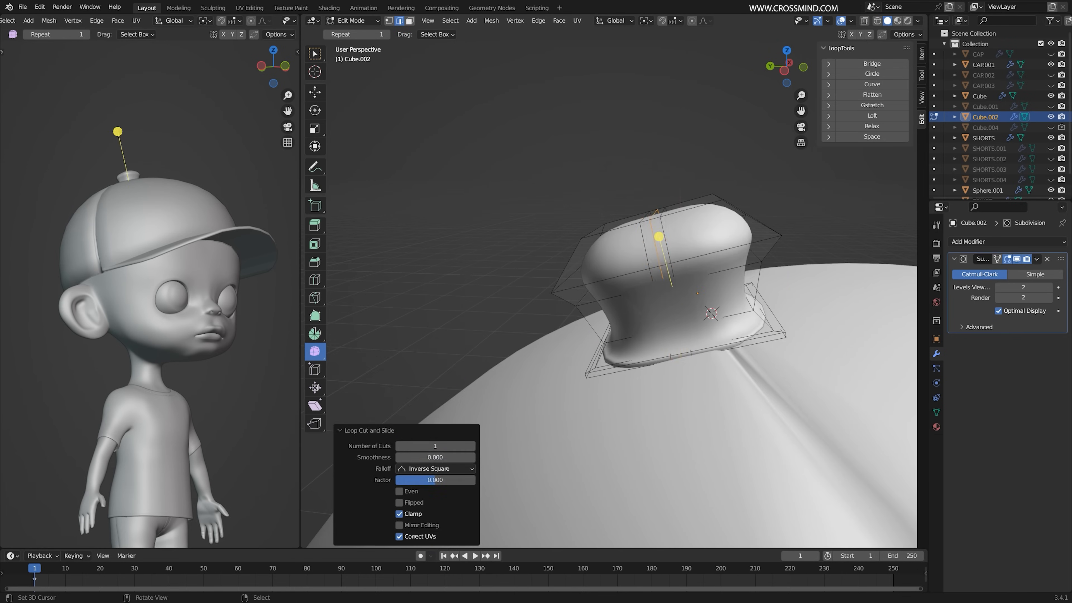
{"action": "scroll", "coordinate": [677, 264], "scroll_direction": "down", "scroll_amount": 5}
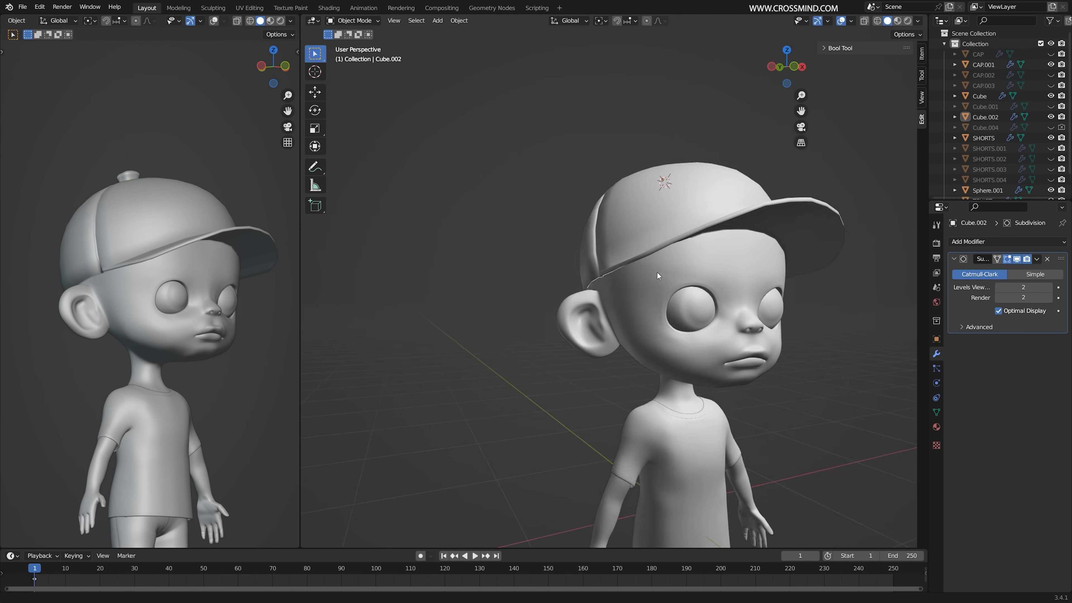
{"action": "scroll", "coordinate": [657, 272], "scroll_direction": "up", "scroll_amount": 5}
{"action": "key", "text": "ctrl+s"}
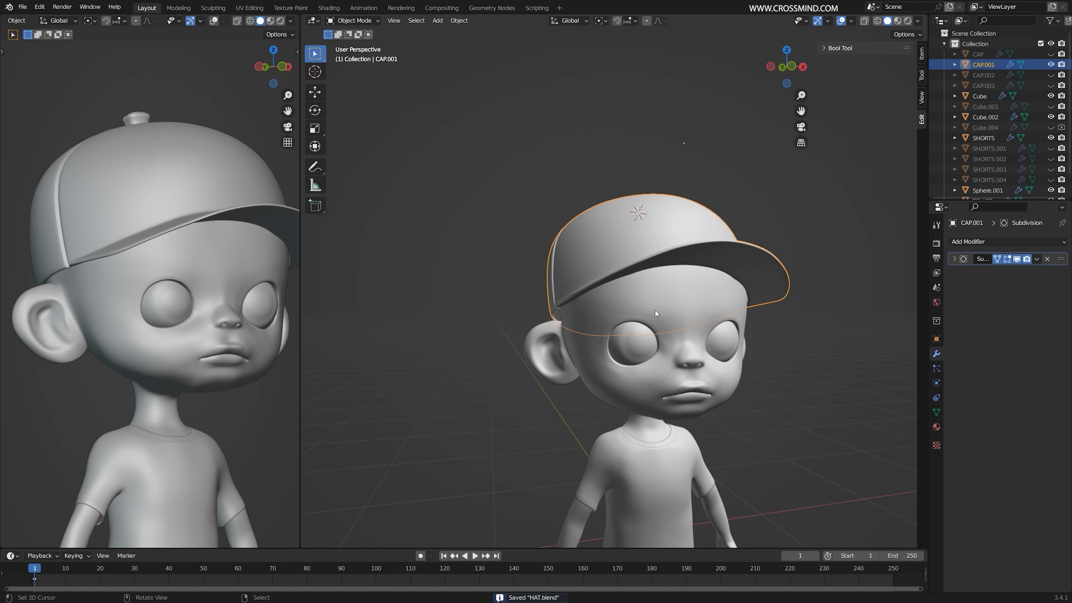
{"action": "scroll", "coordinate": [655, 310], "scroll_direction": "up", "scroll_amount": 2}
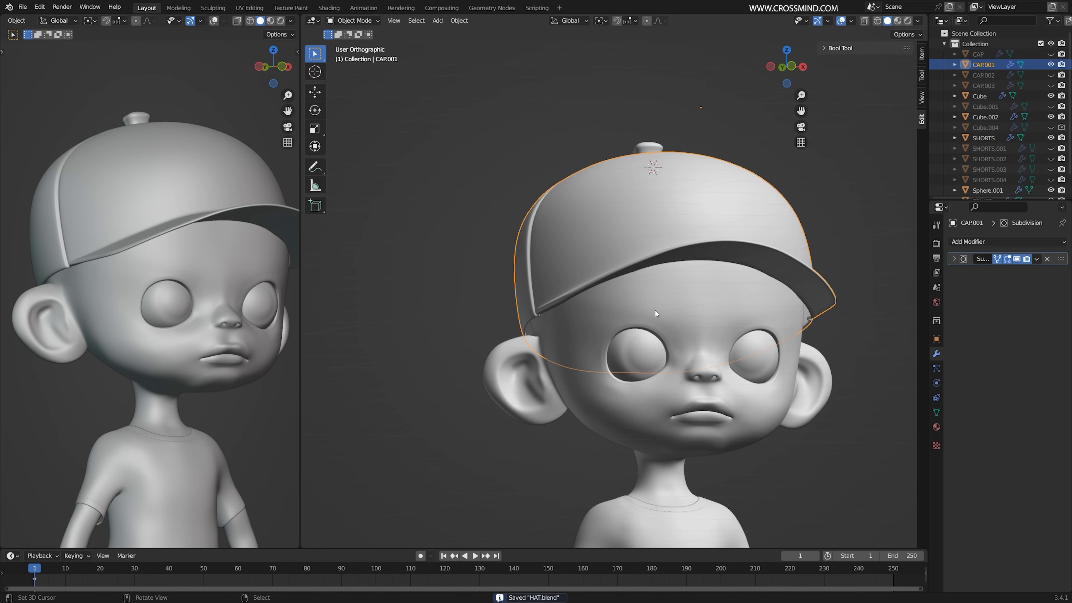
Scale the selected cap brim faces along Z with smooth proportional editing
{"action": "key", "text": "Tab"}
{"action": "middle_click_drag", "start_coordinate": [606, 317], "coordinate": [734, 241]}
{"action": "middle_click_drag", "start_coordinate": [684, 269], "coordinate": [702, 292]}
{"action": "key", "text": "s"}
{"action": "key", "text": "z"}
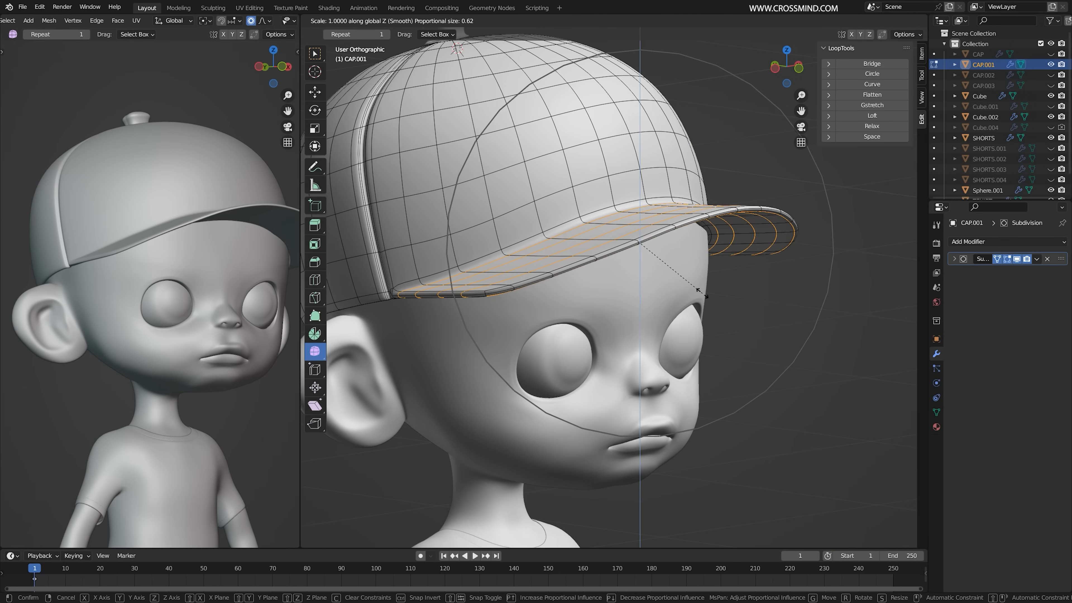
{"action": "left_click", "coordinate": [699, 256]}
Select all faces on the underside of the brim by growing the picked face strips
{"action": "middle_click_drag", "start_coordinate": [699, 253], "coordinate": [678, 215]}
{"action": "middle_click_drag", "start_coordinate": [678, 215], "coordinate": [659, 186]}
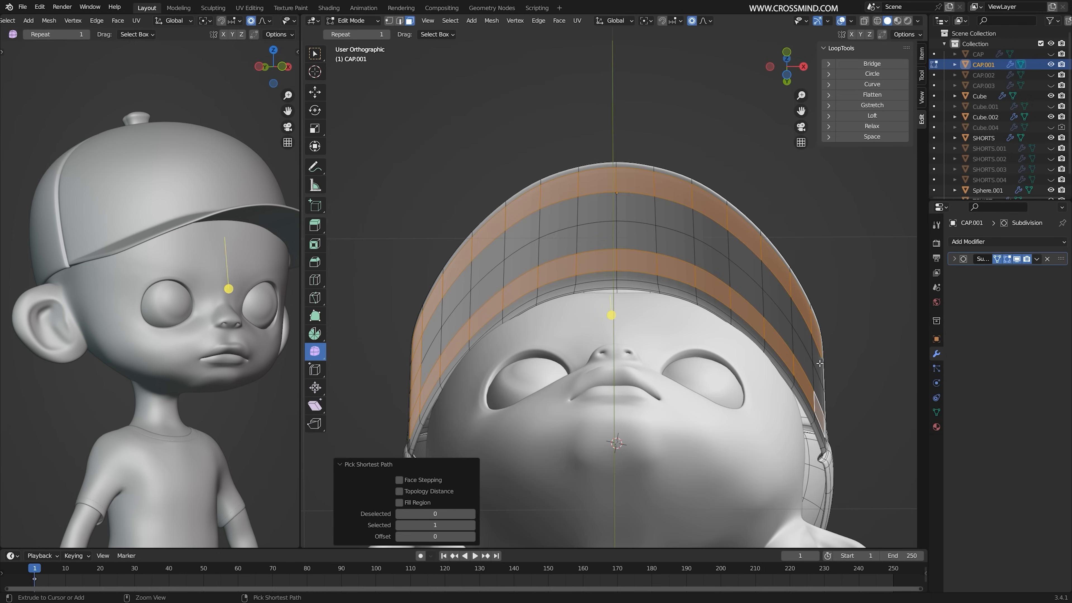
{"action": "mouse_move", "coordinate": [819, 363]}
{"action": "middle_mouse_down"}
{"action": "mouse_move", "coordinate": [749, 316]}
{"action": "mouse_move", "coordinate": [762, 380]}
{"action": "middle_mouse_up"}
{"action": "key", "text": "ctrl+KP_Add"}
{"action": "key", "text": "z"}
{"action": "left_click", "coordinate": [502, 309]}
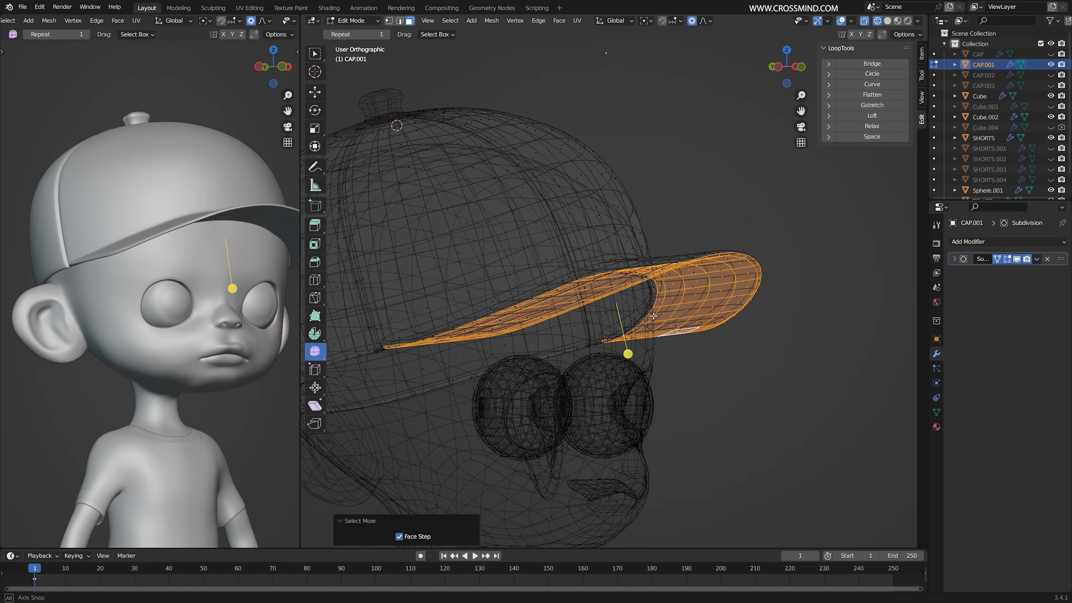
Thicken the brim by moving its underside faces about 0.012 m down along Z without proportional editing
{"action": "scroll", "coordinate": [653, 316], "scroll_direction": "up", "scroll_amount": 3}
{"action": "key", "text": "z"}
{"action": "scroll", "coordinate": [653, 316], "scroll_direction": "up", "scroll_amount": 2}
{"action": "middle_click_drag", "start_coordinate": [695, 323], "coordinate": [647, 316]}
{"action": "key", "text": "g"}
{"action": "key", "text": "z"}
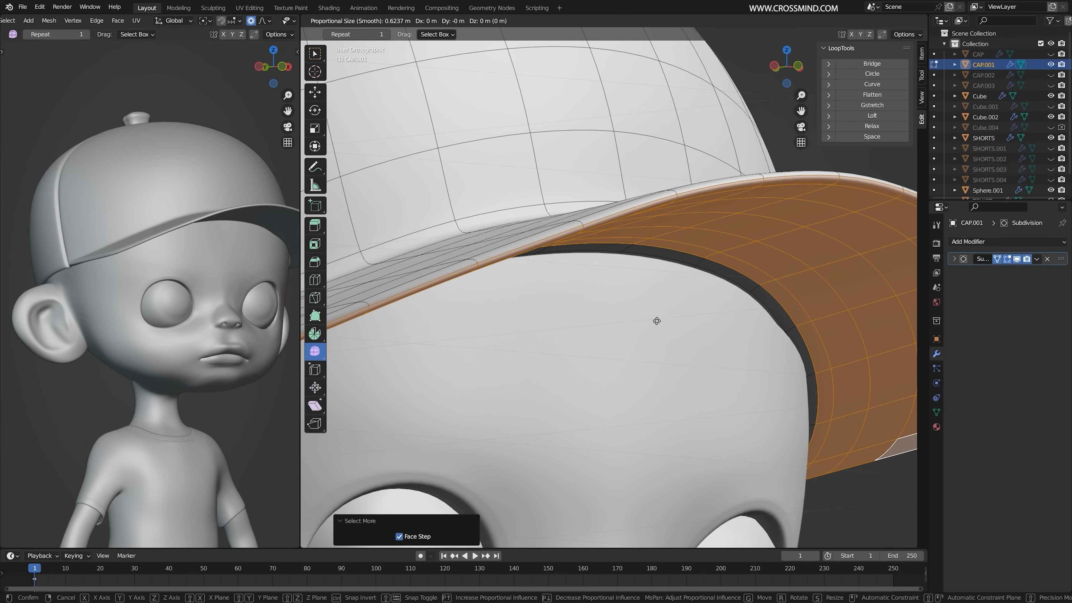
{"action": "left_click", "coordinate": [658, 323]}
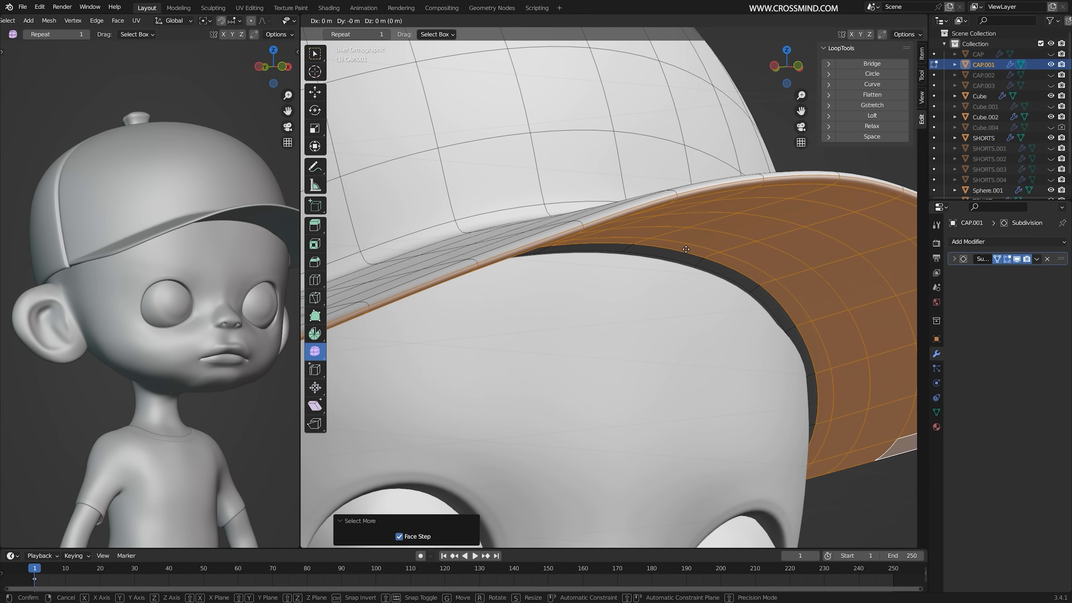
{"action": "key", "text": "z"}
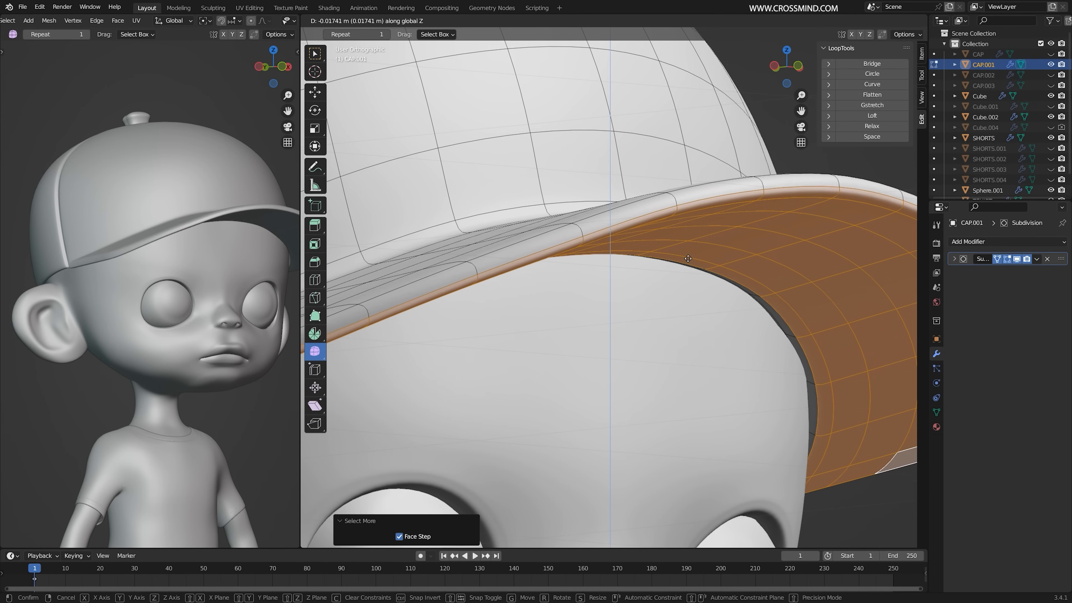
{"action": "left_click", "coordinate": [688, 259]}
Add a loop cut along the brim's outer rim, slide it against the upper edge, and save the file
{"action": "key", "text": "ctrl+r"}
{"action": "left_click", "coordinate": [585, 214]}
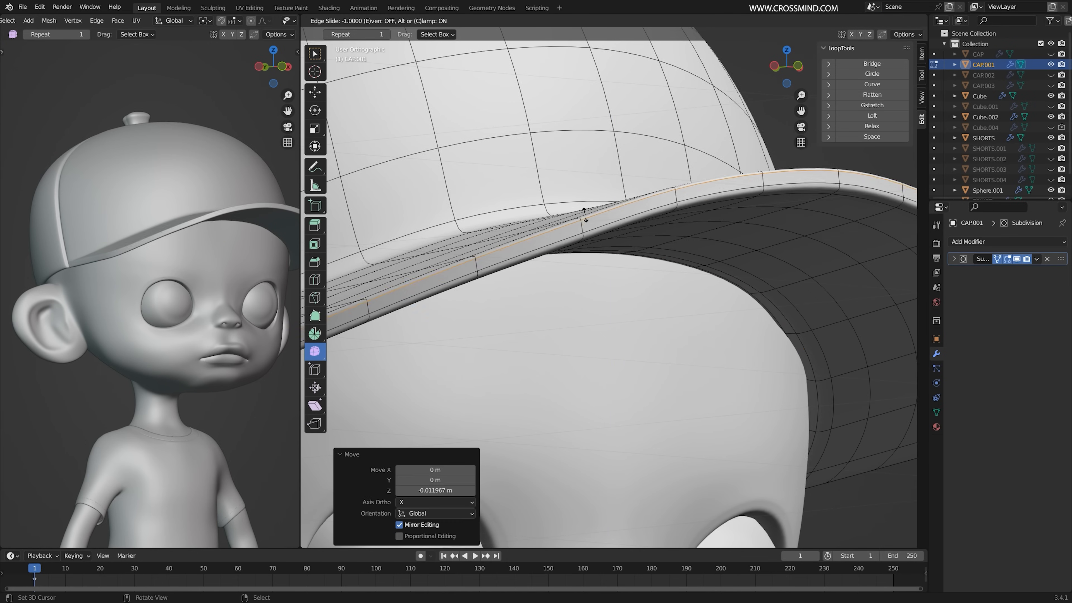
{"action": "left_click", "coordinate": [584, 211]}
{"action": "scroll", "coordinate": [582, 275], "scroll_direction": "down", "scroll_amount": 3}
{"action": "key", "text": "Tab"}
{"action": "scroll", "coordinate": [237, 295], "scroll_direction": "down", "scroll_amount": 6}
{"action": "scroll", "coordinate": [581, 300], "scroll_direction": "down", "scroll_amount": 3}
{"action": "key", "text": "ctrl+s"}
Select an edge loop across the cap's crown and scale it up slightly with smooth proportional editing
{"action": "middle_click_drag", "start_coordinate": [643, 307], "coordinate": [578, 291]}
{"action": "key", "text": "Tab"}
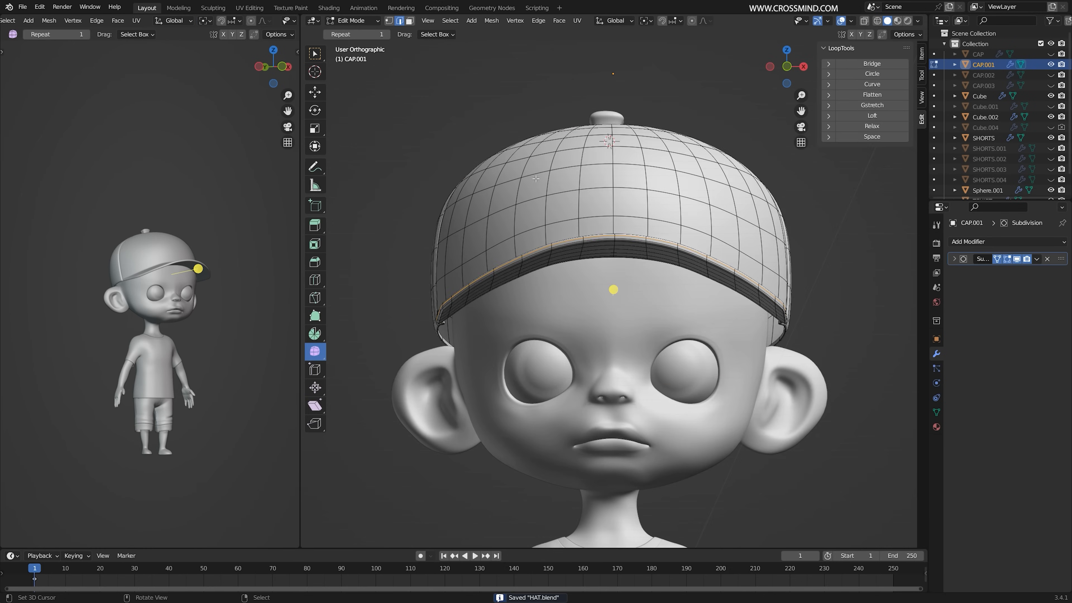
{"action": "middle_click_drag", "start_coordinate": [659, 237], "coordinate": [676, 262]}
{"action": "key", "text": "alt+a"}
{"action": "middle_click_drag", "start_coordinate": [743, 114], "coordinate": [731, 116]}
{"action": "right_click", "coordinate": [718, 147], "text": "alt"}
{"action": "key", "text": "s"}
{"action": "key", "text": "o"}
{"action": "key", "text": "s"}
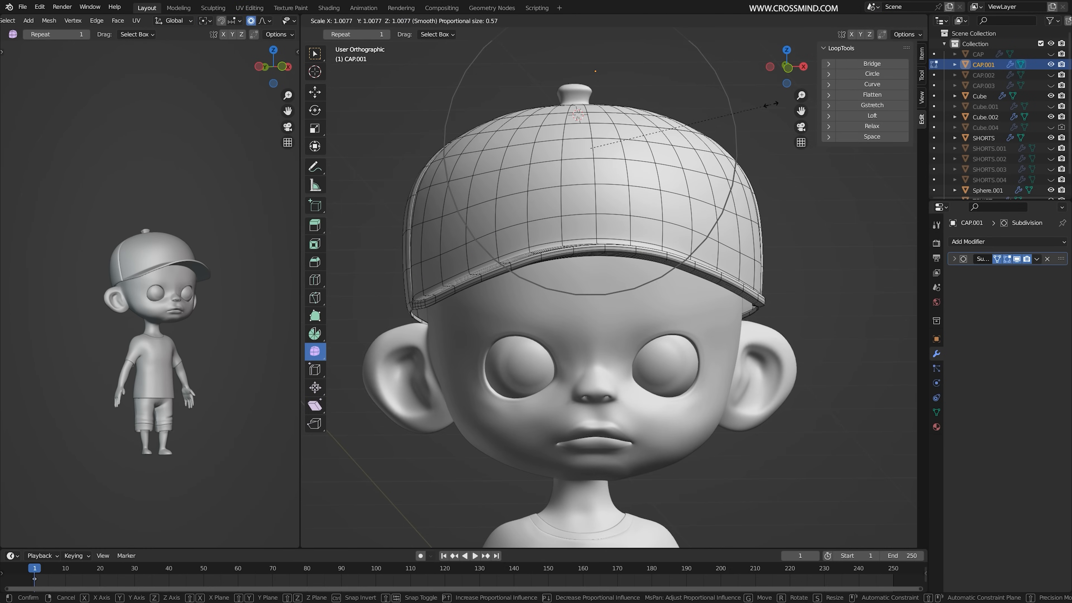
{"action": "left_click", "coordinate": [767, 101]}
Show the whole character in rendered shading with overlays hidden and save HAT.blend
{"action": "scroll", "coordinate": [220, 300], "scroll_direction": "up", "scroll_amount": 3}
{"action": "key", "text": "Tab"}
{"action": "middle_click_drag", "start_coordinate": [221, 302], "coordinate": [200, 304]}
{"action": "left_click", "coordinate": [214, 21]}
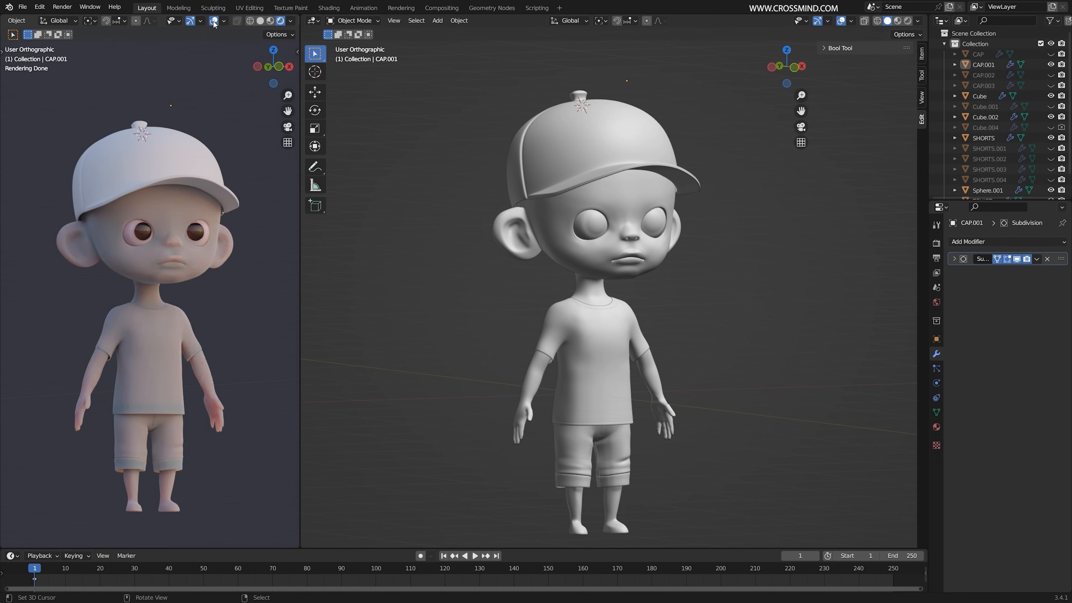
{"action": "key", "text": "ctrl+s"}
{"action": "middle_click_drag", "start_coordinate": [707, 359], "coordinate": [684, 362]}
{"action": "middle_click_drag", "start_coordinate": [665, 320], "coordinate": [704, 324], "text": "shift"}
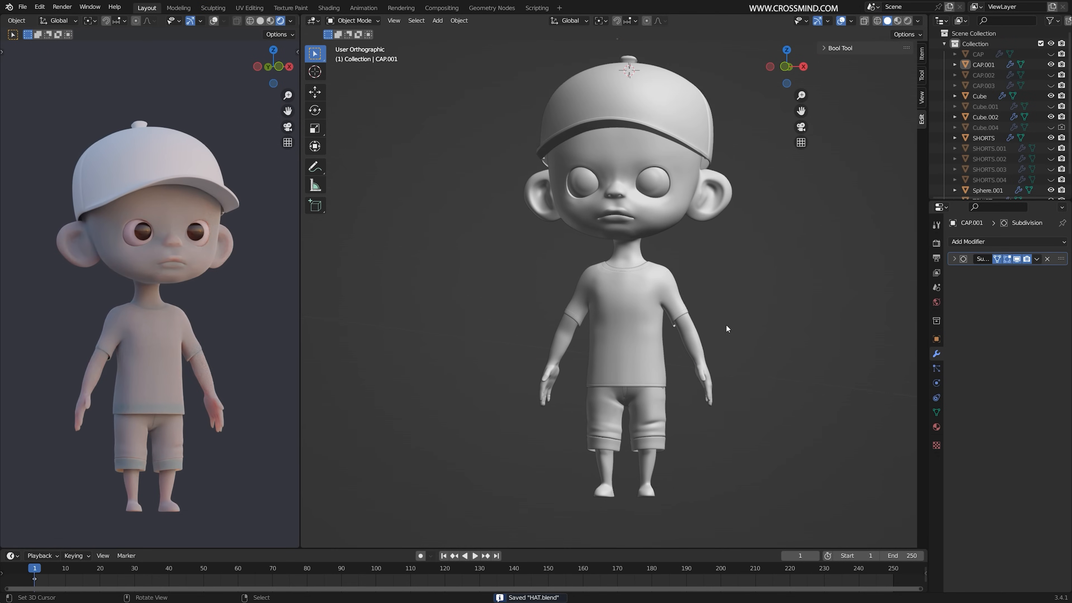
{"action": "middle_click_drag", "start_coordinate": [674, 373], "coordinate": [672, 439], "text": "shift"}
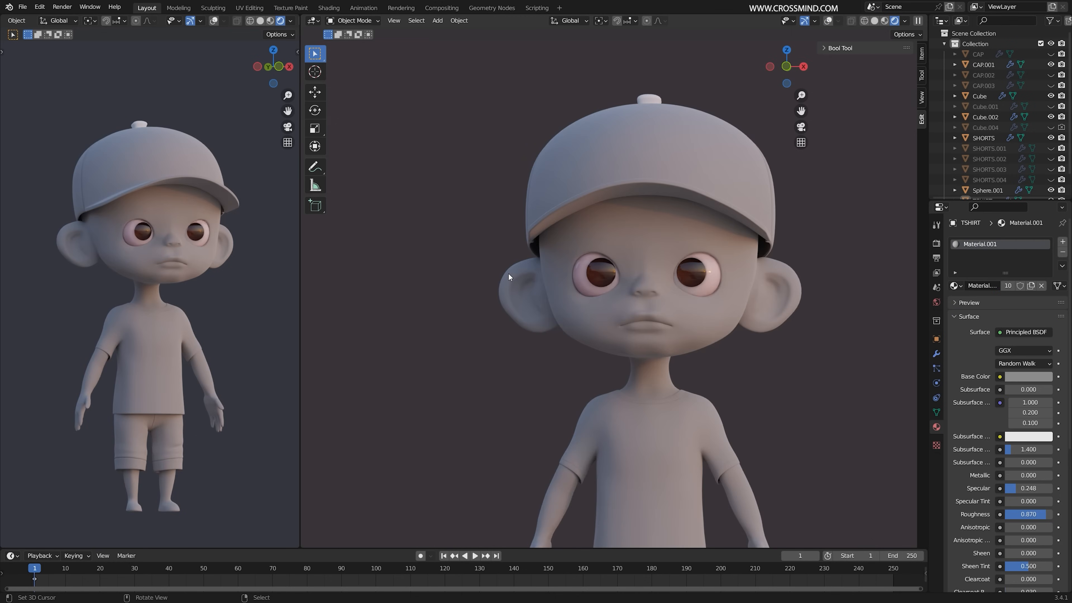
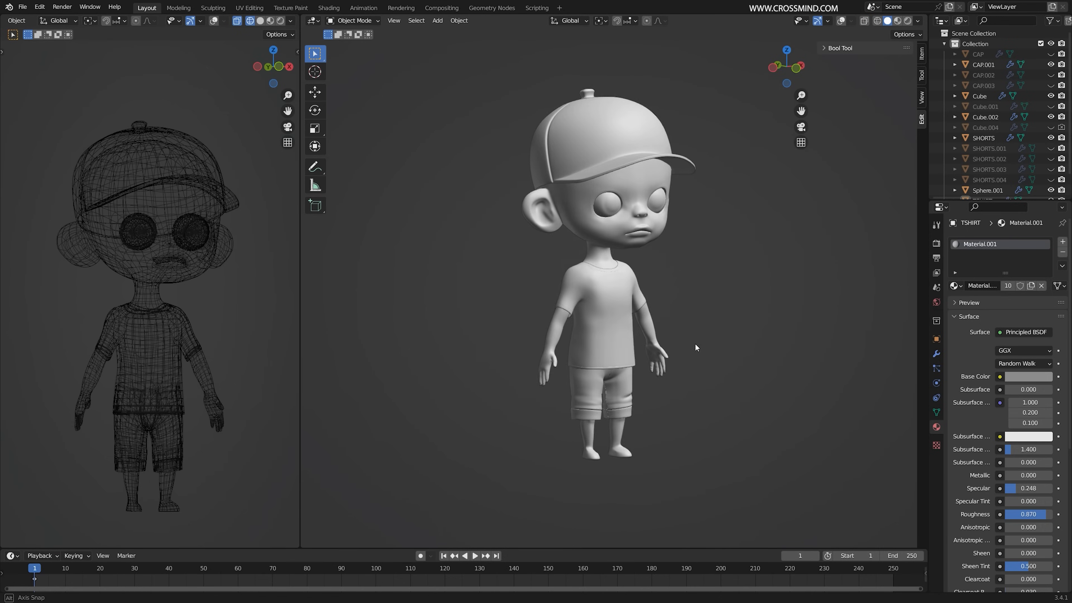
Add a NURBS curve to the scene from the front view of the character
{"action": "middle_click_drag", "start_coordinate": [695, 345], "coordinate": [678, 344], "text": "alt"}
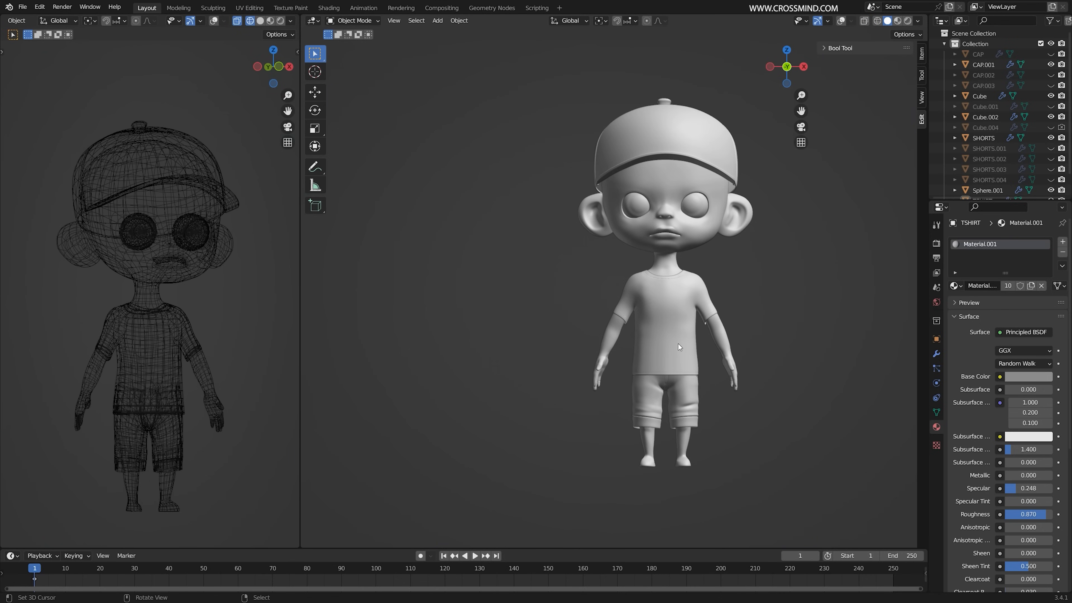
{"action": "scroll", "coordinate": [735, 249], "scroll_direction": "up", "scroll_amount": 4}
{"action": "key", "text": "shift+a"}
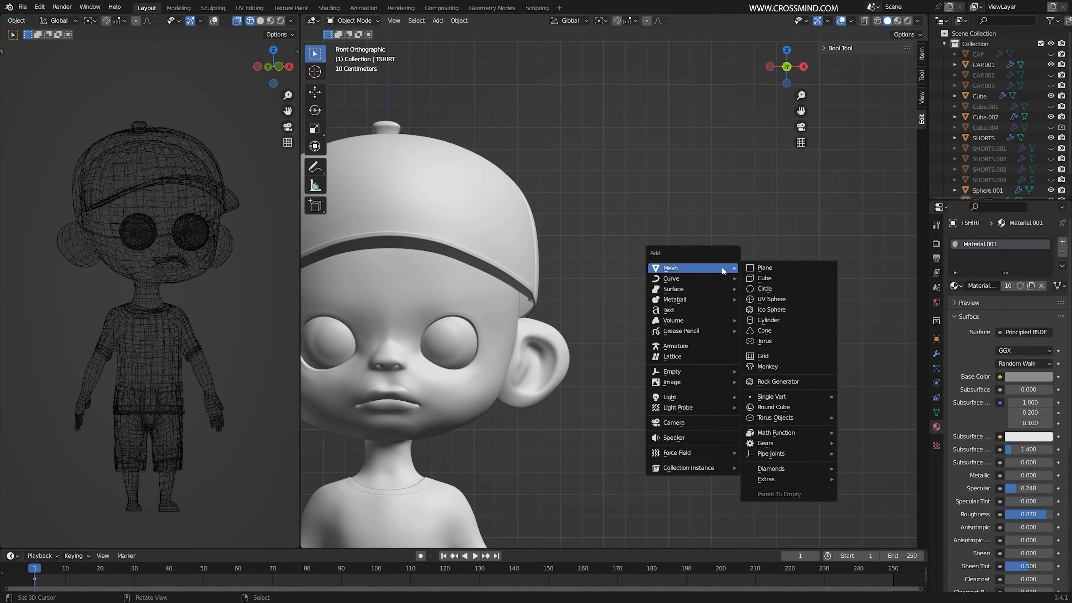
{"action": "mouse_move", "coordinate": [720, 279]}
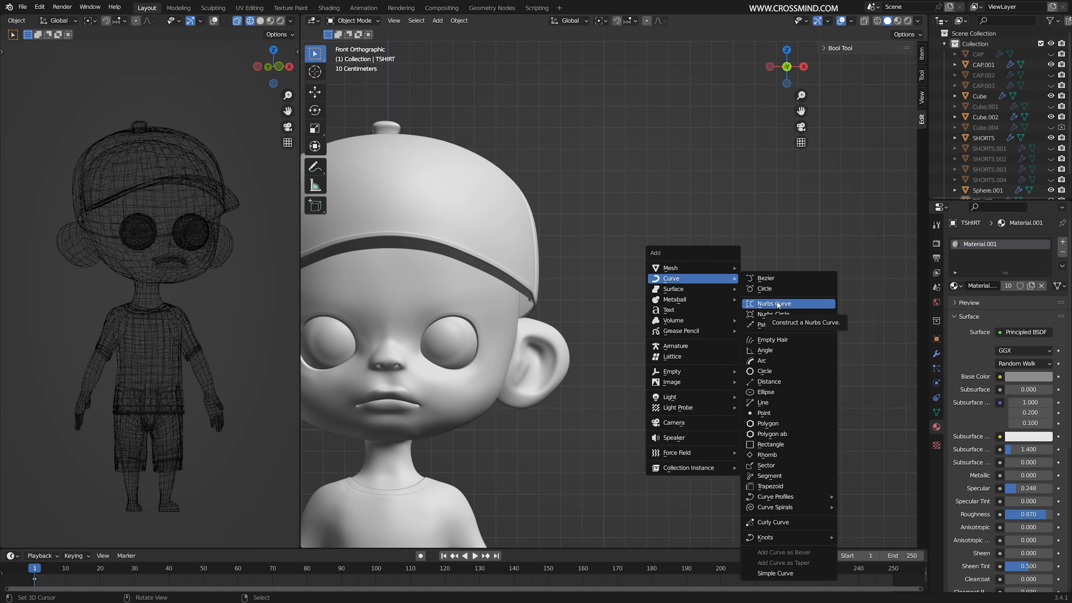
{"action": "left_click", "coordinate": [798, 304]}
Extrude an extra control point from the NURBS curve's end, about 1.5 m along X and 0.63 m down along Z
{"action": "scroll", "coordinate": [796, 306], "scroll_direction": "down", "scroll_amount": 4}
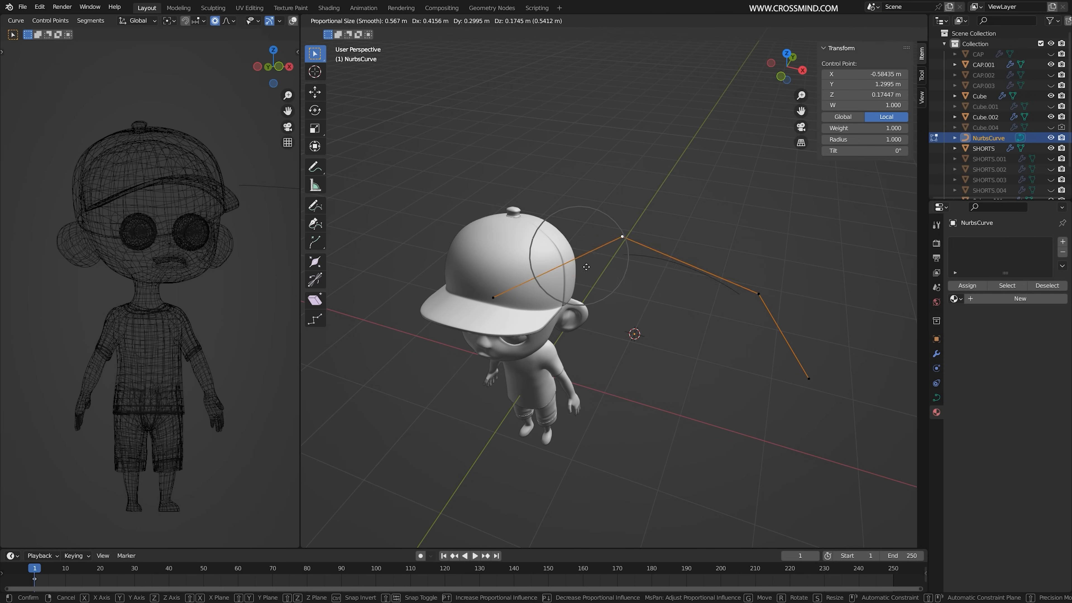
{"action": "key", "text": "Escape"}
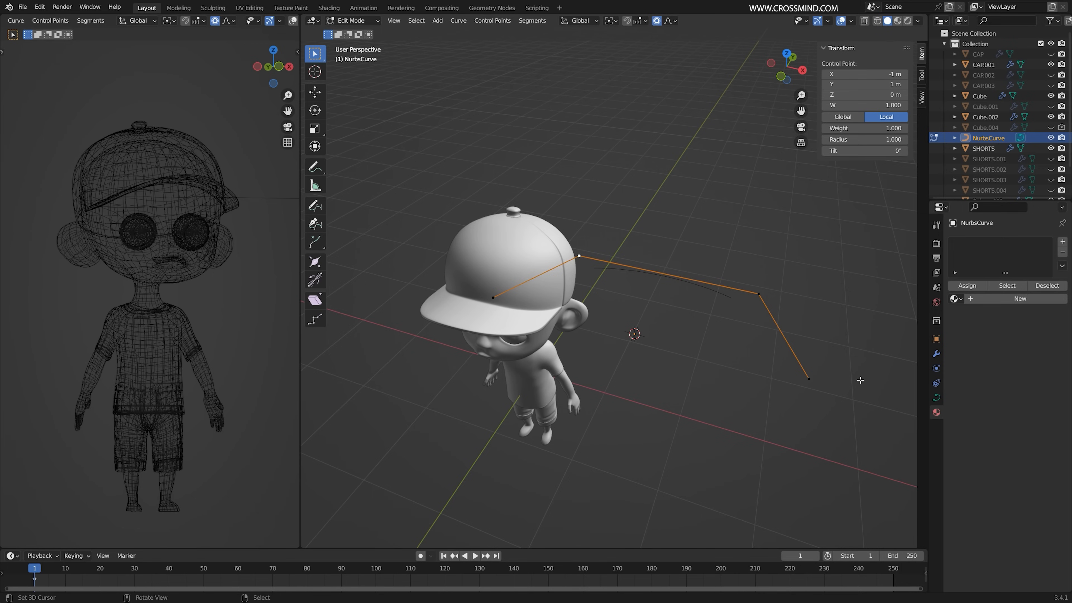
{"action": "scroll", "coordinate": [805, 378], "scroll_direction": "down", "scroll_amount": 2}
{"action": "key", "text": "e"}
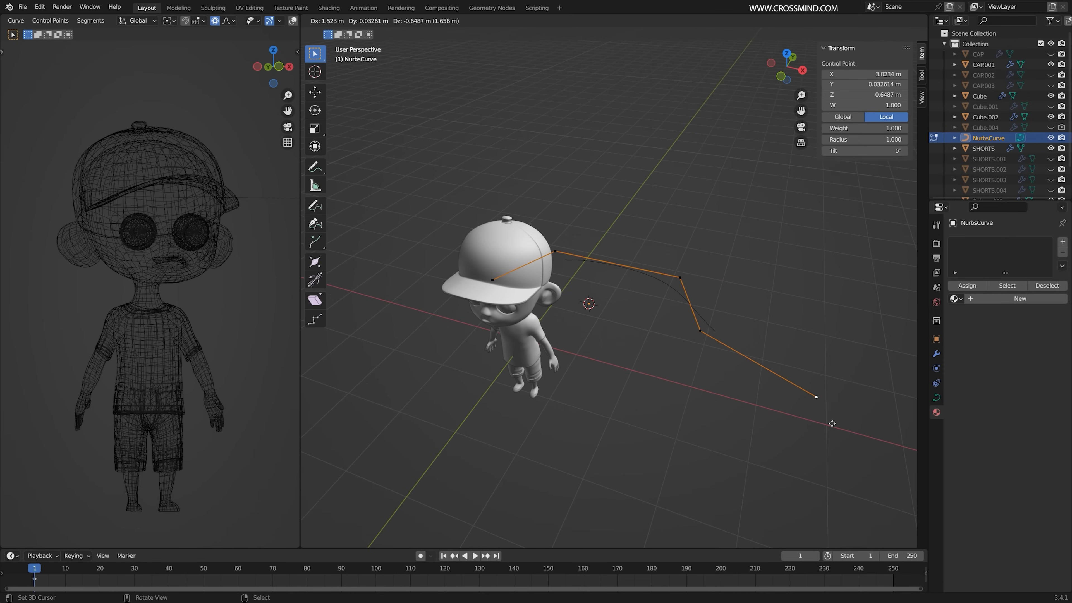
{"action": "left_click", "coordinate": [802, 401]}
{"action": "middle_click_drag", "start_coordinate": [803, 401], "coordinate": [686, 392]}
{"action": "scroll", "coordinate": [686, 392], "scroll_direction": "up", "scroll_amount": 4}
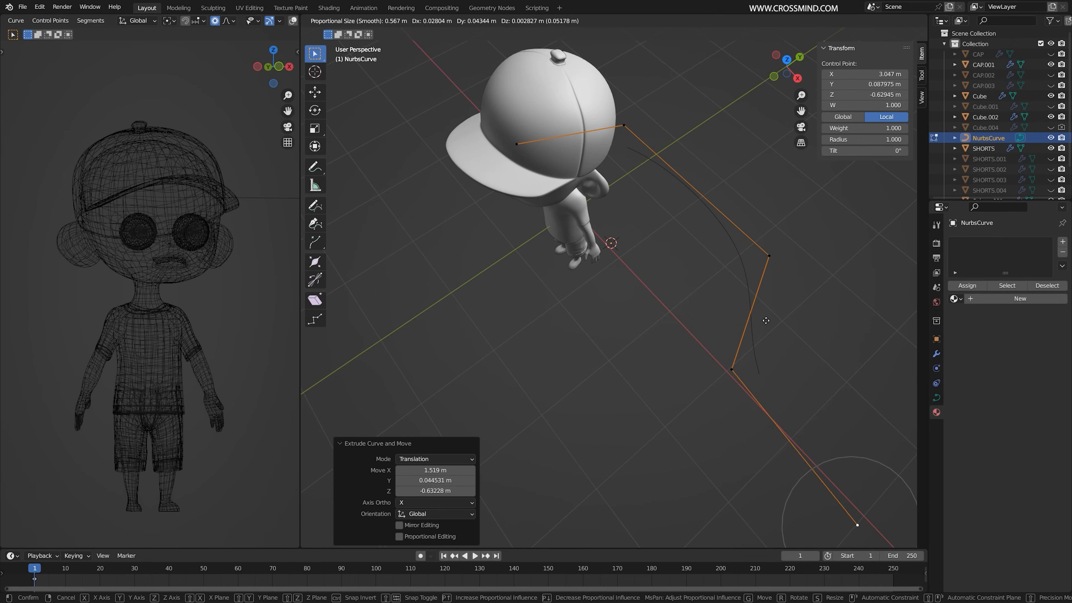
Delete all control points of the NURBS curve object while staying in Edit Mode
{"action": "key", "text": "a"}
{"action": "scroll", "coordinate": [734, 333], "scroll_direction": "down", "scroll_amount": 3}
{"action": "middle_click_drag", "start_coordinate": [735, 333], "coordinate": [784, 304]}
{"action": "scroll", "coordinate": [761, 374], "scroll_direction": "down", "scroll_amount": 2}
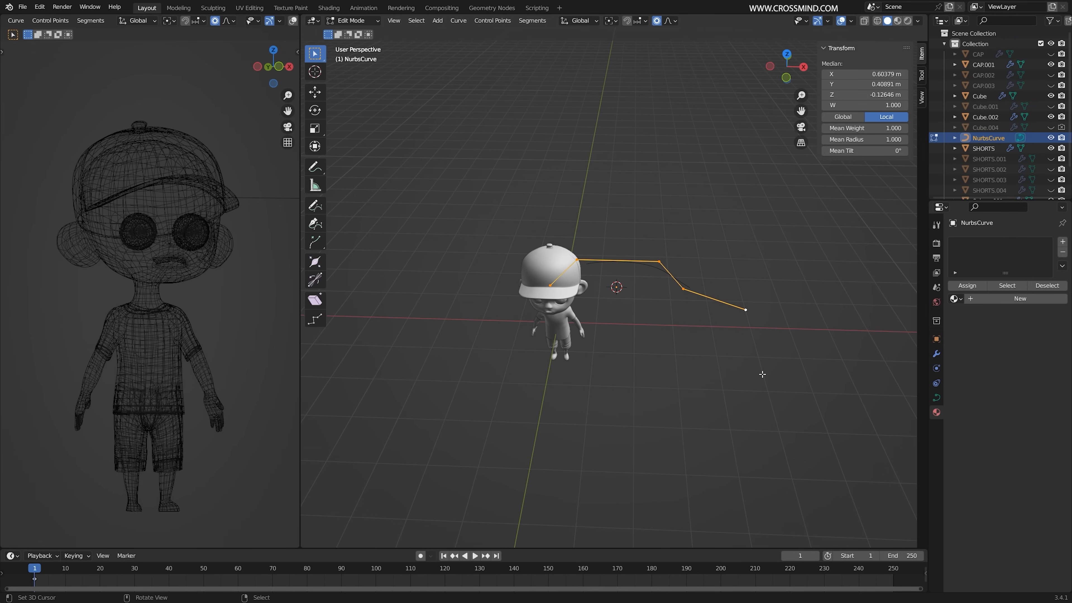
{"action": "key", "text": "x"}
{"action": "left_click", "coordinate": [770, 320]}
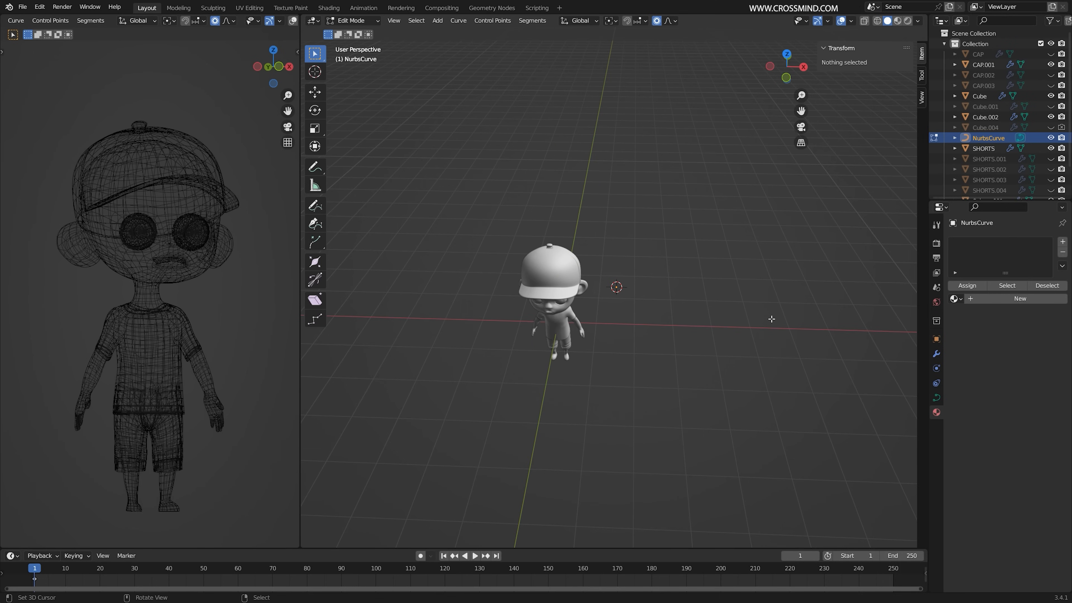
Draw a vertical two-point curve beside the character in front view and raise its upper point about 0.28 m
{"action": "key", "text": "KP_1"}
{"action": "scroll", "coordinate": [763, 312], "scroll_direction": "up", "scroll_amount": 4}
{"action": "left_click", "coordinate": [723, 265], "text": "ctrl"}
{"action": "left_click", "coordinate": [726, 374], "text": "ctrl"}
{"action": "right_click", "coordinate": [729, 193]}
{"action": "key", "text": "g"}
{"action": "left_click", "coordinate": [727, 164]}
Set the handle type of both curve points to Free
{"action": "key", "text": "r"}
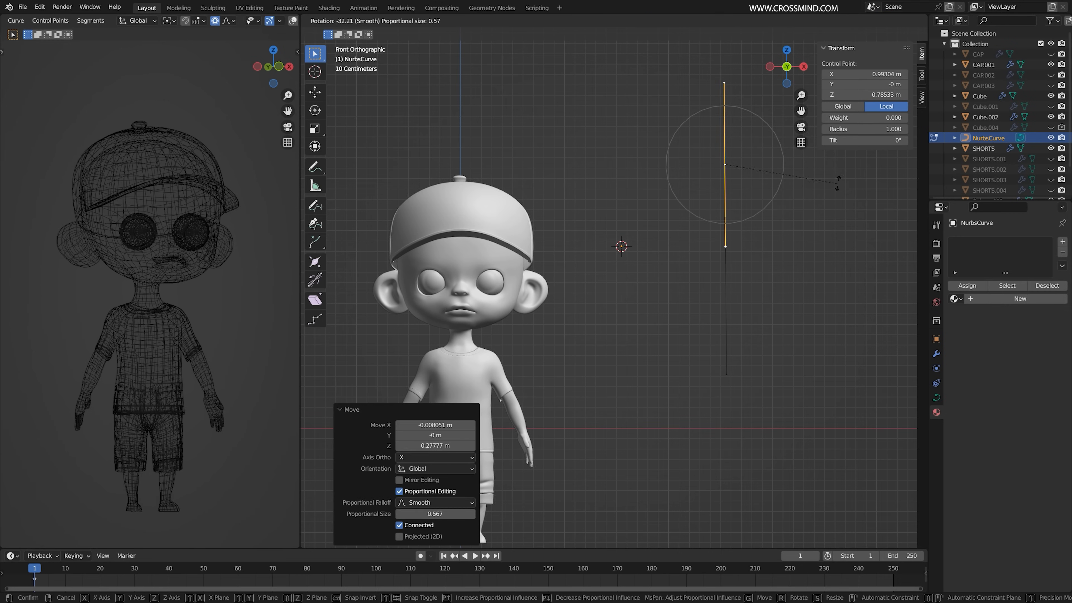
{"action": "right_click", "coordinate": [830, 191]}
{"action": "key", "text": "a"}
{"action": "key", "text": "v"}
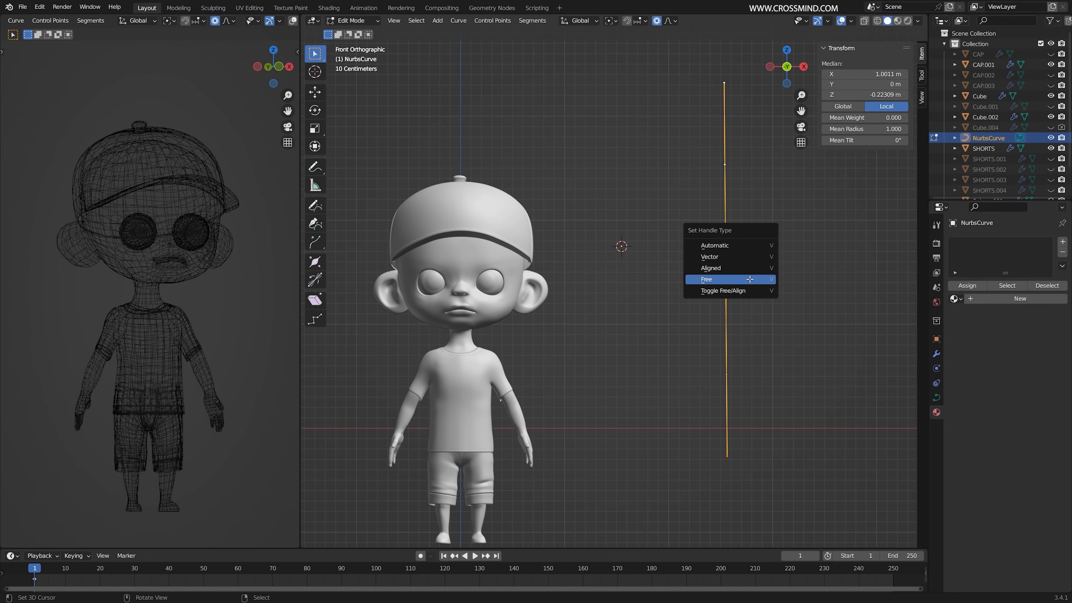
{"action": "left_click", "coordinate": [706, 279]}
Rotate the handles at the curve's lower and upper points to bend the line into a gentle S shape
{"action": "left_click", "coordinate": [724, 164]}
{"action": "key", "text": "r"}
{"action": "left_click", "coordinate": [748, 338]}
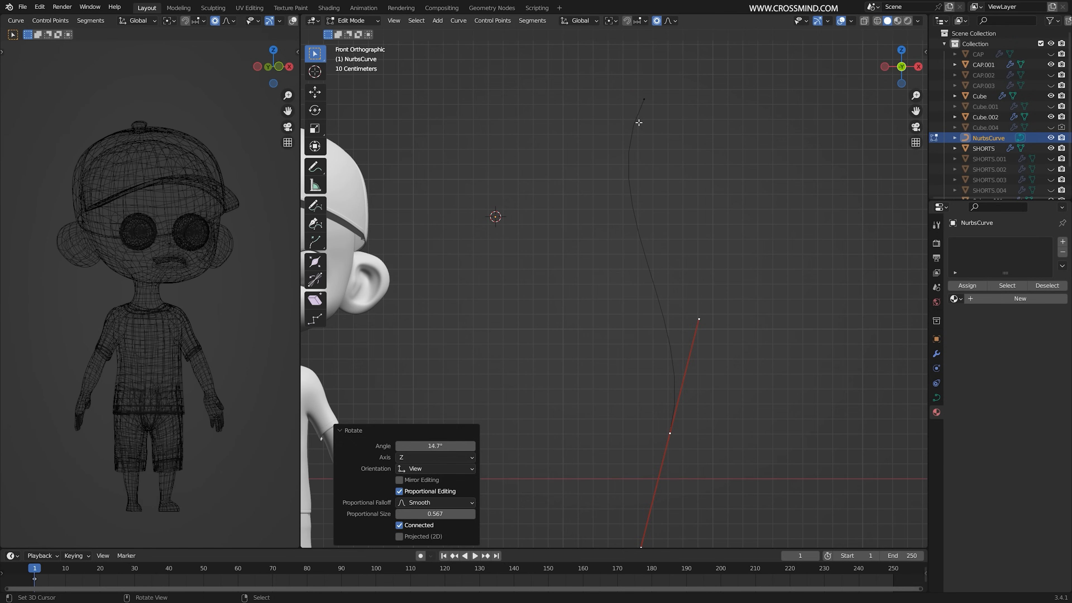
{"action": "right_click", "coordinate": [644, 101]}
{"action": "key", "text": "r"}
{"action": "left_click", "coordinate": [727, 158]}
Try Vector handles on both points of the S-shaped curve
{"action": "middle_click_drag", "start_coordinate": [726, 262], "coordinate": [738, 271], "text": "shift"}
{"action": "key", "text": "v"}
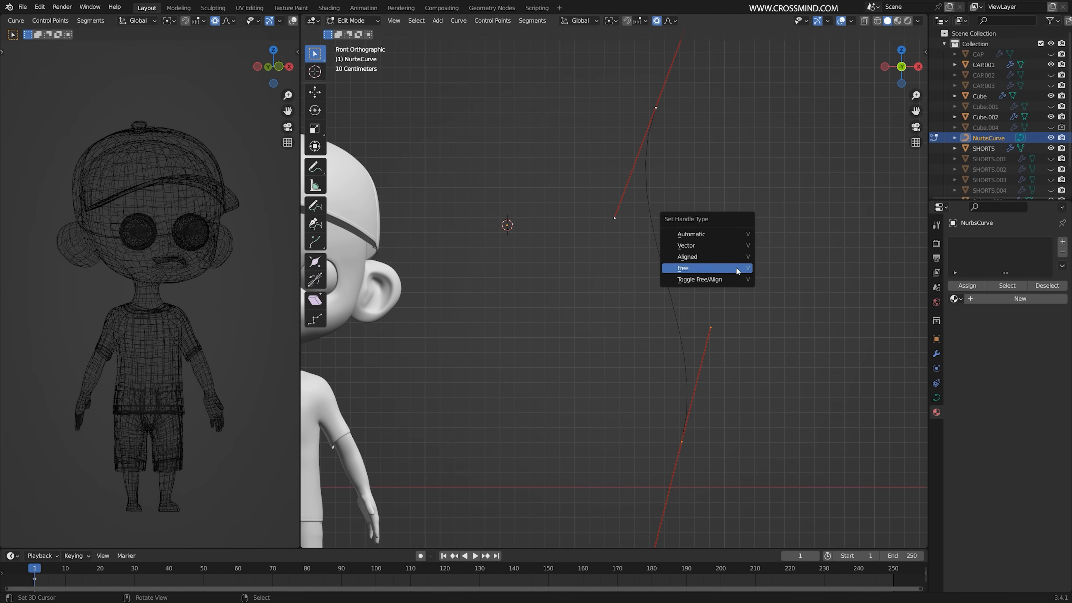
{"action": "left_click", "coordinate": [712, 244]}
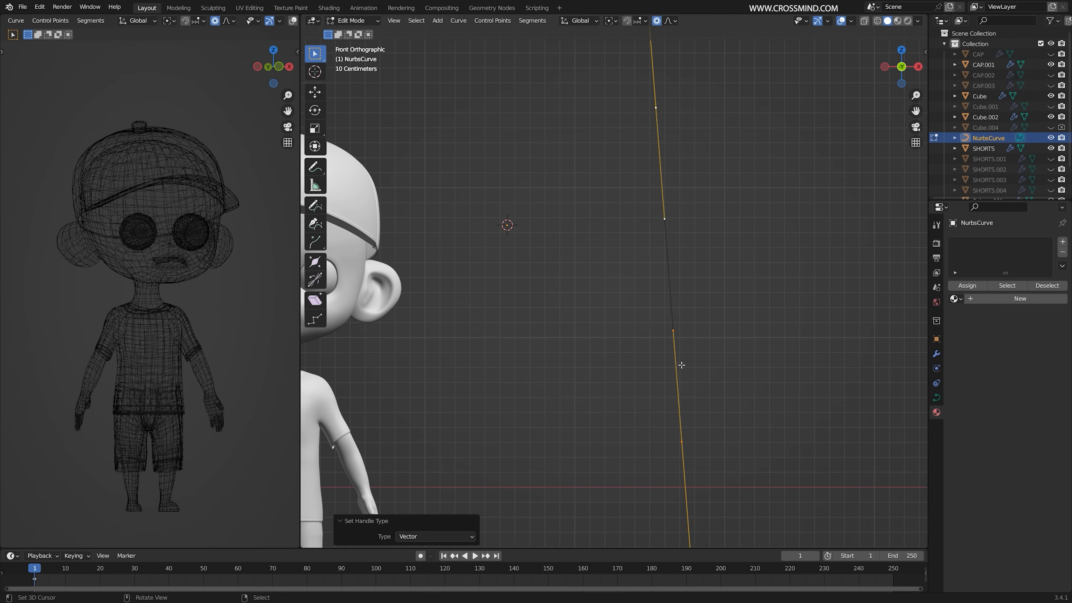
Return to Object Mode, save HAT.blend, and place the 3D cursor beside the curve in top view
{"action": "key", "text": "Tab"}
{"action": "scroll", "coordinate": [743, 221], "scroll_direction": "down", "scroll_amount": 2}
{"action": "left_click", "coordinate": [742, 220]}
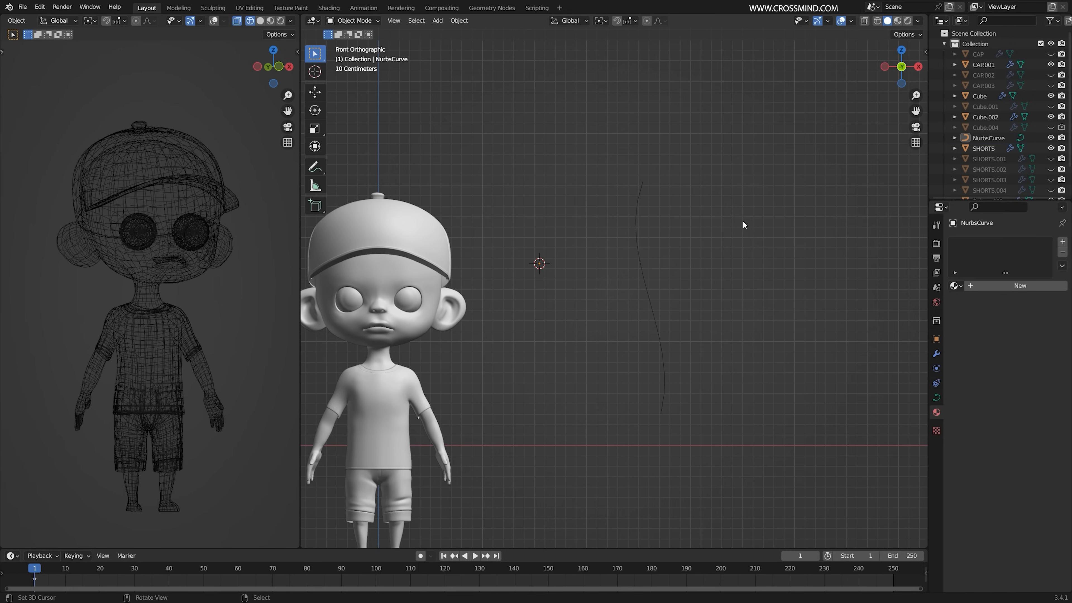
{"action": "key", "text": "KP_7"}
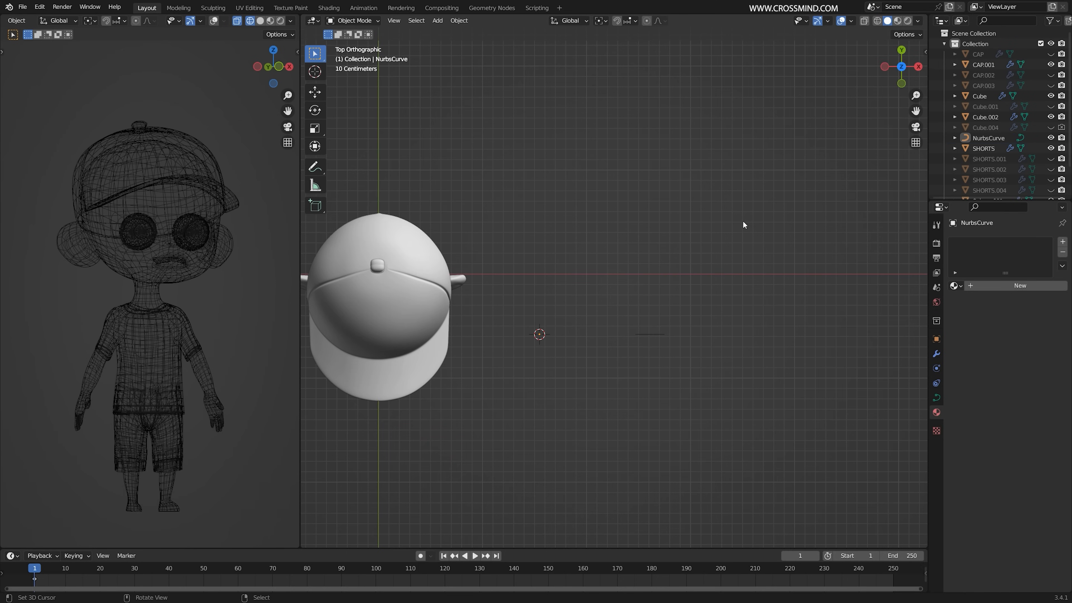
{"action": "right_click", "coordinate": [658, 334]}
{"action": "scroll", "coordinate": [664, 321], "scroll_direction": "up", "scroll_amount": 4}
{"action": "middle_click_drag", "start_coordinate": [715, 327], "coordinate": [624, 319], "text": "shift"}
{"action": "key", "text": "ctrl+s"}
{"action": "right_click", "coordinate": [687, 340], "text": "shift"}
Add a Bezier curve at the 3D cursor in top view and delete its default points
{"action": "key", "text": "shift+a"}
{"action": "middle_click_drag", "start_coordinate": [570, 349], "coordinate": [550, 277]}
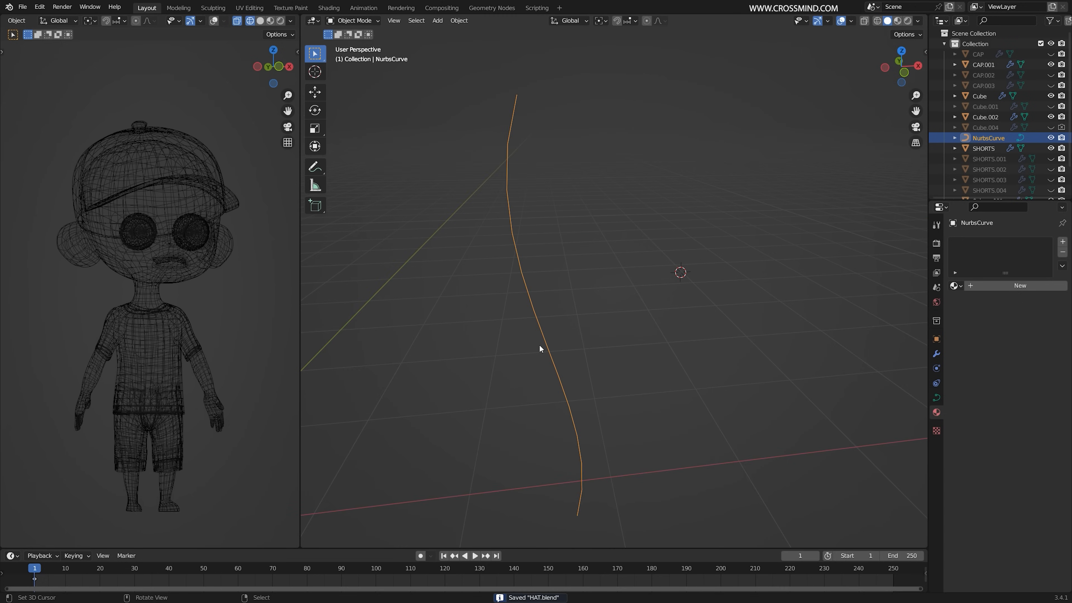
{"action": "key", "text": "KP_7"}
{"action": "scroll", "coordinate": [705, 292], "scroll_direction": "up", "scroll_amount": 3}
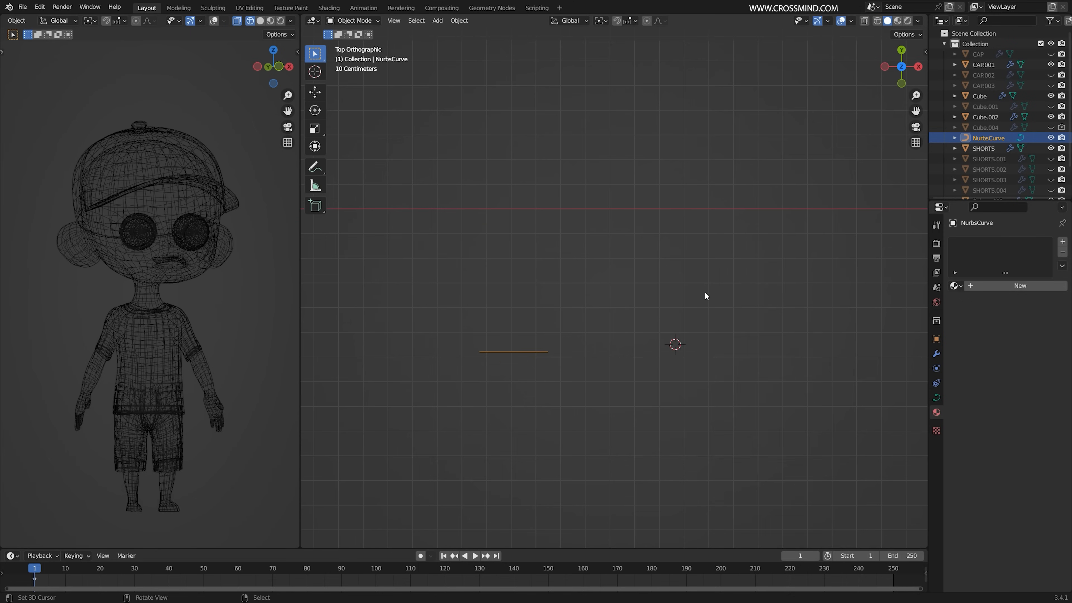
{"action": "key", "text": "shift+a"}
{"action": "mouse_move", "coordinate": [687, 293]}
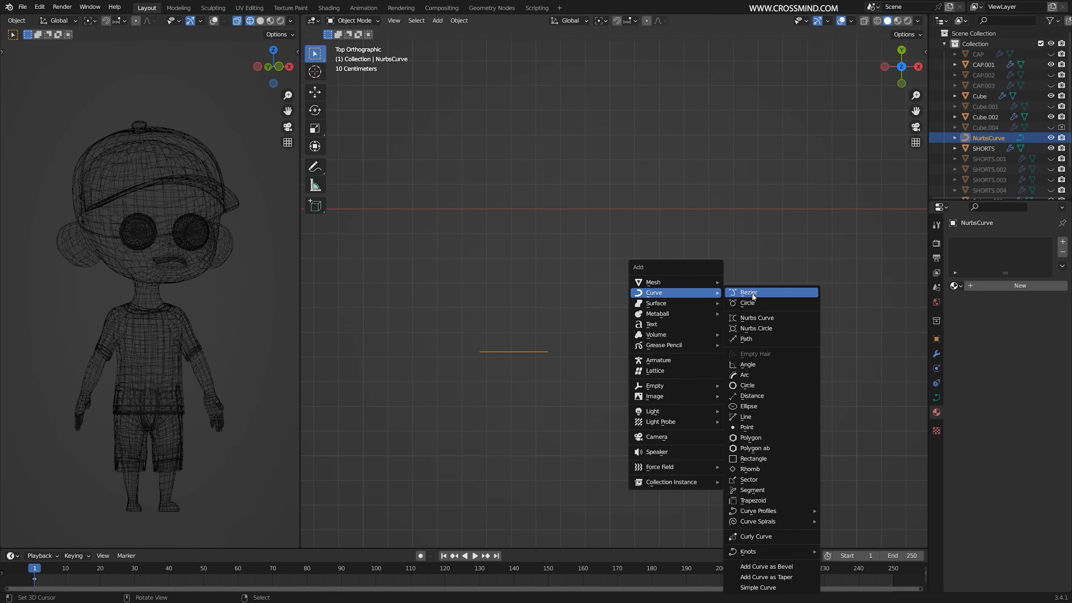
{"action": "left_click", "coordinate": [753, 293]}
{"action": "key", "text": "Tab"}
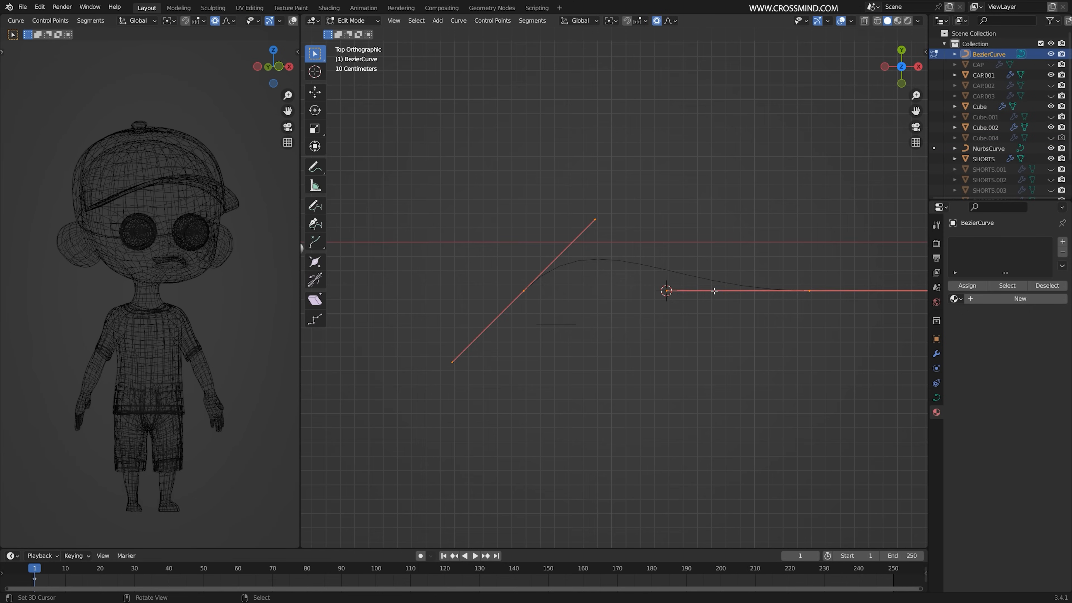
{"action": "key", "text": "x"}
{"action": "left_click", "coordinate": [676, 294]}
Place a new Bezier point near the 3D cursor and shrink its handles by 0.089, then by 0.839 without proportional editing
{"action": "scroll", "coordinate": [558, 313], "scroll_direction": "up", "scroll_amount": 3}
{"action": "right_click", "coordinate": [557, 314], "text": "ctrl"}
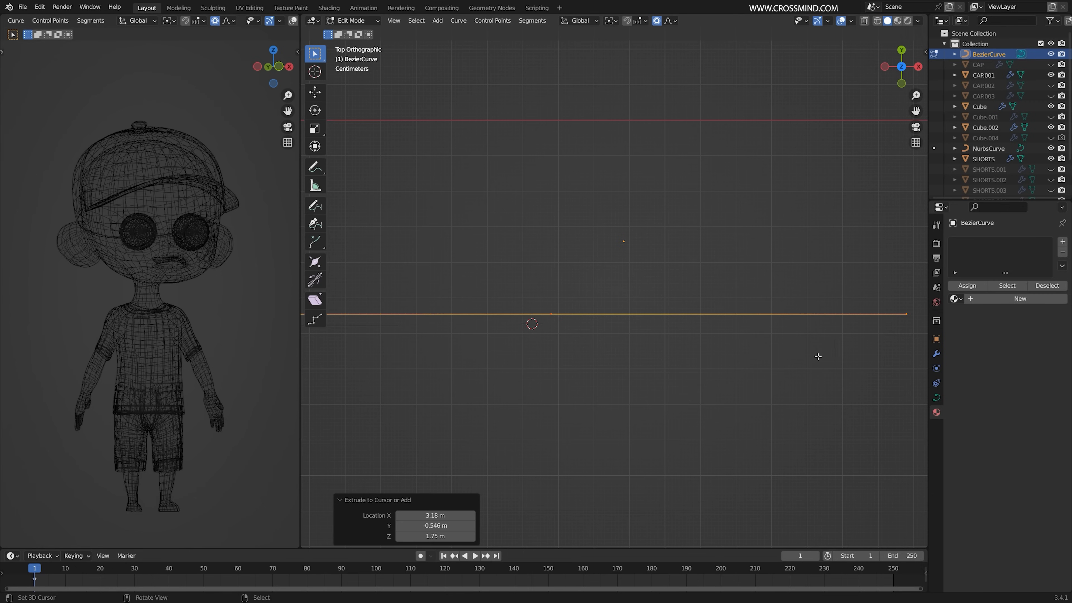
{"action": "key", "text": "s"}
{"action": "left_click", "coordinate": [570, 331]}
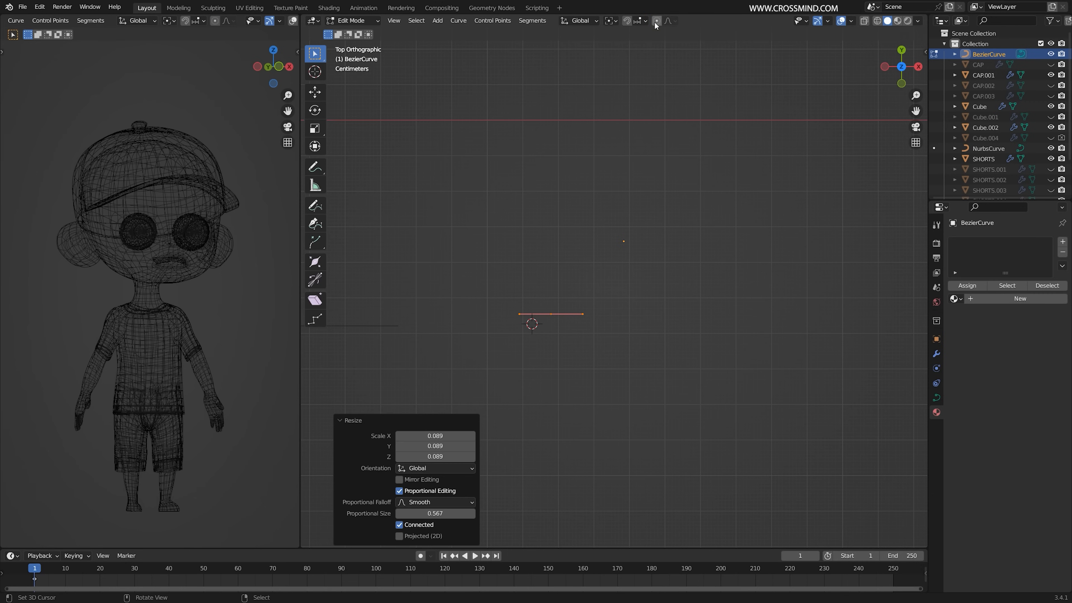
{"action": "scroll", "coordinate": [569, 288], "scroll_direction": "up", "scroll_amount": 2}
{"action": "key", "text": "s"}
{"action": "left_click", "coordinate": [626, 324]}
Set the new point's handles to Vector, then scale and rotate the point
{"action": "key", "text": "v"}
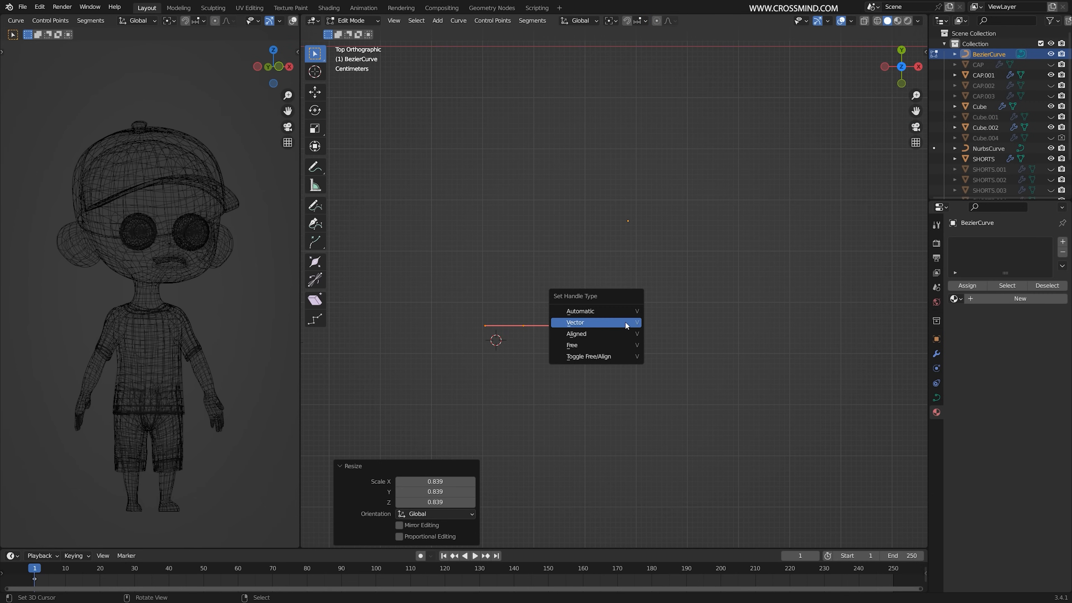
{"action": "left_click", "coordinate": [626, 324]}
{"action": "key", "text": "s"}
{"action": "left_click", "coordinate": [569, 331]}
{"action": "key", "text": "r"}
{"action": "left_click", "coordinate": [571, 324]}
Extrude points around into a closed, elongated wavy outline and set all its handles to Free
{"action": "left_click", "coordinate": [566, 313], "text": "ctrl"}
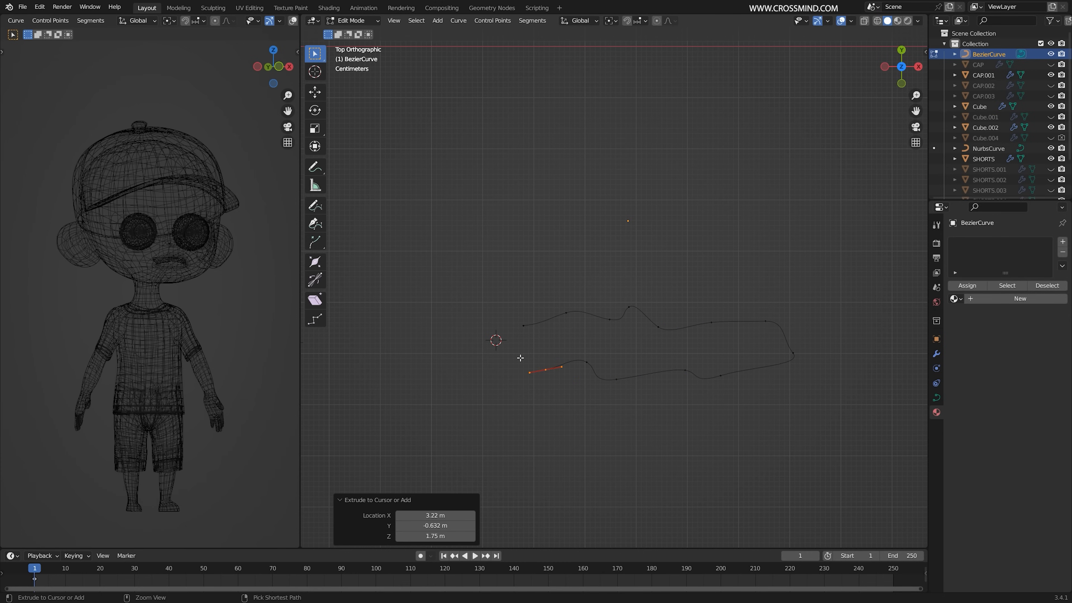
{"action": "left_click", "coordinate": [524, 327], "text": "shift"}
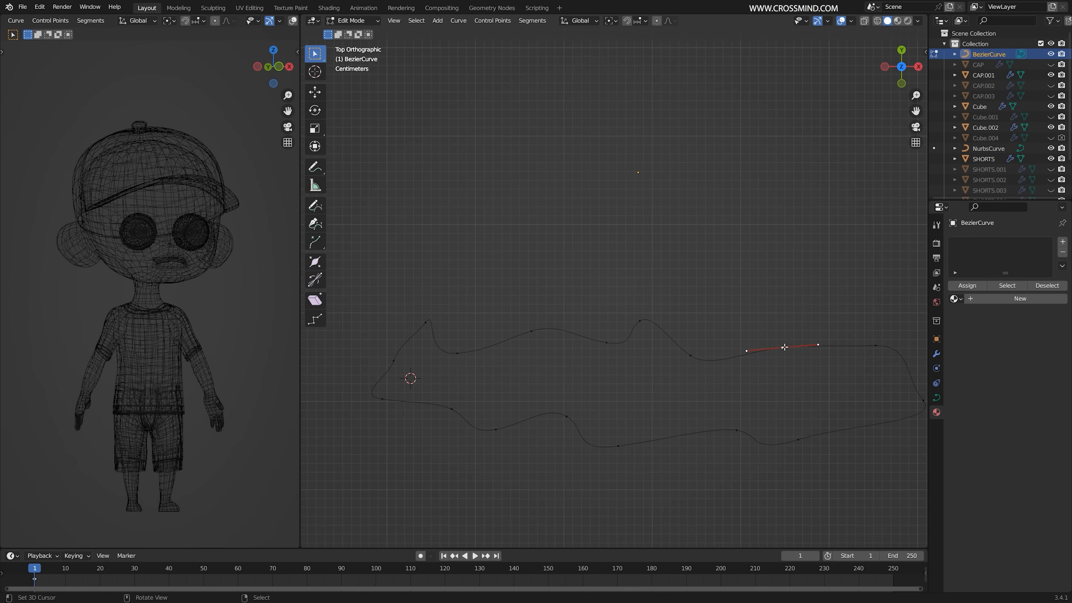
{"action": "key", "text": "v"}
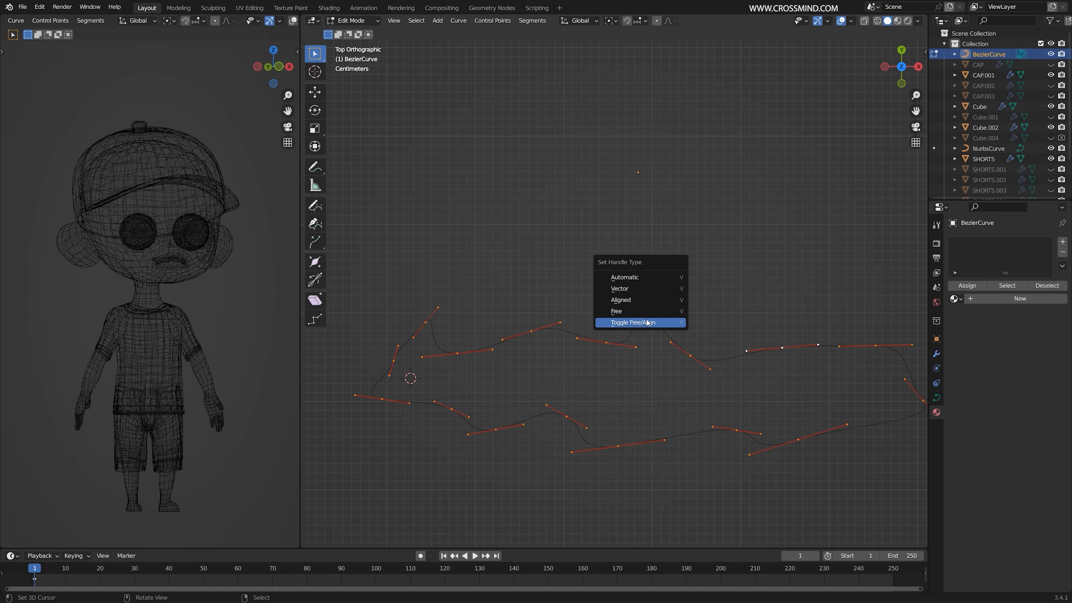
{"action": "left_click", "coordinate": [671, 311]}
Move points and handles near the outline's right half to form a sharp peak on the lower edge
{"action": "middle_click_drag", "start_coordinate": [764, 353], "coordinate": [687, 337], "text": "shift"}
{"action": "left_click", "coordinate": [741, 330]}
{"action": "scroll", "coordinate": [756, 338], "scroll_direction": "up", "scroll_amount": 2}
{"action": "key", "text": "g"}
{"action": "left_click", "coordinate": [807, 340]}
{"action": "key", "text": "g"}
{"action": "left_click", "coordinate": [796, 333]}
{"action": "middle_click_drag", "start_coordinate": [680, 473], "coordinate": [679, 417], "text": "shift"}
{"action": "key", "text": "g"}
{"action": "left_click", "coordinate": [683, 437]}
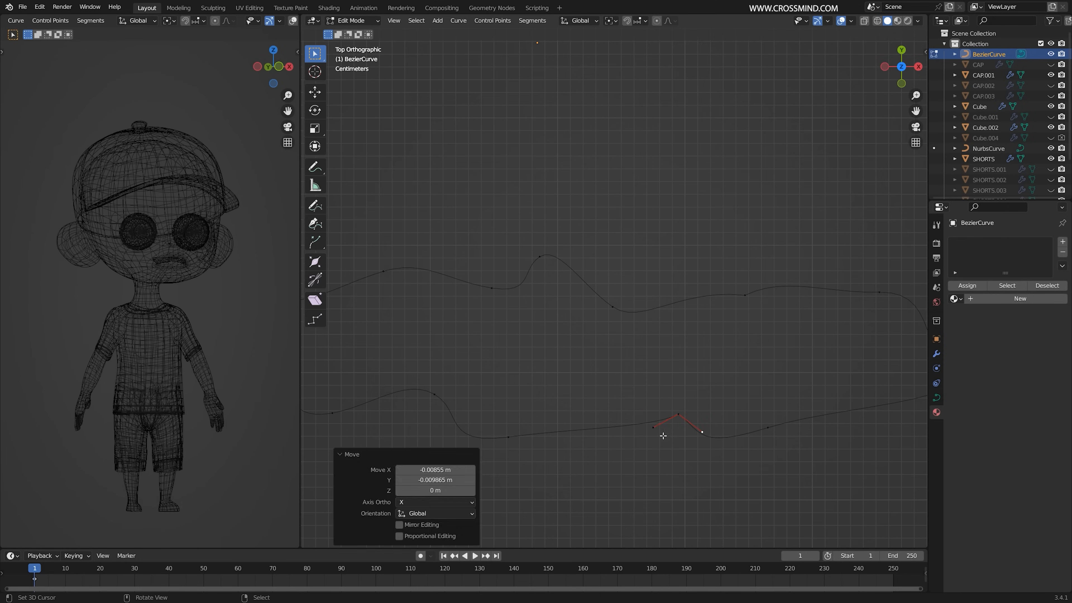
Reposition handles farther along the lower edge to sharpen a second peak and fold the neighbouring point into a notch
{"action": "right_click_drag", "start_coordinate": [666, 385], "coordinate": [628, 394]}
{"action": "right_click_drag", "start_coordinate": [739, 380], "coordinate": [731, 400]}
{"action": "right_click", "coordinate": [592, 342]}
{"action": "right_click_drag", "start_coordinate": [562, 341], "coordinate": [558, 351]}
{"action": "right_click_drag", "start_coordinate": [617, 359], "coordinate": [605, 369]}
{"action": "right_click_drag", "start_coordinate": [562, 339], "coordinate": [587, 362]}
{"action": "right_click", "coordinate": [608, 369], "text": "shift"}
{"action": "key", "text": "g"}
{"action": "left_click", "coordinate": [633, 374]}
{"action": "middle_click_drag", "start_coordinate": [507, 372], "coordinate": [583, 368], "text": "shift"}
{"action": "key", "text": "g"}
{"action": "left_click", "coordinate": [517, 374]}
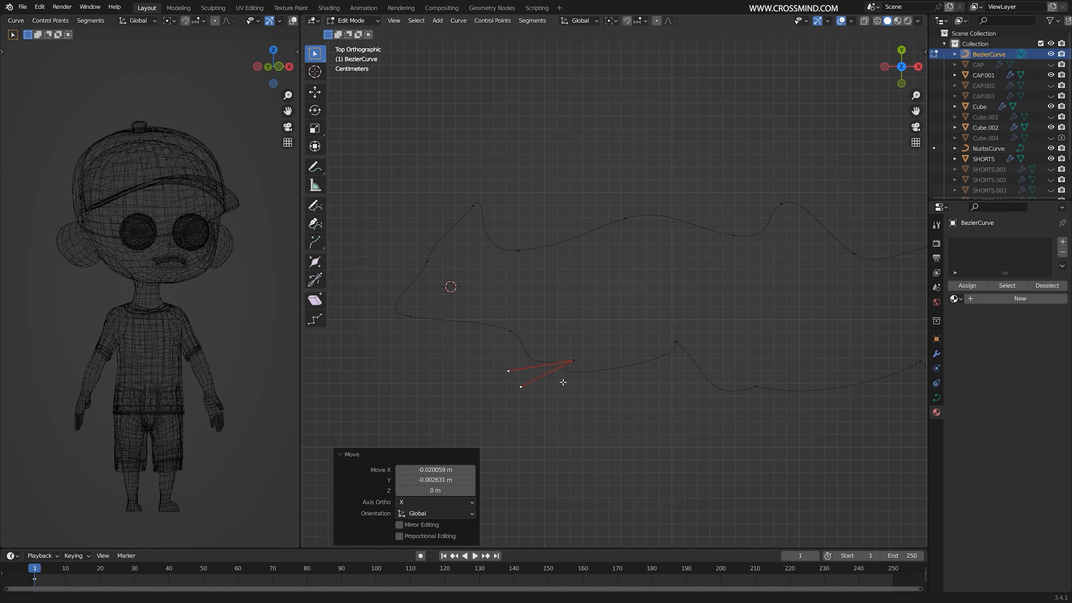
Pull both handles of the lower edge's leftmost bend toward the outline's left end to cut another sharp notch
{"action": "right_click", "coordinate": [557, 333]}
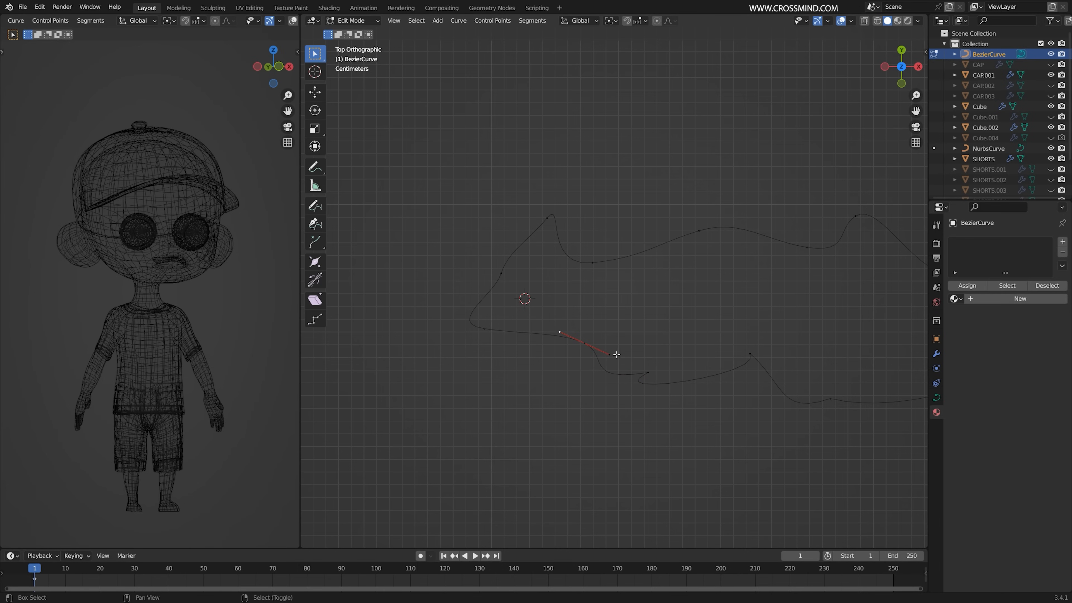
{"action": "key", "text": "g"}
{"action": "left_click", "coordinate": [570, 369]}
{"action": "right_click", "coordinate": [519, 346]}
{"action": "key", "text": "s"}
{"action": "left_click", "coordinate": [579, 368]}
Move the left end's upper point about 0.014 m outward and 0.01 m up along Y, then rotate it about 17°
{"action": "key", "text": "g"}
{"action": "left_click", "coordinate": [494, 334]}
{"action": "key", "text": "r"}
{"action": "left_click", "coordinate": [490, 252]}
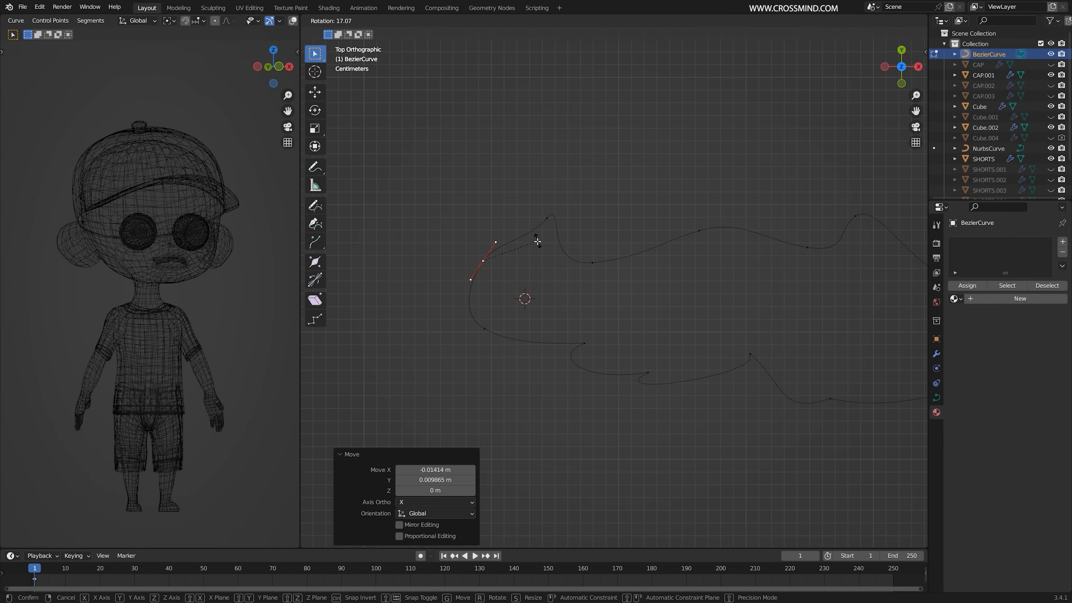
Shift the dip beside the upper-left peak farther along X and reposition the peak's handles to sharpen its tip
{"action": "left_click", "coordinate": [546, 220]}
{"action": "left_click_drag", "start_coordinate": [601, 266], "coordinate": [628, 268]}
{"action": "left_click", "coordinate": [548, 227]}
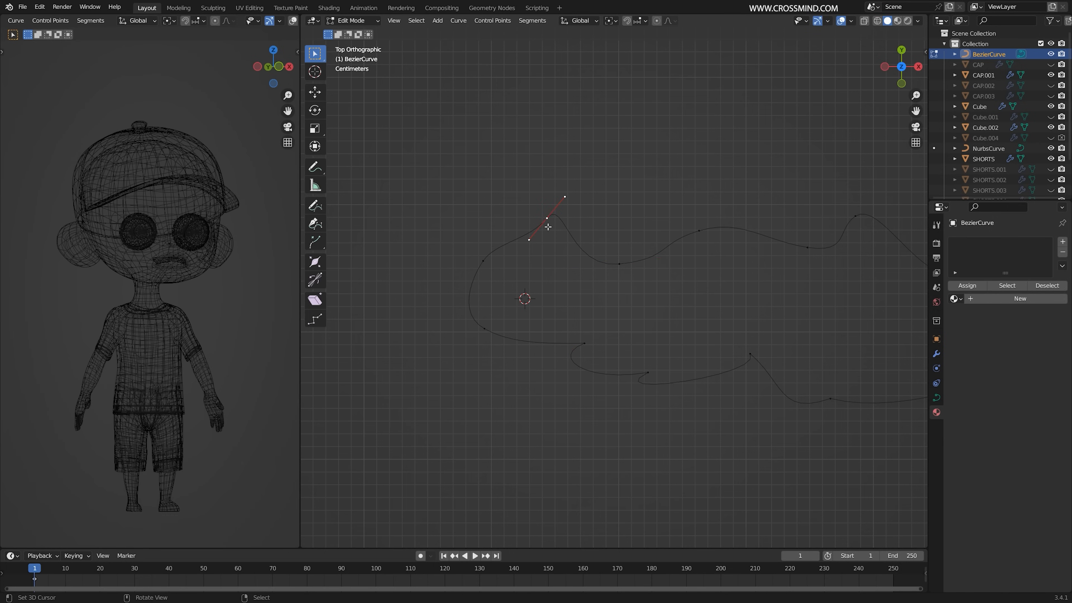
{"action": "left_click_drag", "start_coordinate": [561, 197], "coordinate": [588, 220]}
{"action": "left_click_drag", "start_coordinate": [529, 240], "coordinate": [522, 206]}
Move the handles of the second dip on the upper edge to form a sharp notch
{"action": "middle_click_drag", "start_coordinate": [820, 240], "coordinate": [685, 245], "text": "shift"}
{"action": "left_click_drag", "start_coordinate": [684, 246], "coordinate": [683, 276]}
{"action": "left_click_drag", "start_coordinate": [693, 278], "coordinate": [679, 249]}
{"action": "left_click", "coordinate": [680, 250]}
Lower the crest next to the sharp upper notch, rotate it 47.5°, and move it closer to the notch
{"action": "left_click", "coordinate": [719, 221]}
{"action": "key", "text": "g"}
{"action": "left_click", "coordinate": [718, 241]}
{"action": "key", "text": "r"}
{"action": "left_click", "coordinate": [739, 271]}
{"action": "key", "text": "g"}
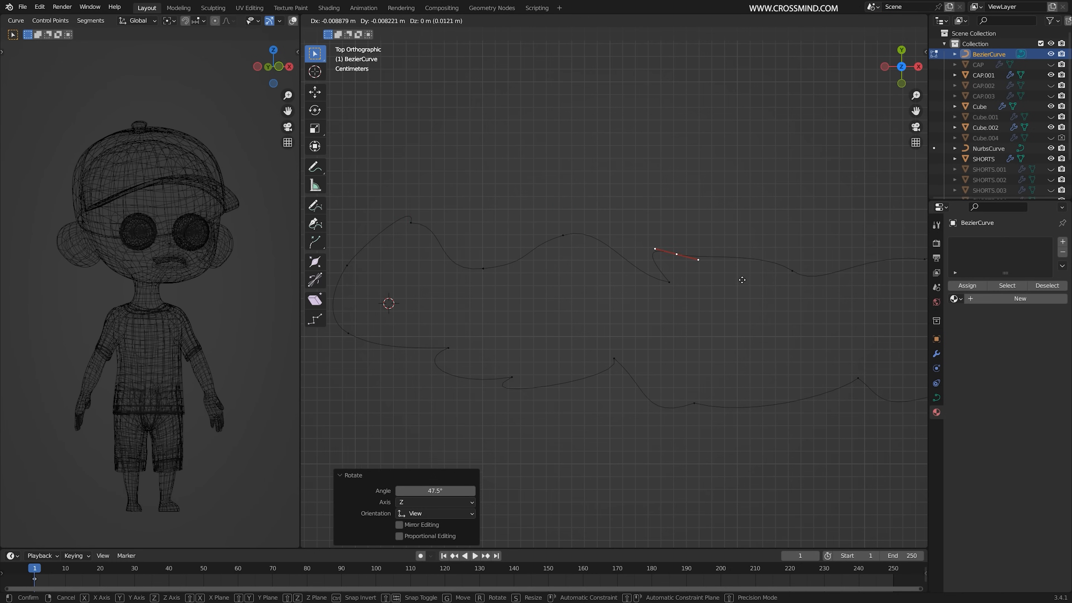
{"action": "left_click", "coordinate": [742, 280]}
Adjust the remaining points and handles along the upper edge to finish the jagged profile outline
{"action": "key", "text": "g"}
{"action": "key", "text": "g"}
{"action": "left_click", "coordinate": [746, 328]}
{"action": "left_click", "coordinate": [696, 237]}
{"action": "key", "text": "g"}
{"action": "left_click", "coordinate": [697, 262]}
{"action": "left_click", "coordinate": [629, 264]}
{"action": "key", "text": "g"}
{"action": "left_click", "coordinate": [778, 314]}
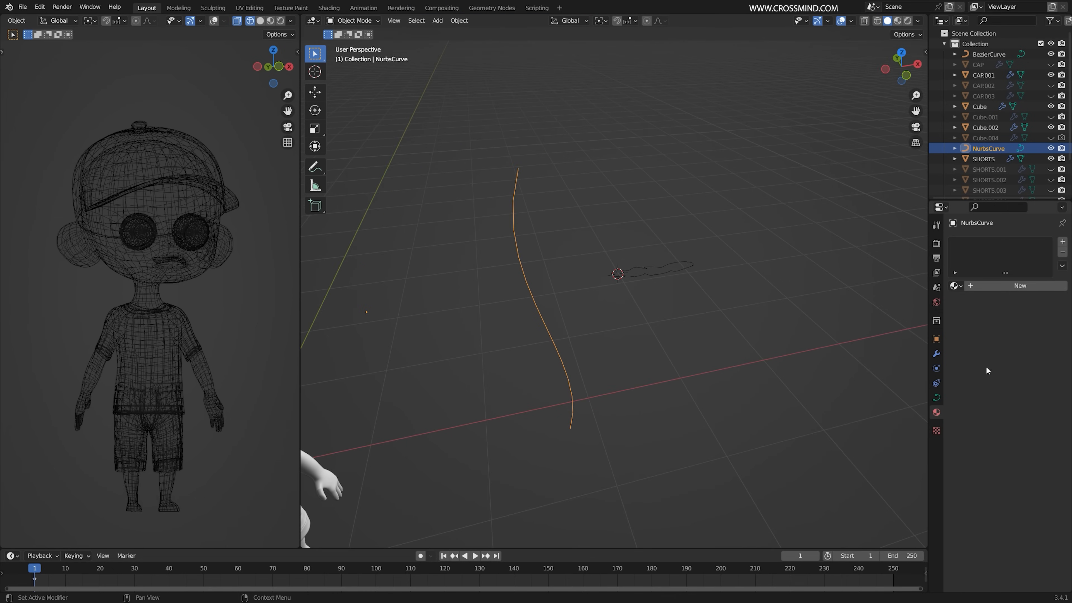
Save the file and set the NURBS path's bevel to an object, using the Bezier profile curve
{"action": "left_click", "coordinate": [937, 397]}
{"action": "key", "text": "ctrl+s"}
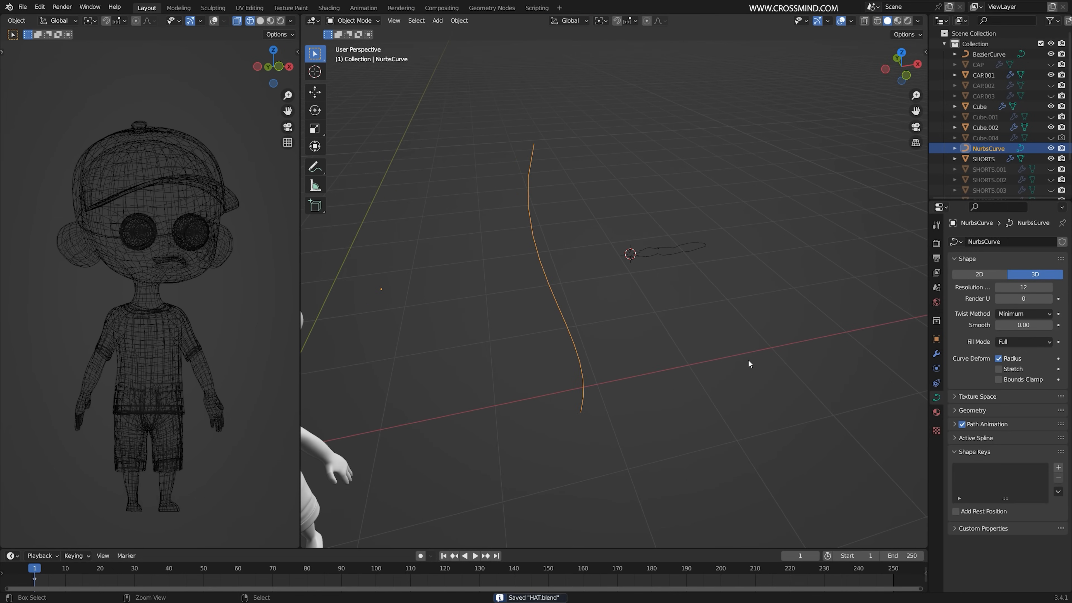
{"action": "left_click", "coordinate": [984, 411]}
{"action": "scroll", "coordinate": [1009, 422], "scroll_direction": "down", "scroll_amount": 4}
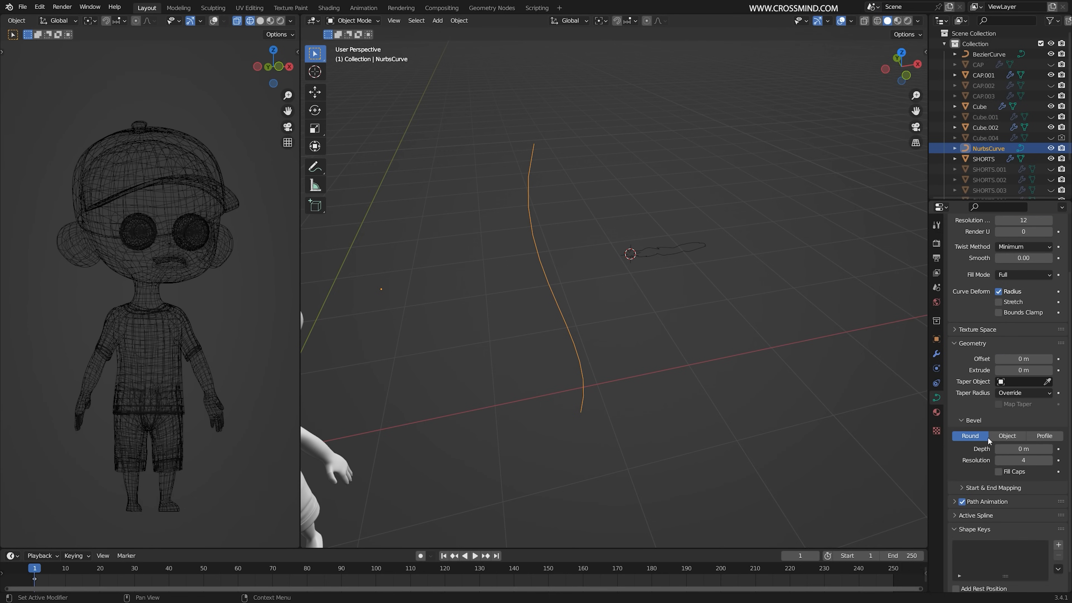
{"action": "left_click", "coordinate": [1051, 437]}
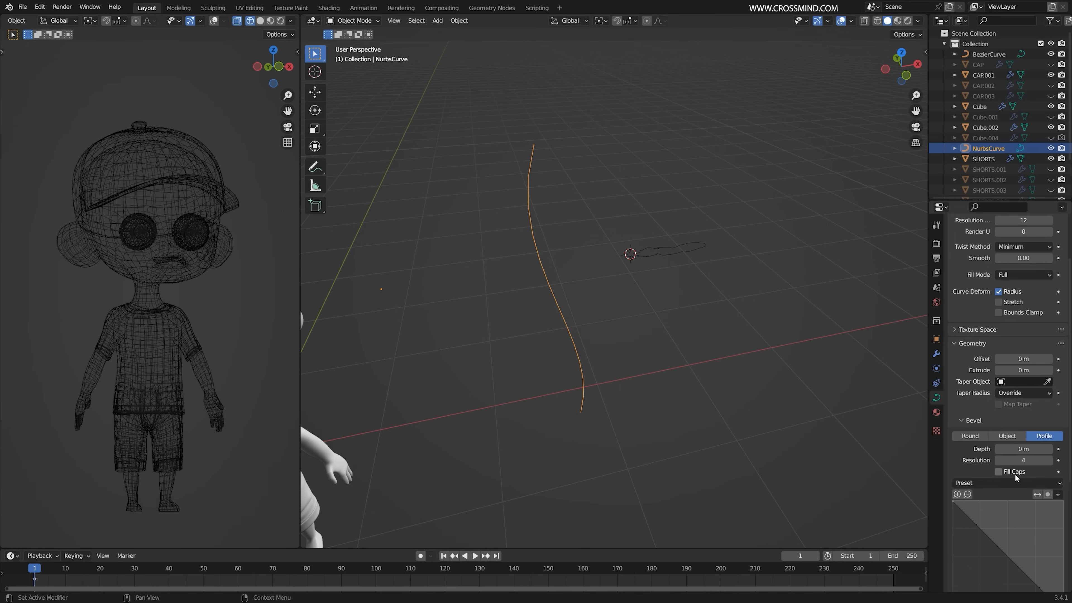
{"action": "left_click", "coordinate": [1008, 436]}
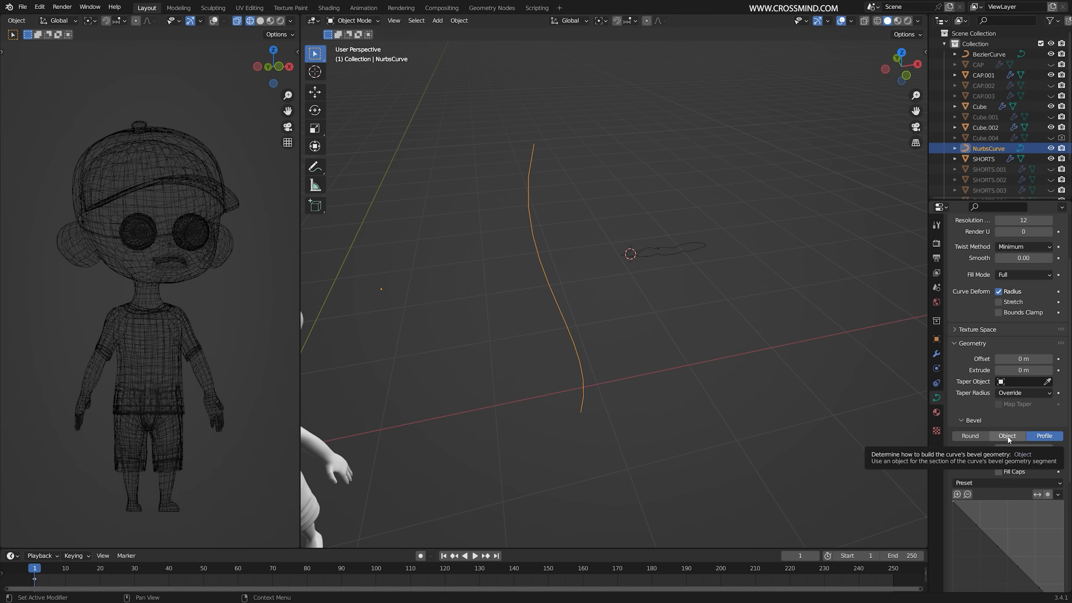
{"action": "left_click", "coordinate": [1046, 448]}
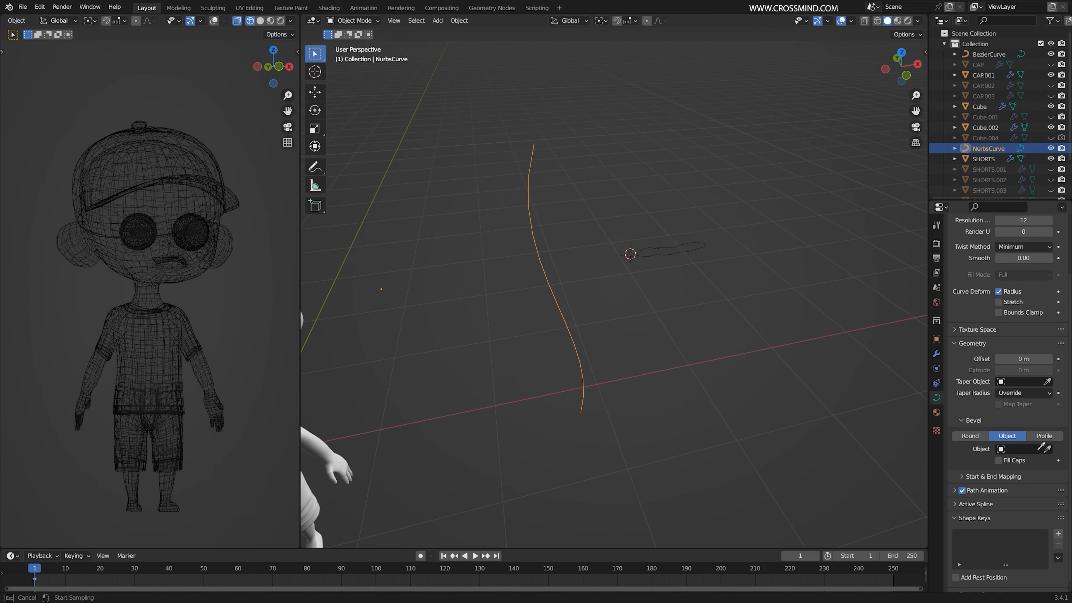
{"action": "left_click", "coordinate": [690, 250]}
{"action": "middle_click_drag", "start_coordinate": [686, 252], "coordinate": [585, 194]}
Select the Bezier profile curve and set its origin to its geometry
{"action": "key", "text": "Tab"}
{"action": "key", "text": "Tab"}
{"action": "key", "text": "Tab"}
{"action": "key", "text": "shift+z"}
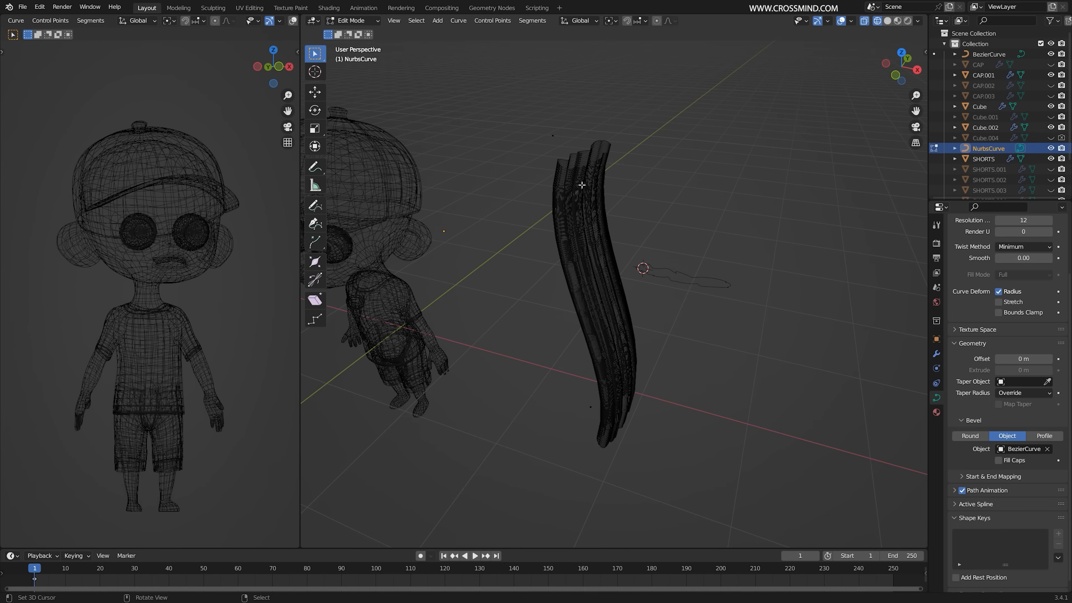
{"action": "middle_click_drag", "start_coordinate": [612, 253], "coordinate": [692, 279]}
{"action": "key", "text": "Tab"}
{"action": "left_click", "coordinate": [692, 267]}
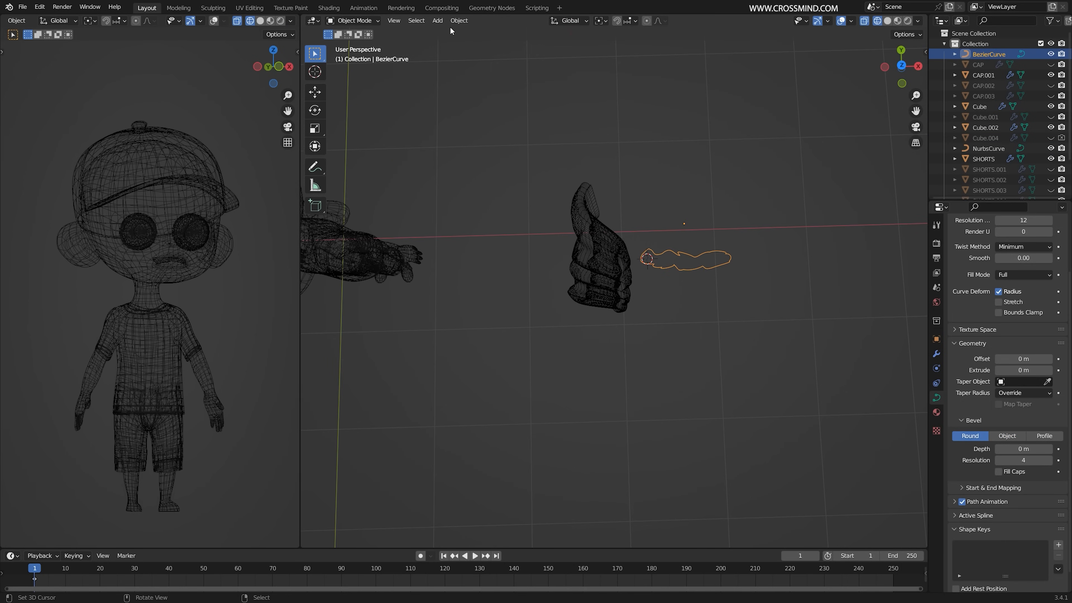
{"action": "left_click", "coordinate": [459, 20]}
{"action": "mouse_move", "coordinate": [502, 43]}
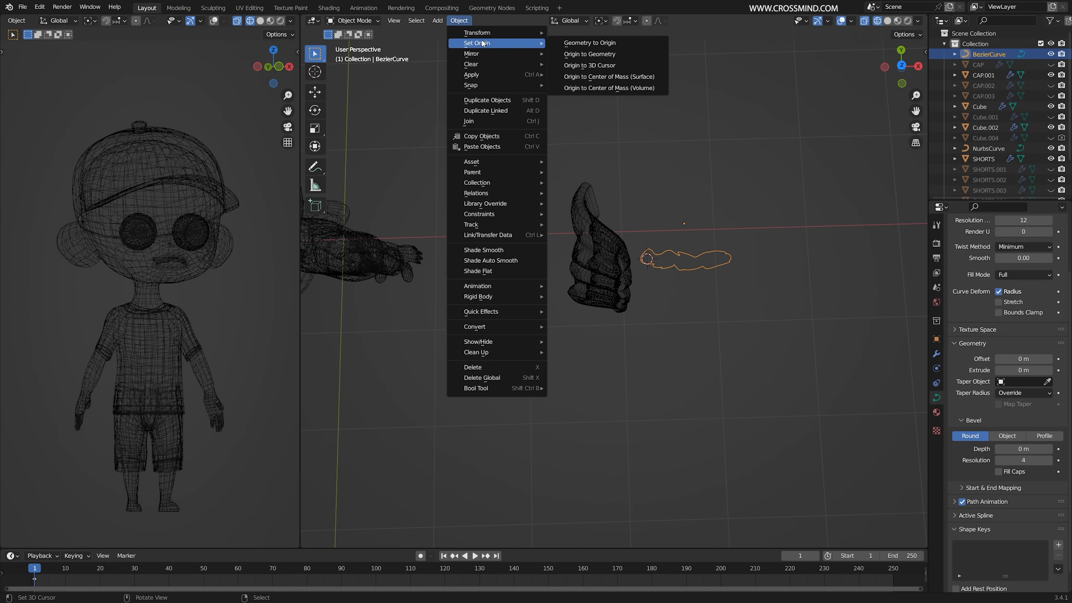
{"action": "left_click", "coordinate": [621, 53]}
Open the NURBS strand for editing and return the viewport to solid shading
{"action": "mouse_move", "coordinate": [549, 260]}
{"action": "middle_mouse_down"}
{"action": "mouse_move", "coordinate": [564, 260]}
{"action": "mouse_move", "coordinate": [600, 156]}
{"action": "middle_mouse_up"}
{"action": "right_click", "coordinate": [565, 261]}
{"action": "key", "text": "Tab"}
{"action": "key", "text": "shift+z"}
{"action": "mouse_move", "coordinate": [711, 199]}
{"action": "middle_mouse_down"}
{"action": "mouse_move", "coordinate": [741, 201]}
{"action": "mouse_move", "coordinate": [684, 205]}
{"action": "mouse_move", "coordinate": [718, 207]}
{"action": "middle_mouse_up"}
{"action": "key", "text": "alt+s"}
{"action": "right_click", "coordinate": [608, 199]}
{"action": "middle_click_drag", "start_coordinate": [609, 201], "coordinate": [650, 210]}
{"action": "key", "text": "alt+s"}
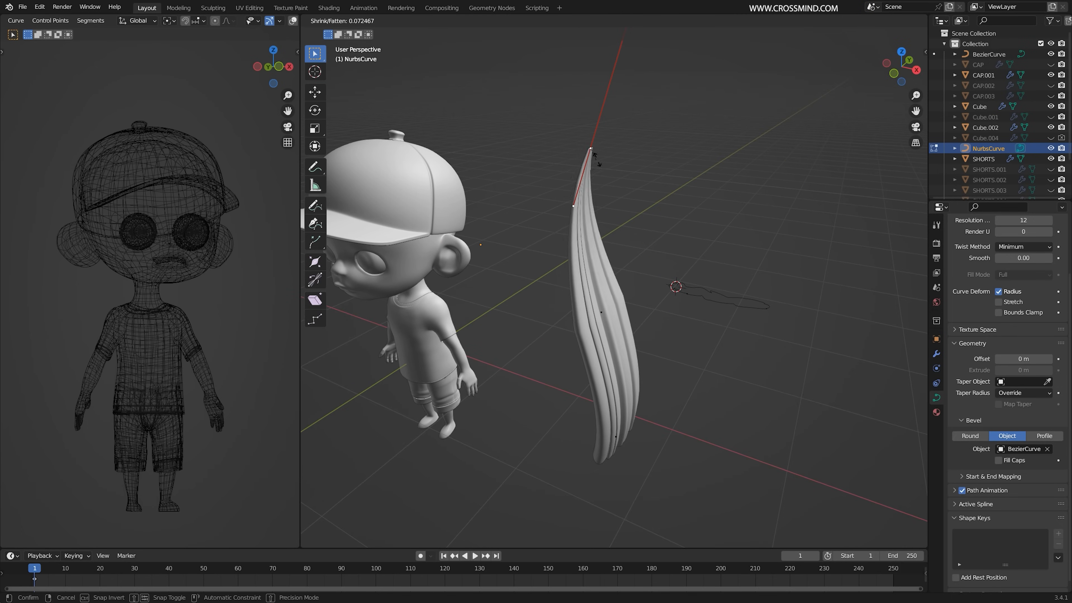
{"action": "right_click", "coordinate": [599, 154]}
Taper the strand's lower end to a point, set the top control point's radius to 1, and save the file
{"action": "left_click", "coordinate": [926, 52]}
{"action": "middle_click_drag", "start_coordinate": [886, 91], "coordinate": [899, 100], "text": "shift"}
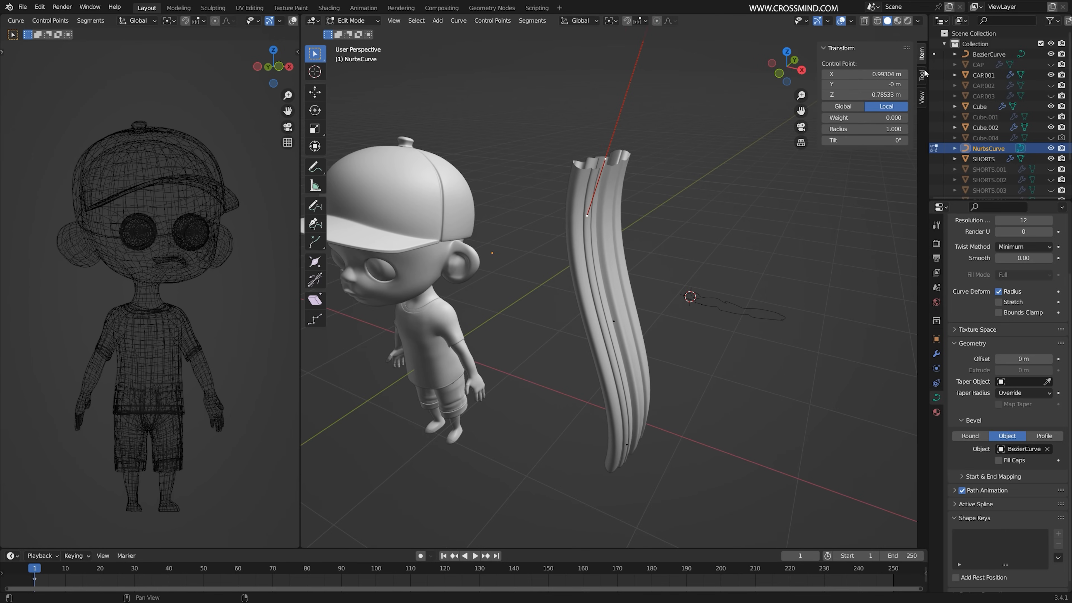
{"action": "left_click_drag", "start_coordinate": [882, 141], "coordinate": [857, 129]}
{"action": "right_click", "coordinate": [891, 141]}
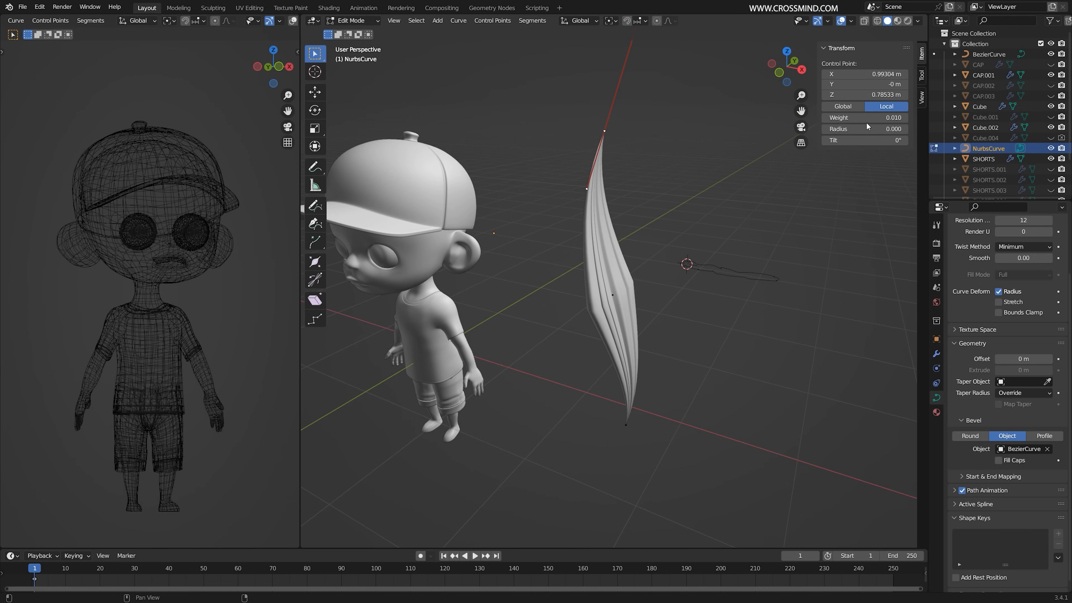
{"action": "left_click", "coordinate": [864, 129]}
{"action": "key", "text": "Return"}
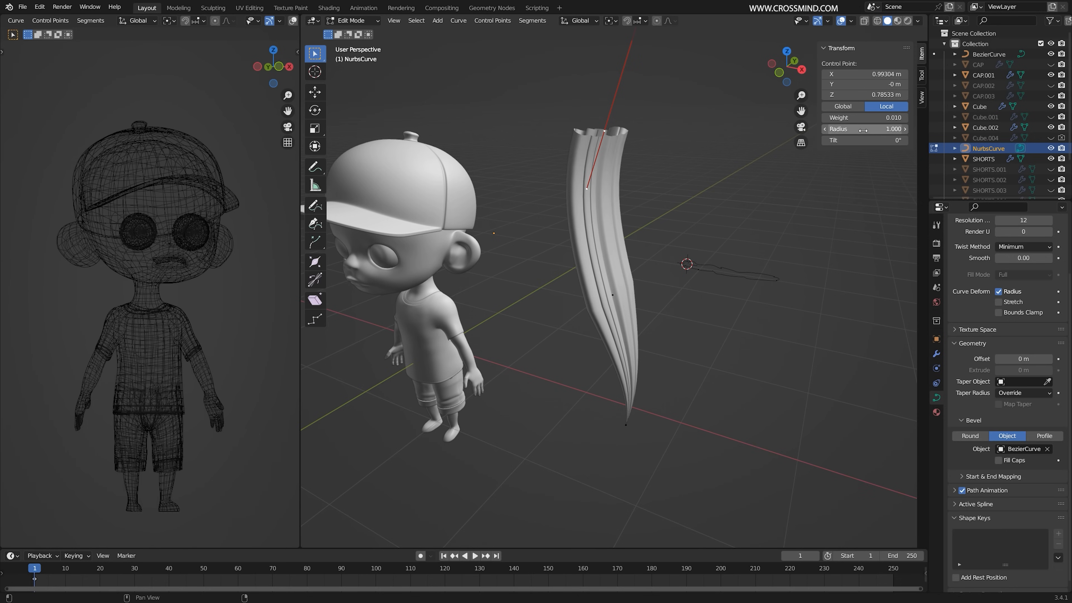
{"action": "right_click", "coordinate": [613, 295]}
{"action": "key", "text": "ctrl+s"}
{"action": "mouse_move", "coordinate": [647, 306]}
{"action": "middle_mouse_down"}
{"action": "mouse_move", "coordinate": [612, 302]}
{"action": "mouse_move", "coordinate": [629, 306]}
{"action": "middle_mouse_up"}
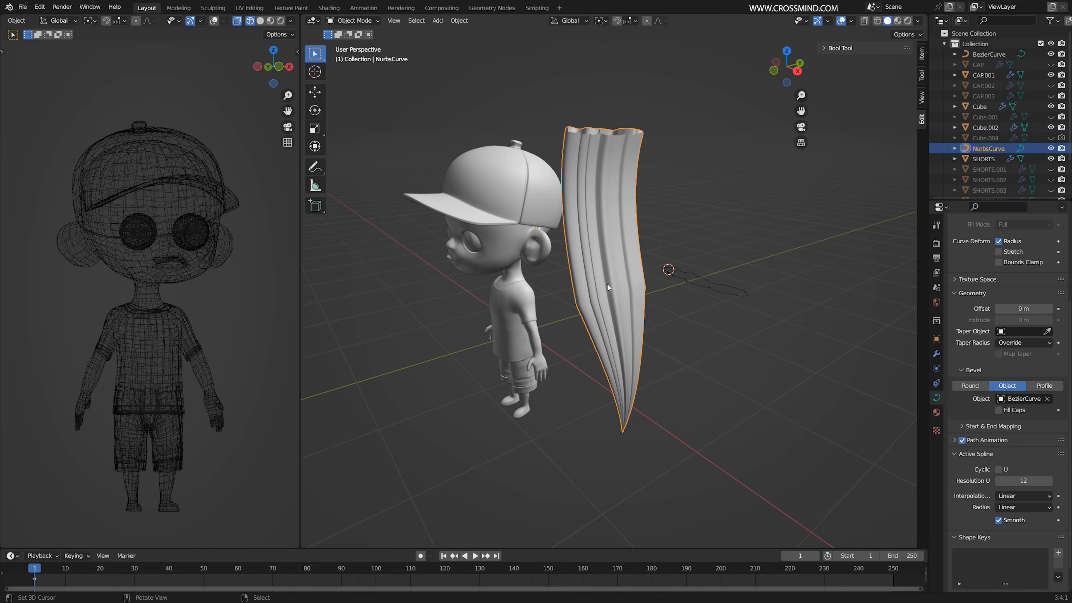
Select all of the strand's control points and set its tilt and radius interpolation to BSpline
{"action": "key", "text": "Tab"}
{"action": "key", "text": "a"}
{"action": "scroll", "coordinate": [660, 297], "scroll_direction": "down", "scroll_amount": 1}
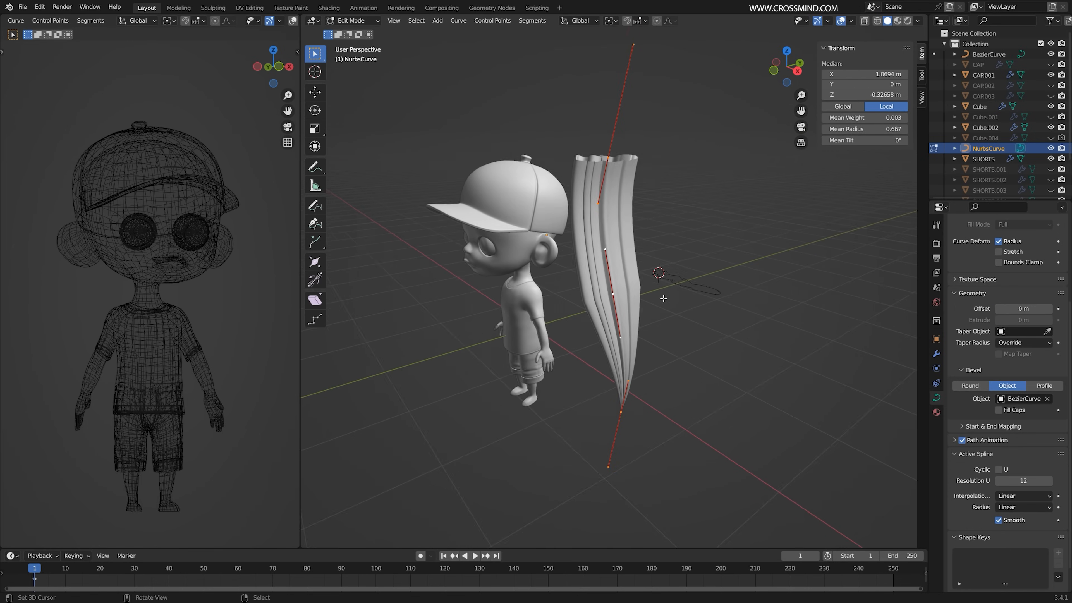
{"action": "middle_click_drag", "start_coordinate": [661, 297], "coordinate": [675, 295]}
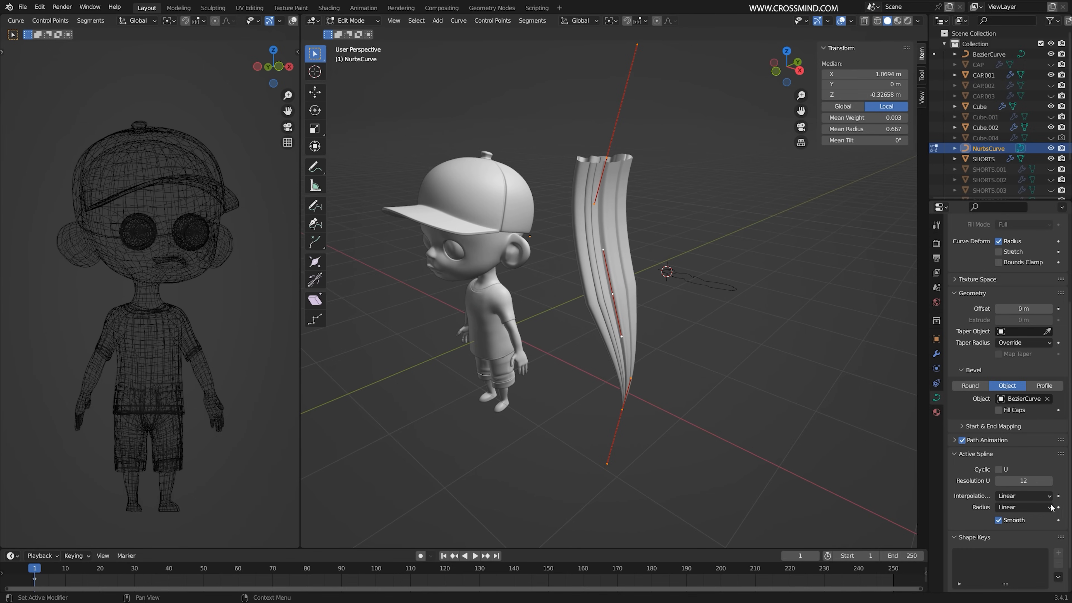
{"action": "left_click", "coordinate": [1038, 496]}
{"action": "left_click", "coordinate": [1021, 529]}
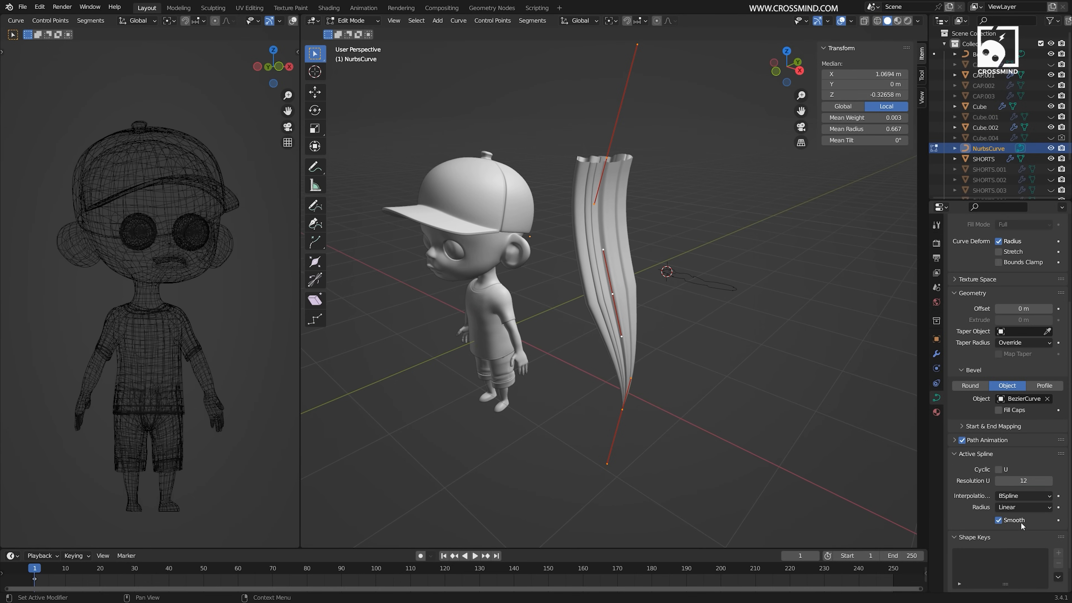
{"action": "left_click", "coordinate": [1021, 508]}
{"action": "left_click", "coordinate": [1009, 541]}
Scale the bottom control point's radius by 0.562 and set the strand's radius interpolation to Cardinal
{"action": "middle_click_drag", "start_coordinate": [630, 360], "coordinate": [617, 357]}
{"action": "left_click", "coordinate": [621, 415]}
{"action": "key", "text": "alt+s"}
{"action": "left_click", "coordinate": [682, 409]}
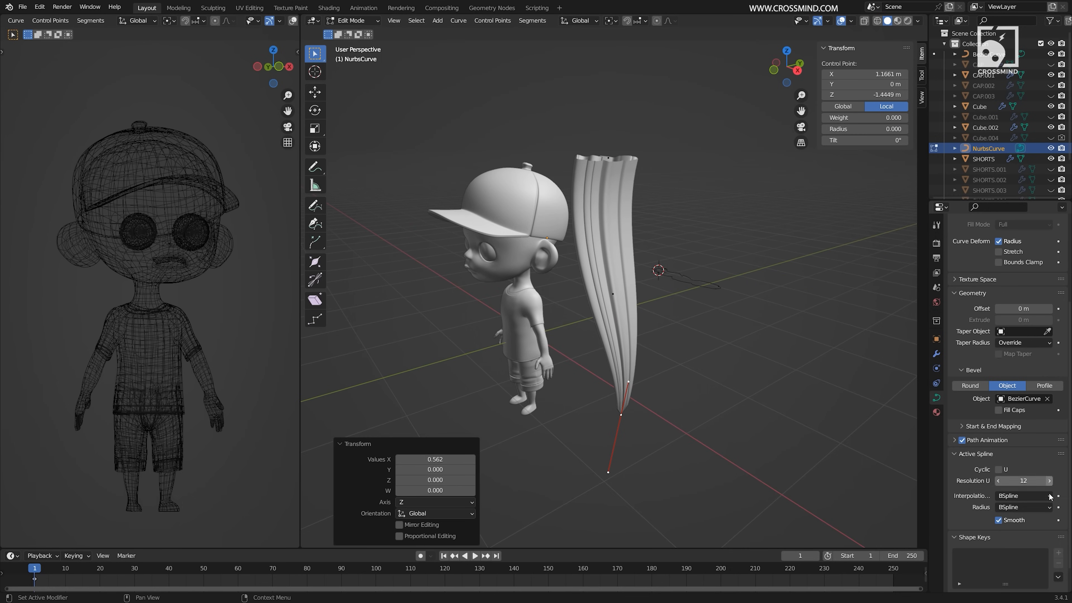
{"action": "left_click", "coordinate": [1021, 507]}
{"action": "left_click", "coordinate": [1021, 533]}
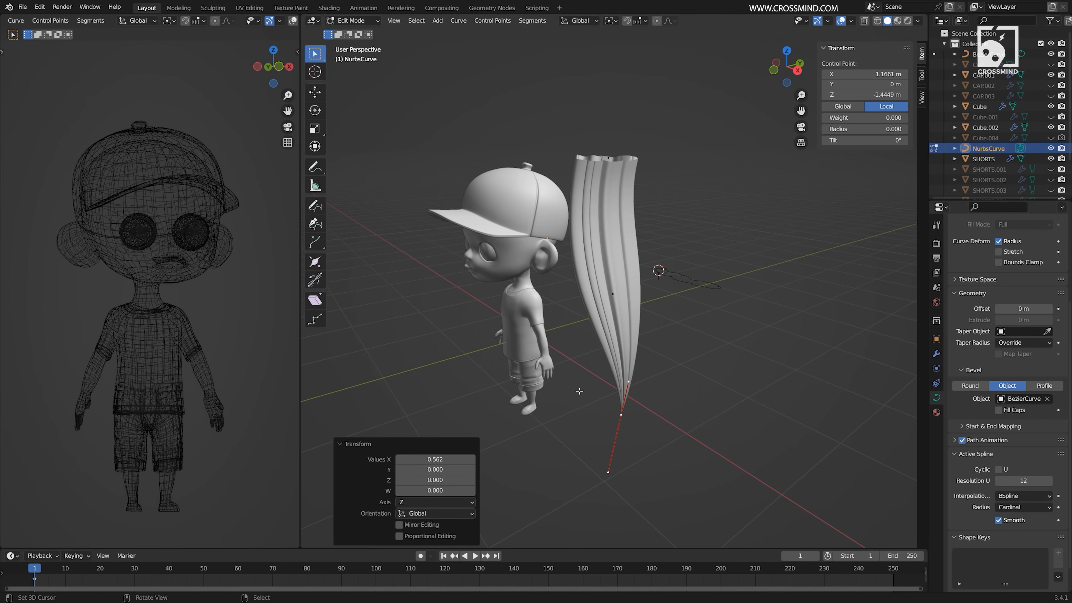
Save the file, isolate the strand with its profile curve in a maximized viewport, and open the profile for editing in top view
{"action": "key", "text": "Tab"}
{"action": "middle_click_drag", "start_coordinate": [571, 394], "coordinate": [827, 355]}
{"action": "key", "text": "ctrl+s"}
{"action": "middle_click_drag", "start_coordinate": [828, 355], "coordinate": [640, 299], "text": "shift"}
{"action": "left_click", "coordinate": [649, 296], "text": "shift"}
{"action": "key", "text": "KP_Divide"}
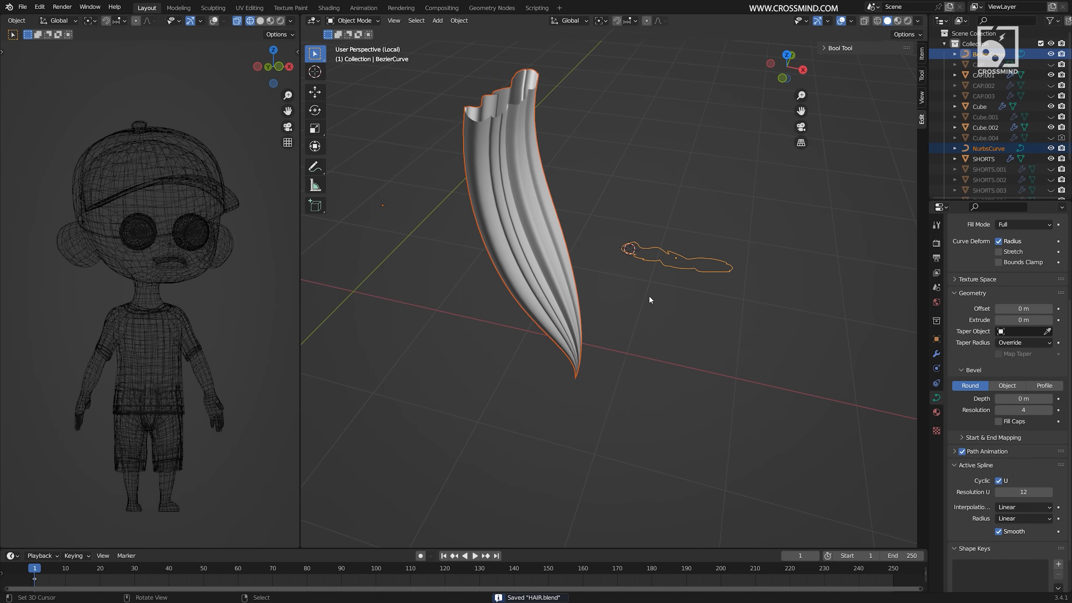
{"action": "key", "text": "ctrl+space"}
{"action": "scroll", "coordinate": [634, 312], "scroll_direction": "down", "scroll_amount": 3}
{"action": "scroll", "coordinate": [593, 329], "scroll_direction": "up", "scroll_amount": 3}
{"action": "middle_click_drag", "start_coordinate": [593, 329], "coordinate": [691, 352]}
{"action": "key", "text": "Tab"}
{"action": "key", "text": "KP_7"}
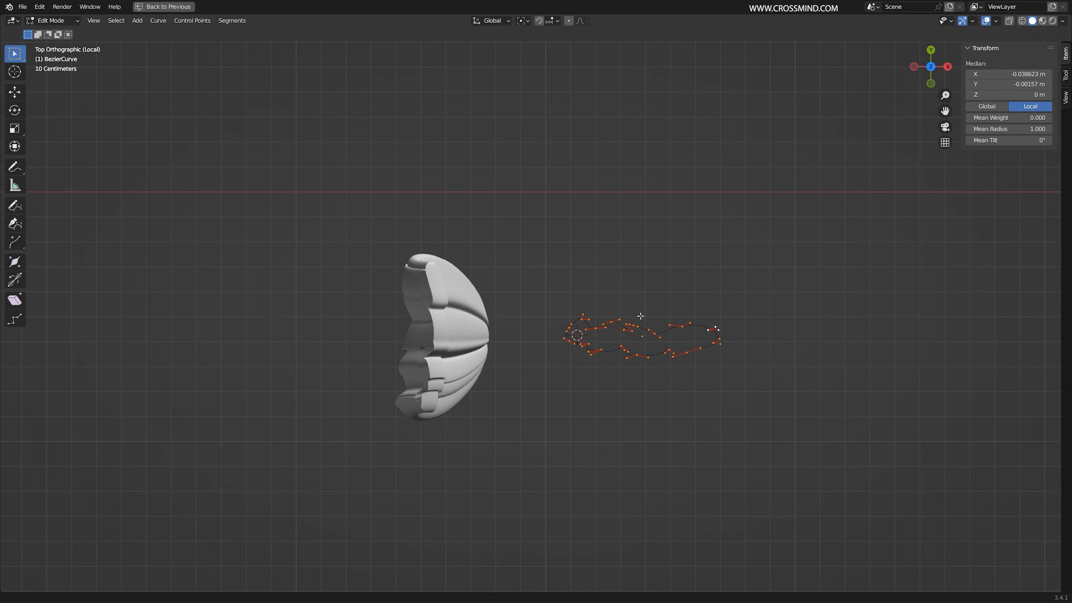
Try to scale the whole profile curve along the Y axis
{"action": "scroll", "coordinate": [640, 315], "scroll_direction": "up", "scroll_amount": 3}
{"action": "key", "text": "s"}
{"action": "key", "text": "y"}
{"action": "left_click", "coordinate": [779, 297]}
{"action": "middle_click_drag", "start_coordinate": [650, 350], "coordinate": [622, 325]}
{"action": "key", "text": "KP_7"}
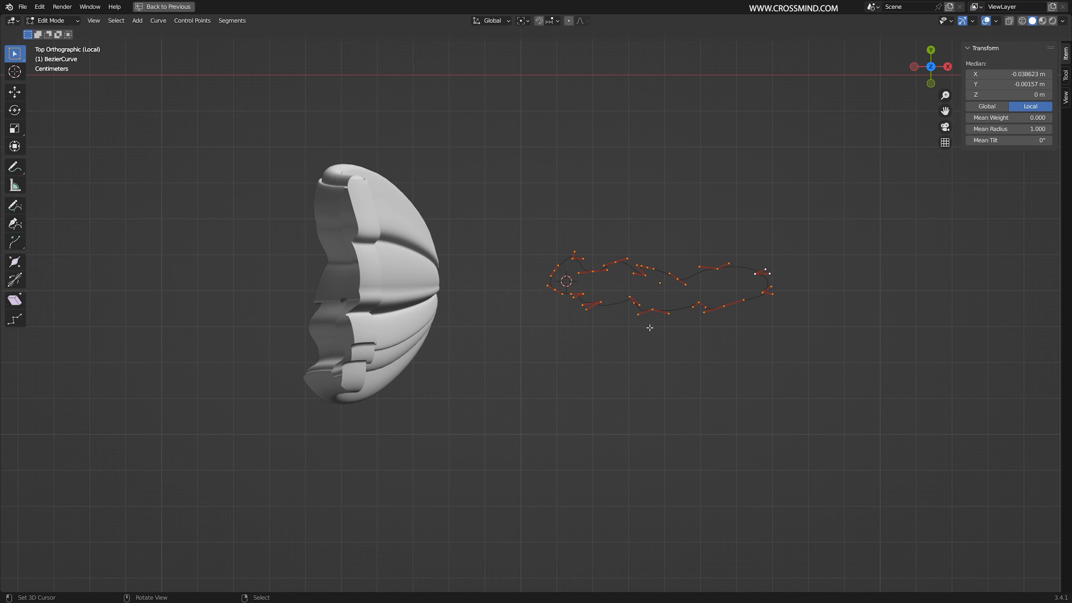
Reposition the control points on the profile's upper edge near its +X end
{"action": "scroll", "coordinate": [626, 326], "scroll_direction": "up", "scroll_amount": 5}
{"action": "key", "text": "alt+a"}
{"action": "key", "text": "b"}
{"action": "left_click_drag", "start_coordinate": [557, 157], "coordinate": [736, 248]}
{"action": "middle_click_drag", "start_coordinate": [697, 239], "coordinate": [546, 246], "text": "shift"}
{"action": "key", "text": "b"}
{"action": "left_click_drag", "start_coordinate": [600, 260], "coordinate": [962, 254]}
{"action": "key", "text": "g"}
{"action": "left_click", "coordinate": [950, 254]}
Move the handles of the upper-edge point near the profile's +X end to form a small notch
{"action": "right_click", "coordinate": [793, 239]}
{"action": "right_click", "coordinate": [865, 229]}
{"action": "right_click", "coordinate": [792, 258]}
{"action": "key", "text": "g"}
{"action": "left_click", "coordinate": [840, 209]}
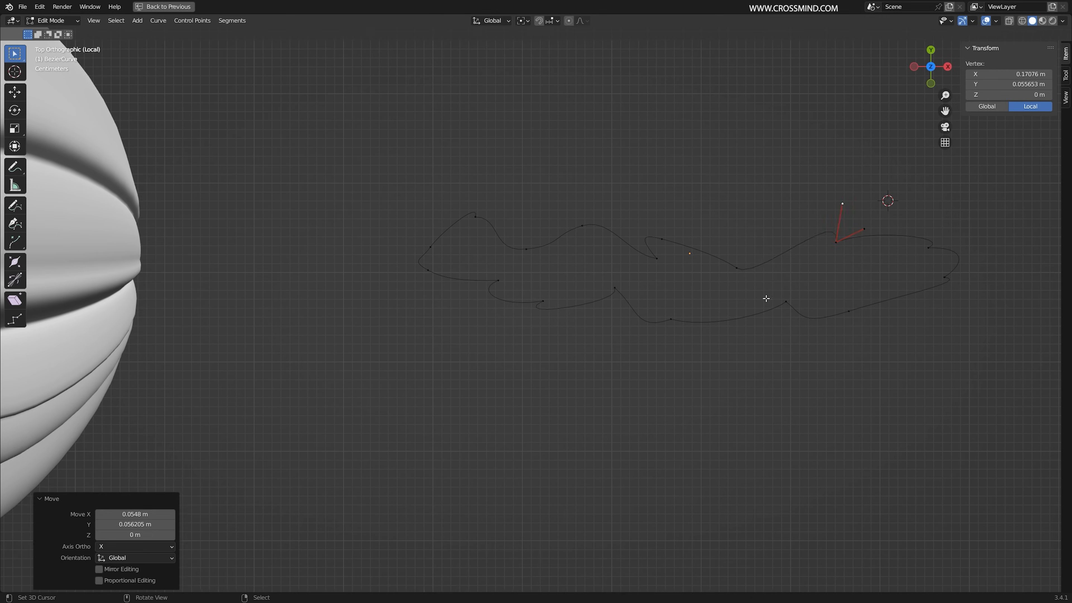
{"action": "middle_click_drag", "start_coordinate": [826, 212], "coordinate": [755, 234]}
{"action": "key", "text": "g"}
{"action": "left_click", "coordinate": [745, 242]}
Adjust the points and handles on the profile's lower edge near its +X end to form an extra groove
{"action": "middle_click_drag", "start_coordinate": [339, 212], "coordinate": [633, 294]}
{"action": "left_click", "coordinate": [688, 336]}
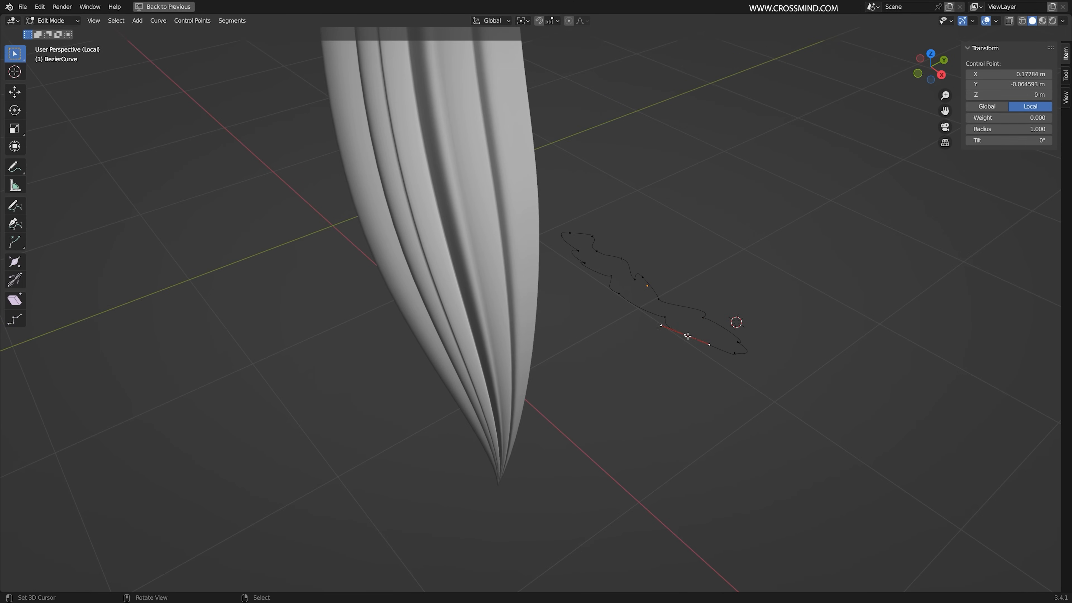
{"action": "right_click", "coordinate": [778, 300]}
{"action": "left_click", "coordinate": [778, 295]}
{"action": "scroll", "coordinate": [735, 350], "scroll_direction": "up", "scroll_amount": 2}
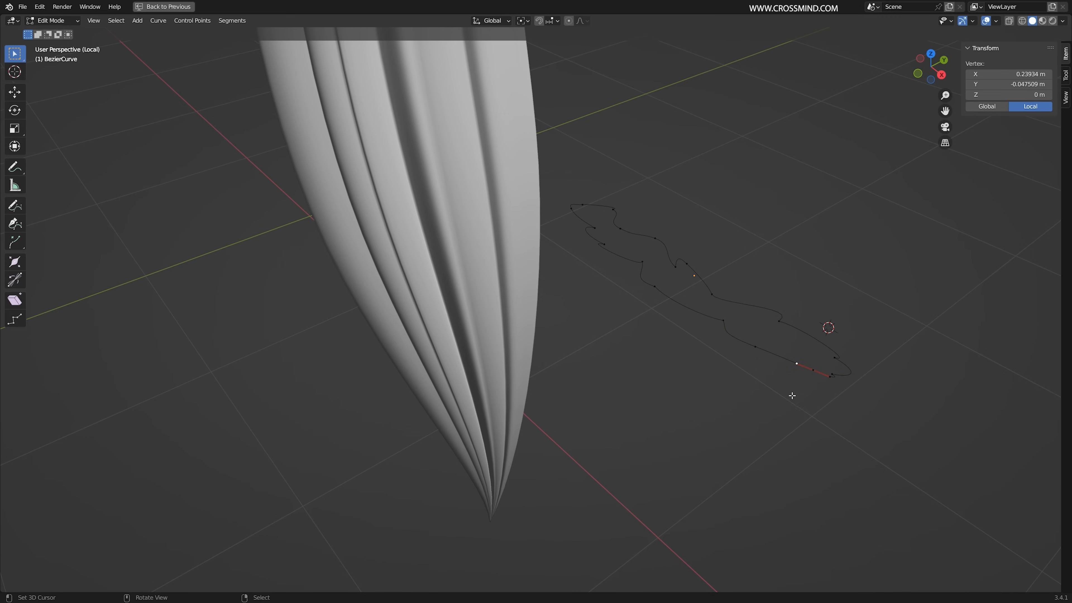
{"action": "left_click", "coordinate": [757, 373]}
Move the crest point in the middle of the profile's lower edge outward and adjust its handles to sharpen the neighbouring groove
{"action": "left_click", "coordinate": [734, 336]}
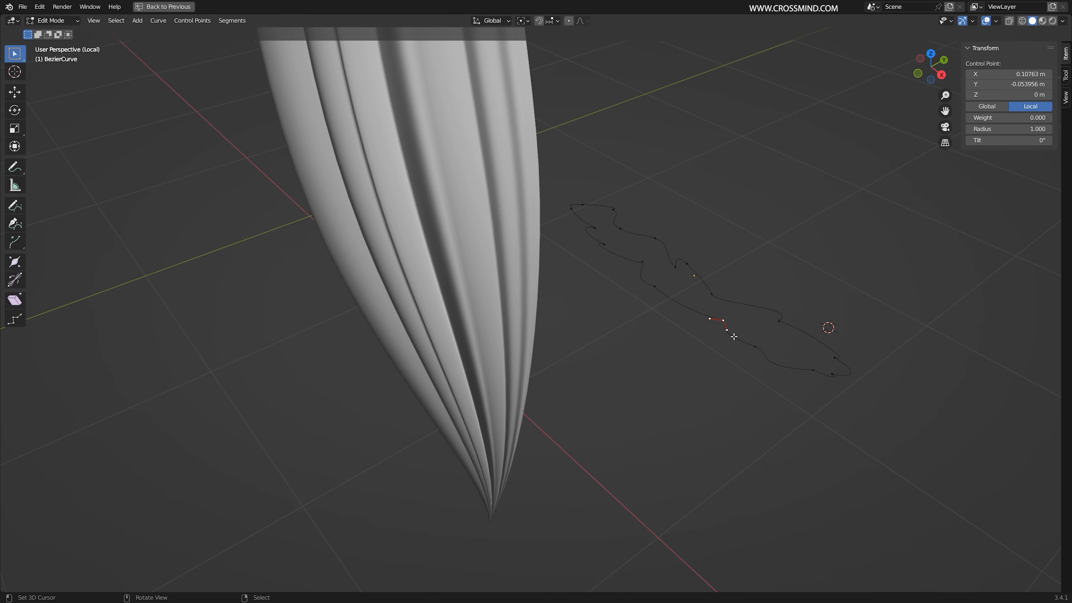
{"action": "right_click", "coordinate": [751, 273]}
{"action": "left_click", "coordinate": [751, 269]}
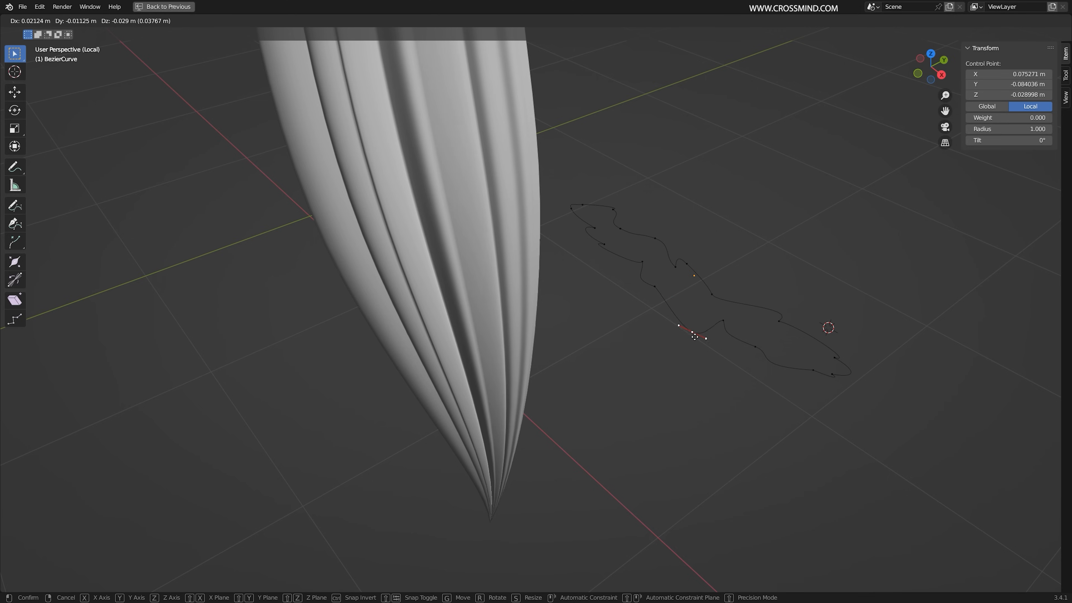
{"action": "left_click", "coordinate": [699, 326]}
{"action": "left_click", "coordinate": [685, 321]}
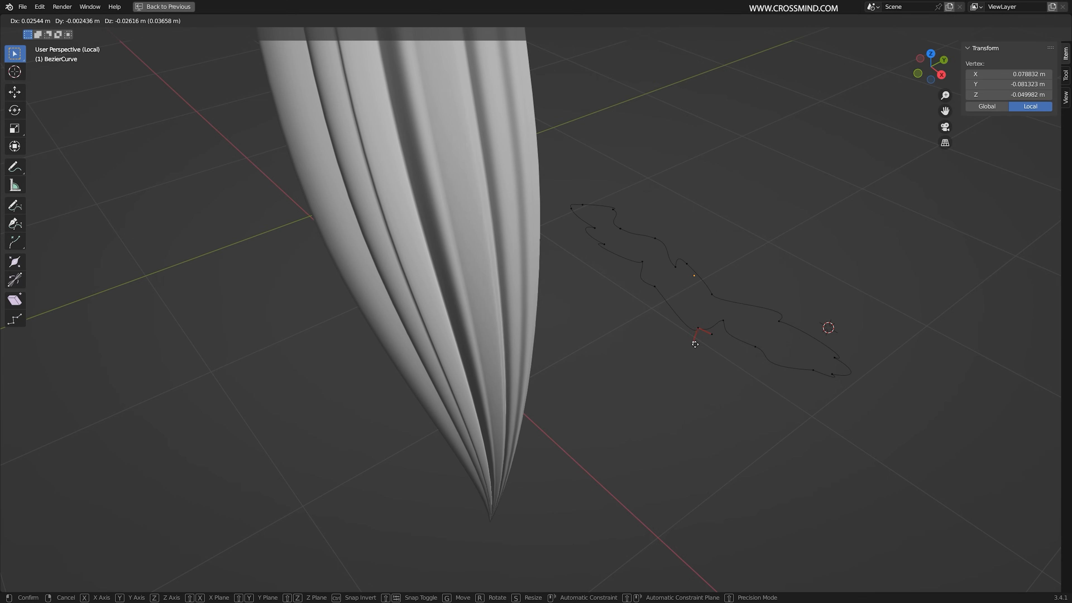
{"action": "left_click", "coordinate": [695, 342]}
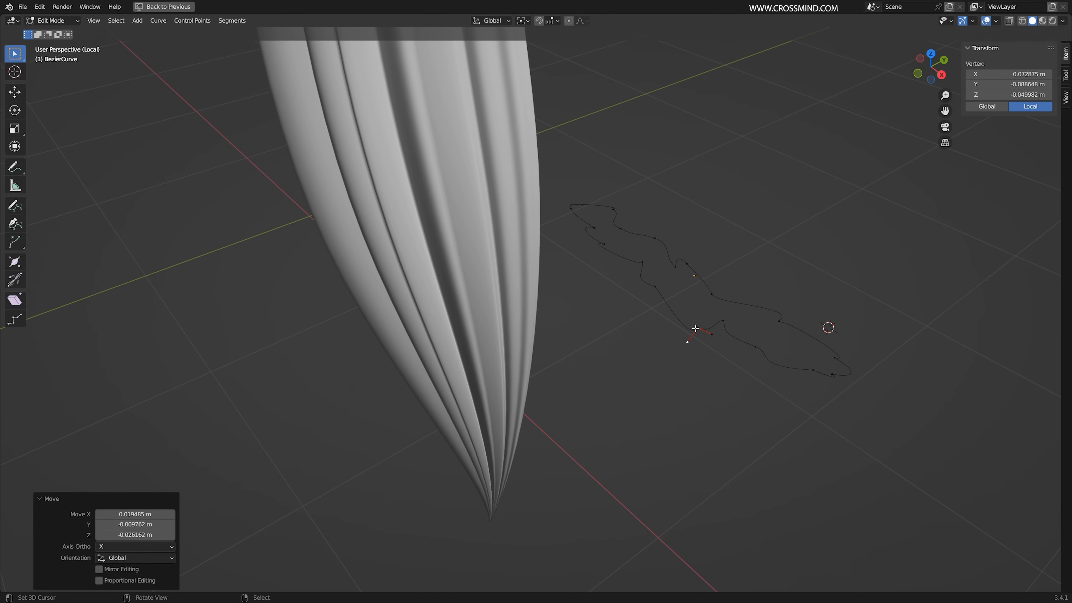
{"action": "right_click", "coordinate": [695, 328]}
{"action": "key", "text": "g"}
{"action": "left_click", "coordinate": [691, 309]}
Move the upper handle of the point at the profile's -X end to reshape that end, and save the file
{"action": "scroll", "coordinate": [675, 323], "scroll_direction": "down", "scroll_amount": 3}
{"action": "key", "text": "Tab"}
{"action": "scroll", "coordinate": [659, 333], "scroll_direction": "down", "scroll_amount": 3}
{"action": "mouse_move", "coordinate": [658, 334]}
{"action": "middle_mouse_down"}
{"action": "mouse_move", "coordinate": [711, 324]}
{"action": "mouse_move", "coordinate": [616, 325]}
{"action": "mouse_move", "coordinate": [617, 344]}
{"action": "mouse_move", "coordinate": [639, 326]}
{"action": "mouse_move", "coordinate": [658, 337]}
{"action": "middle_mouse_up"}
{"action": "scroll", "coordinate": [639, 325], "scroll_direction": "up", "scroll_amount": 6}
{"action": "key", "text": "Tab"}
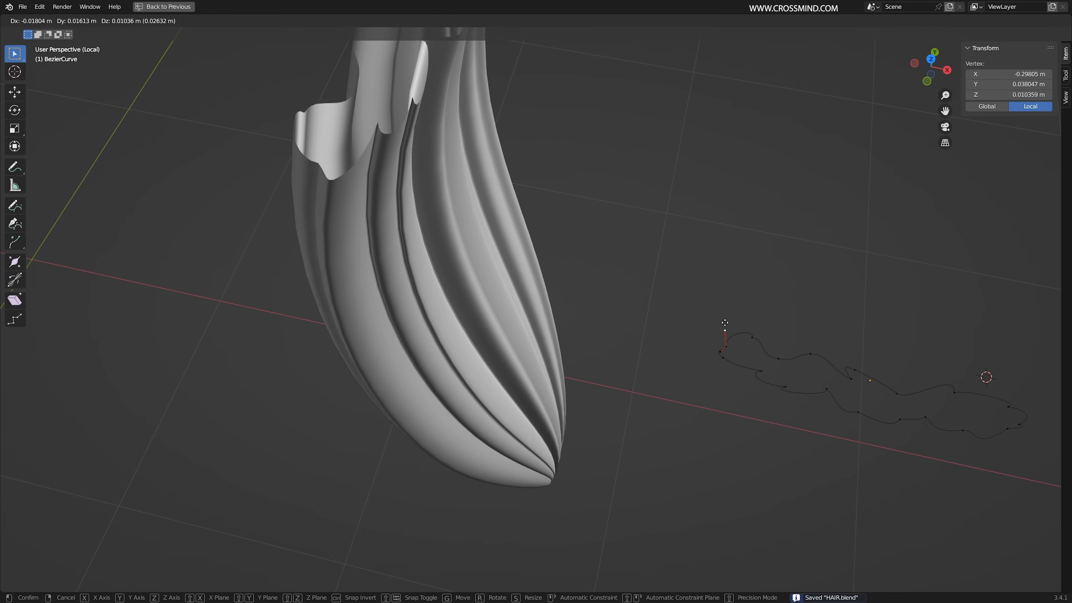
{"action": "left_click", "coordinate": [724, 321]}
{"action": "scroll", "coordinate": [738, 334], "scroll_direction": "down", "scroll_amount": 1}
{"action": "key", "text": "Tab"}
{"action": "scroll", "coordinate": [633, 334], "scroll_direction": "down", "scroll_amount": 3}
{"action": "middle_click_drag", "start_coordinate": [564, 332], "coordinate": [682, 317]}
{"action": "key", "text": "ctrl+s"}
Bring back the full scene in front view and duplicate the strand, placing the copy beside the character's head
{"action": "right_click", "coordinate": [546, 365]}
{"action": "key", "text": "KP_1"}
{"action": "key", "text": "KP_Divide"}
{"action": "key", "text": "KP_Divide"}
{"action": "key", "text": "KP_5"}
{"action": "scroll", "coordinate": [601, 345], "scroll_direction": "down", "scroll_amount": 4}
{"action": "key", "text": "shift+d"}
{"action": "left_click", "coordinate": [381, 395]}
Scale the duplicated strand by 0.788 and set its origin to its geometry
{"action": "middle_click_drag", "start_coordinate": [464, 355], "coordinate": [627, 333], "text": "shift"}
{"action": "scroll", "coordinate": [626, 333], "scroll_direction": "up", "scroll_amount": 3}
{"action": "key", "text": "s"}
{"action": "left_click", "coordinate": [609, 391]}
{"action": "left_click", "coordinate": [158, 20]}
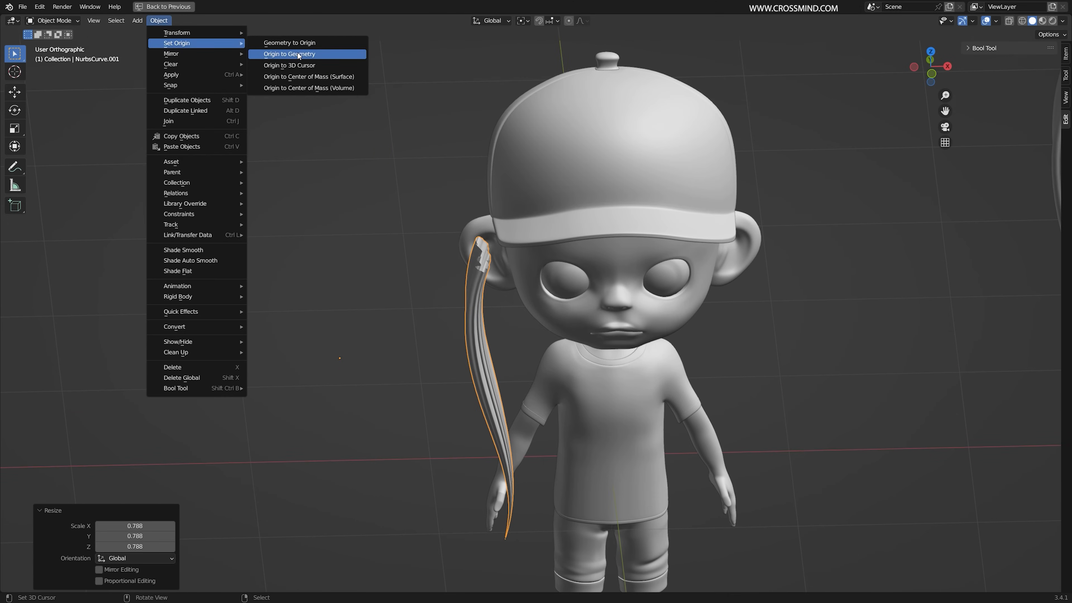
{"action": "left_click", "coordinate": [297, 53]}
Move the duplicated strand up against the side of the face, under the cap's edge
{"action": "scroll", "coordinate": [567, 323], "scroll_direction": "down", "scroll_amount": 4}
{"action": "key", "text": "g"}
{"action": "left_click", "coordinate": [580, 315]}
{"action": "scroll", "coordinate": [580, 314], "scroll_direction": "up", "scroll_amount": 4}
{"action": "middle_click_drag", "start_coordinate": [555, 318], "coordinate": [623, 256]}
{"action": "scroll", "coordinate": [585, 297], "scroll_direction": "up", "scroll_amount": 2}
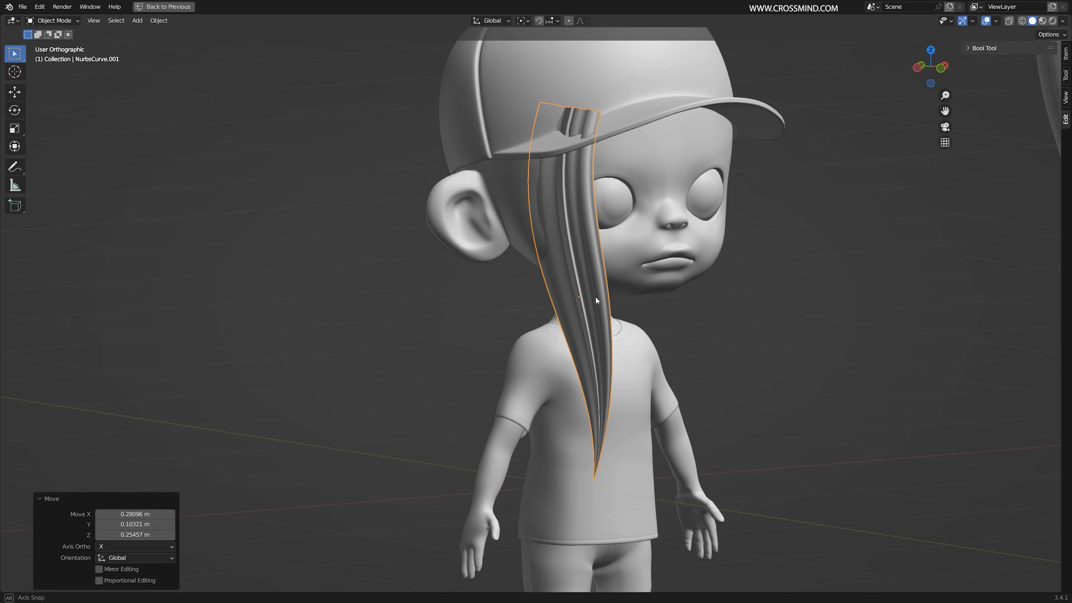
Move the strand in front of the ear and scale it down to fit beneath the cap
{"action": "middle_click_drag", "start_coordinate": [585, 296], "coordinate": [648, 277]}
{"action": "key", "text": "g"}
{"action": "left_click", "coordinate": [610, 275]}
{"action": "left_click", "coordinate": [622, 274]}
{"action": "key", "text": "s"}
{"action": "left_click", "coordinate": [581, 275]}
Move the strand's middle control point toward the head and raise its tip control point about 0.18 m
{"action": "key", "text": "g"}
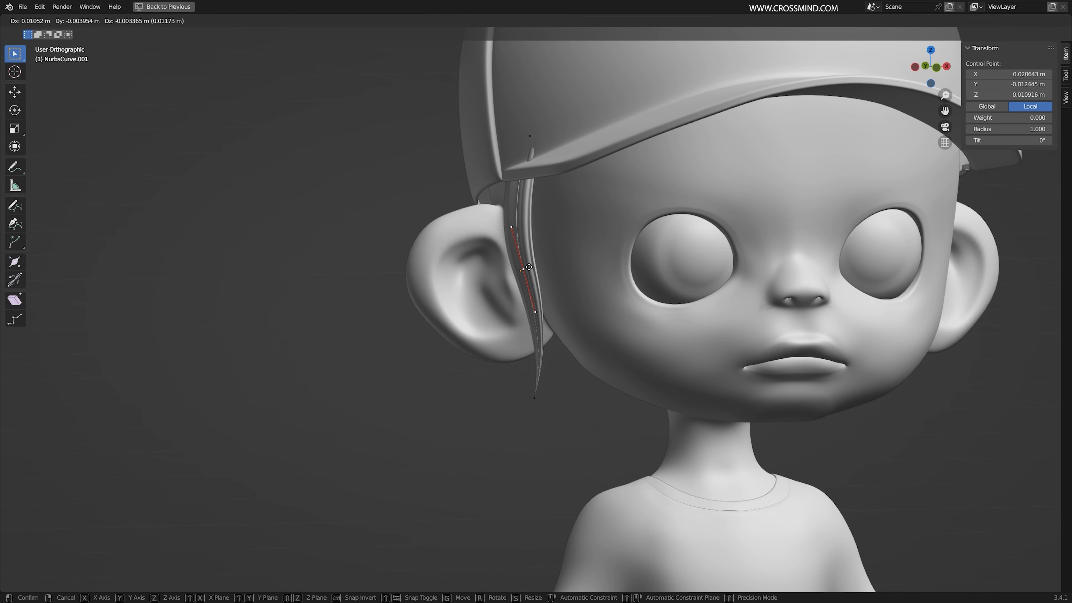
{"action": "left_click", "coordinate": [538, 313]}
{"action": "key", "text": "g"}
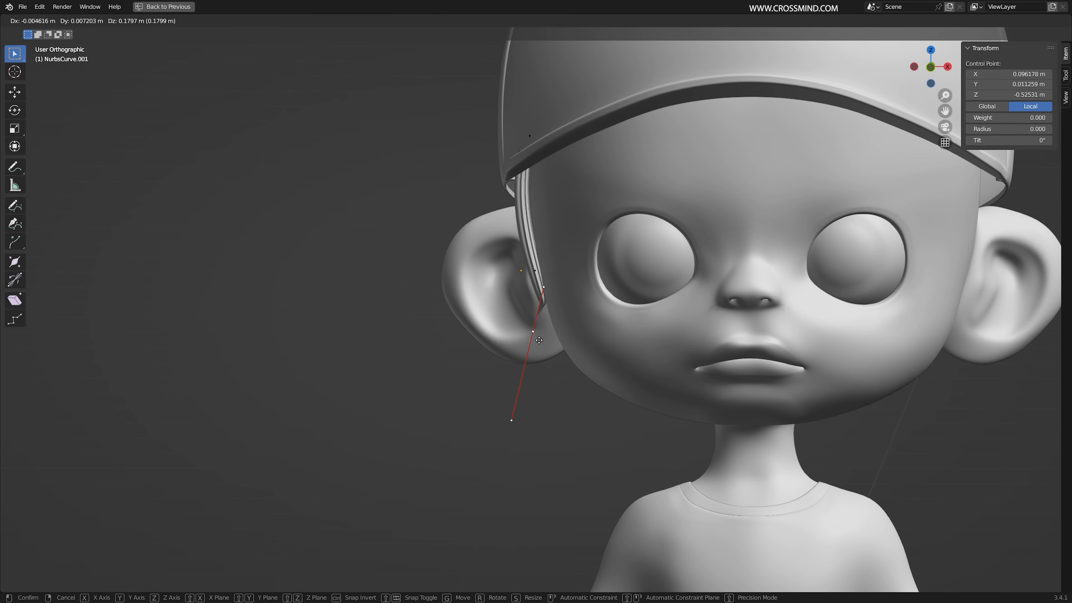
{"action": "left_click", "coordinate": [540, 331]}
{"action": "middle_click_drag", "start_coordinate": [540, 331], "coordinate": [551, 184]}
{"action": "left_click", "coordinate": [545, 305]}
{"action": "left_click", "coordinate": [596, 234]}
Rotate the strand's top control point and move it about 0.015 m along X to tuck it under the cap
{"action": "left_click", "coordinate": [536, 139]}
{"action": "key", "text": "r"}
{"action": "left_click", "coordinate": [528, 191]}
{"action": "key", "text": "g"}
{"action": "left_click", "coordinate": [657, 111]}
{"action": "middle_click_drag", "start_coordinate": [657, 111], "coordinate": [785, 148]}
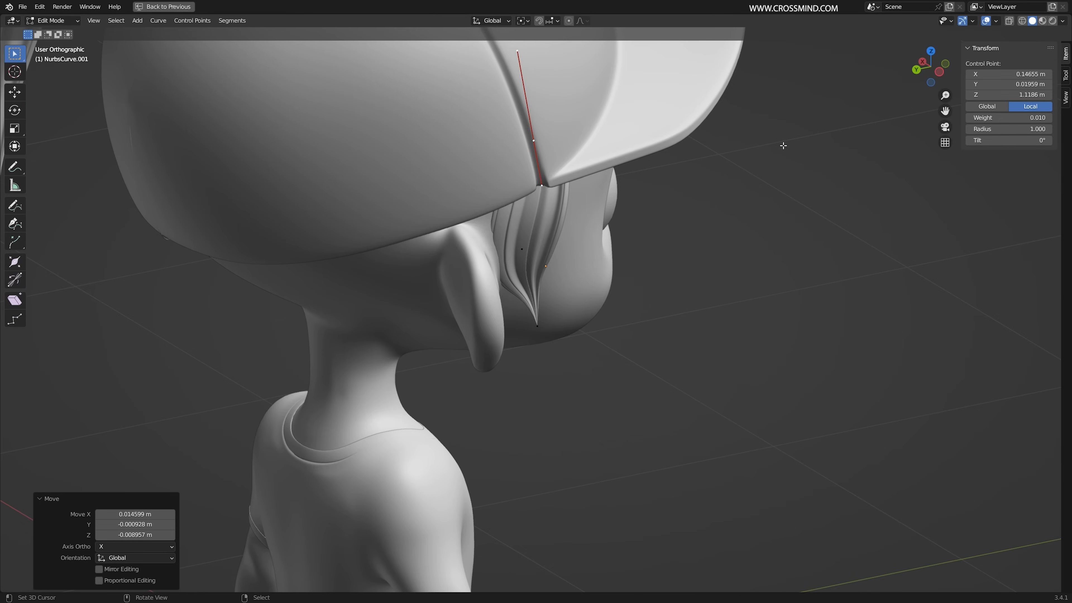
{"action": "middle_click_drag", "start_coordinate": [741, 207], "coordinate": [625, 199]}
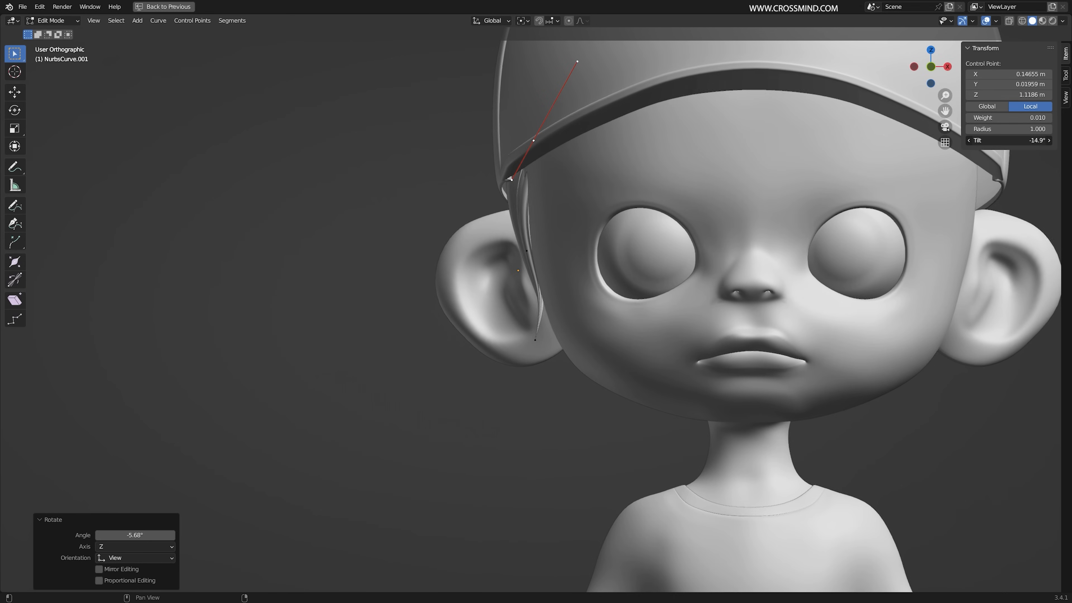
Duplicate the sideburn strand in front of the ear and place the copy ahead of it, toward the eye
{"action": "middle_click_drag", "start_coordinate": [767, 174], "coordinate": [688, 177]}
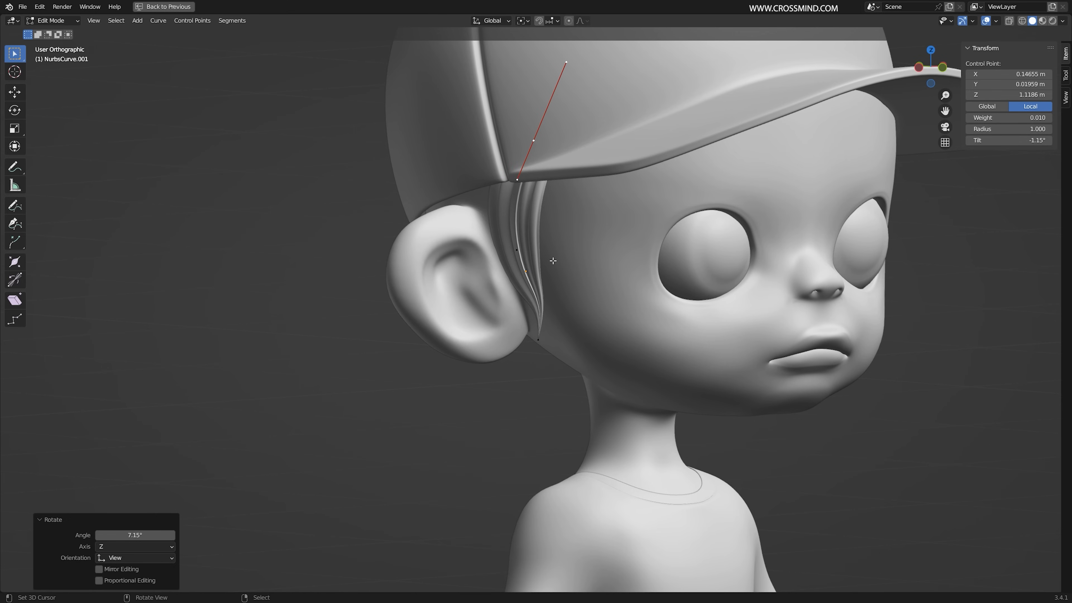
{"action": "left_click", "coordinate": [537, 264]}
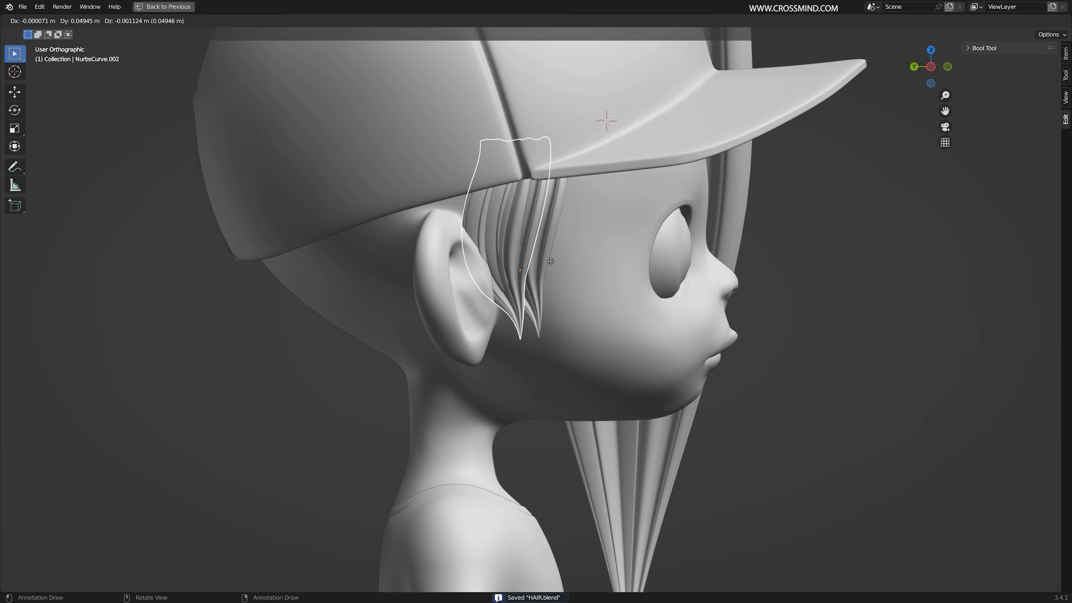
{"action": "left_click", "coordinate": [551, 261]}
{"action": "key", "text": "g"}
Shrink the curve radius of the copied strand's control points by a factor of about 0.46
{"action": "key", "text": "Tab"}
{"action": "middle_click_drag", "start_coordinate": [661, 101], "coordinate": [666, 150], "text": "shift"}
{"action": "scroll", "coordinate": [667, 151], "scroll_direction": "up", "scroll_amount": 2}
{"action": "scroll", "coordinate": [681, 315], "scroll_direction": "down", "scroll_amount": 1}
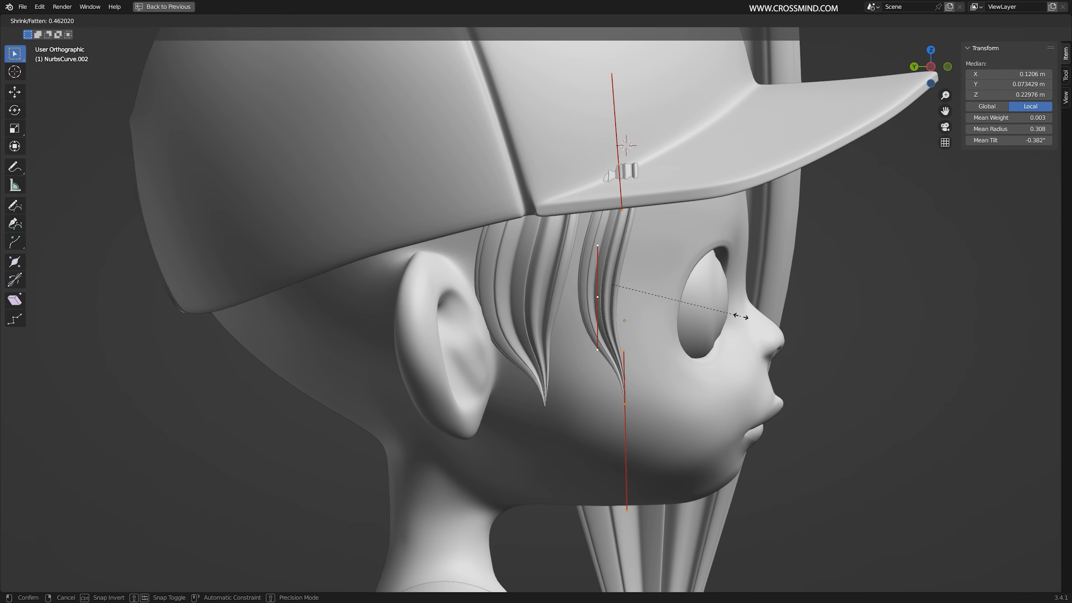
{"action": "left_click", "coordinate": [742, 316]}
Move the thin strand's top, middle and tip control points back toward the first sideburn strand and against the face
{"action": "right_click_drag", "start_coordinate": [617, 166], "coordinate": [583, 168]}
{"action": "right_click_drag", "start_coordinate": [597, 297], "coordinate": [577, 288]}
{"action": "right_click_drag", "start_coordinate": [624, 404], "coordinate": [581, 389]}
{"action": "middle_click_drag", "start_coordinate": [599, 355], "coordinate": [549, 349]}
{"action": "right_click_drag", "start_coordinate": [571, 289], "coordinate": [568, 289]}
{"action": "middle_click_drag", "start_coordinate": [570, 292], "coordinate": [642, 289]}
{"action": "right_click_drag", "start_coordinate": [571, 291], "coordinate": [582, 289]}
Rotate the thin strand's middle control point and shift its middle and tip points back to overlap the sideburn
{"action": "key", "text": "r"}
{"action": "left_click", "coordinate": [639, 273]}
{"action": "right_click_drag", "start_coordinate": [567, 375], "coordinate": [559, 372]}
{"action": "middle_click_drag", "start_coordinate": [634, 321], "coordinate": [532, 319]}
{"action": "right_click_drag", "start_coordinate": [580, 285], "coordinate": [563, 279]}
{"action": "left_click", "coordinate": [563, 279]}
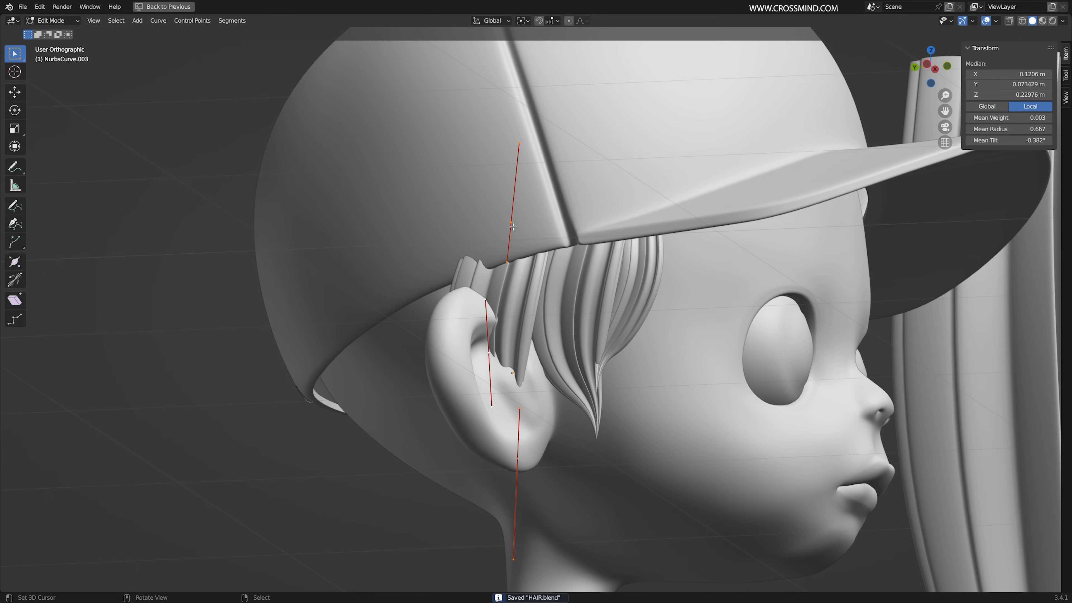
Move the next strand copy behind the ear and rotate its control points to follow the head beneath the cap
{"action": "key", "text": "g"}
{"action": "middle_click_drag", "start_coordinate": [506, 295], "coordinate": [440, 239]}
{"action": "right_click_drag", "start_coordinate": [440, 240], "coordinate": [443, 243]}
{"action": "middle_click_drag", "start_coordinate": [443, 242], "coordinate": [350, 253]}
{"action": "right_click_drag", "start_coordinate": [378, 300], "coordinate": [366, 290]}
{"action": "key", "text": "r"}
{"action": "left_click", "coordinate": [529, 261]}
{"action": "right_click_drag", "start_coordinate": [492, 288], "coordinate": [449, 267]}
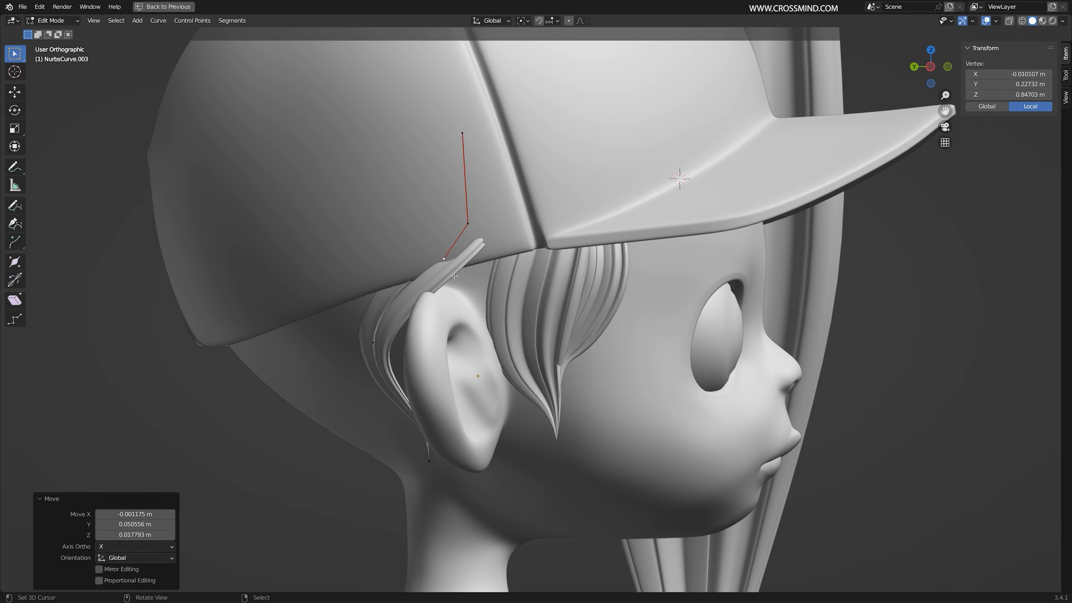
Tilt the top control point of the strand behind the ear to about -72.2° and reposition its middle and tip points
{"action": "right_click", "coordinate": [468, 223]}
{"action": "left_click_drag", "start_coordinate": [1005, 140], "coordinate": [1021, 140]}
{"action": "middle_click_drag", "start_coordinate": [507, 296], "coordinate": [517, 296]}
{"action": "right_click_drag", "start_coordinate": [373, 342], "coordinate": [362, 334]}
{"action": "middle_click_drag", "start_coordinate": [363, 338], "coordinate": [408, 344]}
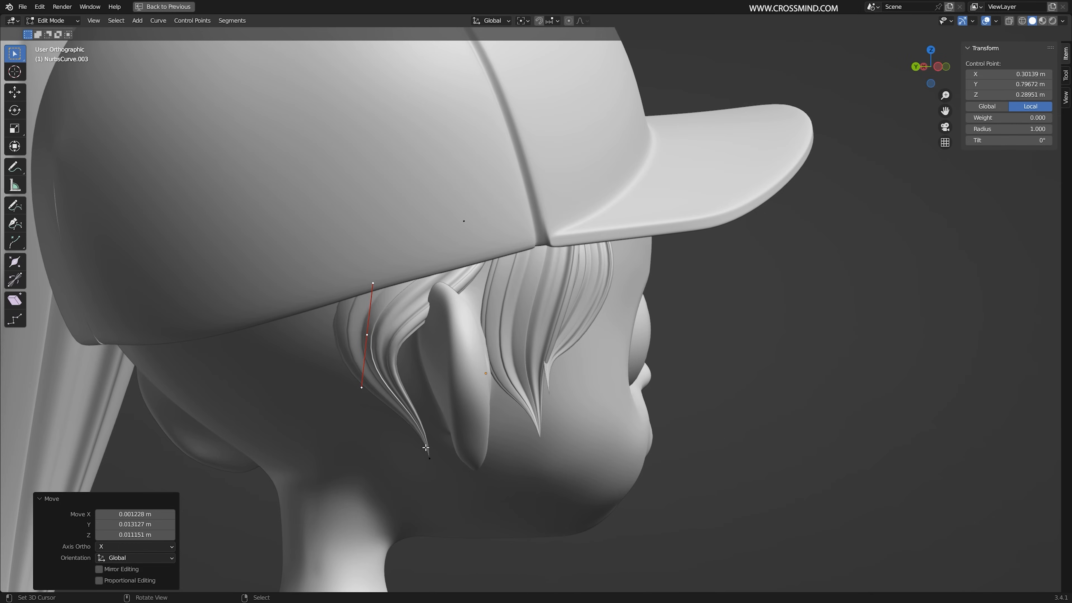
{"action": "right_click_drag", "start_coordinate": [411, 450], "coordinate": [411, 450]}
{"action": "middle_click_drag", "start_coordinate": [412, 443], "coordinate": [395, 422]}
Move the top control point of the strand behind the ear up under the cap and adjust its tip
{"action": "right_click_drag", "start_coordinate": [471, 222], "coordinate": [462, 216]}
{"action": "middle_click_drag", "start_coordinate": [448, 304], "coordinate": [469, 231]}
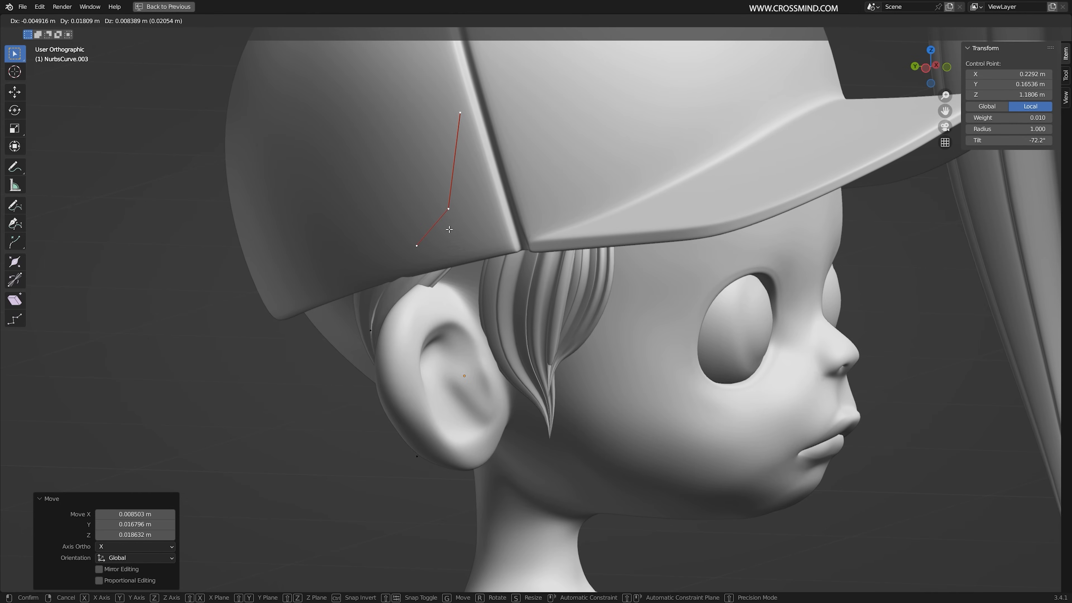
{"action": "middle_click_drag", "start_coordinate": [504, 282], "coordinate": [591, 258]}
{"action": "key", "text": "g"}
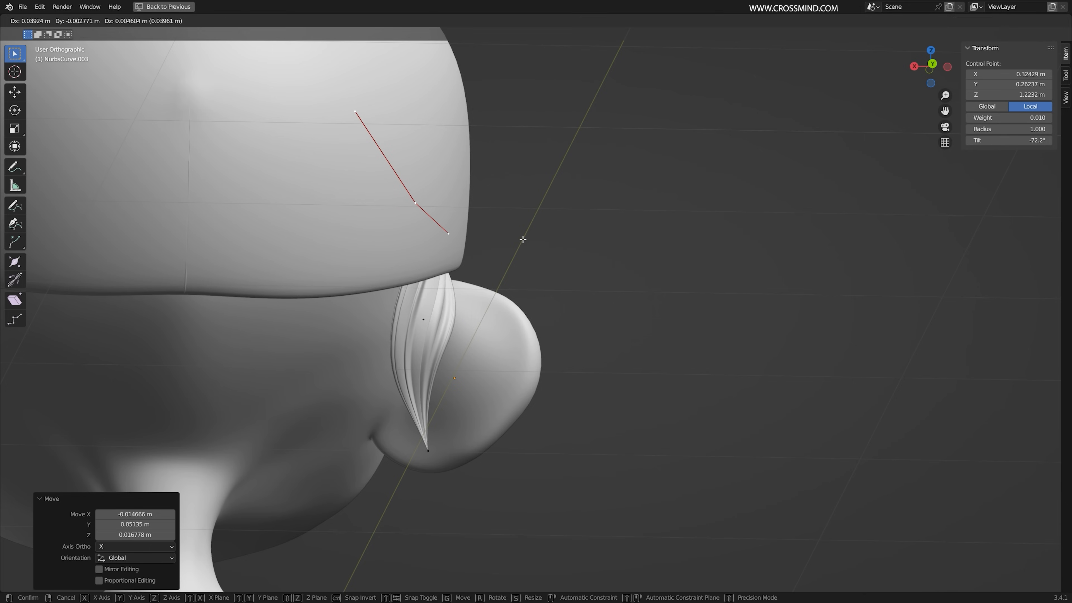
{"action": "left_click", "coordinate": [418, 449]}
{"action": "middle_click_drag", "start_coordinate": [418, 448], "coordinate": [461, 330]}
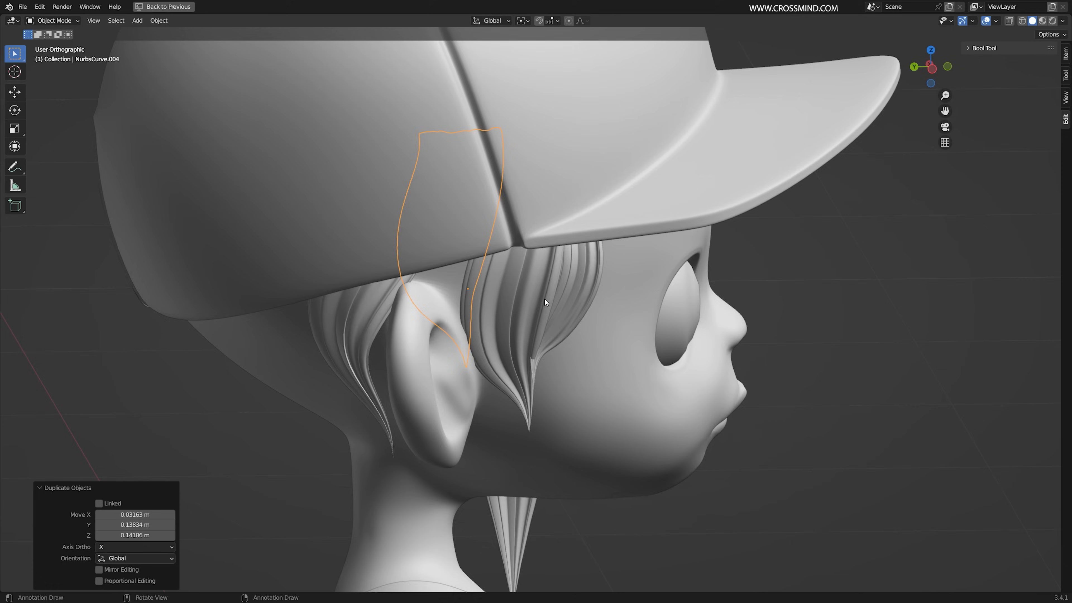
Select the sideburn strand in front of the ear and save the file
{"action": "middle_click_drag", "start_coordinate": [544, 297], "coordinate": [426, 317]}
{"action": "left_click", "coordinate": [502, 314]}
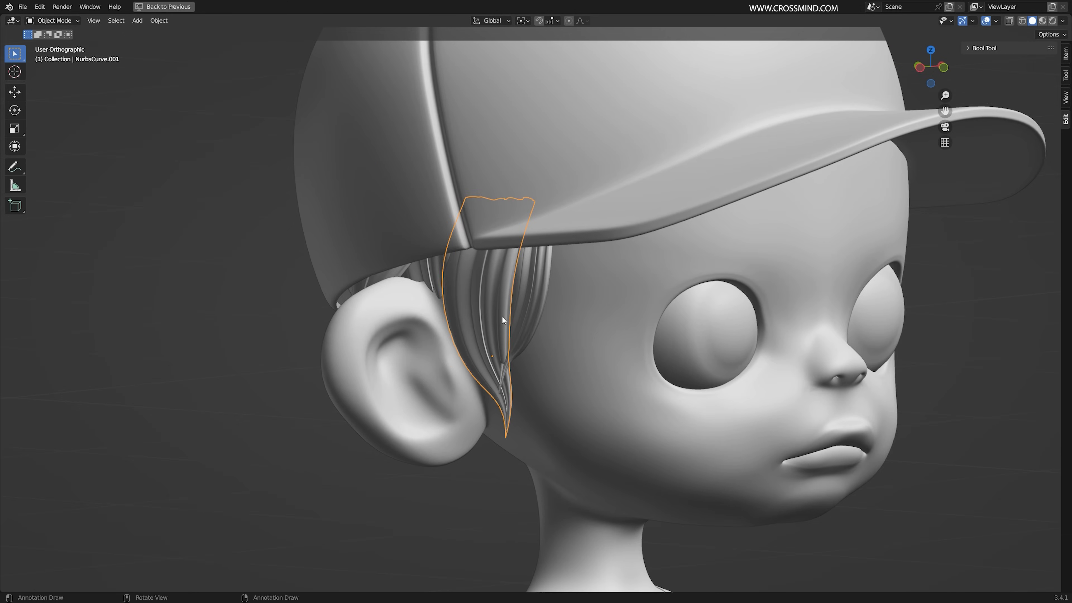
{"action": "scroll", "coordinate": [549, 333], "scroll_direction": "down", "scroll_amount": 4}
{"action": "middle_click_drag", "start_coordinate": [638, 370], "coordinate": [587, 363]}
{"action": "left_click", "coordinate": [837, 330]}
{"action": "key", "text": "ctrl+s"}
{"action": "middle_click_drag", "start_coordinate": [513, 326], "coordinate": [568, 322]}
{"action": "scroll", "coordinate": [568, 322], "scroll_direction": "up", "scroll_amount": 2}
{"action": "right_click", "coordinate": [536, 322]}
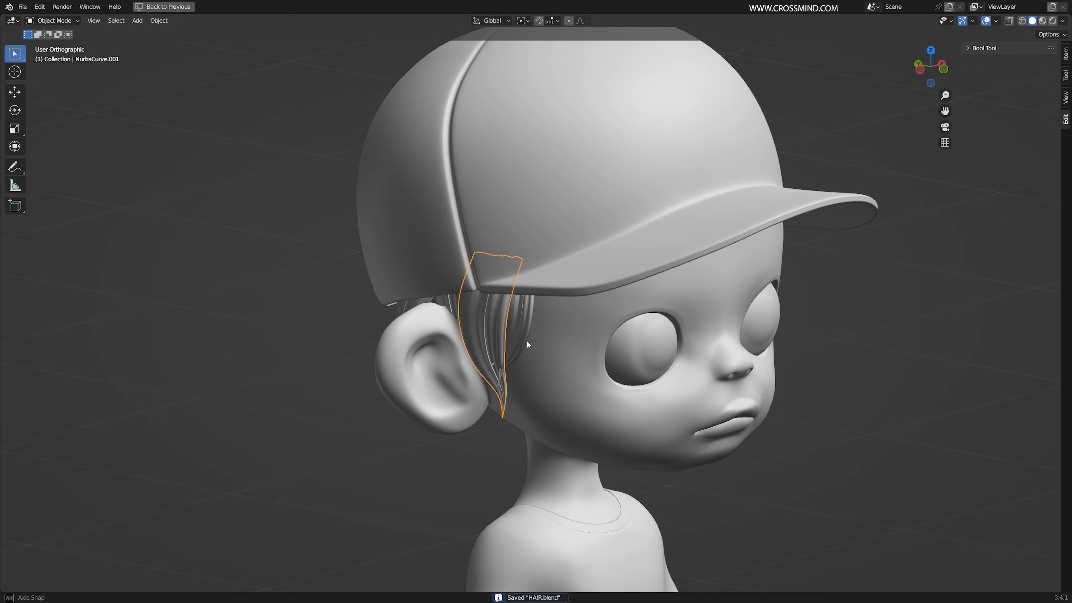
Duplicate the sideburn strand and place the copy on the forehead above the eye, beneath the cap's brim
{"action": "key", "text": "shift+d"}
{"action": "left_click", "coordinate": [664, 307]}
{"action": "middle_click_drag", "start_coordinate": [664, 308], "coordinate": [717, 312]}
{"action": "key", "text": "g"}
{"action": "left_click", "coordinate": [722, 320]}
Tilt all control points of the forehead strand to about -252° and move the strand against the forehead
{"action": "key", "text": "Tab"}
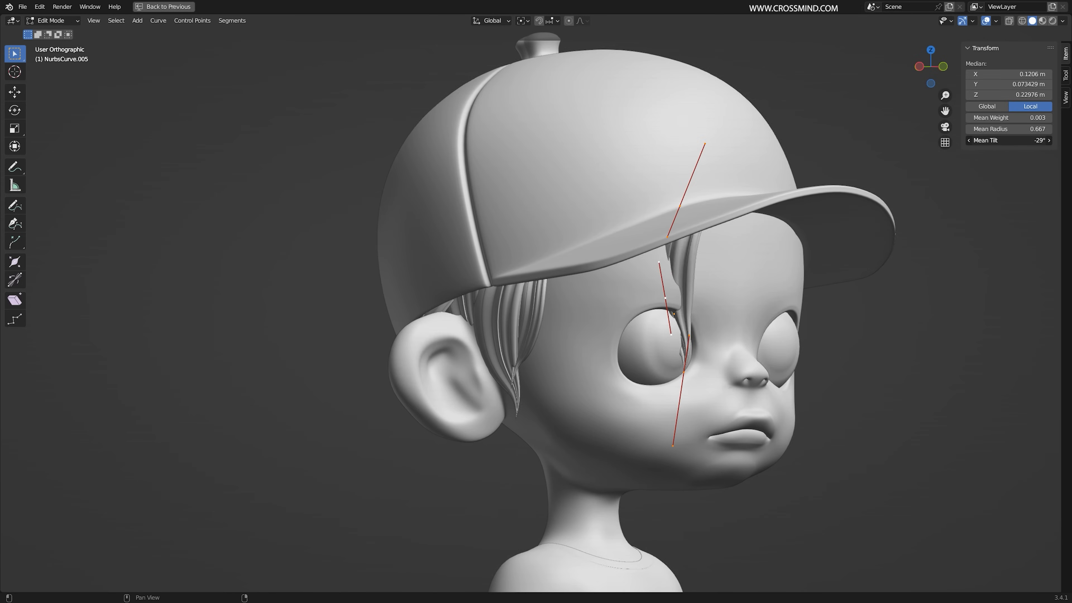
{"action": "left_click_drag", "start_coordinate": [1008, 141], "coordinate": [975, 140]}
{"action": "middle_click_drag", "start_coordinate": [797, 269], "coordinate": [857, 270]}
{"action": "key", "text": "g"}
{"action": "left_click", "coordinate": [719, 360]}
{"action": "middle_click_drag", "start_coordinate": [719, 360], "coordinate": [635, 331]}
{"action": "key", "text": "g"}
{"action": "left_click", "coordinate": [718, 350]}
Move and rotate a control point of the forehead strand to start its sideways sweep
{"action": "left_click", "coordinate": [707, 241]}
{"action": "key", "text": "g"}
{"action": "left_click", "coordinate": [743, 257]}
{"action": "key", "text": "r"}
{"action": "left_click", "coordinate": [763, 280]}
Move and rotate the forehead strand's top control point toward the centre of the forehead, under the cap's brim
{"action": "left_click", "coordinate": [773, 217]}
{"action": "mouse_move", "coordinate": [772, 218]}
{"action": "middle_mouse_down"}
{"action": "mouse_move", "coordinate": [817, 182]}
{"action": "mouse_move", "coordinate": [841, 224]}
{"action": "mouse_move", "coordinate": [759, 202]}
{"action": "middle_mouse_up"}
{"action": "key", "text": "g"}
{"action": "left_click", "coordinate": [848, 239]}
{"action": "key", "text": "r"}
{"action": "left_click", "coordinate": [840, 177]}
{"action": "key", "text": "g"}
{"action": "left_click", "coordinate": [866, 154]}
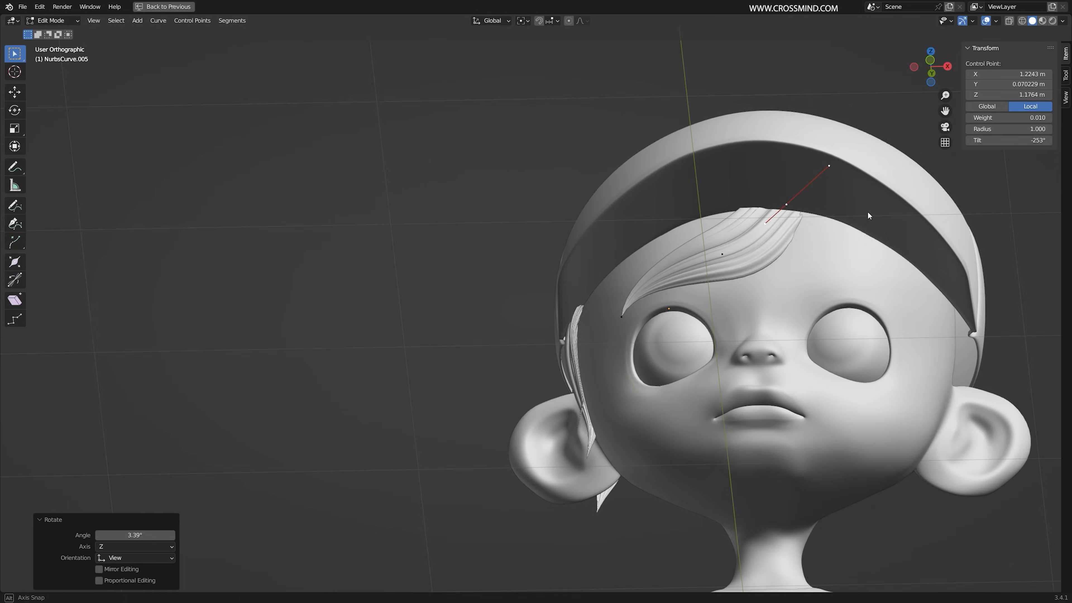
Reposition the fringe strand's middle control point along the forehead, then raise and rotate its tip control point
{"action": "middle_click_drag", "start_coordinate": [856, 205], "coordinate": [659, 254]}
{"action": "right_click", "coordinate": [707, 239]}
{"action": "key", "text": "g"}
{"action": "left_click", "coordinate": [750, 240]}
{"action": "middle_click_drag", "start_coordinate": [749, 240], "coordinate": [891, 232]}
{"action": "right_click_drag", "start_coordinate": [617, 311], "coordinate": [629, 288]}
{"action": "key", "text": "r"}
{"action": "right_click", "coordinate": [718, 304]}
Rotate the fringe strand's top control point so the strand follows the forehead under the brim
{"action": "middle_click_drag", "start_coordinate": [717, 268], "coordinate": [671, 263]}
{"action": "right_click", "coordinate": [721, 245]}
{"action": "right_click", "coordinate": [777, 183]}
{"action": "middle_click_drag", "start_coordinate": [760, 212], "coordinate": [678, 238]}
{"action": "right_click", "coordinate": [741, 243]}
{"action": "middle_click_drag", "start_coordinate": [784, 249], "coordinate": [724, 259]}
{"action": "key", "text": "r"}
{"action": "left_click", "coordinate": [743, 238]}
{"action": "scroll", "coordinate": [710, 337], "scroll_direction": "up", "scroll_amount": 2}
Move and rotate the fringe strand's control points to finish its sweep above the eye, then save the file
{"action": "right_click", "coordinate": [706, 425]}
{"action": "key", "text": "g"}
{"action": "left_click", "coordinate": [758, 407]}
{"action": "key", "text": "r"}
{"action": "left_click", "coordinate": [671, 317]}
{"action": "middle_click_drag", "start_coordinate": [672, 316], "coordinate": [692, 273]}
{"action": "key", "text": "g"}
{"action": "left_click", "coordinate": [812, 300]}
{"action": "key", "text": "Tab"}
{"action": "key", "text": "ctrl+s"}
{"action": "mouse_move", "coordinate": [693, 273]}
{"action": "middle_mouse_down"}
{"action": "mouse_move", "coordinate": [744, 250]}
{"action": "mouse_move", "coordinate": [712, 280]}
{"action": "middle_mouse_up"}
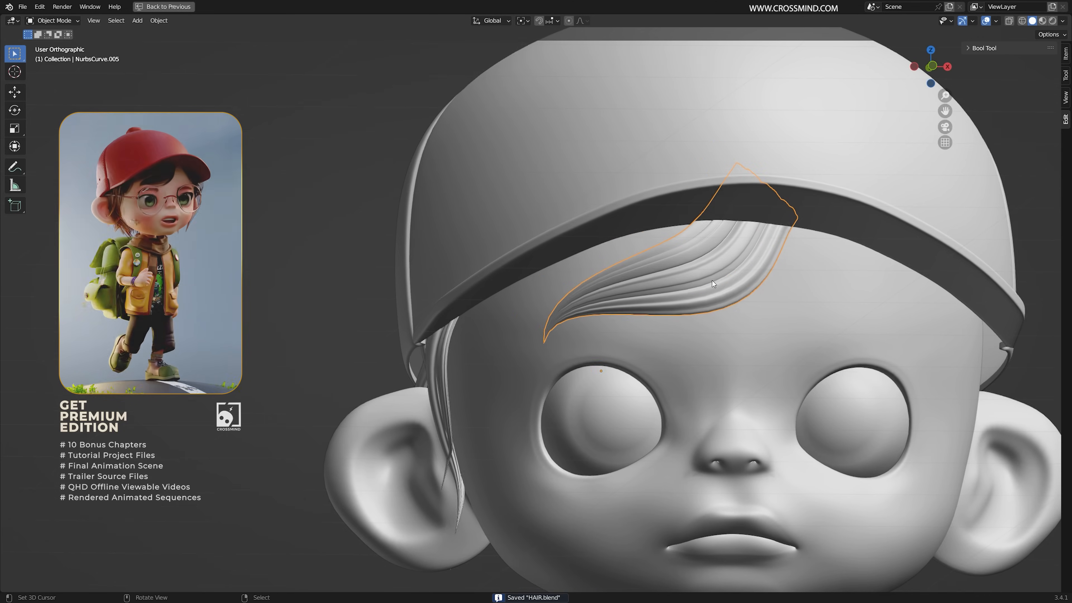
Duplicate the fringe strand just below the original and scale the copy's curve radius by 0.471
{"action": "middle_click_drag", "start_coordinate": [787, 286], "coordinate": [759, 290], "text": "shift"}
{"action": "key", "text": "shift+d"}
{"action": "left_click", "coordinate": [734, 281]}
{"action": "key", "text": "Tab"}
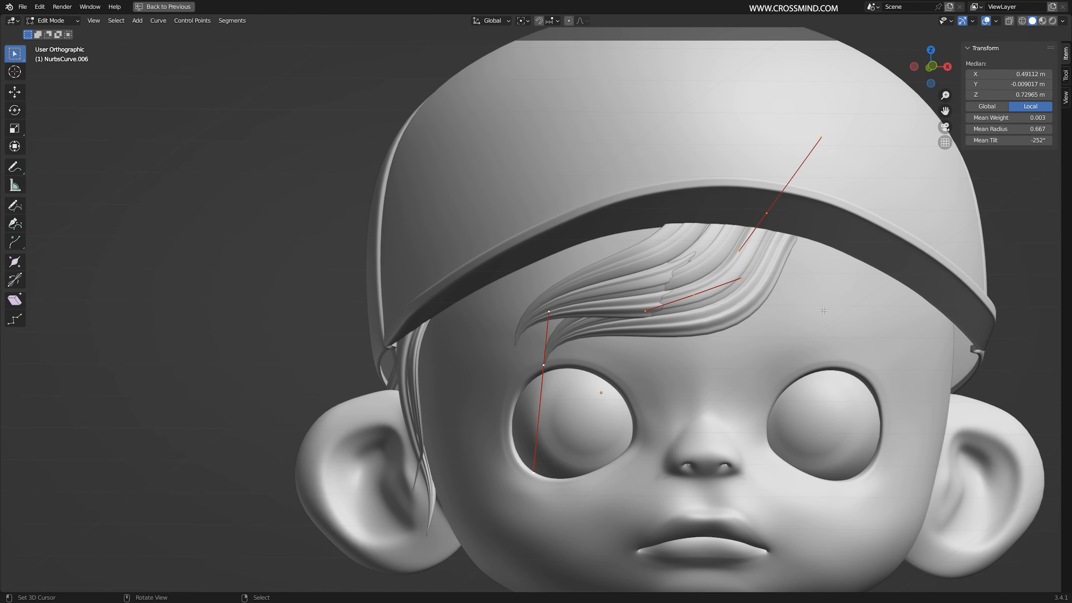
{"action": "left_click", "coordinate": [745, 281]}
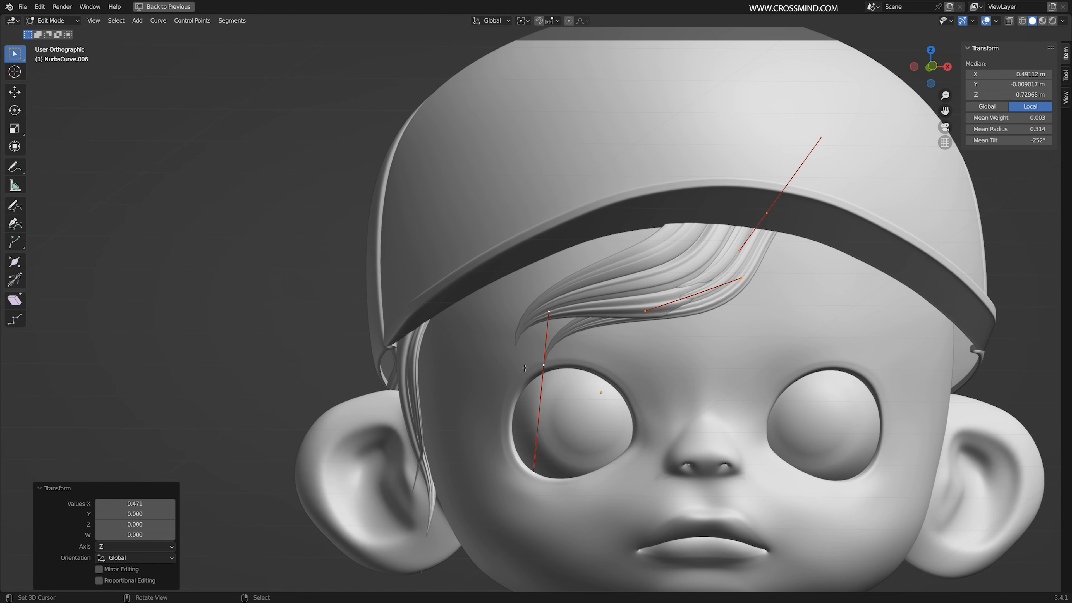
Raise the thin fringe strand's tip point, then lower its middle control point about 0.032 m and rotate it
{"action": "right_click", "coordinate": [543, 365]}
{"action": "key", "text": "g"}
{"action": "left_click", "coordinate": [543, 344]}
{"action": "right_click", "coordinate": [693, 294]}
{"action": "key", "text": "g"}
{"action": "left_click", "coordinate": [695, 309]}
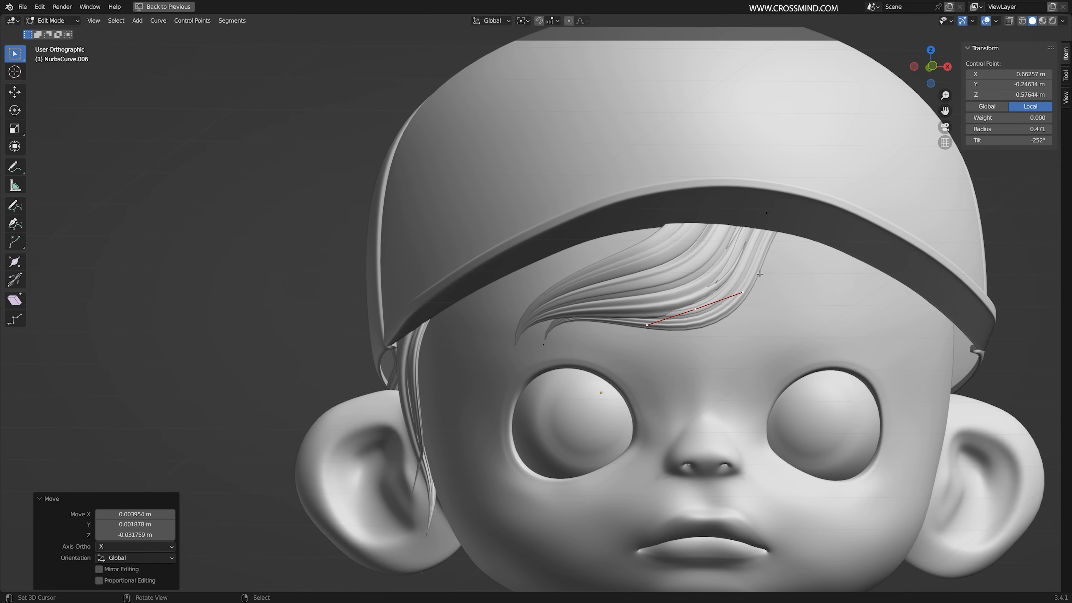
{"action": "key", "text": "r"}
{"action": "left_click", "coordinate": [751, 274]}
Move the thin fringe strand's control points against the forehead and rotate one to bend its lower end
{"action": "middle_click_drag", "start_coordinate": [752, 275], "coordinate": [566, 270]}
{"action": "key", "text": "g"}
{"action": "left_click", "coordinate": [701, 296]}
{"action": "middle_click_drag", "start_coordinate": [675, 287], "coordinate": [726, 254]}
{"action": "right_click", "coordinate": [785, 215]}
{"action": "middle_click_drag", "start_coordinate": [650, 327], "coordinate": [755, 327]}
{"action": "right_click", "coordinate": [608, 325]}
{"action": "key", "text": "r"}
{"action": "left_click", "coordinate": [671, 331]}
{"action": "key", "text": "g"}
{"action": "left_click", "coordinate": [680, 338]}
Move and scale the selected control point of the thin fringe strand to refine its curve along the forehead
{"action": "middle_click_drag", "start_coordinate": [679, 338], "coordinate": [611, 331]}
{"action": "key", "text": "g"}
{"action": "left_click", "coordinate": [683, 333]}
{"action": "key", "text": "s"}
{"action": "left_click", "coordinate": [706, 291]}
{"action": "key", "text": "r"}
Pull the thin fringe strand's tip inward and reduce its middle control point's radius by a factor of about 0.75
{"action": "right_click", "coordinate": [459, 315]}
{"action": "key", "text": "g"}
{"action": "left_click", "coordinate": [502, 313]}
{"action": "key", "text": "r"}
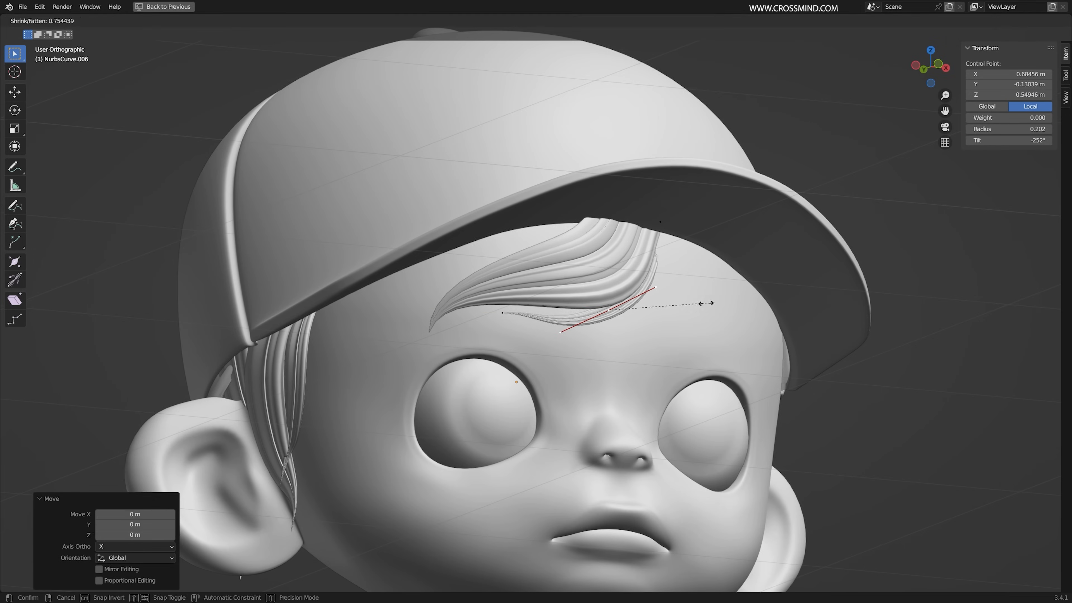
{"action": "left_click", "coordinate": [723, 300]}
Duplicate the wide fringe strand and place the copy beside it, toward the temple
{"action": "middle_click_drag", "start_coordinate": [723, 300], "coordinate": [639, 333]}
{"action": "key", "text": "g"}
{"action": "right_click", "coordinate": [610, 280]}
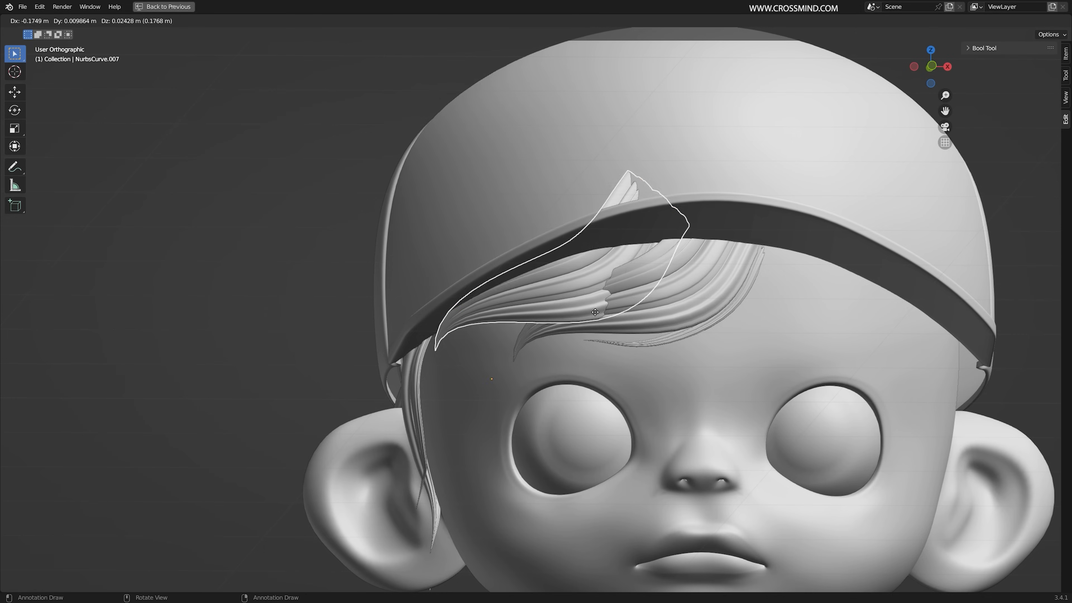
{"action": "key", "text": "shift+d"}
{"action": "left_click", "coordinate": [657, 313]}
{"action": "scroll", "coordinate": [657, 313], "scroll_direction": "up", "scroll_amount": 2}
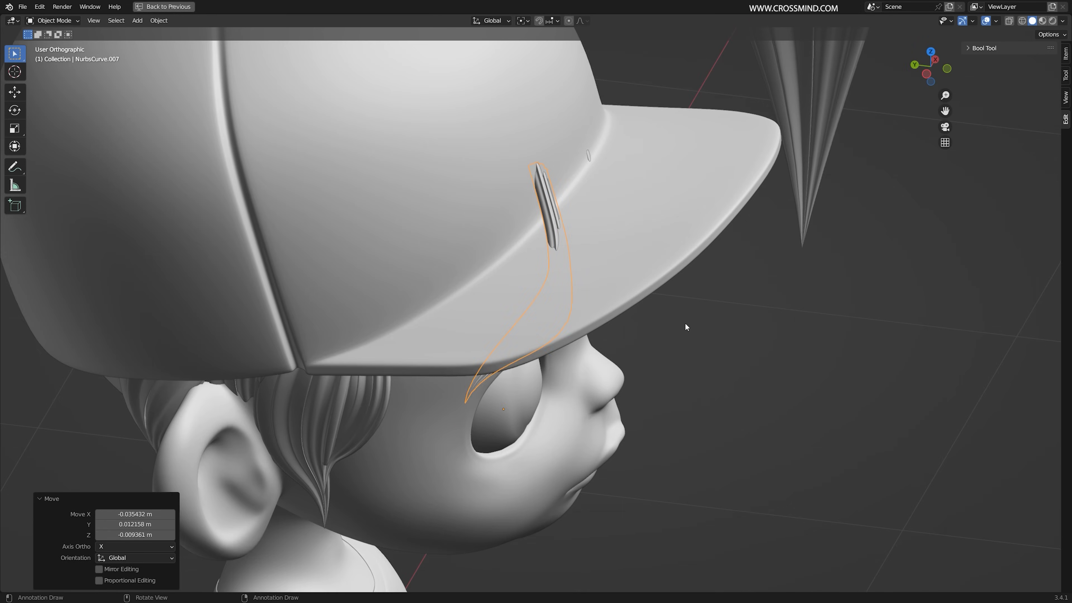
Rotate the new fringe copy's control points and move its tip about 0.18 m in against the temple
{"action": "key", "text": "Tab"}
{"action": "key", "text": "r"}
{"action": "scroll", "coordinate": [631, 294], "scroll_direction": "up", "scroll_amount": 3}
{"action": "left_click", "coordinate": [631, 294]}
{"action": "scroll", "coordinate": [630, 294], "scroll_direction": "down", "scroll_amount": 4}
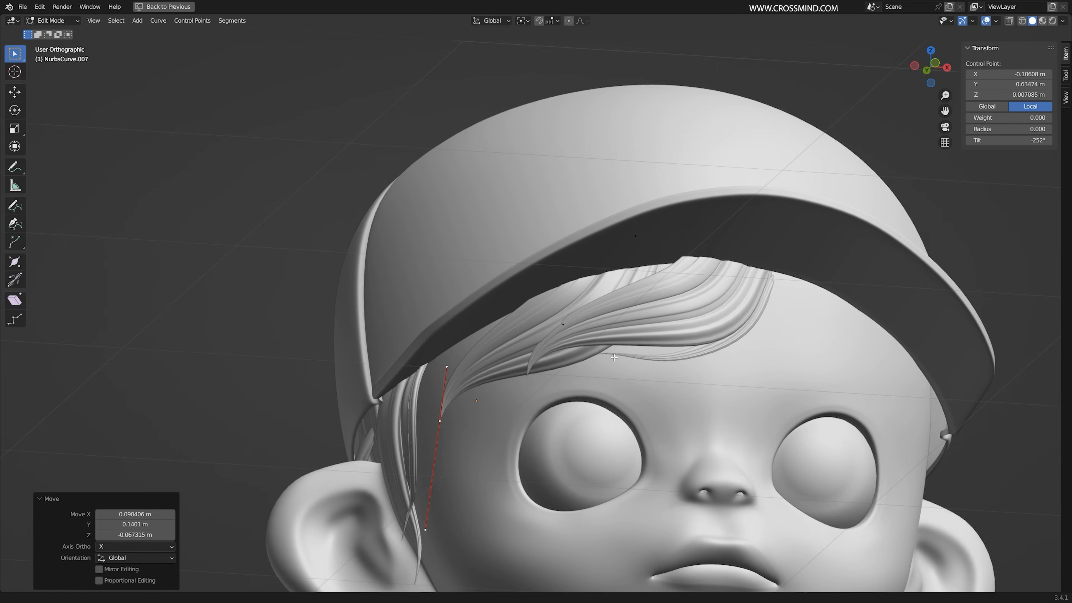
{"action": "scroll", "coordinate": [615, 357], "scroll_direction": "down", "scroll_amount": 4}
{"action": "middle_click_drag", "start_coordinate": [615, 358], "coordinate": [613, 385]}
Restore the full workspace layout, then move the temple fringe strand's control points and rotate them about 15° under the cap brim
{"action": "key", "text": "ctrl+space"}
{"action": "scroll", "coordinate": [656, 249], "scroll_direction": "up", "scroll_amount": 5}
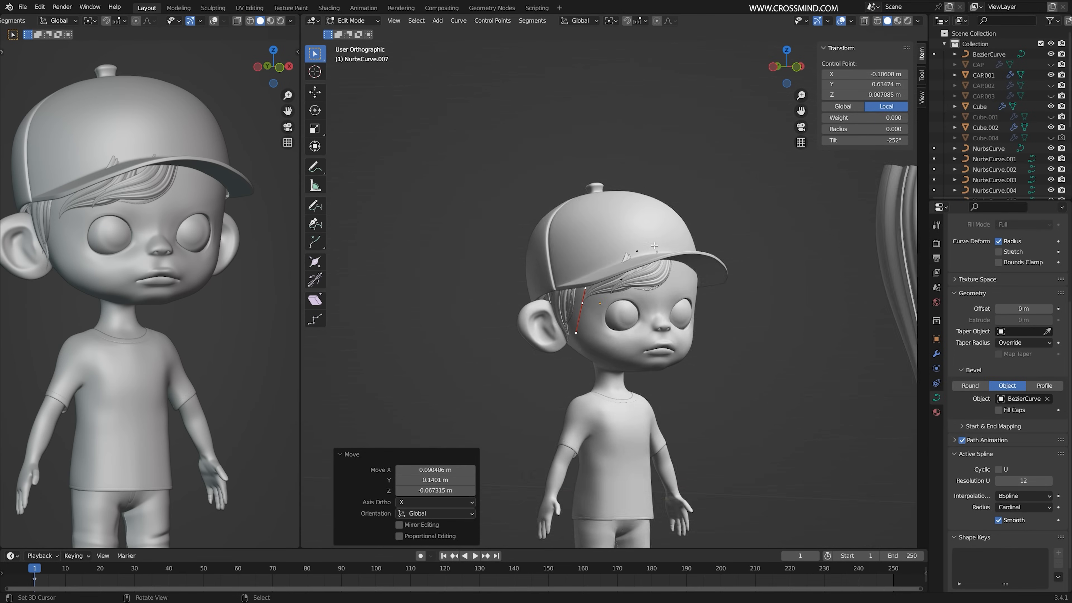
{"action": "left_click", "coordinate": [627, 263]}
{"action": "right_click", "coordinate": [683, 178]}
{"action": "middle_click_drag", "start_coordinate": [659, 199], "coordinate": [622, 262]}
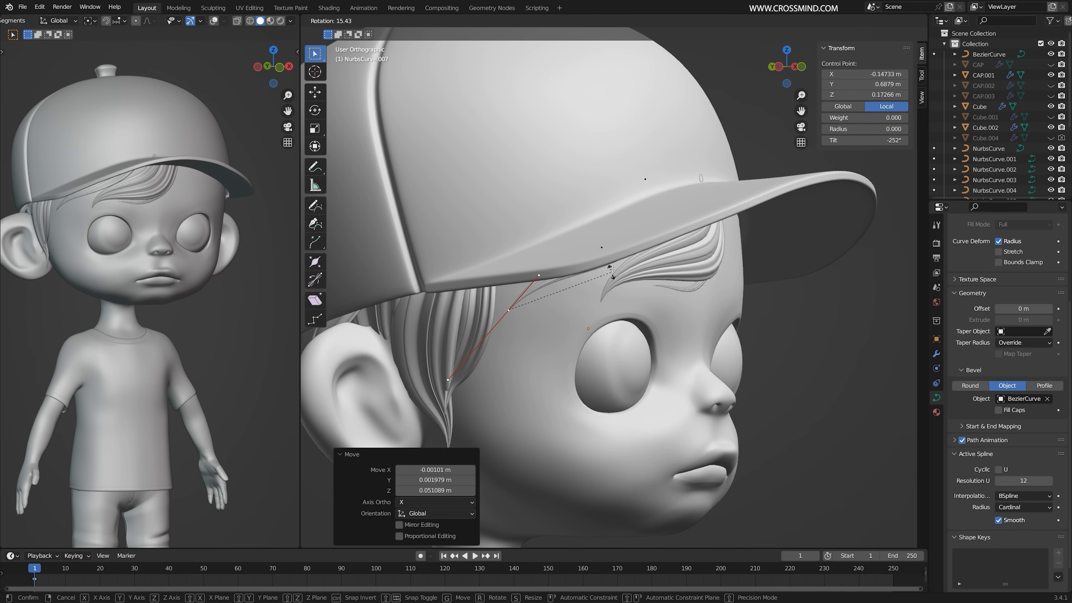
{"action": "left_click", "coordinate": [611, 269]}
{"action": "middle_click_drag", "start_coordinate": [612, 269], "coordinate": [651, 306]}
Rotate and move the short temple strand's control point against the head and set its tilt to about -65°
{"action": "key", "text": "r"}
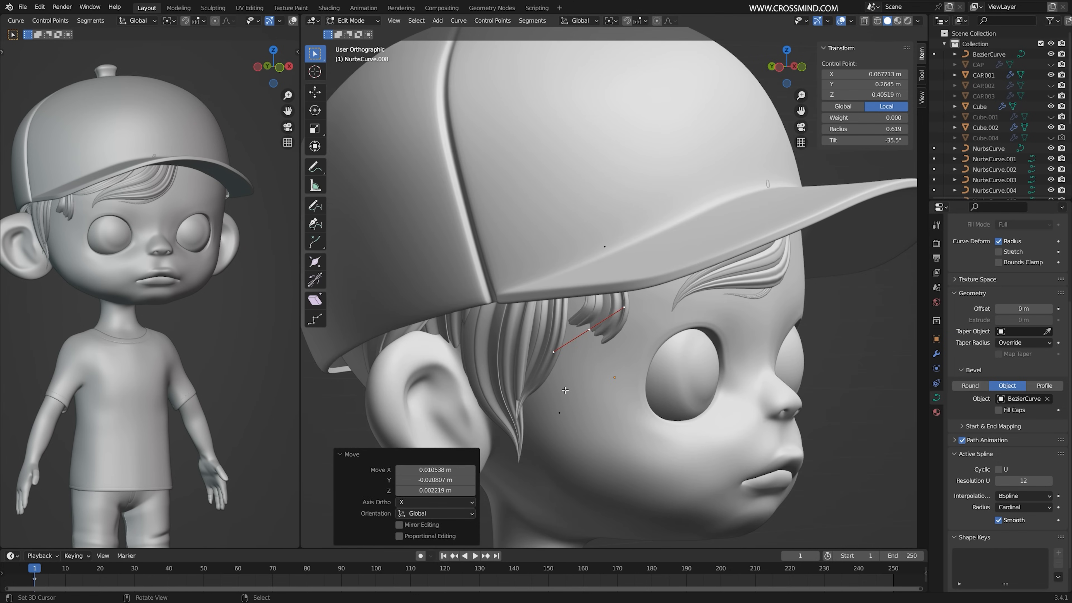
{"action": "middle_click_drag", "start_coordinate": [565, 391], "coordinate": [494, 359]}
{"action": "key", "text": "g"}
{"action": "left_click", "coordinate": [549, 329]}
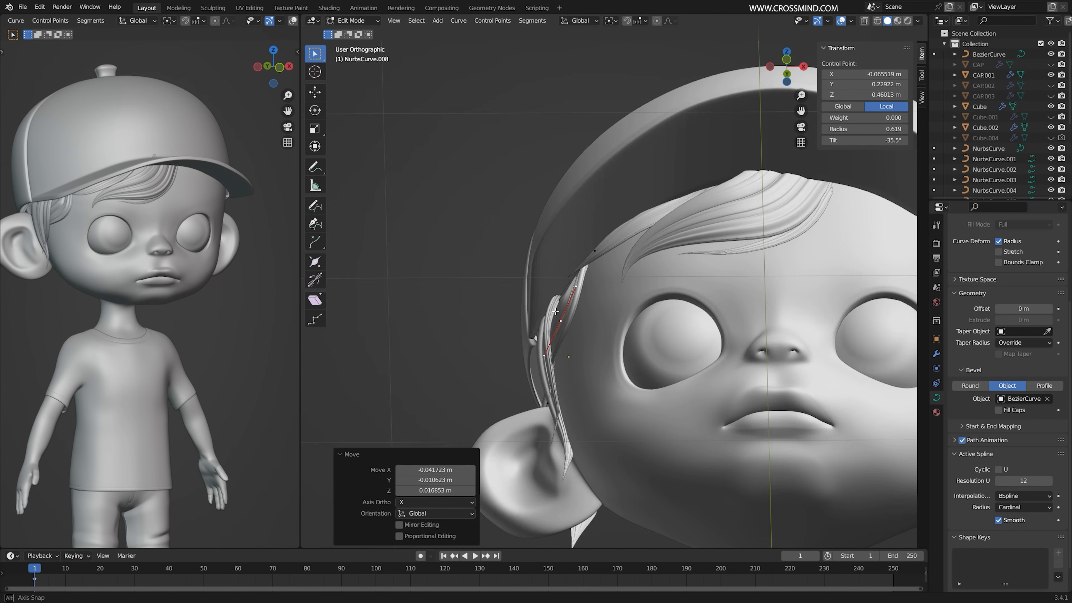
{"action": "middle_click_drag", "start_coordinate": [548, 330], "coordinate": [570, 314]}
{"action": "scroll", "coordinate": [571, 314], "scroll_direction": "up", "scroll_amount": 2}
{"action": "key", "text": "ctrl+s"}
{"action": "left_click", "coordinate": [594, 221]}
{"action": "scroll", "coordinate": [732, 344], "scroll_direction": "down", "scroll_amount": 6}
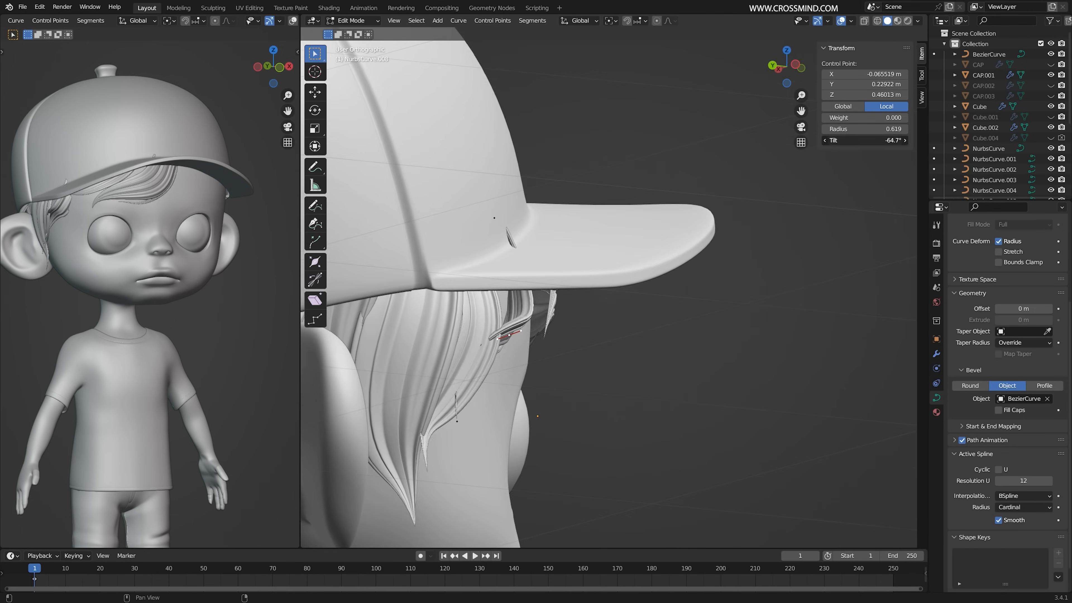
Fit the strand on the opposite side of the forehead by moving its tip and control points toward the temple
{"action": "key", "text": "Tab"}
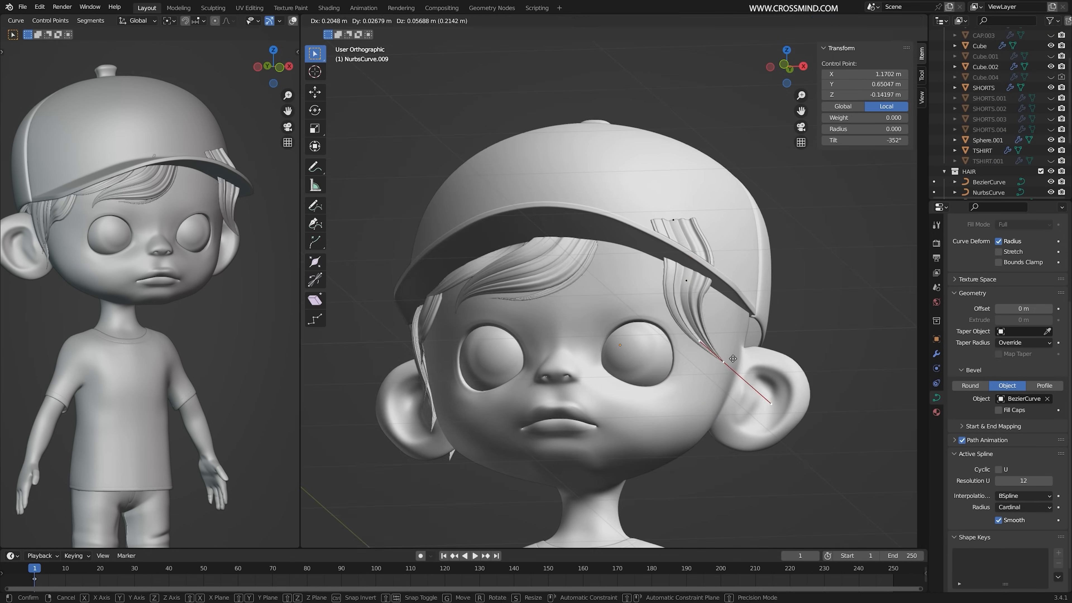
{"action": "key", "text": "g"}
{"action": "left_click", "coordinate": [683, 298]}
{"action": "middle_click_drag", "start_coordinate": [683, 298], "coordinate": [686, 344]}
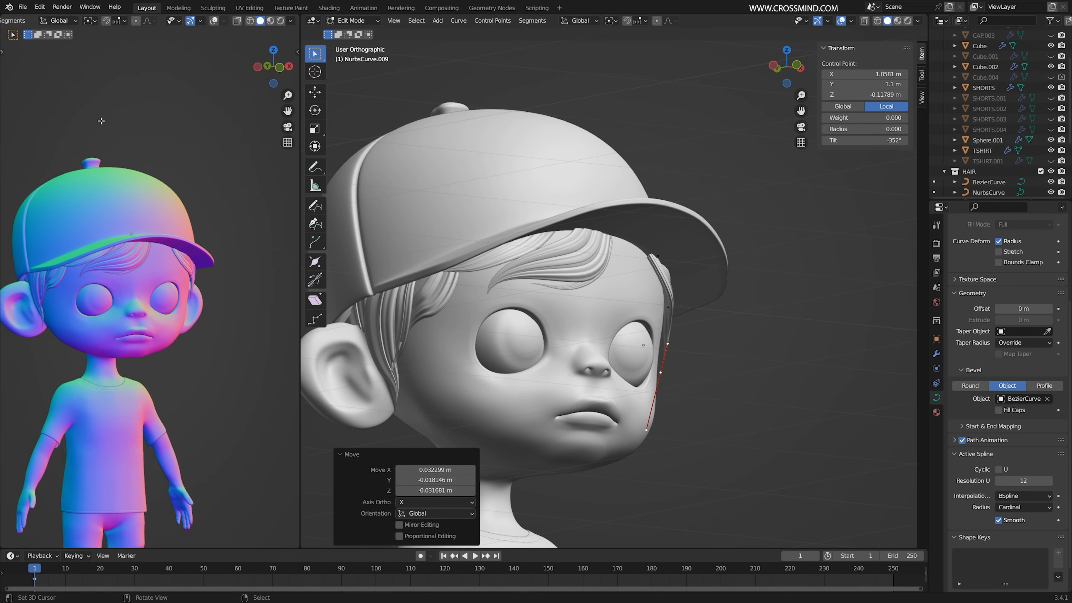
{"action": "mouse_move", "coordinate": [675, 296]}
{"action": "middle_mouse_down"}
{"action": "mouse_move", "coordinate": [657, 256]}
{"action": "mouse_move", "coordinate": [713, 262]}
{"action": "middle_mouse_up"}
{"action": "key", "text": "g"}
{"action": "key", "text": "g"}
{"action": "middle_click_drag", "start_coordinate": [644, 251], "coordinate": [709, 262]}
{"action": "left_click", "coordinate": [652, 240]}
Duplicate the opposite-side temple strand, then rotate and move the copy's control points beside it
{"action": "key", "text": "Tab"}
{"action": "key", "text": "shift+d"}
{"action": "key", "text": "Tab"}
{"action": "key", "text": "r"}
{"action": "key", "text": "g"}
{"action": "middle_click_drag", "start_coordinate": [745, 353], "coordinate": [716, 346]}
Hide the bevel profile curve and the original source strand
{"action": "key", "text": "Tab"}
{"action": "right_click", "coordinate": [506, 359]}
{"action": "key", "text": "h"}
Duplicate another opposite-side strand and rotate the copy's control points to follow the side of the head
{"action": "key", "text": "shift+d"}
{"action": "key", "text": "Tab"}
{"action": "key", "text": "r"}
{"action": "key", "text": "r"}
{"action": "left_click", "coordinate": [716, 347]}
{"action": "left_click", "coordinate": [581, 190]}
{"action": "middle_click_drag", "start_coordinate": [624, 236], "coordinate": [734, 237]}
Move, tilt and rotate the new side strand's control points so it hangs in front of the ear
{"action": "key", "text": "g"}
{"action": "left_click", "coordinate": [756, 371]}
{"action": "key", "text": "ctrl+t"}
{"action": "key", "text": "r"}
{"action": "key", "text": "g"}
{"action": "middle_click_drag", "start_coordinate": [843, 307], "coordinate": [749, 101]}
Scale the cap's lower edge loop outward with proportional editing and add a Basis shape key to the cap
{"action": "key", "text": "Tab"}
{"action": "left_click", "coordinate": [644, 211]}
{"action": "key", "text": "Tab"}
{"action": "left_click", "coordinate": [644, 225], "text": "alt"}
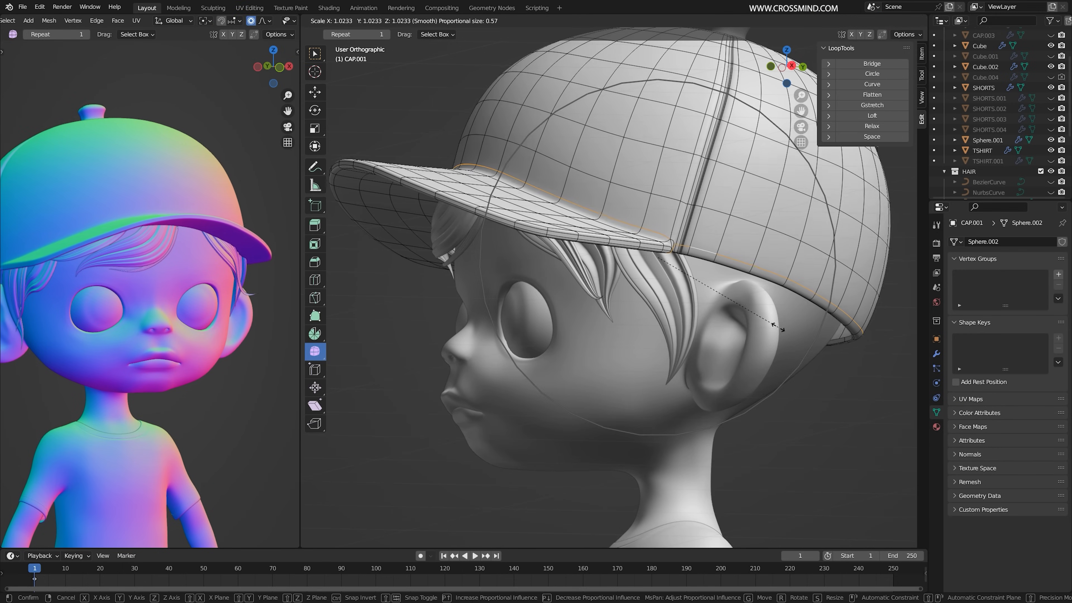
{"action": "key", "text": "Tab"}
{"action": "left_click", "coordinate": [1058, 338]}
{"action": "key", "text": "Tab"}
{"action": "key", "text": "s"}
{"action": "left_click", "coordinate": [808, 312]}
Move the cap's rear side edge slightly with proportional editing at a size of about 0.26 m, then leave mesh editing
{"action": "middle_click_drag", "start_coordinate": [118, 318], "coordinate": [187, 317], "text": "shift"}
{"action": "middle_click_drag", "start_coordinate": [507, 241], "coordinate": [665, 245]}
{"action": "key", "text": "g"}
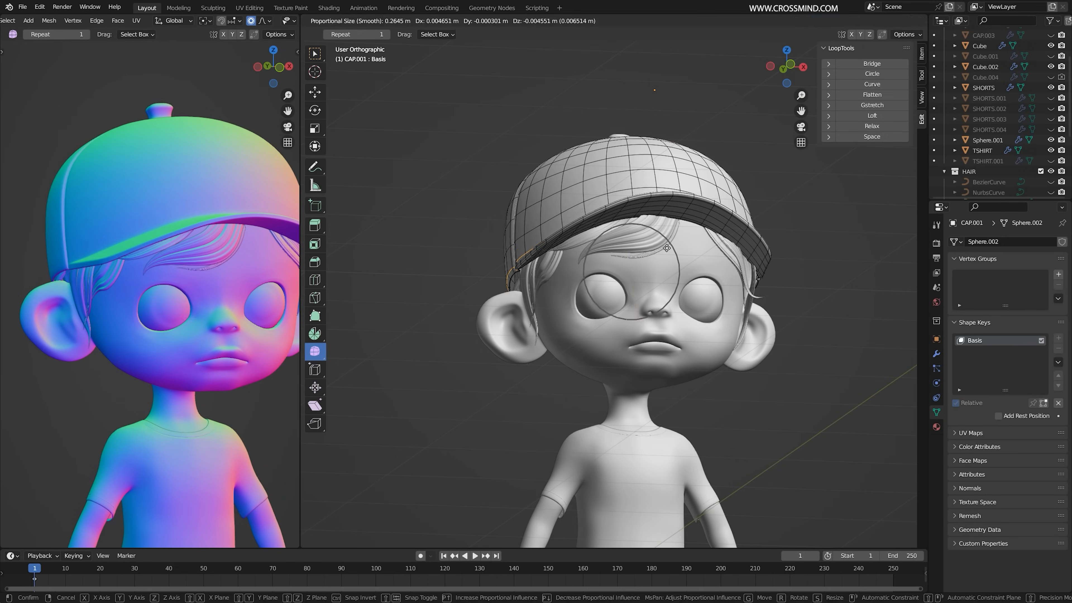
{"action": "key", "text": "Tab"}
{"action": "middle_click_drag", "start_coordinate": [716, 274], "coordinate": [745, 287]}
{"action": "scroll", "coordinate": [745, 288], "scroll_direction": "up", "scroll_amount": 2}
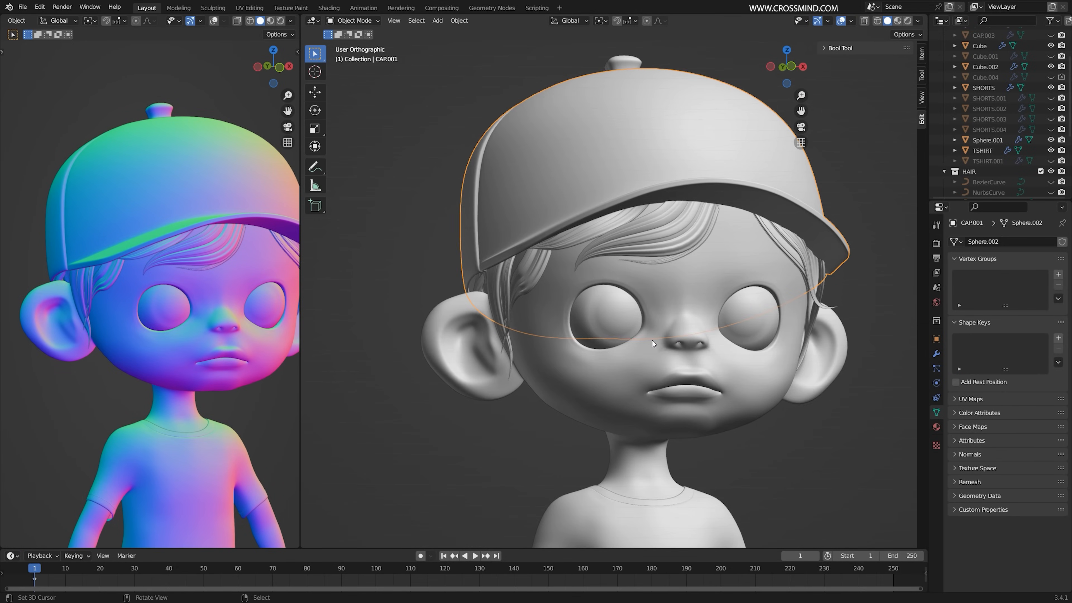
Duplicate a side strand and move the copy's control point above the ear with proportional editing
{"action": "middle_click_drag", "start_coordinate": [720, 340], "coordinate": [840, 330]}
{"action": "right_click", "coordinate": [633, 291]}
{"action": "key", "text": "shift+d"}
{"action": "key", "text": "Tab"}
{"action": "key", "text": "g"}
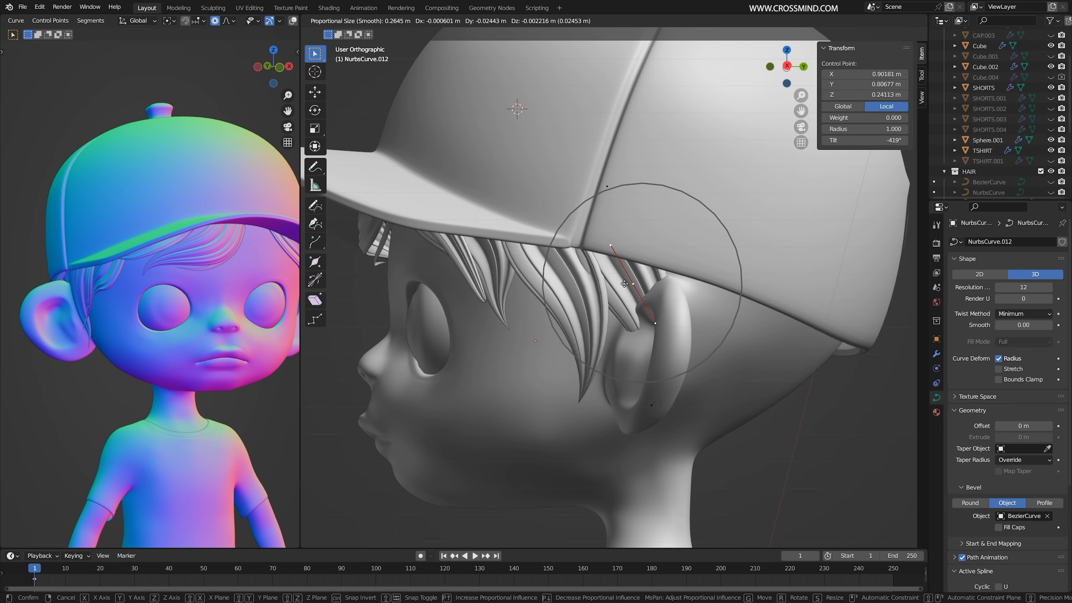
{"action": "left_click", "coordinate": [648, 274]}
Adjust the ear strand's tilt, reposition its control point and enlarge its radius to about 1.36
{"action": "key", "text": "ctrl+t"}
{"action": "left_click_drag", "start_coordinate": [861, 128], "coordinate": [882, 129]}
{"action": "left_click", "coordinate": [458, 316]}
{"action": "key", "text": "g"}
{"action": "key", "text": "alt+s"}
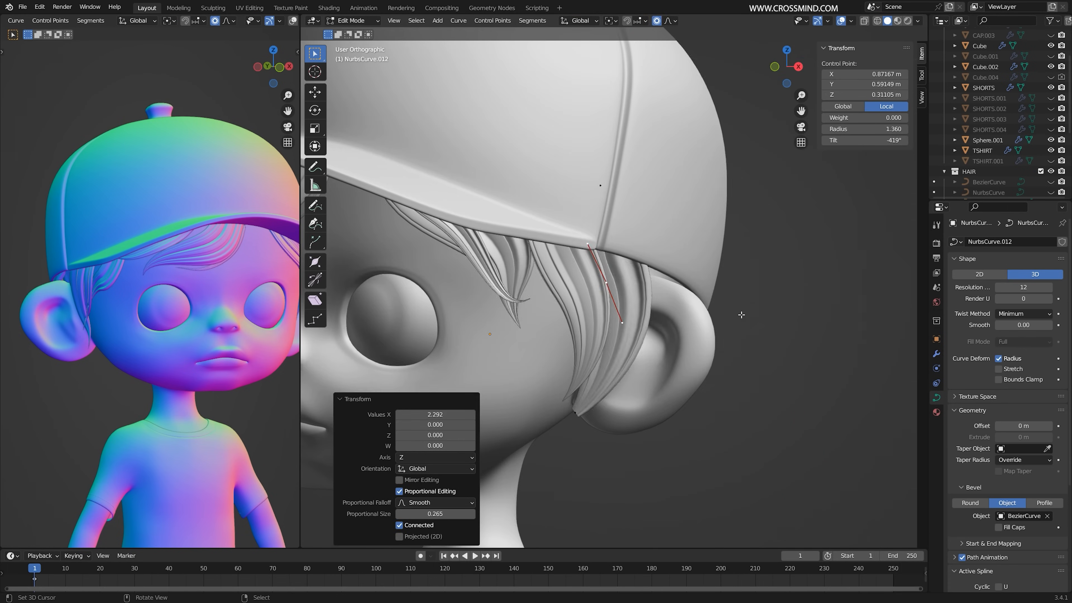
{"action": "left_click", "coordinate": [630, 363]}
Duplicate the side hair strand, place the copy behind the ear and open it for control point editing
{"action": "middle_click_drag", "start_coordinate": [548, 359], "coordinate": [684, 365]}
{"action": "key", "text": "Tab"}
{"action": "scroll", "coordinate": [630, 362], "scroll_direction": "down", "scroll_amount": 3}
{"action": "key", "text": "shift+d"}
{"action": "left_click", "coordinate": [675, 368]}
{"action": "scroll", "coordinate": [684, 371], "scroll_direction": "up", "scroll_amount": 2}
{"action": "key", "text": "Tab"}
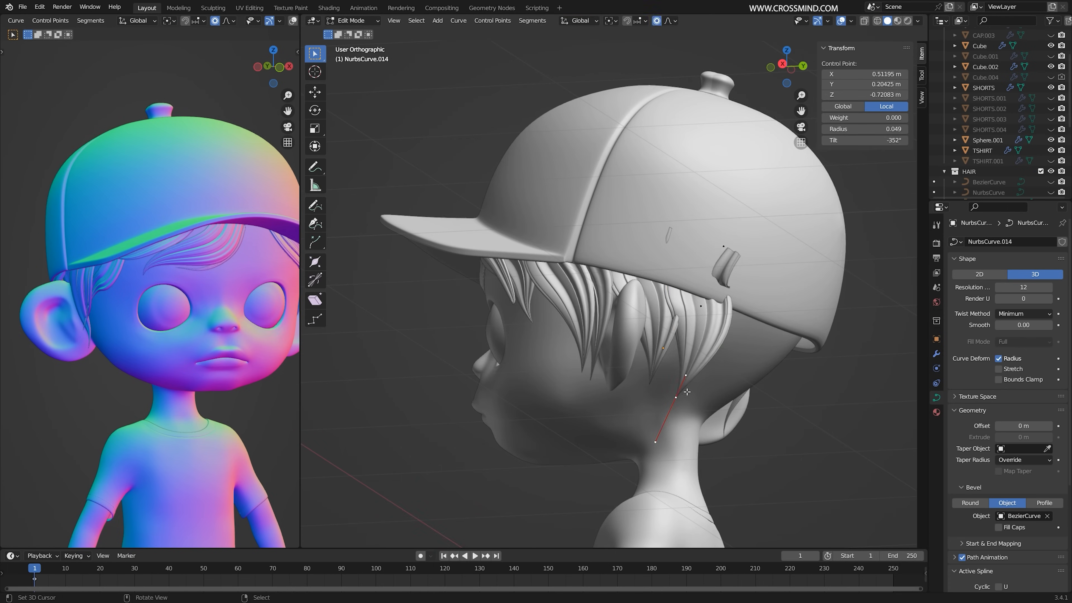
Adjust the tilt of the behind-ear strand's tip and move its control points against the back of the head
{"action": "left_click_drag", "start_coordinate": [887, 140], "coordinate": [865, 140]}
{"action": "middle_click_drag", "start_coordinate": [676, 323], "coordinate": [768, 323]}
{"action": "key", "text": "g"}
{"action": "scroll", "coordinate": [754, 364], "scroll_direction": "up", "scroll_amount": 2}
{"action": "key", "text": "g"}
{"action": "middle_click_drag", "start_coordinate": [754, 364], "coordinate": [725, 257]}
Move and rotate the back strand's points, switch off proportional editing and adjust the radius at its control point
{"action": "key", "text": "g"}
{"action": "key", "text": "r"}
{"action": "key", "text": "o"}
{"action": "key", "text": "alt+s"}
{"action": "key", "text": "g"}
{"action": "middle_click_drag", "start_coordinate": [574, 338], "coordinate": [760, 270]}
{"action": "key", "text": "g"}
Reposition the selected back strand and duplicate it within the curve, rotating and moving the copy along the rear hairline
{"action": "left_click", "coordinate": [598, 365]}
{"action": "key", "text": "g"}
{"action": "key", "text": "r"}
{"action": "key", "text": "g"}
{"action": "middle_click_drag", "start_coordinate": [833, 299], "coordinate": [790, 283]}
{"action": "key", "text": "shift+d"}
{"action": "key", "text": "r"}
{"action": "key", "text": "g"}
Switch on proportional editing and move control points of the rear strands near the far ear
{"action": "left_click", "coordinate": [657, 21]}
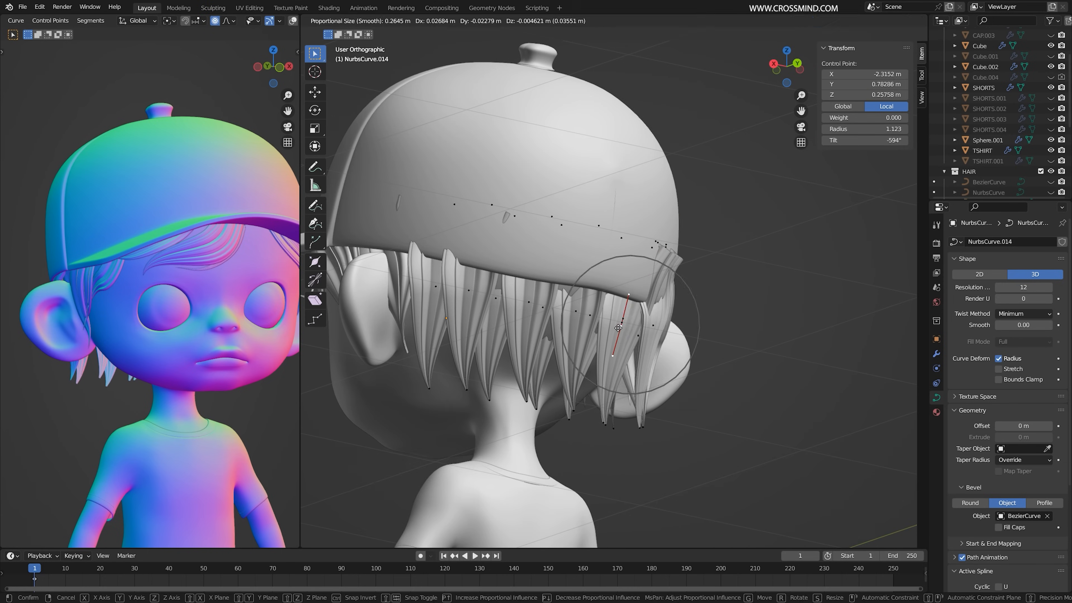
{"action": "left_click", "coordinate": [538, 422]}
{"action": "middle_click_drag", "start_coordinate": [538, 421], "coordinate": [498, 414]}
{"action": "left_click", "coordinate": [675, 421]}
{"action": "key", "text": "g"}
{"action": "left_click", "coordinate": [744, 397]}
Rotate and move the selected rear strand so it fits under the cap at the back of the head
{"action": "key", "text": "r"}
{"action": "key", "text": "g"}
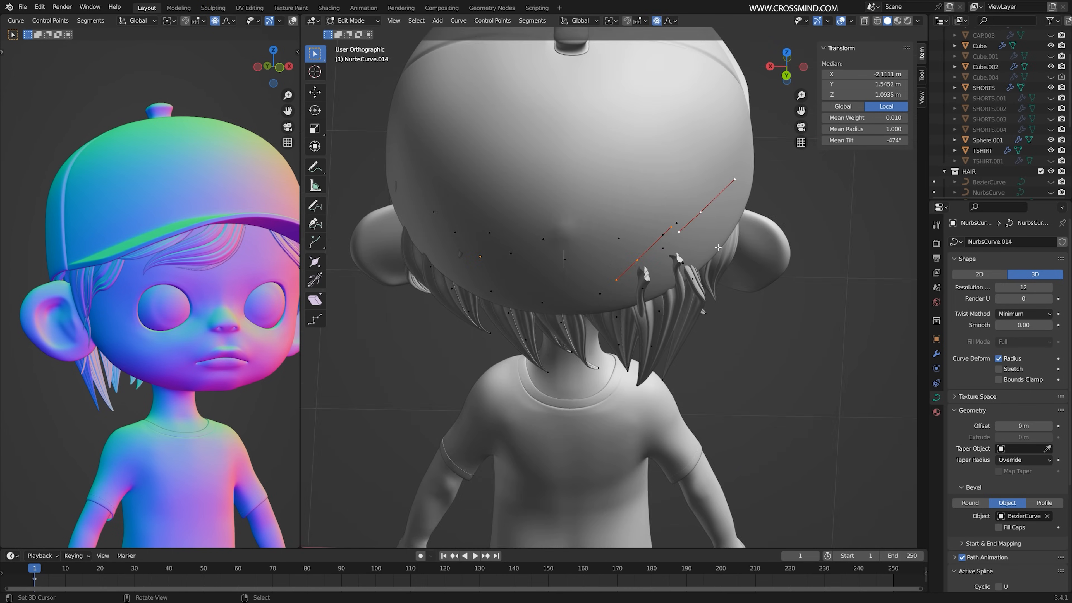
{"action": "middle_click_drag", "start_coordinate": [696, 342], "coordinate": [624, 337]}
{"action": "key", "text": "g"}
{"action": "middle_click_drag", "start_coordinate": [486, 333], "coordinate": [545, 346]}
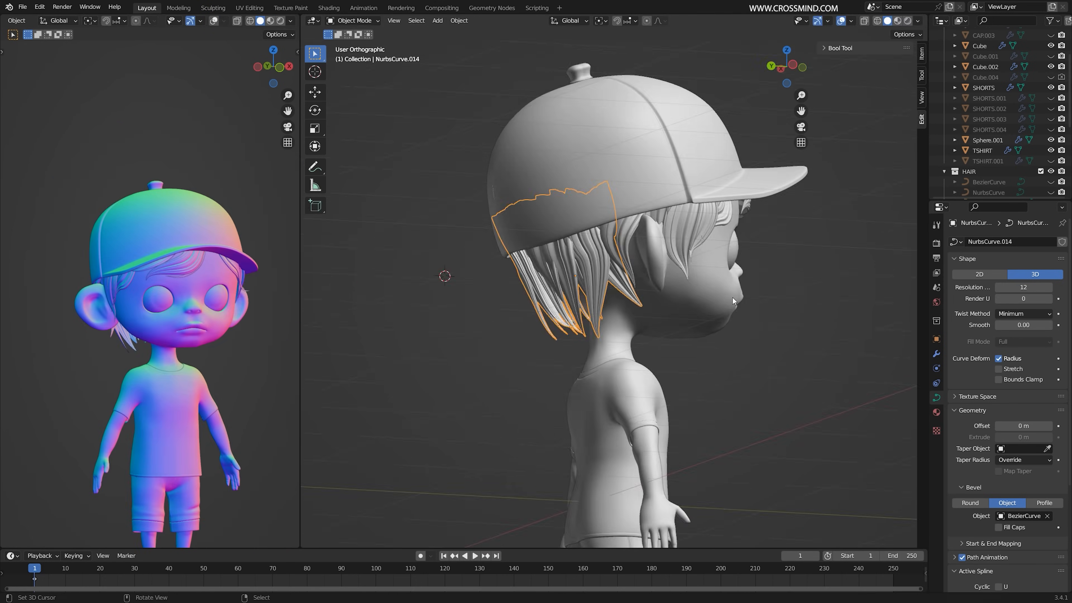
Check the hair from the front, select the body mesh and save the file
{"action": "key", "text": "h"}
{"action": "key", "text": "KP_1"}
{"action": "middle_click_drag", "start_coordinate": [693, 246], "coordinate": [748, 314]}
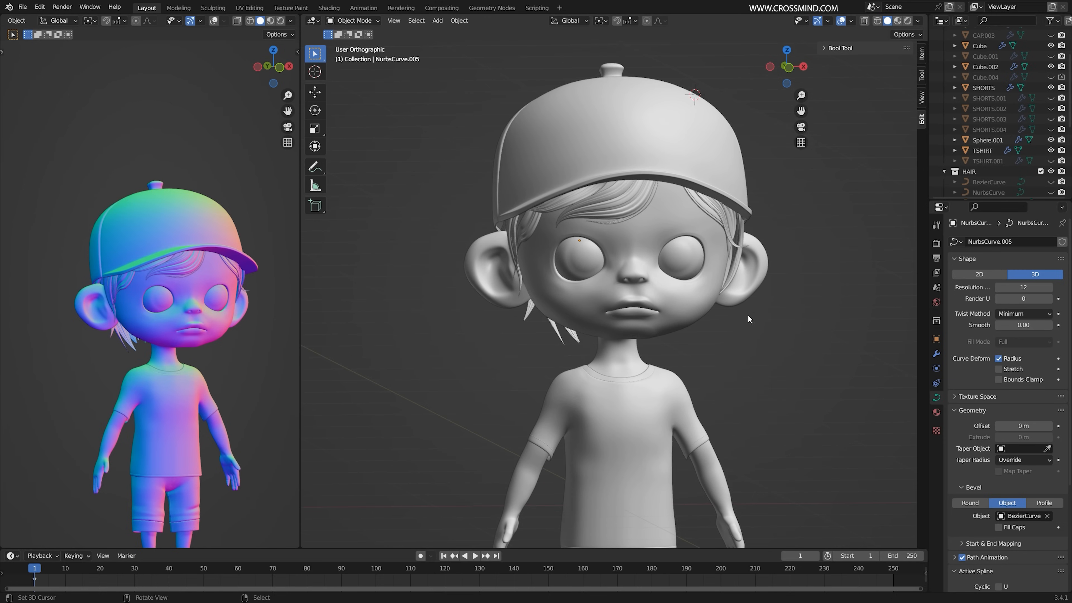
{"action": "left_click", "coordinate": [705, 324]}
{"action": "left_click", "coordinate": [706, 313]}
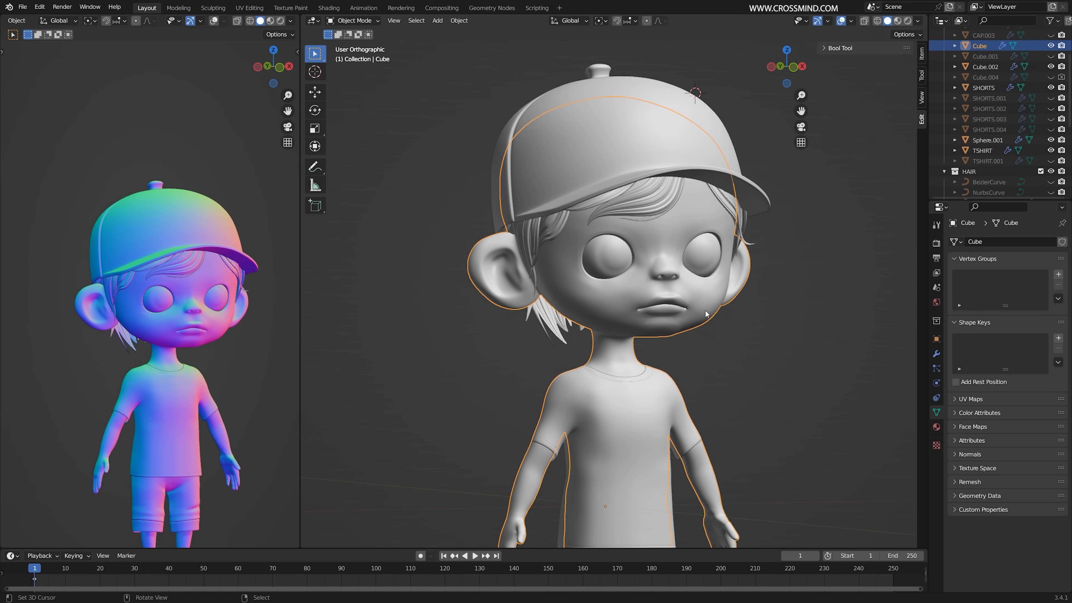
{"action": "middle_click_drag", "start_coordinate": [714, 339], "coordinate": [649, 354], "text": "shift"}
{"action": "key", "text": "ctrl+s"}
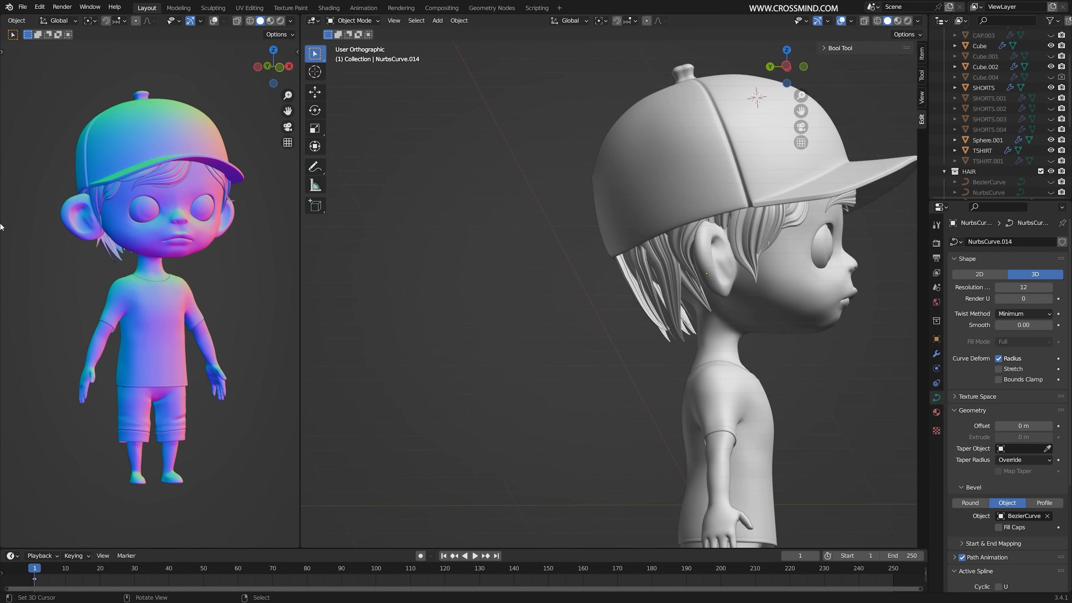
Hide the viewport sidebar and save HAIR.blend
{"action": "middle_click_drag", "start_coordinate": [712, 297], "coordinate": [680, 224]}
{"action": "key", "text": "n"}
{"action": "middle_click_drag", "start_coordinate": [786, 234], "coordinate": [819, 218], "text": "shift"}
{"action": "key", "text": "ctrl+s"}
{"action": "mouse_move", "coordinate": [808, 228]}
{"action": "middle_mouse_down"}
{"action": "mouse_move", "coordinate": [751, 254]}
{"action": "mouse_move", "coordinate": [798, 230]}
{"action": "middle_mouse_up"}
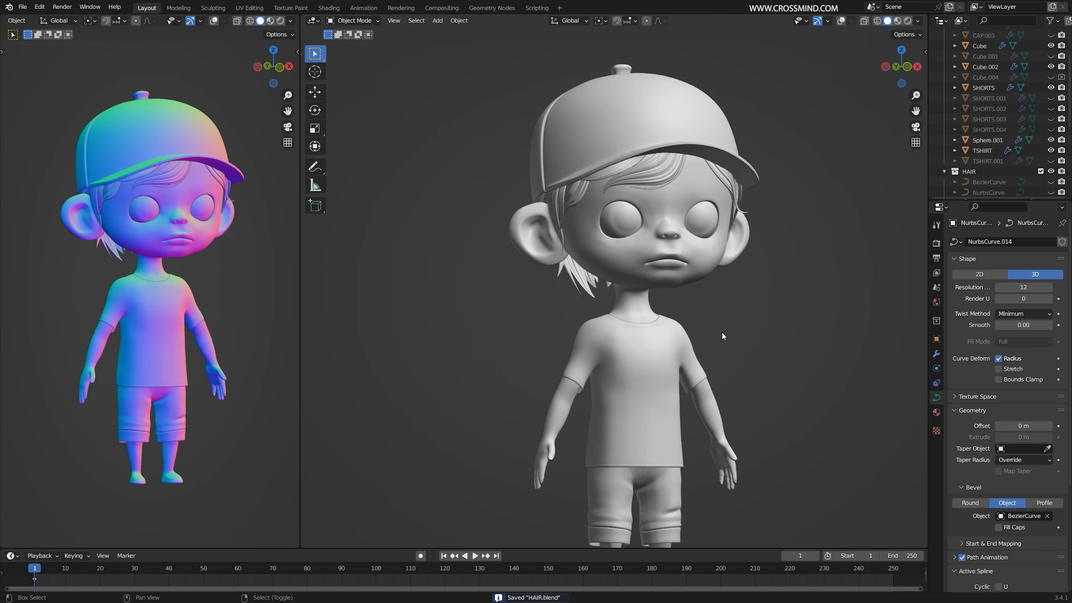
Examine the whole character from head to feet, then look at the render settings and the rendered view
{"action": "scroll", "coordinate": [725, 361], "scroll_direction": "down", "scroll_amount": 1}
{"action": "middle_click_drag", "start_coordinate": [723, 337], "coordinate": [720, 286], "text": "shift"}
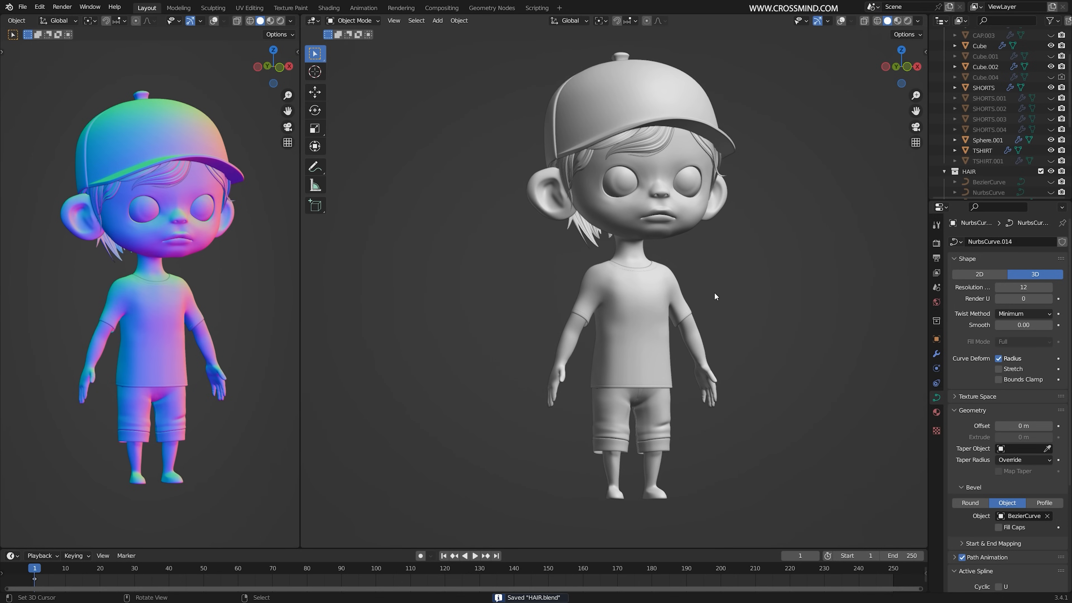
{"action": "middle_click_drag", "start_coordinate": [693, 235], "coordinate": [669, 329]}
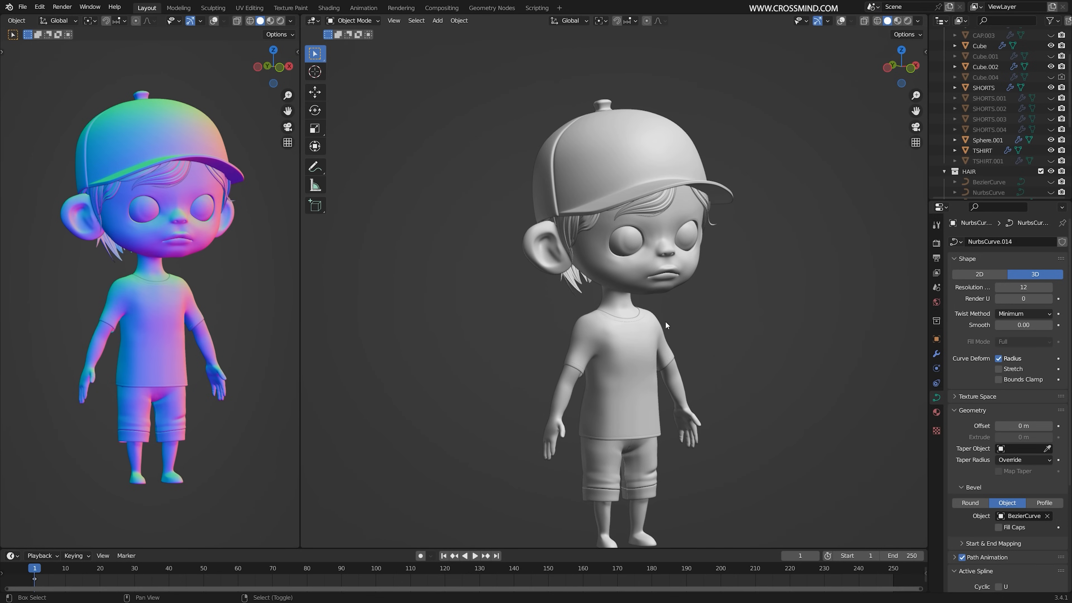
{"action": "middle_click_drag", "start_coordinate": [672, 467], "coordinate": [674, 382], "text": "shift"}
{"action": "scroll", "coordinate": [674, 382], "scroll_direction": "up", "scroll_amount": 1}
{"action": "middle_click_drag", "start_coordinate": [705, 416], "coordinate": [717, 346], "text": "shift"}
{"action": "middle_click_drag", "start_coordinate": [705, 275], "coordinate": [671, 372], "text": "shift"}
{"action": "mouse_move", "coordinate": [798, 281]}
{"action": "middle_mouse_down"}
{"action": "mouse_move", "coordinate": [787, 278]}
{"action": "mouse_move", "coordinate": [793, 266]}
{"action": "middle_mouse_up"}
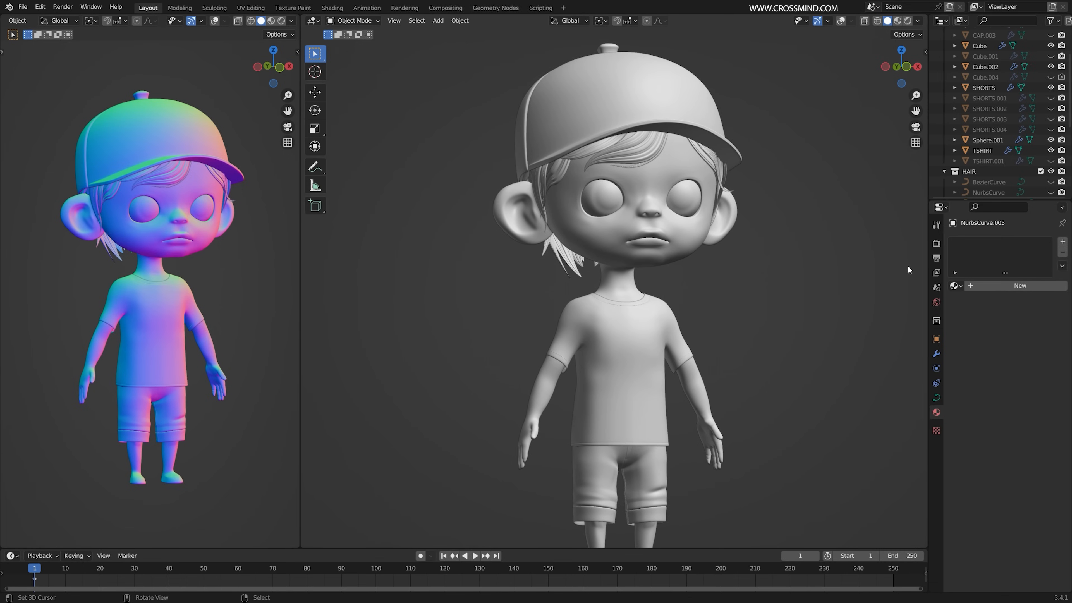
{"action": "left_click", "coordinate": [937, 243]}
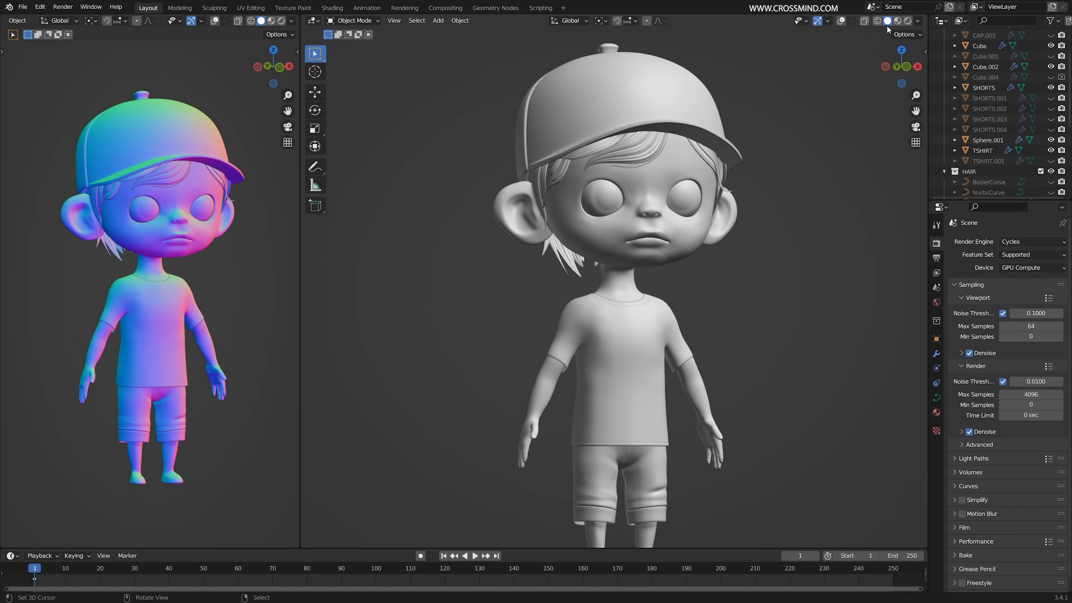
{"action": "left_click", "coordinate": [908, 21]}
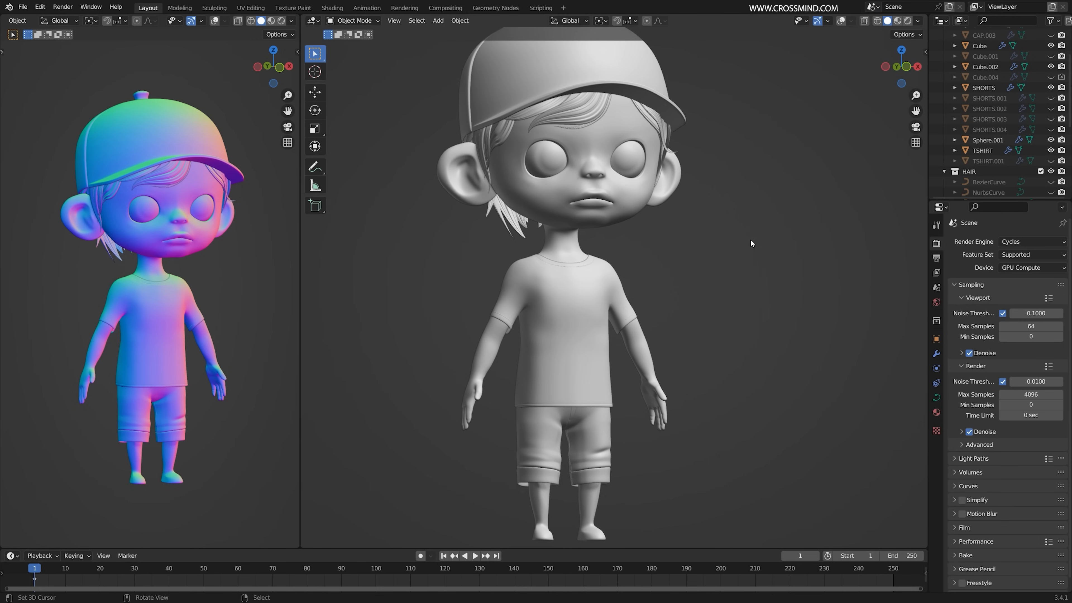
Add a cube, scale it down and move it about 1.28 m along X to stand beside the character
{"action": "key", "text": "shift+a"}
{"action": "mouse_move", "coordinate": [812, 243]}
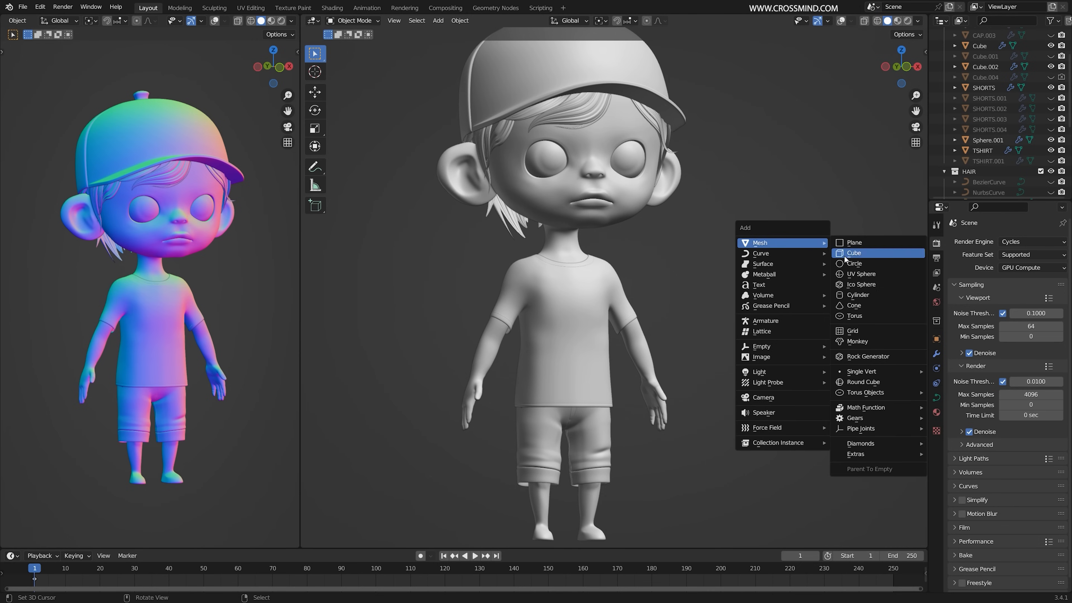
{"action": "left_click", "coordinate": [861, 254]}
{"action": "scroll", "coordinate": [799, 282], "scroll_direction": "down", "scroll_amount": 4}
{"action": "key", "text": "s"}
{"action": "left_click", "coordinate": [727, 266]}
{"action": "key", "text": "g"}
{"action": "left_click", "coordinate": [816, 271]}
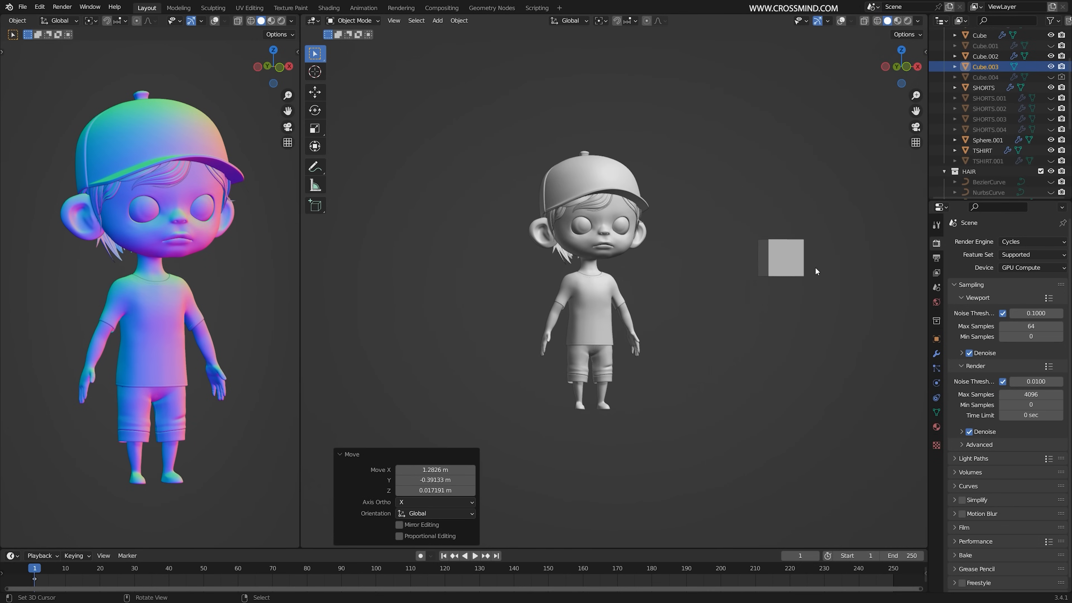
Rename the new cube as "preview material"
{"action": "middle_click_drag", "start_coordinate": [816, 270], "coordinate": [767, 279], "text": "shift"}
{"action": "scroll", "coordinate": [767, 279], "scroll_direction": "up", "scroll_amount": 1}
{"action": "scroll", "coordinate": [767, 279], "scroll_direction": "up", "scroll_amount": 1}
{"action": "scroll", "coordinate": [985, 66], "scroll_direction": "up", "scroll_amount": 2}
{"action": "key", "text": "F2"}
{"action": "type", "text": "preview"}
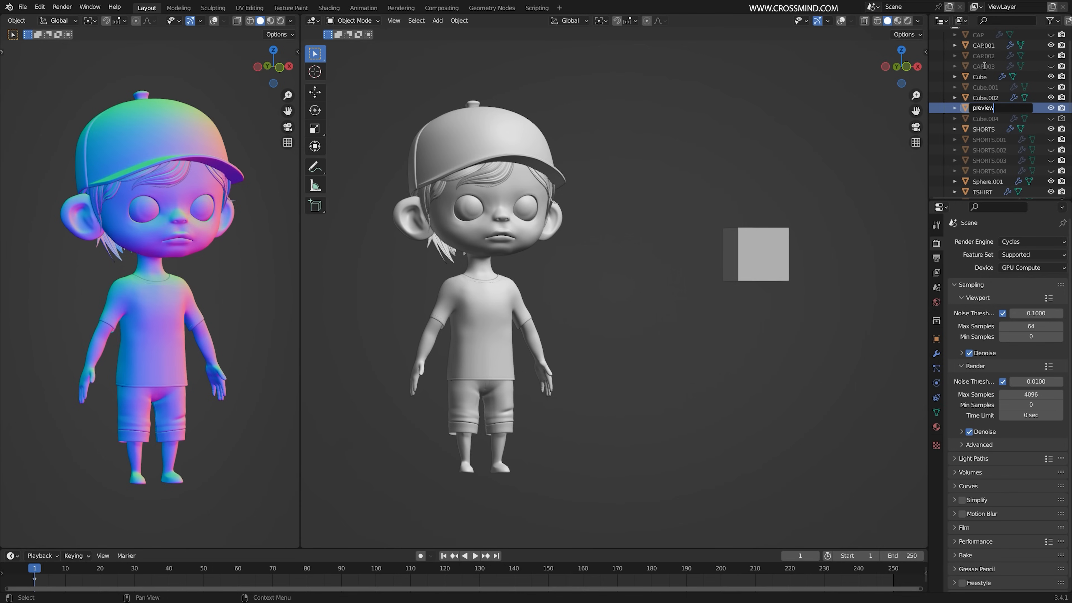
{"action": "type", "text": "material"}
{"action": "key", "text": "Return"}
{"action": "middle_click_drag", "start_coordinate": [881, 330], "coordinate": [863, 331], "text": "shift"}
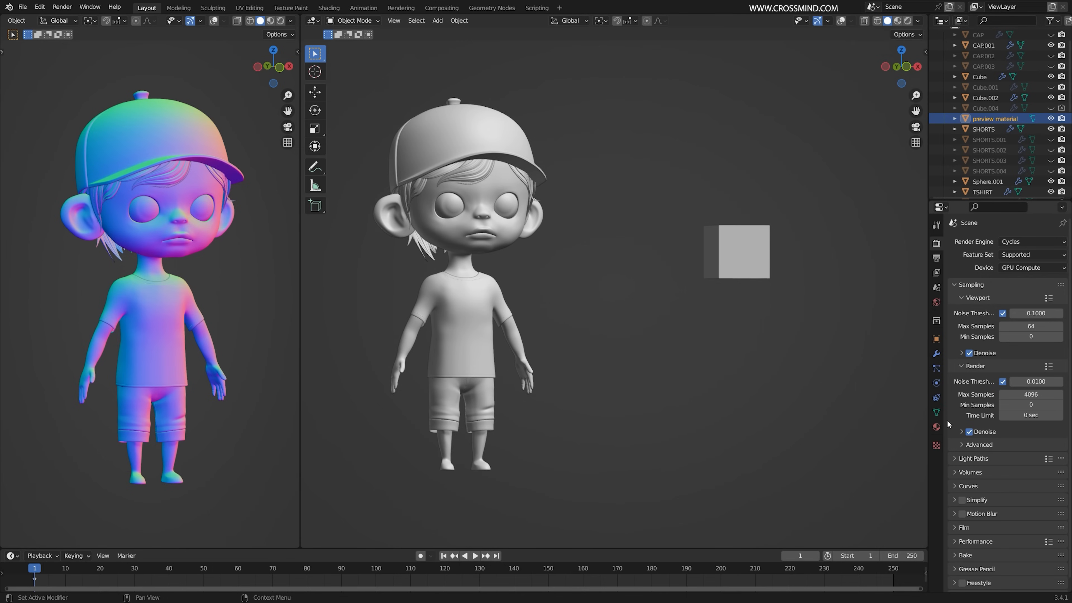
Create a new material on the preview cube and name it "preview mat"
{"action": "left_click", "coordinate": [937, 427]}
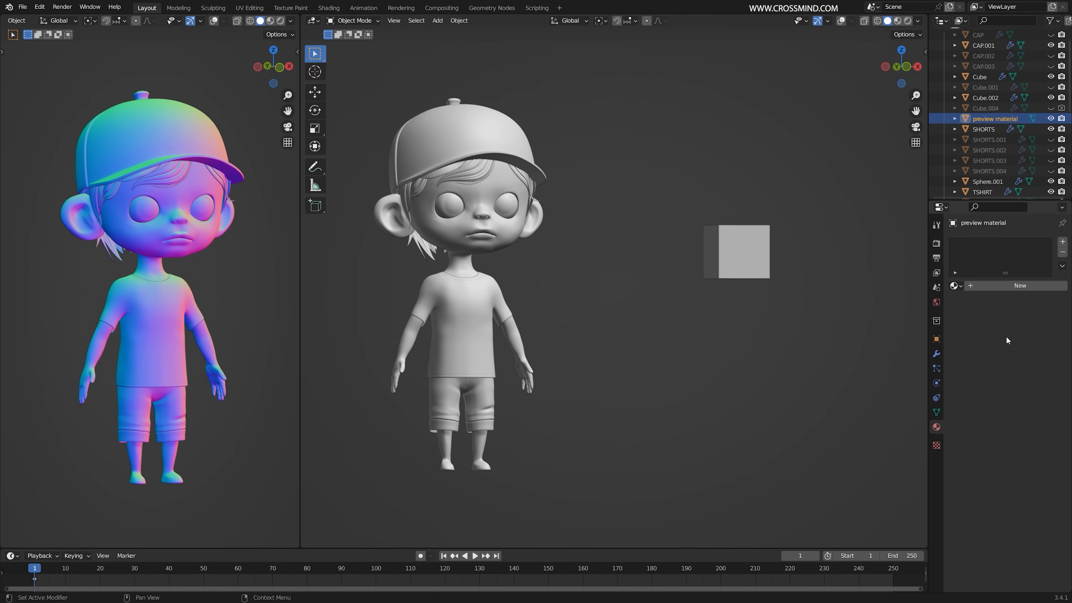
{"action": "left_click", "coordinate": [1003, 287]}
{"action": "left_click", "coordinate": [985, 287]}
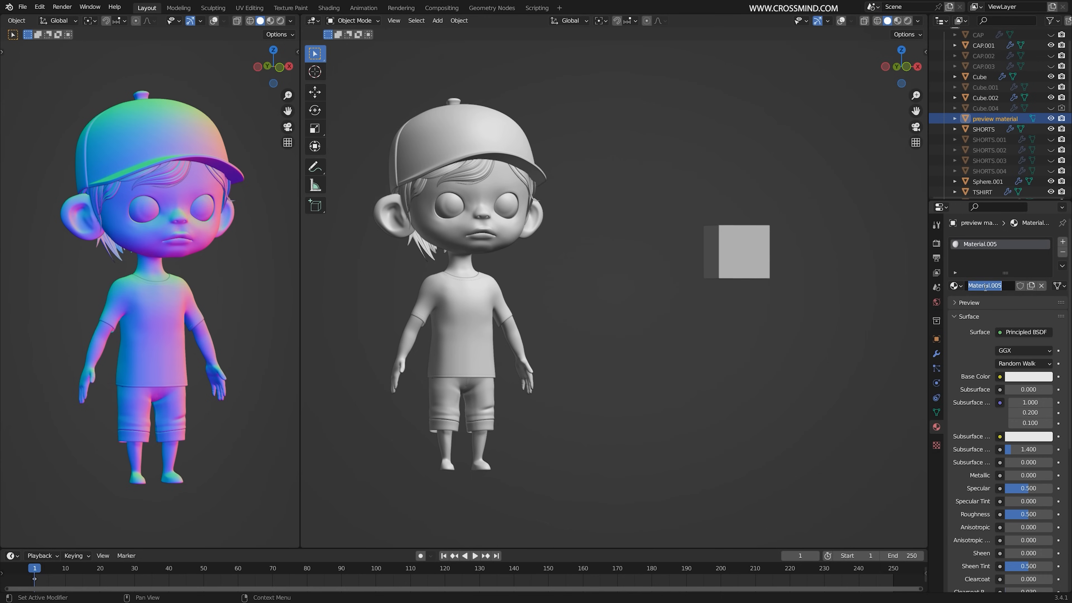
{"action": "type", "text": "preview mat"}
{"action": "key", "text": "Return"}
Hide the preview material cube in the viewport and exclude it from renders
{"action": "middle_click_drag", "start_coordinate": [750, 288], "coordinate": [812, 294], "text": "shift"}
{"action": "scroll", "coordinate": [811, 295], "scroll_direction": "up", "scroll_amount": 1}
{"action": "middle_click_drag", "start_coordinate": [640, 327], "coordinate": [705, 335], "text": "shift"}
{"action": "left_click", "coordinate": [1051, 118]}
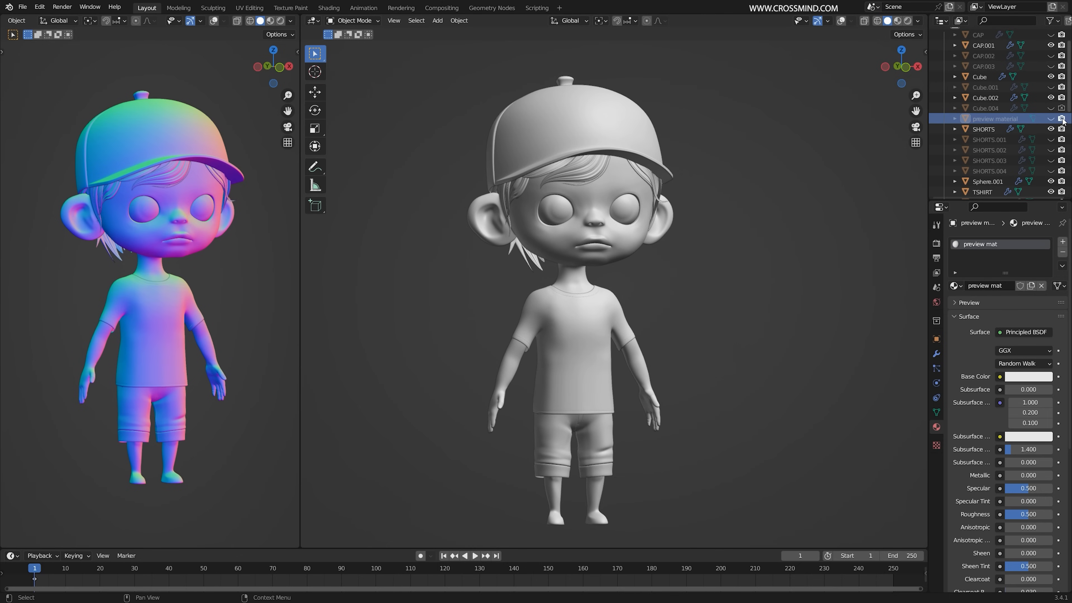
Show the character in rendered shading and set preview mat as the view layer's material override
{"action": "left_click", "coordinate": [937, 274]}
{"action": "scroll", "coordinate": [989, 452], "scroll_direction": "down", "scroll_amount": 10}
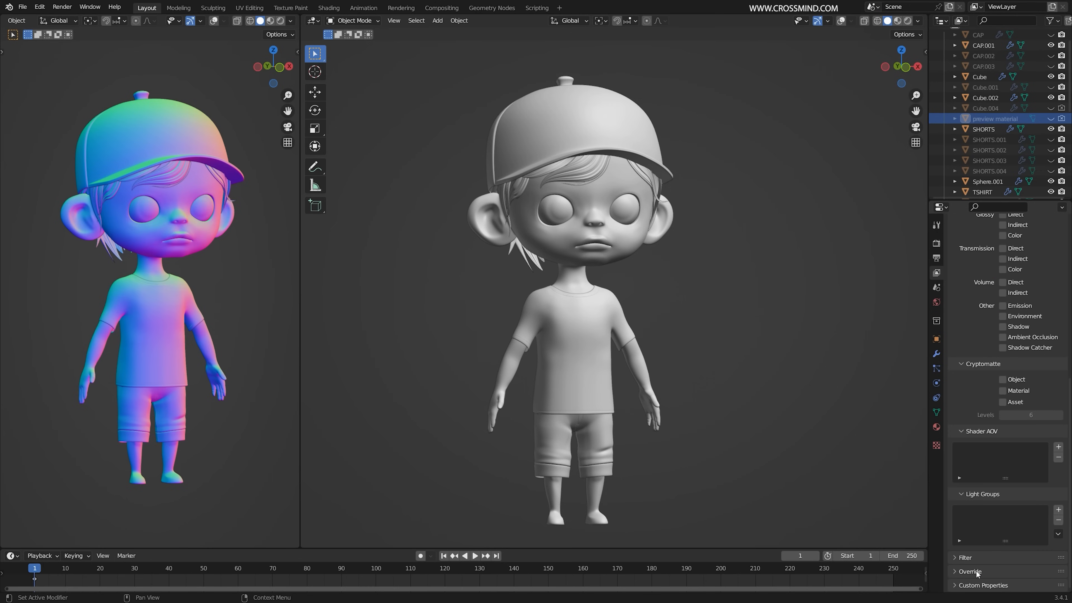
{"action": "middle_click_drag", "start_coordinate": [660, 341], "coordinate": [690, 336], "text": "shift"}
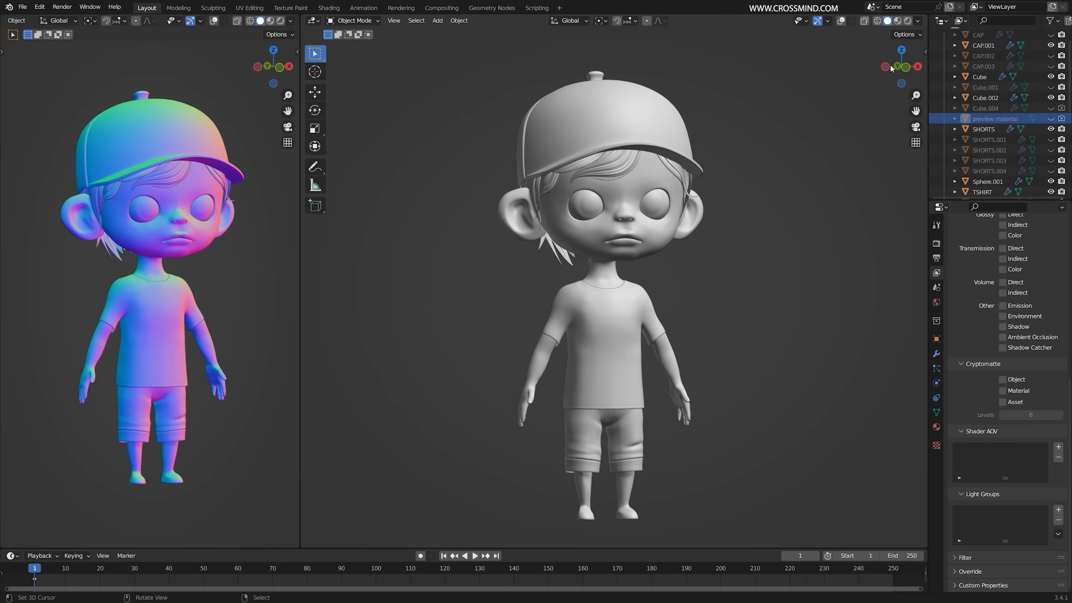
{"action": "left_click", "coordinate": [908, 21]}
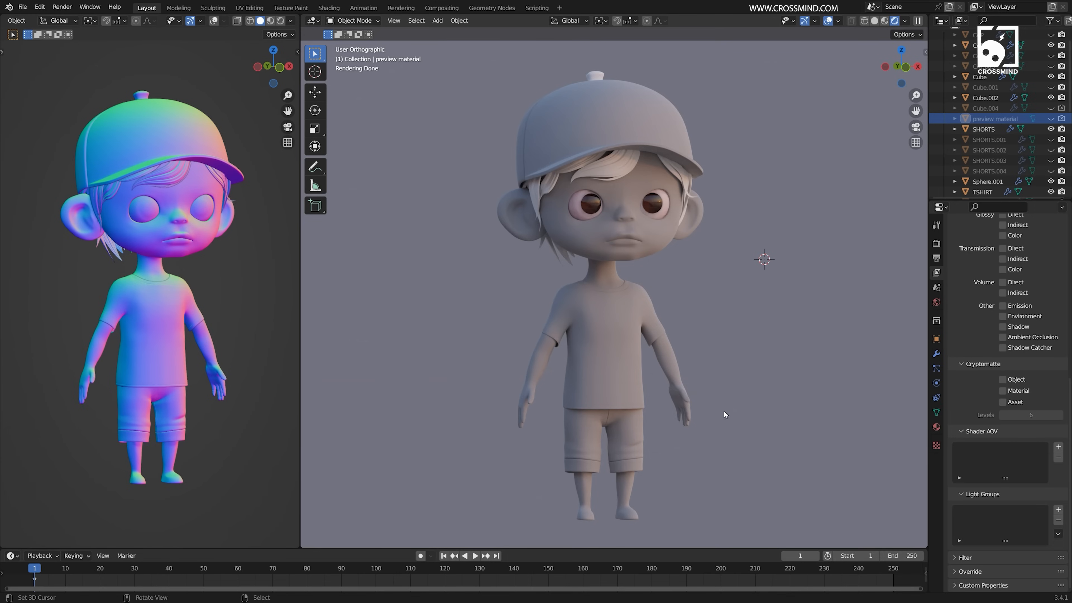
{"action": "left_click", "coordinate": [981, 573]}
{"action": "scroll", "coordinate": [998, 548], "scroll_direction": "down", "scroll_amount": 2}
{"action": "left_click", "coordinate": [1025, 555]}
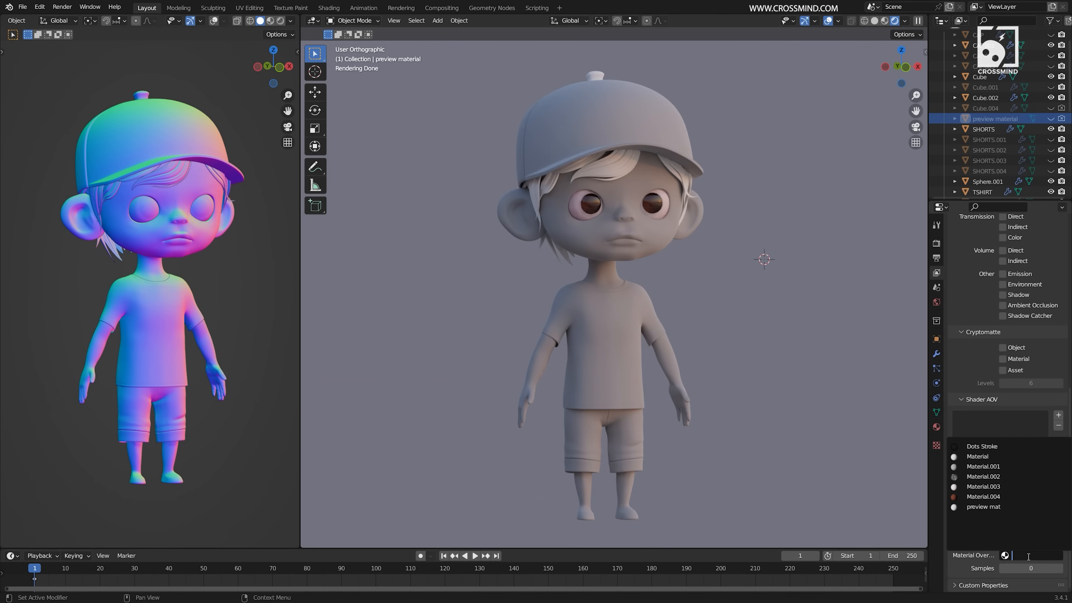
{"action": "left_click", "coordinate": [980, 507]}
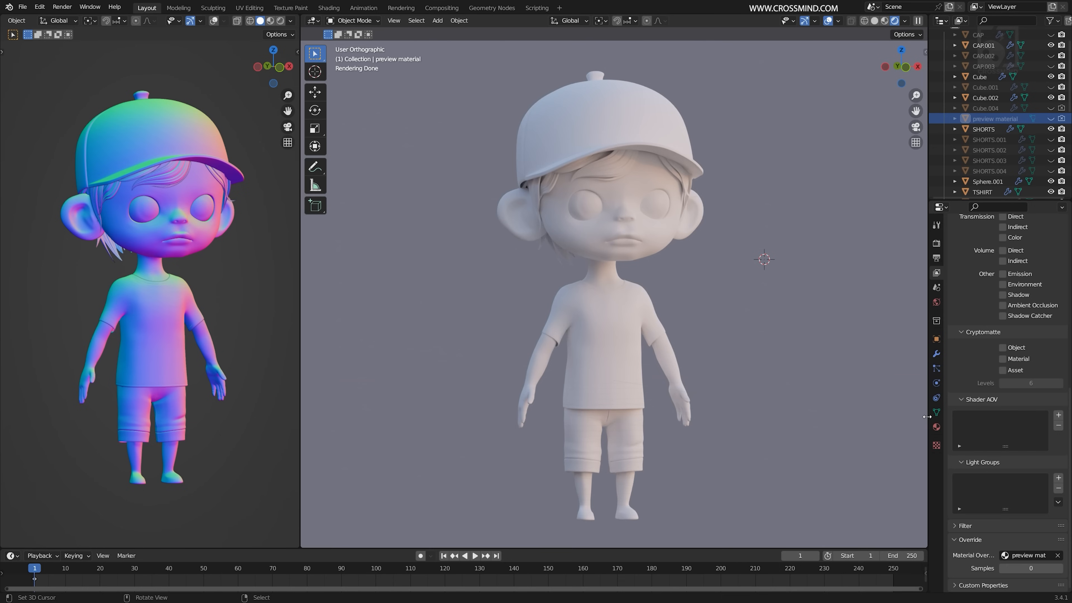
Give preview mat a light orange base color and a subsurface value of 0.165
{"action": "left_click", "coordinate": [936, 427]}
{"action": "scroll", "coordinate": [990, 423], "scroll_direction": "up", "scroll_amount": 10}
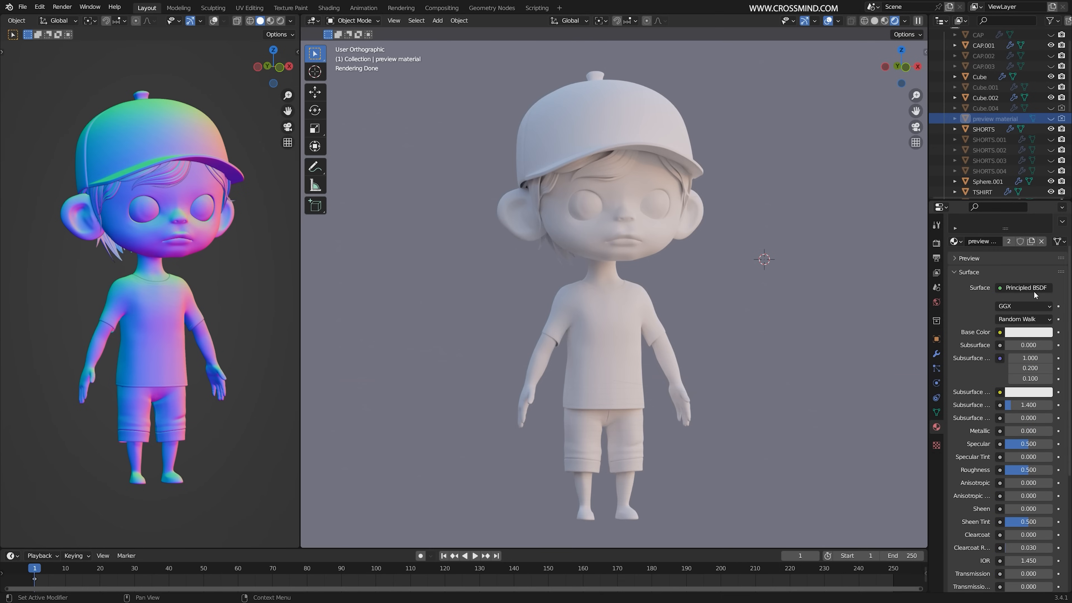
{"action": "left_click", "coordinate": [1034, 332]}
{"action": "left_click", "coordinate": [991, 228]}
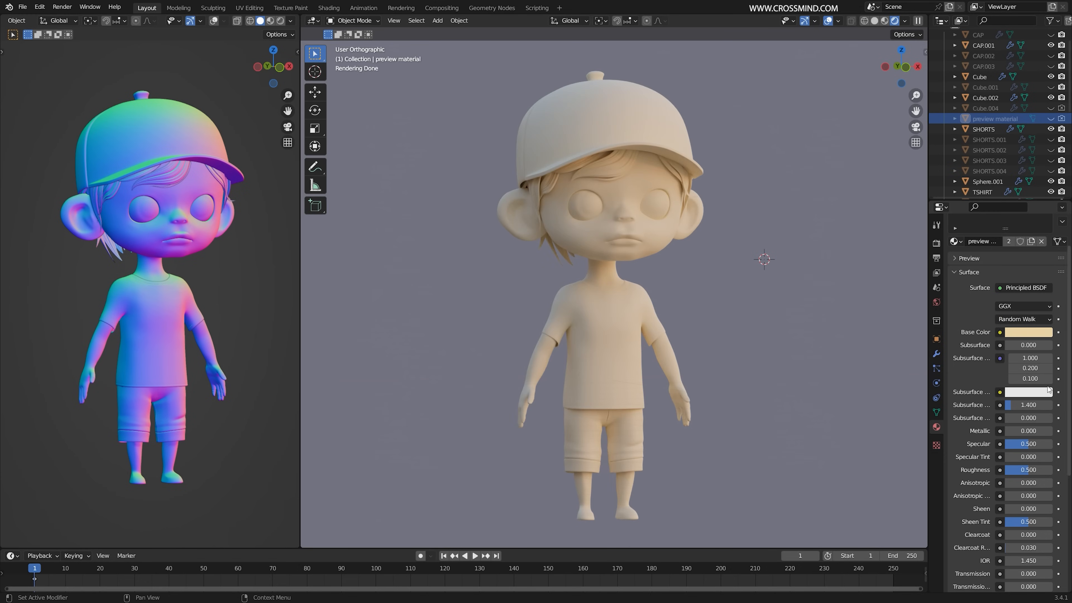
{"action": "left_click_drag", "start_coordinate": [1013, 346], "coordinate": [1042, 345]}
Switch preview mat's subsurface method to Random Walk (Fixed Radius) and refine it with a peach base color and subsurface 0.083
{"action": "left_click", "coordinate": [1023, 319]}
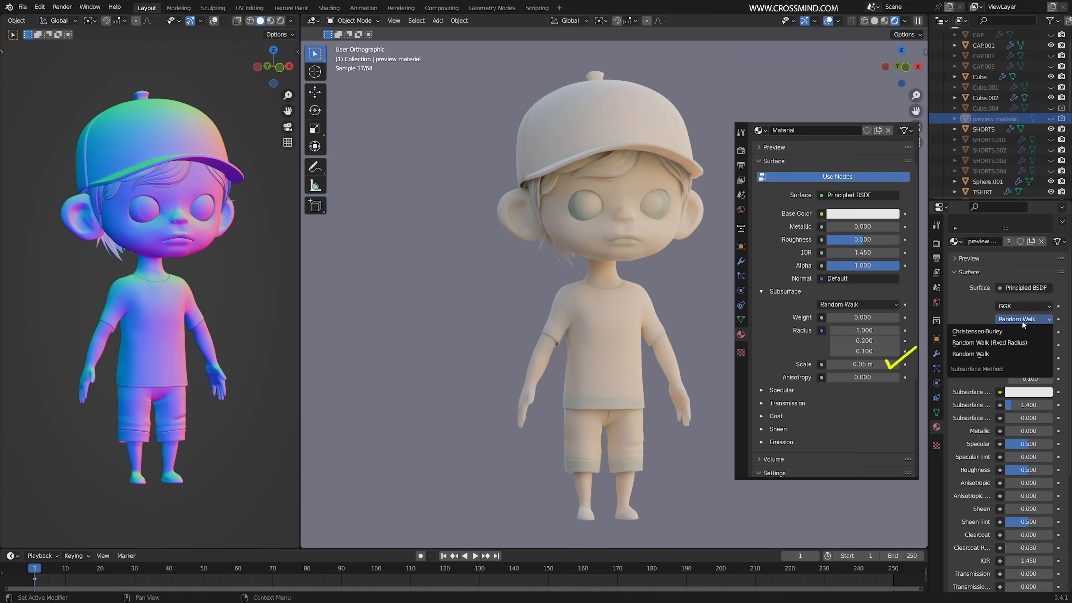
{"action": "left_click", "coordinate": [1018, 346]}
{"action": "scroll", "coordinate": [613, 287], "scroll_direction": "up", "scroll_amount": 1}
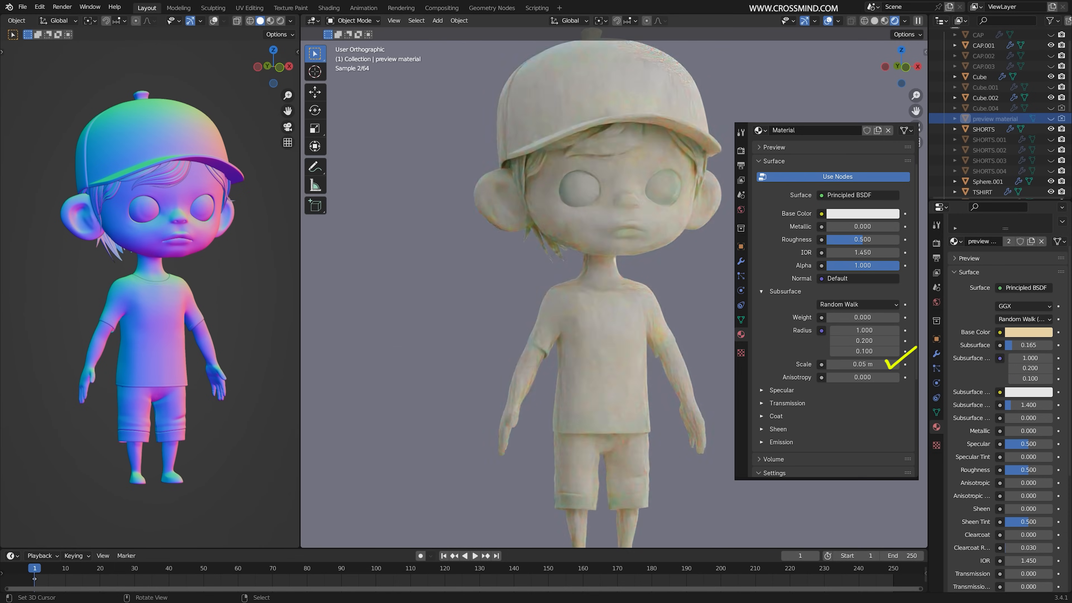
{"action": "middle_click_drag", "start_coordinate": [613, 287], "coordinate": [628, 287]}
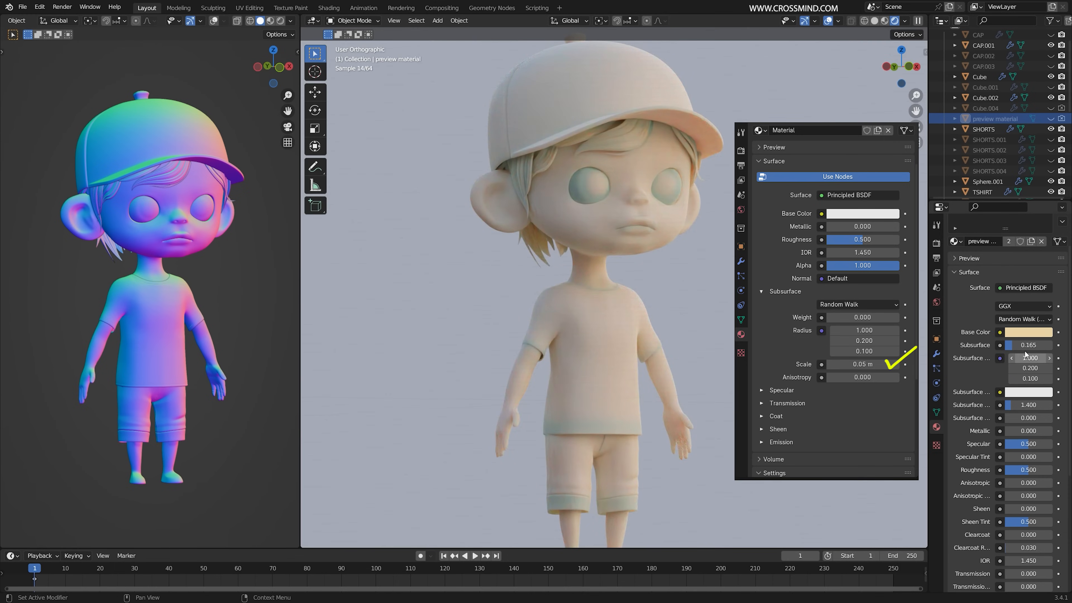
{"action": "middle_click_drag", "start_coordinate": [827, 338], "coordinate": [798, 338]}
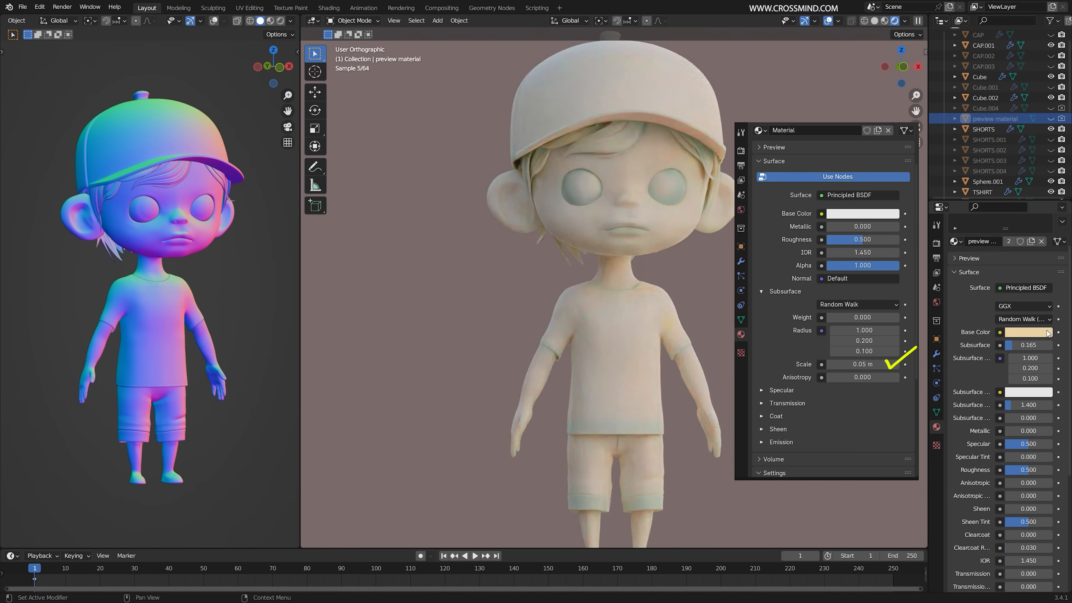
{"action": "left_click_drag", "start_coordinate": [1021, 357], "coordinate": [1043, 368]}
{"action": "key", "text": "ctrl+z"}
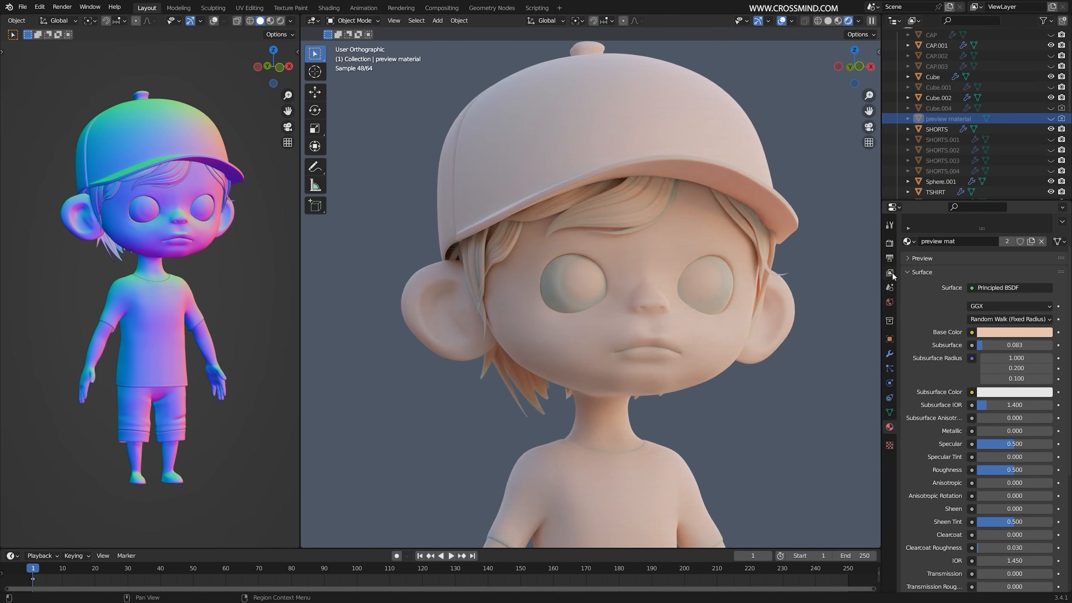
Clear the view layer's material override to compare the looks and assign preview mat to it again
{"action": "scroll", "coordinate": [987, 515], "scroll_direction": "down", "scroll_amount": 3}
{"action": "left_click", "coordinate": [1057, 555]}
{"action": "left_click", "coordinate": [977, 556]}
{"action": "left_click", "coordinate": [1009, 508]}
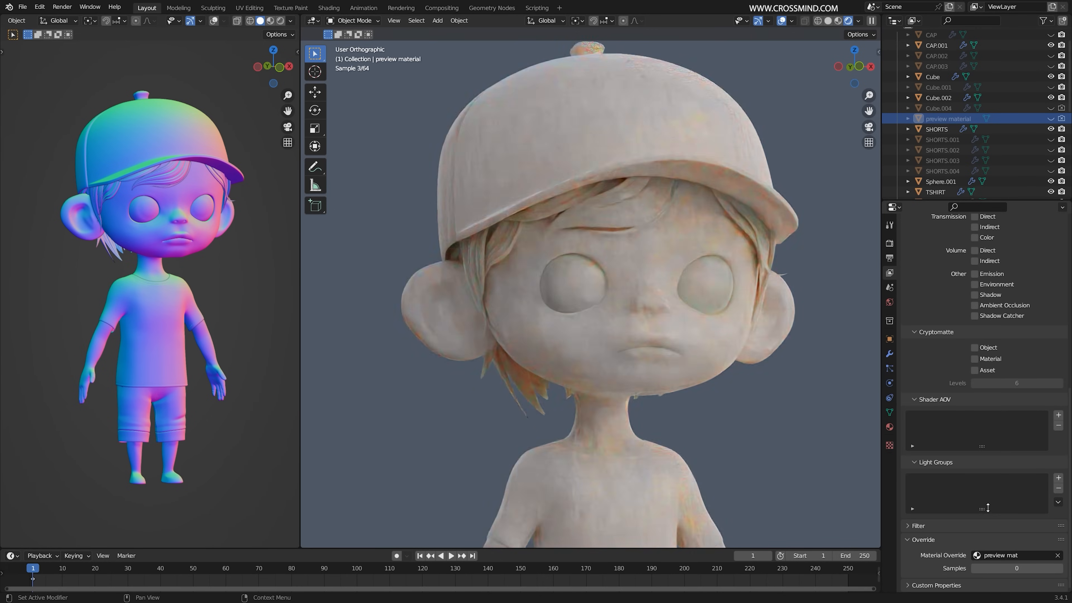
Set preview mat's subsurface to 0.122, its roughness to 0.192 and its first subsurface radius value to 0.400
{"action": "left_click", "coordinate": [889, 427]}
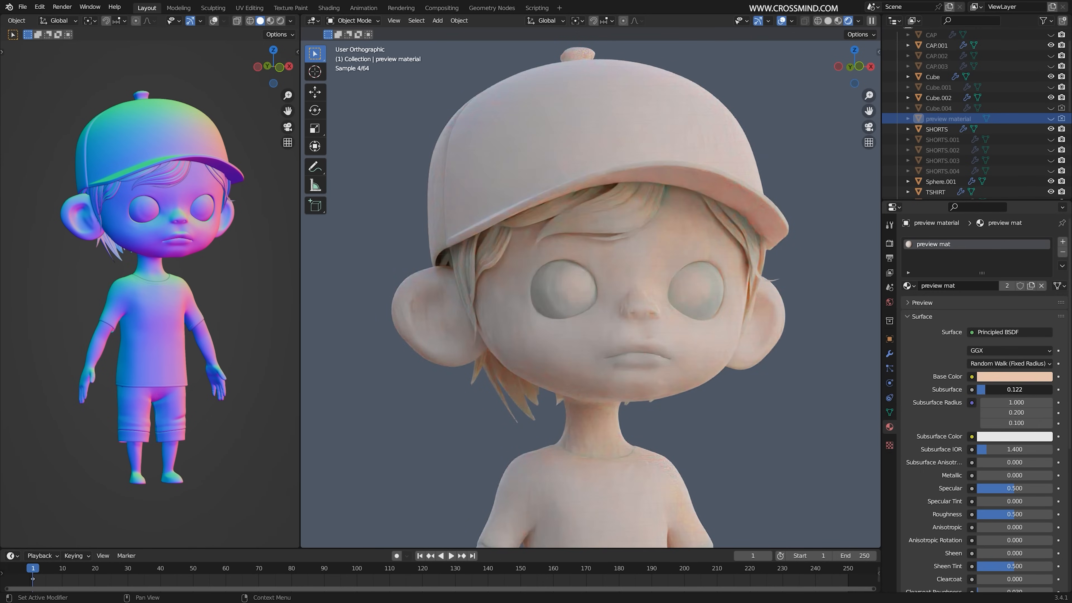
{"action": "scroll", "coordinate": [675, 355], "scroll_direction": "down", "scroll_amount": 3}
{"action": "scroll", "coordinate": [684, 368], "scroll_direction": "up", "scroll_amount": 5}
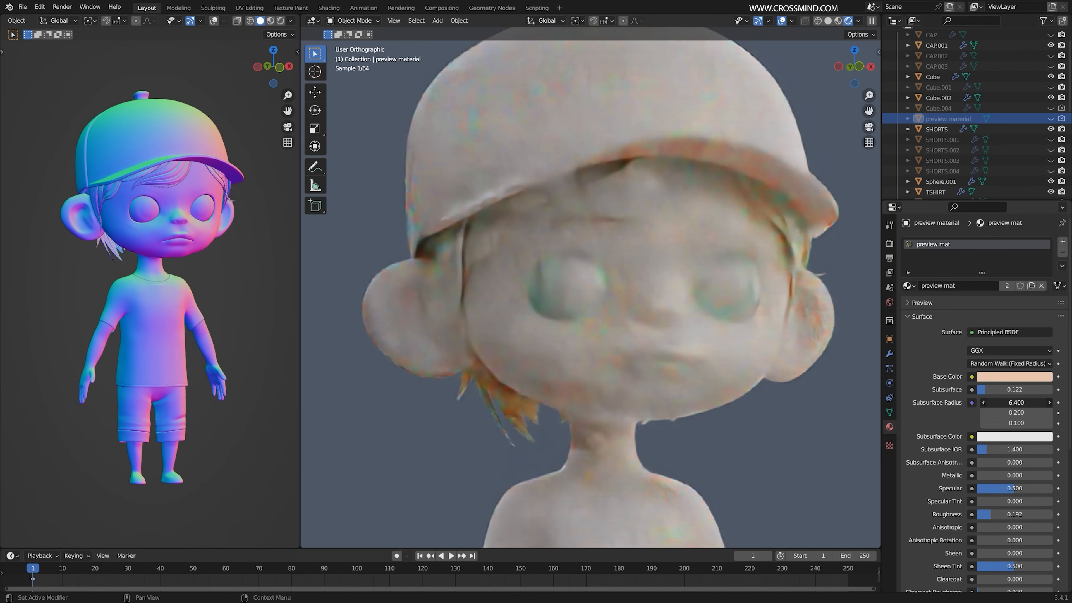
{"action": "mouse_move", "coordinate": [1030, 402]}
{"action": "left_mouse_down"}
{"action": "mouse_move", "coordinate": [1046, 402]}
{"action": "mouse_move", "coordinate": [1013, 402]}
{"action": "left_mouse_up"}
Try the Random Walk subsurface method on preview mat and examine the character's face
{"action": "left_click", "coordinate": [1008, 363]}
{"action": "left_click", "coordinate": [1001, 399]}
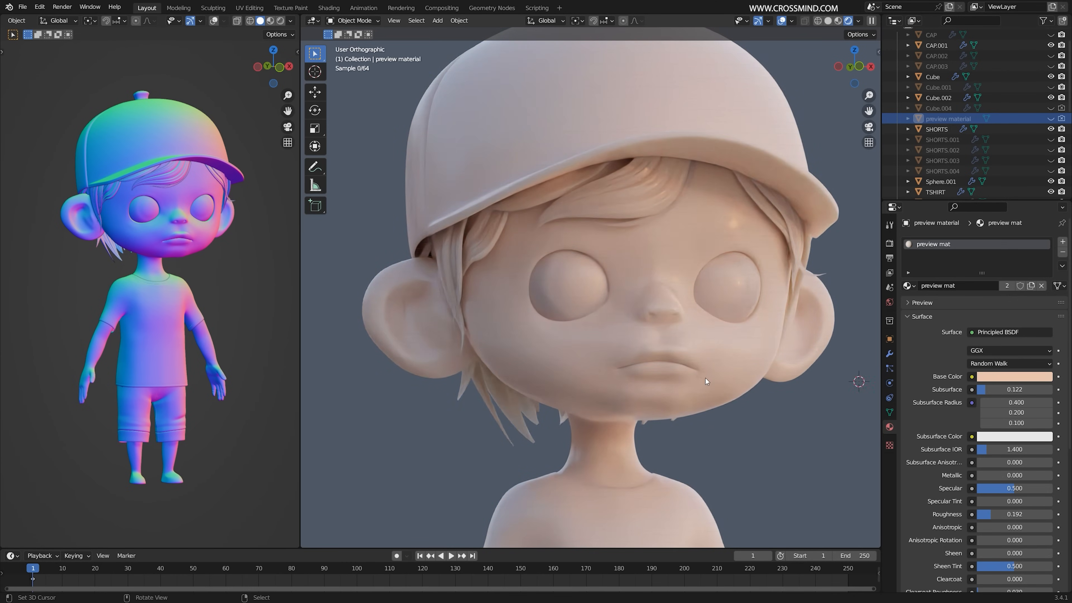
{"action": "scroll", "coordinate": [717, 393], "scroll_direction": "down", "scroll_amount": 3}
{"action": "scroll", "coordinate": [743, 430], "scroll_direction": "up", "scroll_amount": 2}
Set the subsurface method back to Random Walk (Fixed Radius) and raise subsurface to 0.374
{"action": "left_click", "coordinate": [1009, 363]}
{"action": "left_click", "coordinate": [1001, 388]}
{"action": "left_click_drag", "start_coordinate": [1013, 389], "coordinate": [1032, 389]}
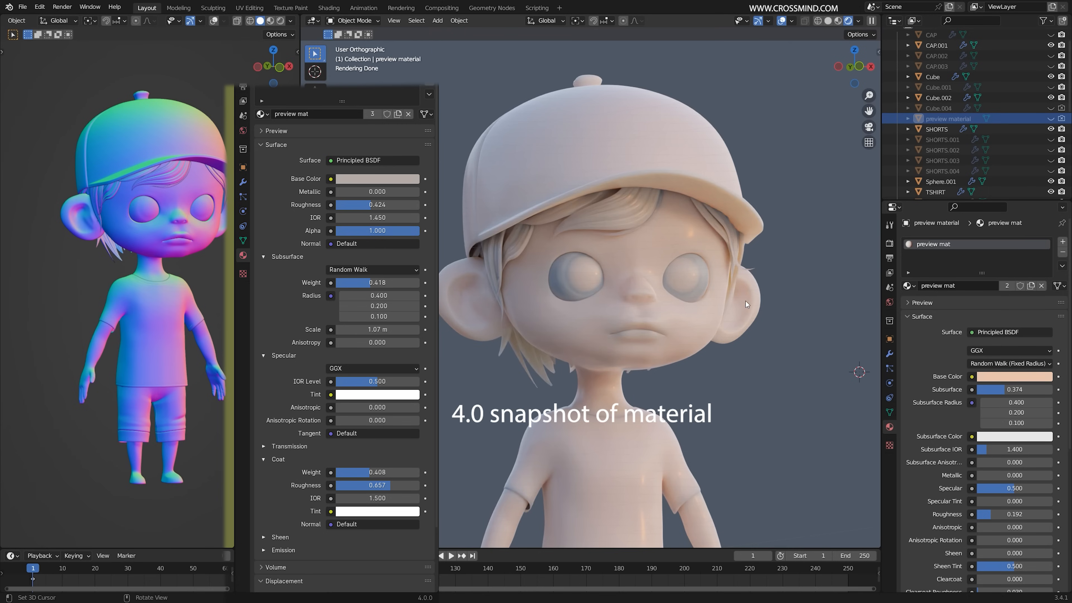
Look over the head mesh's own material and the view layer's material override settings
{"action": "scroll", "coordinate": [1002, 391], "scroll_direction": "down", "scroll_amount": 2}
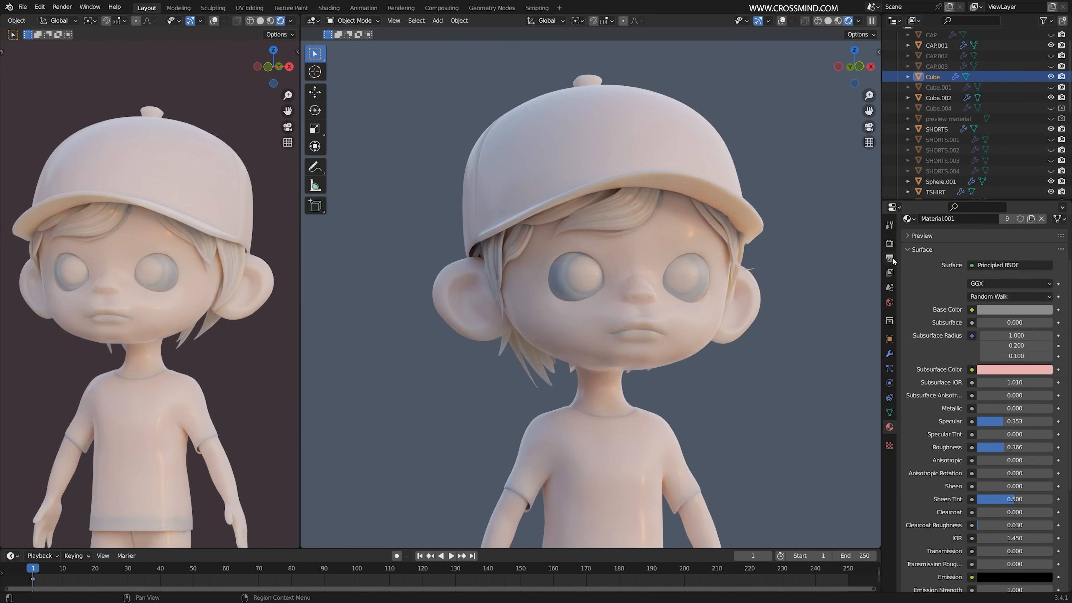
{"action": "left_click", "coordinate": [889, 273]}
{"action": "scroll", "coordinate": [1017, 514], "scroll_direction": "down", "scroll_amount": 10}
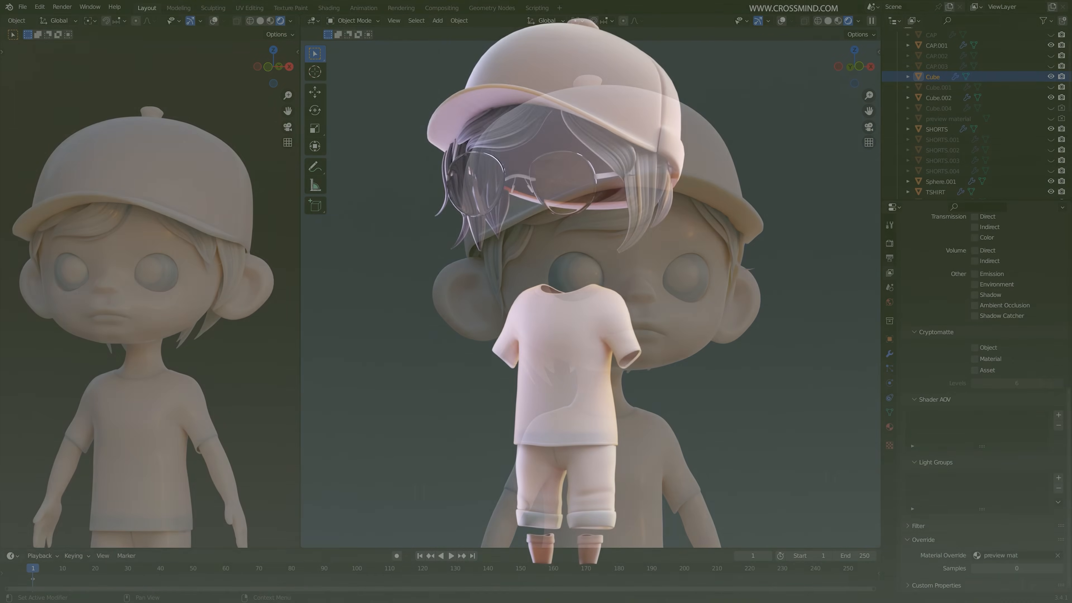